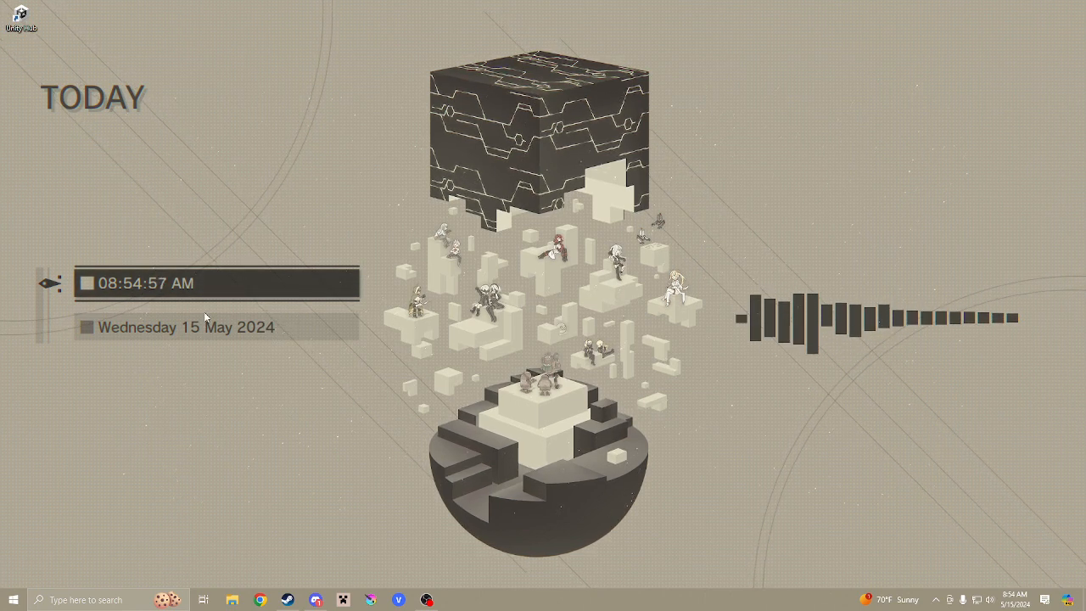
Open Chrome with the first listed profile and go to the YouTube home page.
{"action": "left_click", "coordinate": [260, 599]}
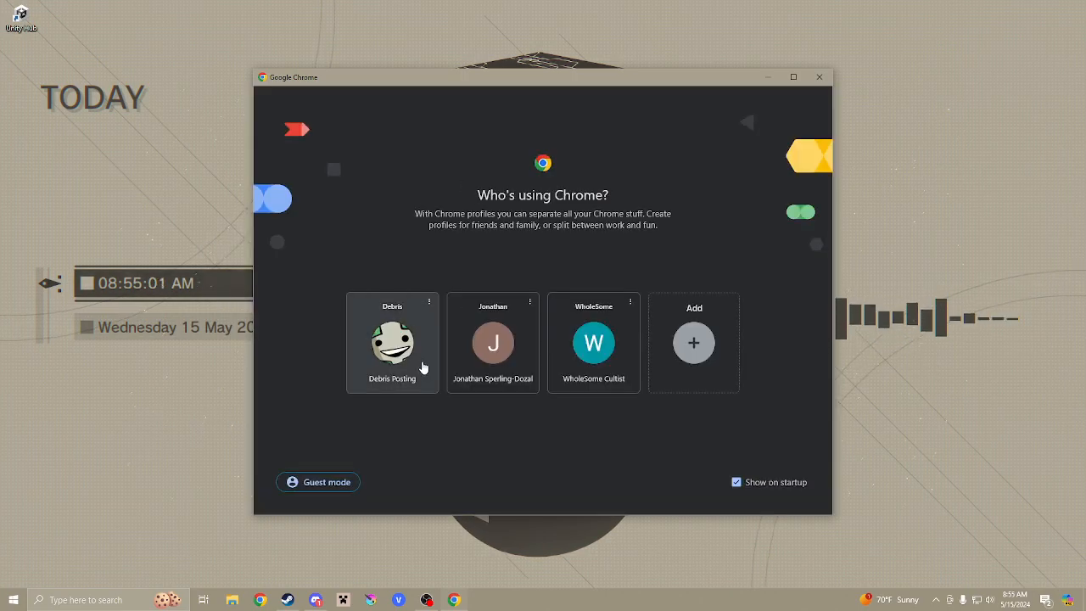
{"action": "left_click", "coordinate": [423, 366]}
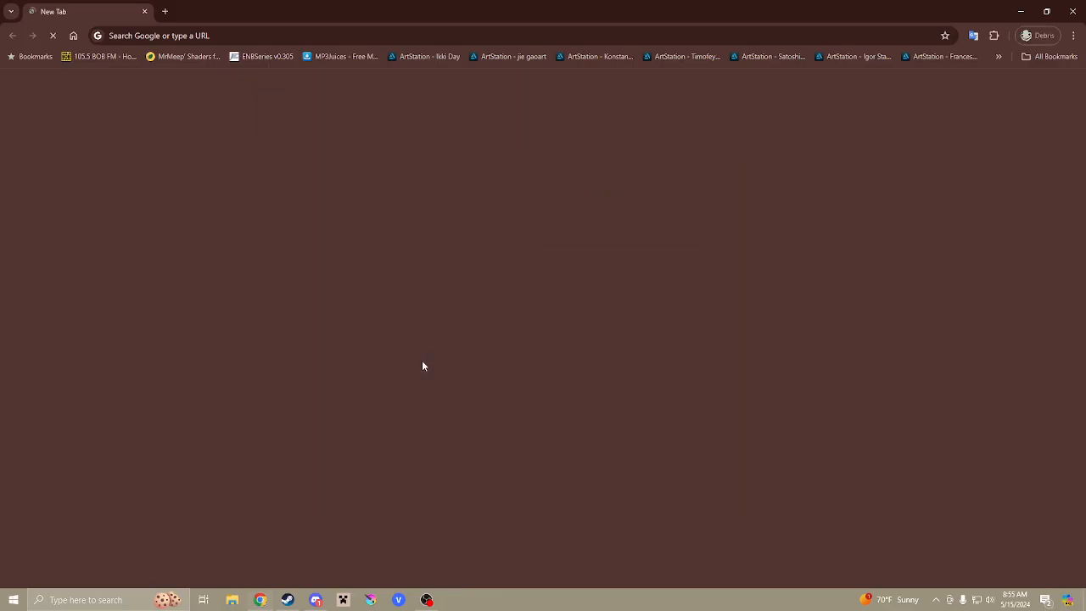
{"action": "left_click", "coordinate": [301, 35]}
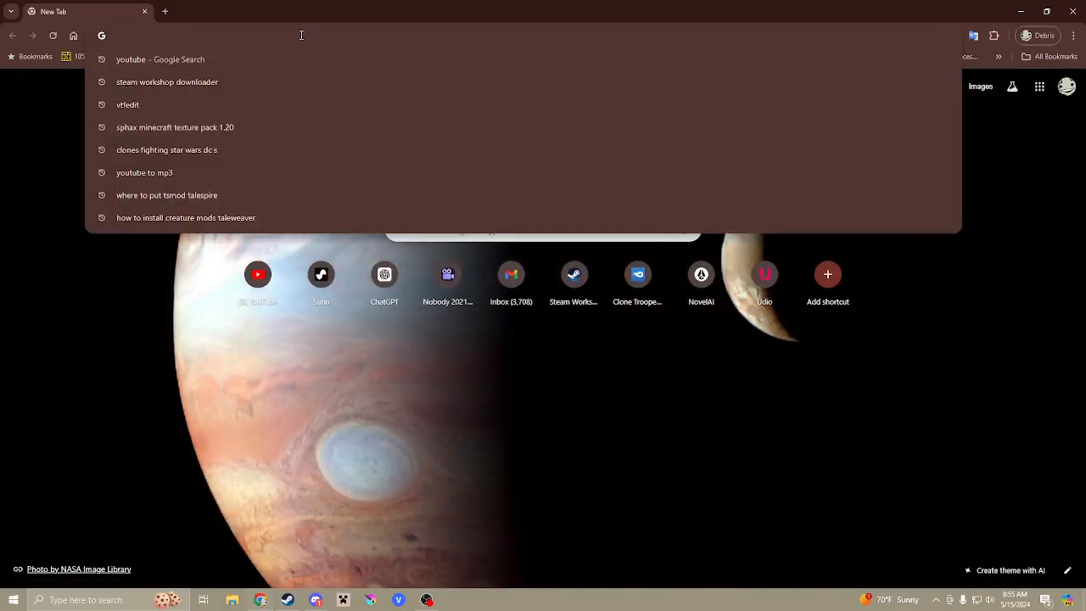
{"action": "type", "text": "yo"}
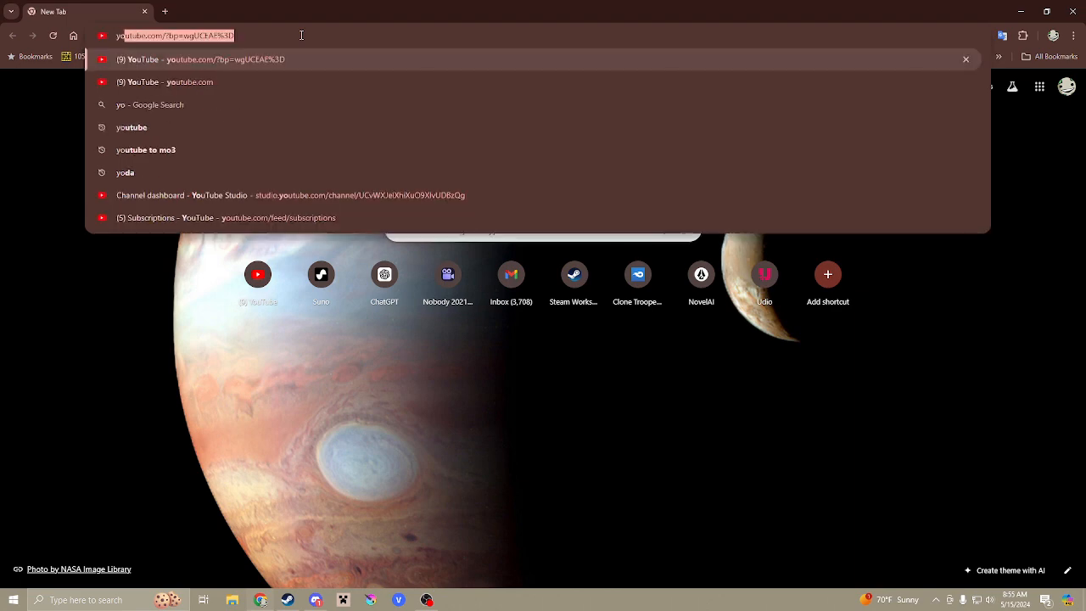
{"action": "type", "text": "utube"}
{"action": "key", "text": "Return"}
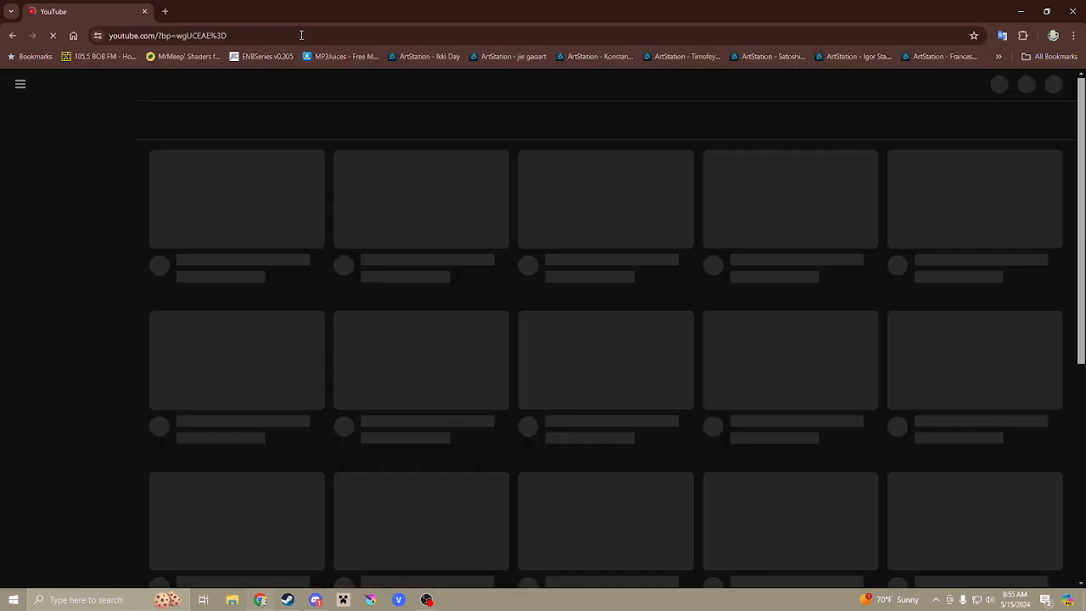
Search YouTube for "source IO".
{"action": "left_click", "coordinate": [459, 83]}
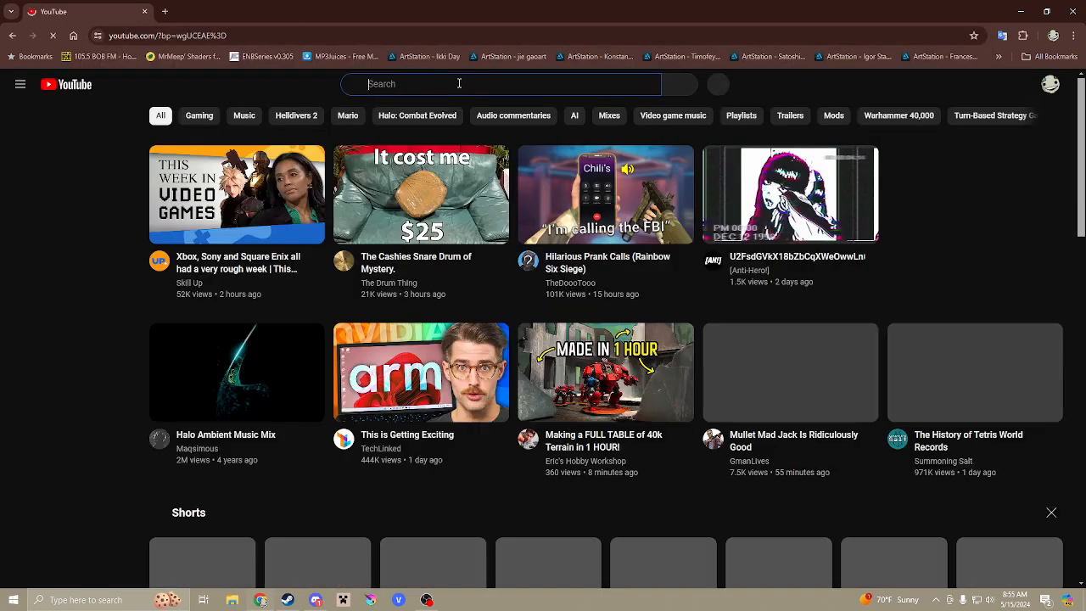
{"action": "type", "text": "source "}
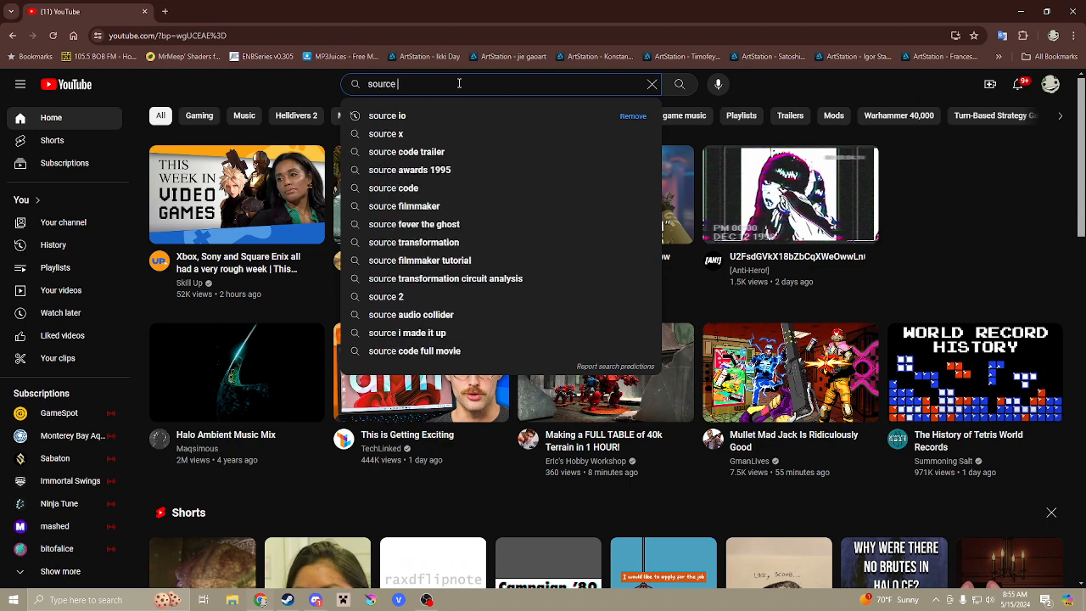
{"action": "type", "text": "IO"}
{"action": "key", "text": "Return"}
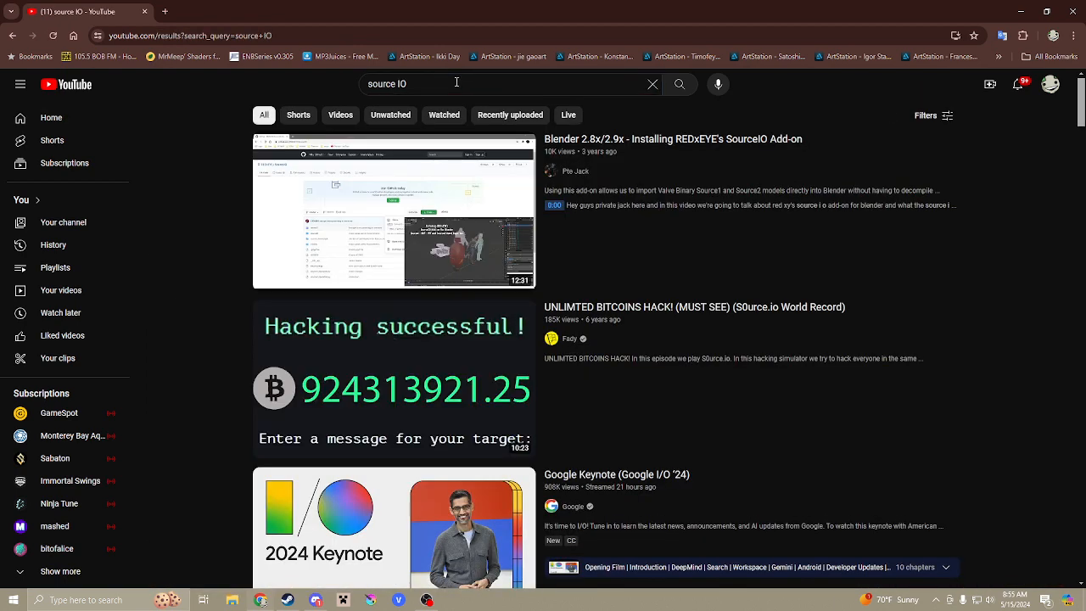
Open the video "Import SFM models into BLENDER in 2 MINUTES" from the results and pause it.
{"action": "scroll", "coordinate": [207, 250], "scroll_direction": "down", "scroll_amount": 5}
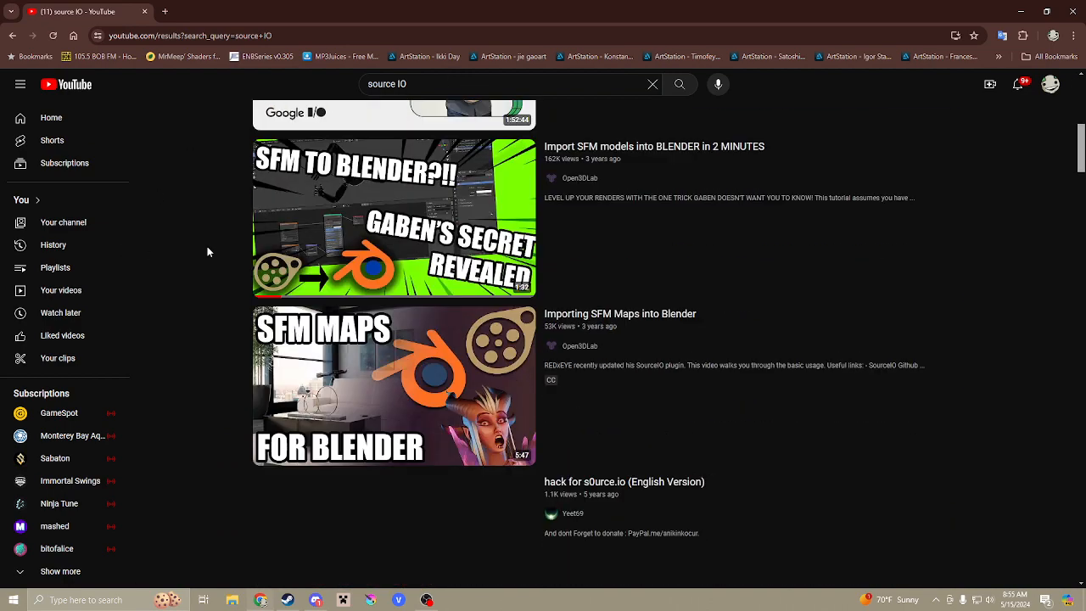
{"action": "mouse_move", "coordinate": [630, 156]}
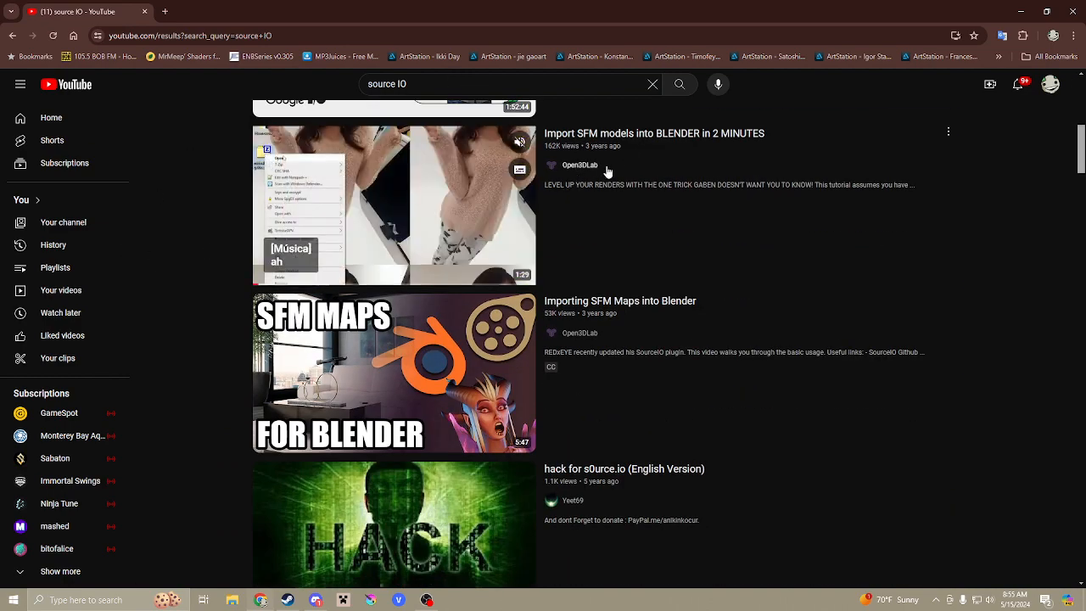
{"action": "left_click", "coordinate": [625, 136]}
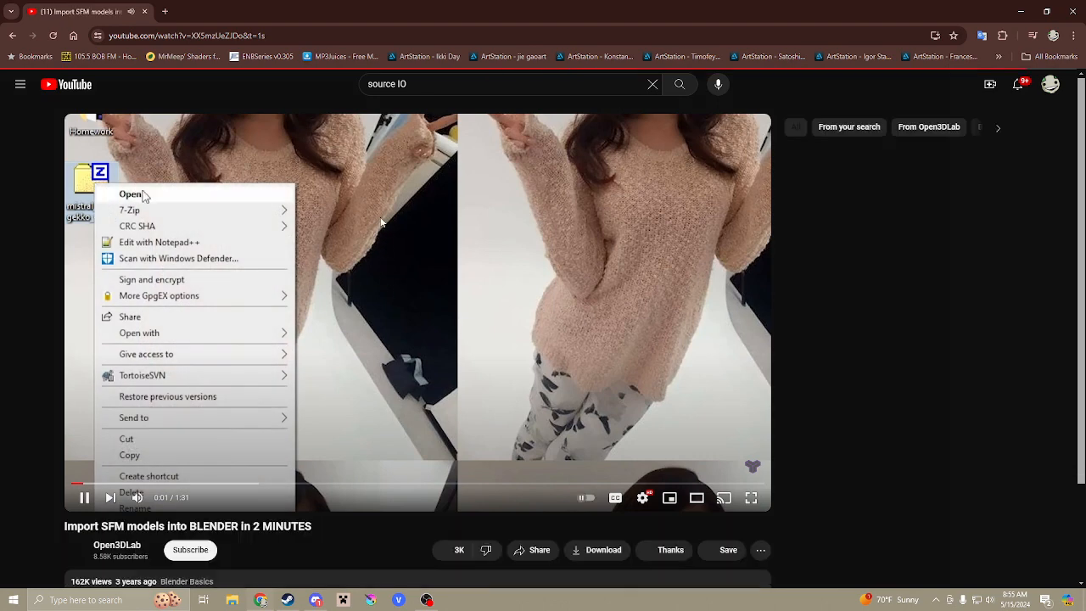
{"action": "left_click", "coordinate": [333, 198]}
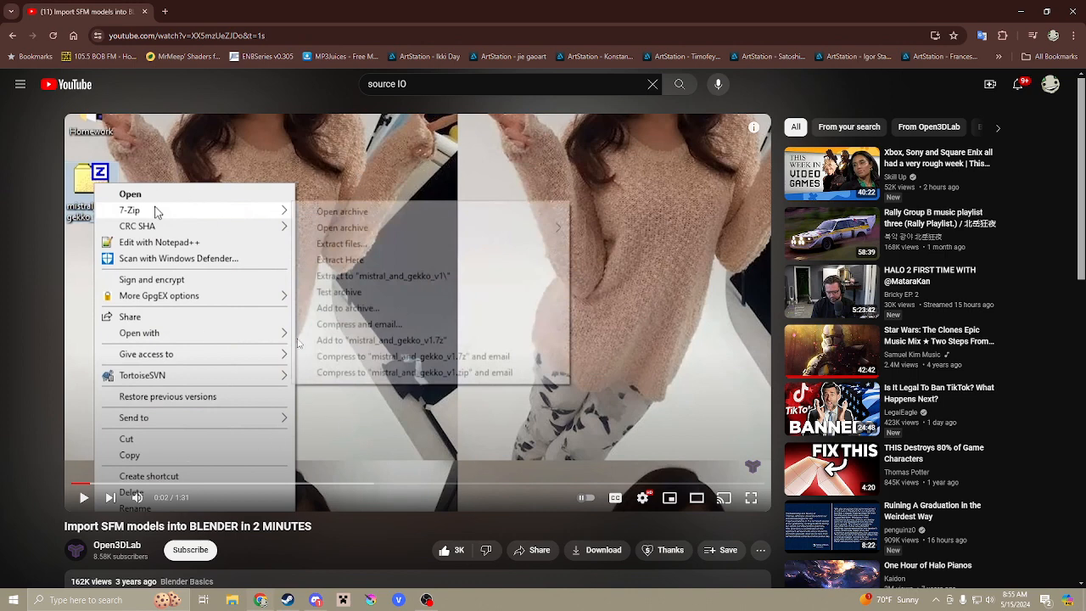
Search YouTube for "mat combiner blender addon", then open and pause "Creating an Atlas Texture with Material Combiner + Common Issues Addressed".
{"action": "left_click", "coordinate": [472, 83]}
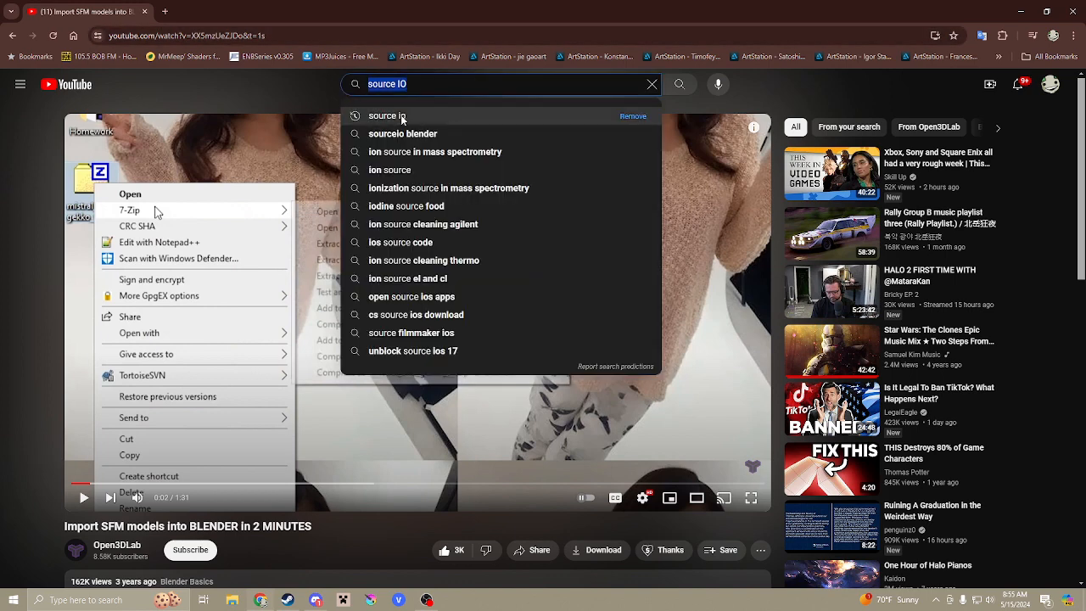
{"action": "key", "text": "BackSpace"}
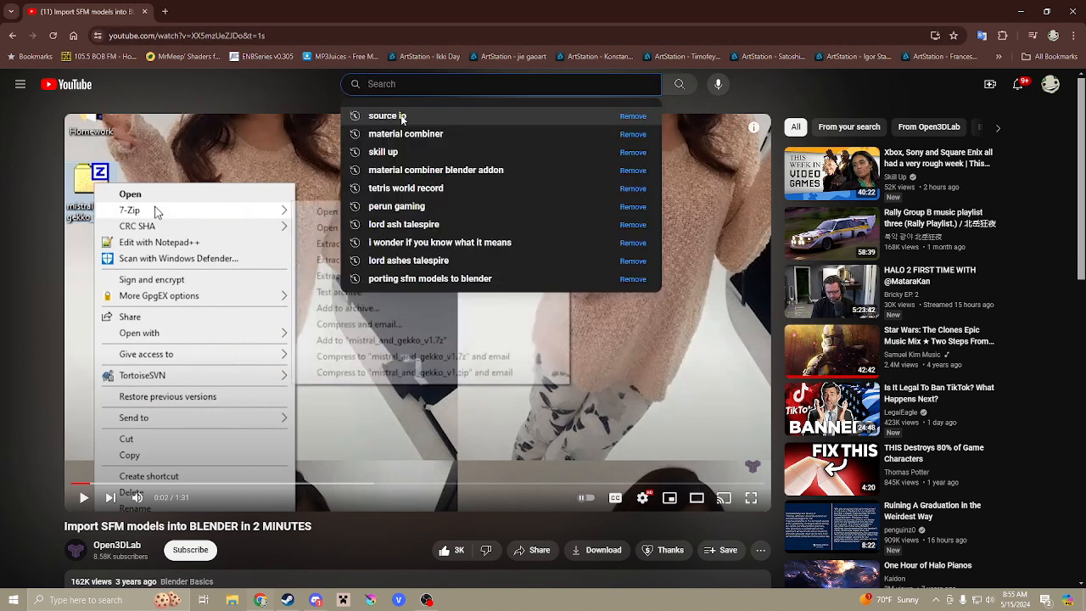
{"action": "type", "text": "mat"}
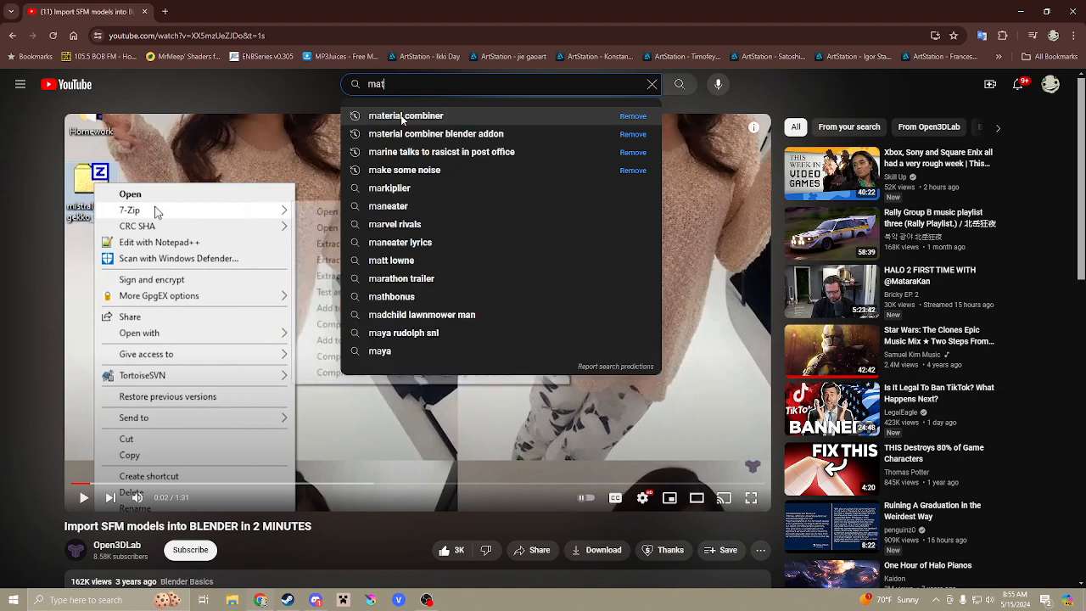
{"action": "type", "text": " combiner"}
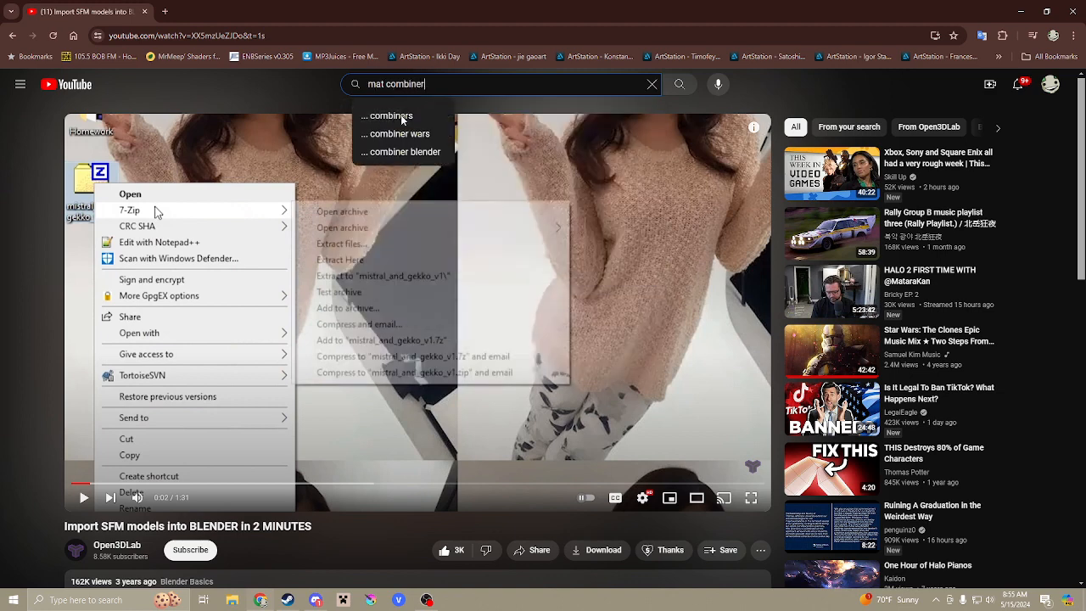
{"action": "type", "text": " blender addon"}
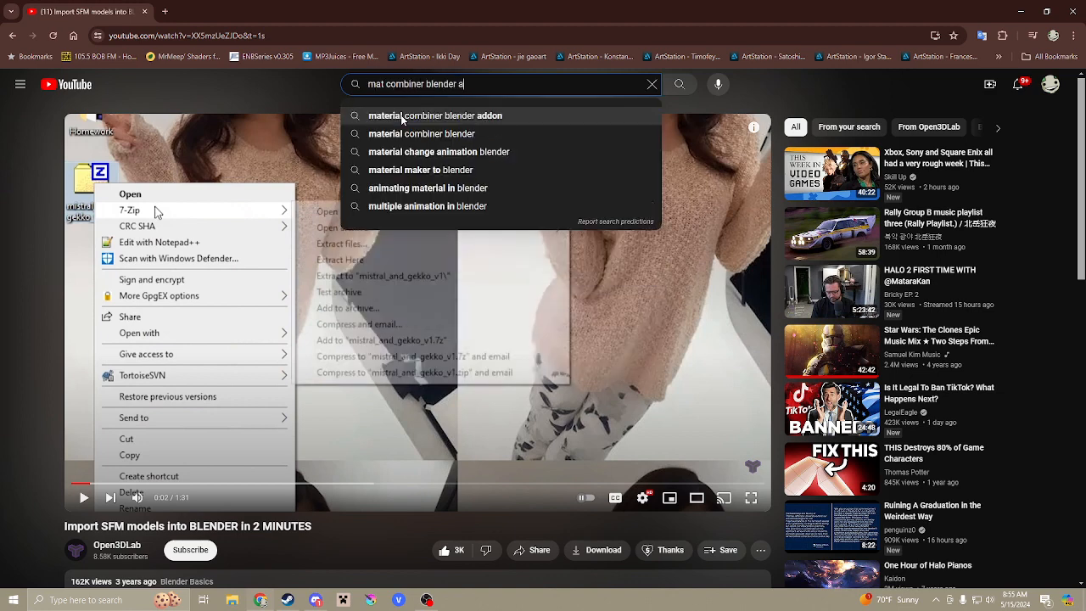
{"action": "key", "text": "Return"}
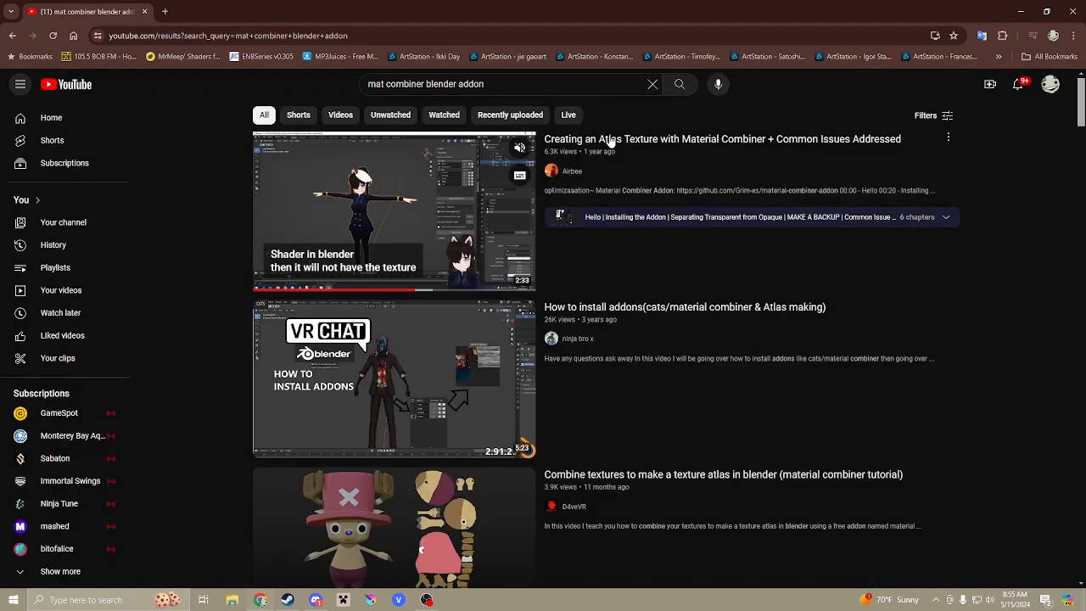
{"action": "left_click", "coordinate": [646, 141]}
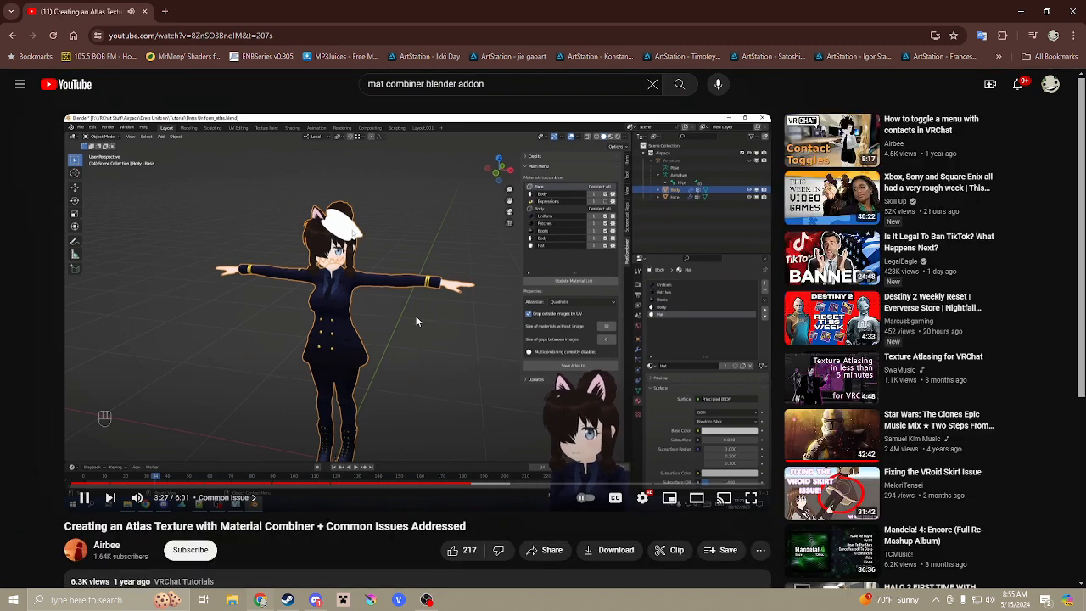
{"action": "left_click", "coordinate": [415, 315]}
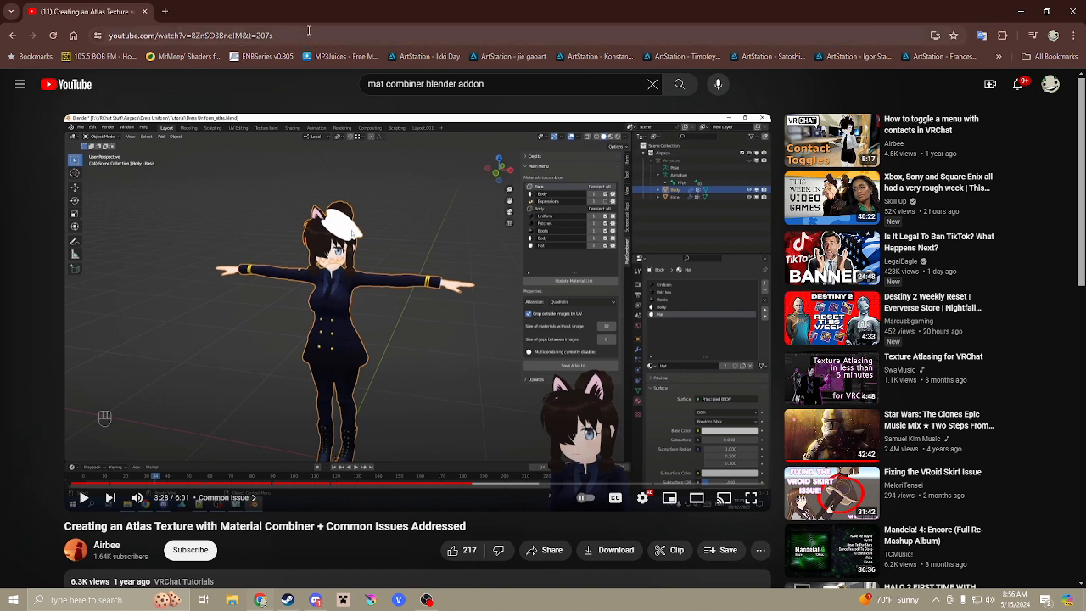
Replace the YouTube search with "Lord ahes talespire" and run it.
{"action": "key", "text": "/"}
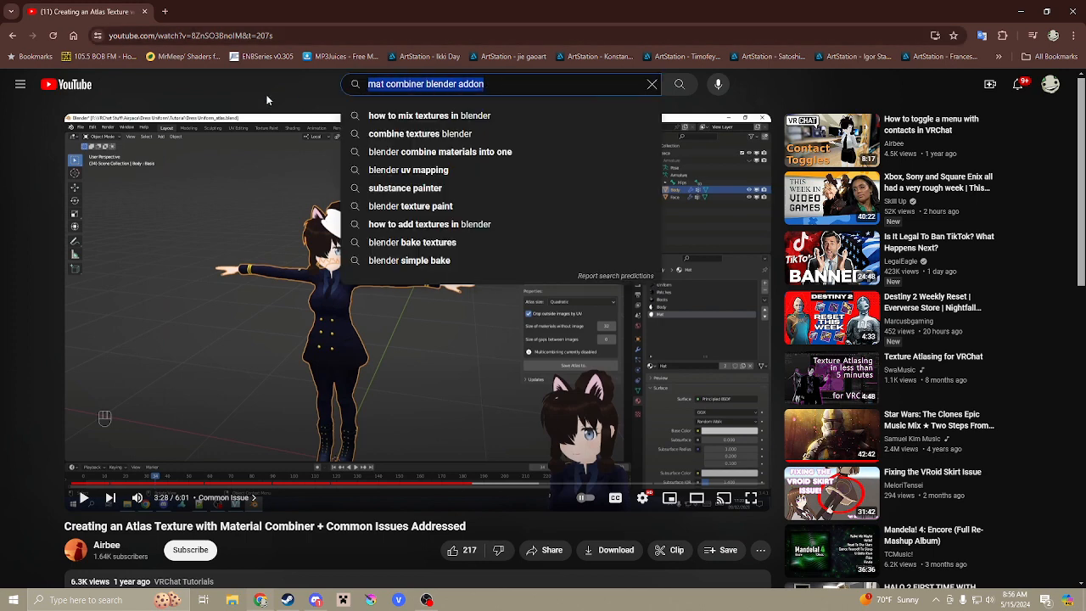
{"action": "key", "text": "BackSpace"}
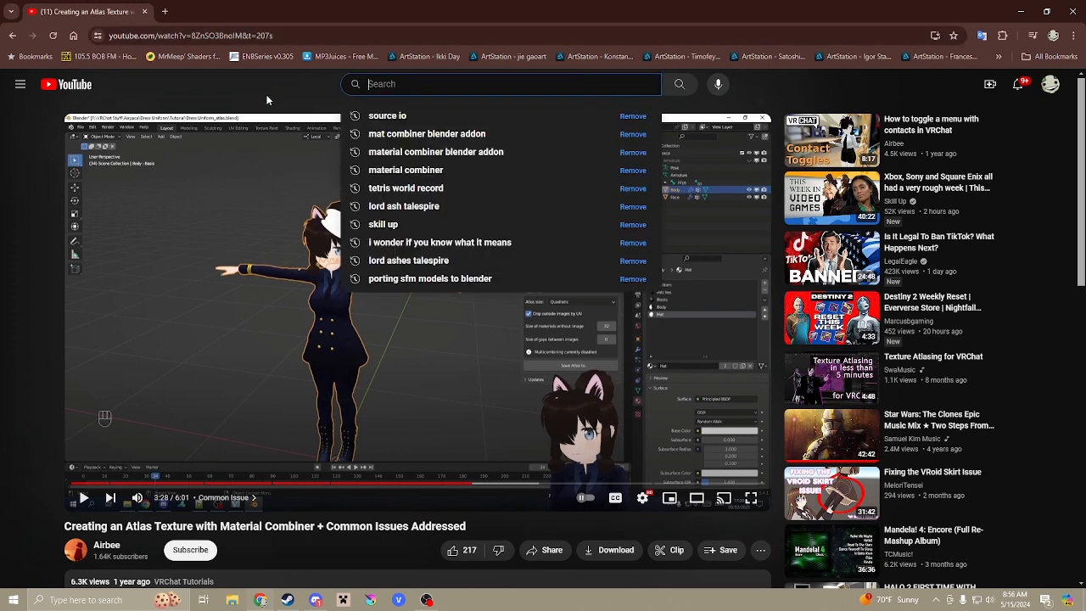
{"action": "type", "text": "Lord ah"}
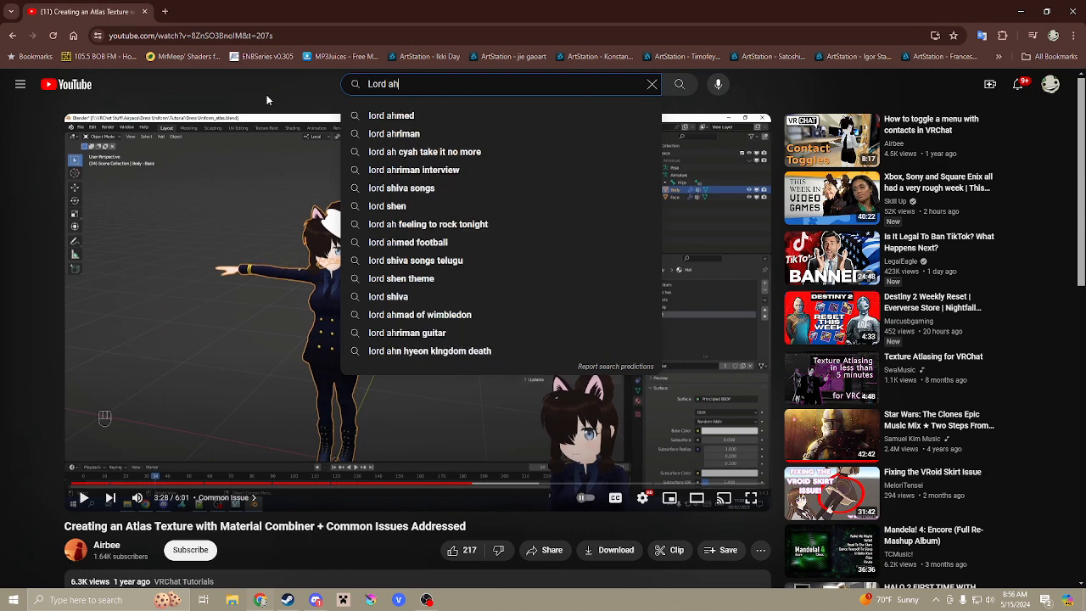
{"action": "type", "text": "es talespire"}
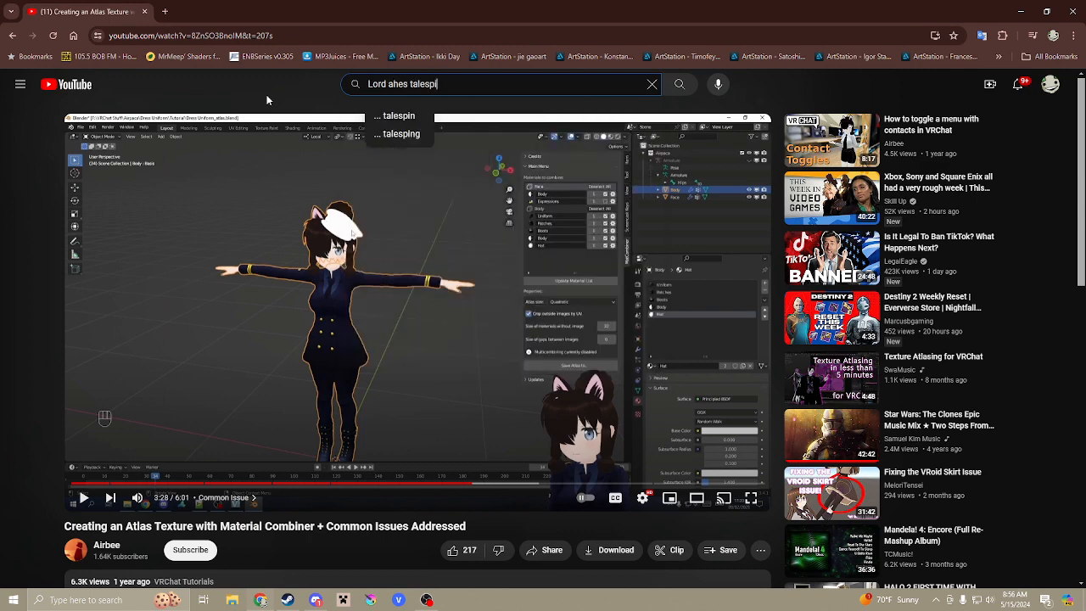
{"action": "key", "text": "Return"}
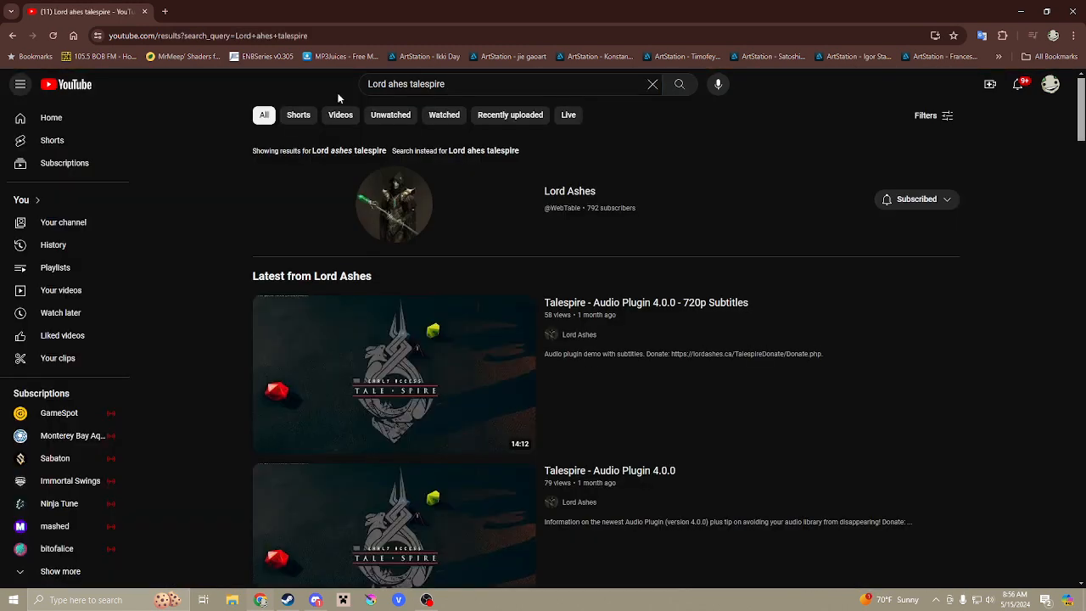
Open the Lord Ashes channel and look through its TaleSpire plugin videos.
{"action": "left_click", "coordinate": [588, 193]}
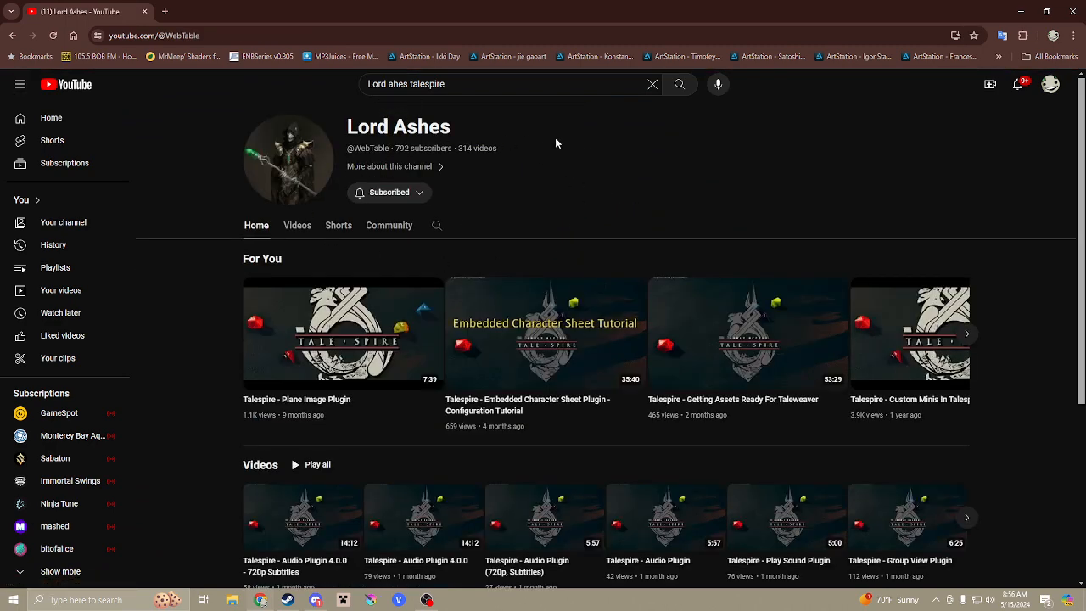
{"action": "scroll", "coordinate": [498, 277], "scroll_direction": "down", "scroll_amount": 3}
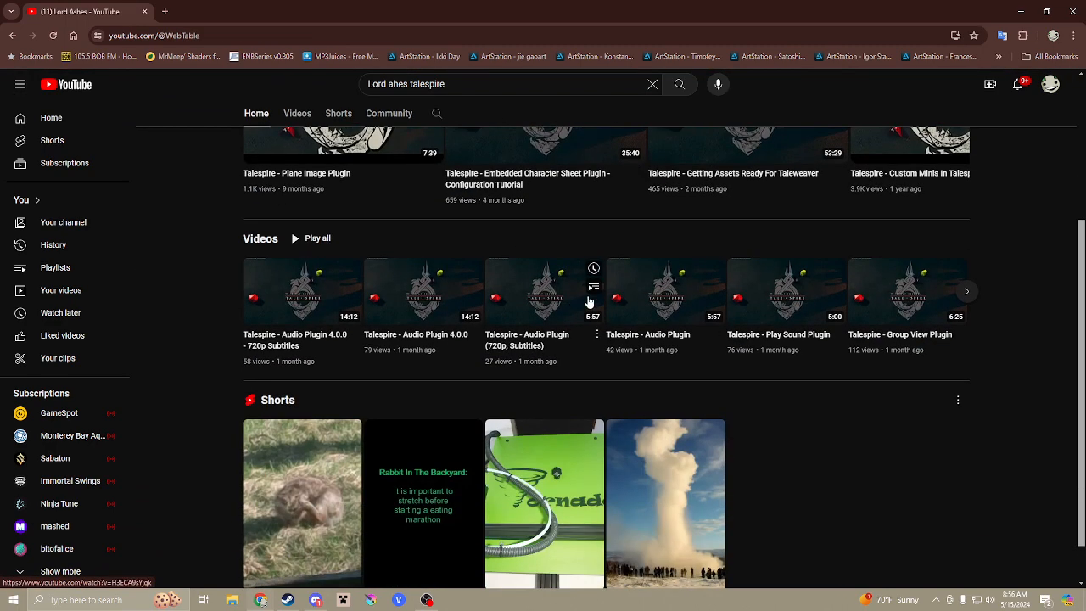
{"action": "scroll", "coordinate": [589, 291], "scroll_direction": "up", "scroll_amount": 3}
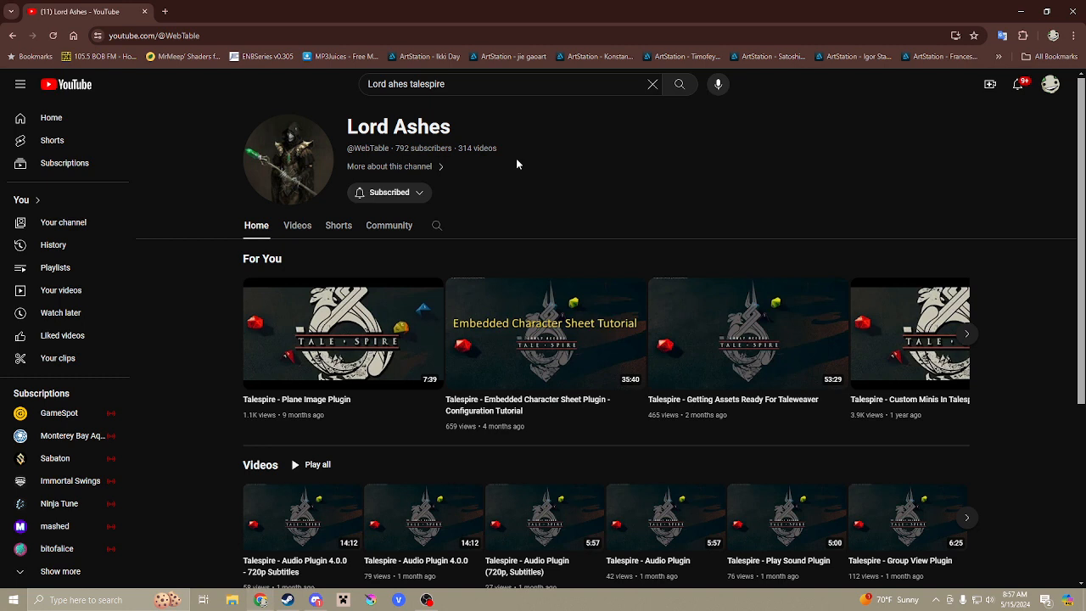
Close the YouTube tab and leave three blank new tabs open.
{"action": "left_click", "coordinate": [165, 11]}
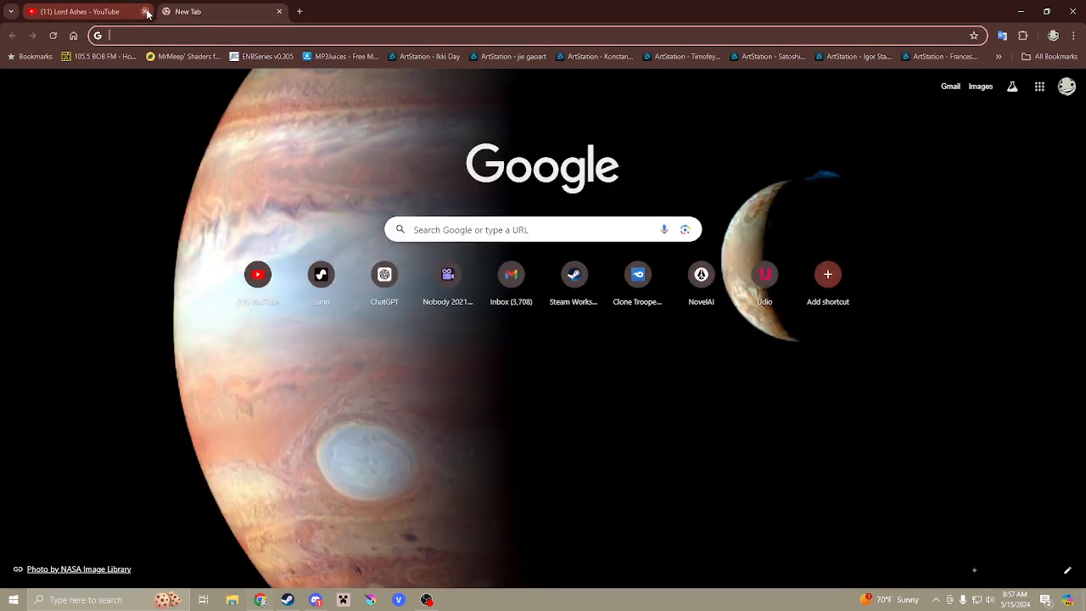
{"action": "left_click", "coordinate": [145, 12]}
{"action": "left_click", "coordinate": [165, 11]}
{"action": "left_click", "coordinate": [300, 11]}
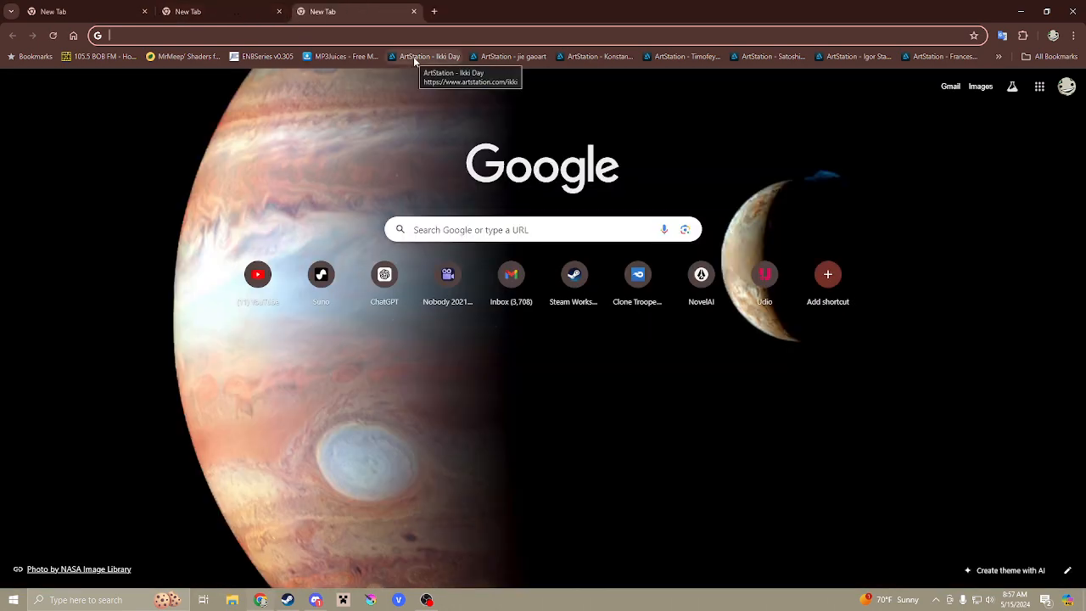
Search Google for "VTFedit" in the first blank tab.
{"action": "left_click", "coordinate": [111, 11]}
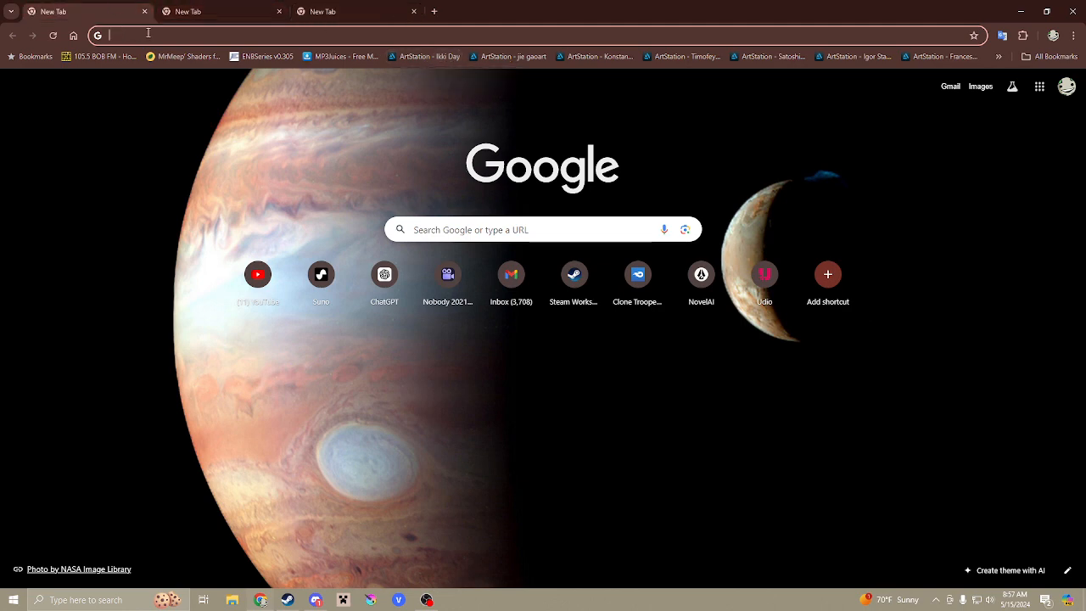
{"action": "left_click", "coordinate": [148, 32]}
{"action": "type", "text": "Vt"}
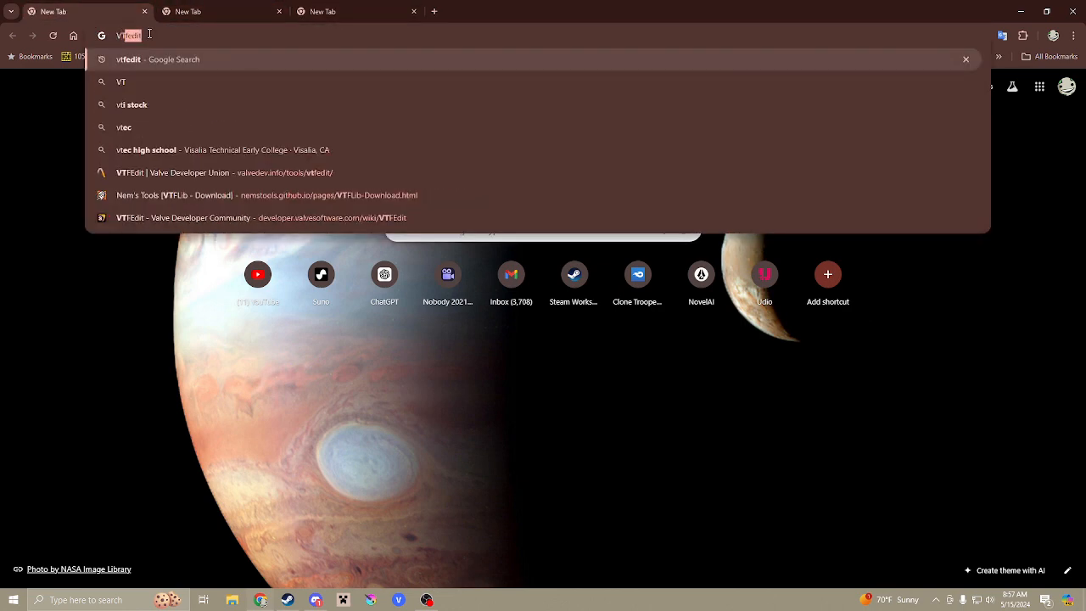
{"action": "type", "text": "F"}
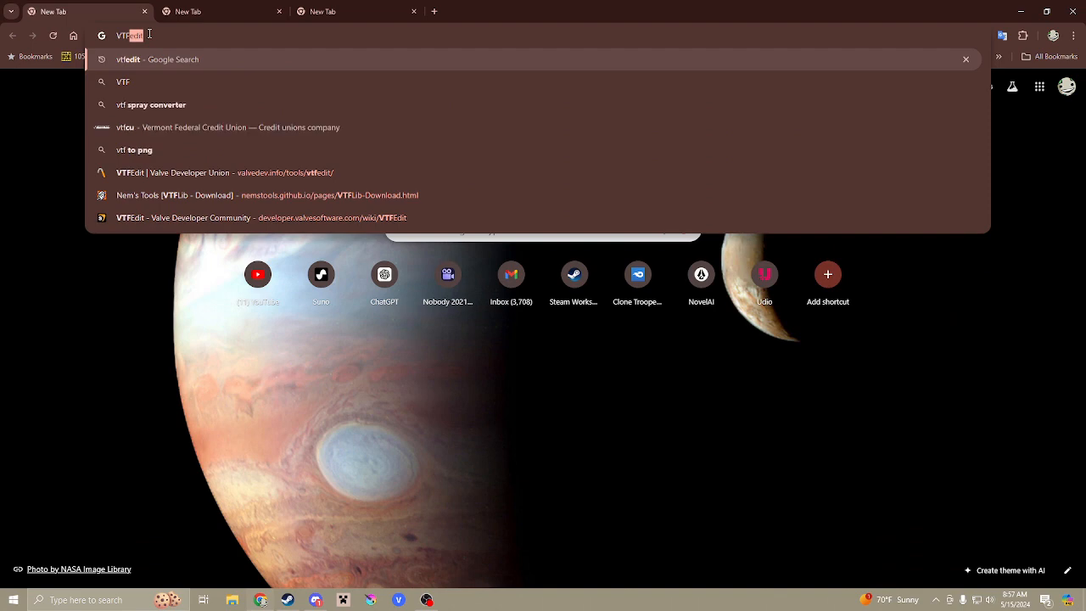
{"action": "key", "text": "BackSpace"}
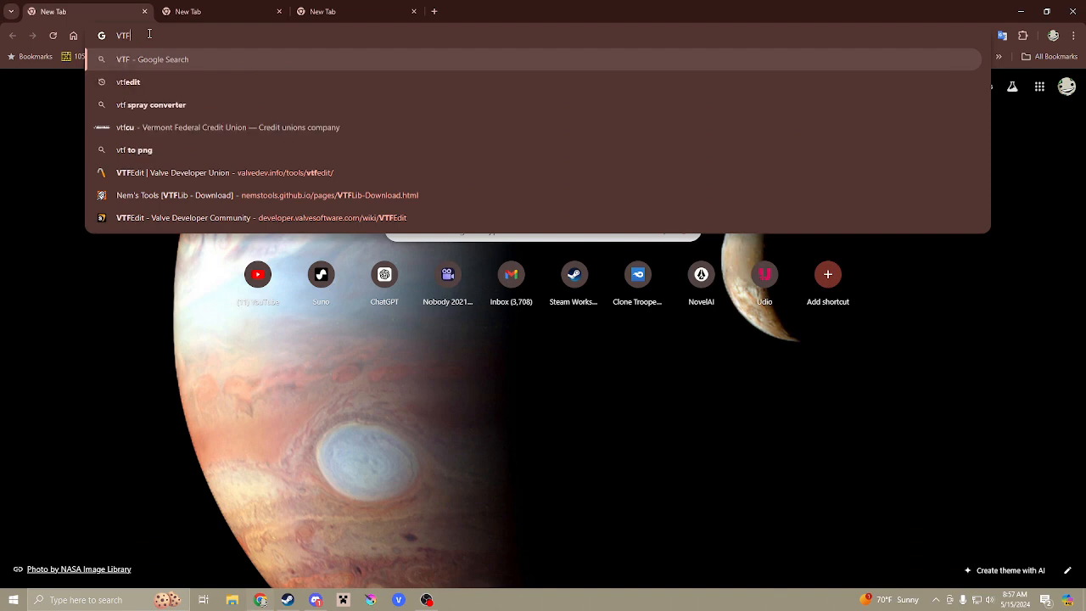
{"action": "type", "text": "edit"}
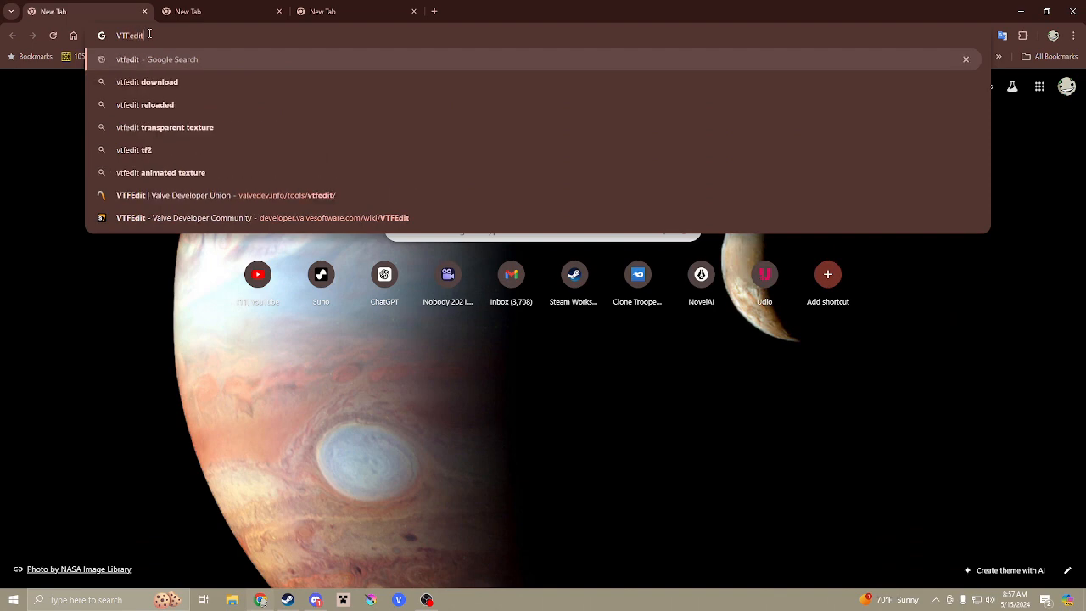
{"action": "key", "text": "Return"}
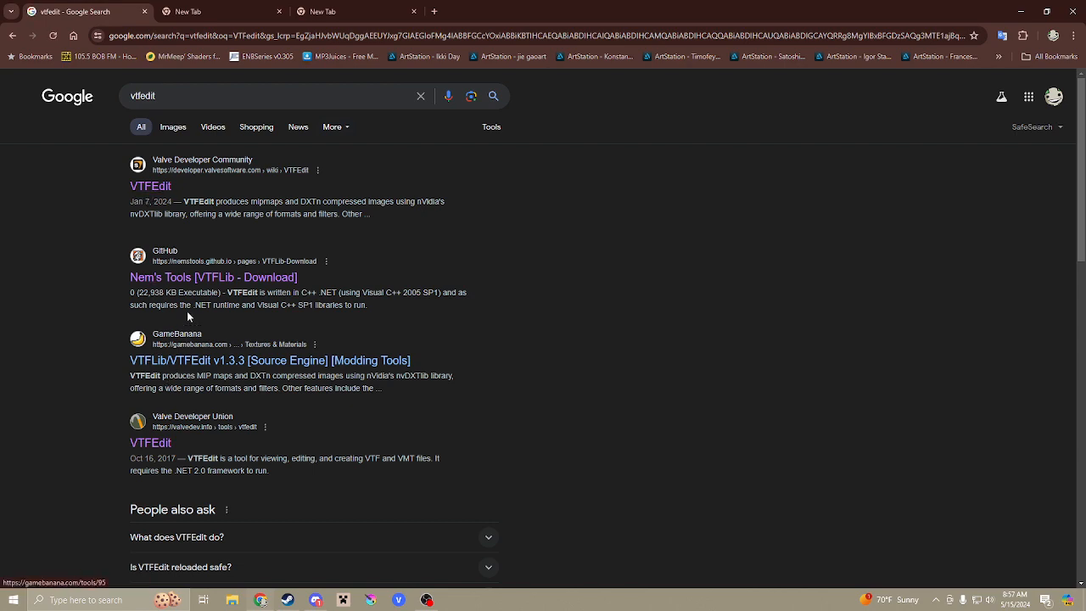
Open the Valve Developer Union result for VTFEdit and look over its description and download link.
{"action": "left_click", "coordinate": [159, 442]}
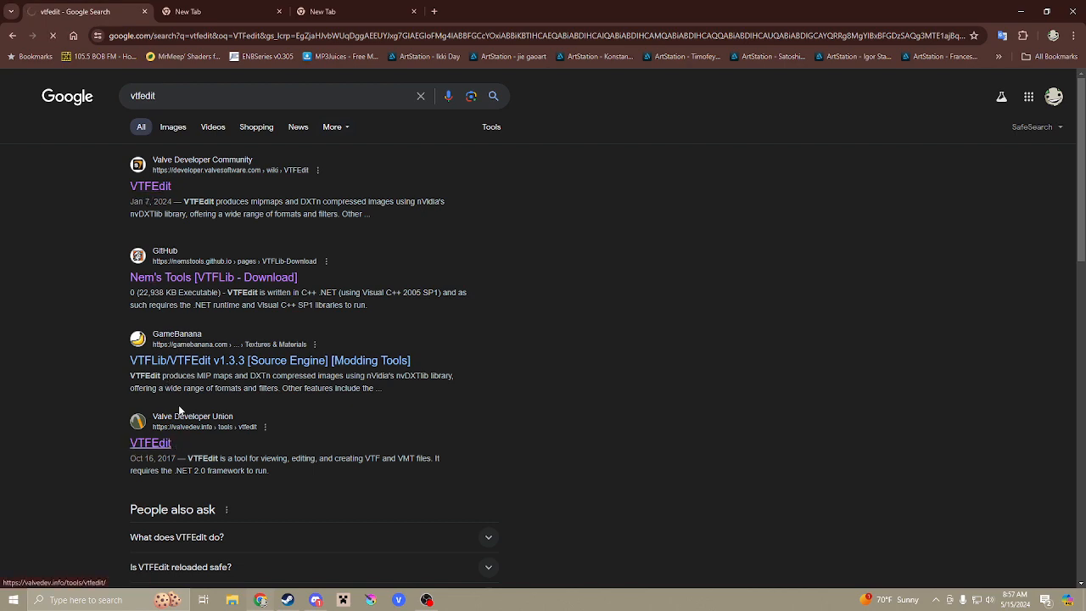
{"action": "scroll", "coordinate": [188, 258], "scroll_direction": "down", "scroll_amount": 5}
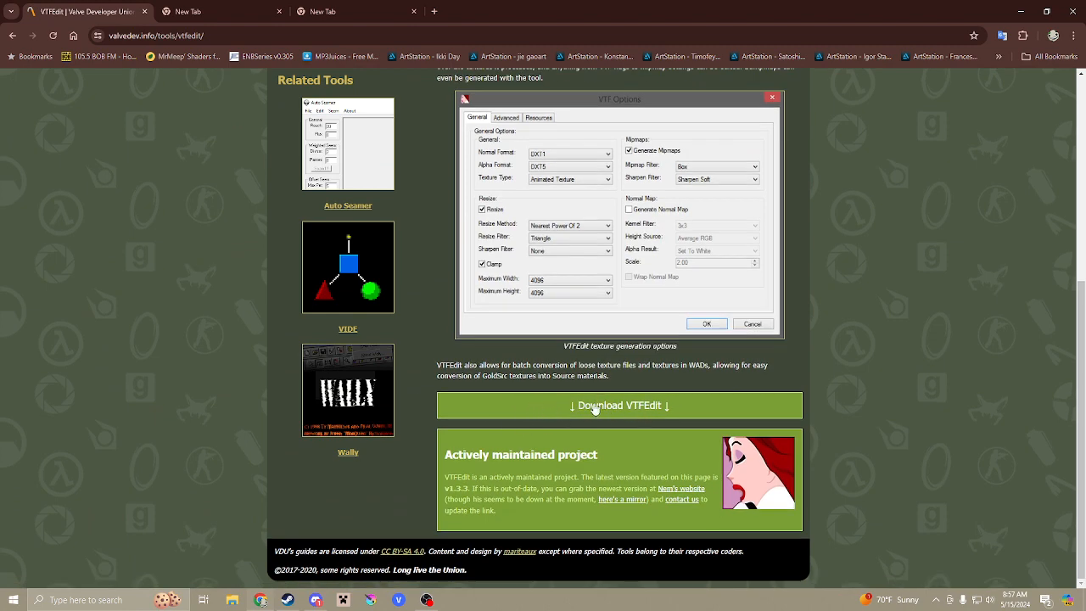
{"action": "scroll", "coordinate": [594, 409], "scroll_direction": "up", "scroll_amount": 4}
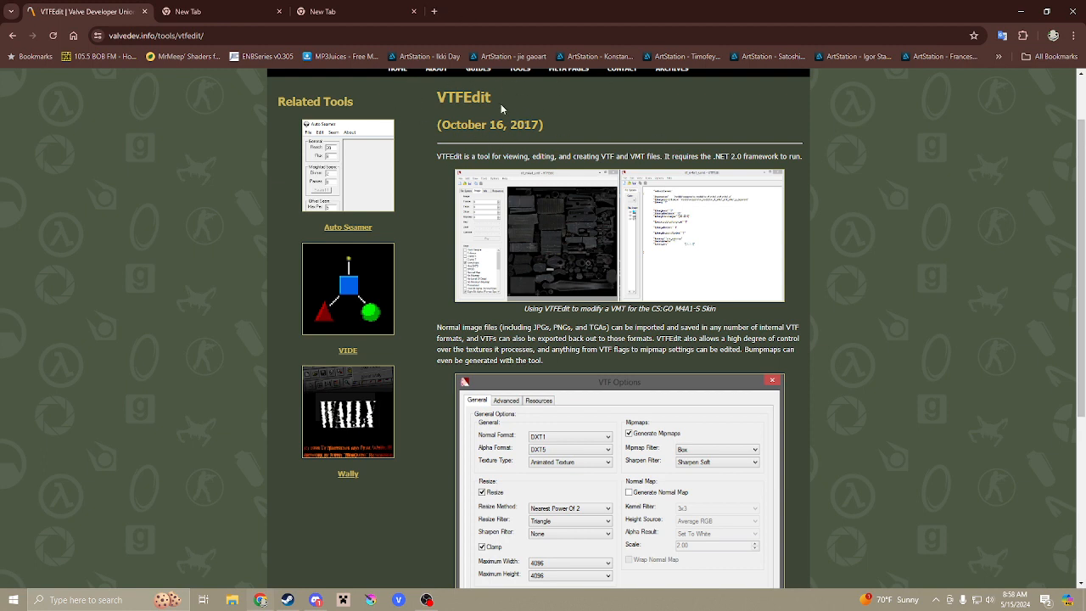
Replace the VTFEdit page's address with the query "sourcelabs" and run the search.
{"action": "left_click", "coordinate": [217, 40]}
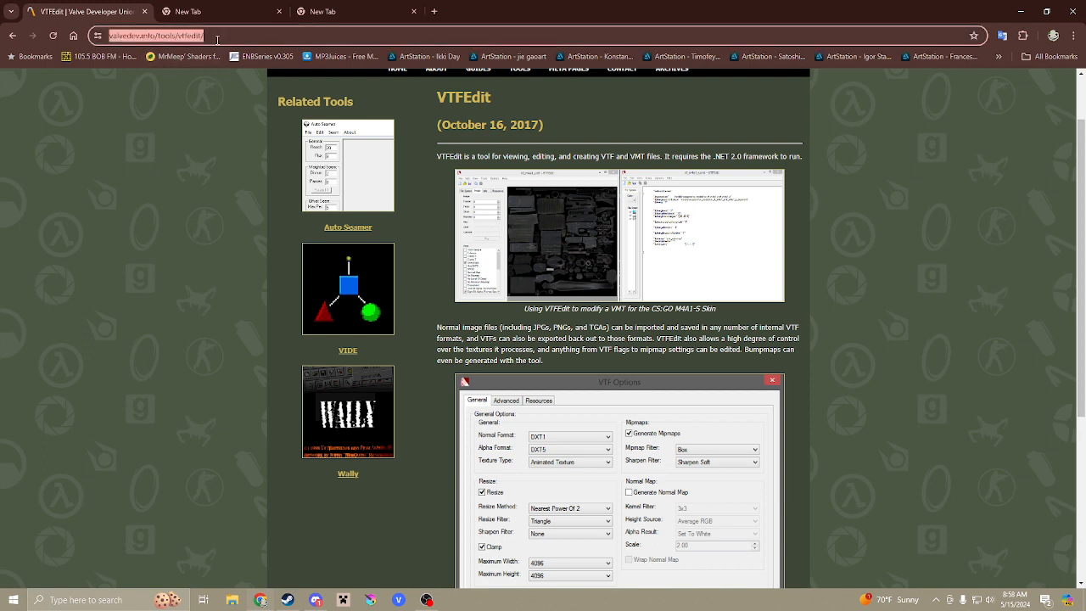
{"action": "key", "text": "BackSpace"}
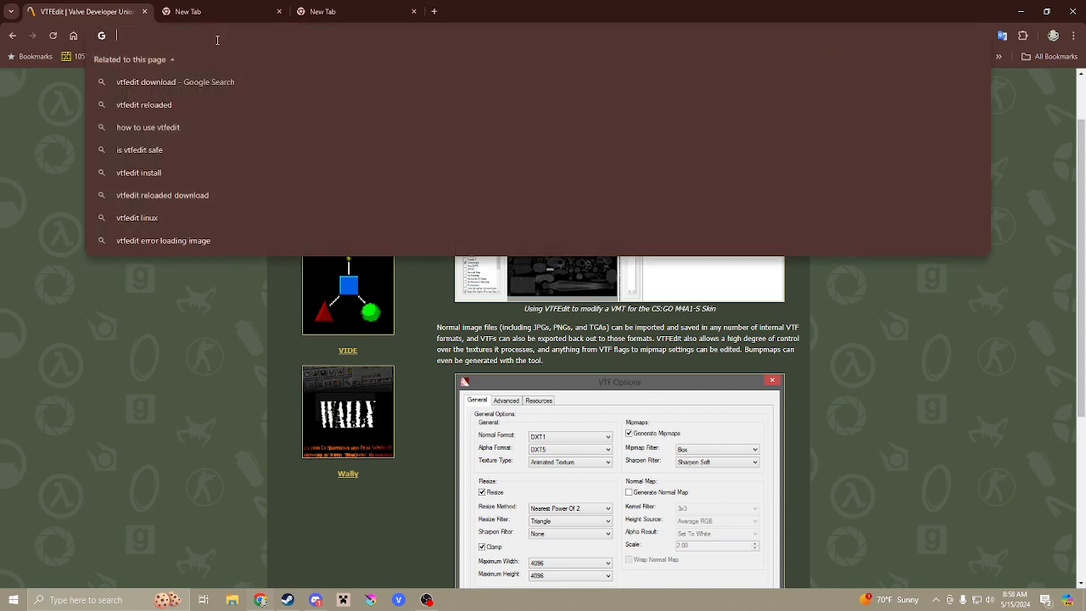
{"action": "type", "text": "sourc"}
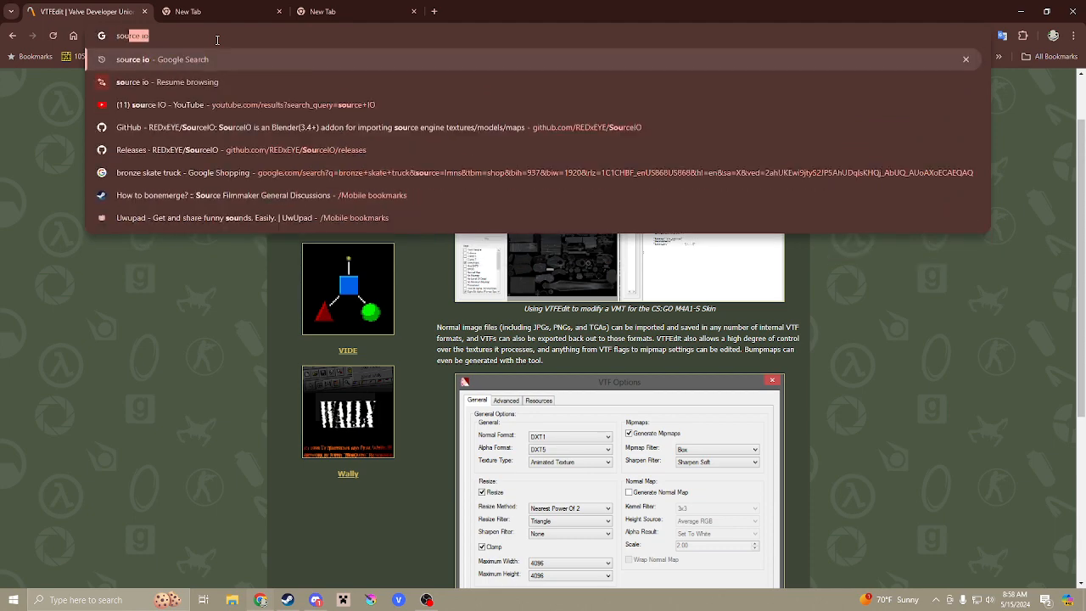
{"action": "type", "text": "ela"}
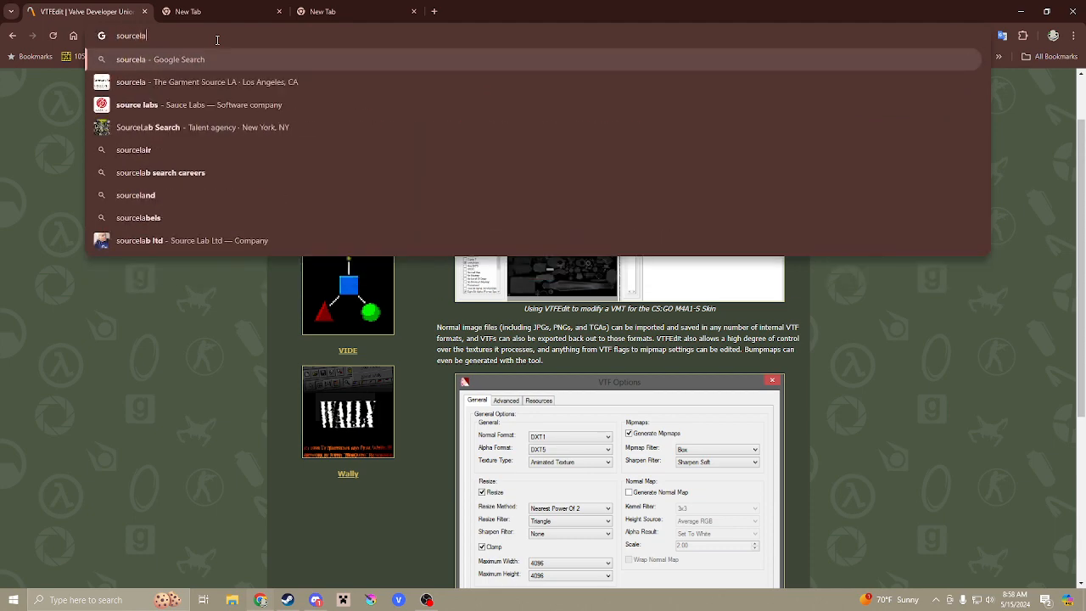
{"action": "type", "text": "bs"}
{"action": "key", "text": "Return"}
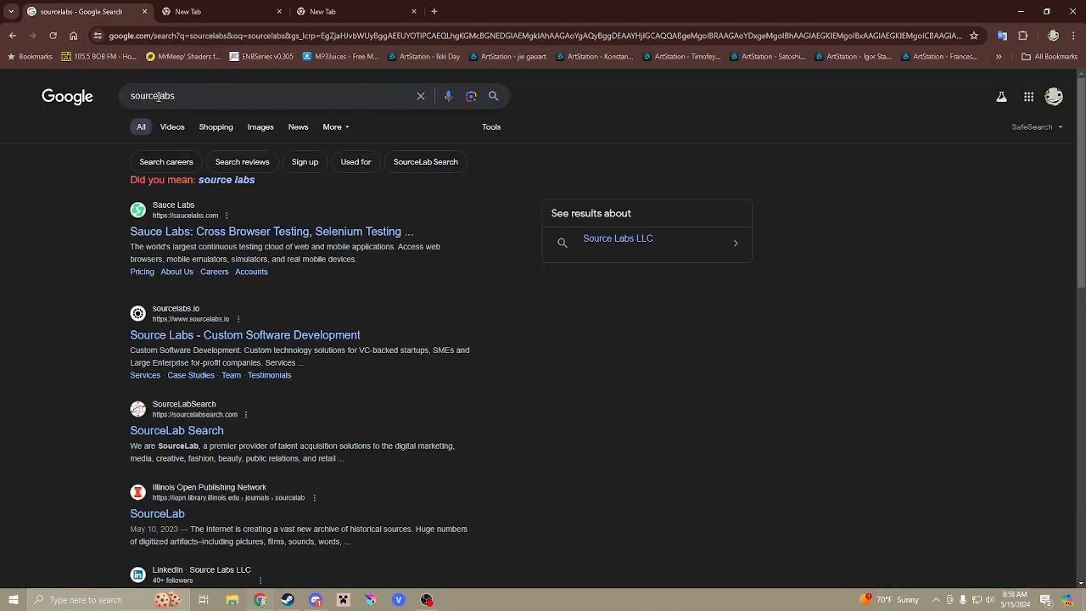
Accept the suggested spelling "source labs" and look through the results.
{"action": "left_click", "coordinate": [233, 181]}
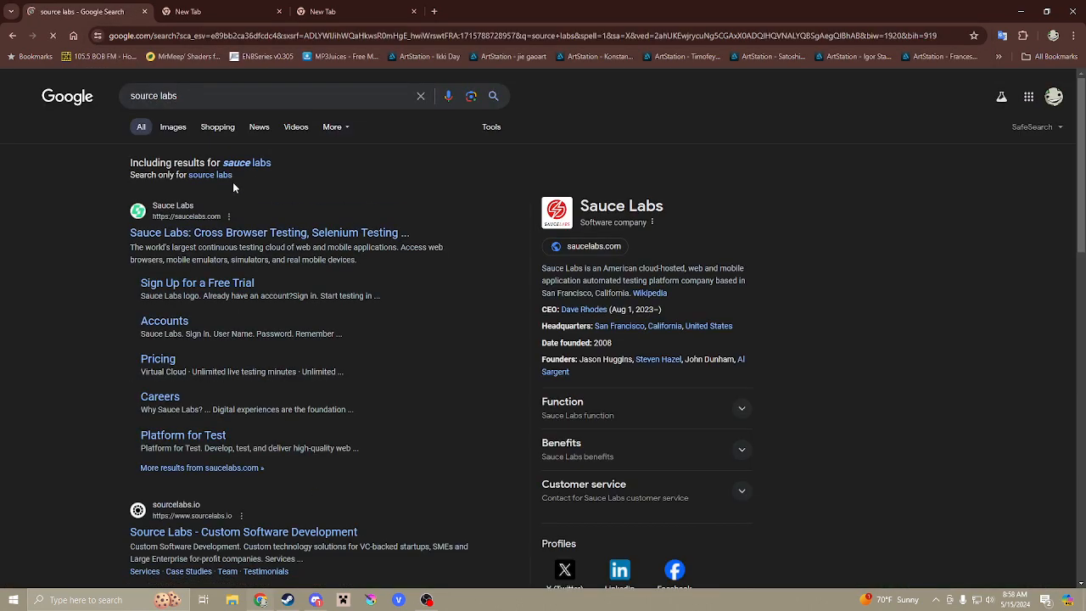
{"action": "scroll", "coordinate": [305, 187], "scroll_direction": "down", "scroll_amount": 9}
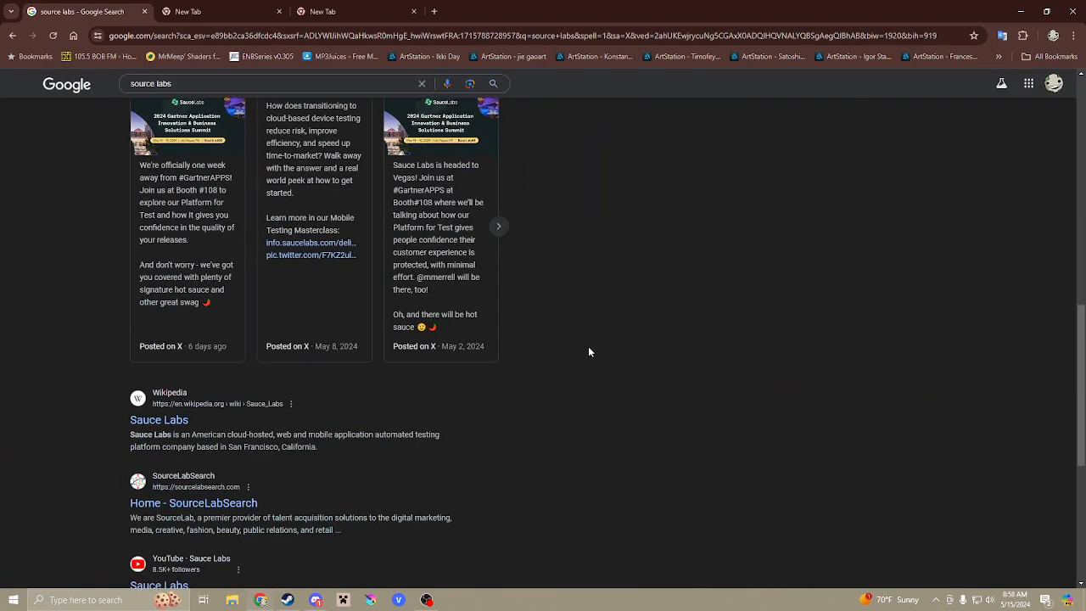
{"action": "scroll", "coordinate": [572, 305], "scroll_direction": "up", "scroll_amount": 10}
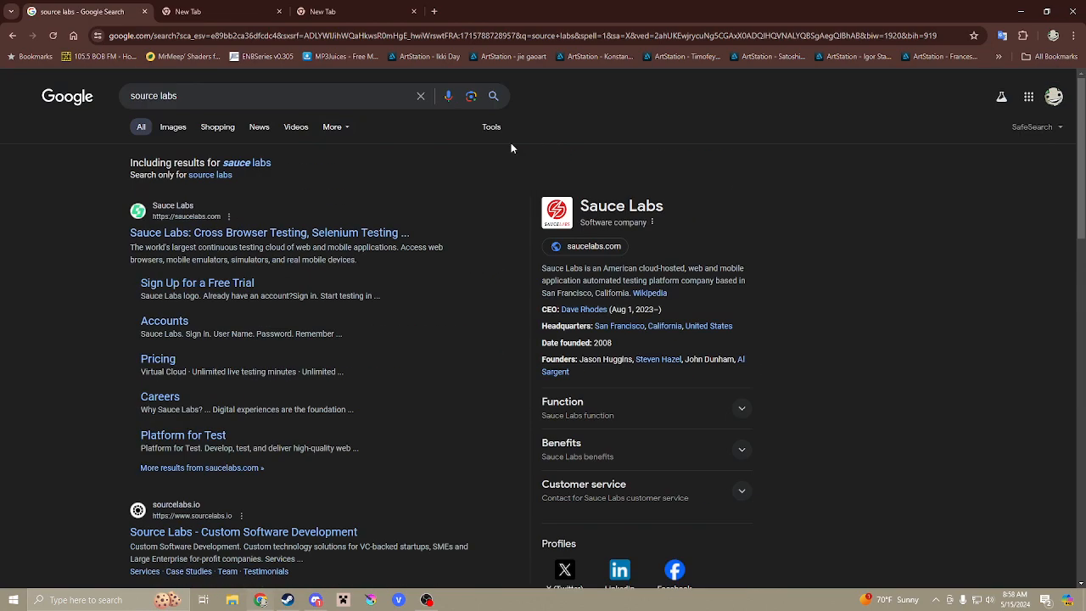
Replace the query with "source filmmaker mod downloads" and run the search.
{"action": "left_click", "coordinate": [248, 100]}
{"action": "left_click_drag", "start_coordinate": [248, 100], "coordinate": [56, 106]}
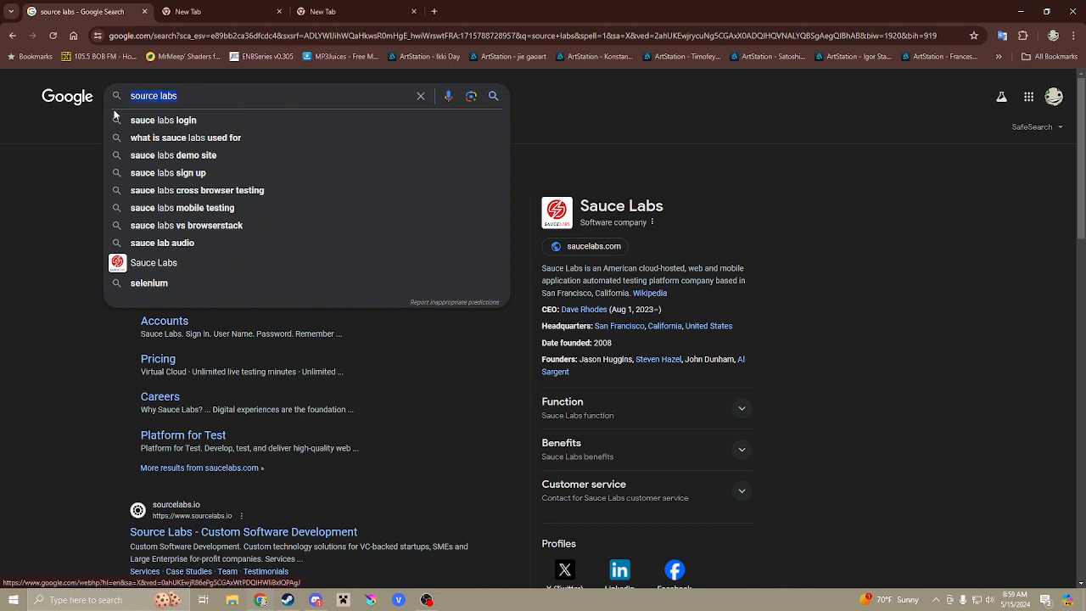
{"action": "type", "text": "sourceful"}
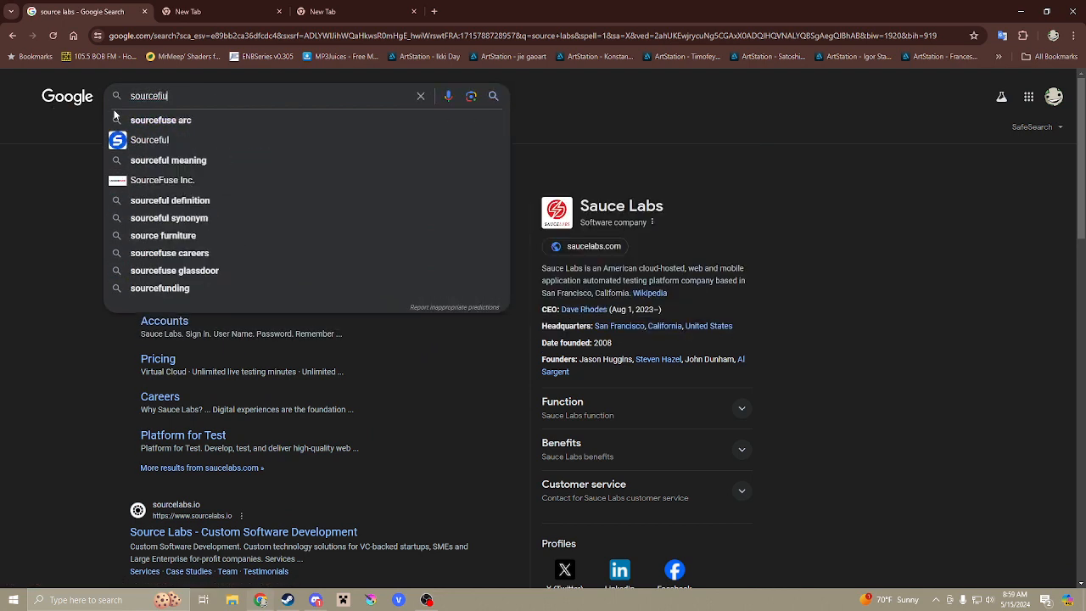
{"action": "key", "text": "BackSpace"}
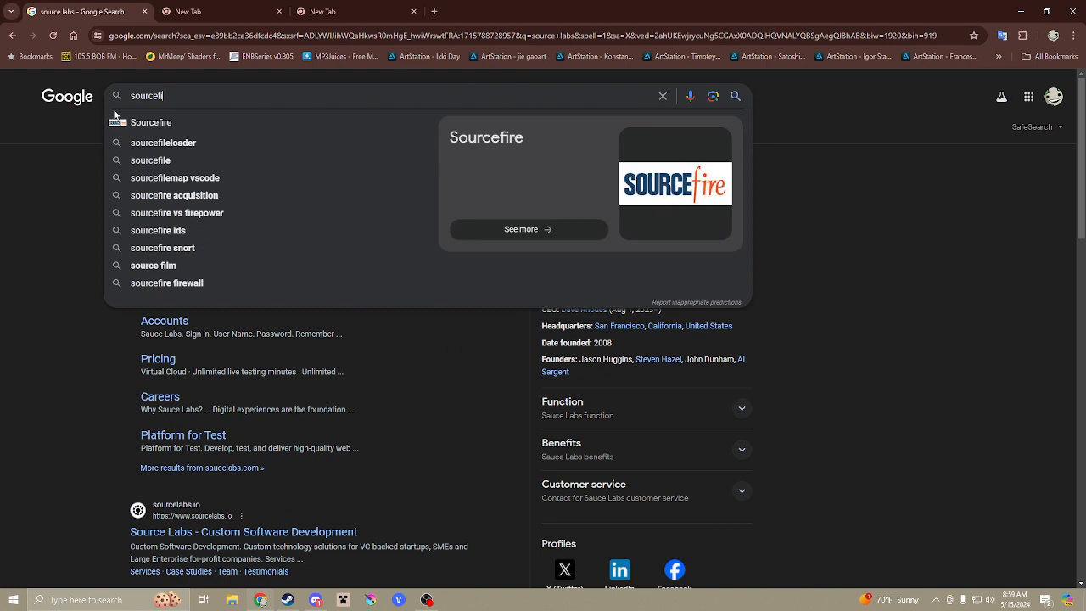
{"action": "key", "text": "BackSpace"}
{"action": "key", "text": "BackSpace"}
{"action": "type", "text": "fi"}
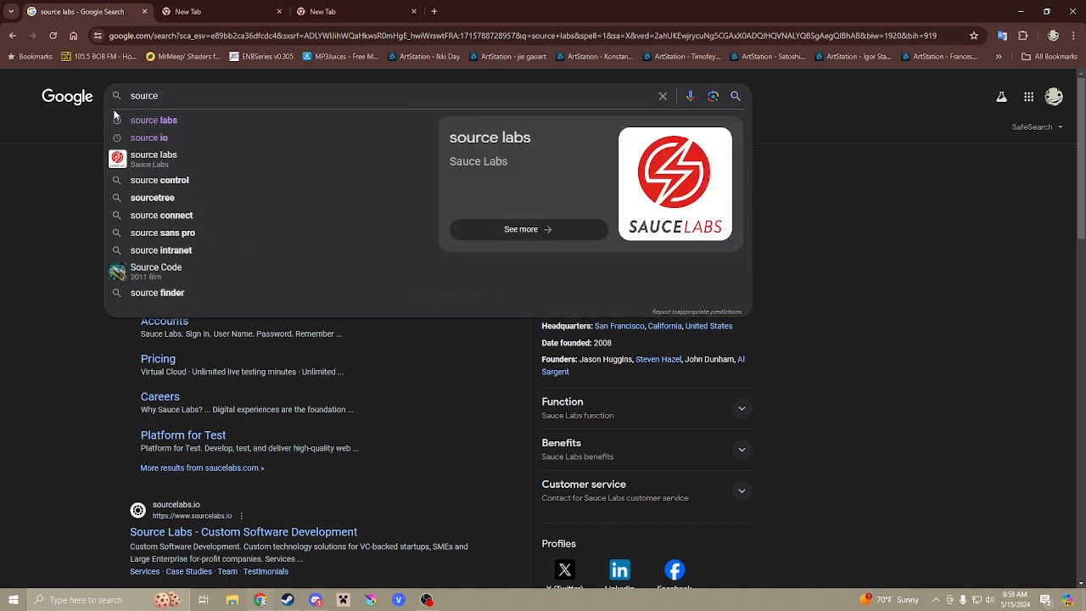
{"action": "type", "text": "lmmaker"}
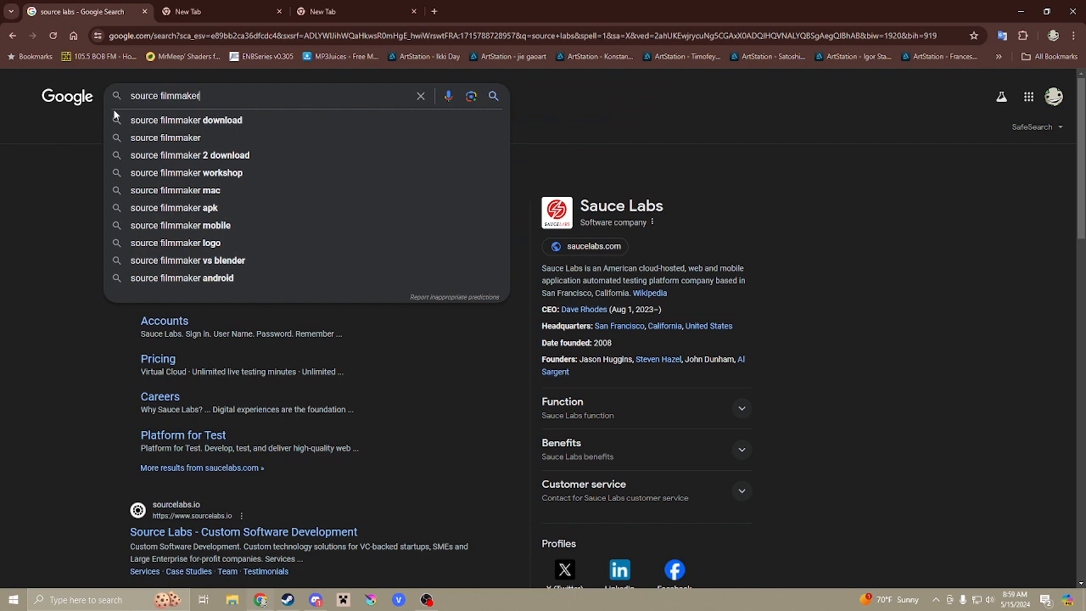
{"action": "type", "text": " downlaoder"}
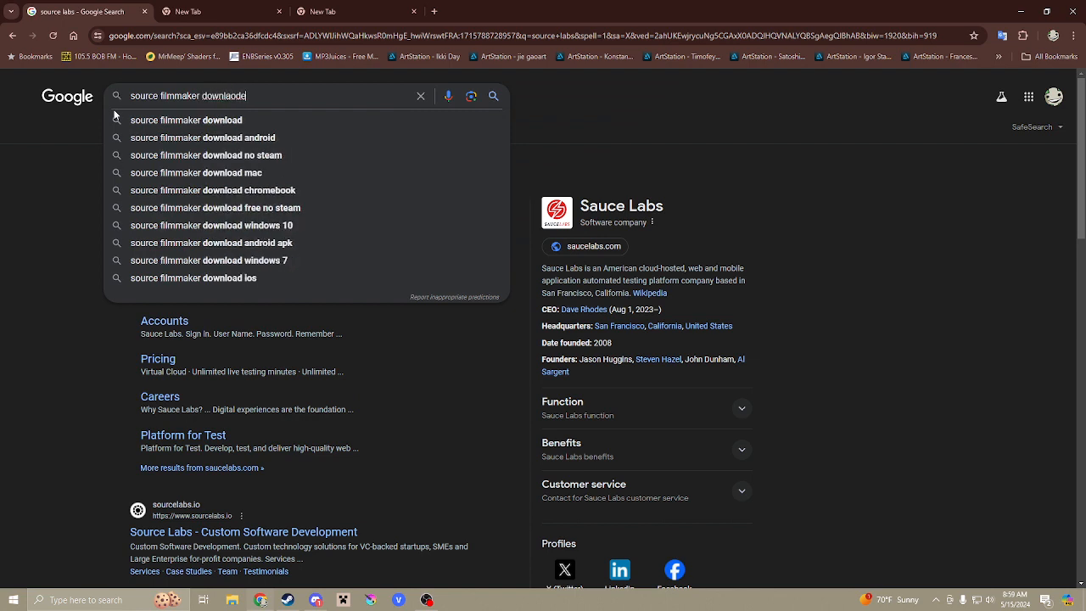
{"action": "key", "text": "BackSpace"}
{"action": "key", "text": "BackSpace"}
{"action": "type", "text": "s"}
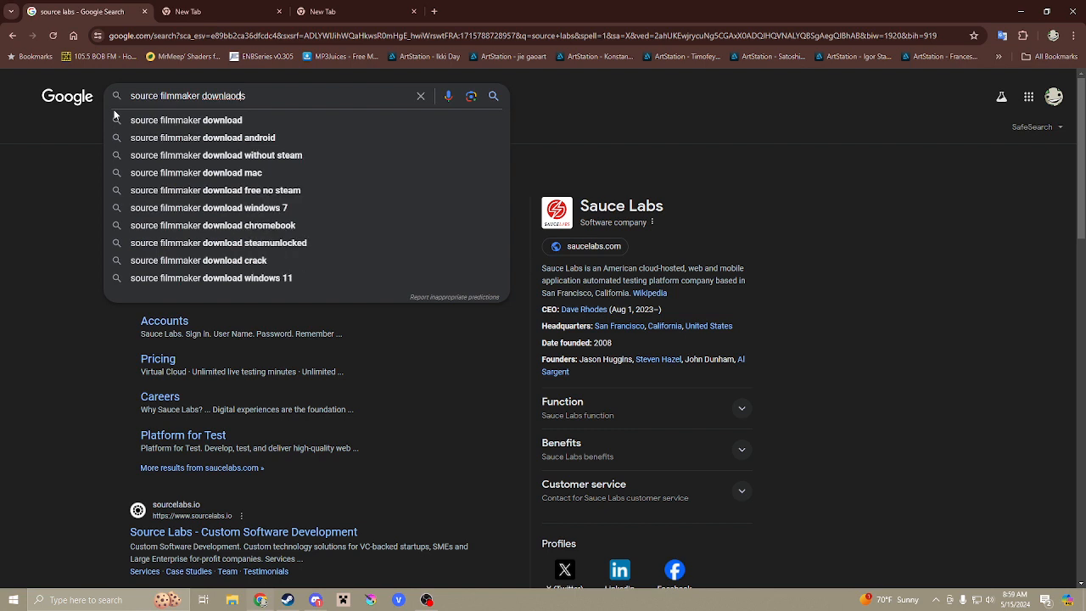
{"action": "key", "text": "BackSpace"}
{"action": "type", "text": "aker"}
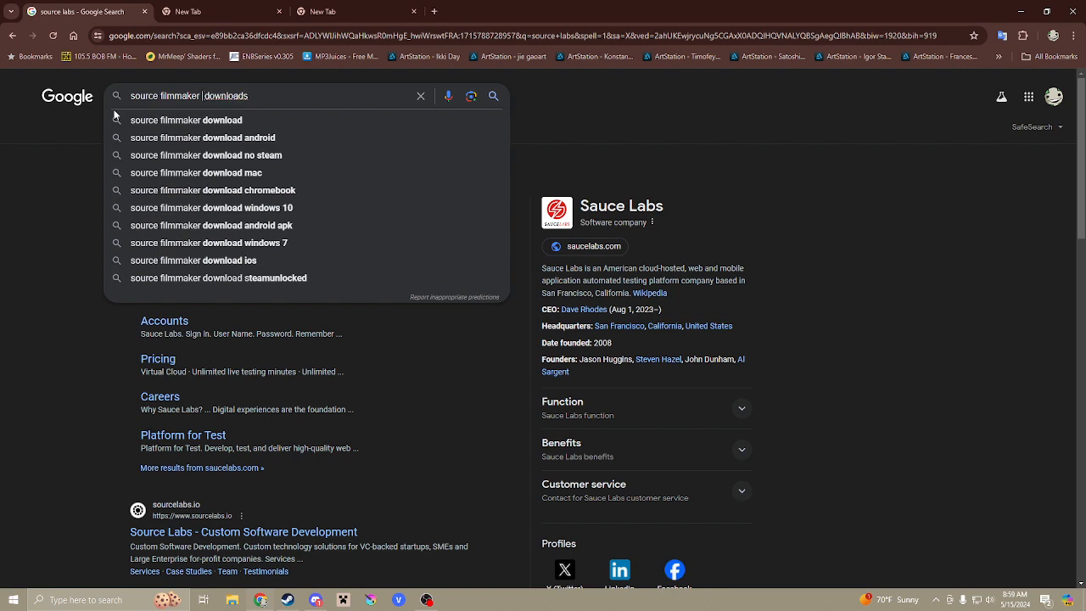
{"action": "type", "text": " mod"}
{"action": "key", "text": "Return"}
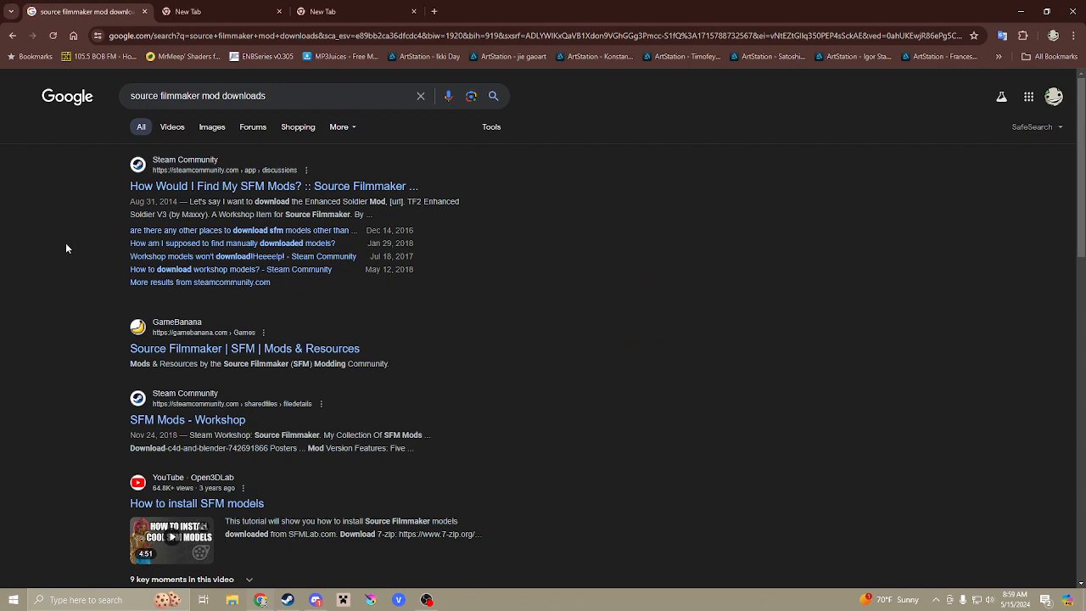
Examine the search results for a site that offers Source Filmmaker models and mods for download.
{"action": "scroll", "coordinate": [66, 248], "scroll_direction": "down", "scroll_amount": 2}
{"action": "scroll", "coordinate": [66, 248], "scroll_direction": "down", "scroll_amount": 5}
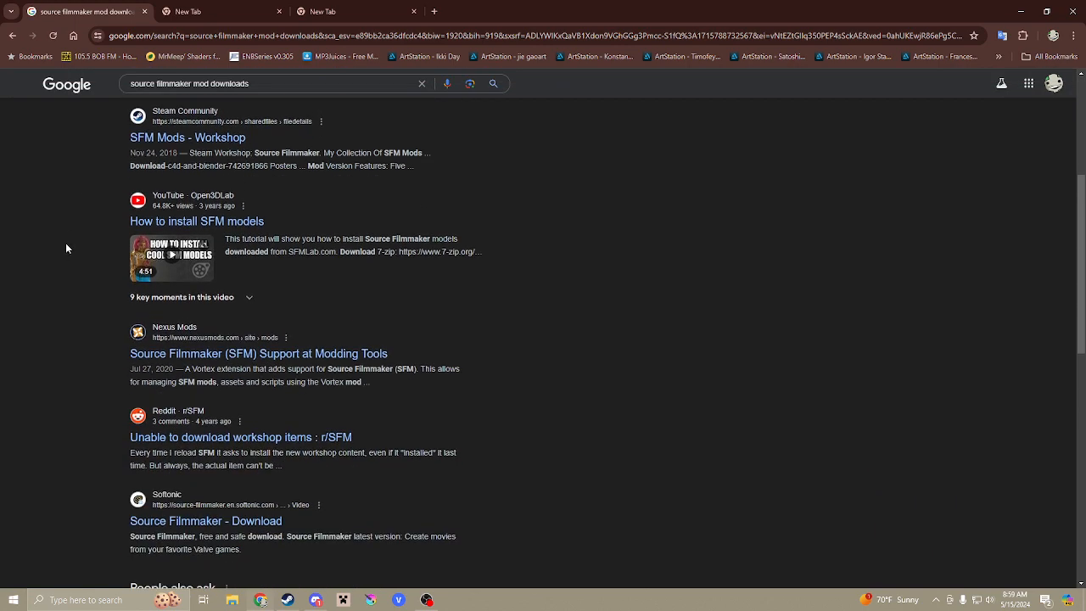
{"action": "scroll", "coordinate": [66, 247], "scroll_direction": "down", "scroll_amount": 9}
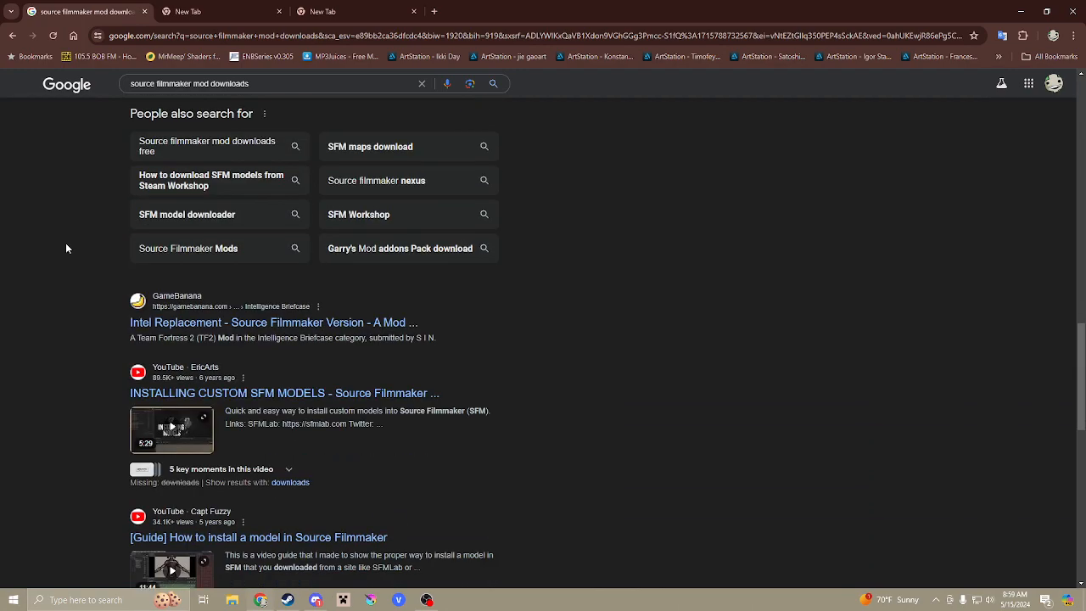
{"action": "scroll", "coordinate": [66, 247], "scroll_direction": "down", "scroll_amount": 5}
{"action": "scroll", "coordinate": [67, 248], "scroll_direction": "down", "scroll_amount": 1}
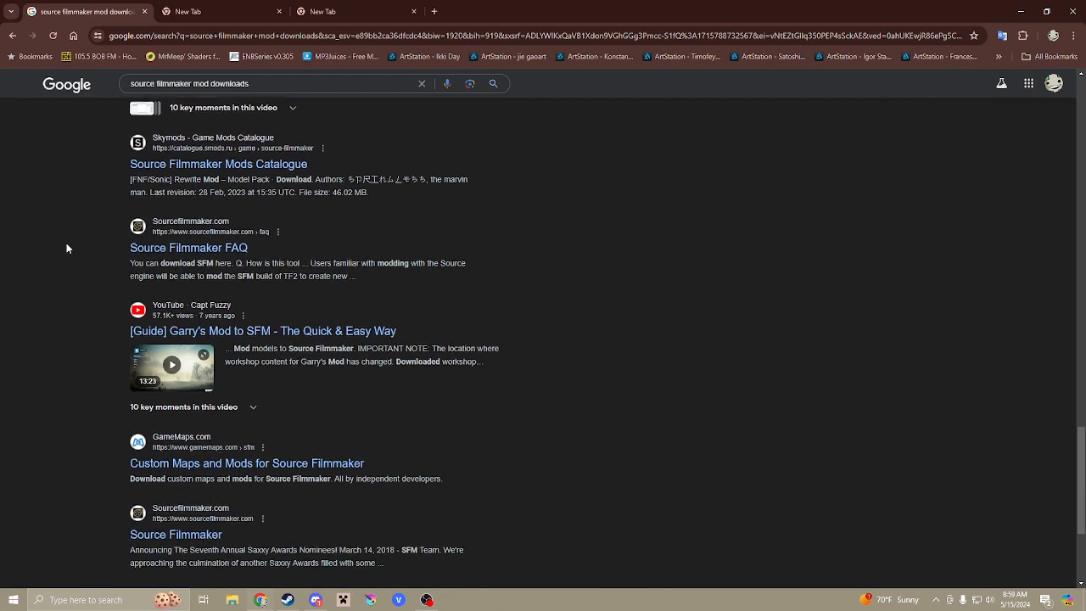
{"action": "scroll", "coordinate": [67, 248], "scroll_direction": "down", "scroll_amount": 1}
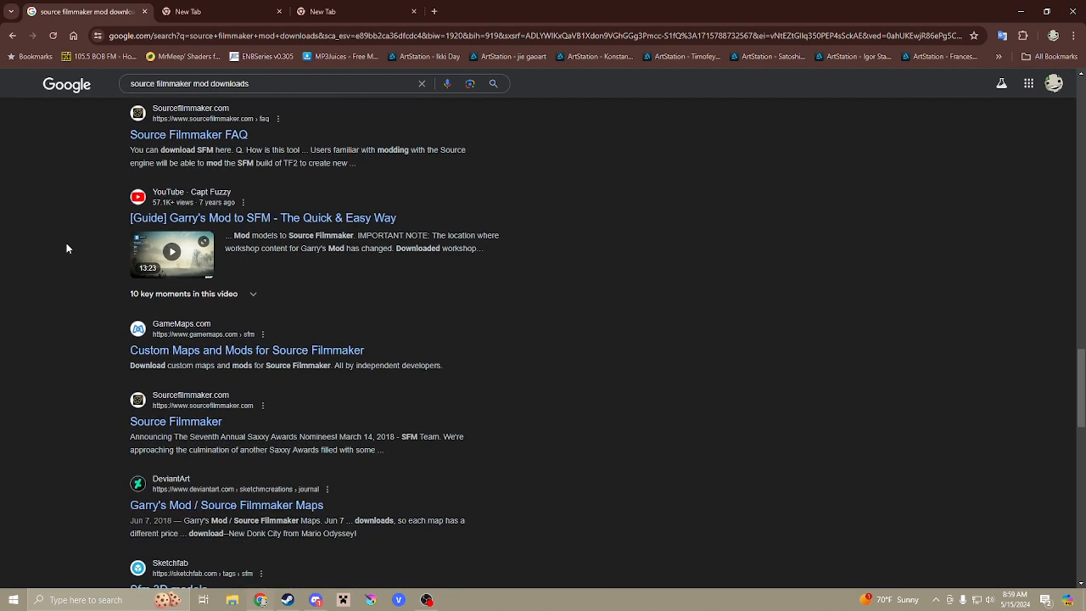
{"action": "scroll", "coordinate": [67, 248], "scroll_direction": "down", "scroll_amount": 6}
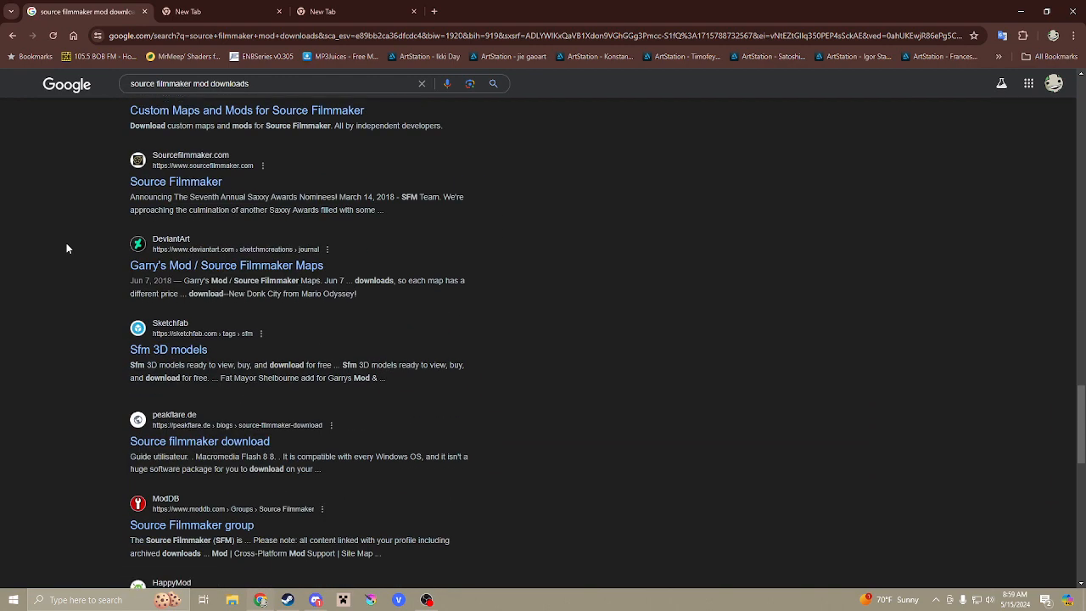
{"action": "scroll", "coordinate": [67, 247], "scroll_direction": "down", "scroll_amount": 5}
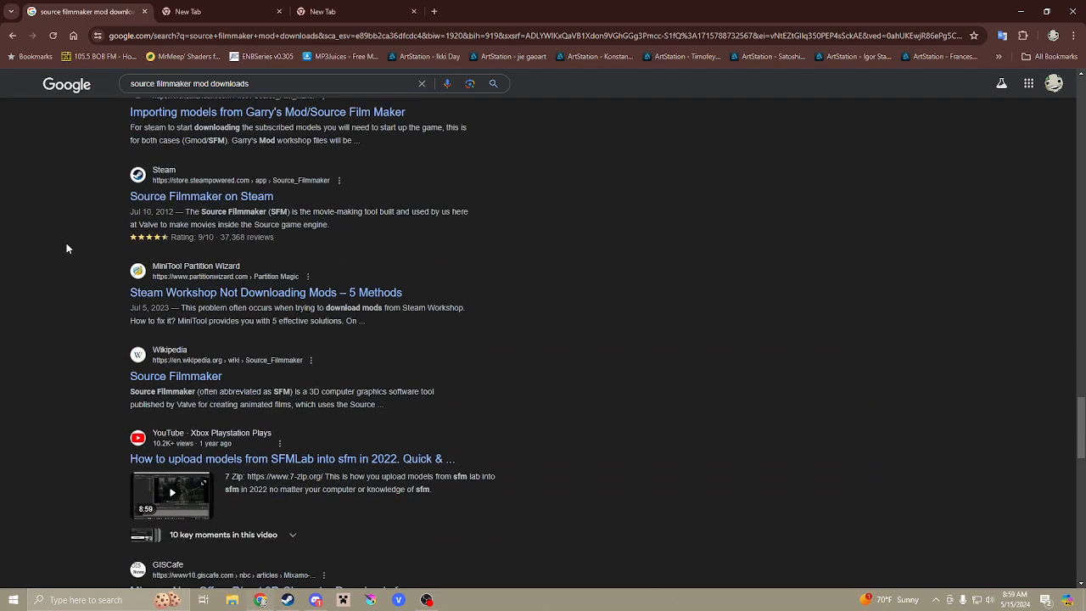
{"action": "scroll", "coordinate": [67, 248], "scroll_direction": "down", "scroll_amount": 3}
{"action": "scroll", "coordinate": [67, 247], "scroll_direction": "down", "scroll_amount": 10}
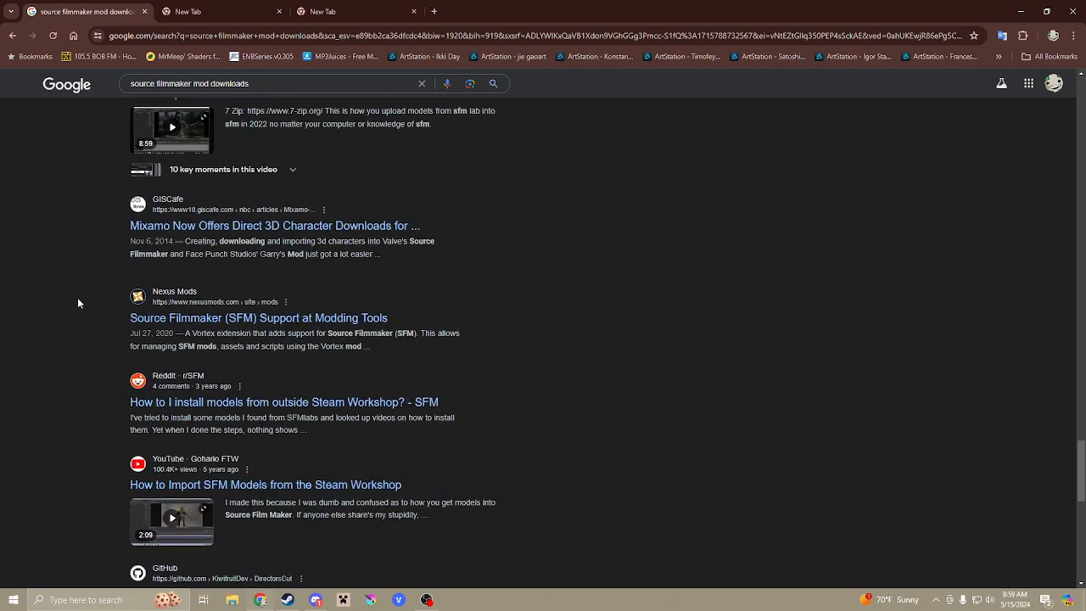
{"action": "scroll", "coordinate": [93, 171], "scroll_direction": "up", "scroll_amount": 3}
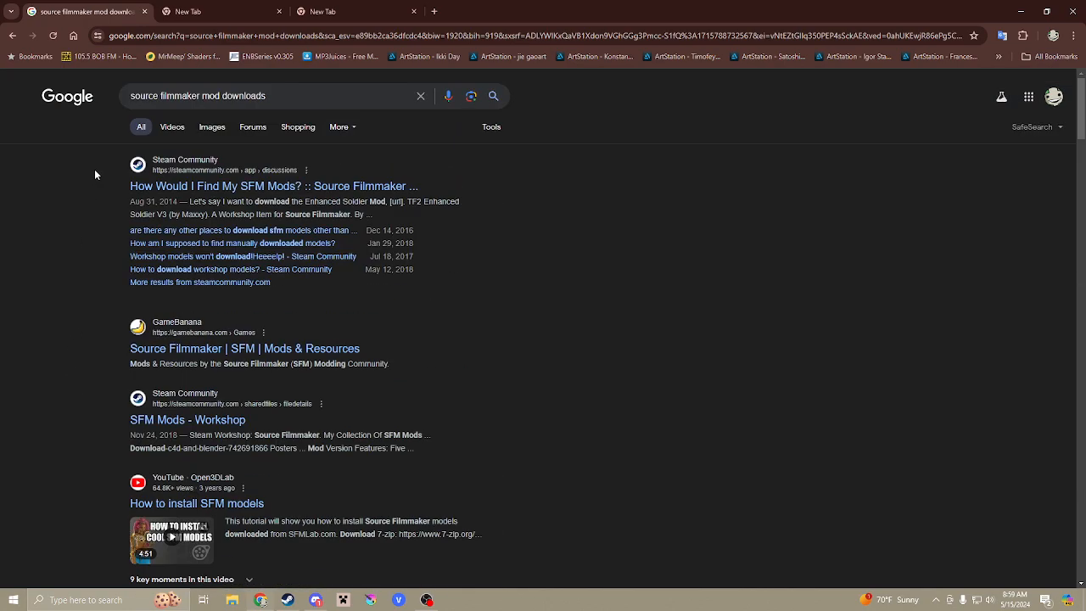
Replace the Google query with "source filmmaker mods website" and run the search.
{"action": "left_click_drag", "start_coordinate": [305, 97], "coordinate": [101, 106]}
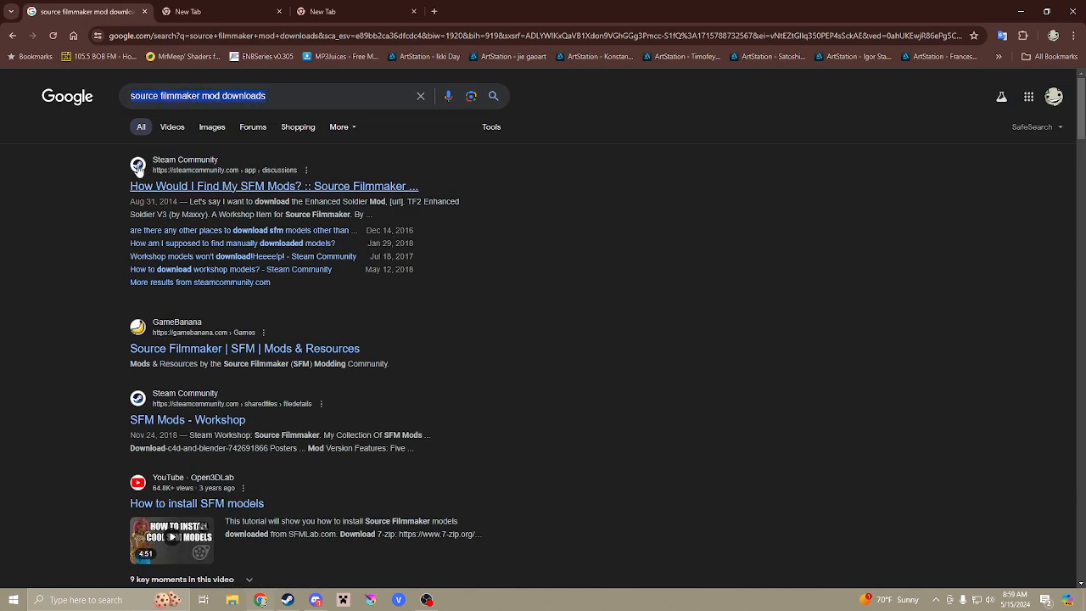
{"action": "type", "text": "source"}
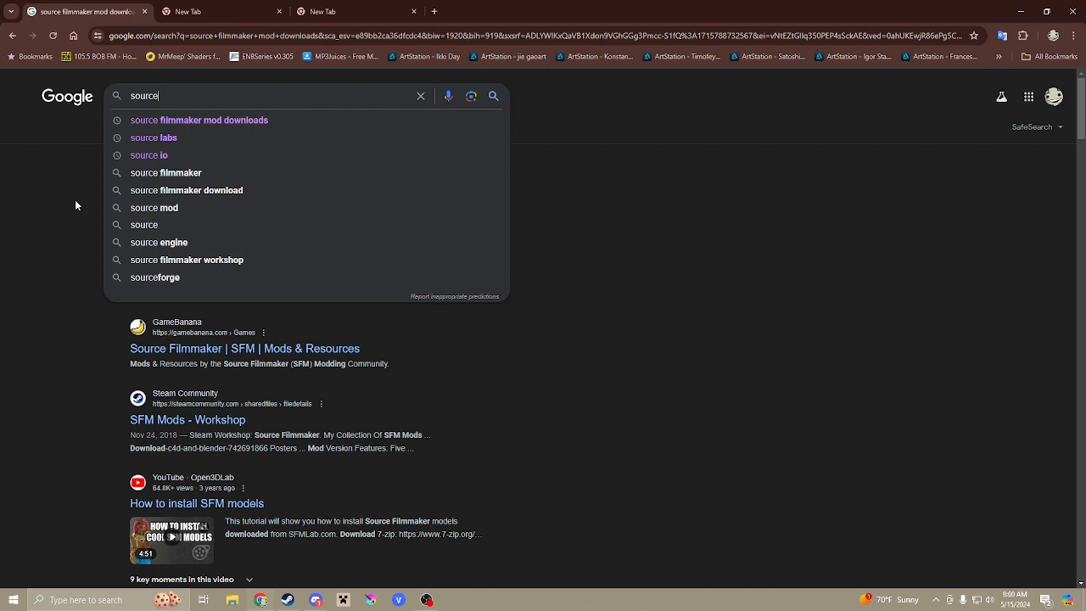
{"action": "type", "text": "film"}
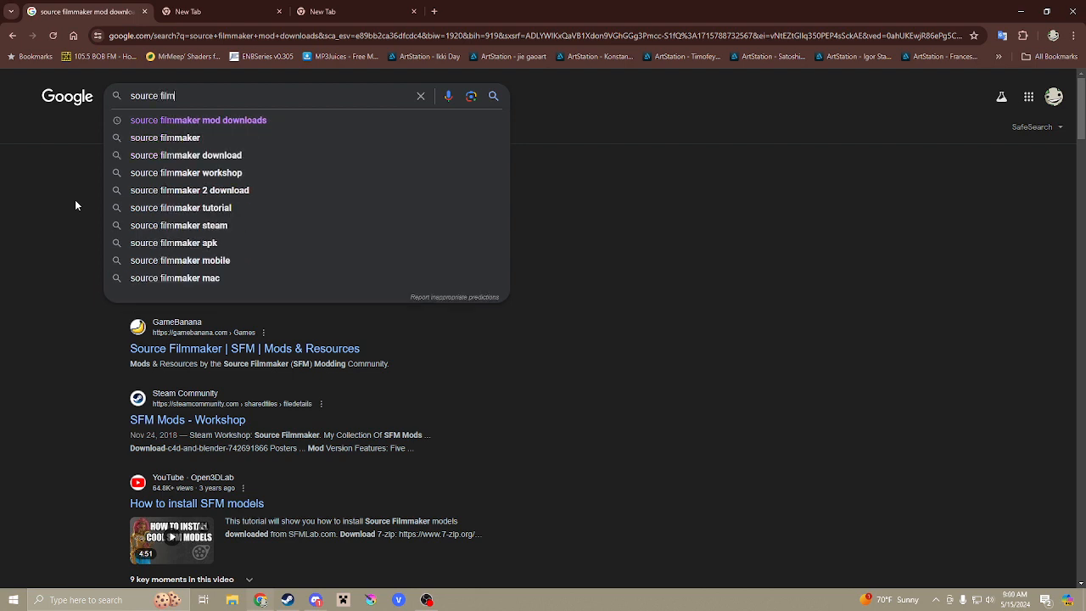
{"action": "type", "text": "make"}
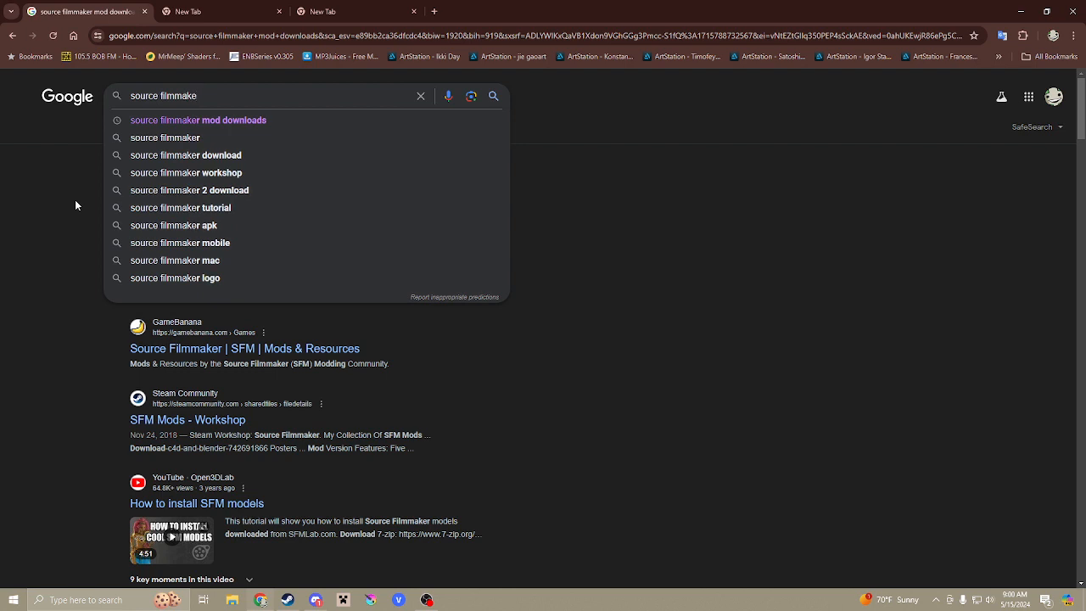
{"action": "type", "text": "r"}
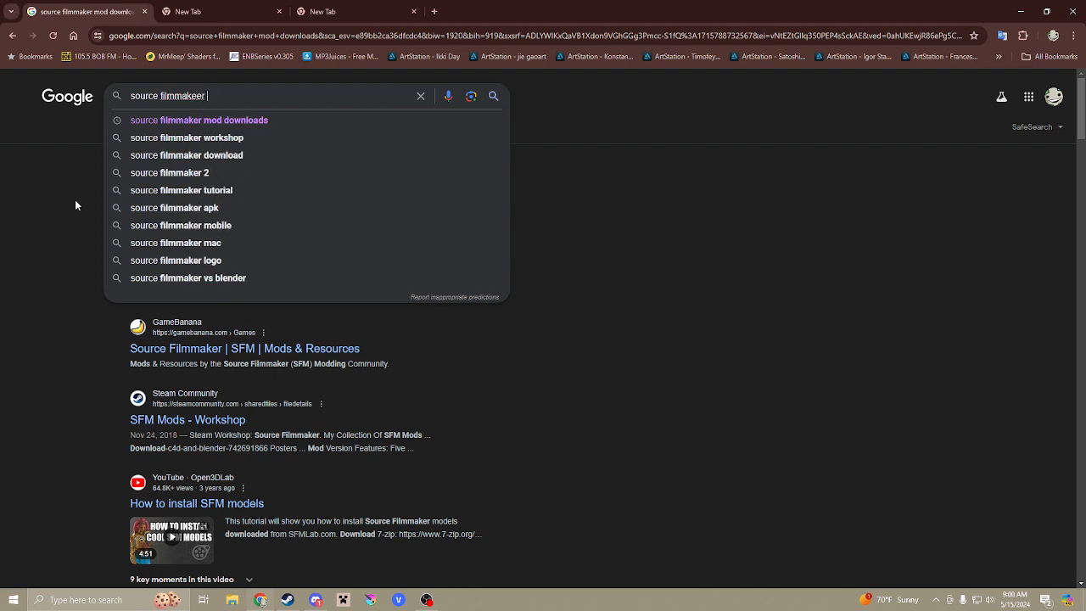
{"action": "key", "text": "BackSpace"}
{"action": "key", "text": "BackSpace"}
{"action": "key", "text": "BackSpace"}
{"action": "type", "text": "r "}
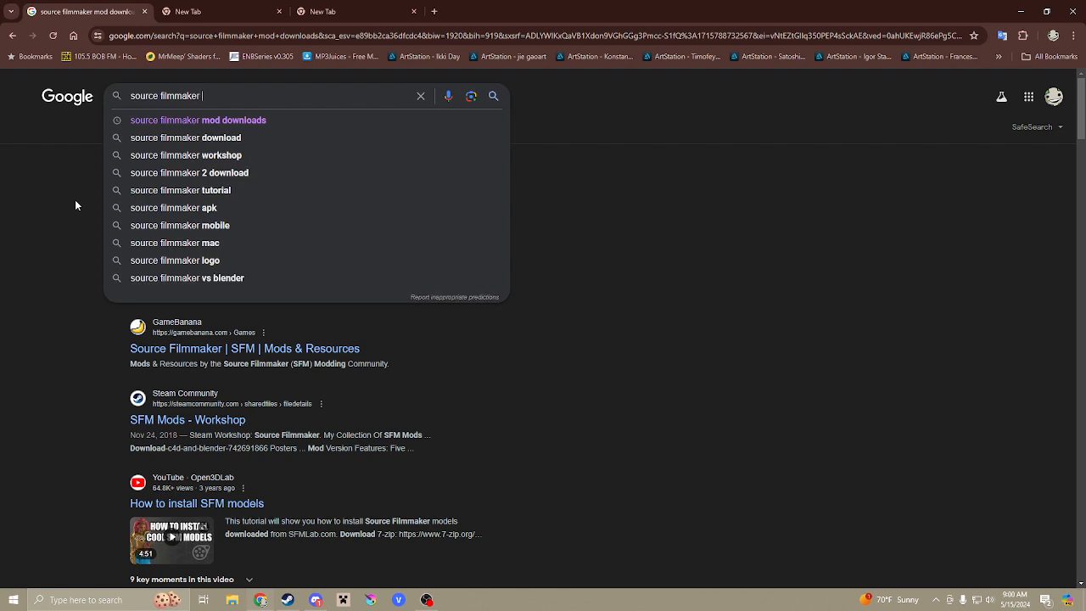
{"action": "type", "text": "mods w"}
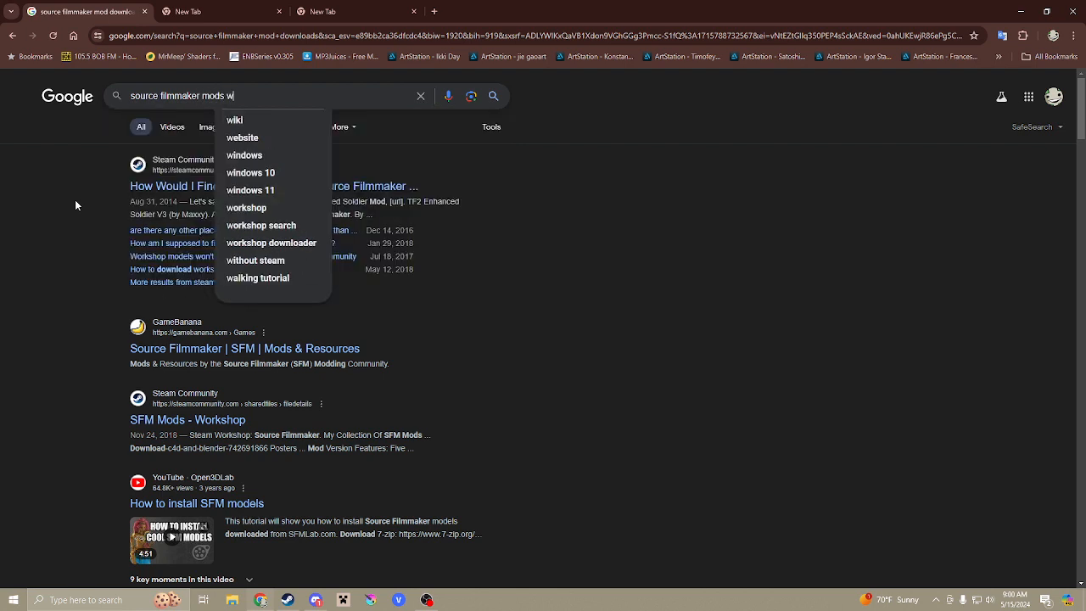
{"action": "type", "text": "ebsite"}
{"action": "key", "text": "Return"}
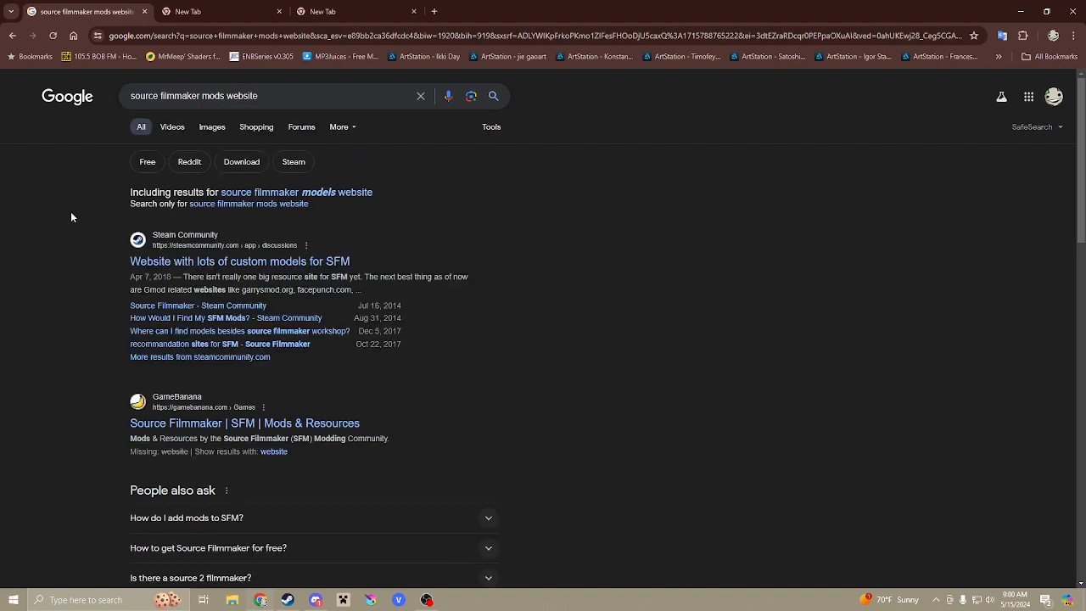
Examine the search results for a dedicated website that hosts Source Filmmaker models and resources.
{"action": "scroll", "coordinate": [503, 295], "scroll_direction": "down", "scroll_amount": 2}
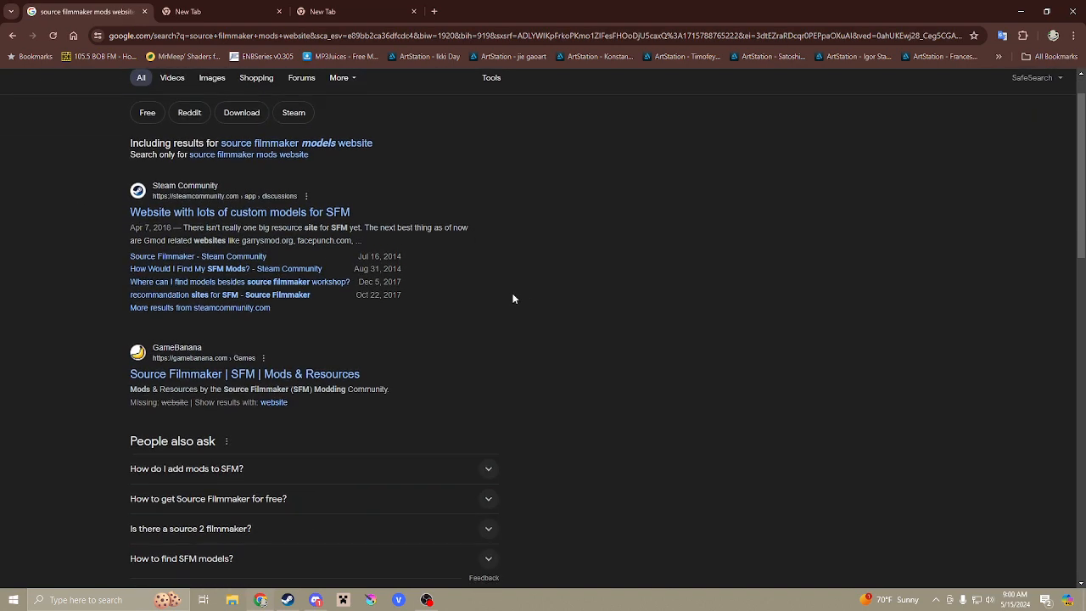
{"action": "scroll", "coordinate": [526, 298], "scroll_direction": "down", "scroll_amount": 1}
{"action": "scroll", "coordinate": [583, 299], "scroll_direction": "down", "scroll_amount": 3}
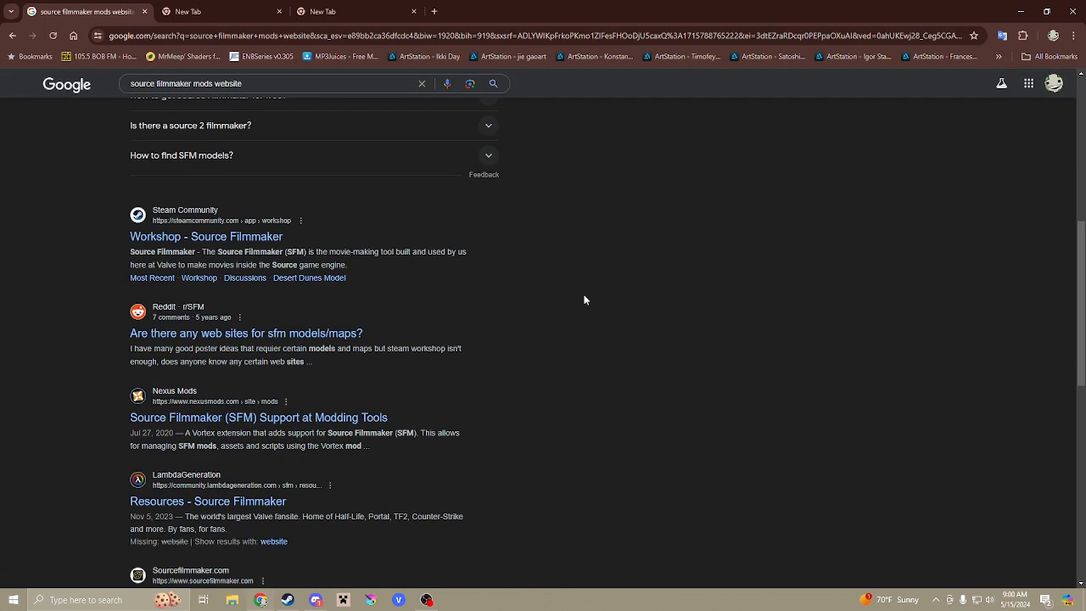
{"action": "scroll", "coordinate": [584, 299], "scroll_direction": "down", "scroll_amount": 3}
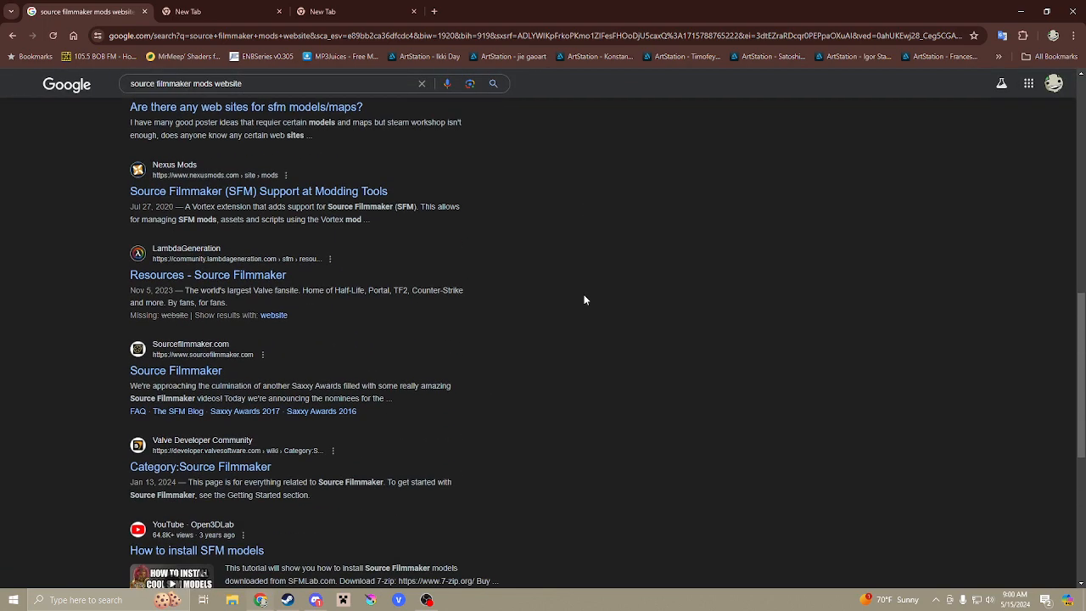
{"action": "scroll", "coordinate": [581, 299], "scroll_direction": "down", "scroll_amount": 3}
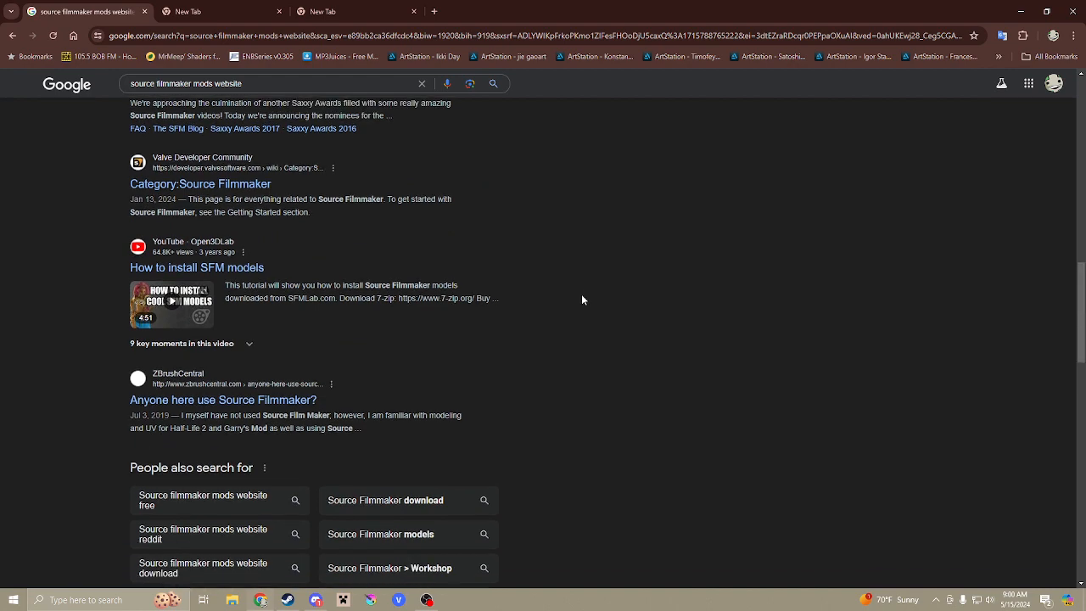
{"action": "scroll", "coordinate": [580, 300], "scroll_direction": "down", "scroll_amount": 3}
{"action": "scroll", "coordinate": [580, 299], "scroll_direction": "down", "scroll_amount": 3}
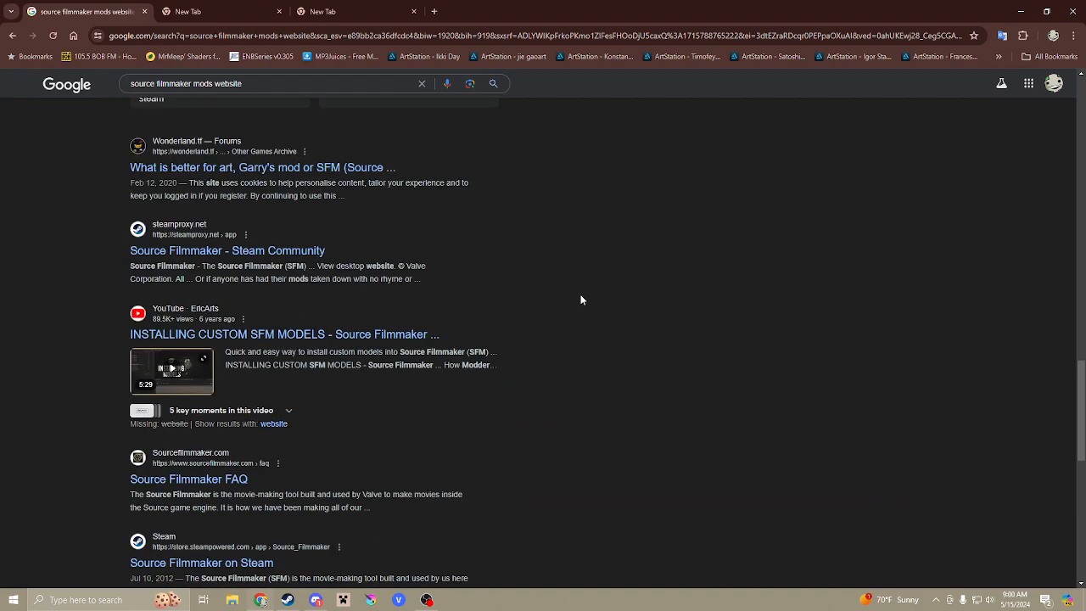
{"action": "scroll", "coordinate": [580, 300], "scroll_direction": "down", "scroll_amount": 3}
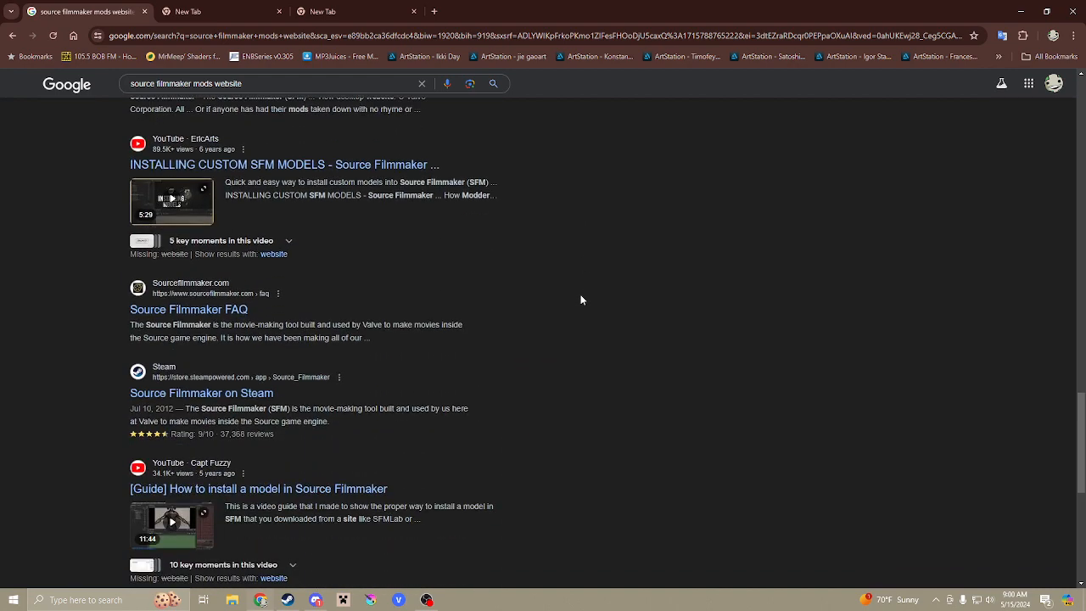
{"action": "scroll", "coordinate": [581, 299], "scroll_direction": "down", "scroll_amount": 3}
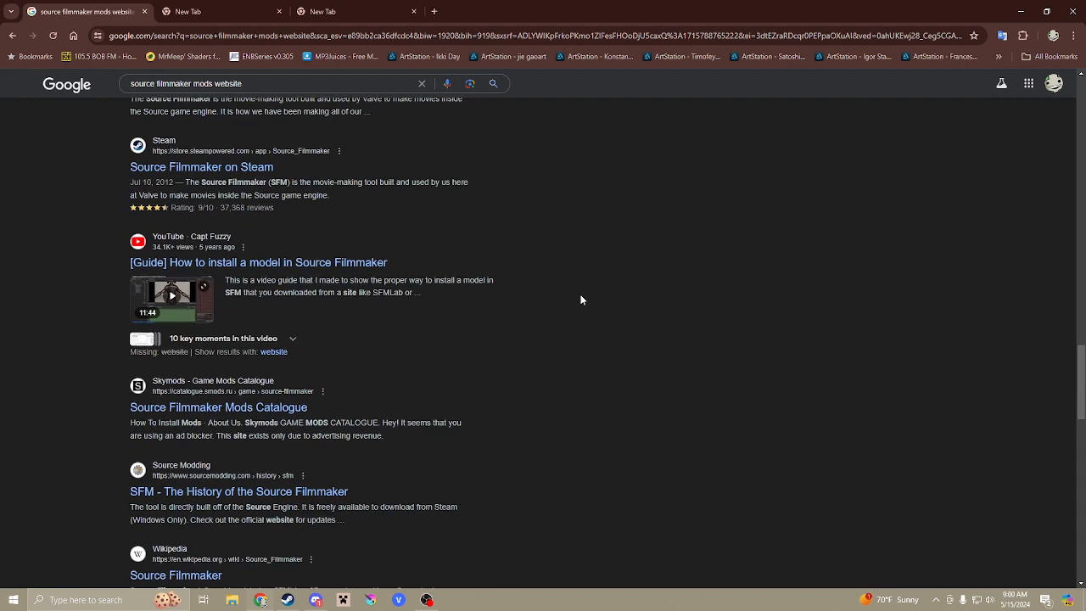
{"action": "scroll", "coordinate": [581, 300], "scroll_direction": "down", "scroll_amount": 3}
{"action": "scroll", "coordinate": [581, 300], "scroll_direction": "down", "scroll_amount": 3}
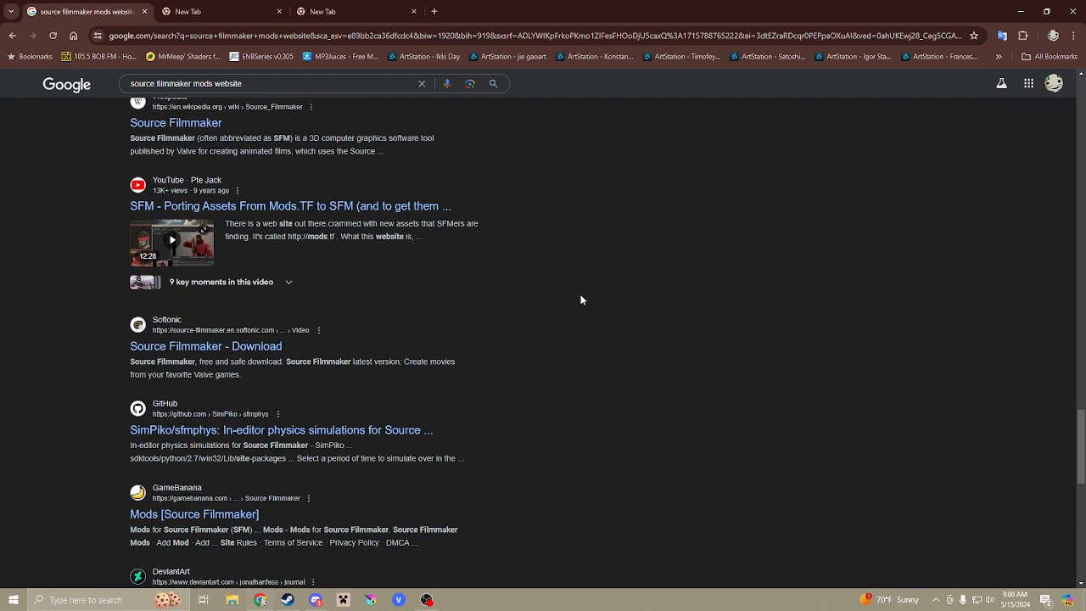
{"action": "scroll", "coordinate": [581, 300], "scroll_direction": "down", "scroll_amount": 2}
{"action": "scroll", "coordinate": [580, 300], "scroll_direction": "down", "scroll_amount": 2}
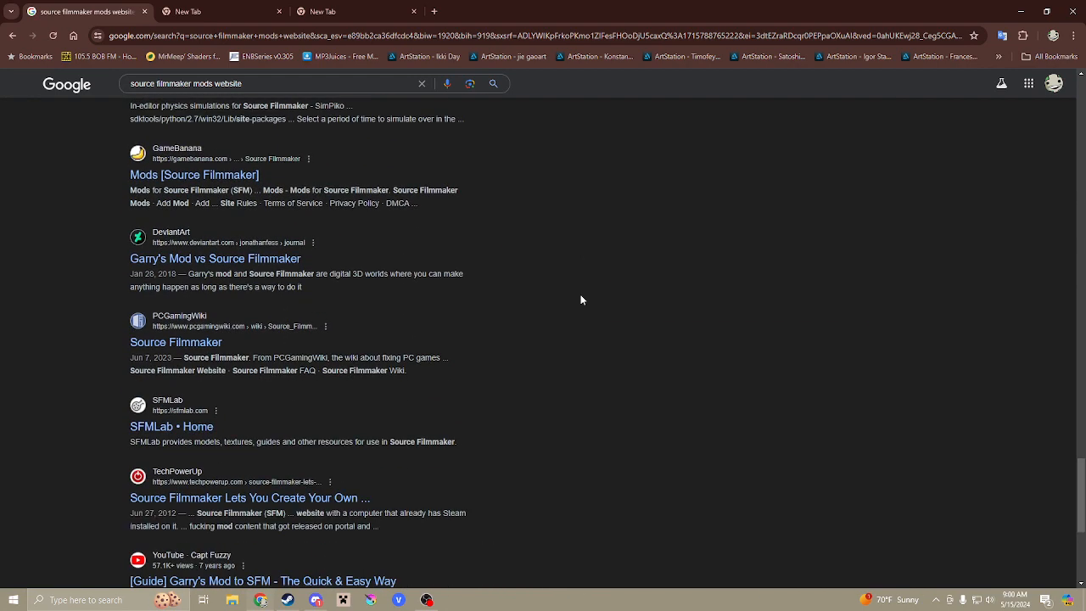
{"action": "scroll", "coordinate": [581, 300], "scroll_direction": "down", "scroll_amount": 2}
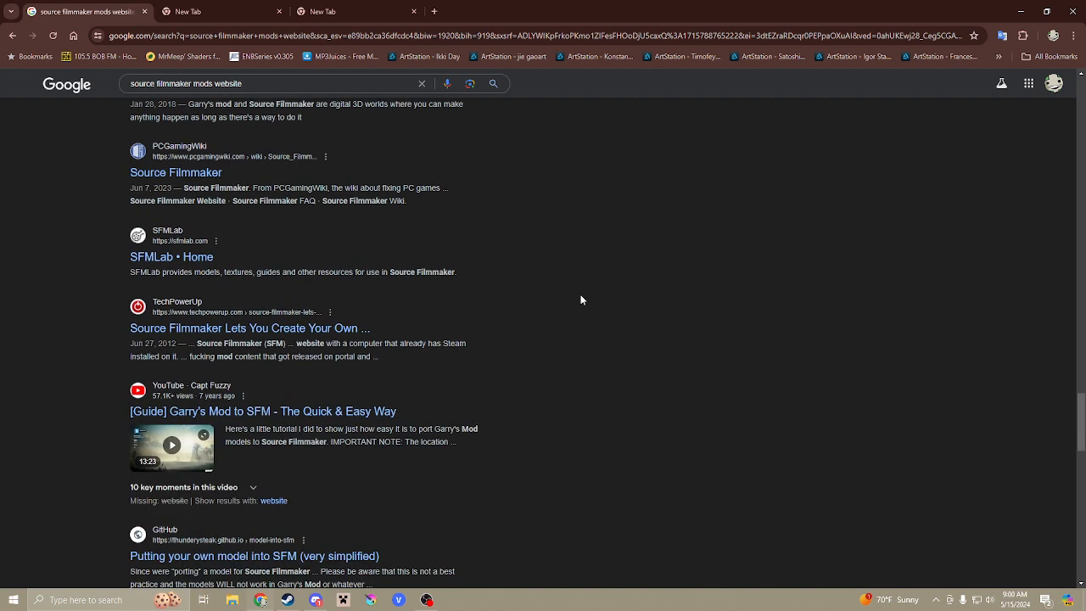
Open the SFMLab home page from the search results and accept all of its cookies.
{"action": "left_click", "coordinate": [174, 257]}
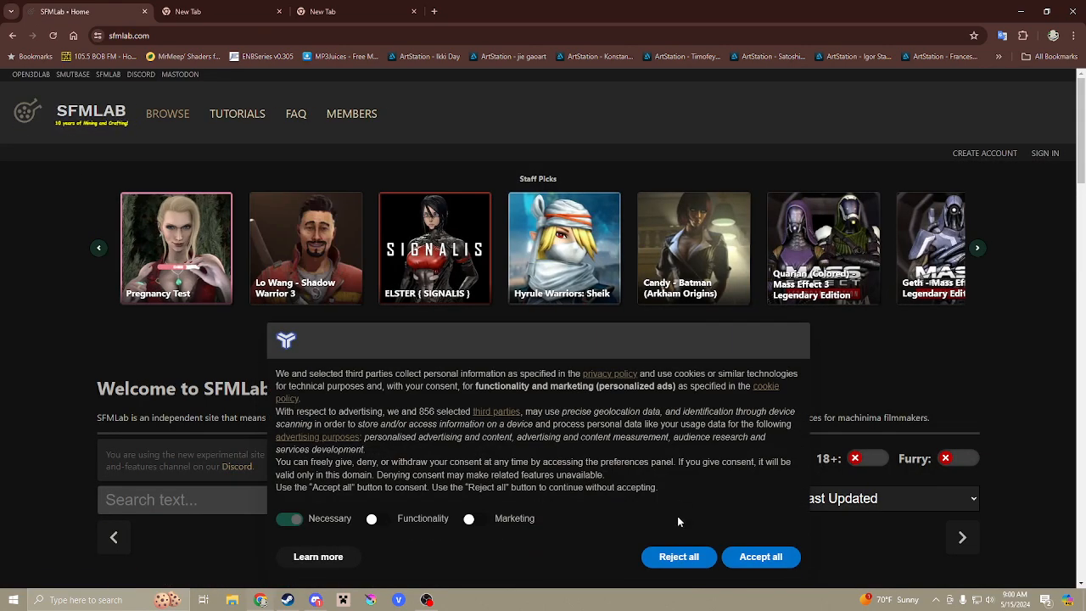
{"action": "left_click", "coordinate": [739, 556]}
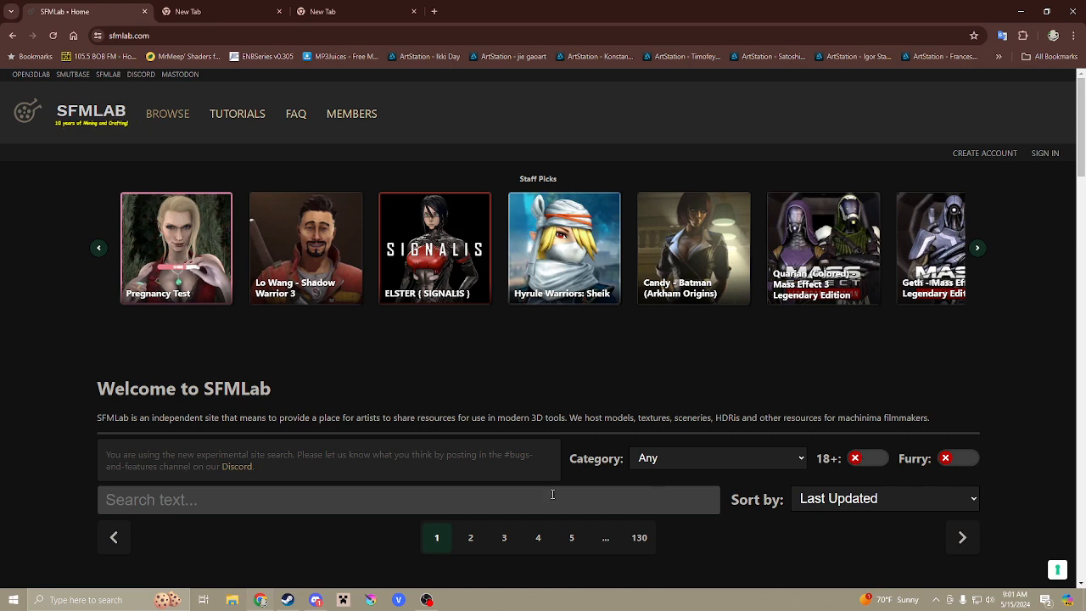
Search the SFMLab projects for "star wars clones".
{"action": "scroll", "coordinate": [489, 509], "scroll_direction": "down", "scroll_amount": 2}
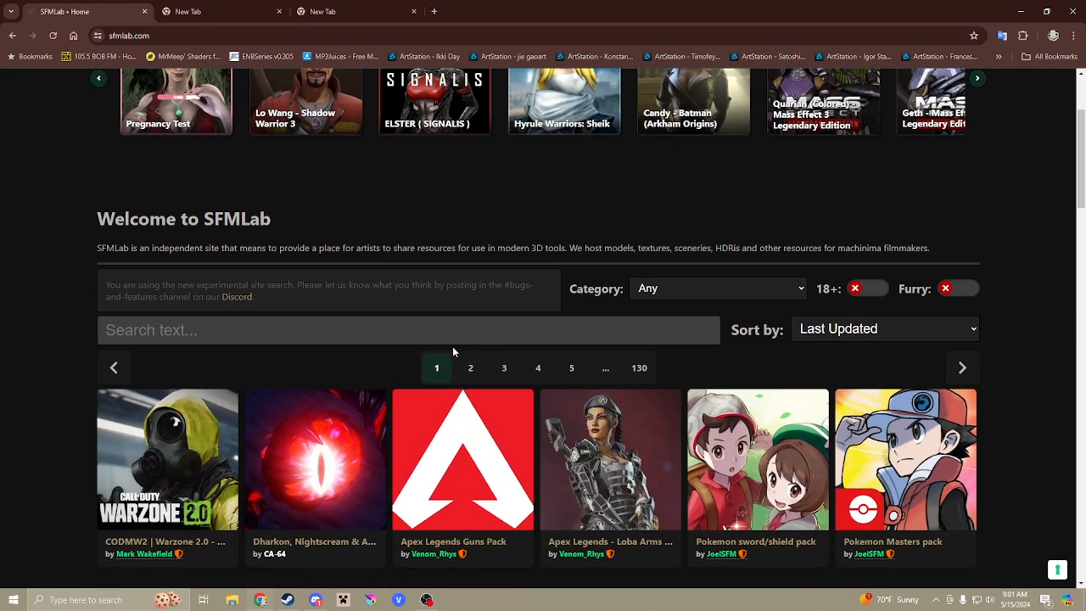
{"action": "left_click", "coordinate": [476, 330]}
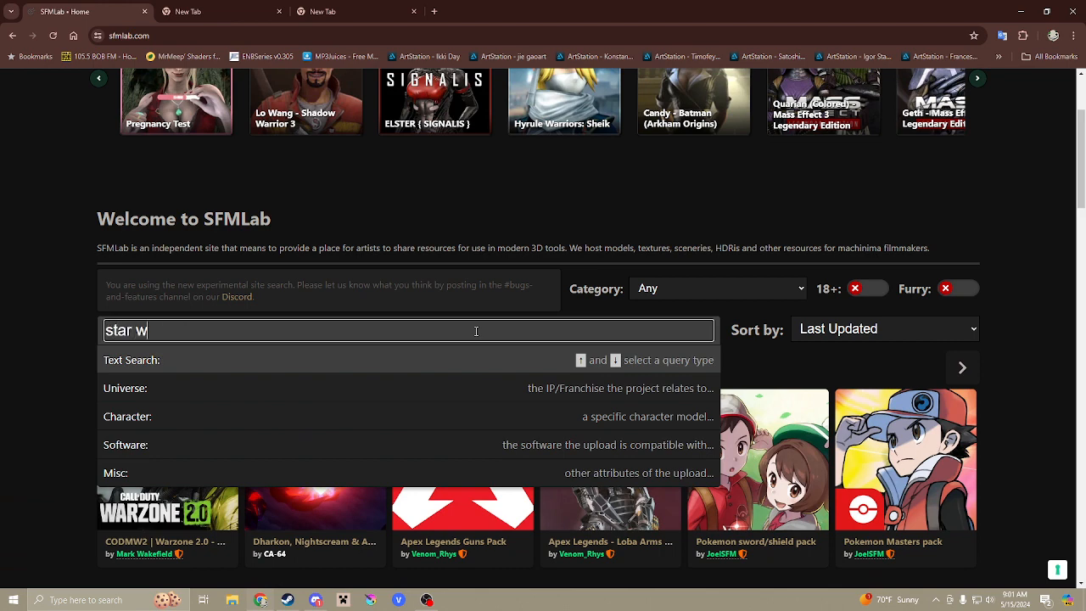
{"action": "type", "text": "star wars clones"}
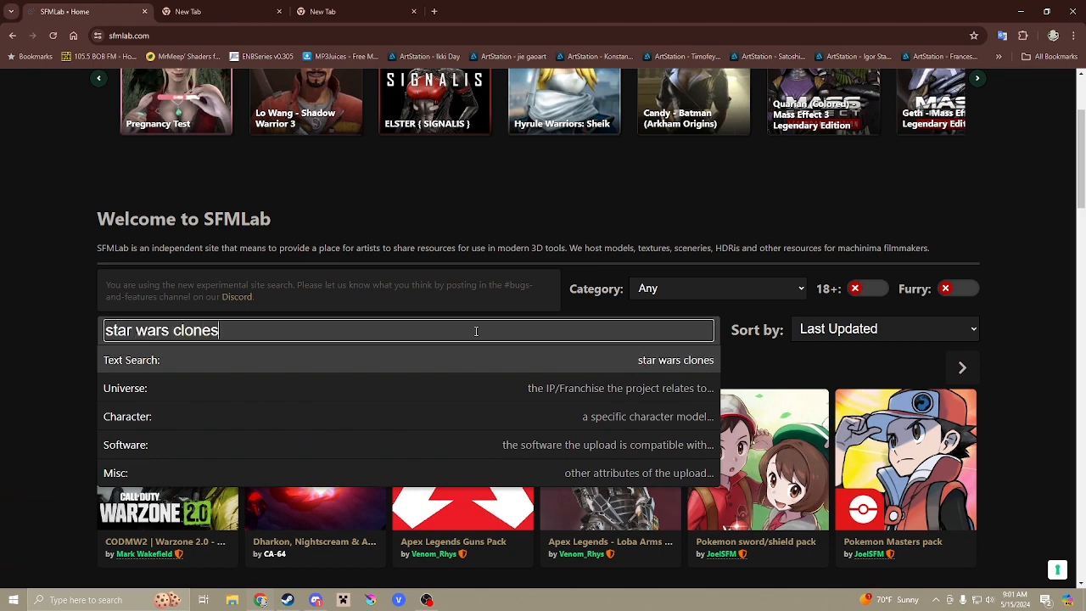
{"action": "key", "text": "Return"}
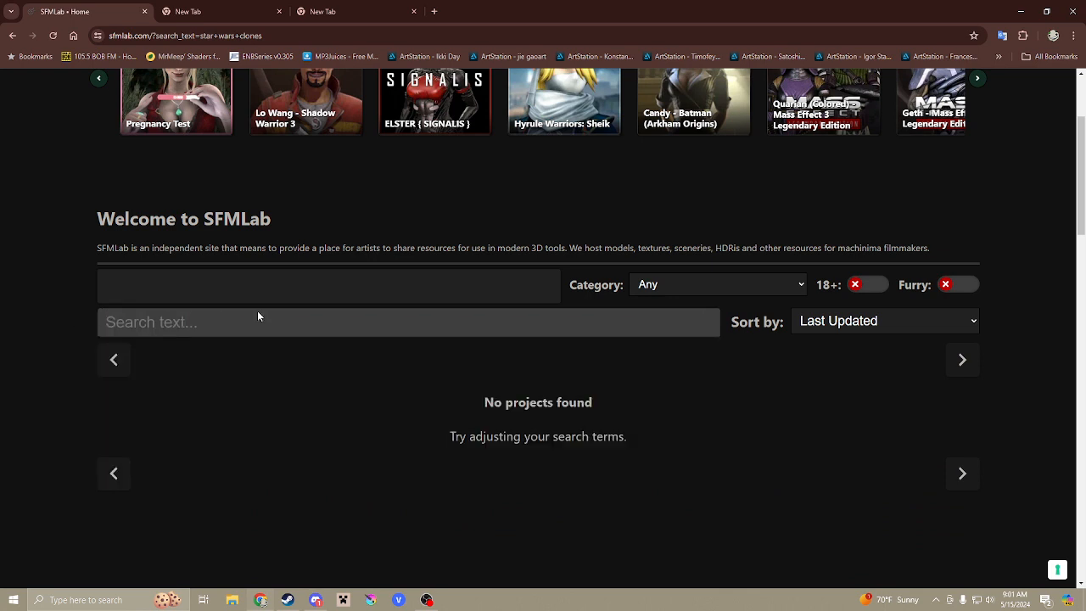
Search the SFMLab projects for "star wars" and look through the first page of models.
{"action": "left_click", "coordinate": [251, 322]}
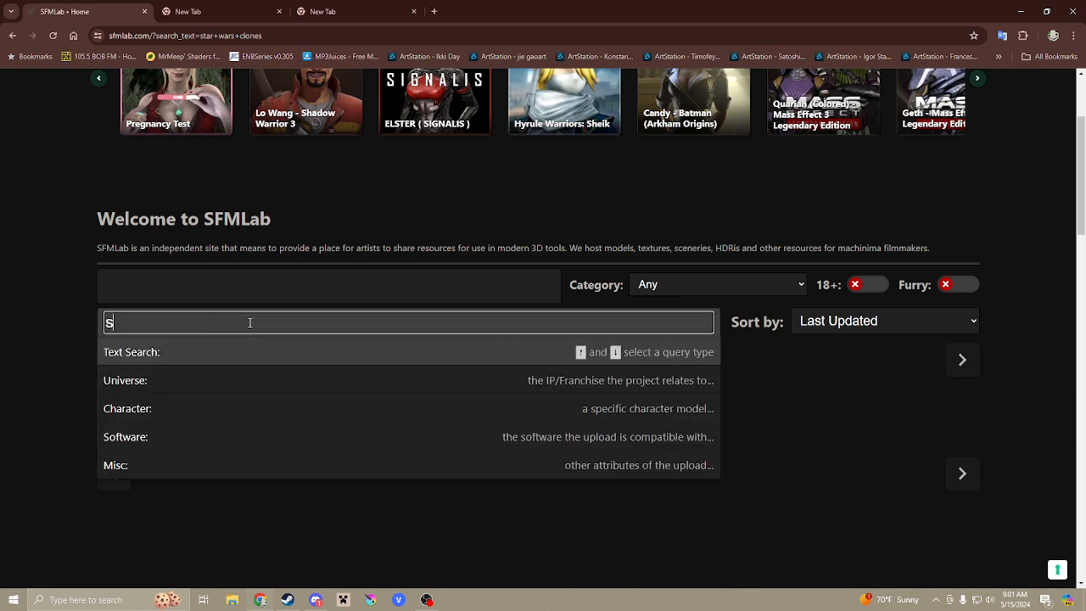
{"action": "type", "text": "star wars"}
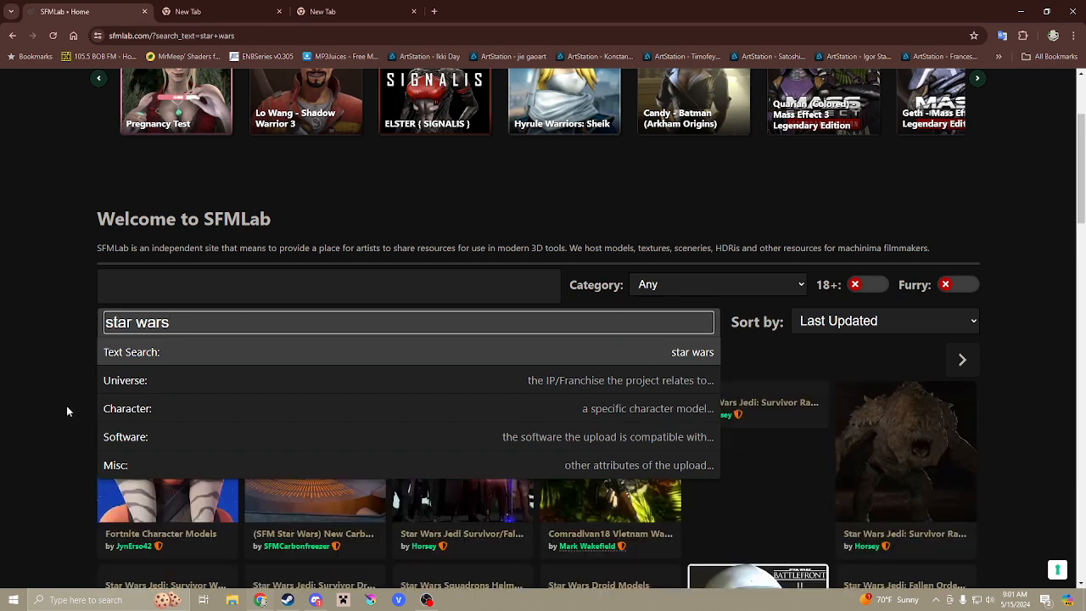
{"action": "scroll", "coordinate": [71, 388], "scroll_direction": "down", "scroll_amount": 2}
{"action": "scroll", "coordinate": [71, 388], "scroll_direction": "down", "scroll_amount": 1}
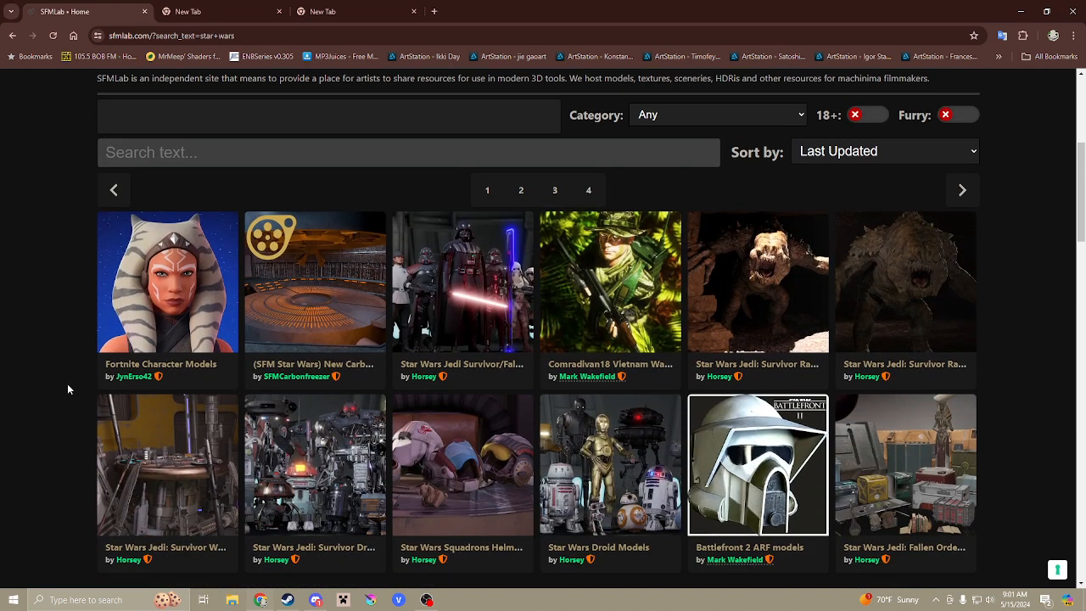
{"action": "scroll", "coordinate": [56, 387], "scroll_direction": "down", "scroll_amount": 1}
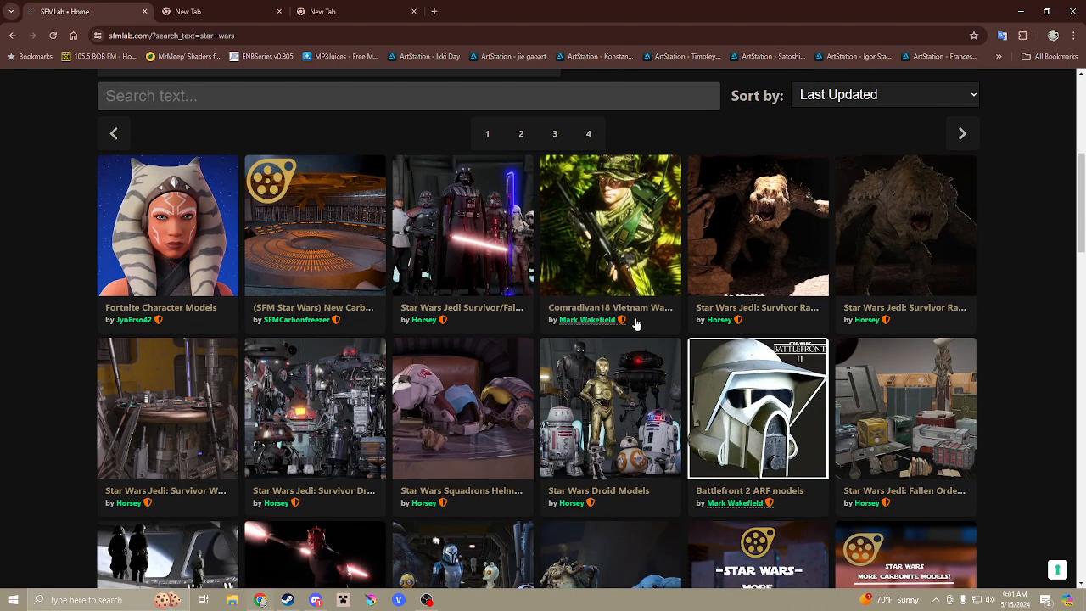
{"action": "scroll", "coordinate": [981, 317], "scroll_direction": "down", "scroll_amount": 1}
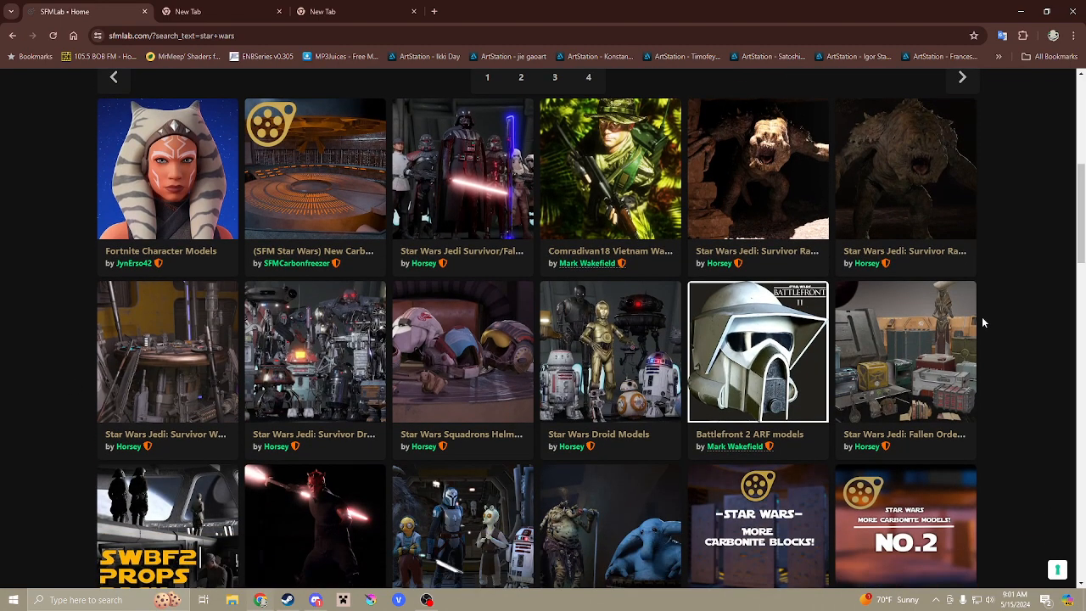
{"action": "scroll", "coordinate": [982, 319], "scroll_direction": "down", "scroll_amount": 1}
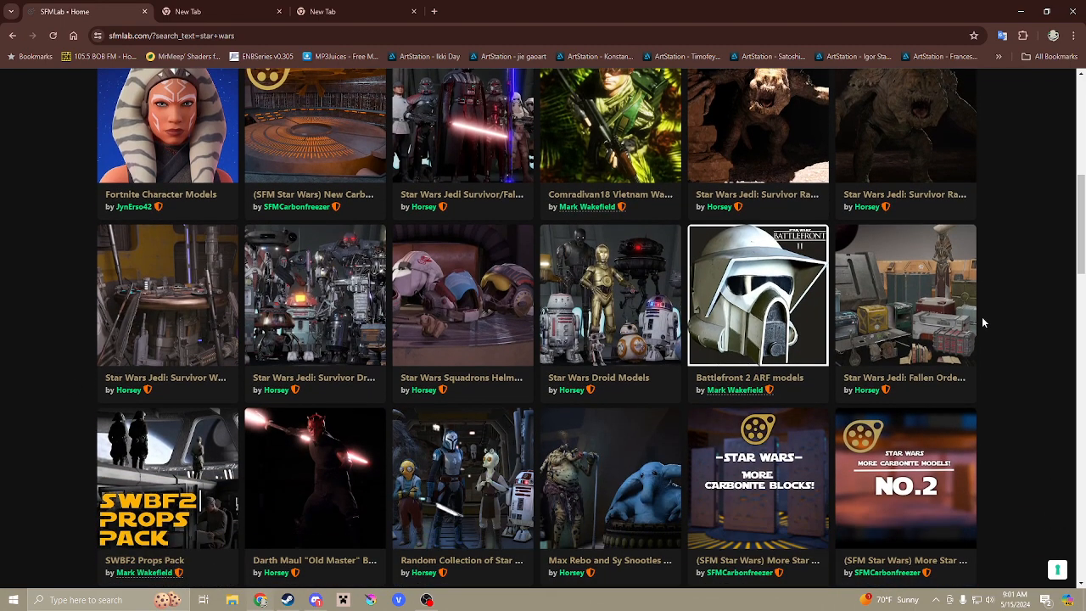
{"action": "scroll", "coordinate": [981, 317], "scroll_direction": "down", "scroll_amount": 1}
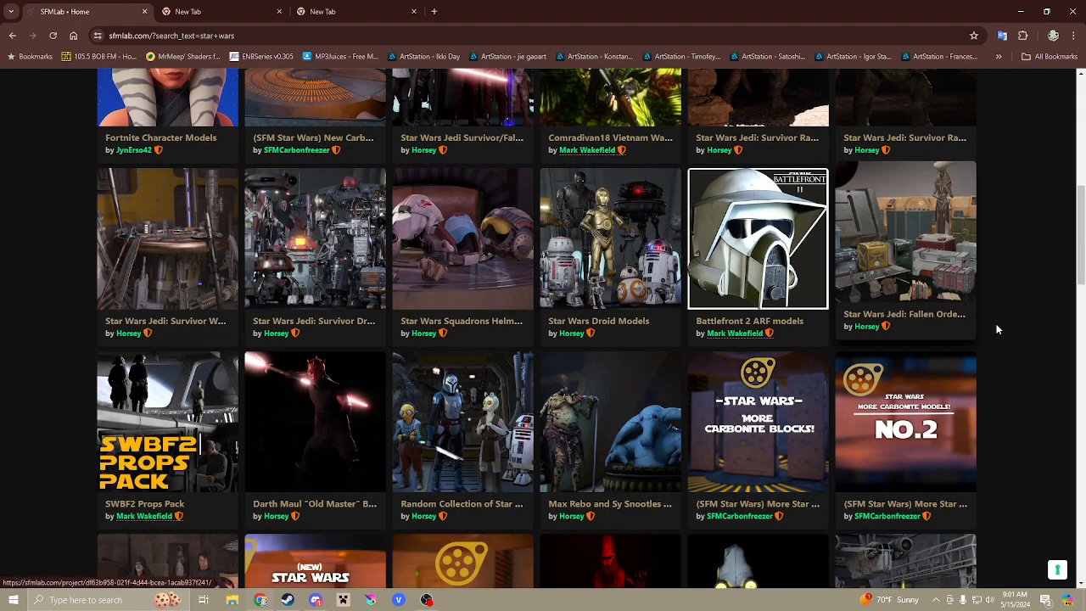
{"action": "scroll", "coordinate": [998, 323], "scroll_direction": "down", "scroll_amount": 5}
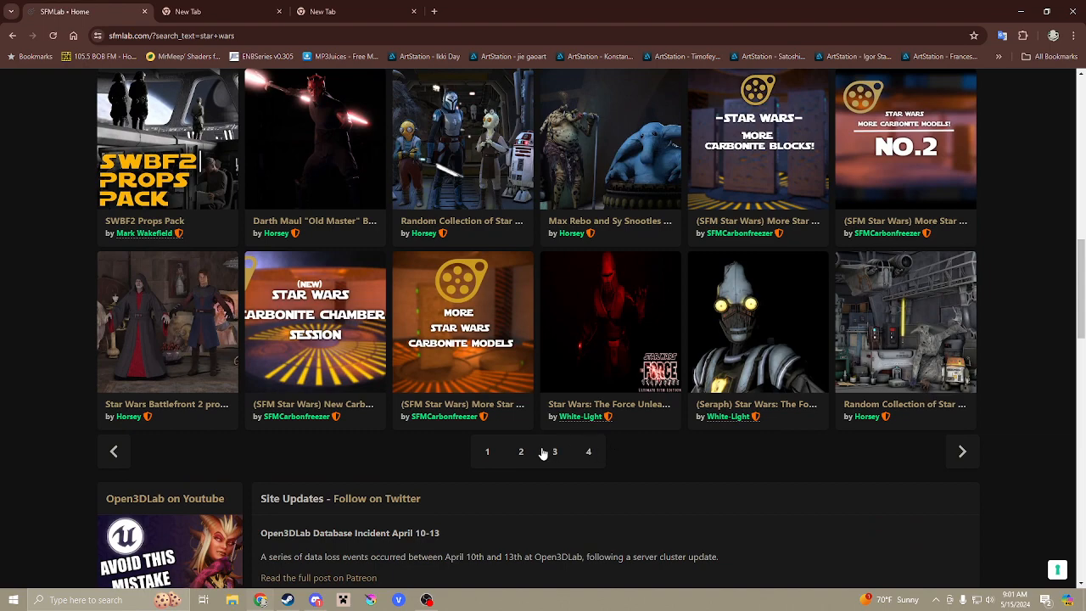
Browse page 2 of the Star Wars models on SFMLab and go on to page 3.
{"action": "left_click", "coordinate": [521, 453]}
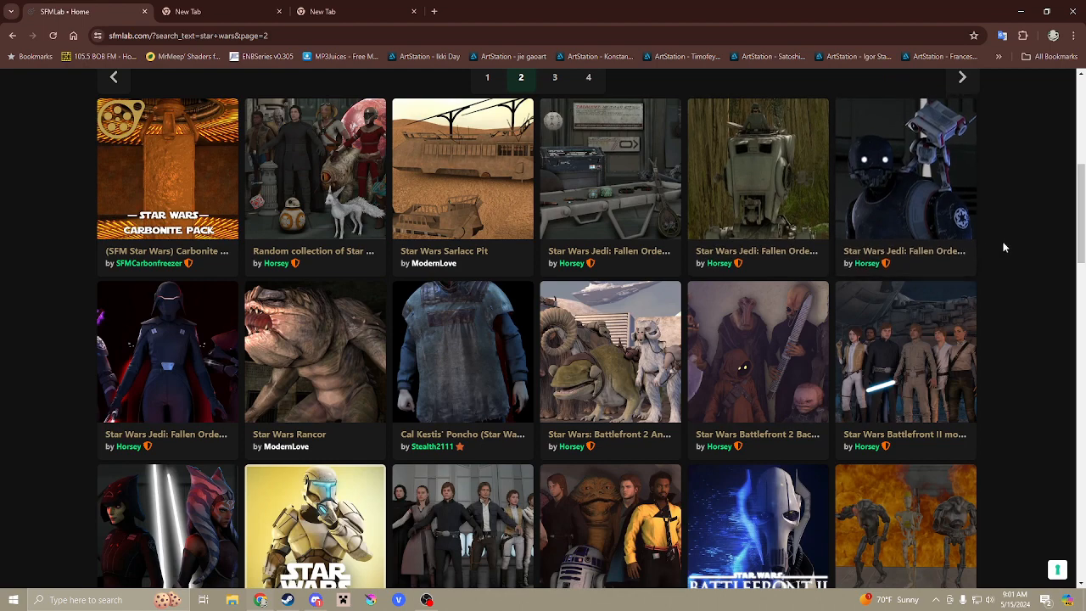
{"action": "scroll", "coordinate": [1001, 242], "scroll_direction": "down", "scroll_amount": 2}
{"action": "scroll", "coordinate": [994, 244], "scroll_direction": "down", "scroll_amount": 4}
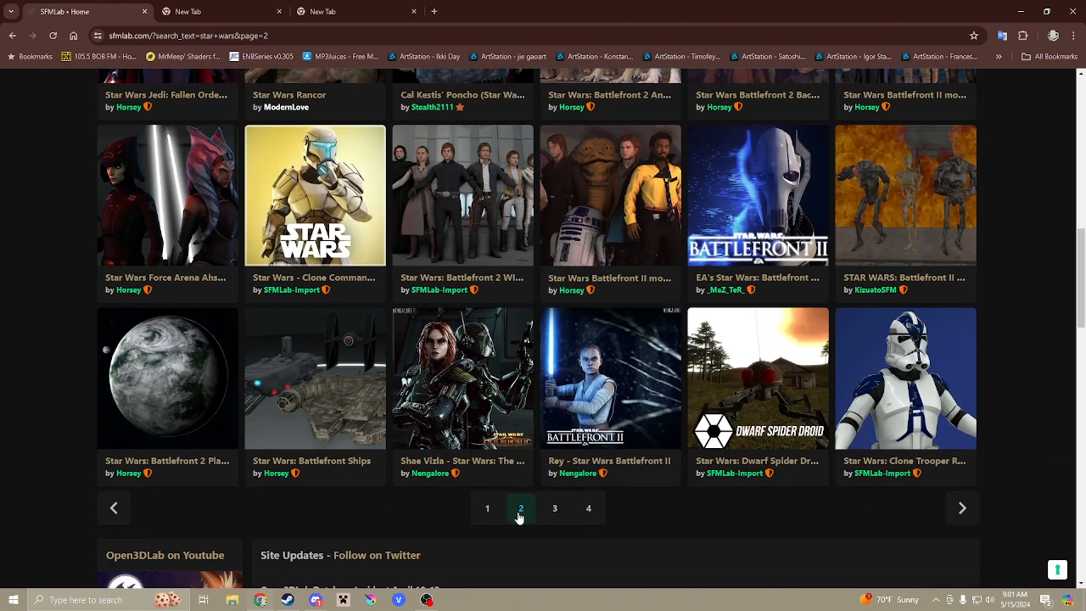
{"action": "left_click", "coordinate": [555, 508]}
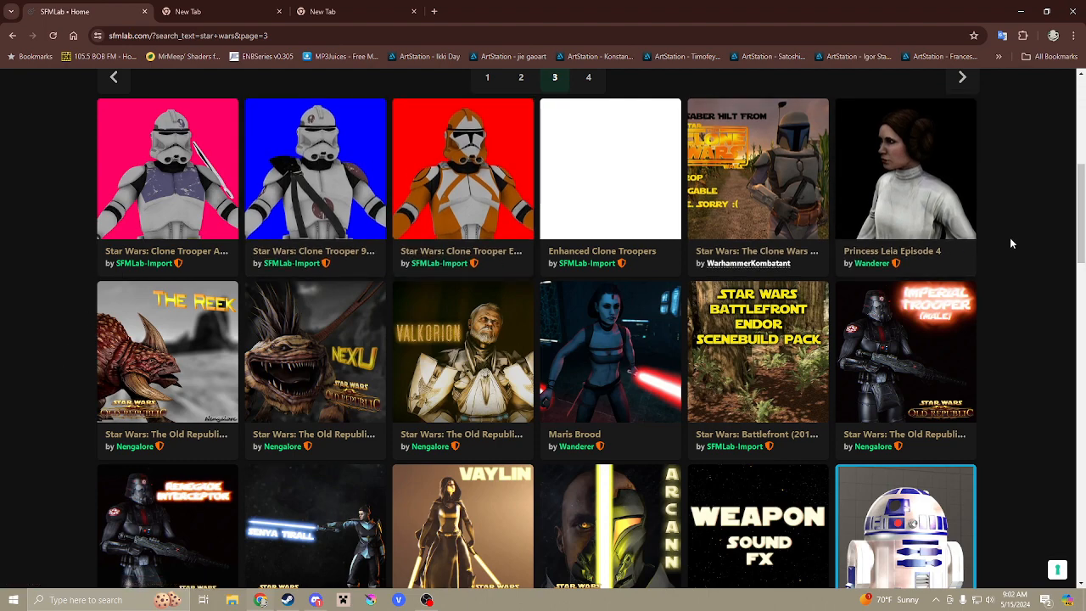
Look through the rest of page 3 of the Star Wars results, plus page 4.
{"action": "scroll", "coordinate": [1009, 244], "scroll_direction": "down", "scroll_amount": 3}
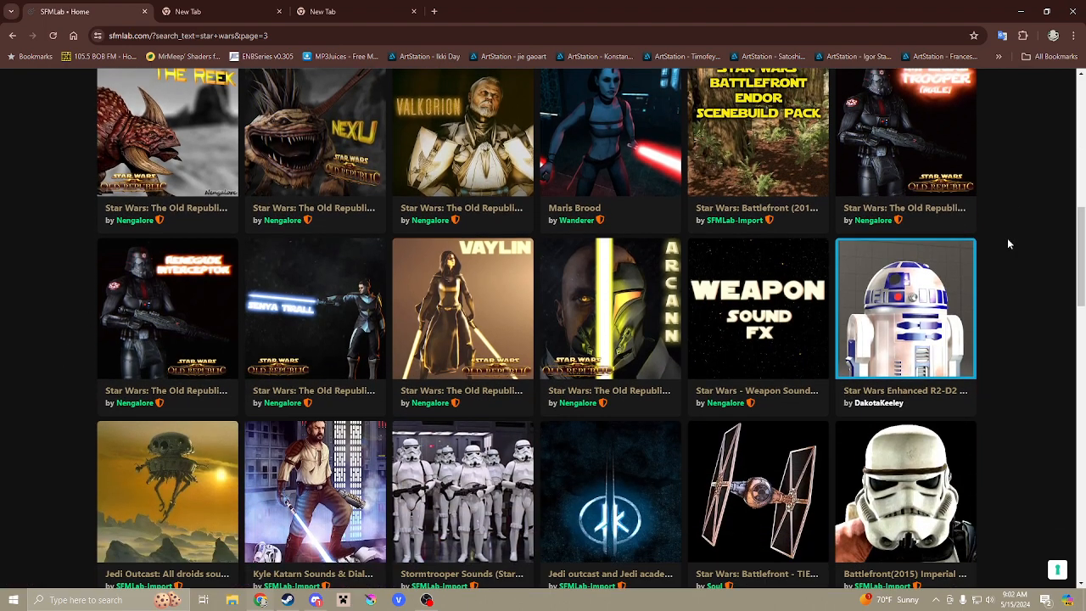
{"action": "scroll", "coordinate": [1007, 241], "scroll_direction": "down", "scroll_amount": 2}
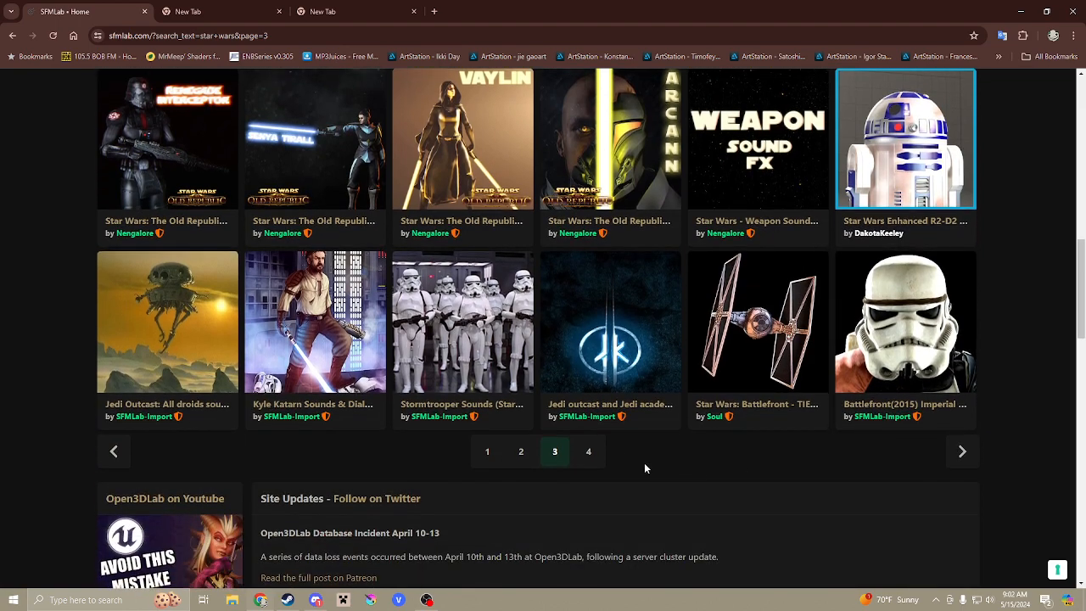
{"action": "left_click", "coordinate": [588, 452]}
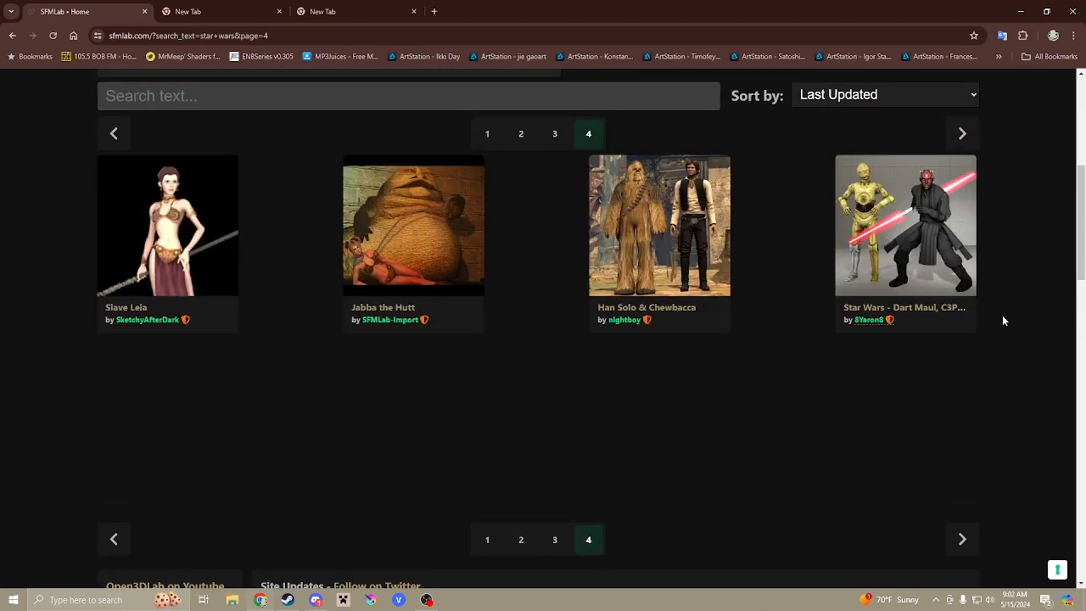
{"action": "scroll", "coordinate": [959, 335], "scroll_direction": "down", "scroll_amount": 2}
Return to page 2 of the Star Wars results, look over its models and go back to page 1.
{"action": "left_click", "coordinate": [522, 433]}
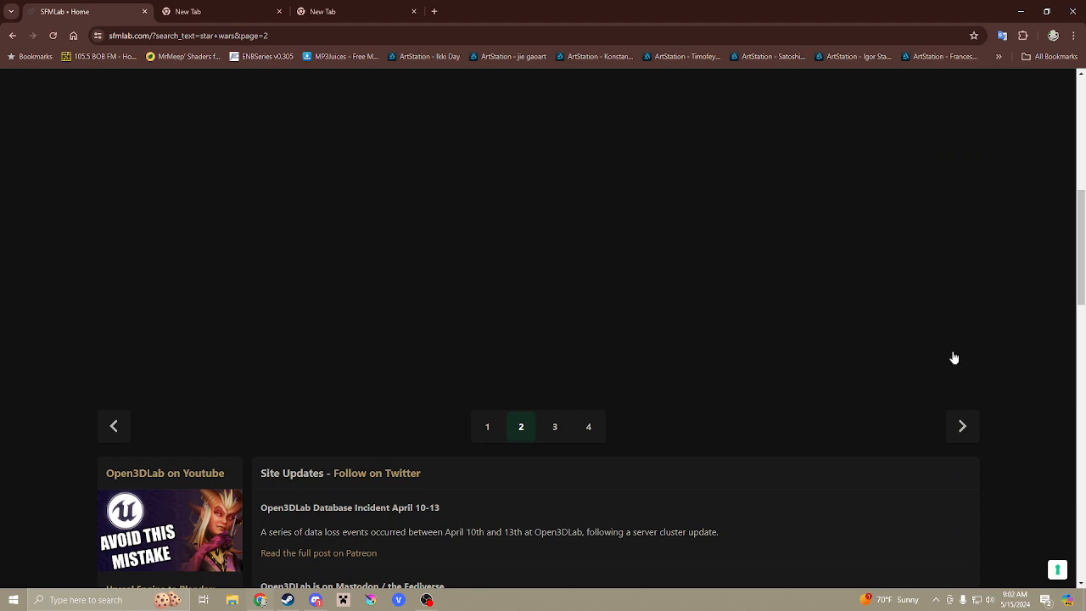
{"action": "scroll", "coordinate": [636, 305], "scroll_direction": "up", "scroll_amount": 2}
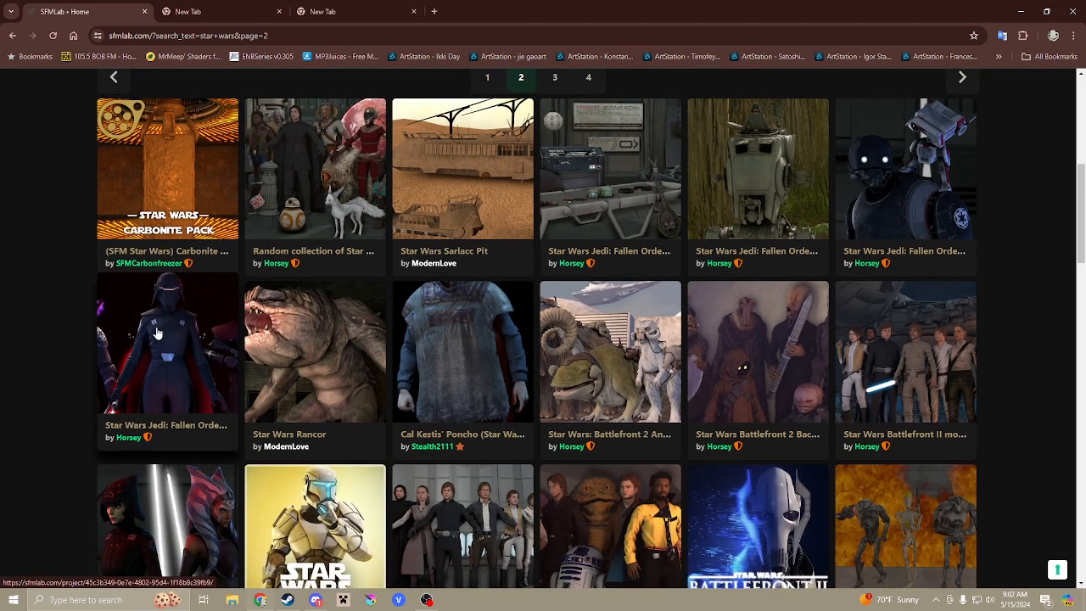
{"action": "scroll", "coordinate": [174, 305], "scroll_direction": "down", "scroll_amount": 4}
{"action": "scroll", "coordinate": [169, 340], "scroll_direction": "down", "scroll_amount": 2}
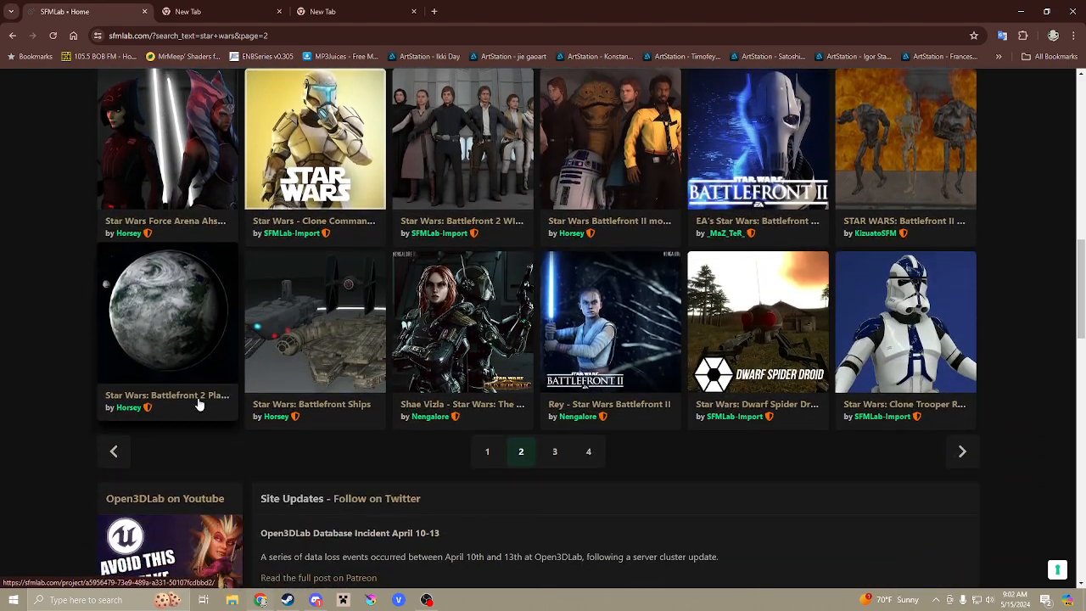
{"action": "left_click", "coordinate": [488, 454]}
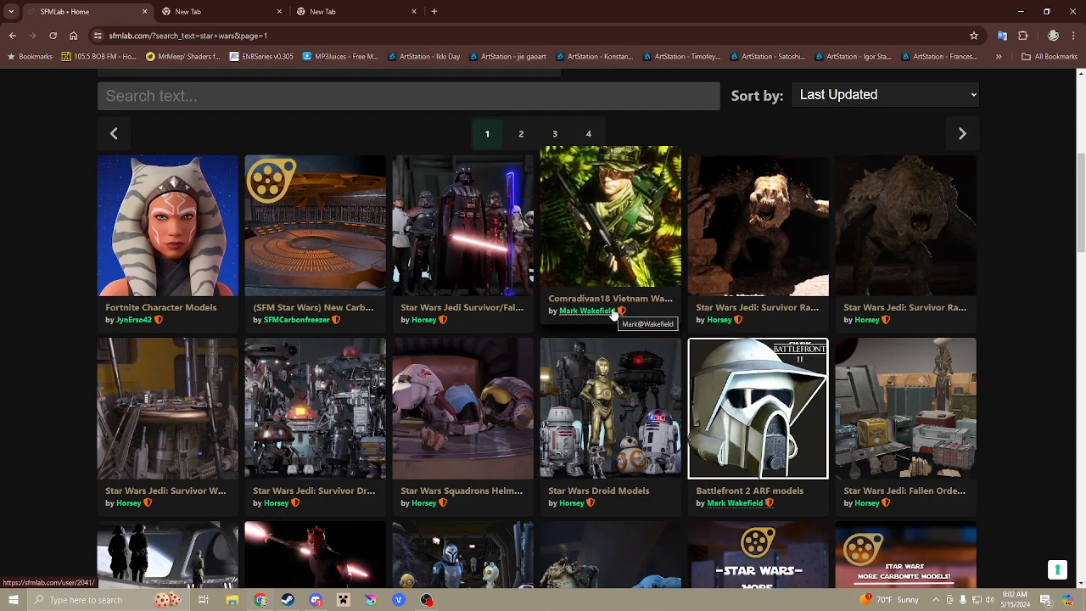
Examine the Star Wars projects on page 1 of the results for usable models.
{"action": "scroll", "coordinate": [670, 321], "scroll_direction": "down", "scroll_amount": 3}
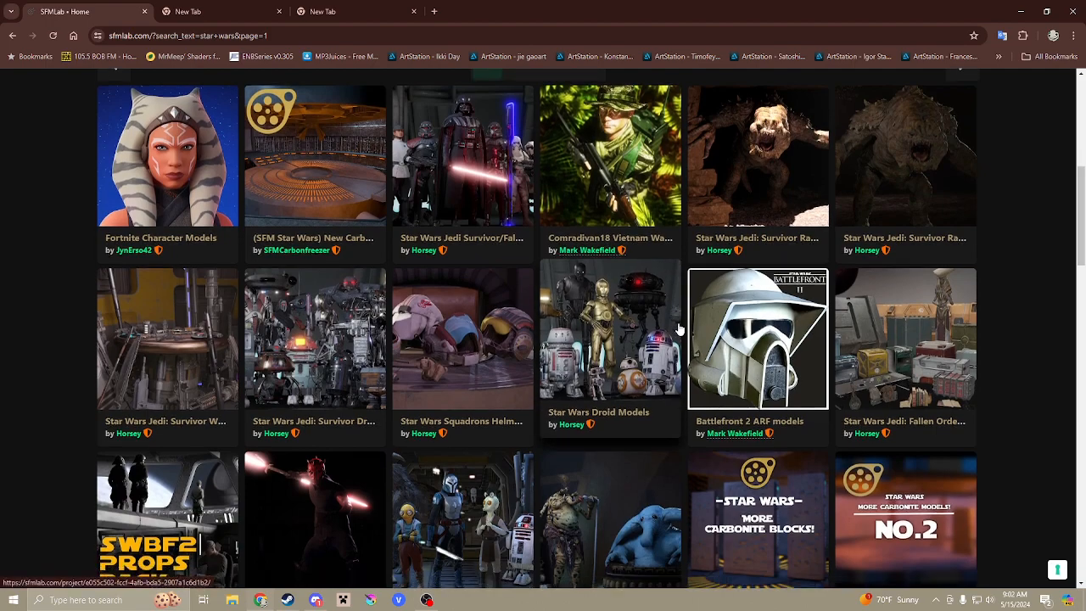
{"action": "scroll", "coordinate": [678, 323], "scroll_direction": "up", "scroll_amount": 4}
{"action": "scroll", "coordinate": [677, 326], "scroll_direction": "down", "scroll_amount": 6}
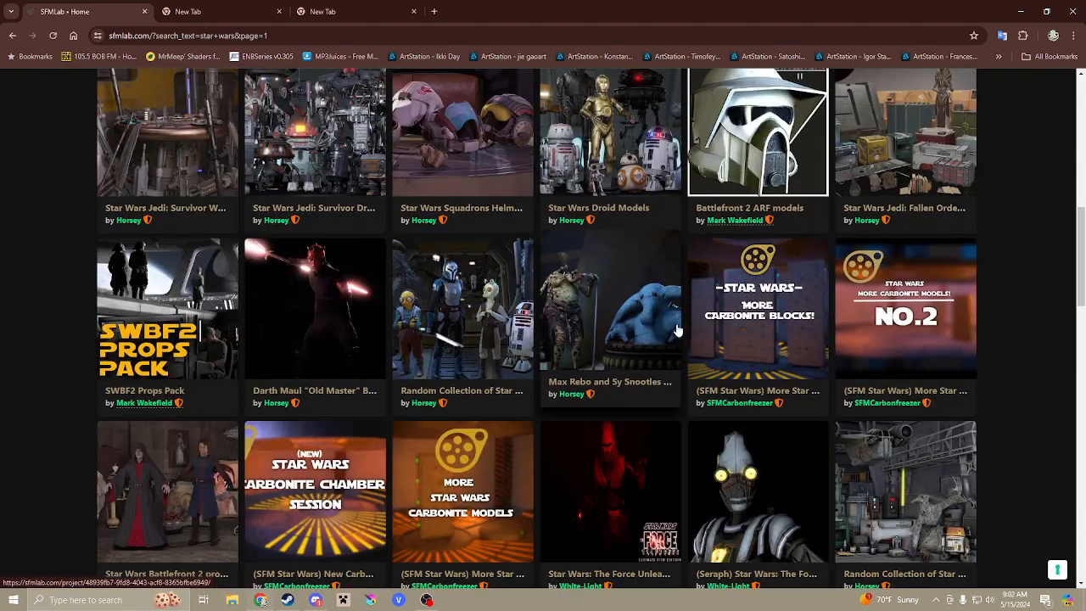
{"action": "scroll", "coordinate": [676, 329], "scroll_direction": "down", "scroll_amount": 1}
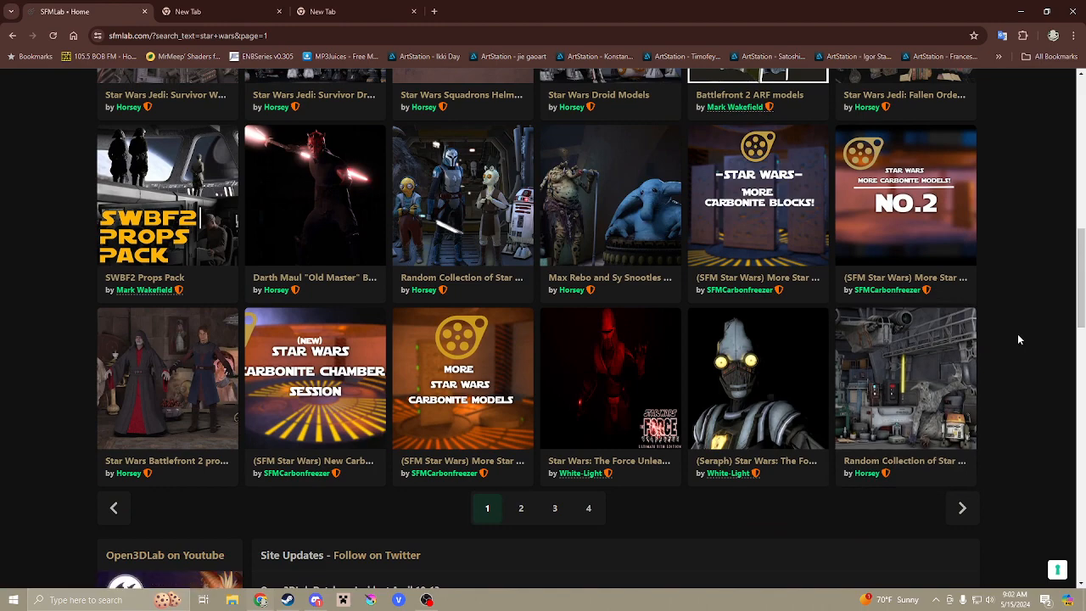
{"action": "scroll", "coordinate": [1018, 338], "scroll_direction": "up", "scroll_amount": 1}
{"action": "scroll", "coordinate": [1018, 338], "scroll_direction": "up", "scroll_amount": 1}
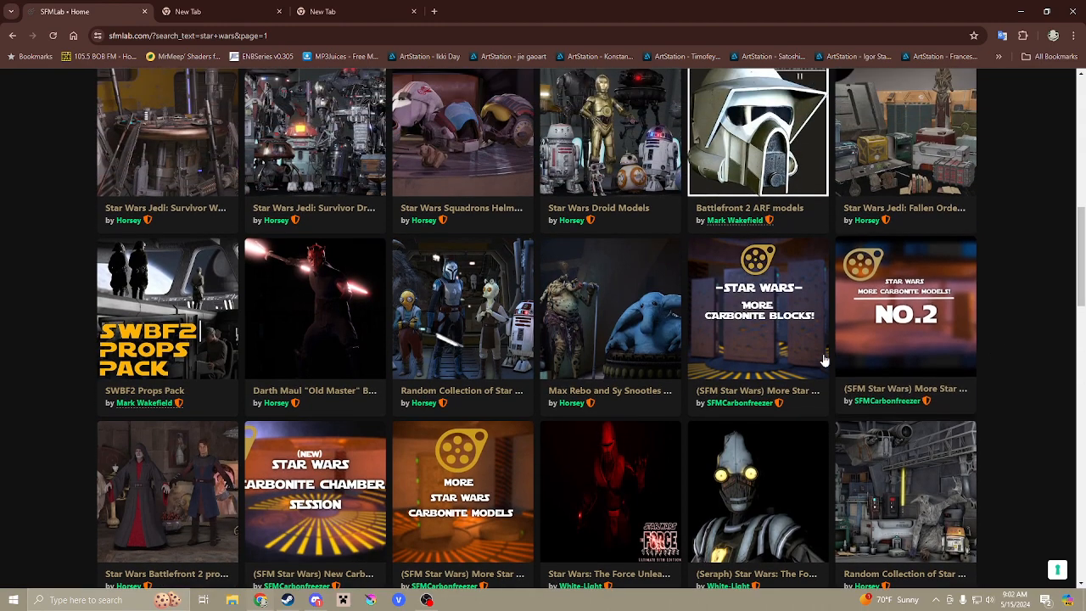
{"action": "scroll", "coordinate": [916, 399], "scroll_direction": "up", "scroll_amount": 4}
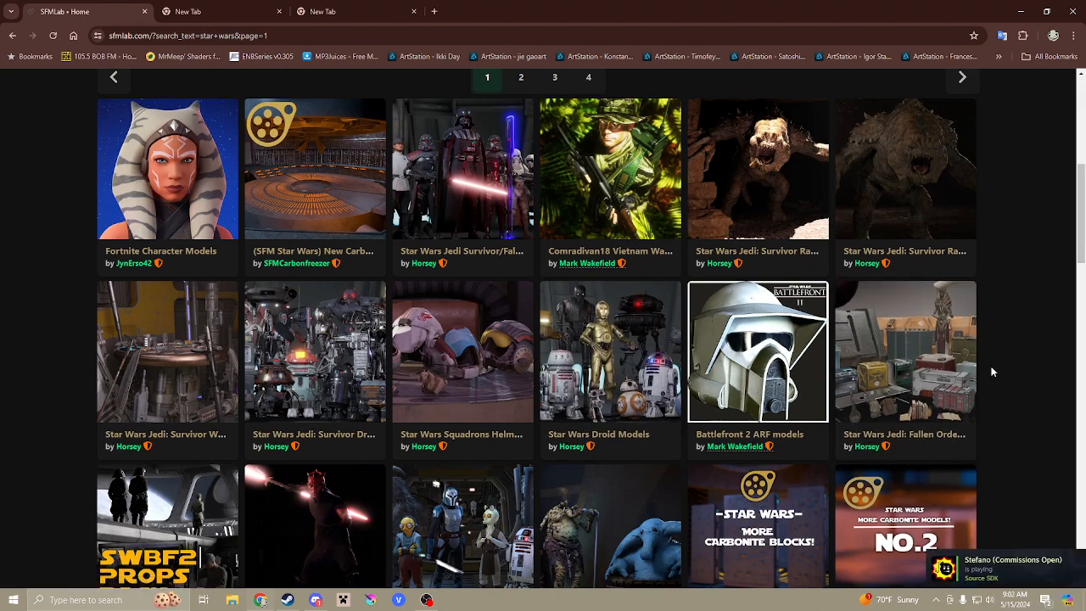
{"action": "scroll", "coordinate": [992, 371], "scroll_direction": "up", "scroll_amount": 1}
{"action": "scroll", "coordinate": [992, 372], "scroll_direction": "down", "scroll_amount": 3}
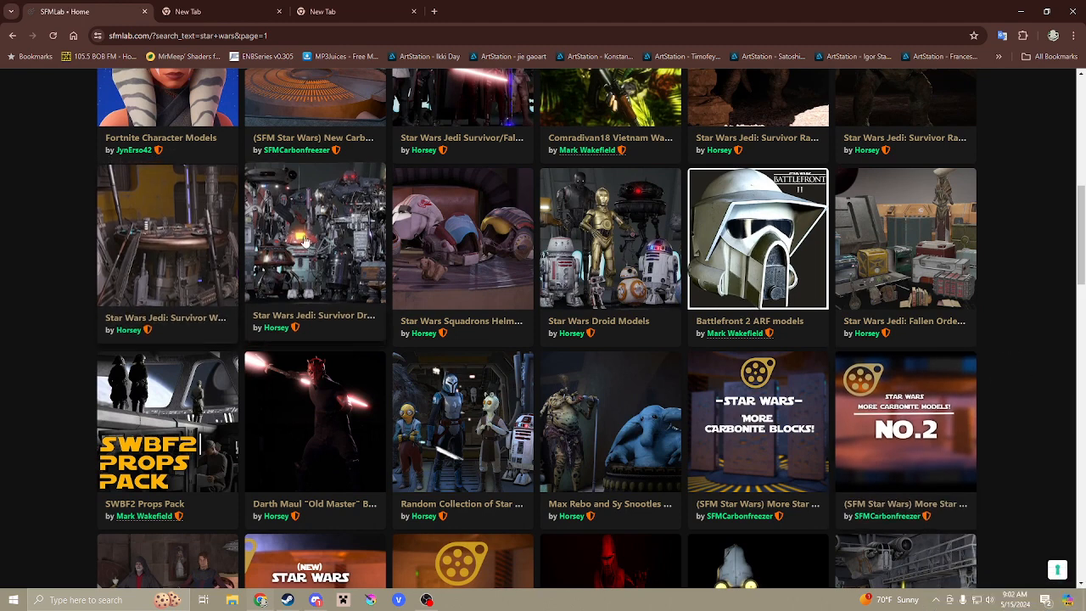
{"action": "scroll", "coordinate": [1003, 295], "scroll_direction": "down", "scroll_amount": 2}
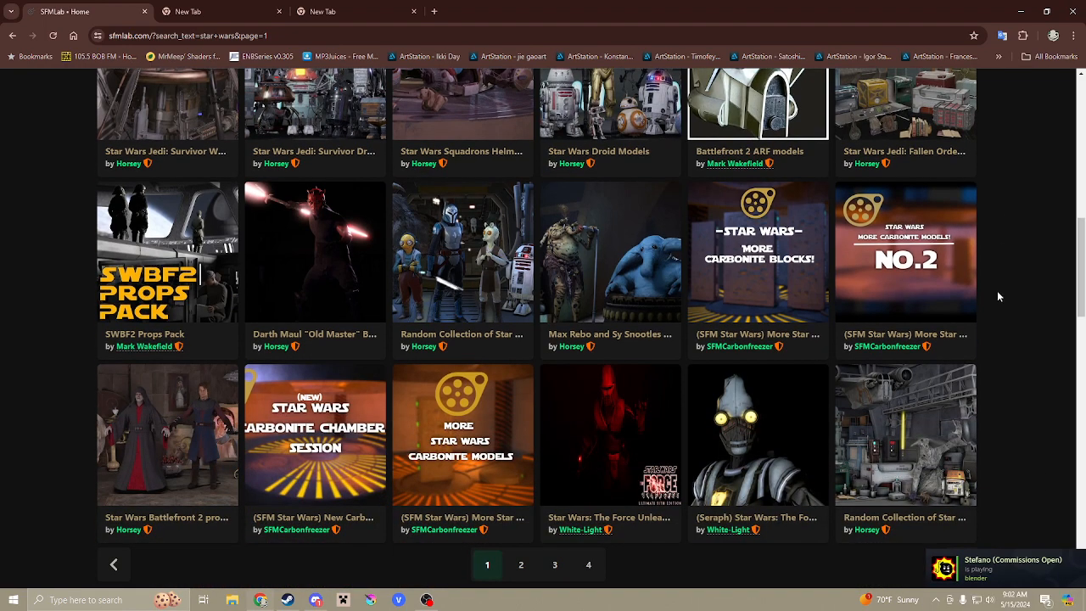
{"action": "scroll", "coordinate": [987, 300], "scroll_direction": "up", "scroll_amount": 1}
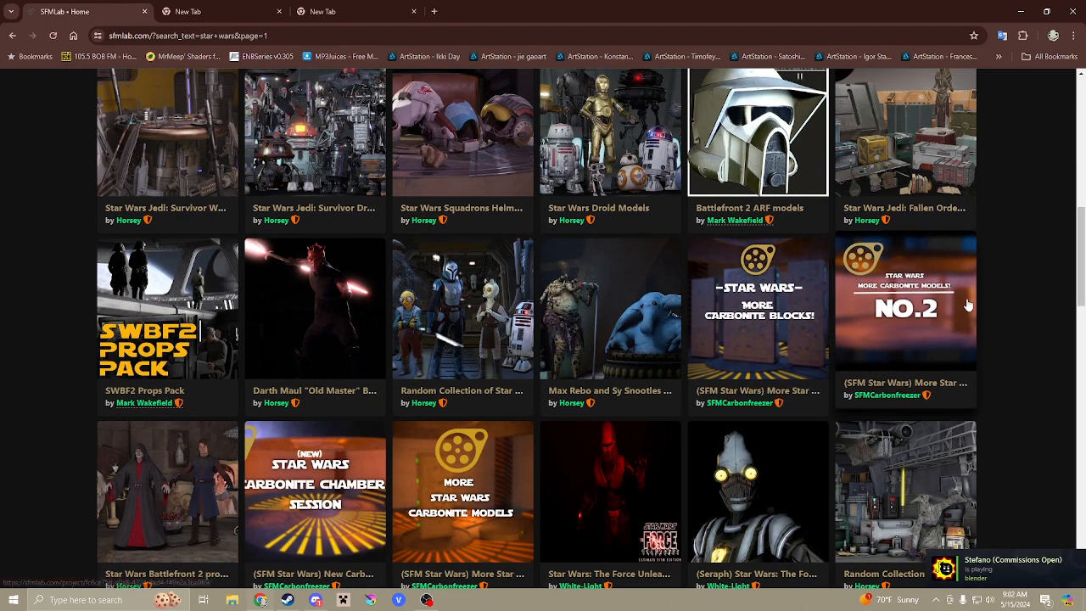
Open the Star Wars Jedi: Survivor Droid Models for S2FM project, expand its image gallery and view its description.
{"action": "left_click", "coordinate": [205, 13]}
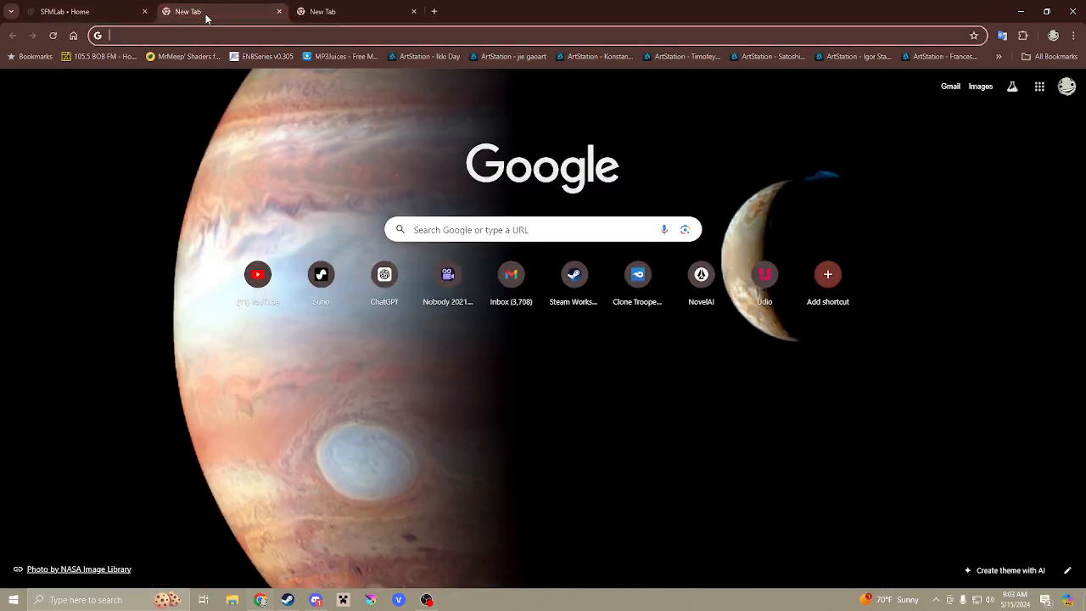
{"action": "left_click", "coordinate": [116, 13]}
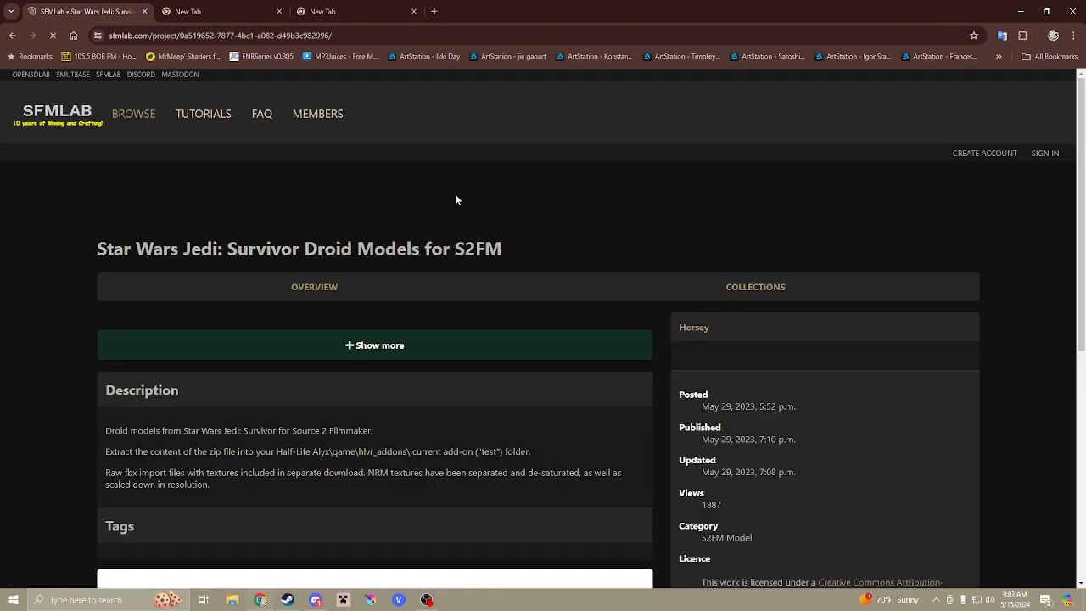
{"action": "scroll", "coordinate": [420, 227], "scroll_direction": "down", "scroll_amount": 3}
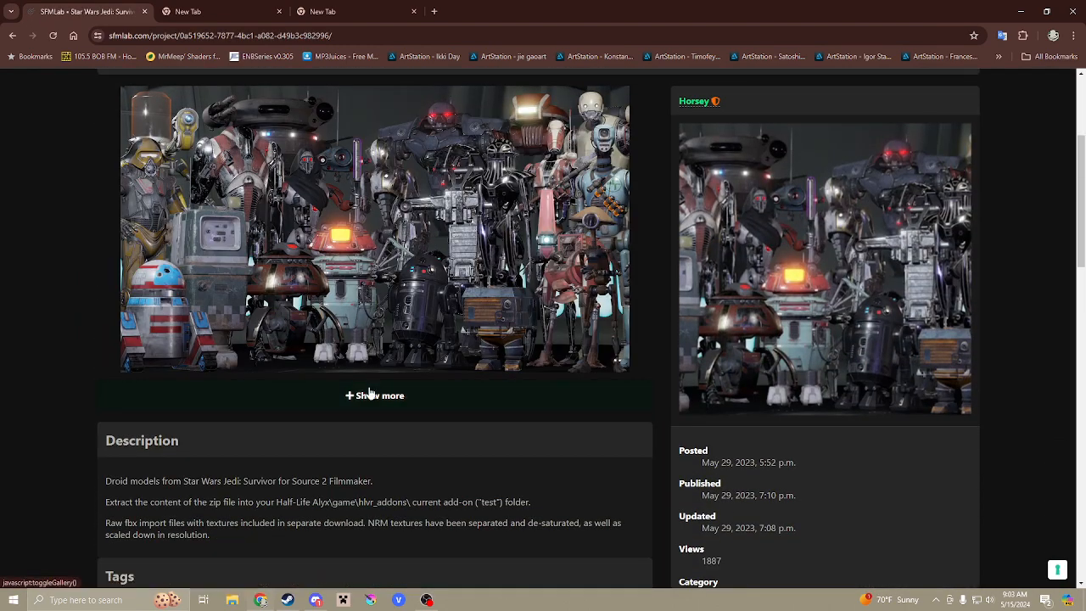
{"action": "left_click", "coordinate": [359, 394]}
{"action": "scroll", "coordinate": [373, 373], "scroll_direction": "down", "scroll_amount": 1}
{"action": "scroll", "coordinate": [354, 366], "scroll_direction": "down", "scroll_amount": 10}
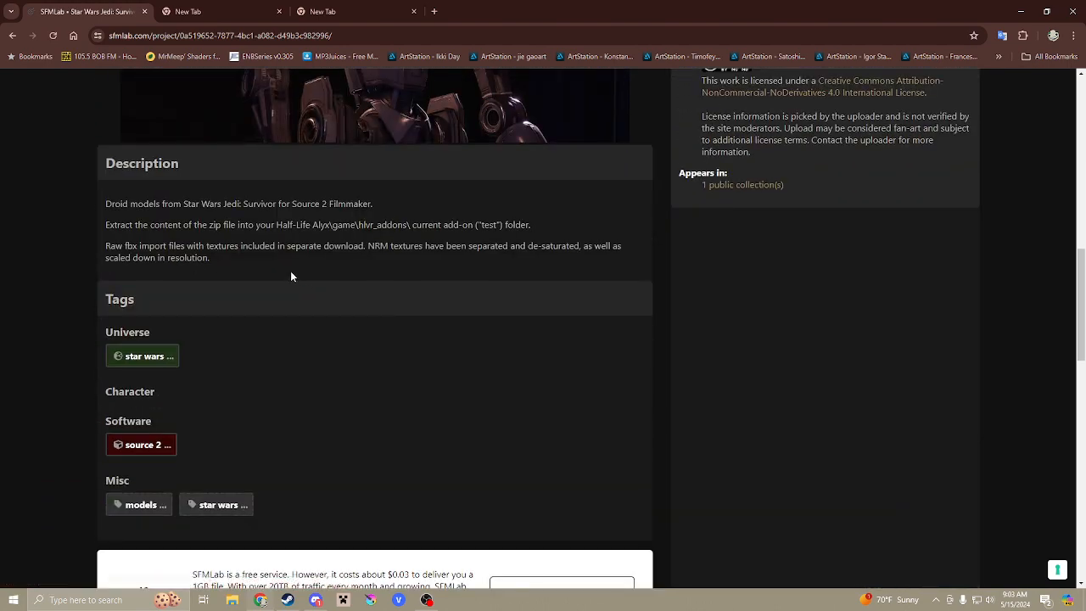
Check the downloadable files and the comments of the Jedi: Survivor droid project.
{"action": "scroll", "coordinate": [413, 213], "scroll_direction": "down", "scroll_amount": 2}
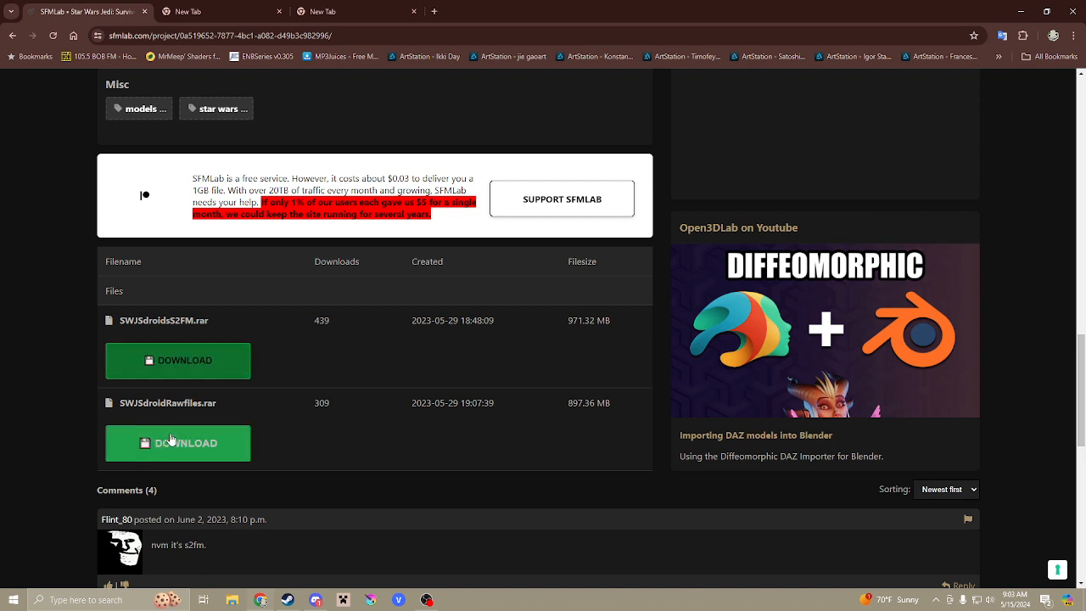
{"action": "scroll", "coordinate": [186, 396], "scroll_direction": "down", "scroll_amount": 2}
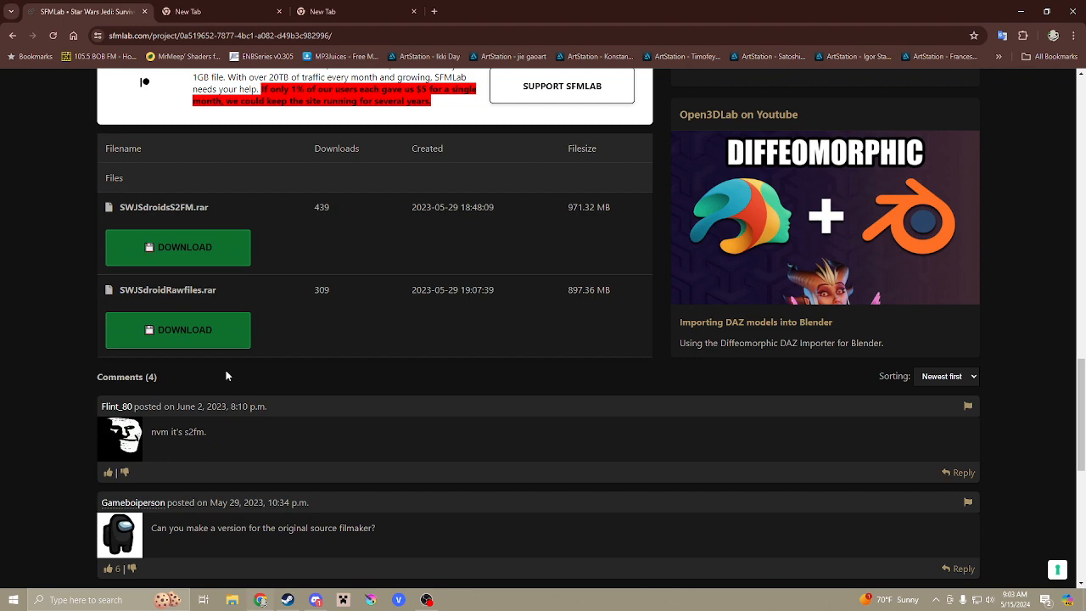
{"action": "scroll", "coordinate": [226, 376], "scroll_direction": "down", "scroll_amount": 2}
{"action": "scroll", "coordinate": [226, 376], "scroll_direction": "down", "scroll_amount": 1}
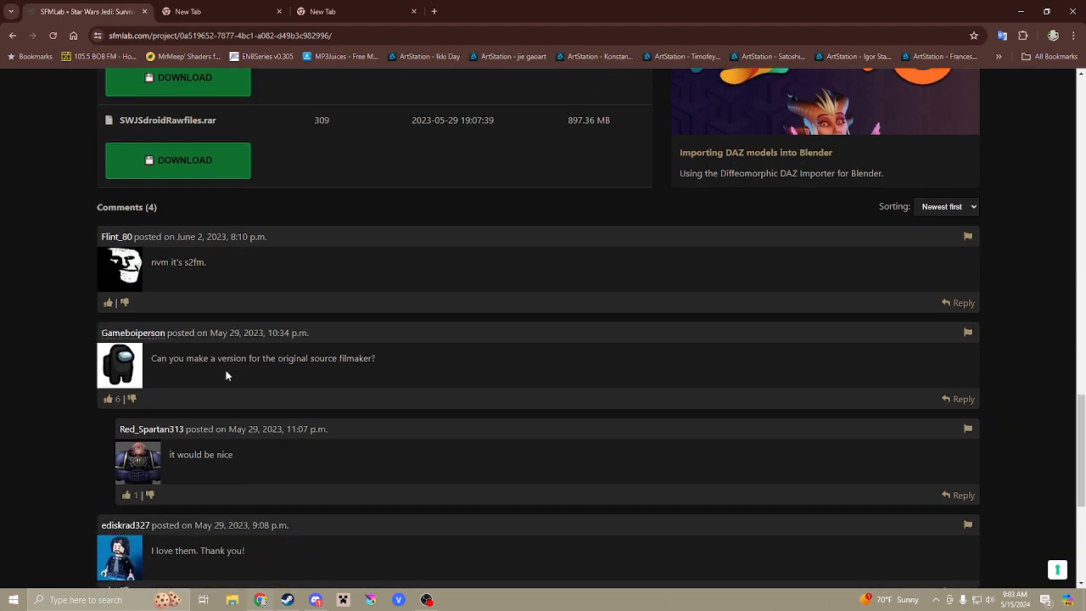
{"action": "scroll", "coordinate": [225, 376], "scroll_direction": "down", "scroll_amount": 1}
{"action": "scroll", "coordinate": [226, 376], "scroll_direction": "up", "scroll_amount": 3}
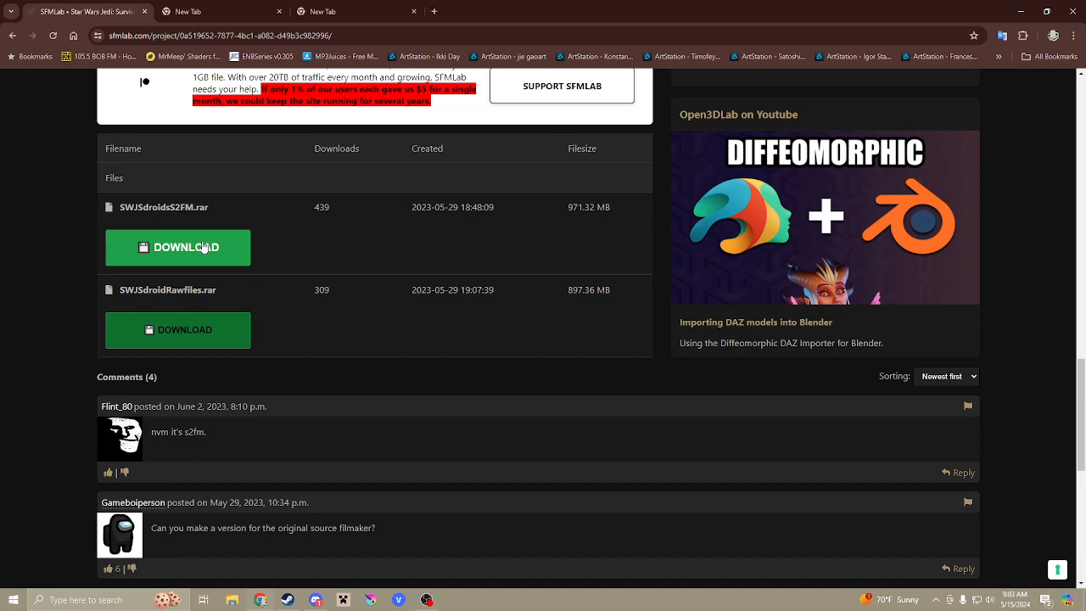
Return to the results, open the Star Wars Droid Models project and review its preview image, description and tags.
{"action": "left_click", "coordinate": [13, 36]}
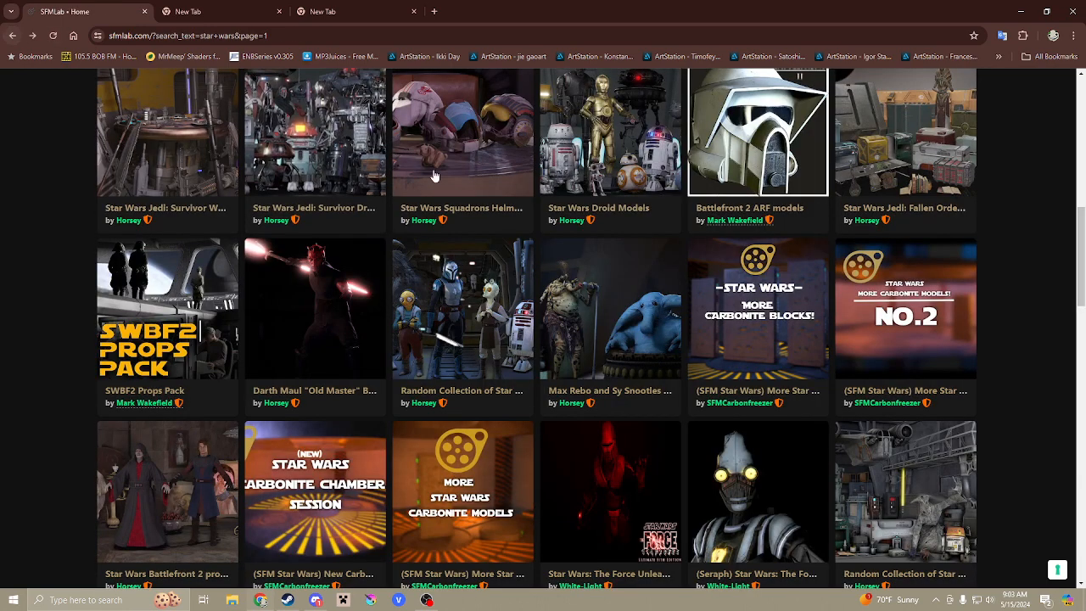
{"action": "left_click", "coordinate": [561, 161]}
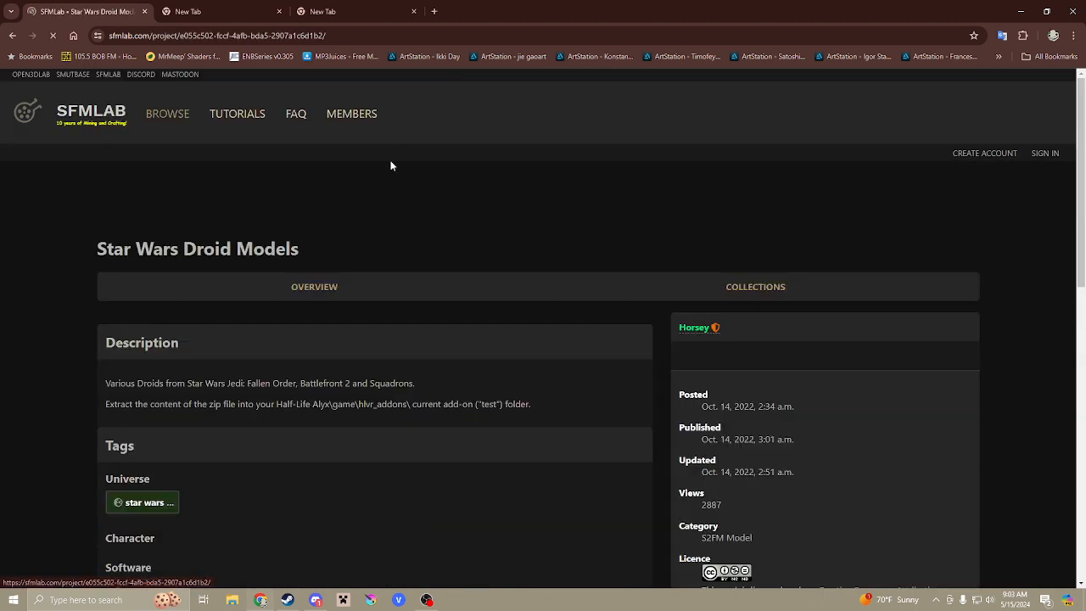
{"action": "scroll", "coordinate": [356, 271], "scroll_direction": "down", "scroll_amount": 2}
{"action": "scroll", "coordinate": [236, 271], "scroll_direction": "down", "scroll_amount": 1}
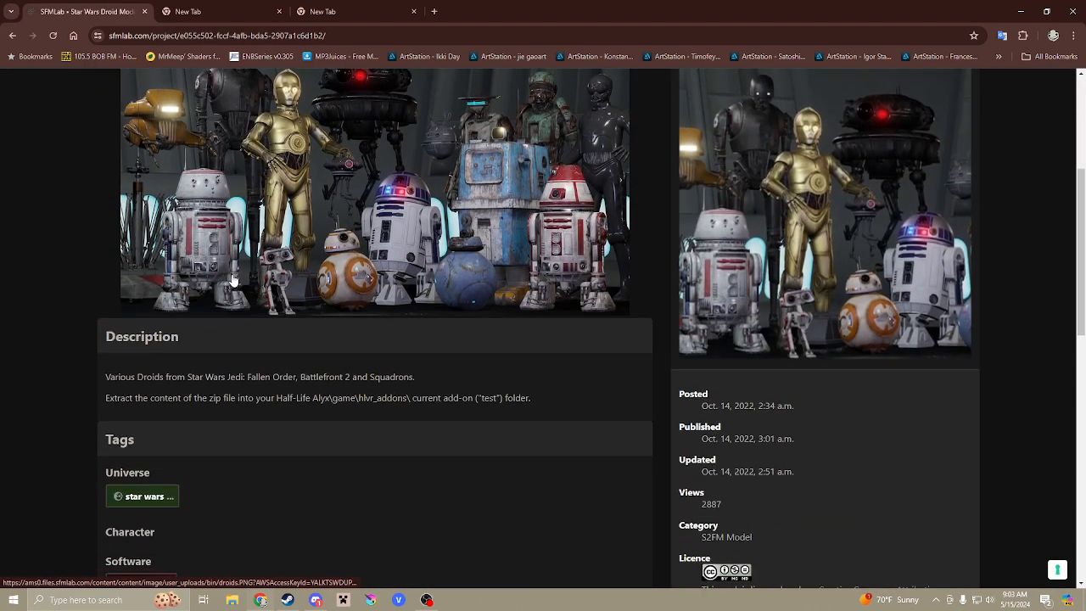
{"action": "scroll", "coordinate": [227, 302], "scroll_direction": "down", "scroll_amount": 1}
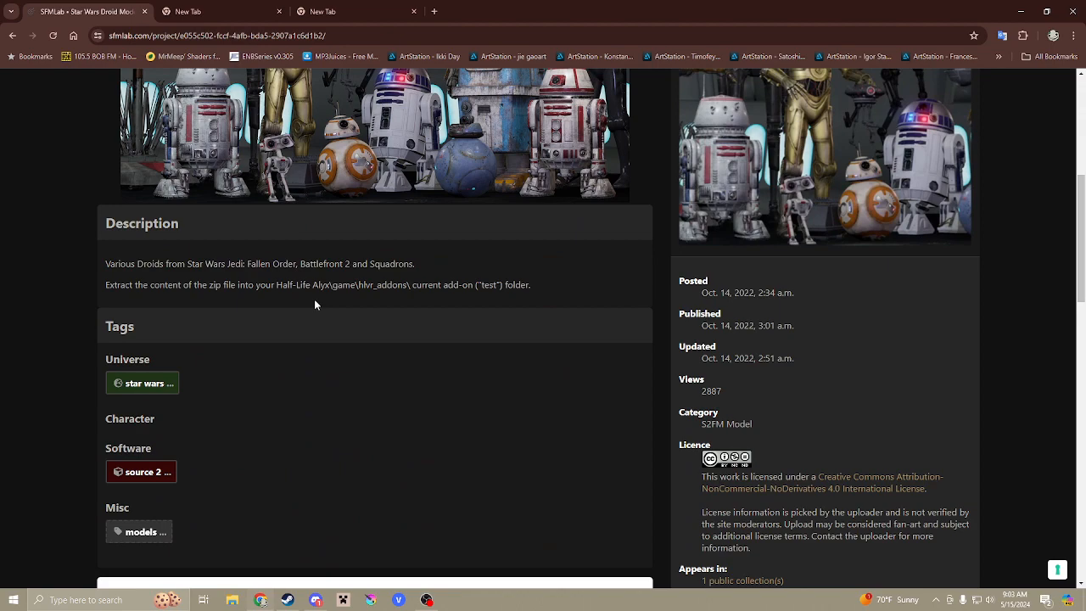
{"action": "scroll", "coordinate": [314, 304], "scroll_direction": "up", "scroll_amount": 3}
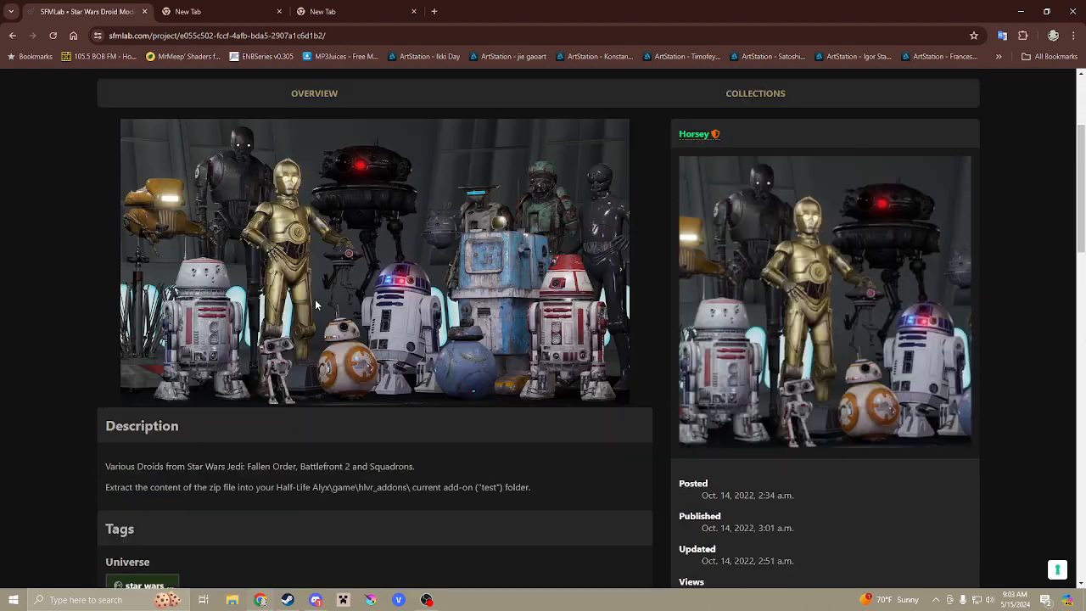
Go back to the Star Wars results, filter them to the Models category and look through the filtered first page.
{"action": "left_click", "coordinate": [11, 35]}
{"action": "scroll", "coordinate": [874, 386], "scroll_direction": "up", "scroll_amount": 8}
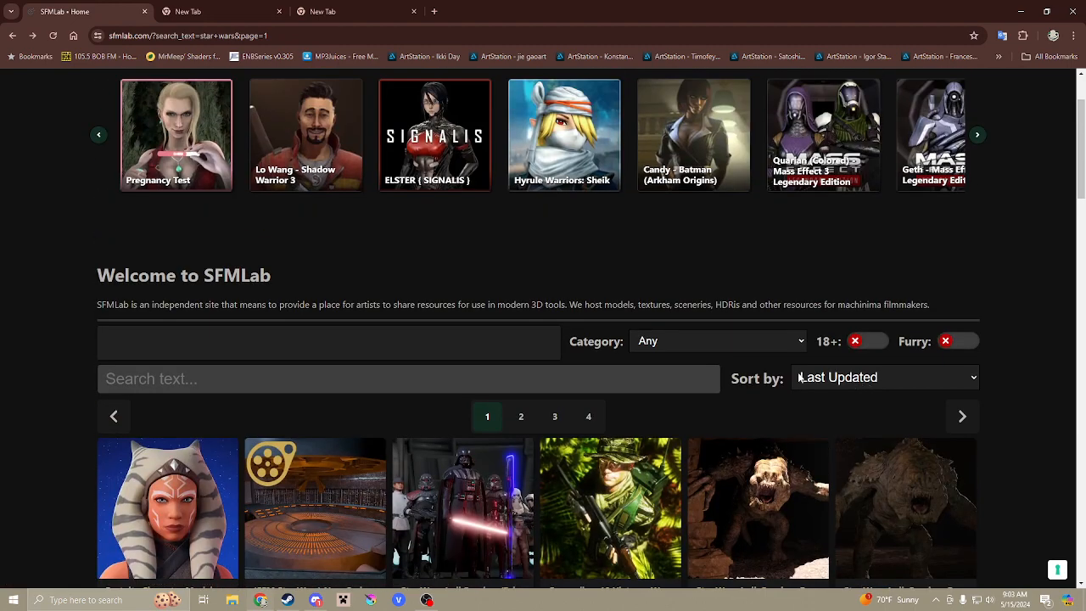
{"action": "left_click", "coordinate": [694, 341]}
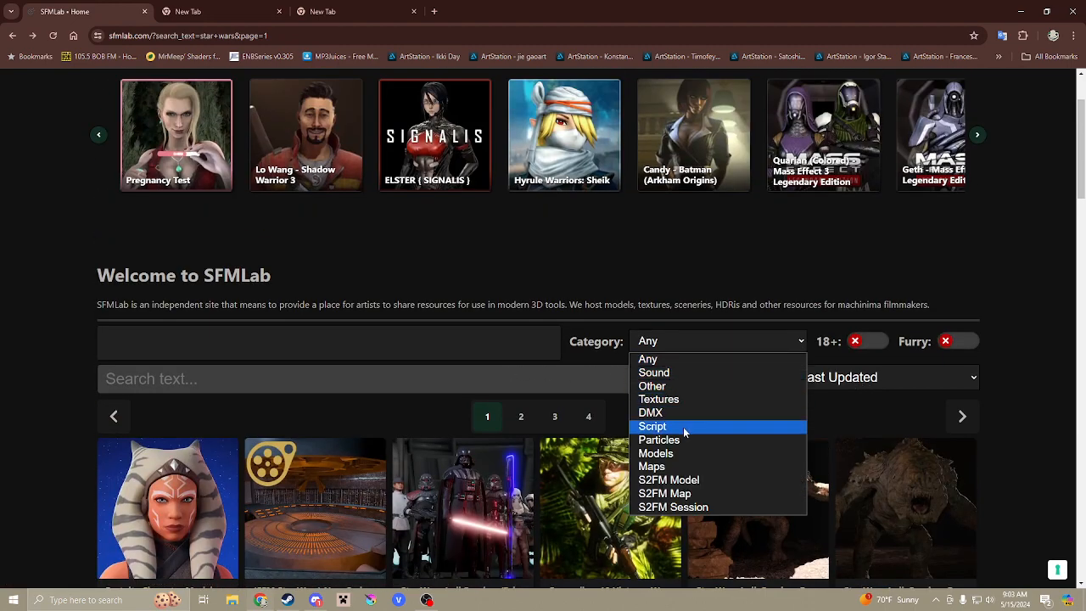
{"action": "left_click", "coordinate": [687, 452]}
{"action": "scroll", "coordinate": [245, 342], "scroll_direction": "down", "scroll_amount": 1}
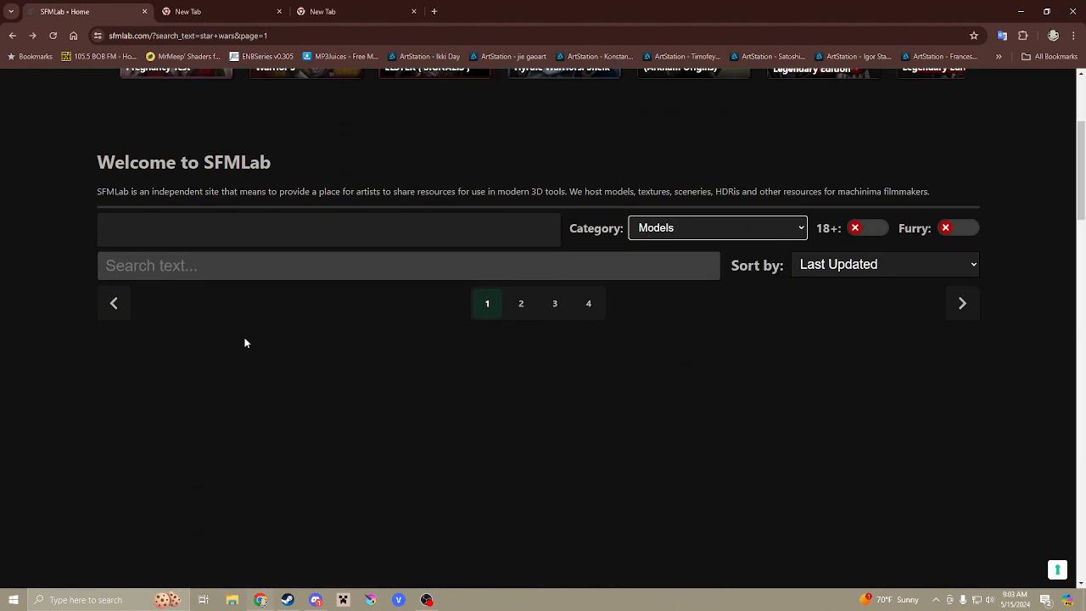
{"action": "scroll", "coordinate": [75, 326], "scroll_direction": "down", "scroll_amount": 2}
{"action": "scroll", "coordinate": [74, 327], "scroll_direction": "down", "scroll_amount": 4}
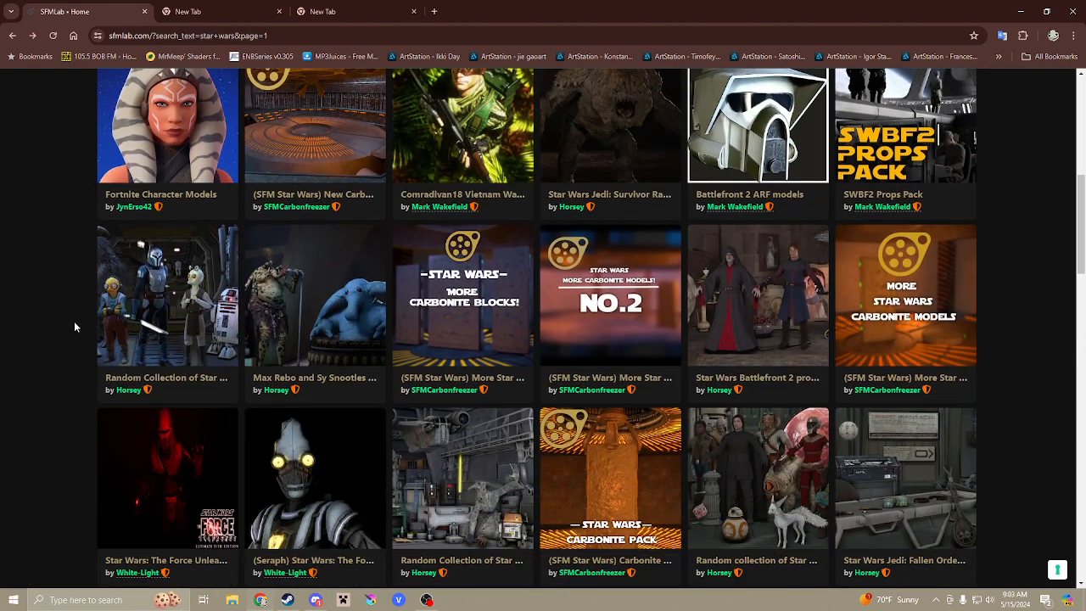
{"action": "scroll", "coordinate": [74, 326], "scroll_direction": "down", "scroll_amount": 1}
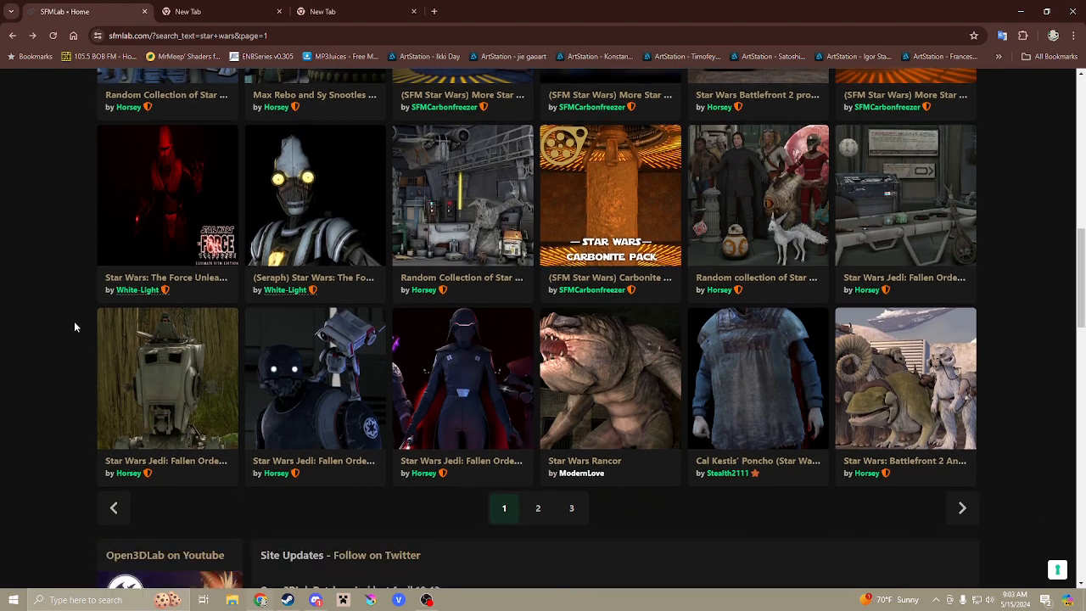
Open the Random Collection of Star Wars props project beside the Carbonite Pack and view its preview image and description.
{"action": "left_click", "coordinate": [209, 265]}
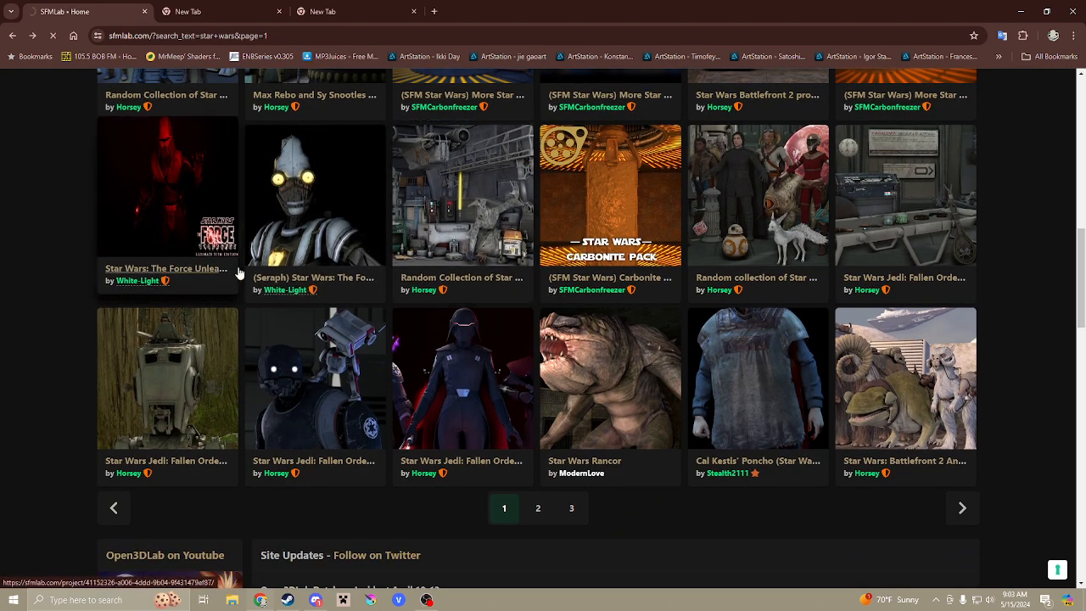
{"action": "left_click", "coordinate": [463, 270]}
{"action": "scroll", "coordinate": [509, 289], "scroll_direction": "down", "scroll_amount": 3}
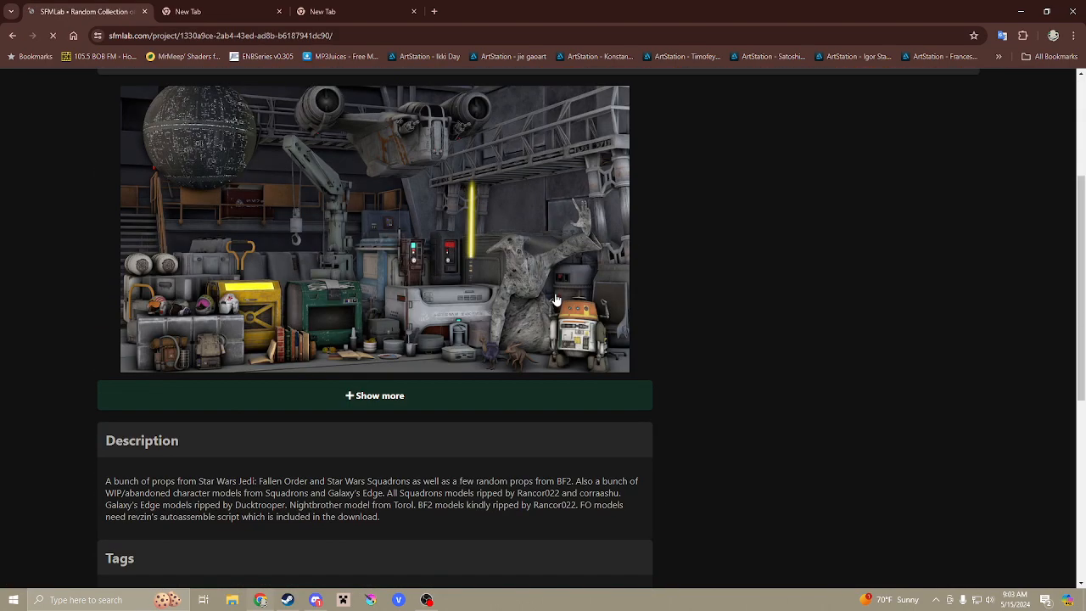
Review the props project's description, tags and licence details, and reveal its additional preview image of character models.
{"action": "scroll", "coordinate": [555, 300], "scroll_direction": "down", "scroll_amount": 3}
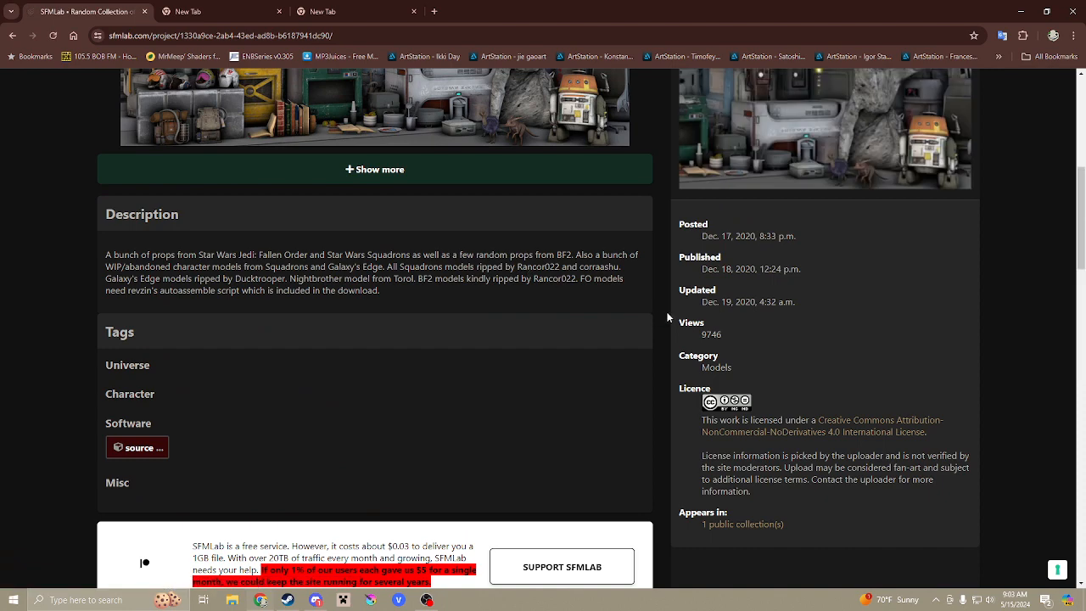
{"action": "scroll", "coordinate": [391, 283], "scroll_direction": "up", "scroll_amount": 3}
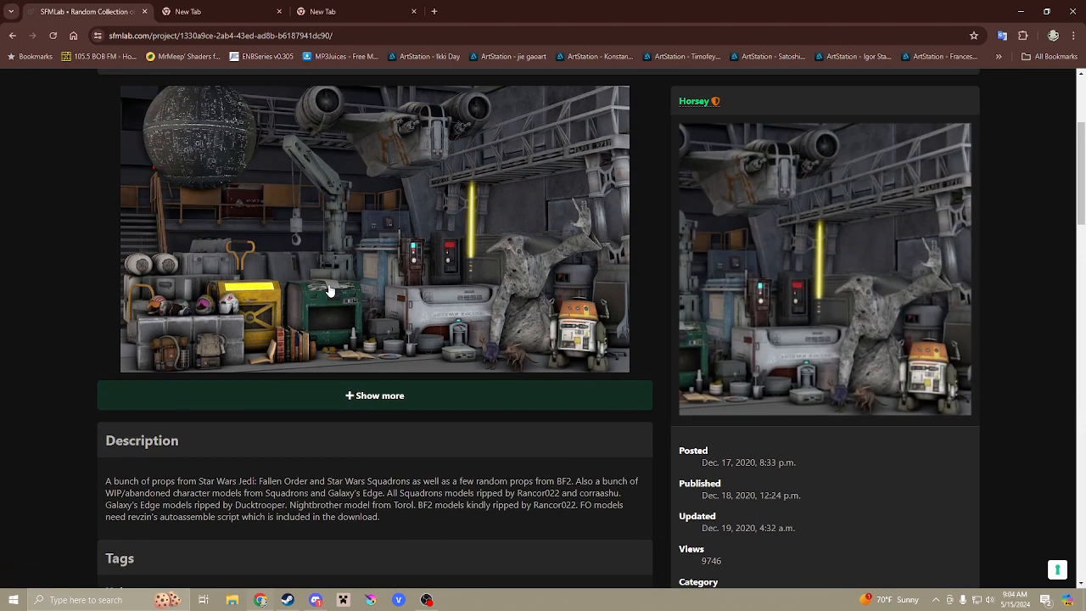
{"action": "left_click", "coordinate": [382, 393]}
{"action": "scroll", "coordinate": [106, 295], "scroll_direction": "down", "scroll_amount": 7}
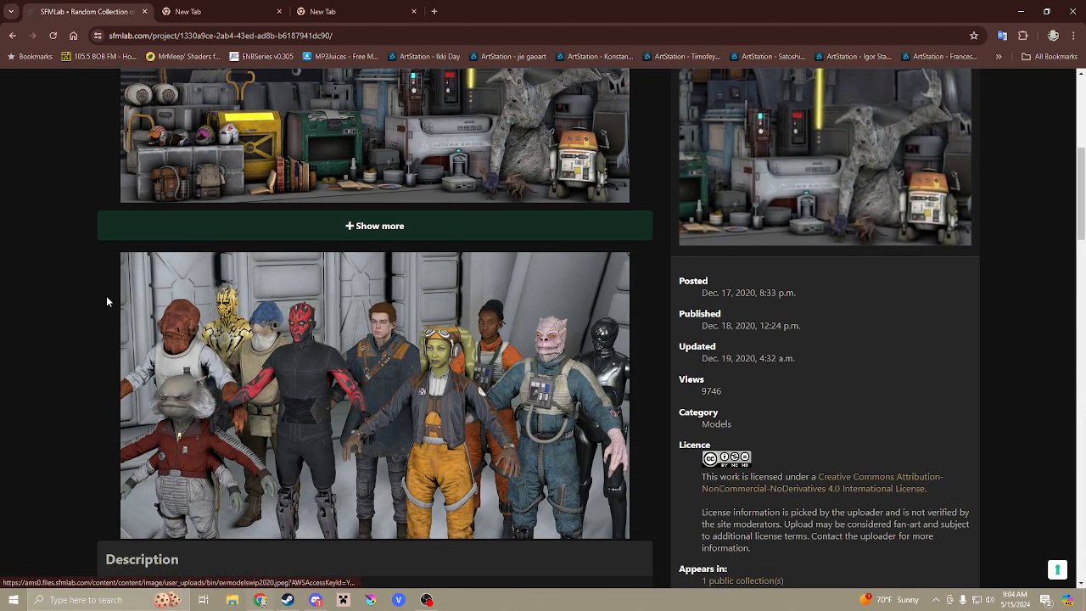
Check the project's downloadable files and view the download server choices for starwars2.rar without downloading it.
{"action": "scroll", "coordinate": [176, 278], "scroll_direction": "down", "scroll_amount": 10}
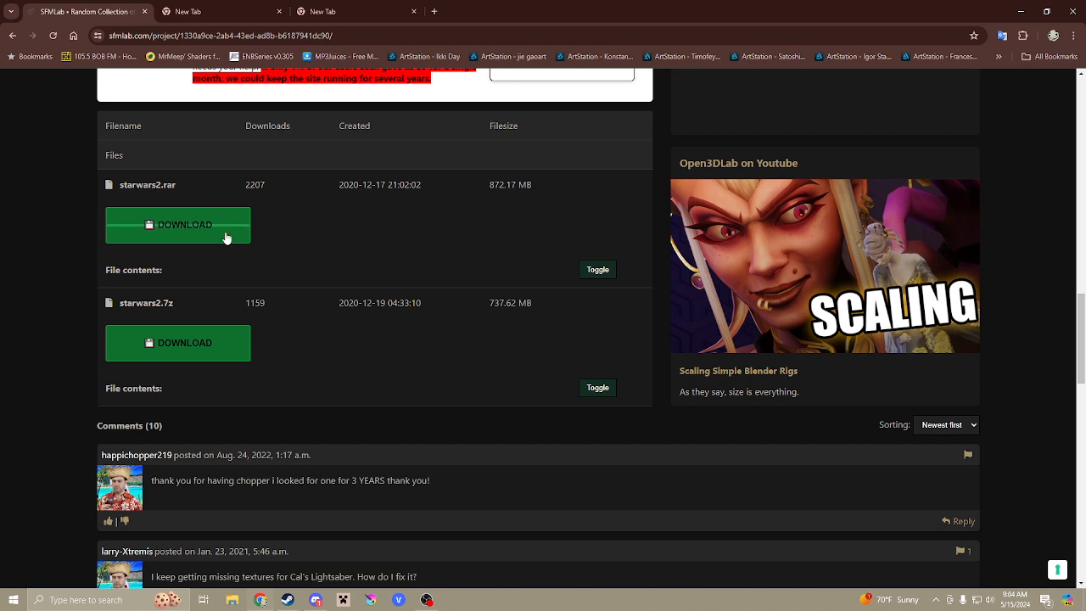
{"action": "left_click", "coordinate": [226, 238]}
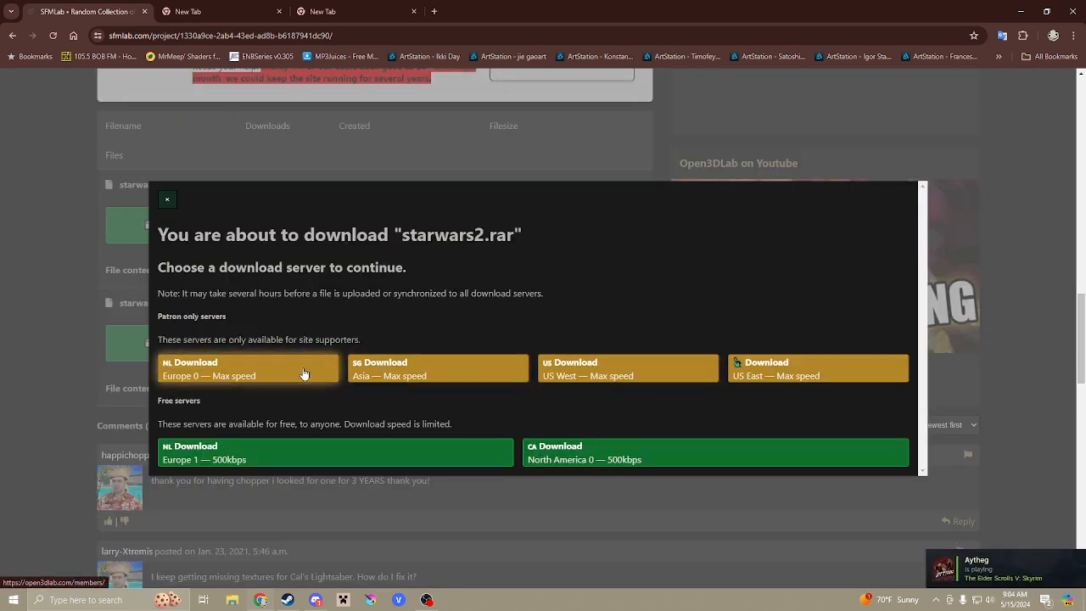
{"action": "left_click", "coordinate": [433, 169]}
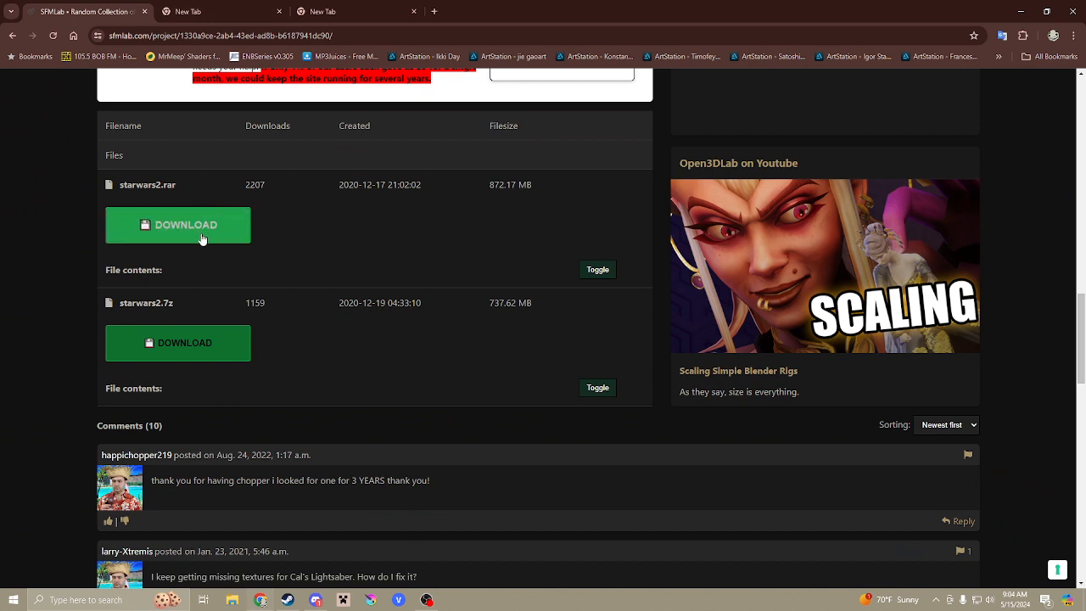
Switch to Steam, find Source Filmmaker in the library by searching "sourcefilm", and open its Workshop.
{"action": "left_click", "coordinate": [216, 12]}
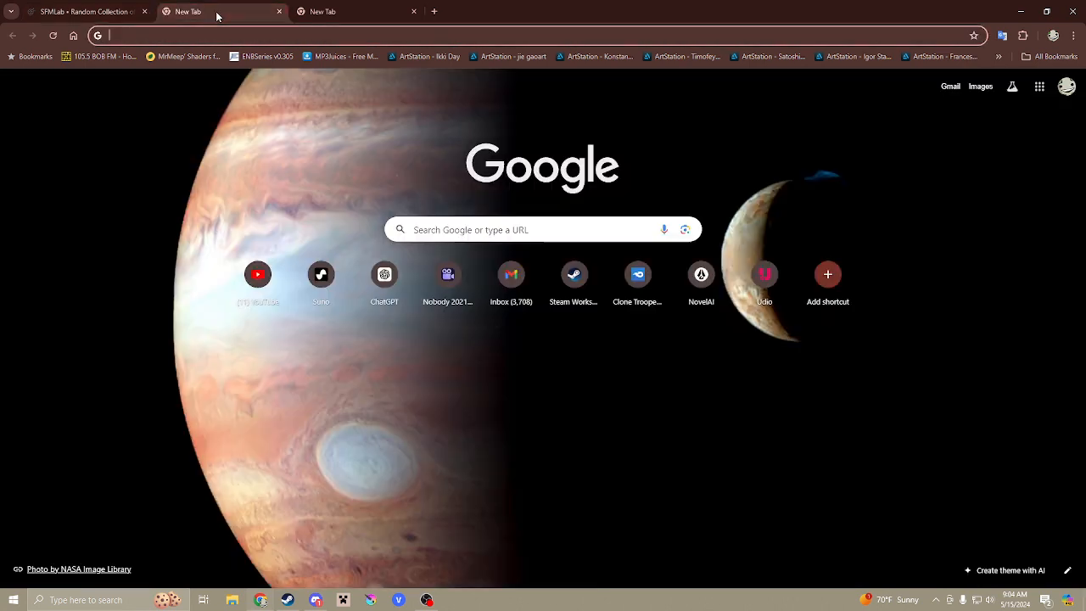
{"action": "left_click", "coordinate": [225, 32]}
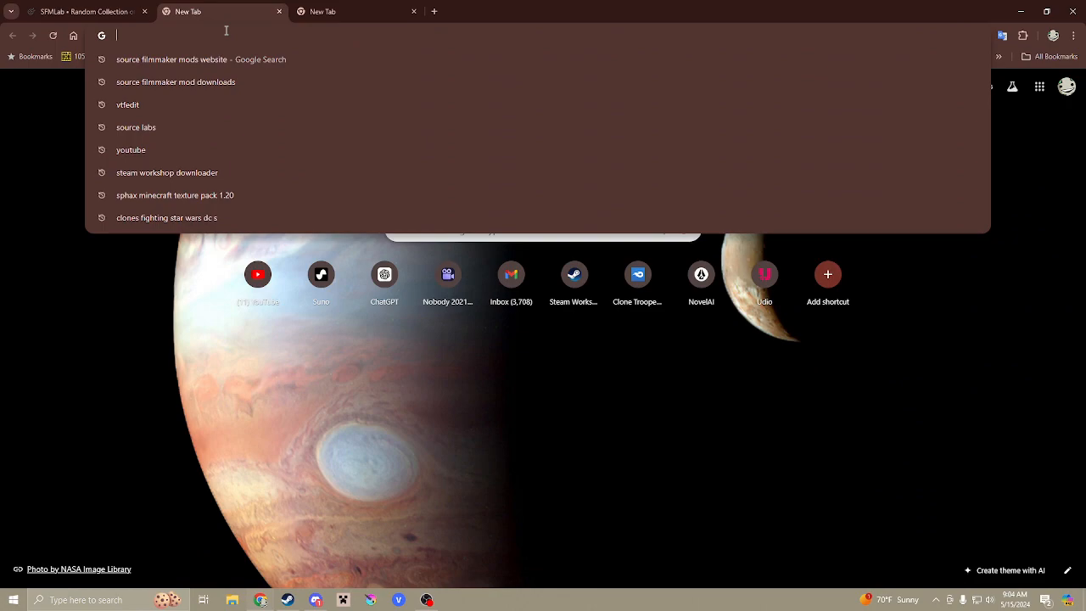
{"action": "left_click", "coordinate": [290, 600]}
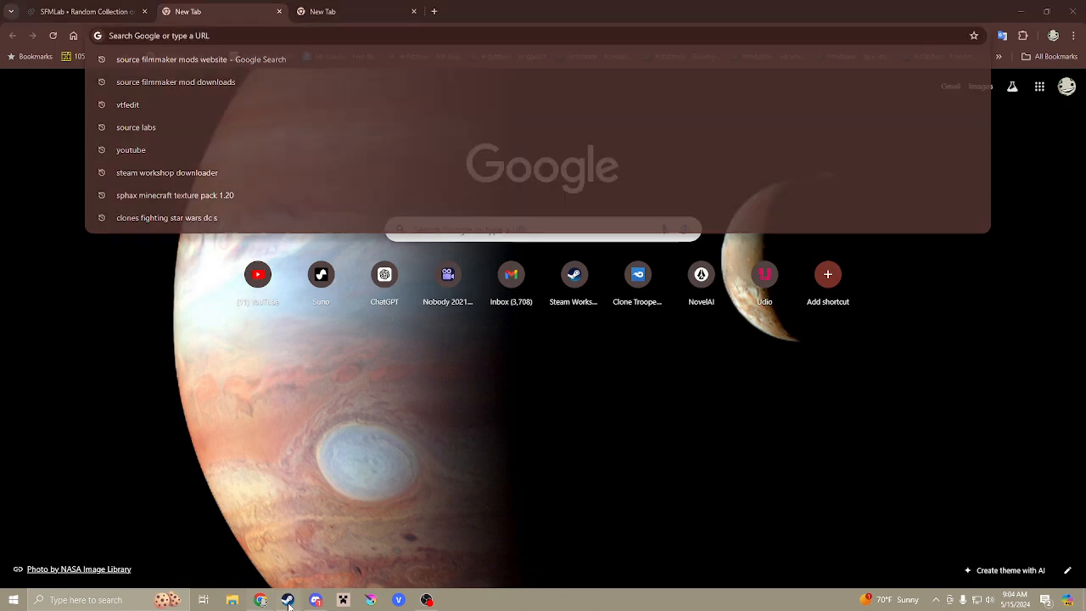
{"action": "left_click", "coordinate": [124, 102]}
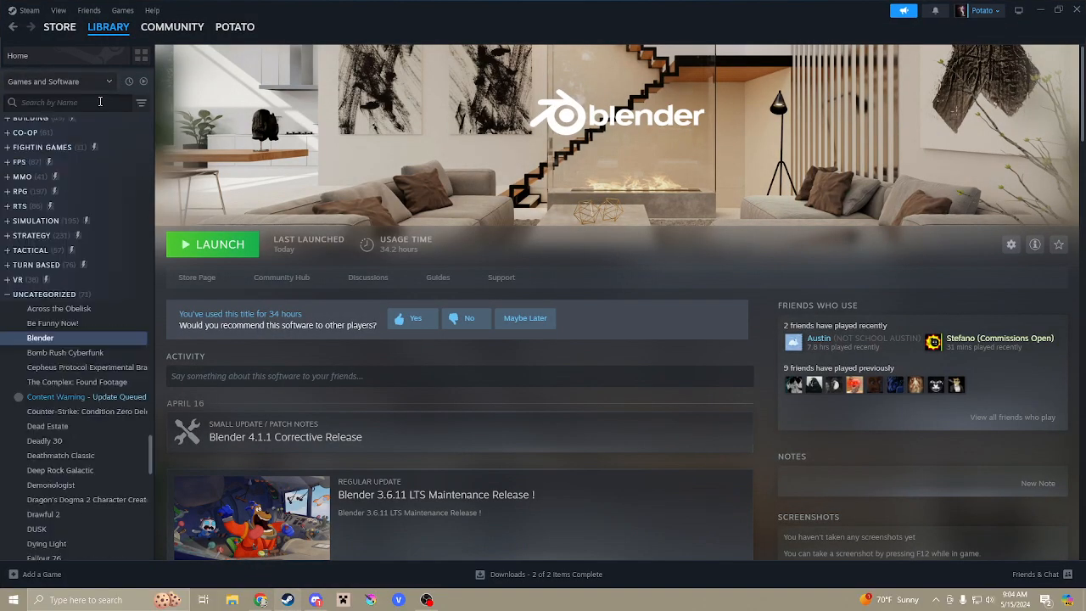
{"action": "type", "text": "sourcefilm"}
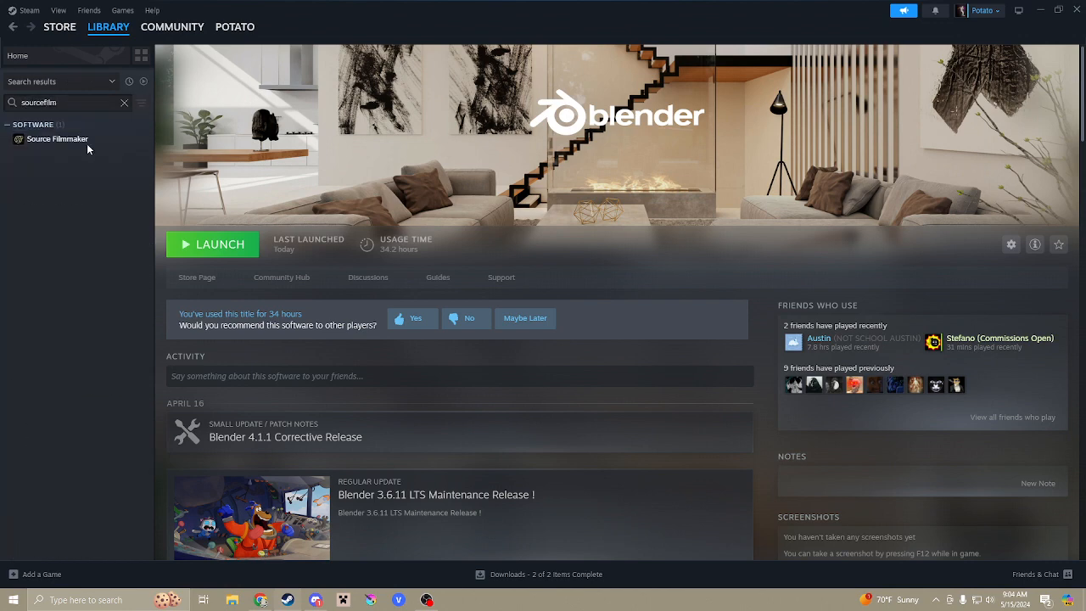
{"action": "left_click", "coordinate": [88, 140]}
{"action": "left_click", "coordinate": [514, 278]}
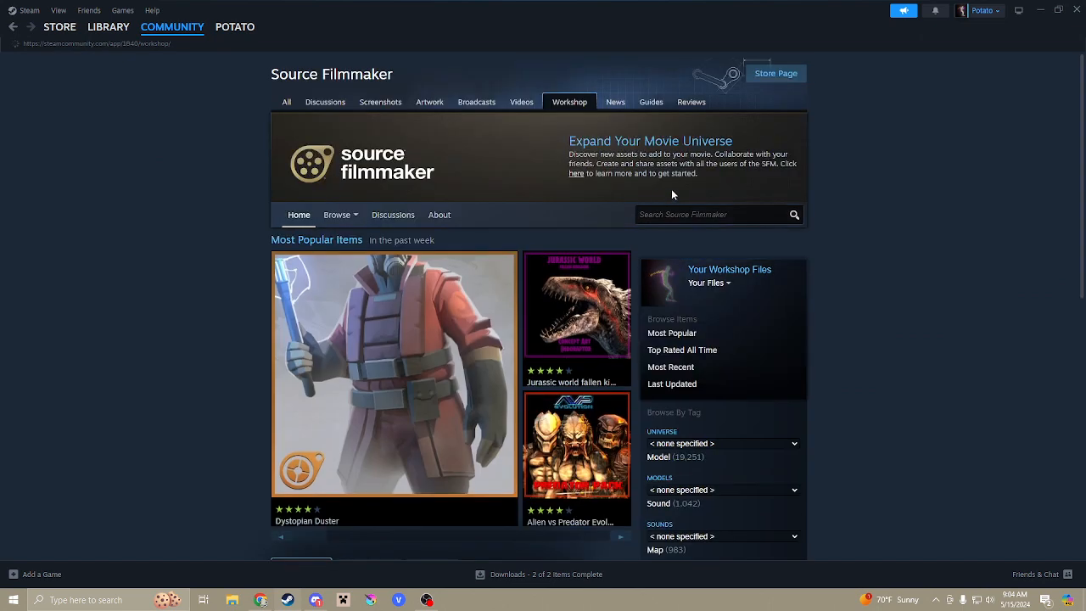
Search the Source Filmmaker Workshop for "star wars" and look through the first page of results.
{"action": "left_click", "coordinate": [716, 213]}
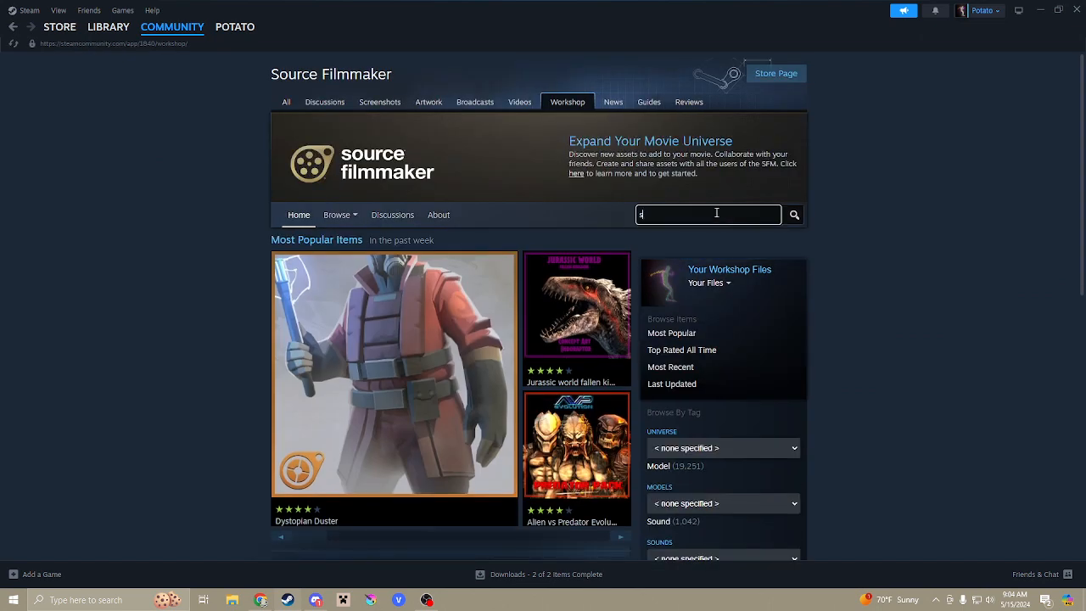
{"action": "key", "text": "Return"}
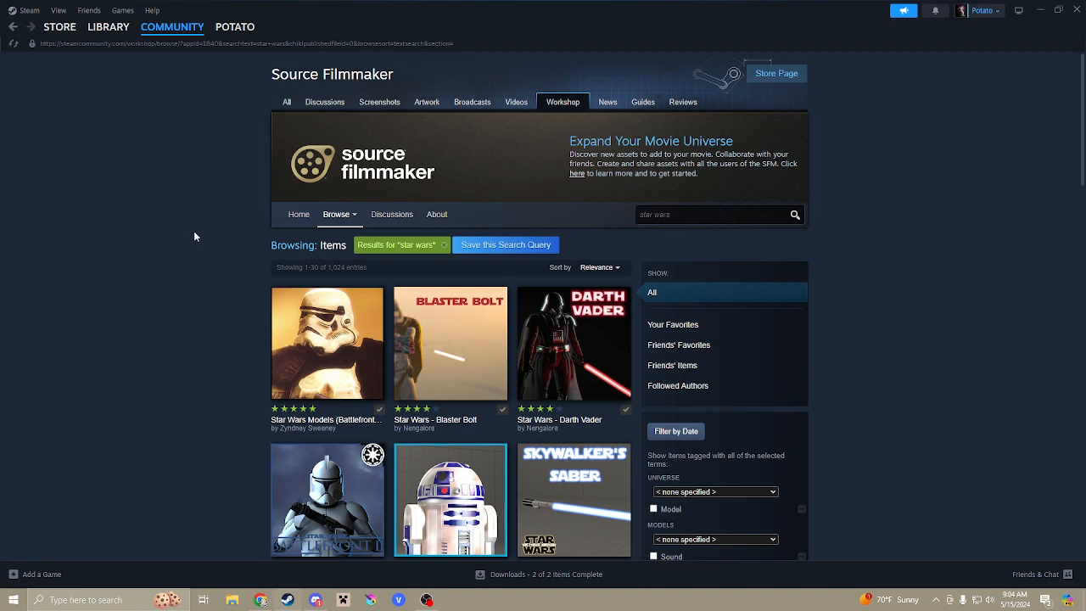
{"action": "scroll", "coordinate": [193, 235], "scroll_direction": "down", "scroll_amount": 5}
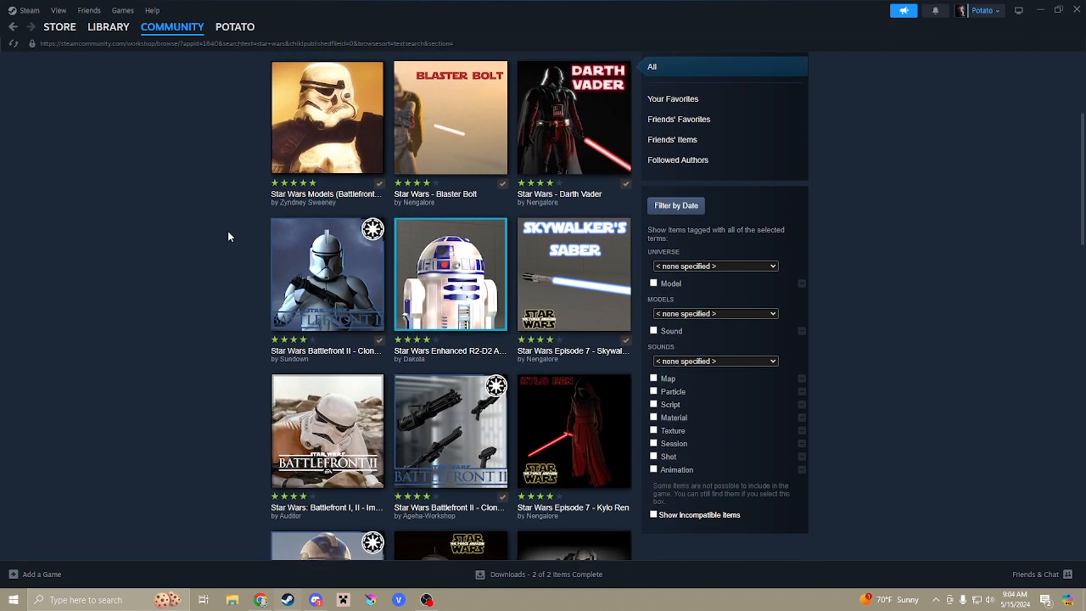
{"action": "scroll", "coordinate": [227, 236], "scroll_direction": "down", "scroll_amount": 4}
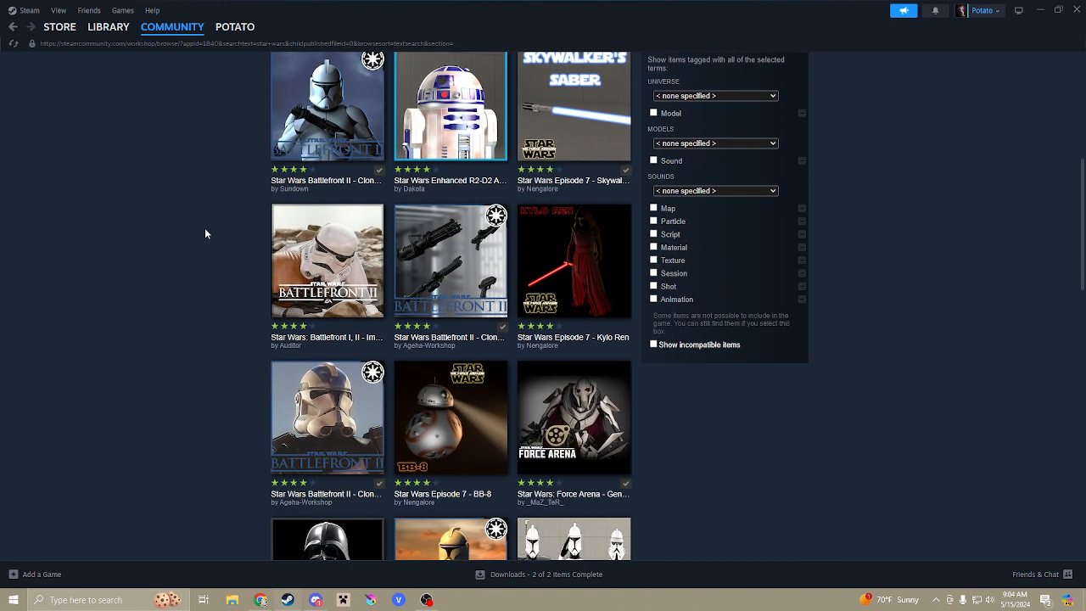
{"action": "scroll", "coordinate": [204, 229], "scroll_direction": "down", "scroll_amount": 5}
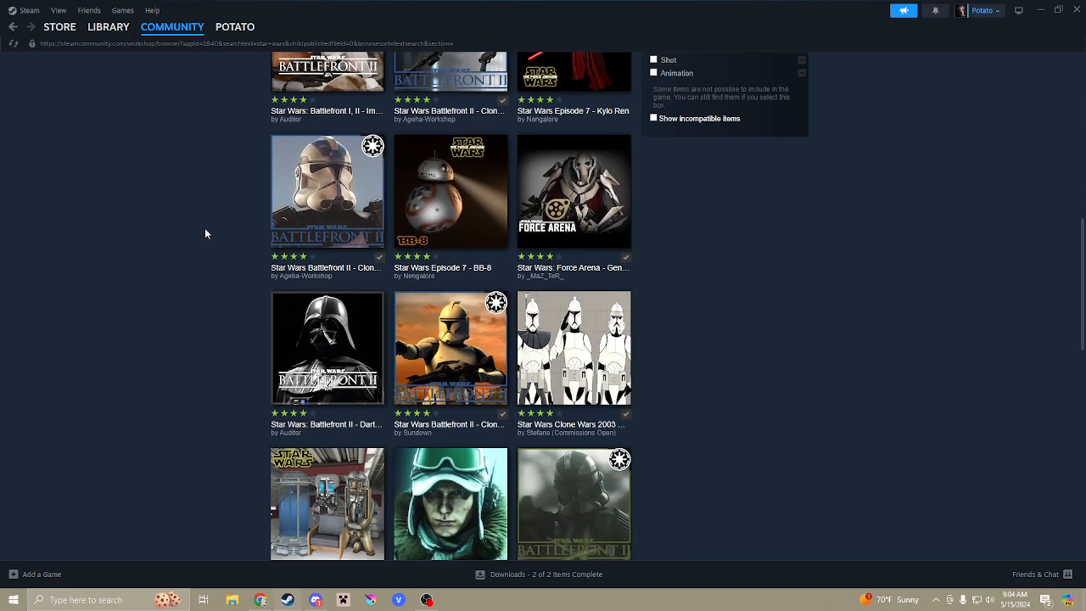
{"action": "scroll", "coordinate": [204, 229], "scroll_direction": "down", "scroll_amount": 5}
{"action": "scroll", "coordinate": [204, 233], "scroll_direction": "down", "scroll_amount": 4}
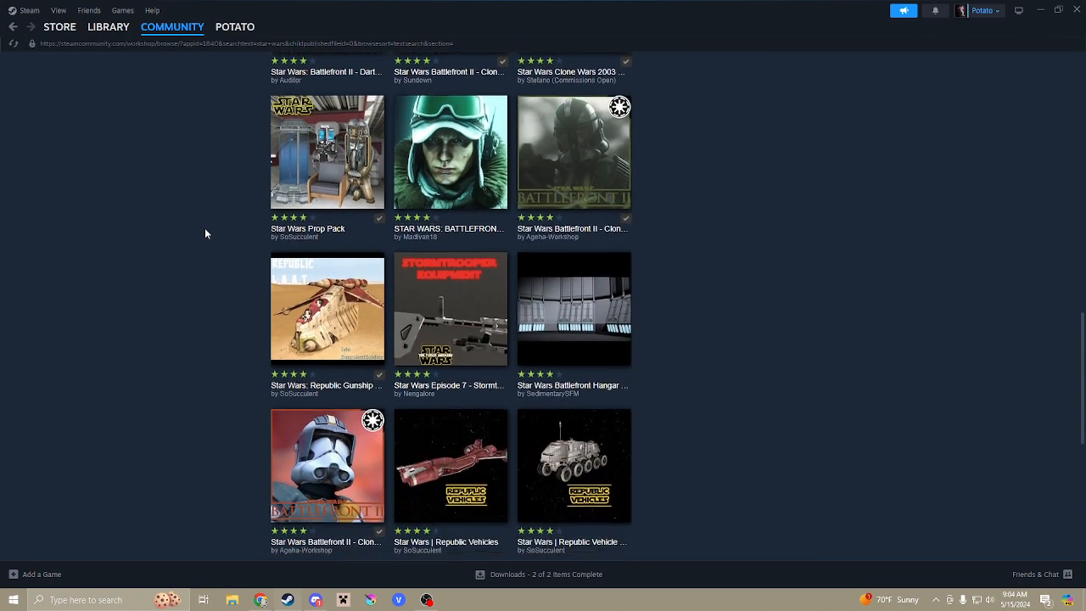
{"action": "scroll", "coordinate": [205, 234], "scroll_direction": "down", "scroll_amount": 5}
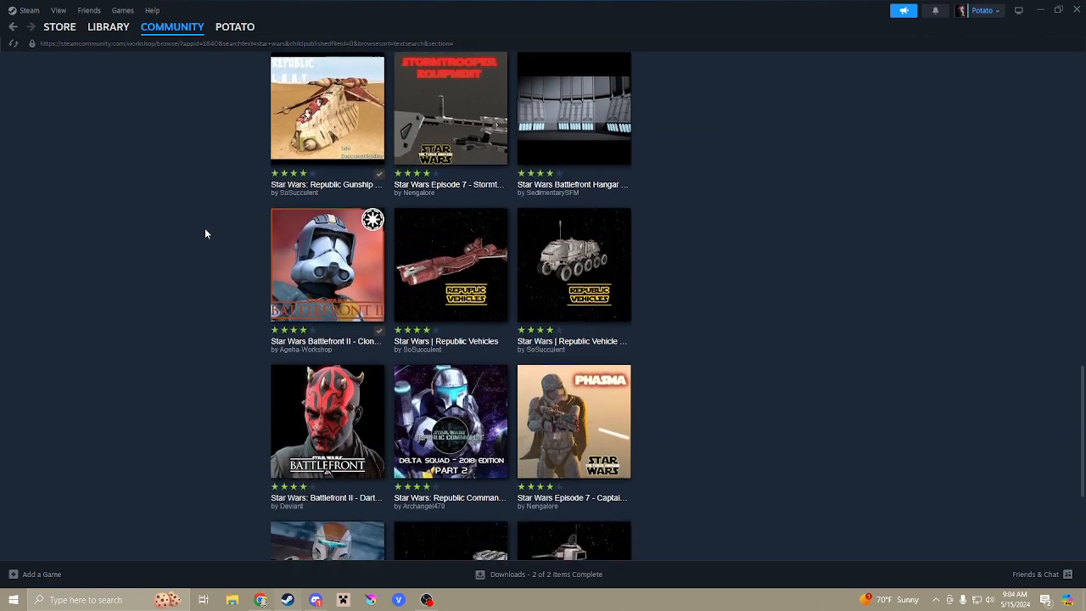
{"action": "scroll", "coordinate": [205, 234], "scroll_direction": "down", "scroll_amount": 4}
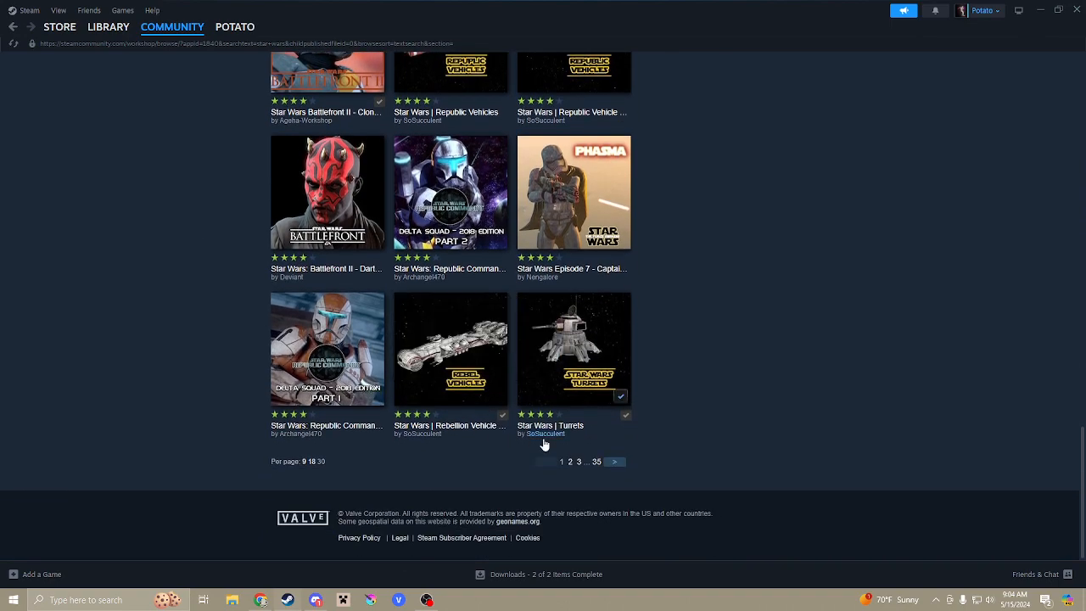
Go to the second page of the Star Wars Workshop results and look through all of its items.
{"action": "left_click", "coordinate": [614, 462]}
{"action": "scroll", "coordinate": [354, 378], "scroll_direction": "down", "scroll_amount": 5}
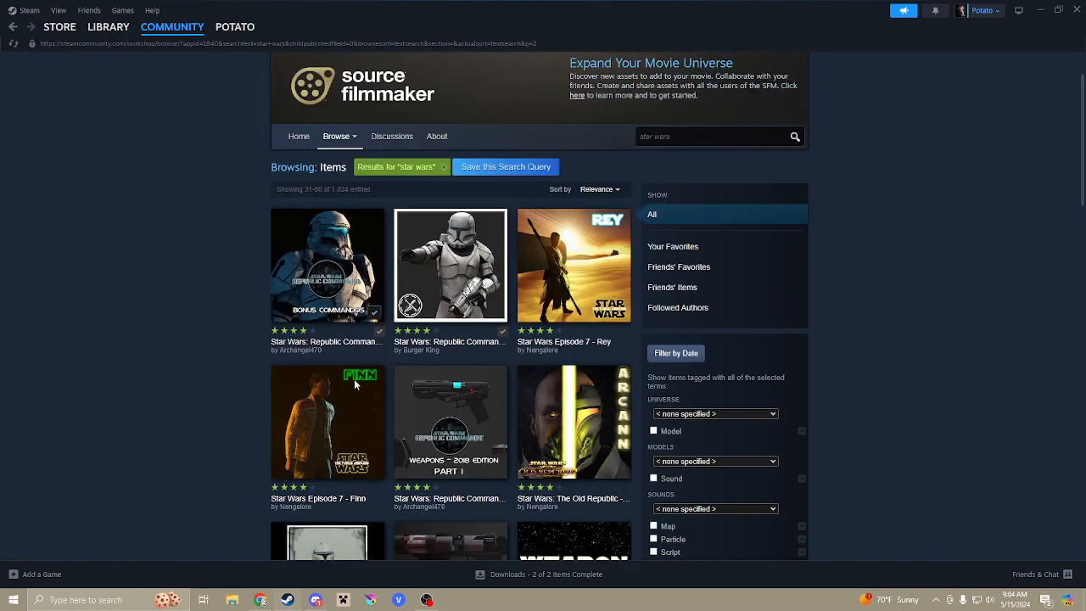
{"action": "scroll", "coordinate": [213, 340], "scroll_direction": "down", "scroll_amount": 15}
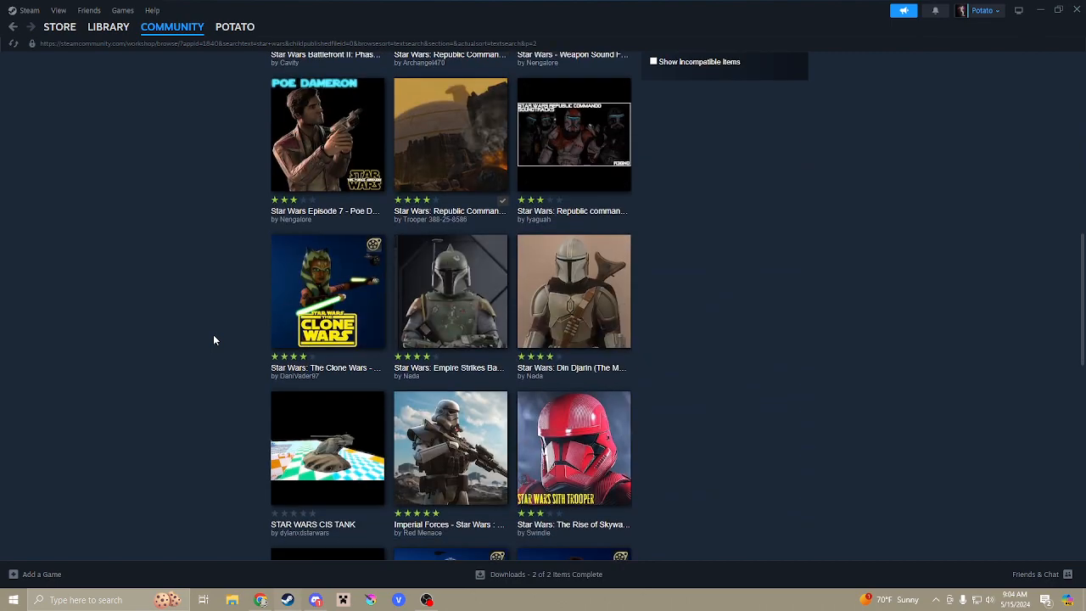
{"action": "scroll", "coordinate": [214, 340], "scroll_direction": "down", "scroll_amount": 5}
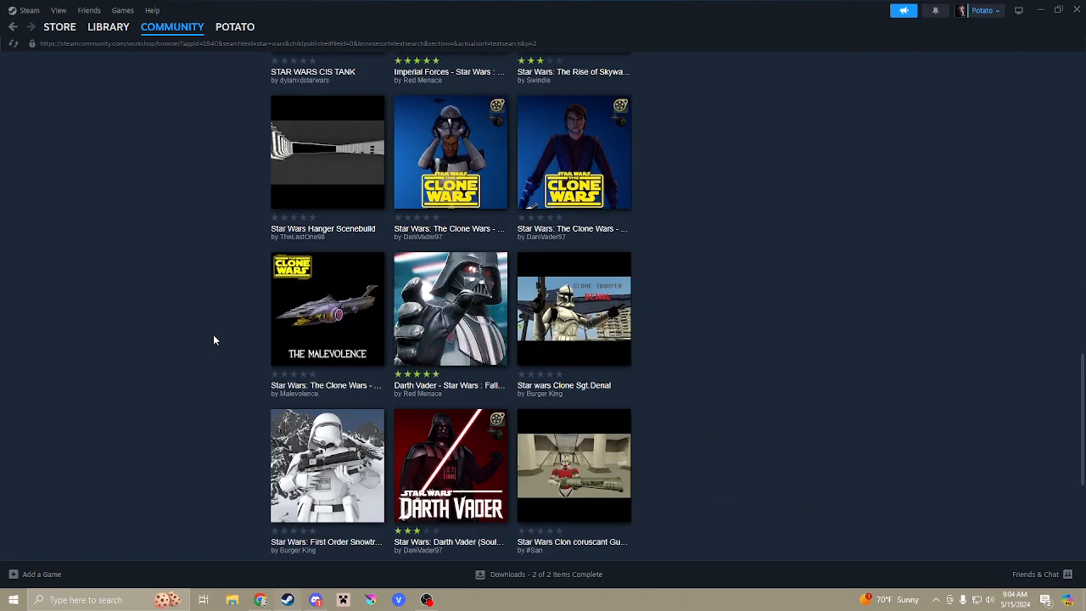
{"action": "scroll", "coordinate": [214, 339], "scroll_direction": "down", "scroll_amount": 6}
Go to the third results page and open the Star Wars Battlefront II Enhanced TX130 (Prop) item.
{"action": "left_click", "coordinate": [616, 462]}
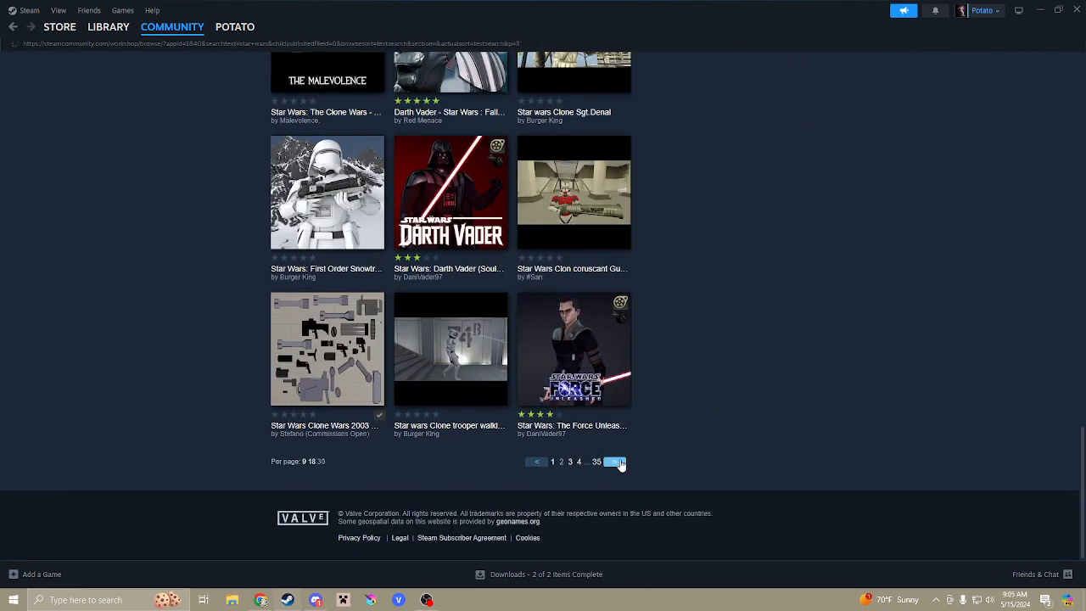
{"action": "scroll", "coordinate": [906, 349], "scroll_direction": "down", "scroll_amount": 4}
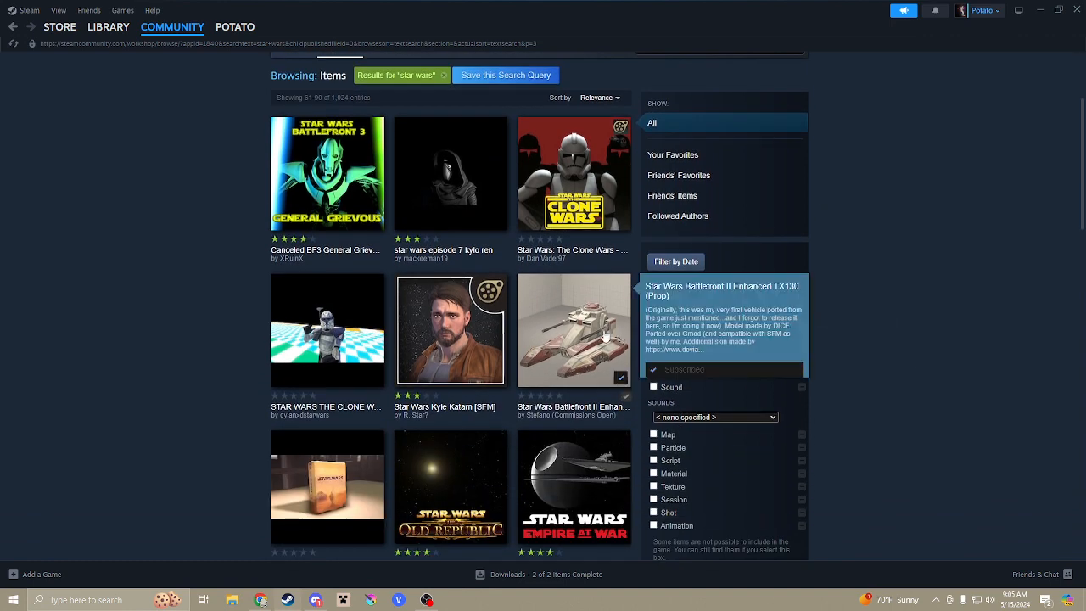
{"action": "left_click", "coordinate": [575, 331]}
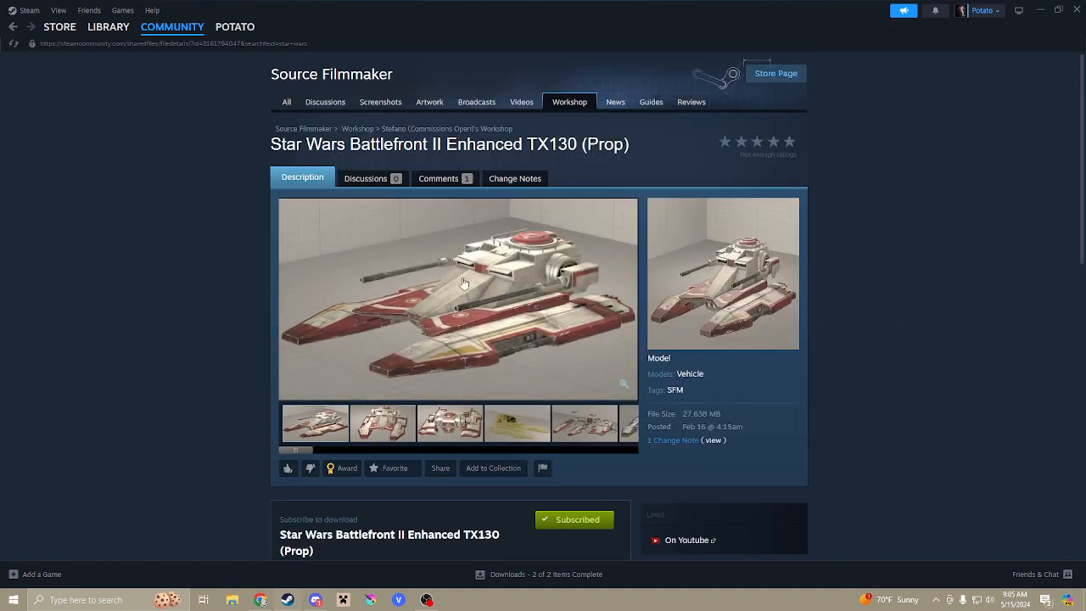
View several preview images of the TX130 prop and look over its description.
{"action": "scroll", "coordinate": [253, 287], "scroll_direction": "down", "scroll_amount": 1}
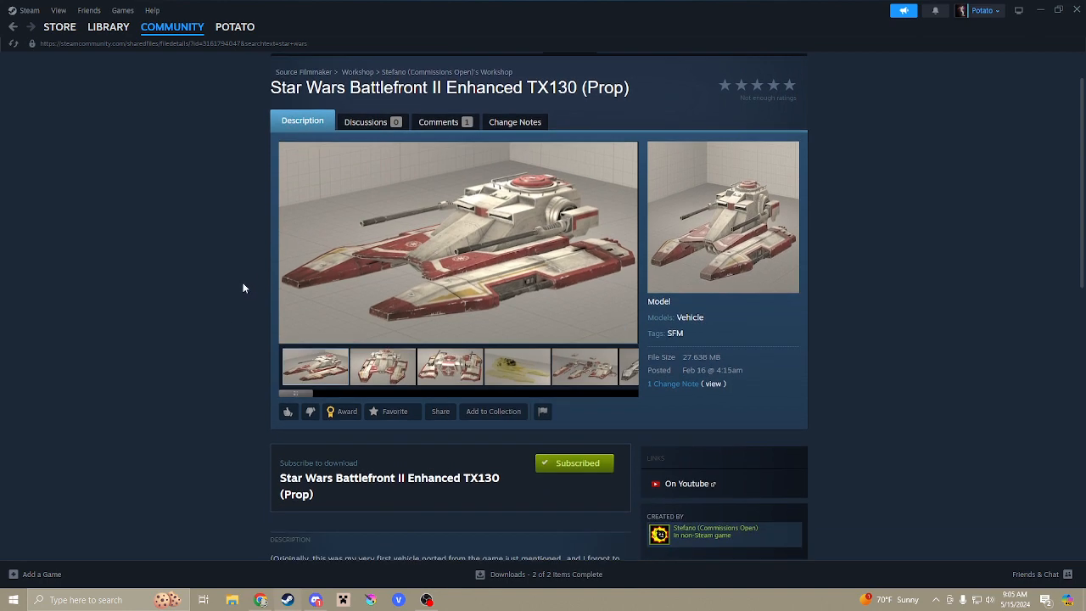
{"action": "left_click", "coordinate": [401, 355]}
{"action": "left_click", "coordinate": [456, 367]}
{"action": "left_click", "coordinate": [574, 374]}
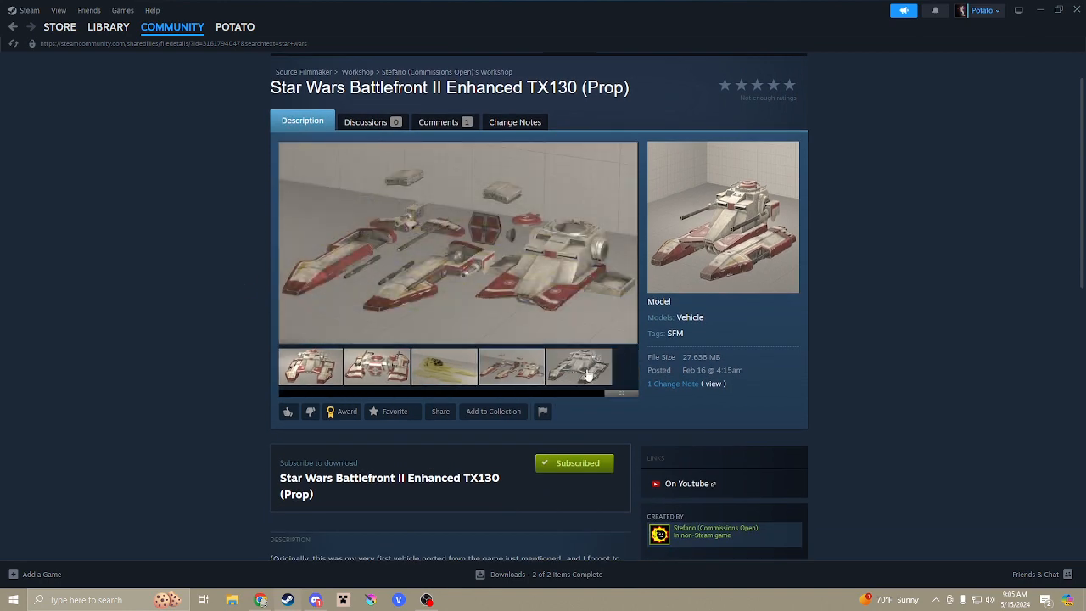
{"action": "left_click", "coordinate": [585, 373]}
{"action": "left_click", "coordinate": [499, 374]}
{"action": "scroll", "coordinate": [156, 253], "scroll_direction": "down", "scroll_amount": 2}
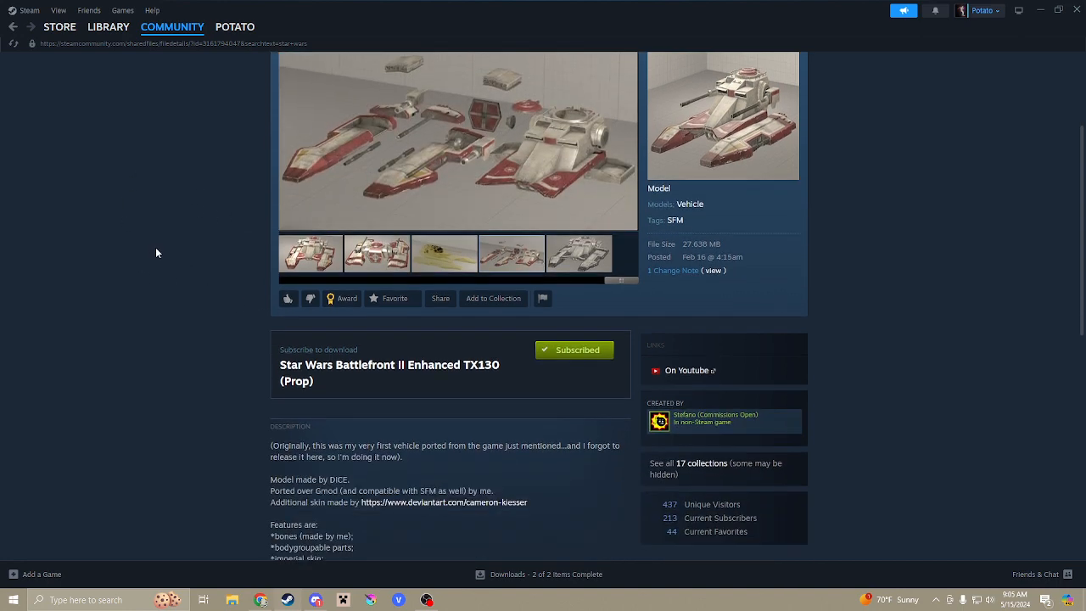
Copy the page URL of the TX130 prop's Workshop item.
{"action": "scroll", "coordinate": [213, 250], "scroll_direction": "up", "scroll_amount": 3}
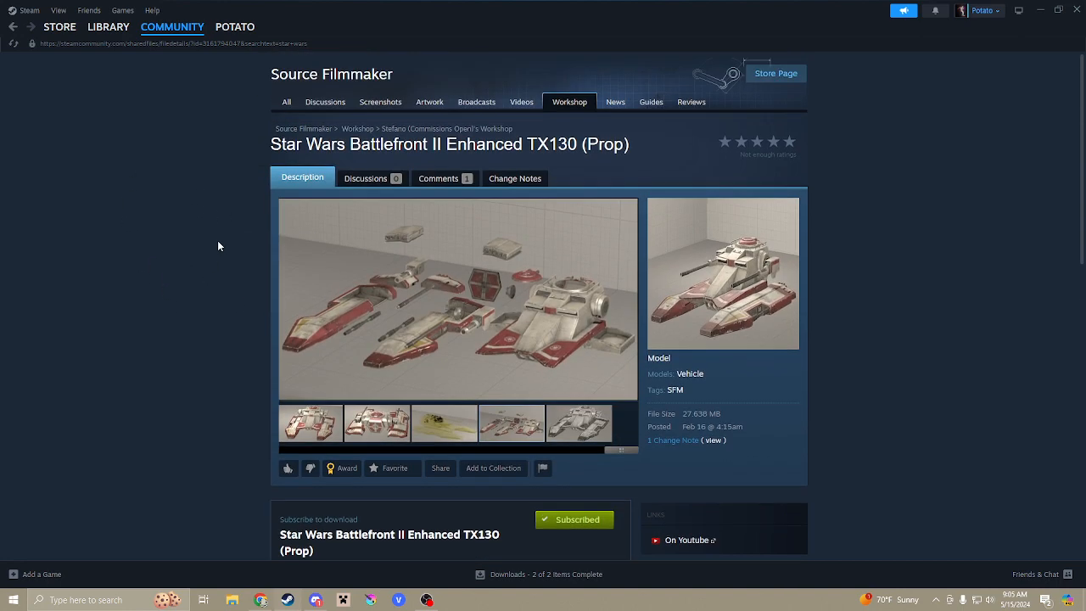
{"action": "right_click", "coordinate": [217, 241]}
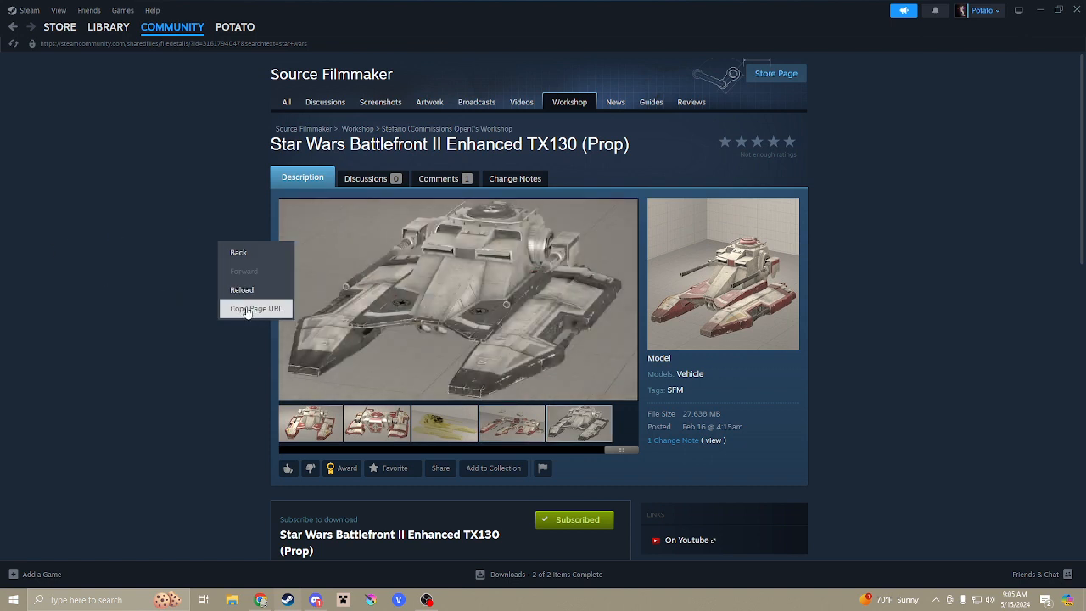
{"action": "left_click", "coordinate": [246, 309]}
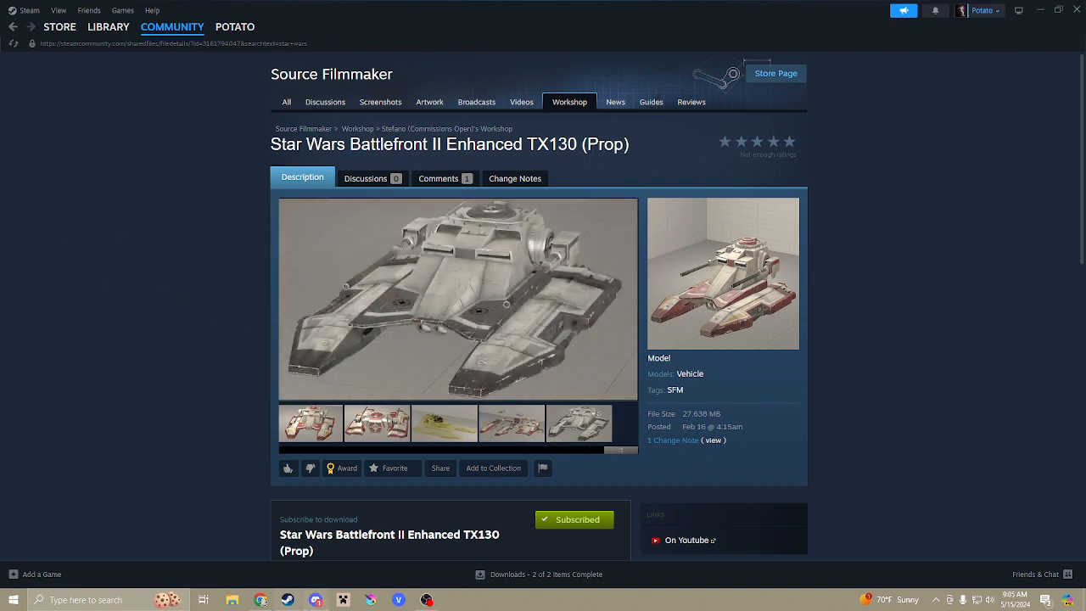
Switch to Chrome, look up the Steam Workshop downloader and open the steamworkshopdownloader.io site.
{"action": "left_click", "coordinate": [261, 599]}
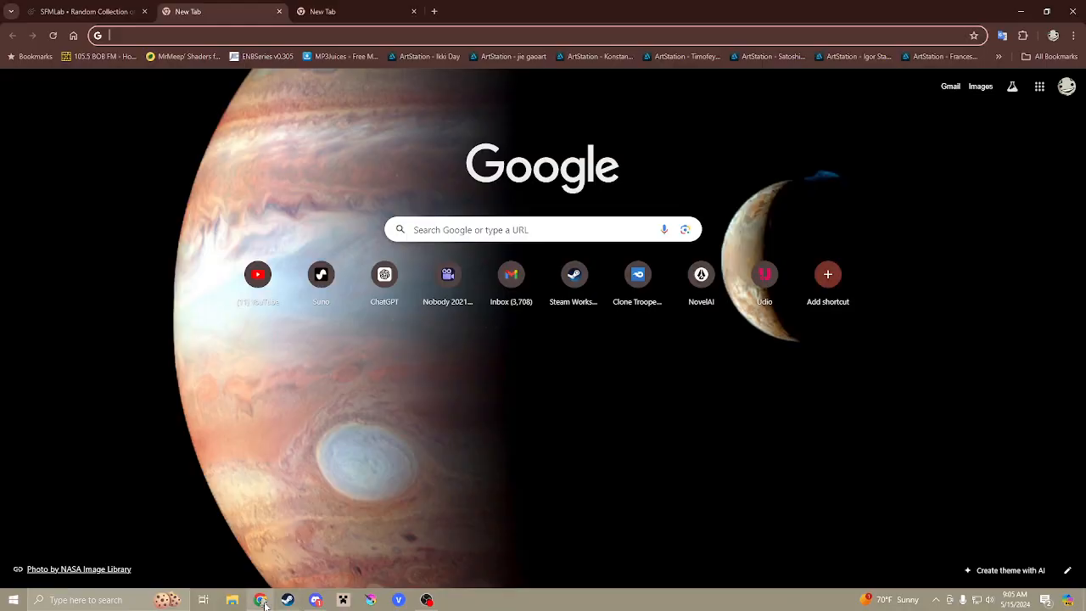
{"action": "left_click", "coordinate": [201, 35]}
{"action": "type", "text": "steamwork"}
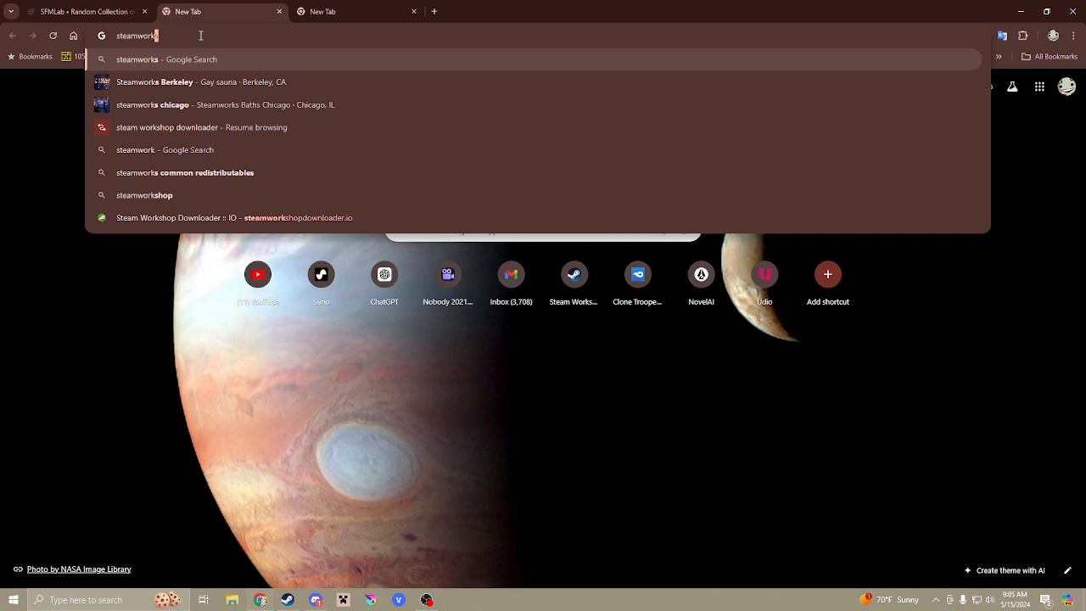
{"action": "type", "text": "shop"}
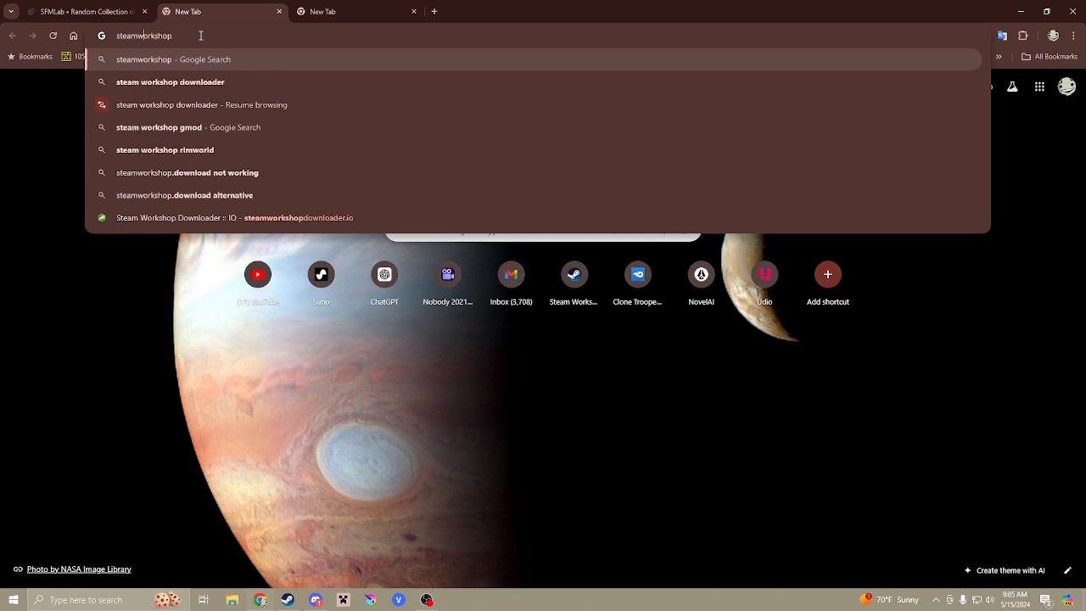
{"action": "left_click", "coordinate": [195, 80]}
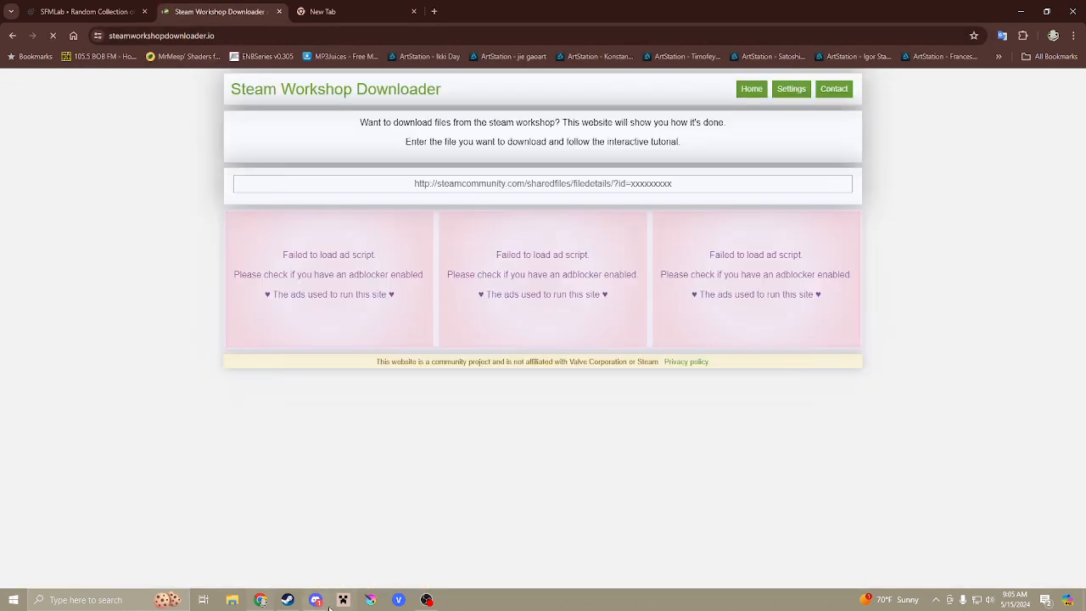
Download the TX130 prop through the Steam Workshop Downloader, using its Workshop page URL copied from Steam.
{"action": "left_click", "coordinate": [290, 603]}
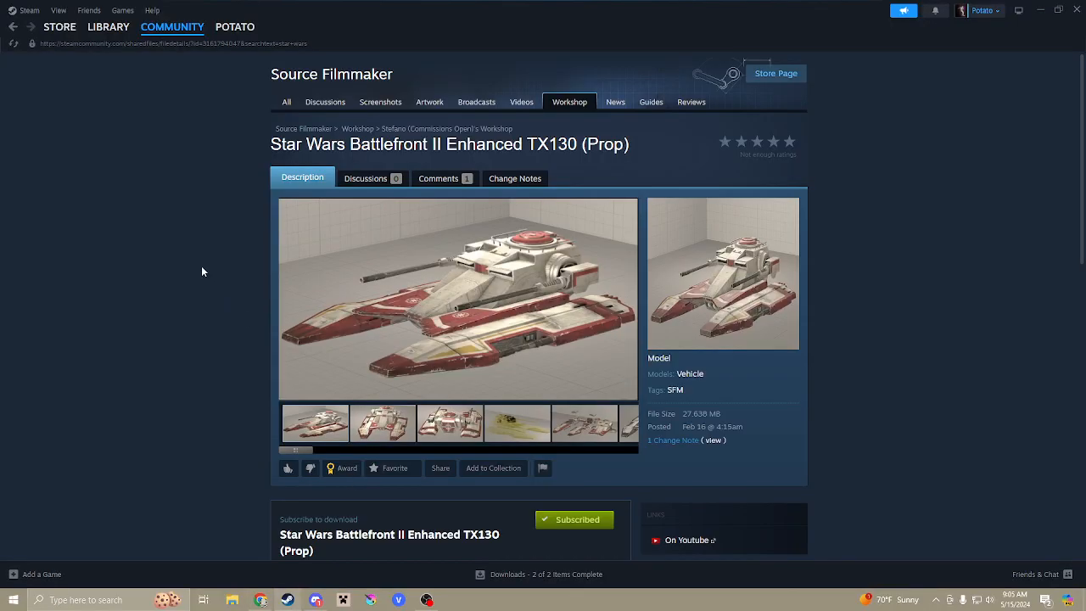
{"action": "right_click", "coordinate": [202, 268]}
{"action": "left_click", "coordinate": [218, 336]}
{"action": "left_click", "coordinate": [261, 601]}
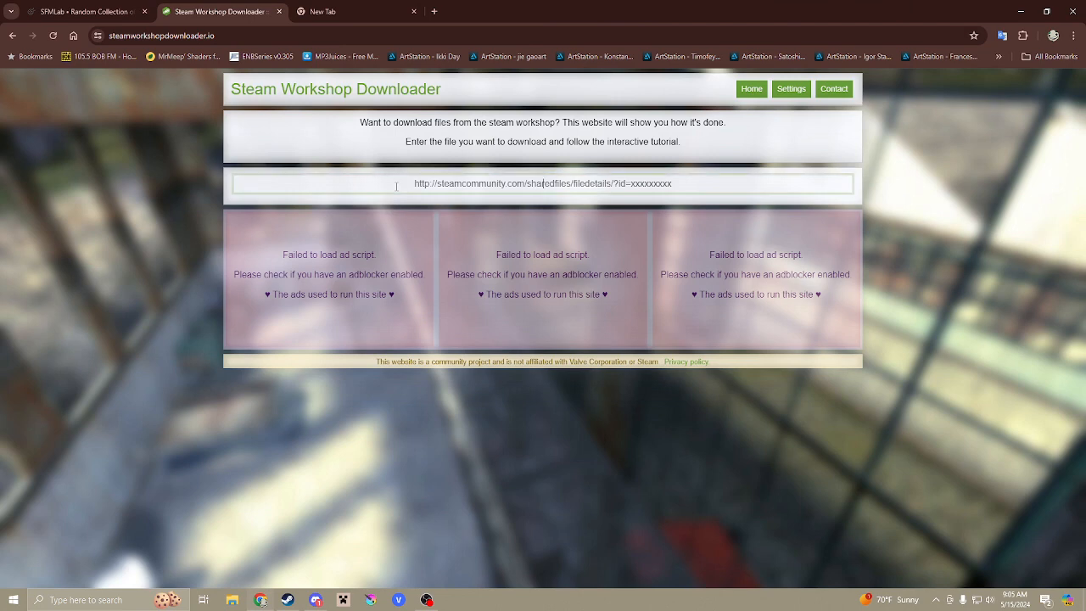
{"action": "key", "text": "ctrl+v"}
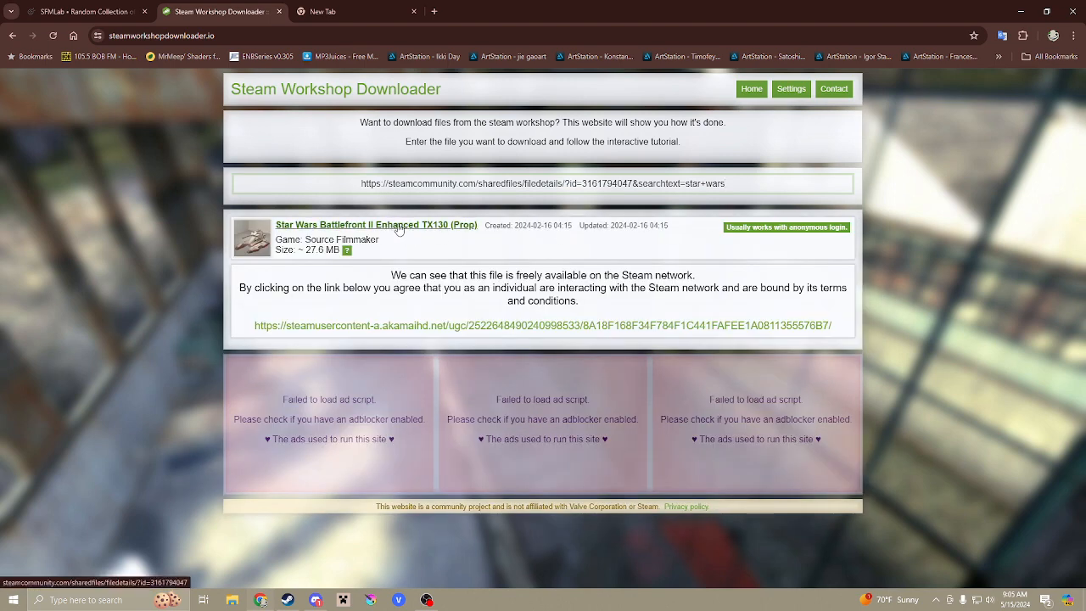
{"action": "left_click", "coordinate": [464, 330]}
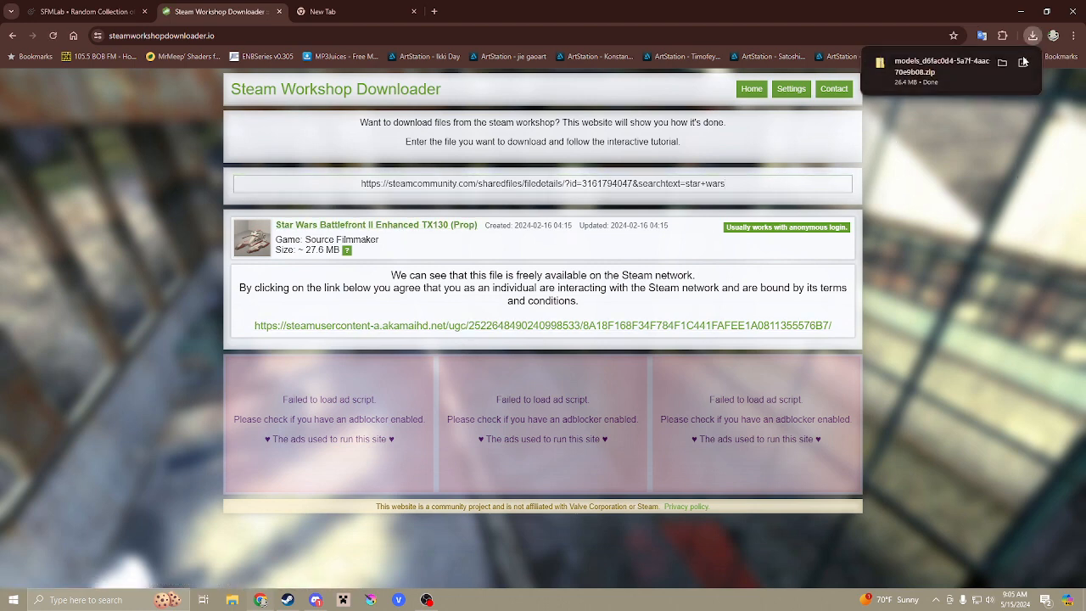
Search Google for "sourcefilmaker steam ID" in the empty tab and look through the results.
{"action": "left_click", "coordinate": [331, 12]}
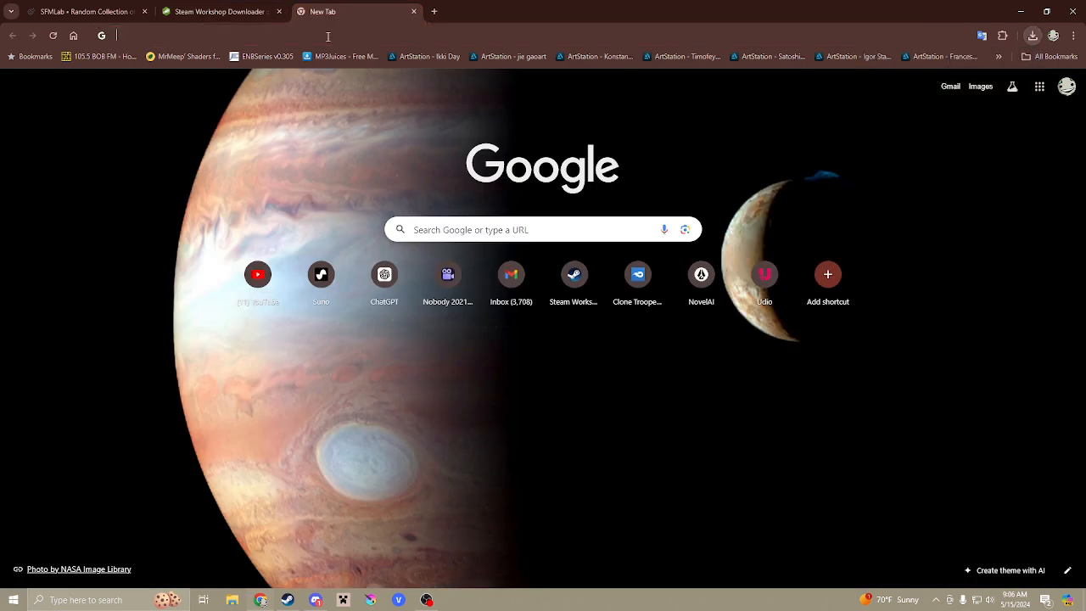
{"action": "left_click", "coordinate": [327, 37]}
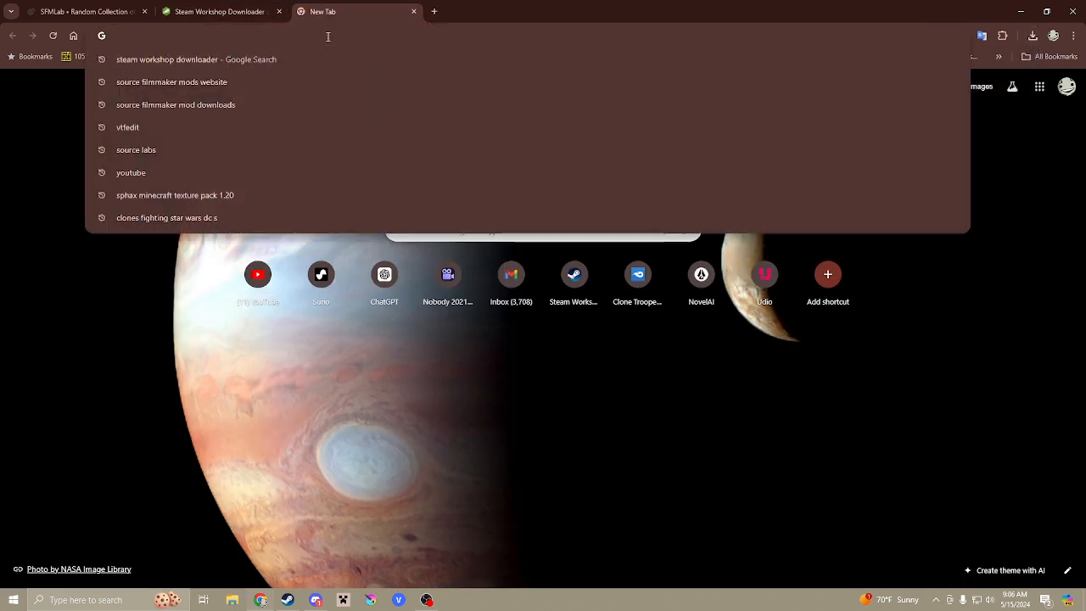
{"action": "type", "text": "sour"}
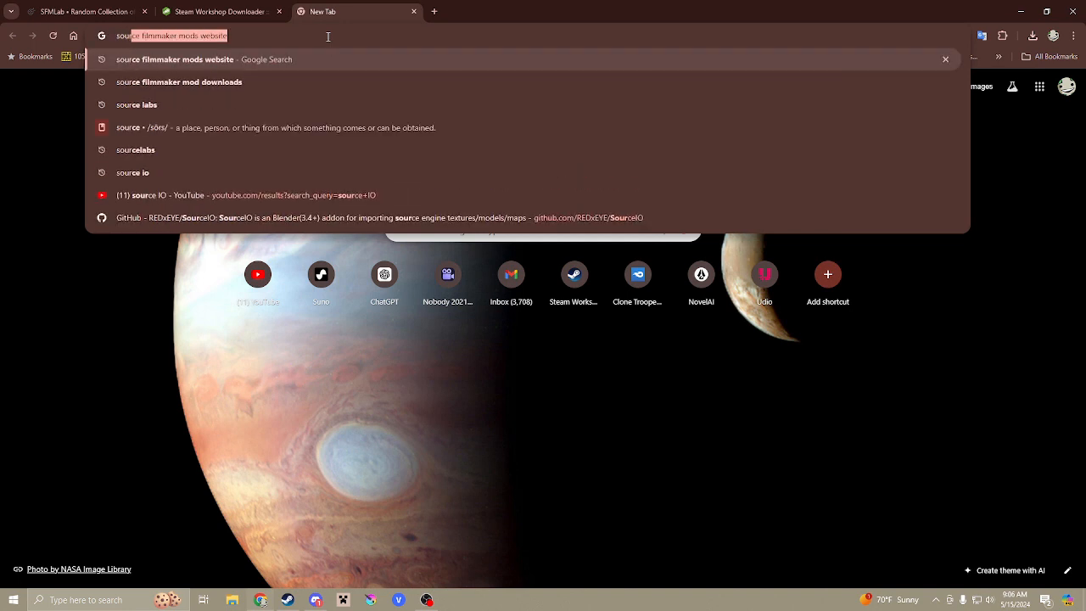
{"action": "type", "text": "cefilmmaker"}
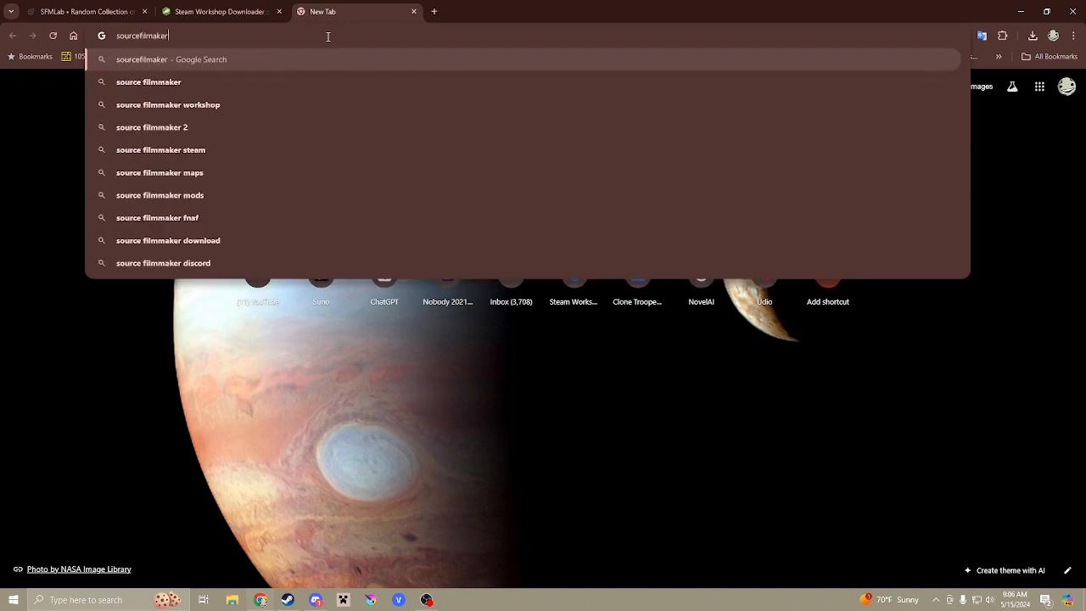
{"action": "type", "text": " steam "}
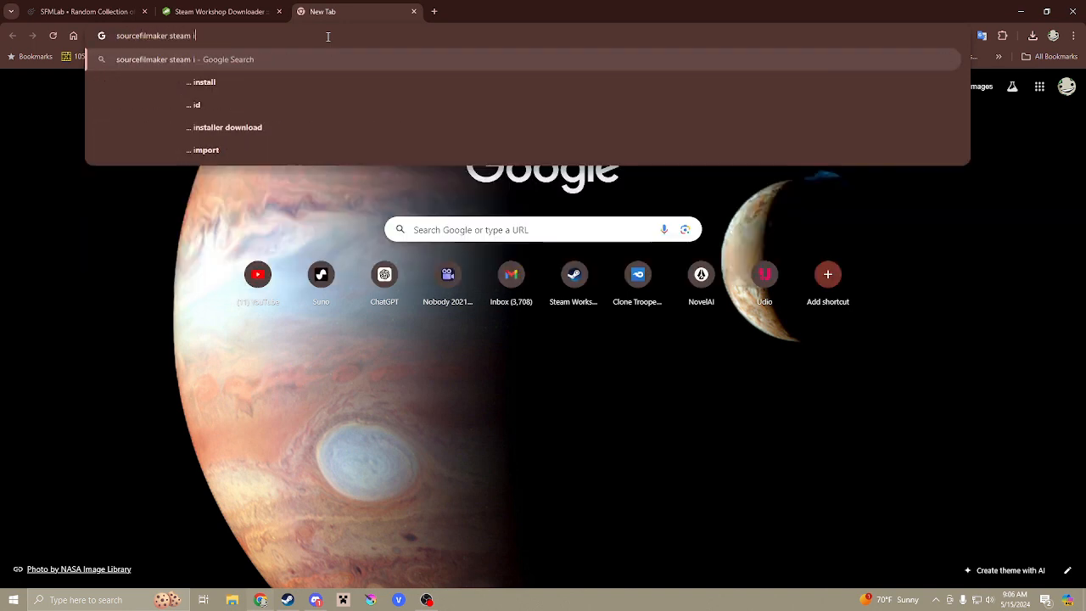
{"action": "type", "text": "ID"}
{"action": "key", "text": "Return"}
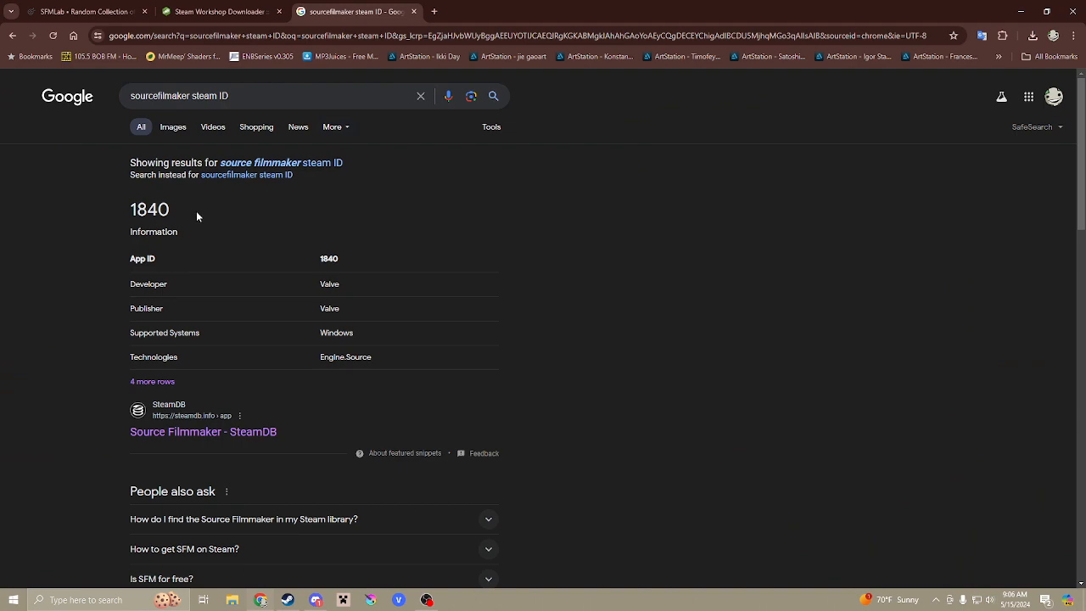
{"action": "scroll", "coordinate": [238, 246], "scroll_direction": "down", "scroll_amount": 3}
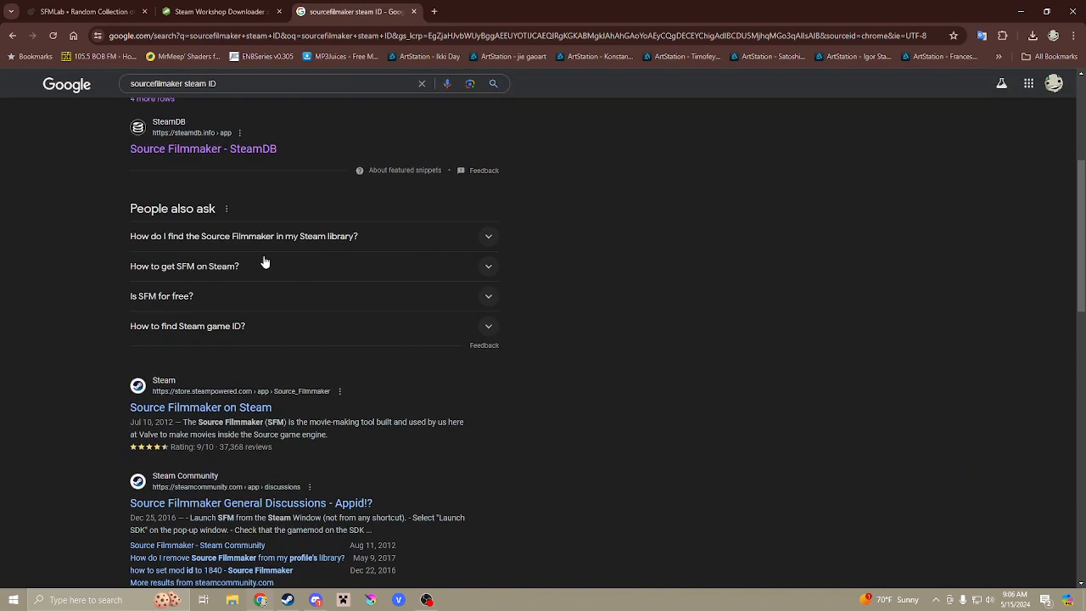
{"action": "scroll", "coordinate": [307, 260], "scroll_direction": "down", "scroll_amount": 2}
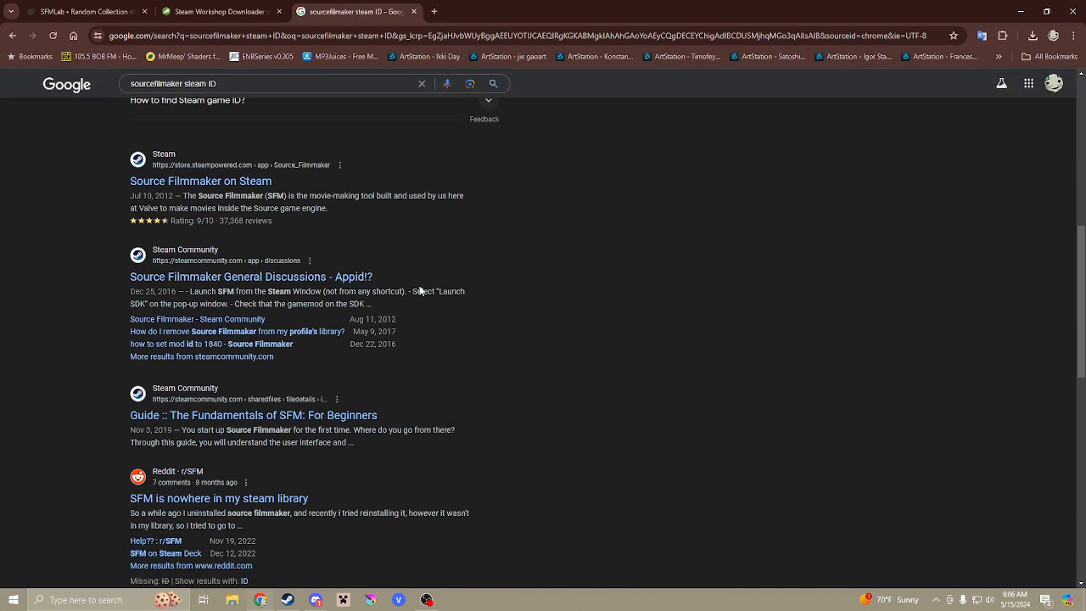
{"action": "scroll", "coordinate": [426, 290], "scroll_direction": "up", "scroll_amount": 1}
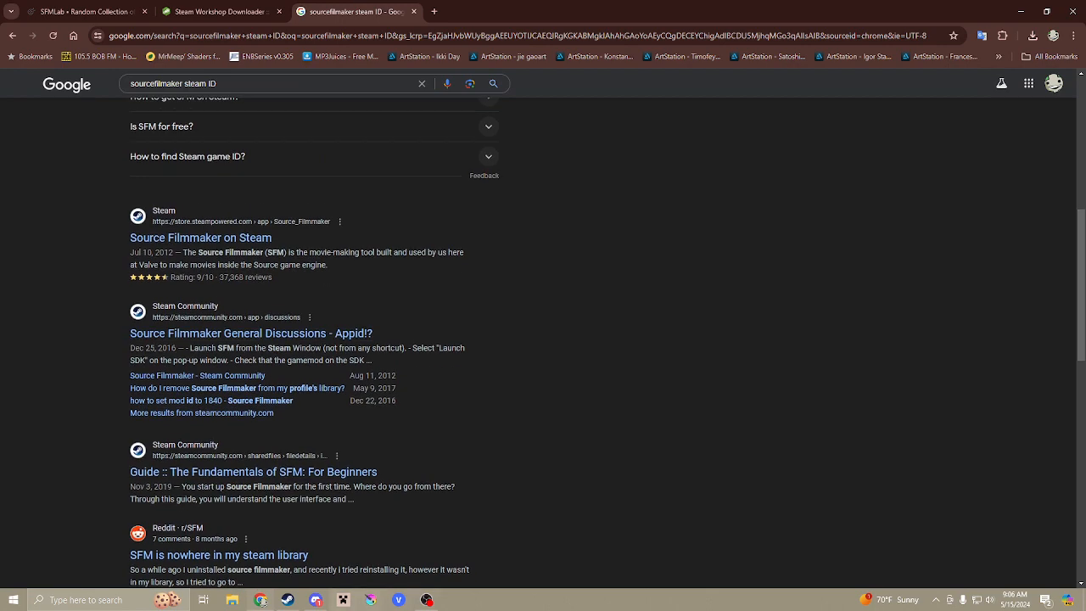
Open File Explorer and check the SteamLibrary folder on the Extra Games (E:) drive.
{"action": "left_click", "coordinate": [231, 599]}
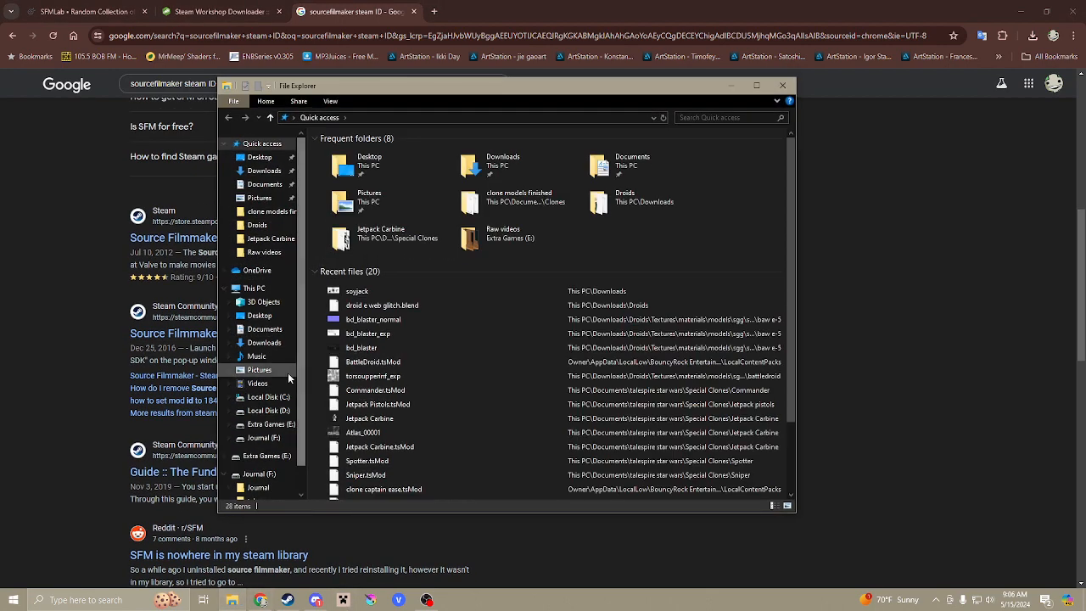
{"action": "scroll", "coordinate": [264, 450], "scroll_direction": "down", "scroll_amount": 1}
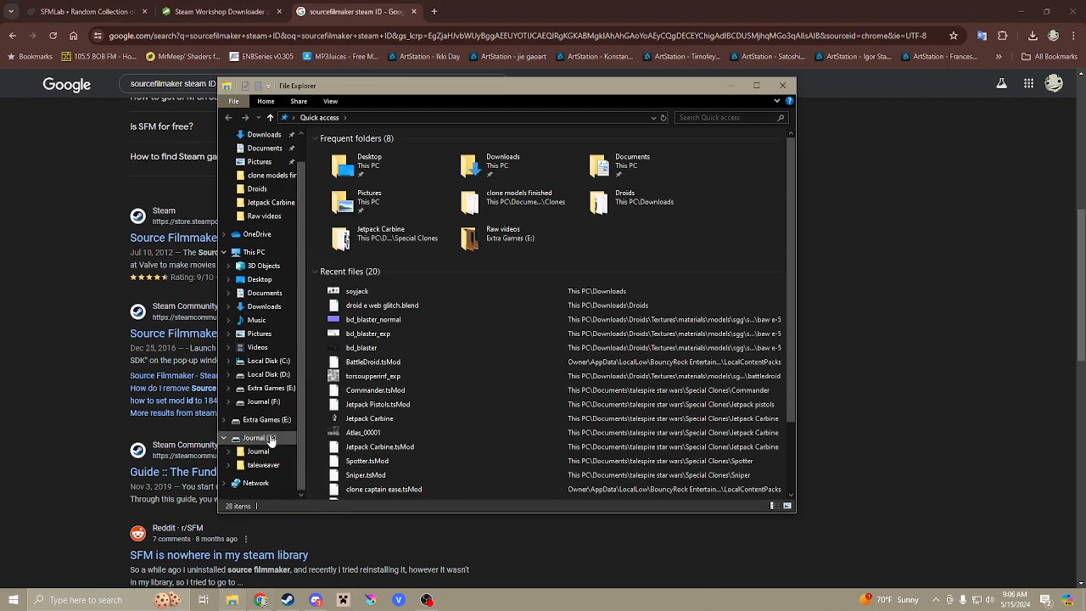
{"action": "left_click", "coordinate": [278, 388]}
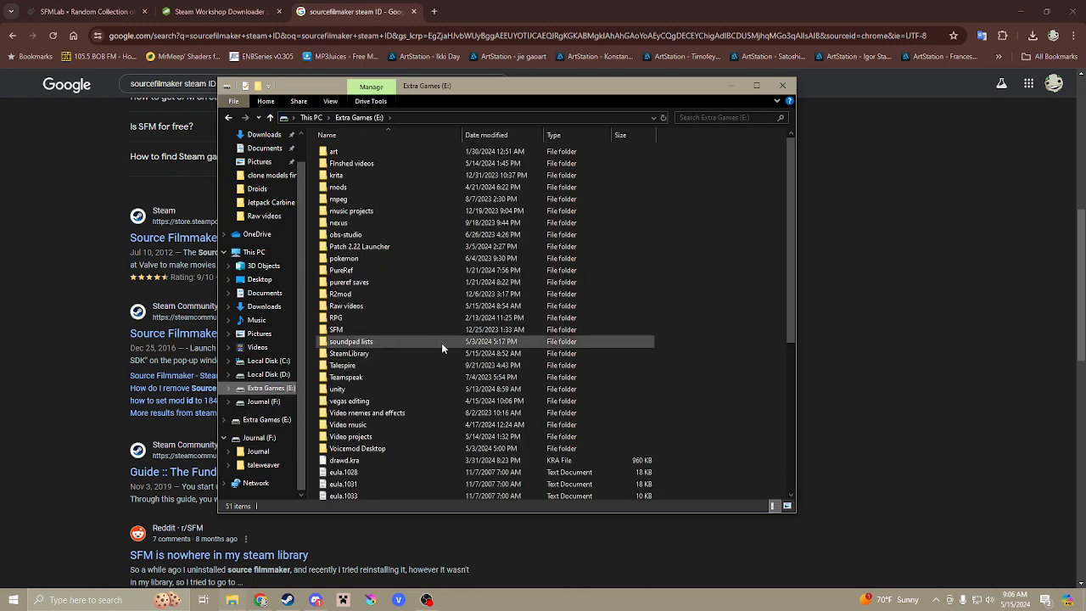
{"action": "left_click", "coordinate": [422, 355]}
{"action": "double_click", "coordinate": [422, 355]}
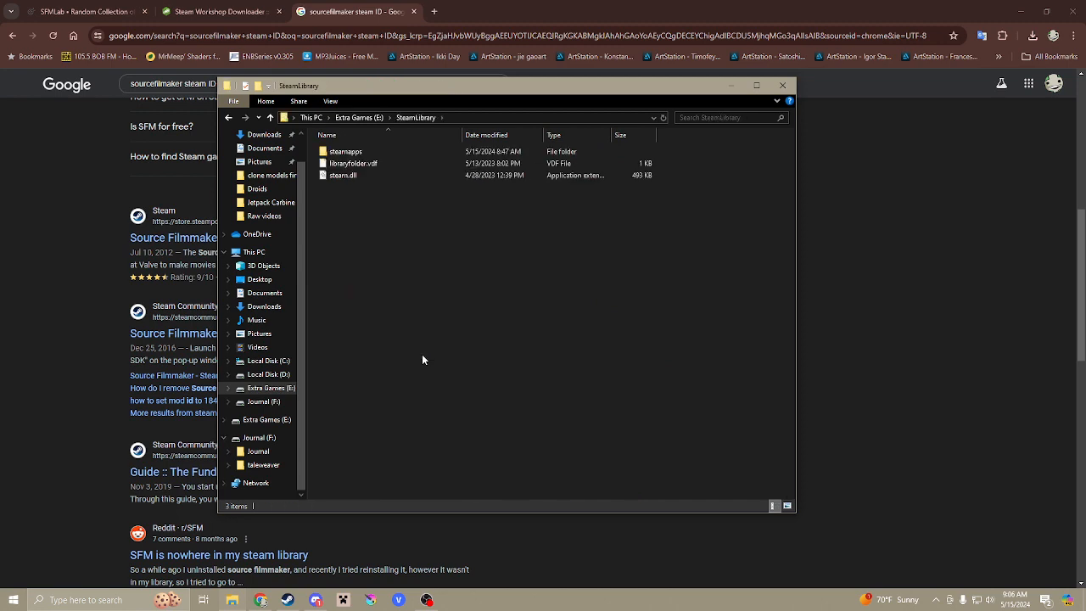
{"action": "left_click", "coordinate": [360, 117]}
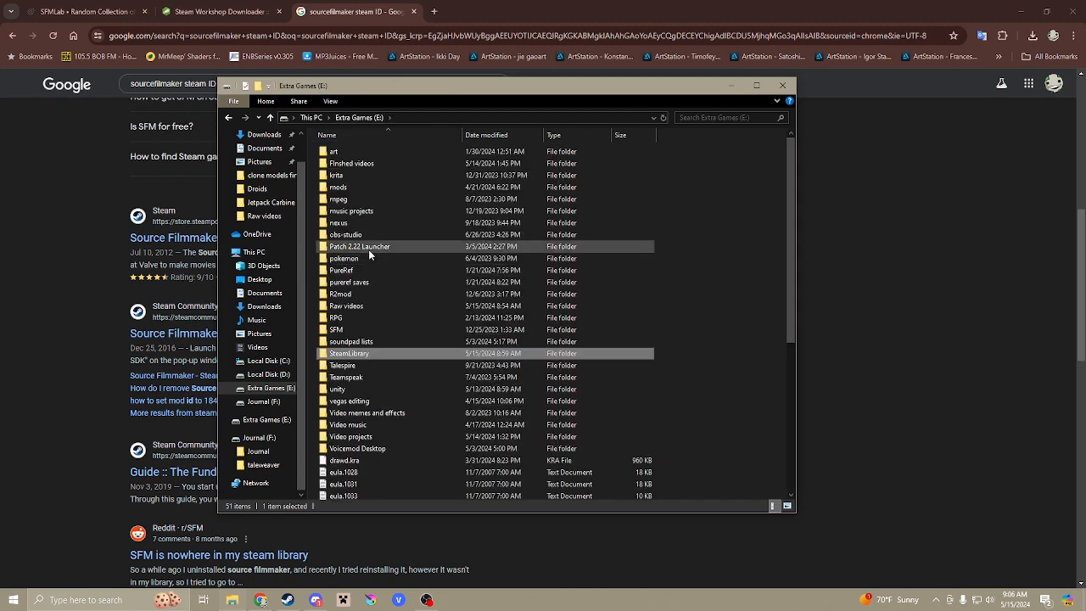
Check the contents of Local Disk (C:) and open the Steam\steamapps\workshop\content folder on Local Disk (D:).
{"action": "left_click", "coordinate": [268, 360]}
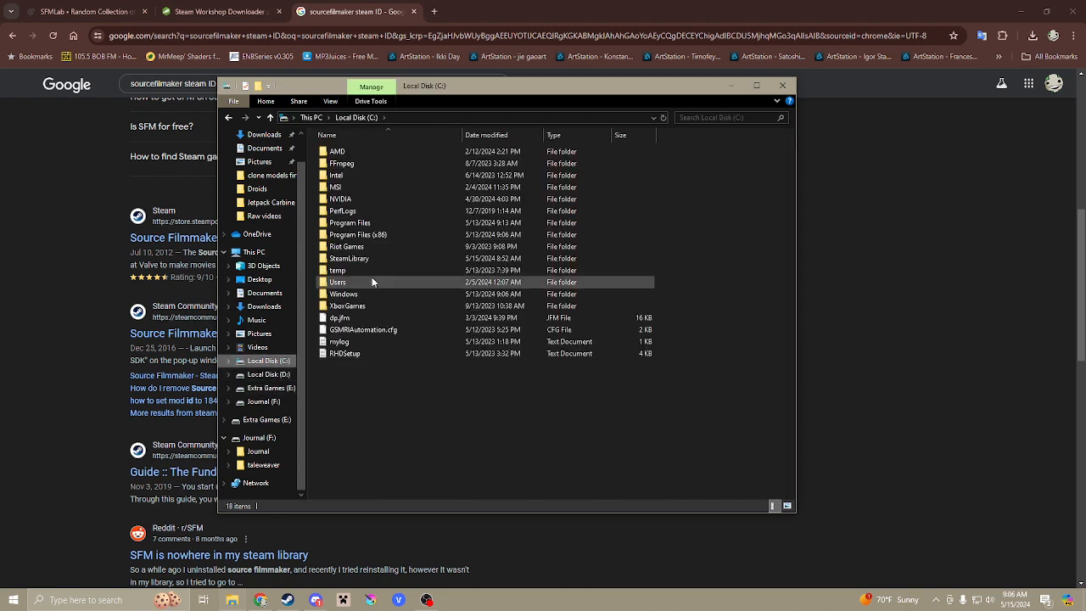
{"action": "left_click", "coordinate": [268, 374]}
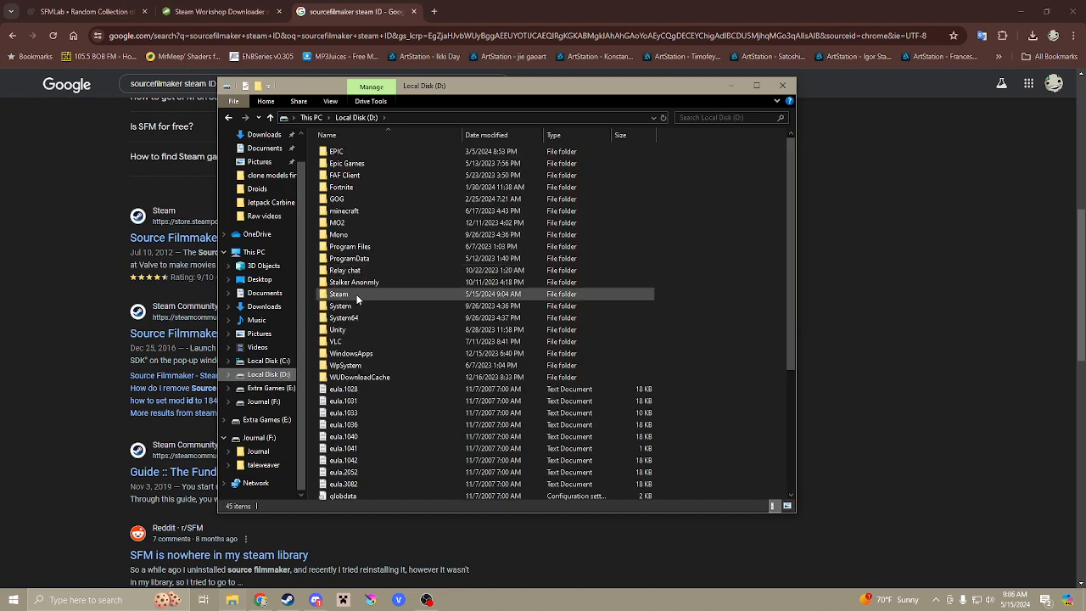
{"action": "double_click", "coordinate": [356, 294]}
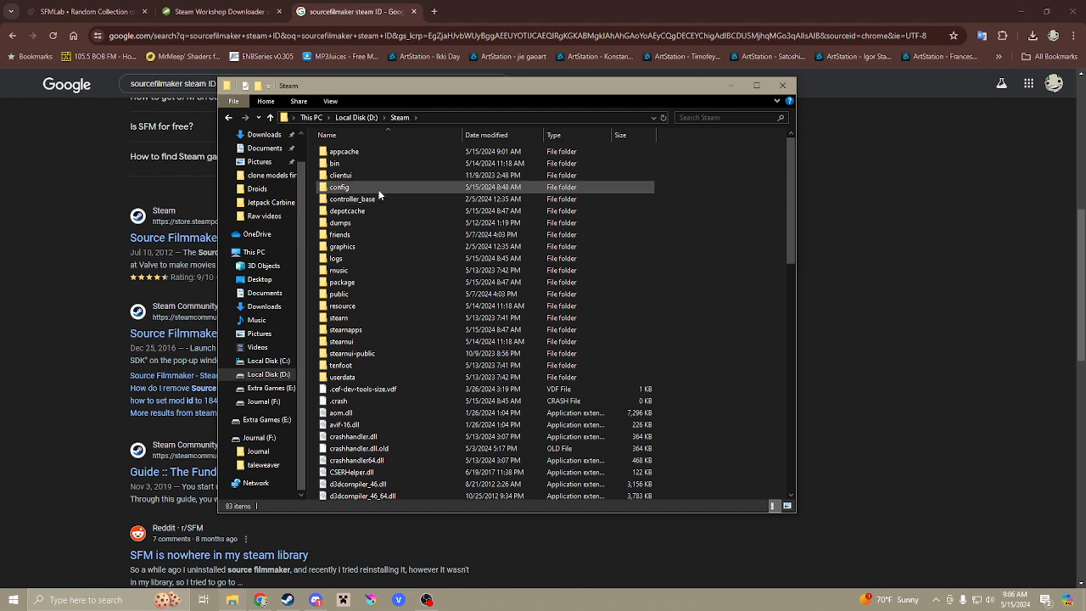
{"action": "double_click", "coordinate": [384, 329]}
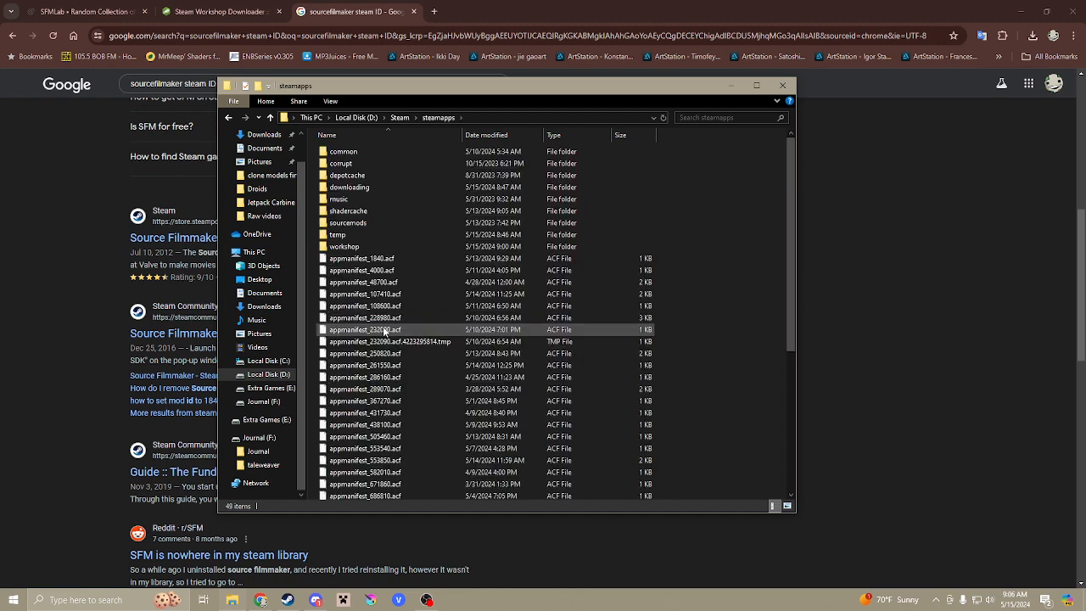
{"action": "double_click", "coordinate": [365, 246]}
{"action": "double_click", "coordinate": [366, 152]}
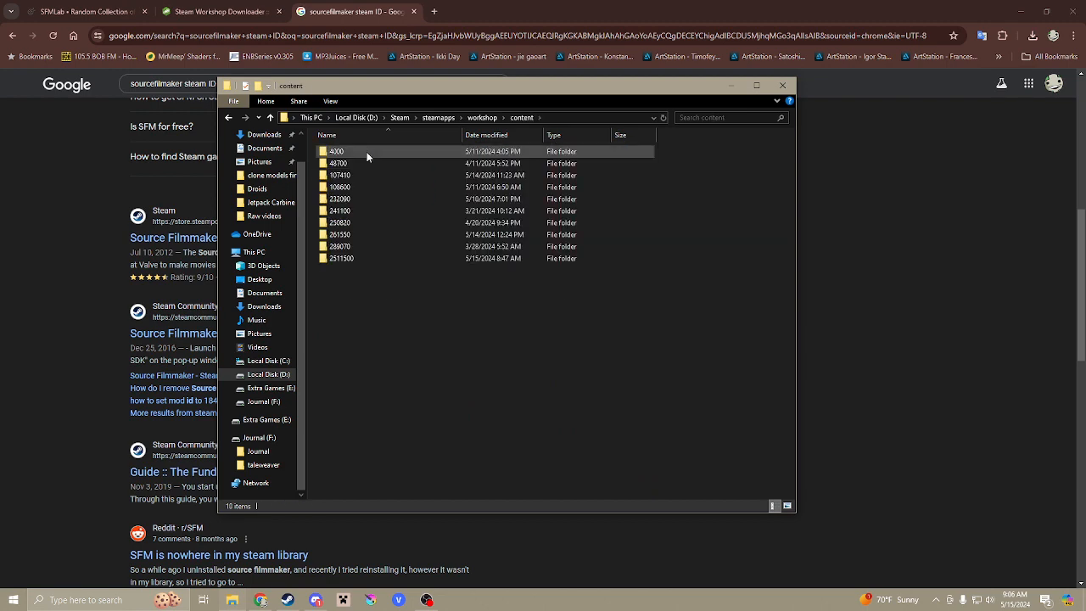
Retrace the path from Local Disk (D:) to Steam\steamapps\workshop\content and look inside its 107410 folder.
{"action": "left_click_drag", "start_coordinate": [483, 87], "coordinate": [728, 112]}
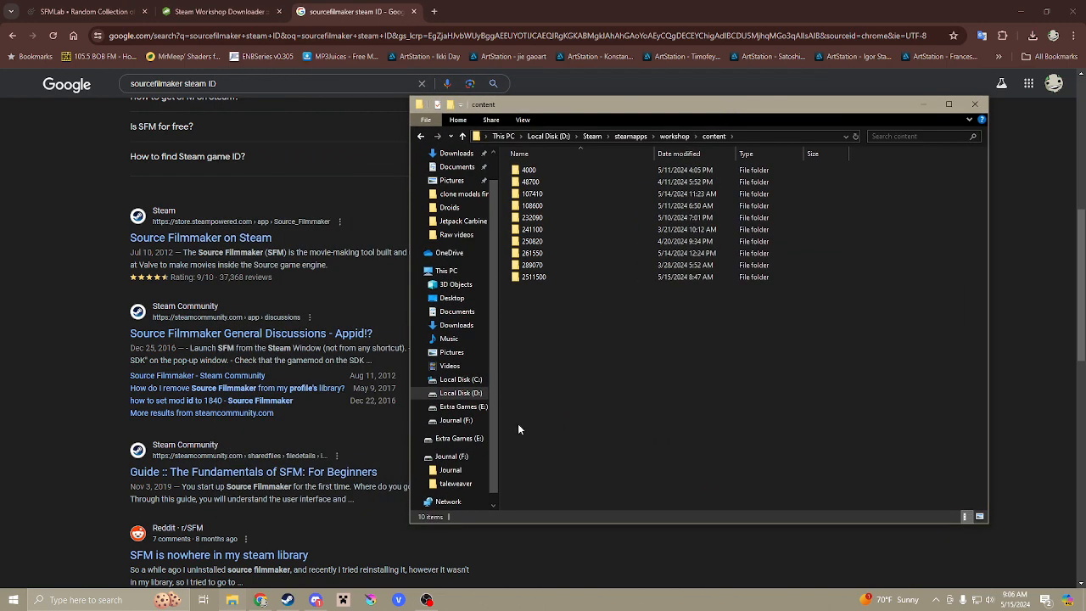
{"action": "left_click", "coordinate": [461, 392]}
{"action": "double_click", "coordinate": [561, 312]}
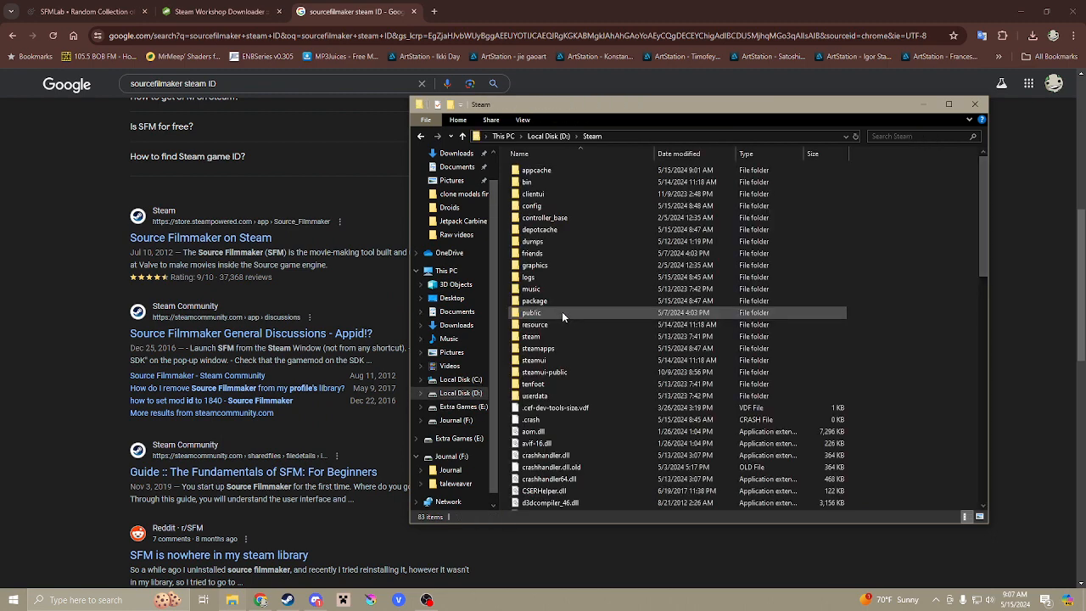
{"action": "double_click", "coordinate": [558, 348]}
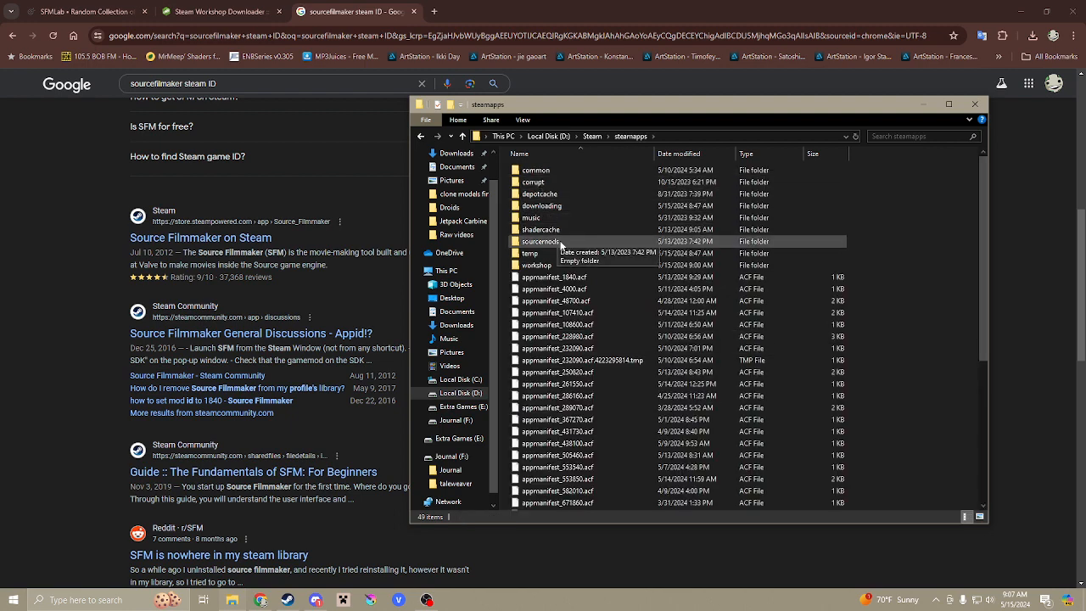
{"action": "double_click", "coordinate": [537, 264]}
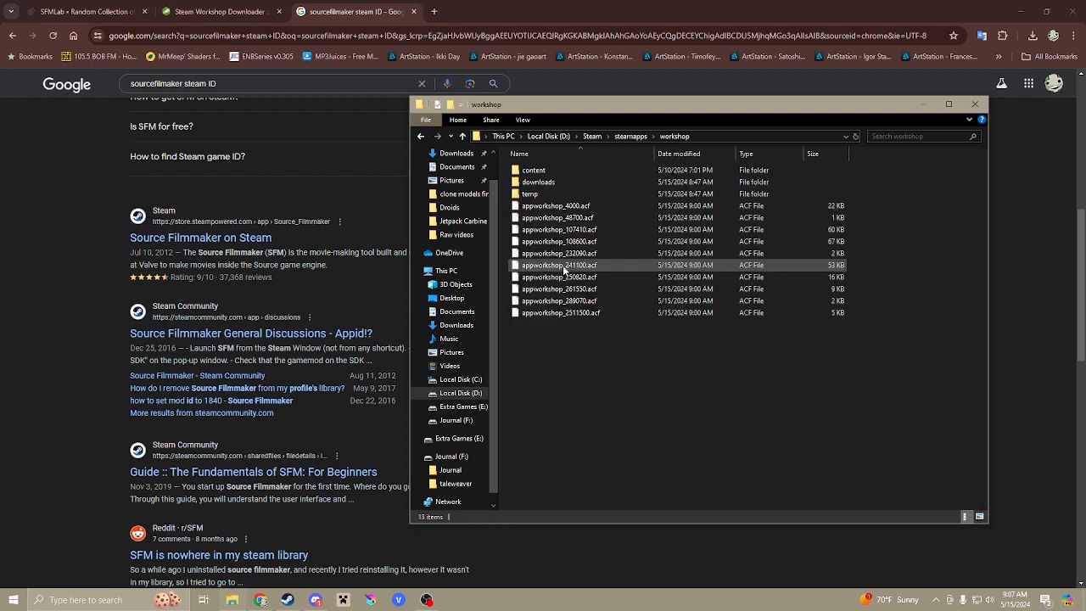
{"action": "double_click", "coordinate": [543, 171]}
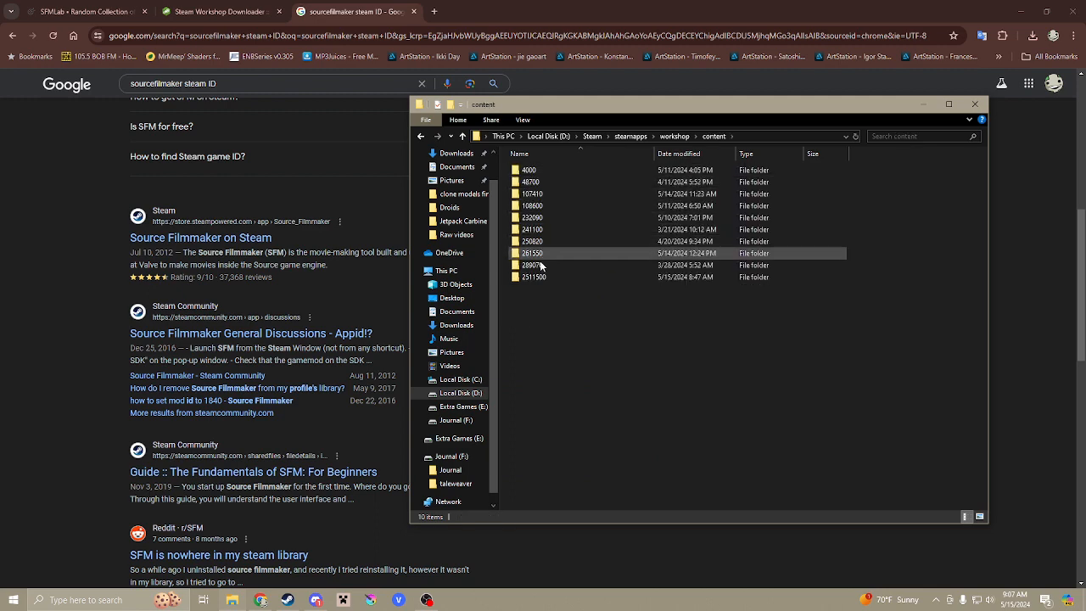
{"action": "double_click", "coordinate": [535, 194]}
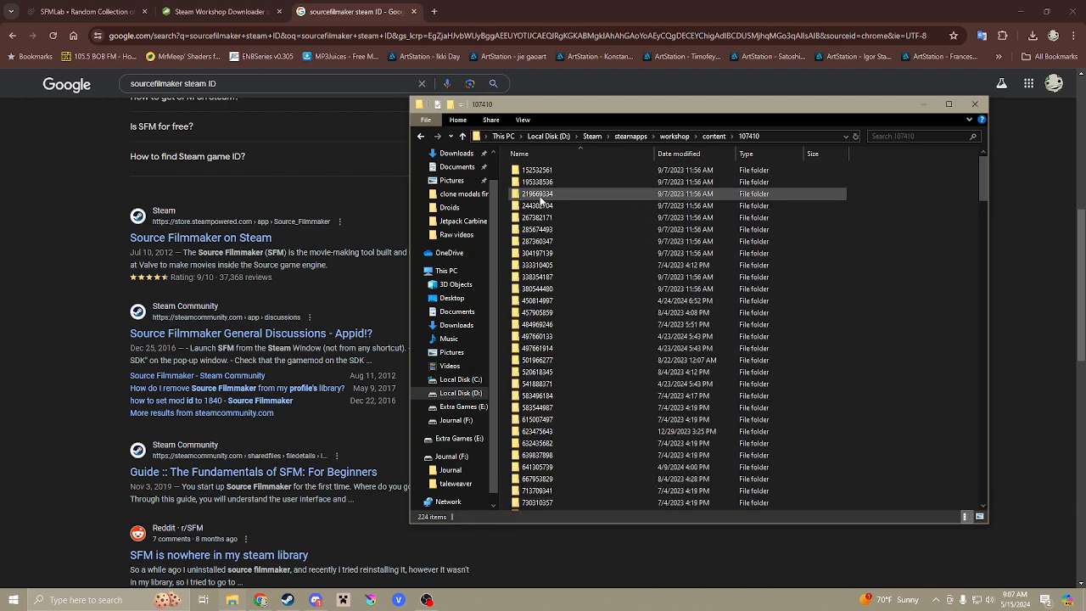
{"action": "left_click", "coordinate": [717, 137]}
Search Google for "sourcefilmaker steam workshop ID" and expand the answer to "How do I find my Steam Workshop ID?".
{"action": "scroll", "coordinate": [273, 221], "scroll_direction": "up", "scroll_amount": 5}
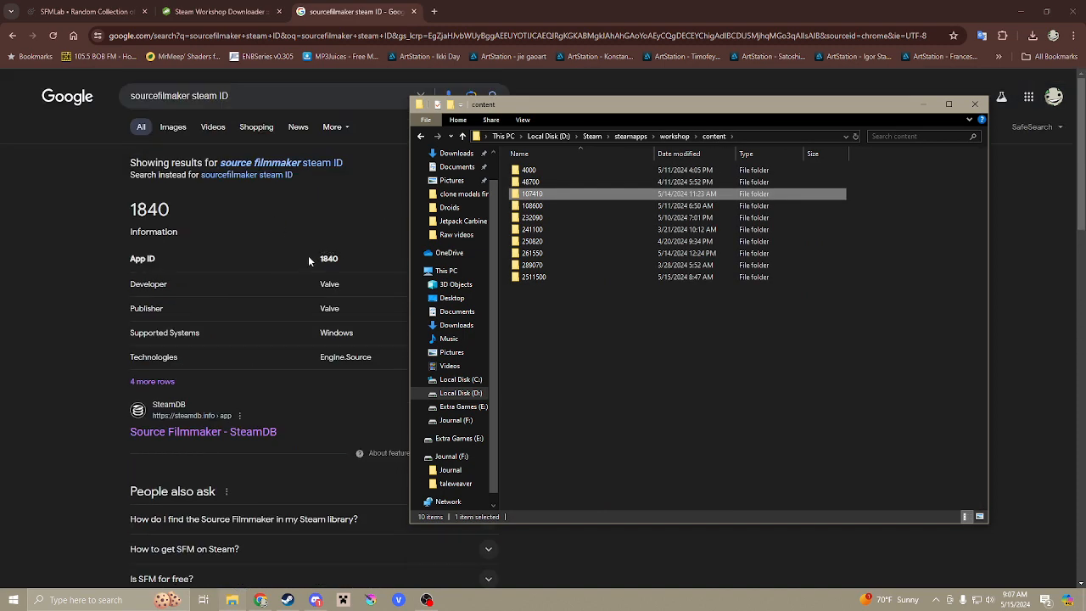
{"action": "left_click", "coordinate": [219, 96]}
{"action": "type", "text": "worksho"}
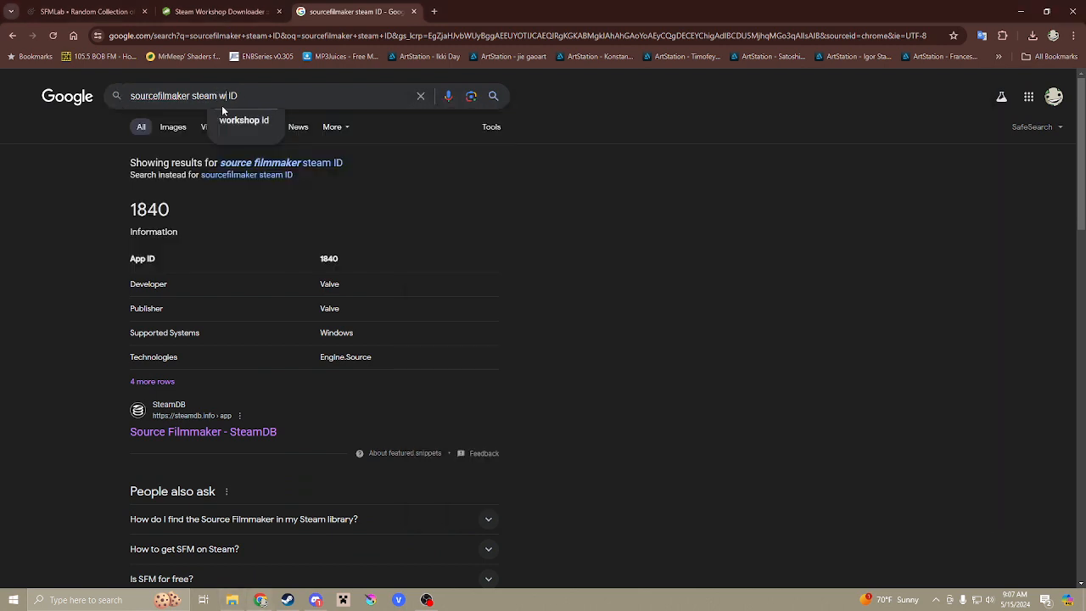
{"action": "type", "text": "p"}
{"action": "key", "text": "Return"}
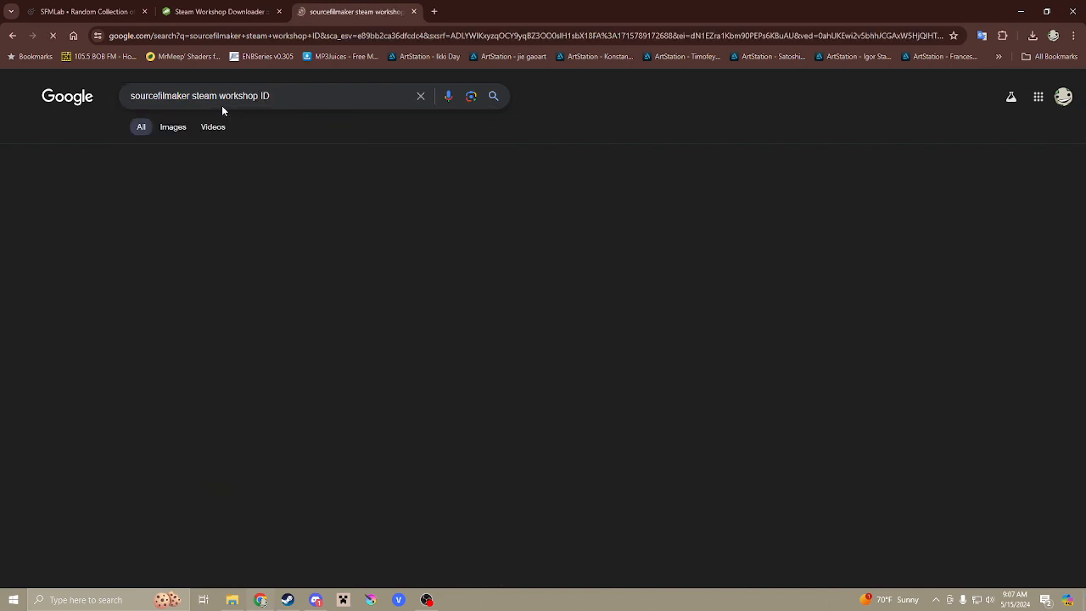
{"action": "scroll", "coordinate": [509, 220], "scroll_direction": "down", "scroll_amount": 3}
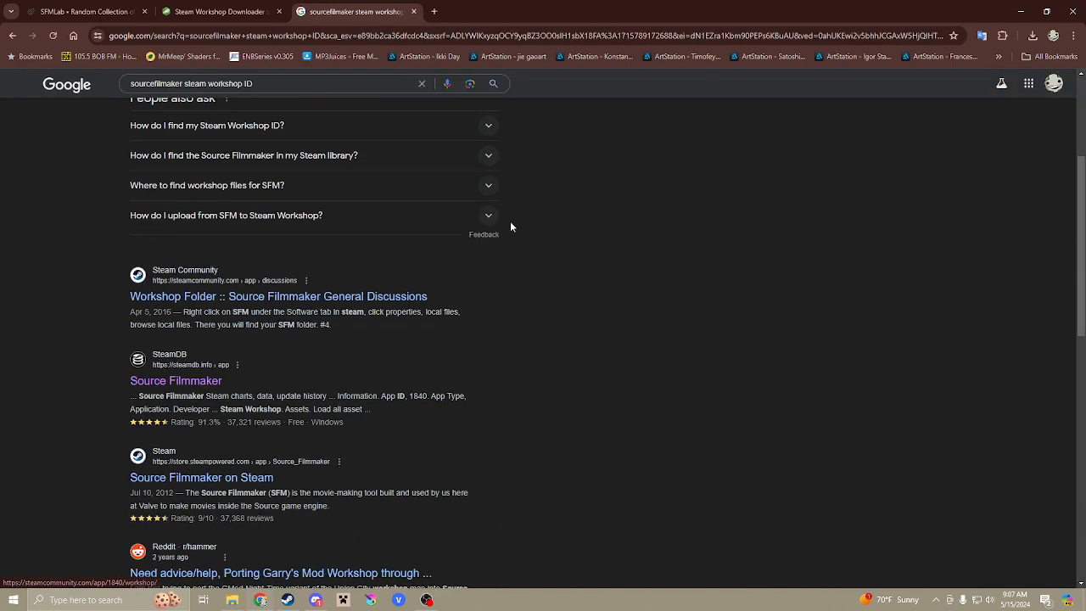
{"action": "scroll", "coordinate": [519, 221], "scroll_direction": "up", "scroll_amount": 2}
{"action": "left_click", "coordinate": [389, 289]}
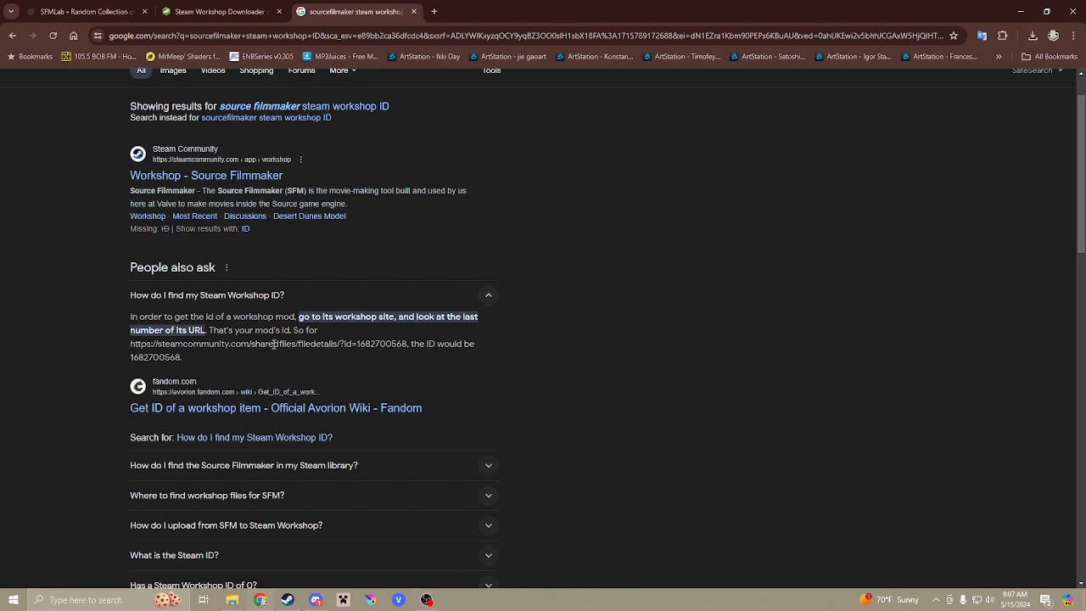
Bring back the workshop content folder and look through the search results for the ID matching one of its subfolders.
{"action": "left_click", "coordinate": [314, 574]}
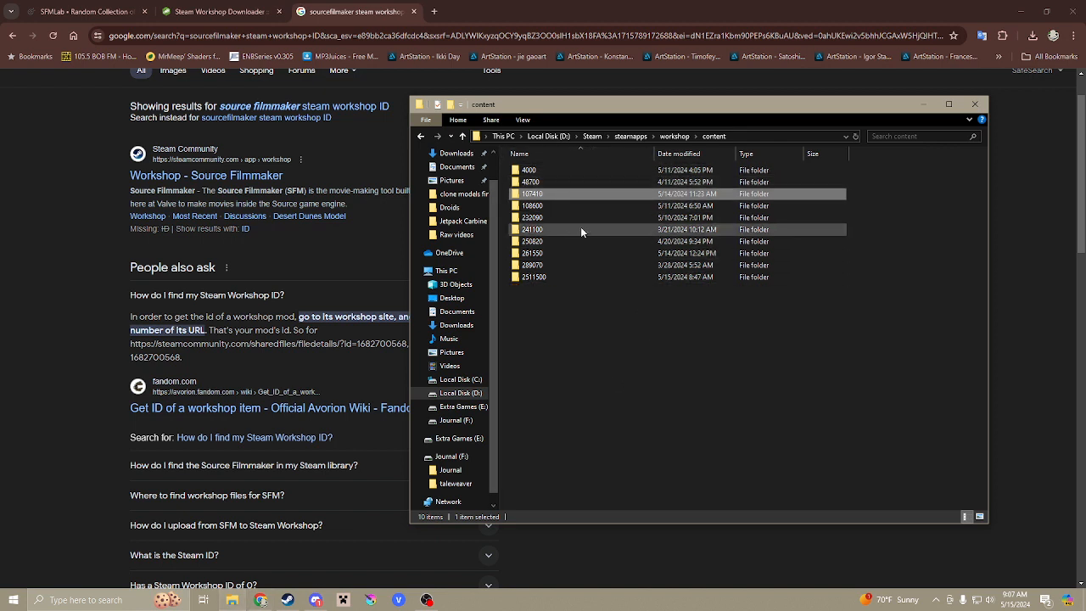
{"action": "mouse_move", "coordinate": [590, 229]}
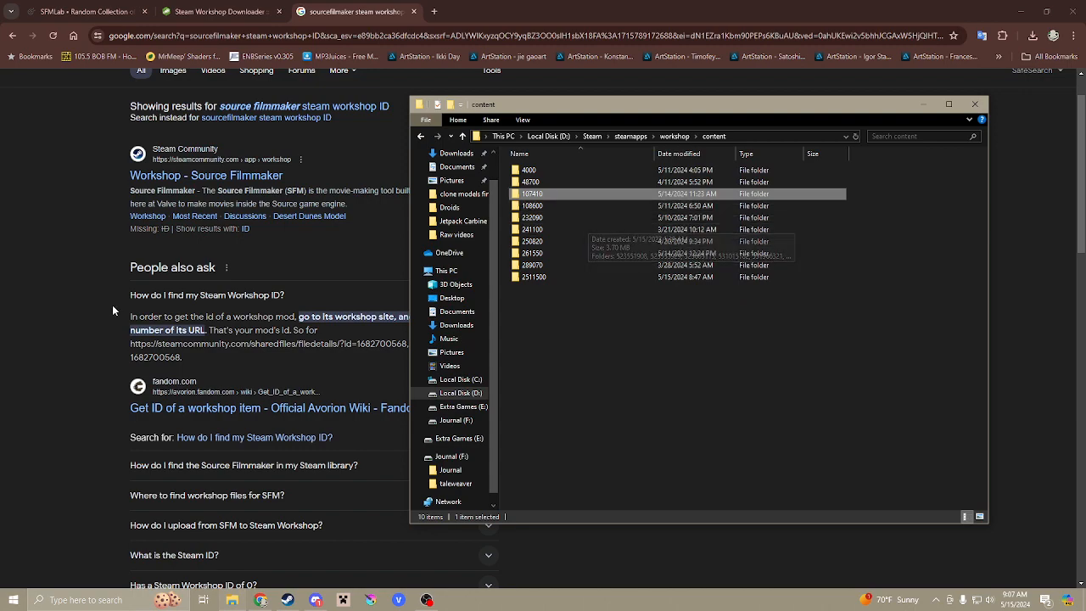
{"action": "scroll", "coordinate": [98, 300], "scroll_direction": "down", "scroll_amount": 7}
{"action": "scroll", "coordinate": [99, 300], "scroll_direction": "down", "scroll_amount": 4}
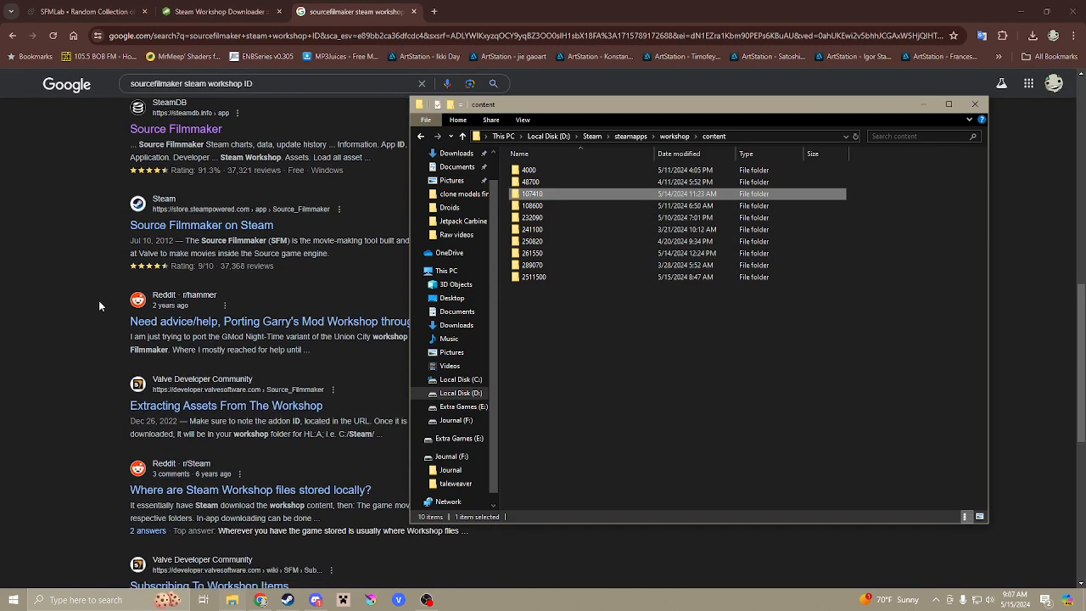
{"action": "scroll", "coordinate": [98, 300], "scroll_direction": "up", "scroll_amount": 5}
{"action": "scroll", "coordinate": [102, 296], "scroll_direction": "up", "scroll_amount": 2}
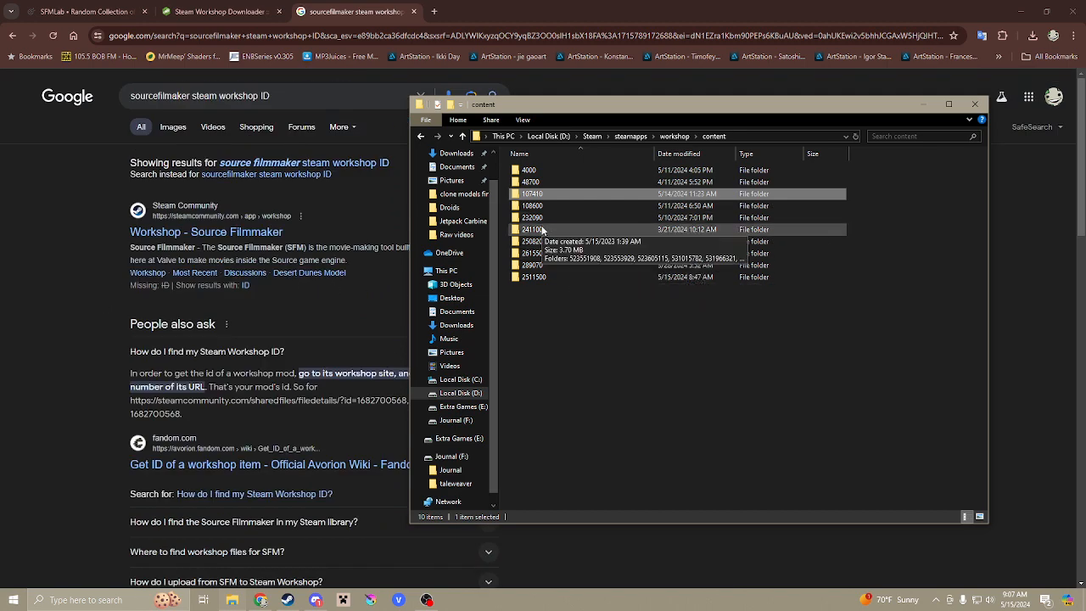
Return to the Steam Workshop Downloader page, and look through the 241100 folder inside the workshop content folder.
{"action": "left_click", "coordinate": [219, 12]}
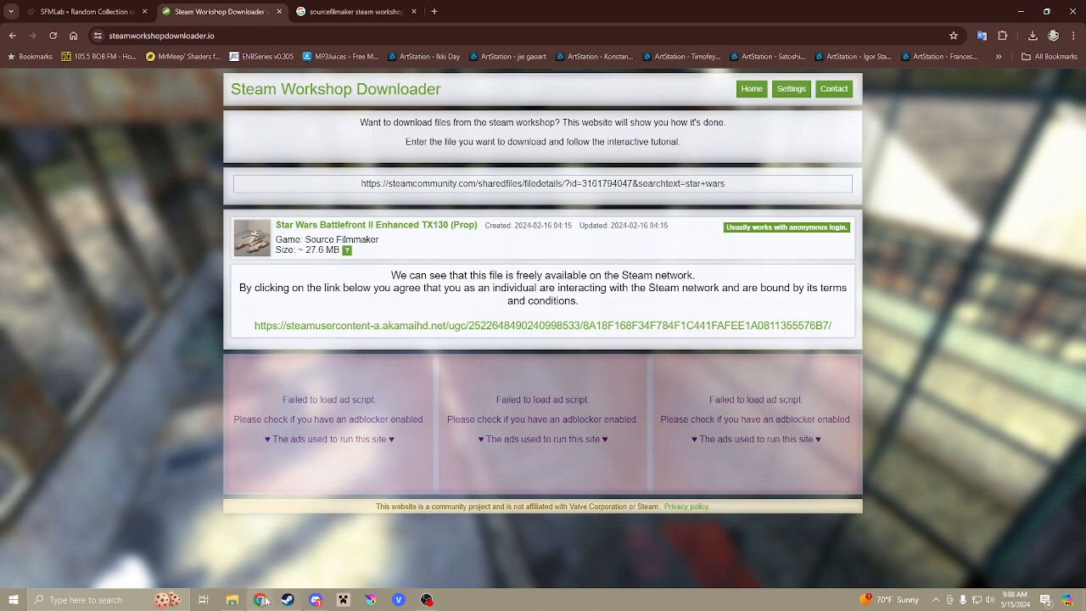
{"action": "left_click", "coordinate": [231, 600]}
{"action": "double_click", "coordinate": [573, 230]}
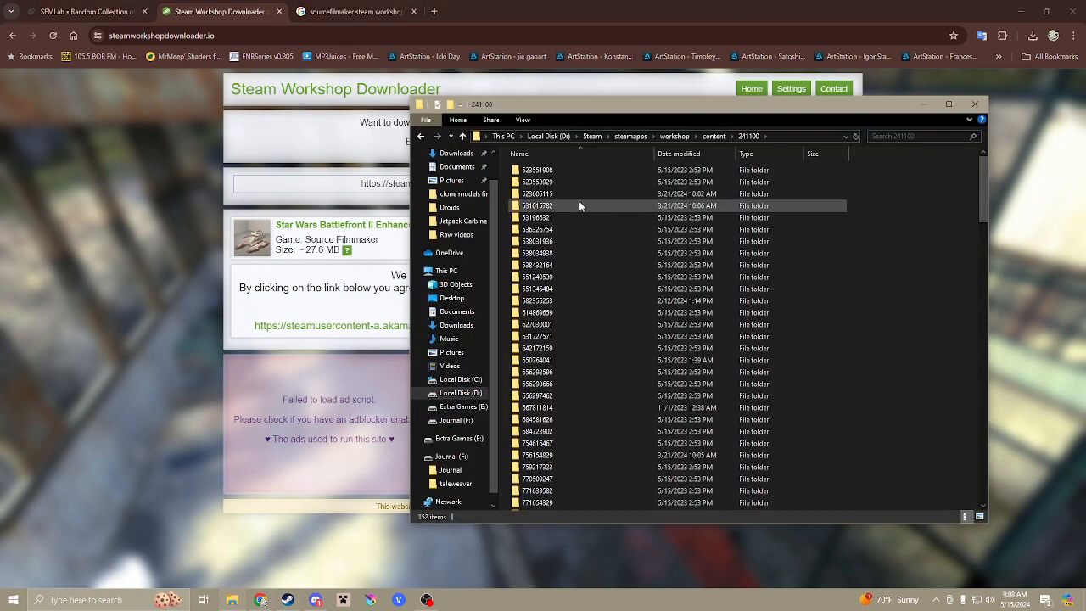
{"action": "scroll", "coordinate": [575, 246], "scroll_direction": "down", "scroll_amount": 5}
{"action": "scroll", "coordinate": [568, 326], "scroll_direction": "up", "scroll_amount": 10}
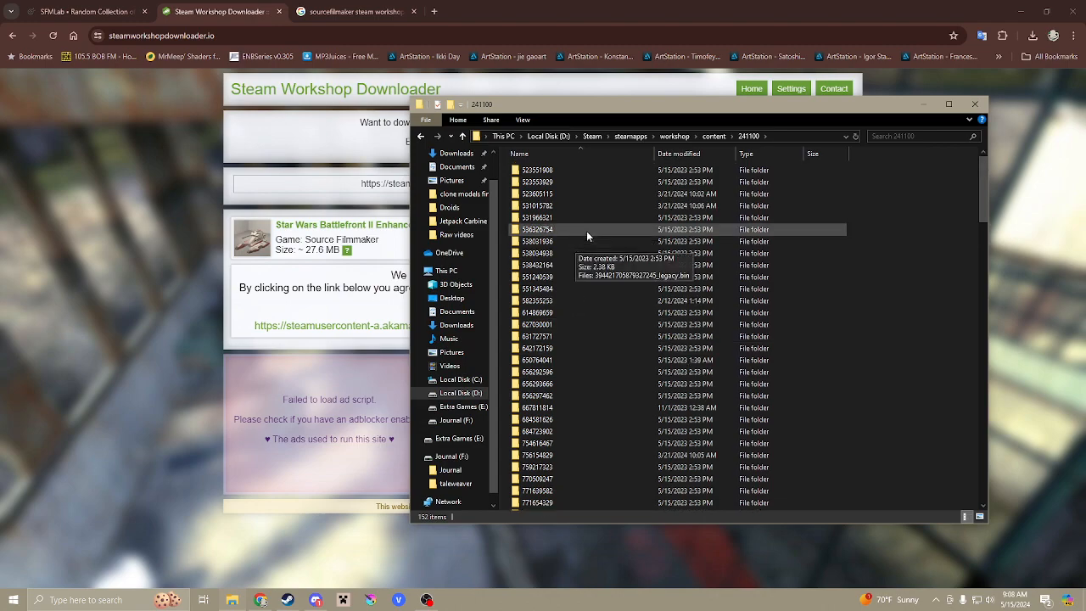
Reposition the File Explorer window over the downloader page and check the Downloads folder for the models archive.
{"action": "left_click_drag", "start_coordinate": [622, 110], "coordinate": [581, 211]}
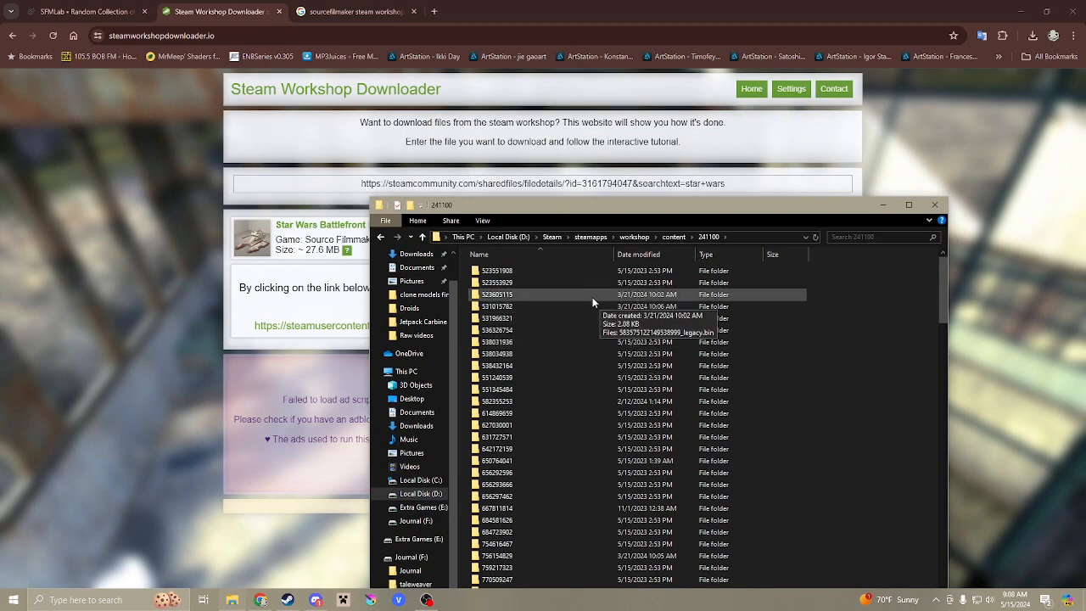
{"action": "scroll", "coordinate": [429, 288], "scroll_direction": "up", "scroll_amount": 1}
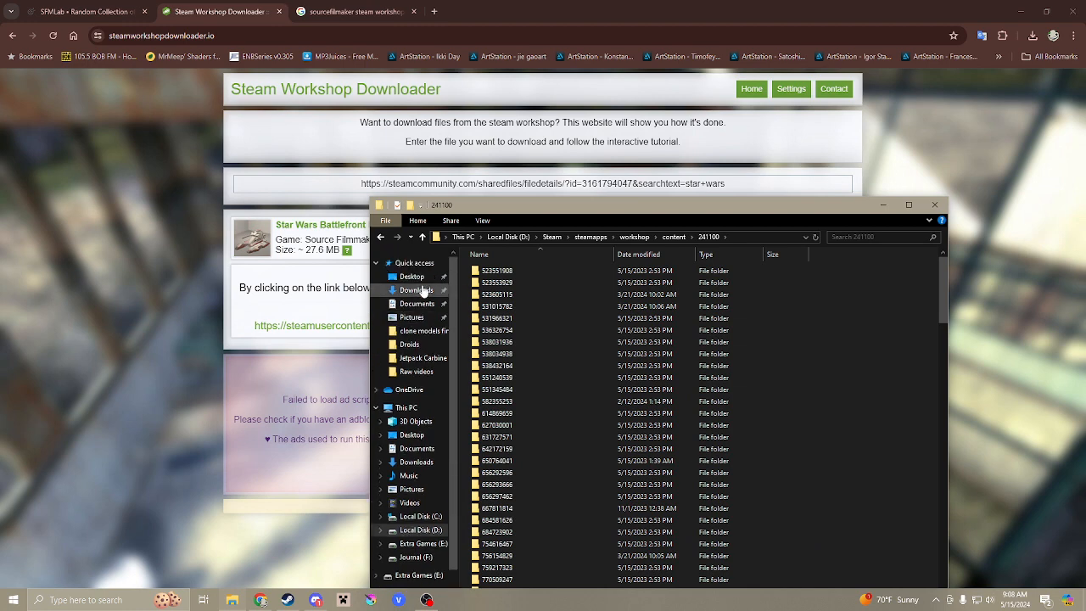
{"action": "left_click", "coordinate": [416, 289]}
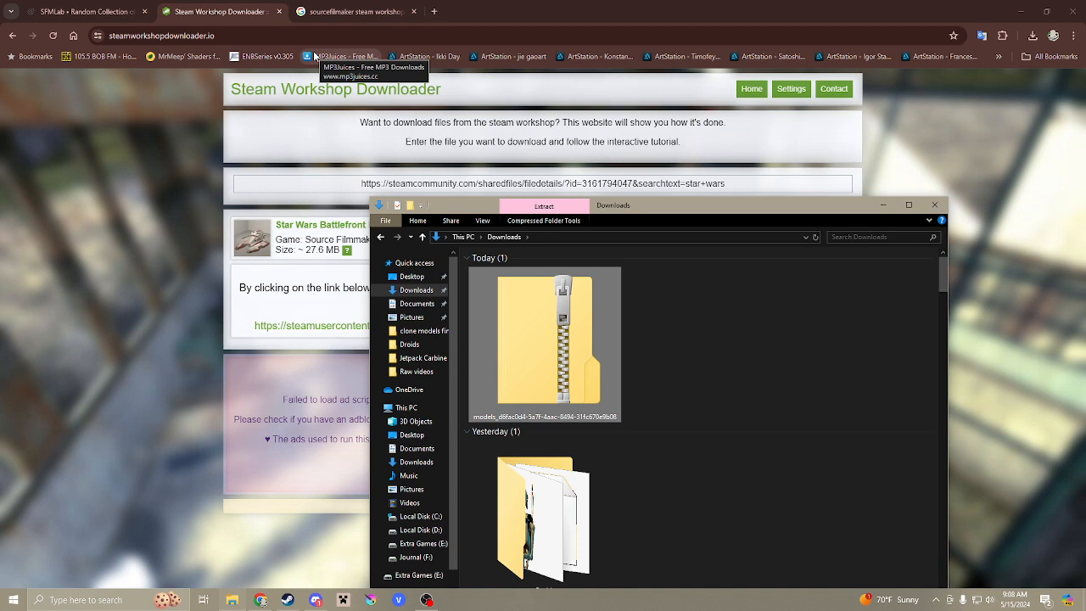
Clear the desktop by closing File Explorer and the browser and putting the Steam window away.
{"action": "left_click", "coordinate": [934, 206]}
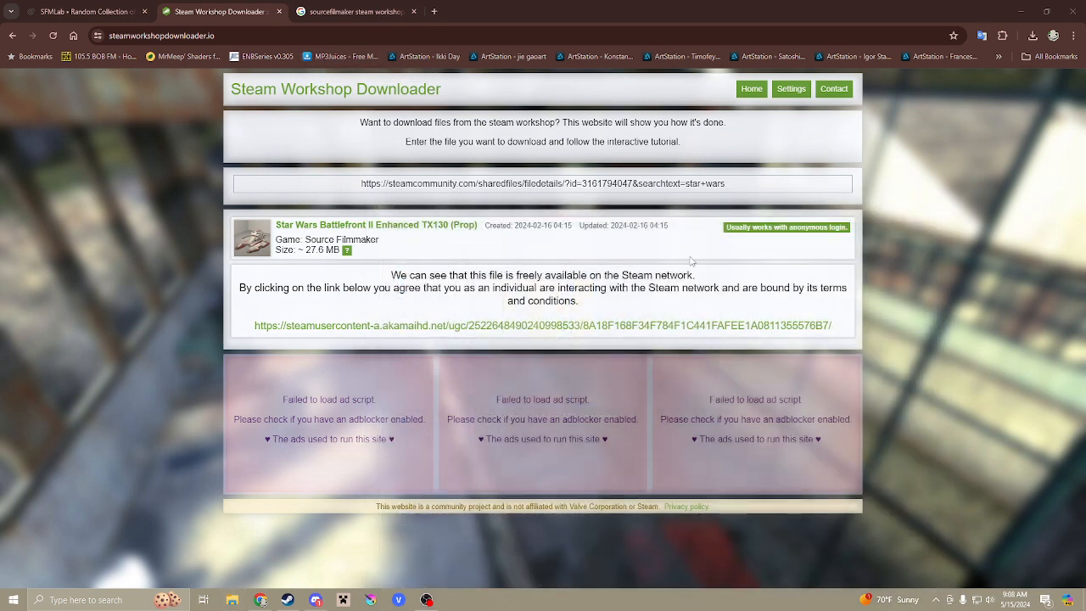
{"action": "left_click", "coordinate": [1072, 11]}
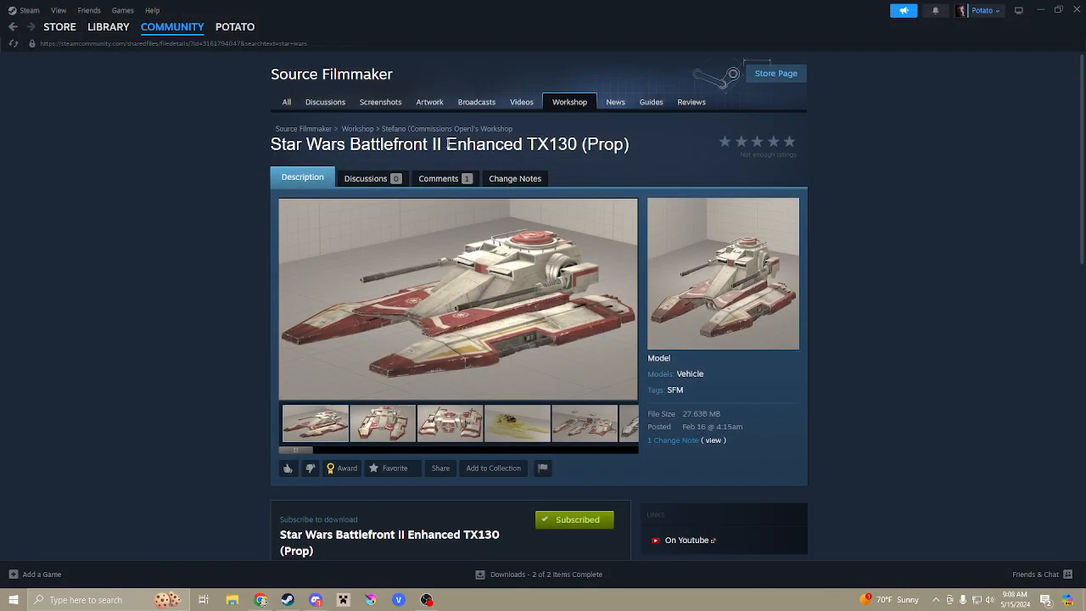
{"action": "left_click", "coordinate": [1032, 17]}
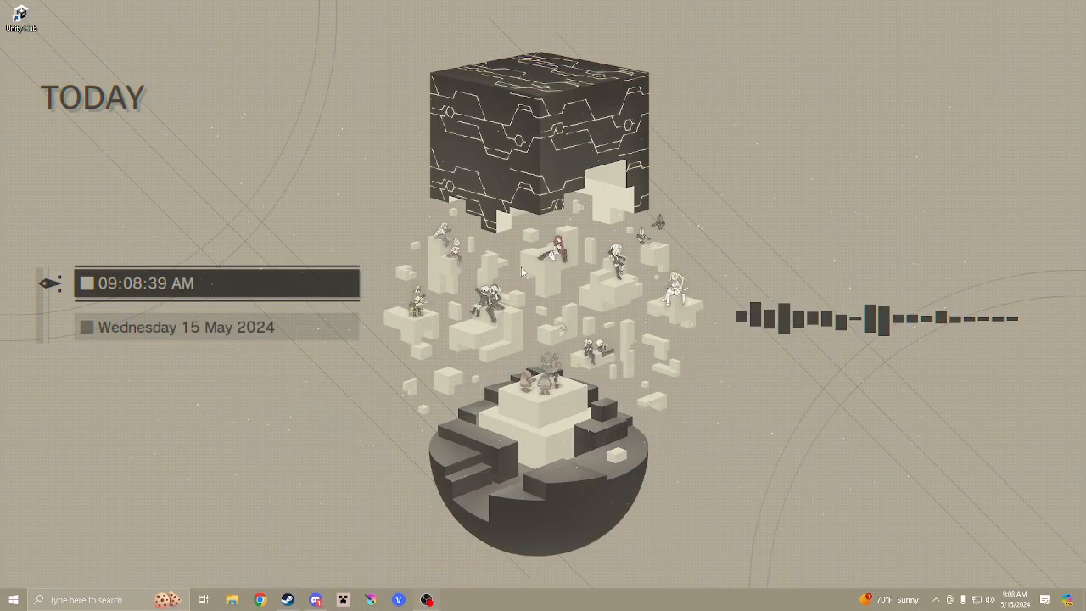
Open a maximized File Explorer window at Downloads and open today's models zip in the 7-Zip archive viewer.
{"action": "left_click", "coordinate": [232, 600]}
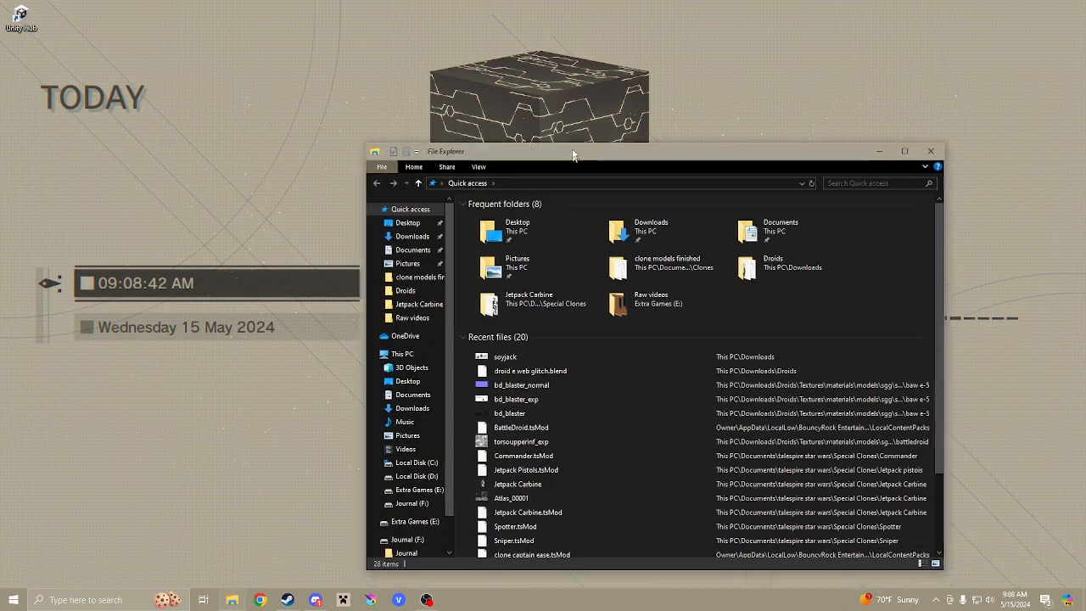
{"action": "left_click_drag", "start_coordinate": [572, 155], "coordinate": [500, 4]}
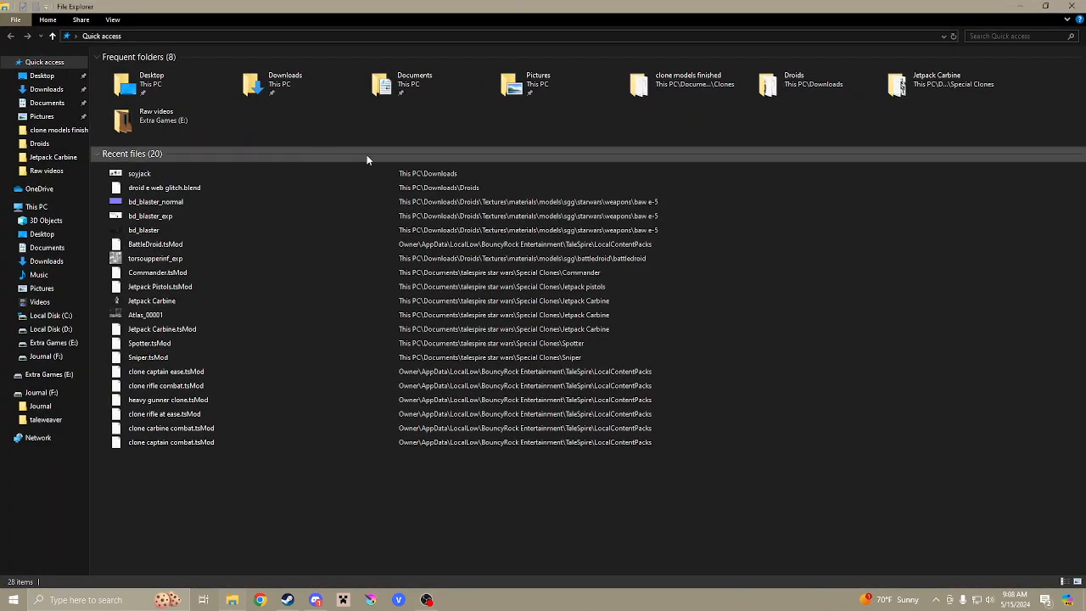
{"action": "left_click", "coordinate": [47, 89]}
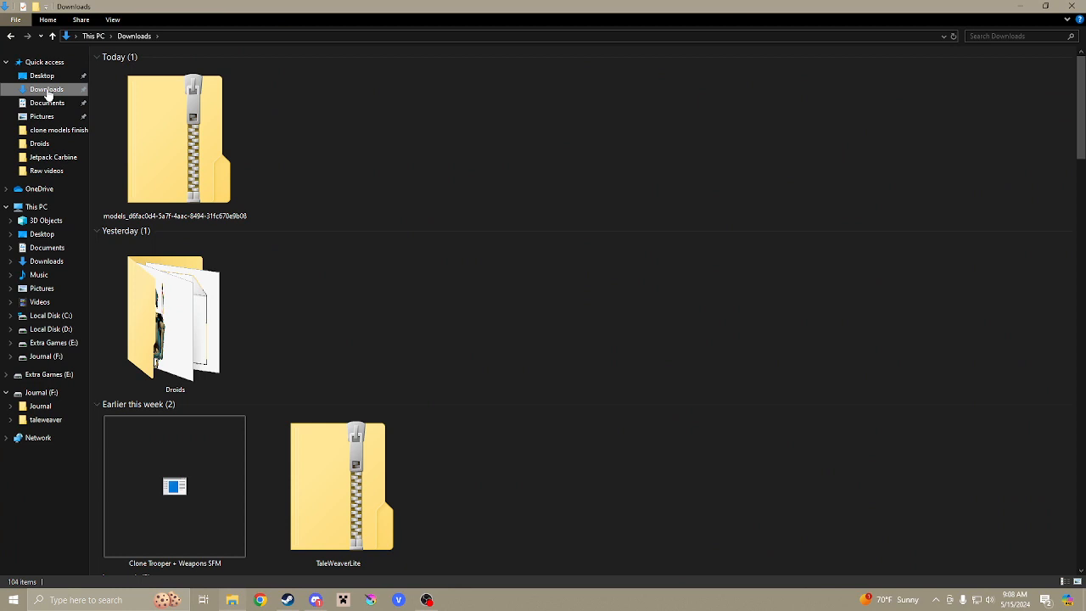
{"action": "right_click", "coordinate": [172, 132]}
{"action": "mouse_move", "coordinate": [224, 194]}
{"action": "left_click", "coordinate": [368, 193]}
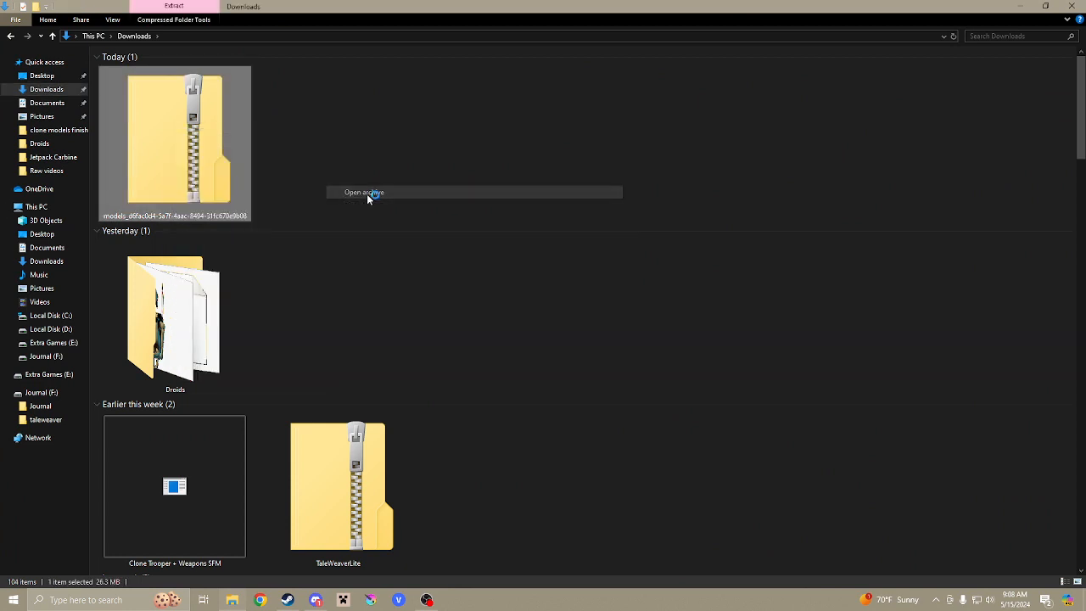
Create a new folder named "Clone tank" in Downloads.
{"action": "left_click", "coordinate": [371, 149]}
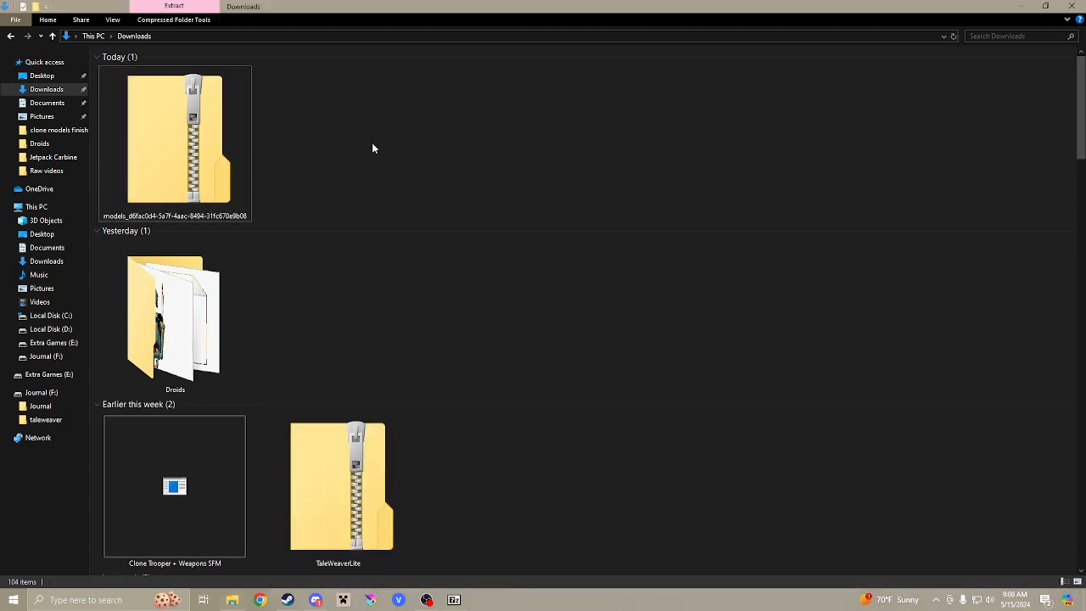
{"action": "right_click", "coordinate": [371, 149]}
{"action": "mouse_move", "coordinate": [434, 322]}
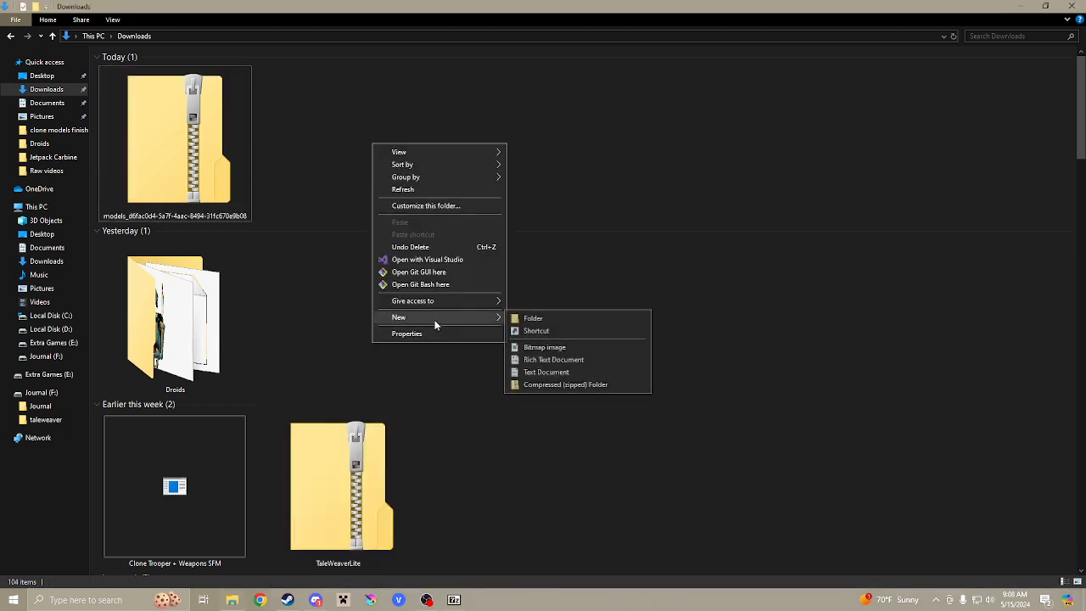
{"action": "left_click", "coordinate": [521, 317]}
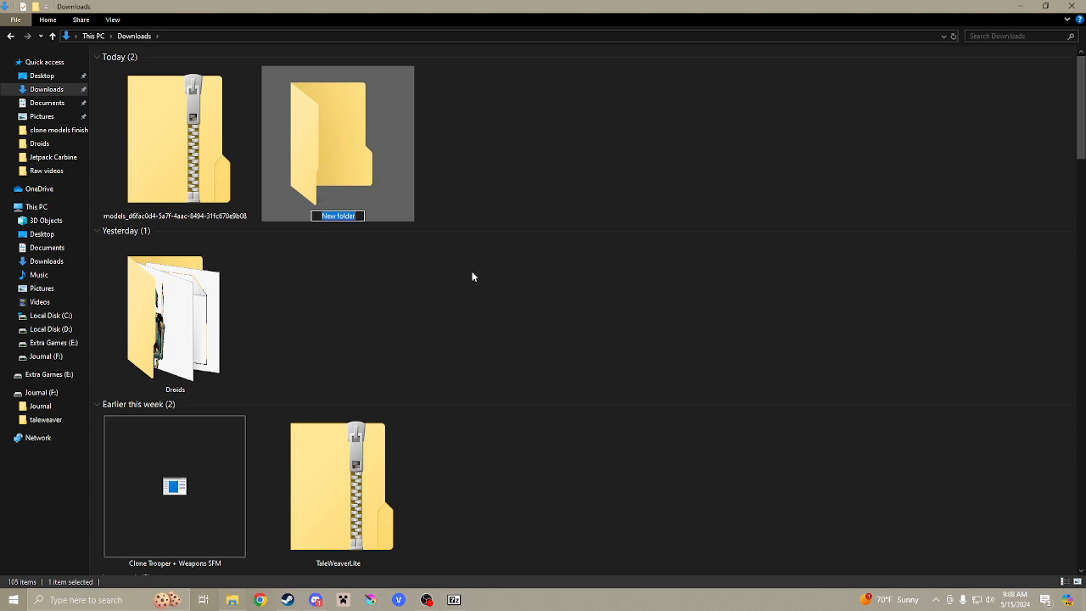
{"action": "key", "text": "BackSpace"}
{"action": "type", "text": "Clone tank"}
{"action": "key", "text": "Return"}
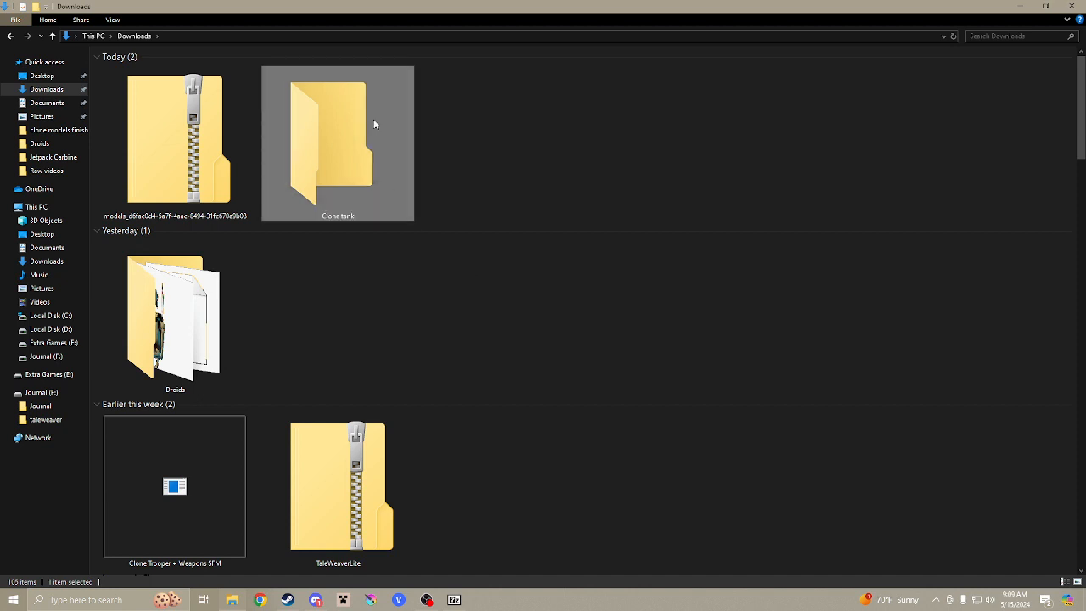
Extract the materials and models folders from the open archive into the Clone tank folder.
{"action": "double_click", "coordinate": [402, 191]}
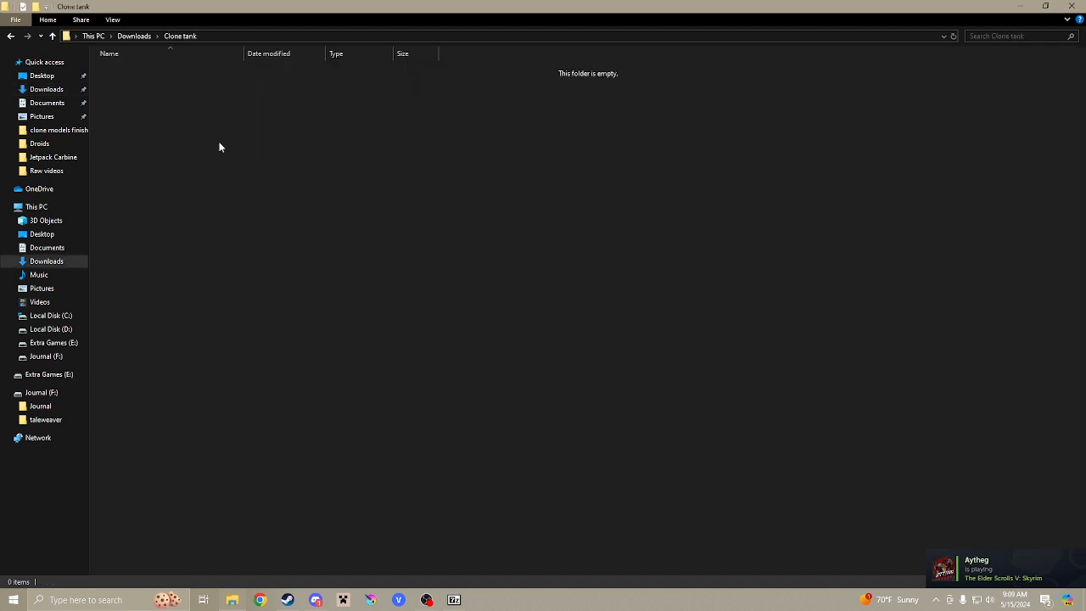
{"action": "left_click", "coordinate": [453, 600]}
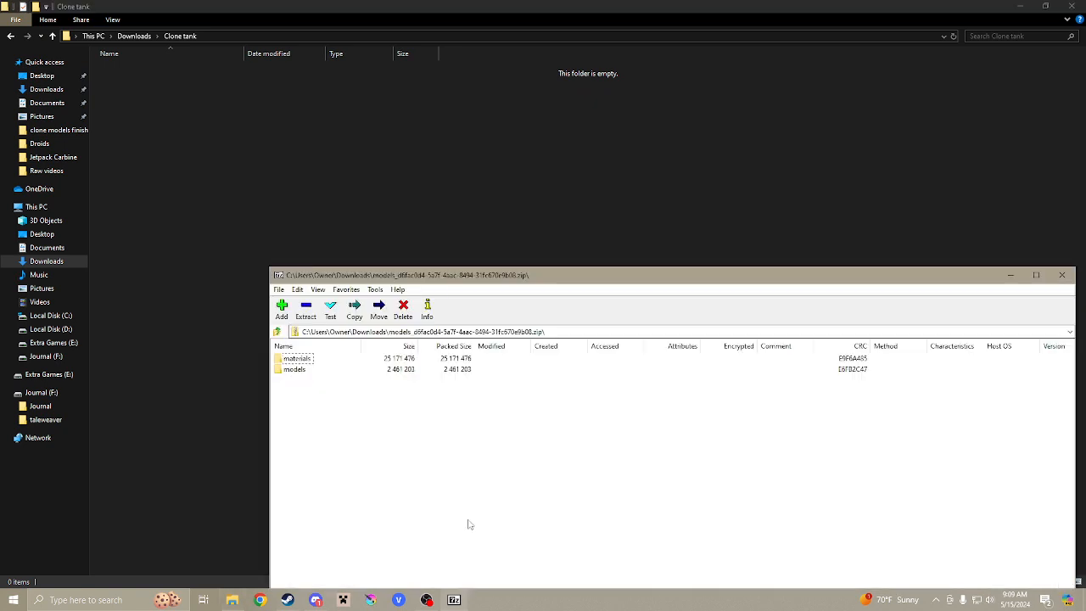
{"action": "left_click_drag", "start_coordinate": [413, 412], "coordinate": [303, 363]}
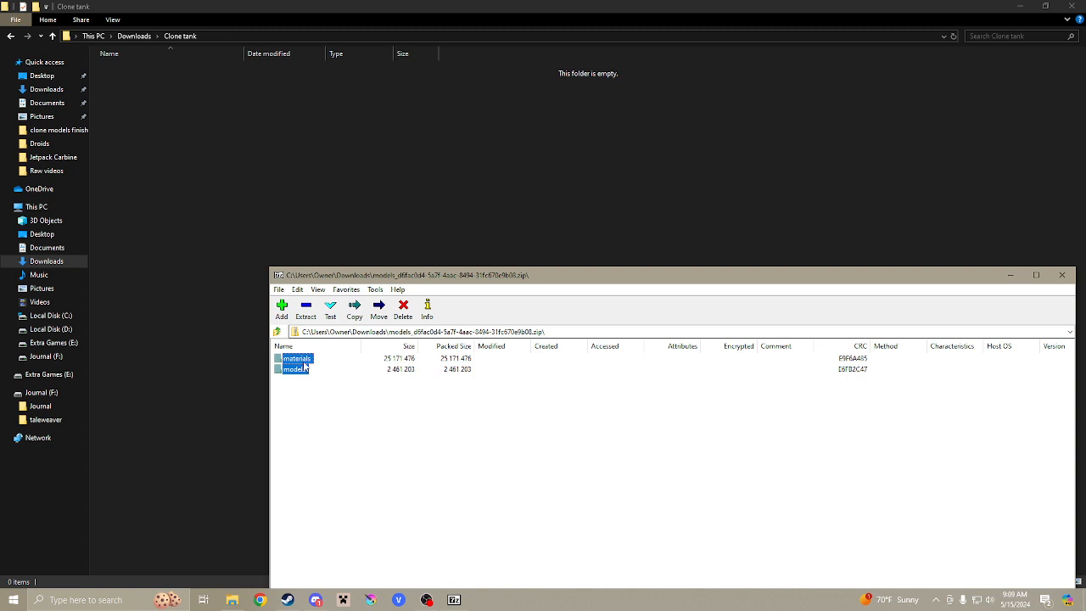
{"action": "left_click_drag", "start_coordinate": [304, 366], "coordinate": [228, 136]}
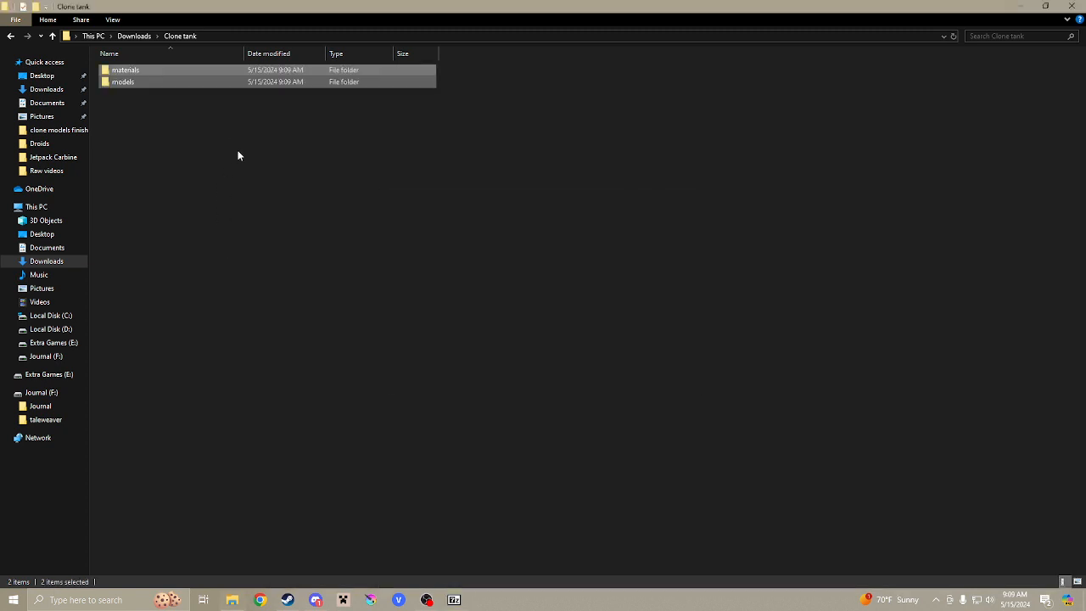
Open the extracted materials\models\starwarsbattlefrontii\vehicles\tx130 folder and examine its texture files.
{"action": "double_click", "coordinate": [119, 72]}
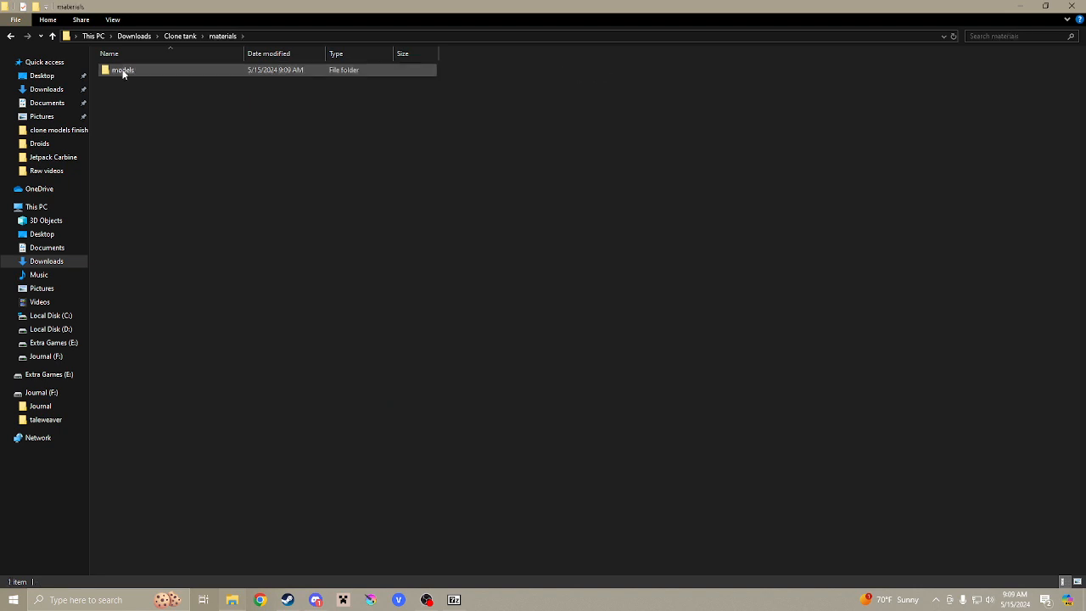
{"action": "double_click", "coordinate": [123, 73]}
{"action": "double_click", "coordinate": [122, 72]}
{"action": "double_click", "coordinate": [125, 71]}
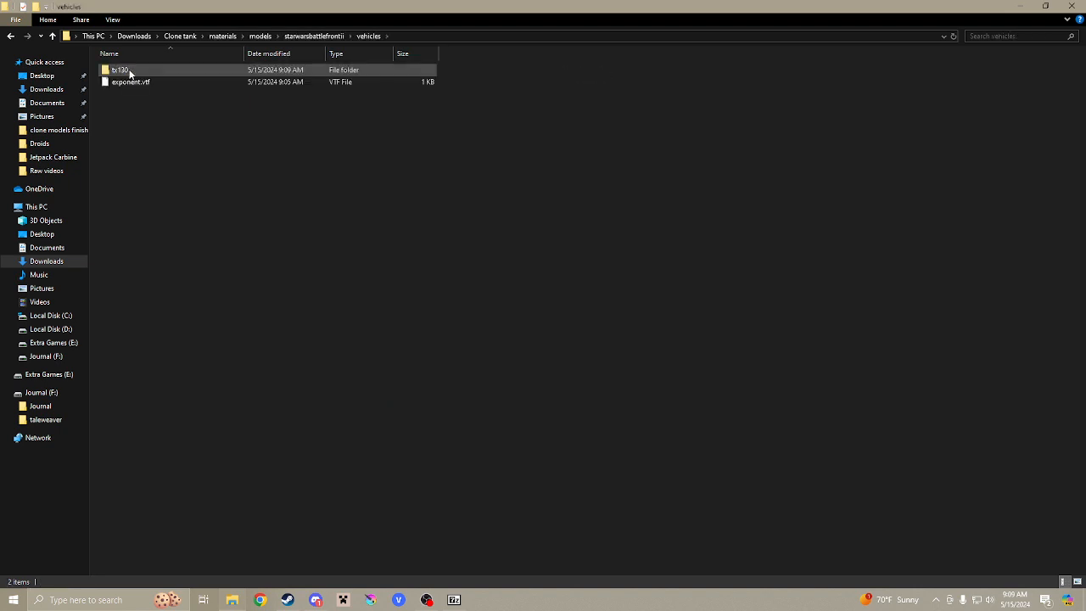
{"action": "left_click", "coordinate": [129, 75]}
{"action": "double_click", "coordinate": [129, 73]}
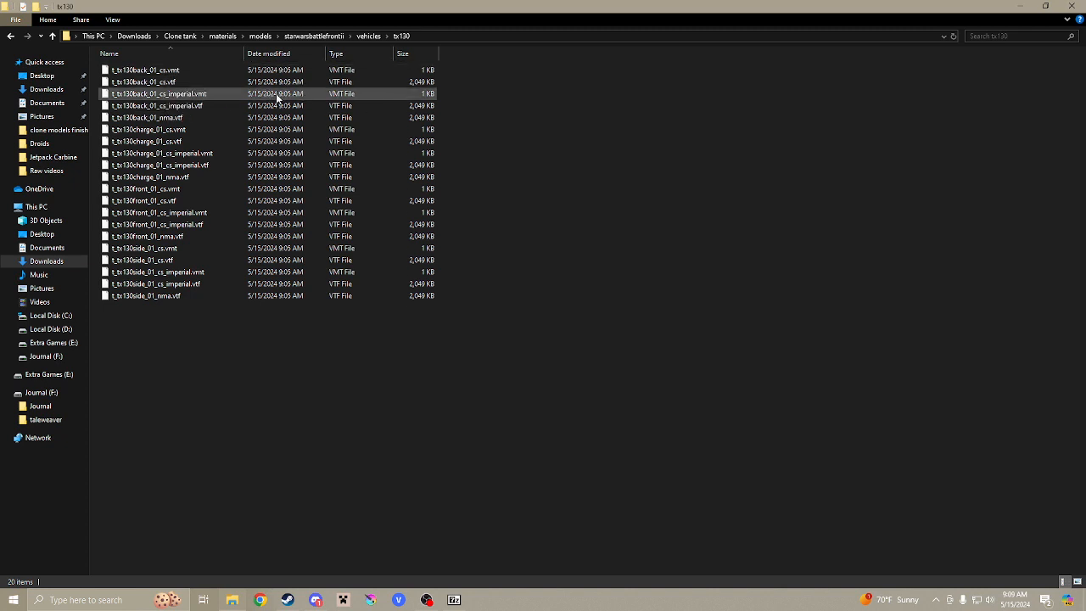
Open the Talespire folder on the Extra Games (E:) drive.
{"action": "left_click", "coordinate": [46, 375]}
{"action": "left_click", "coordinate": [143, 288]}
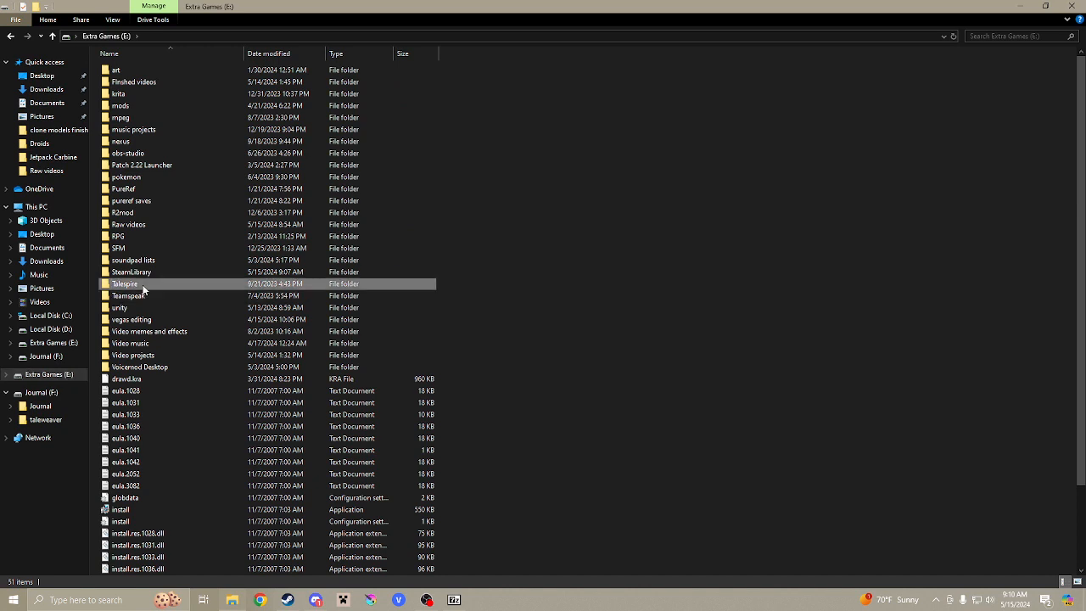
{"action": "double_click", "coordinate": [143, 288]}
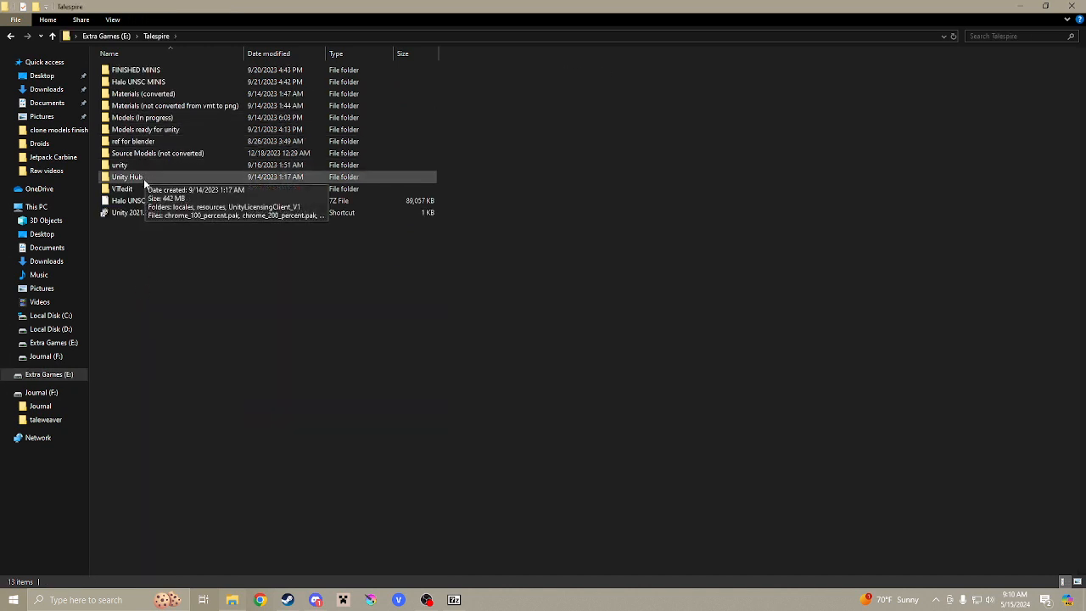
Launch VTFEdit from the x64 folder inside the VTFedit folder.
{"action": "double_click", "coordinate": [141, 187]}
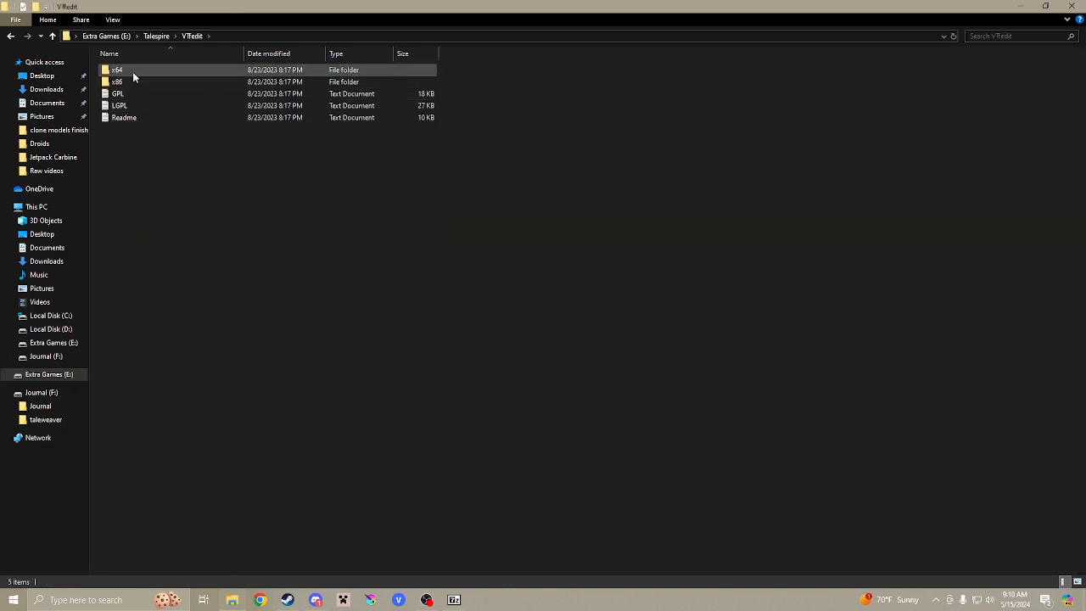
{"action": "double_click", "coordinate": [132, 75]}
{"action": "left_click", "coordinate": [141, 94]}
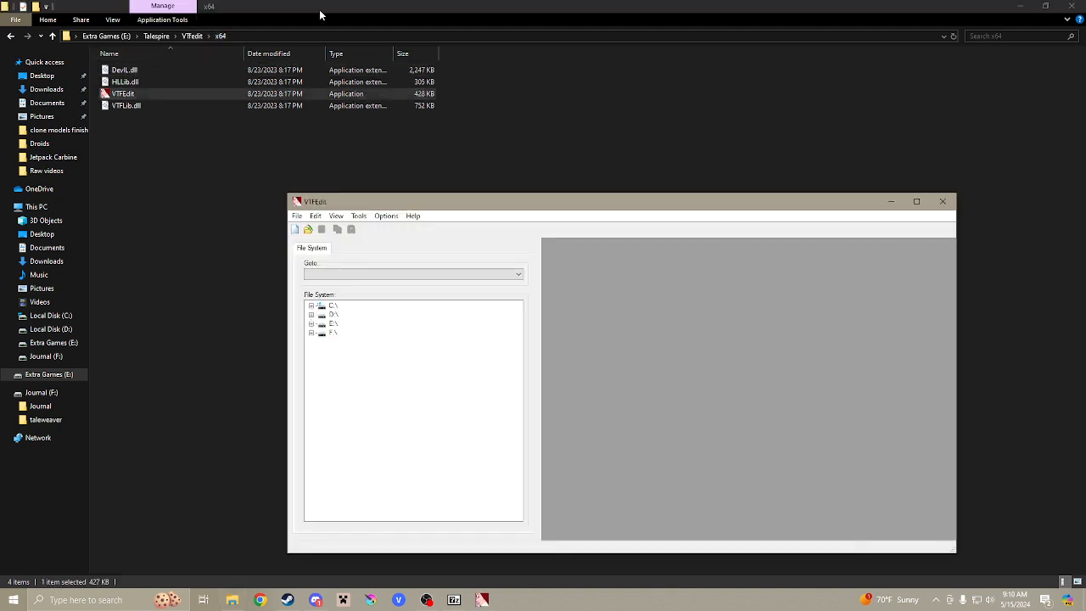
Open the Clone tank folder in Downloads, bring VTFEdit back in front of it, and close the 7-Zip window.
{"action": "mouse_move", "coordinate": [321, 16]}
{"action": "left_mouse_down"}
{"action": "mouse_move", "coordinate": [322, 56]}
{"action": "mouse_move", "coordinate": [330, 10]}
{"action": "left_mouse_up"}
{"action": "left_click", "coordinate": [42, 89]}
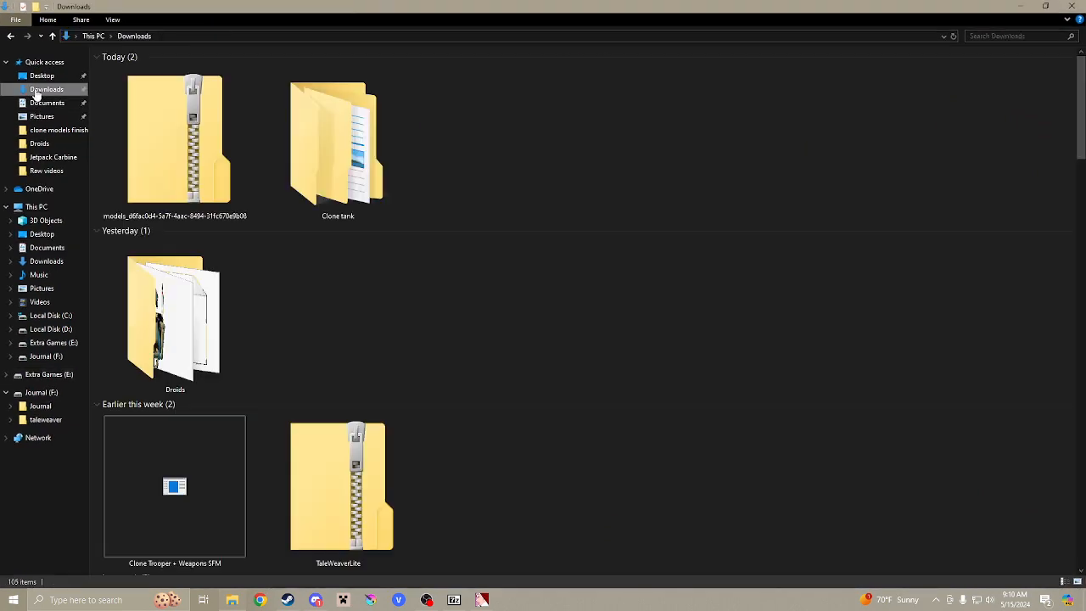
{"action": "double_click", "coordinate": [346, 174]}
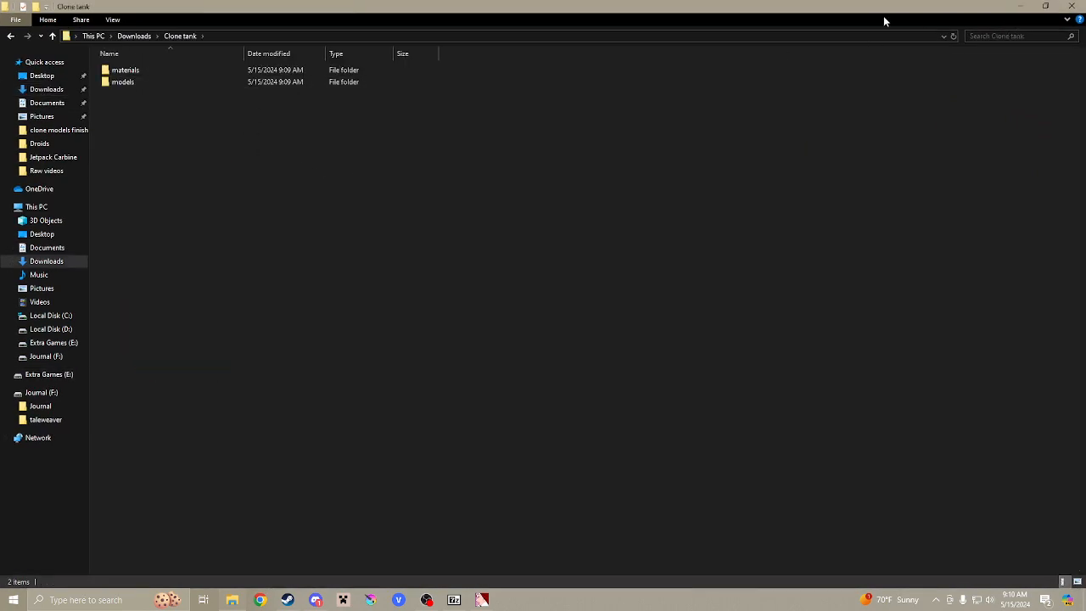
{"action": "left_click_drag", "start_coordinate": [853, 14], "coordinate": [606, 5]}
{"action": "left_click", "coordinate": [482, 599]}
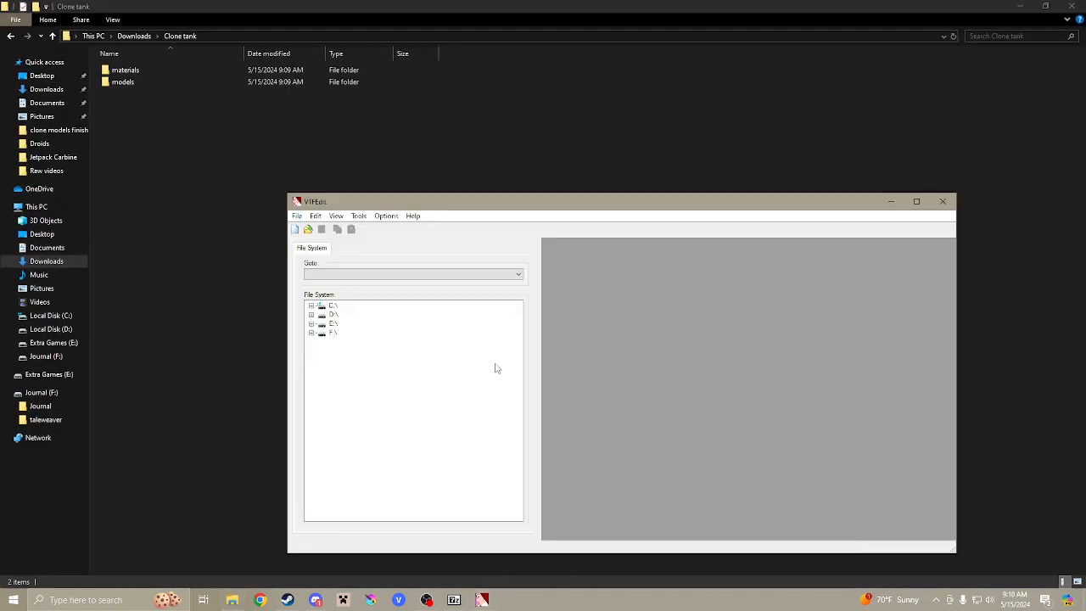
{"action": "right_click", "coordinate": [455, 602]}
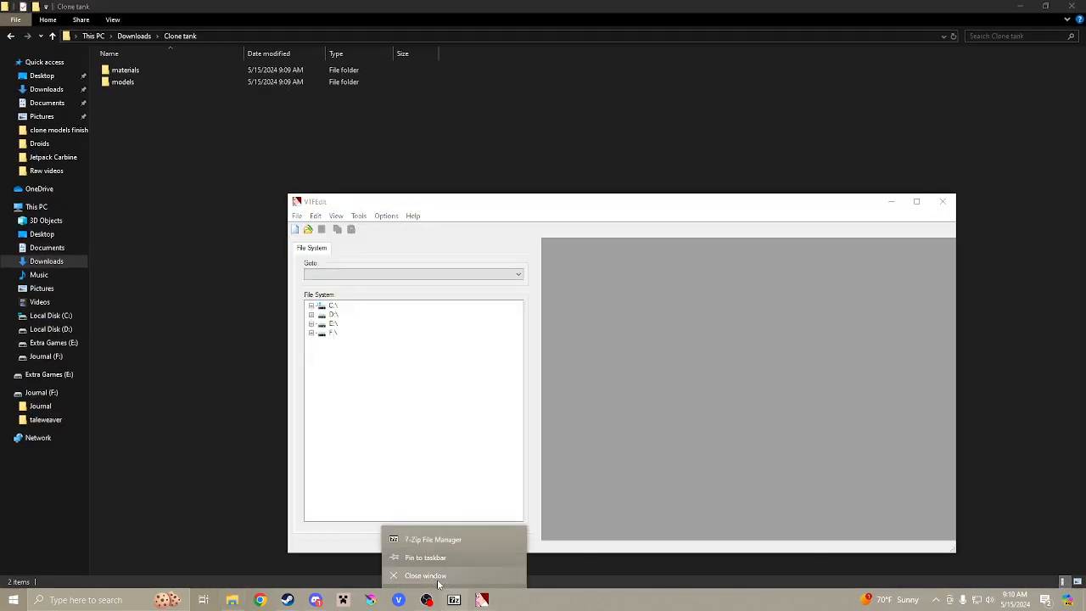
{"action": "left_click", "coordinate": [439, 584]}
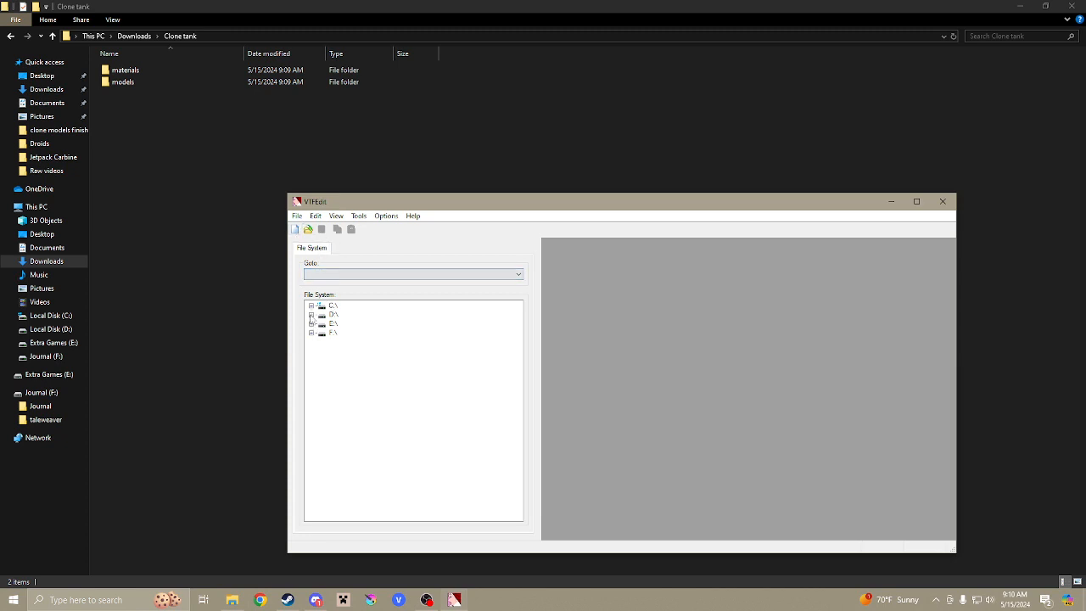
Browse VTFEdit's file tree to C:\Users\Owner\Downloads\Clone tank and select its materials folder.
{"action": "left_click", "coordinate": [310, 305]}
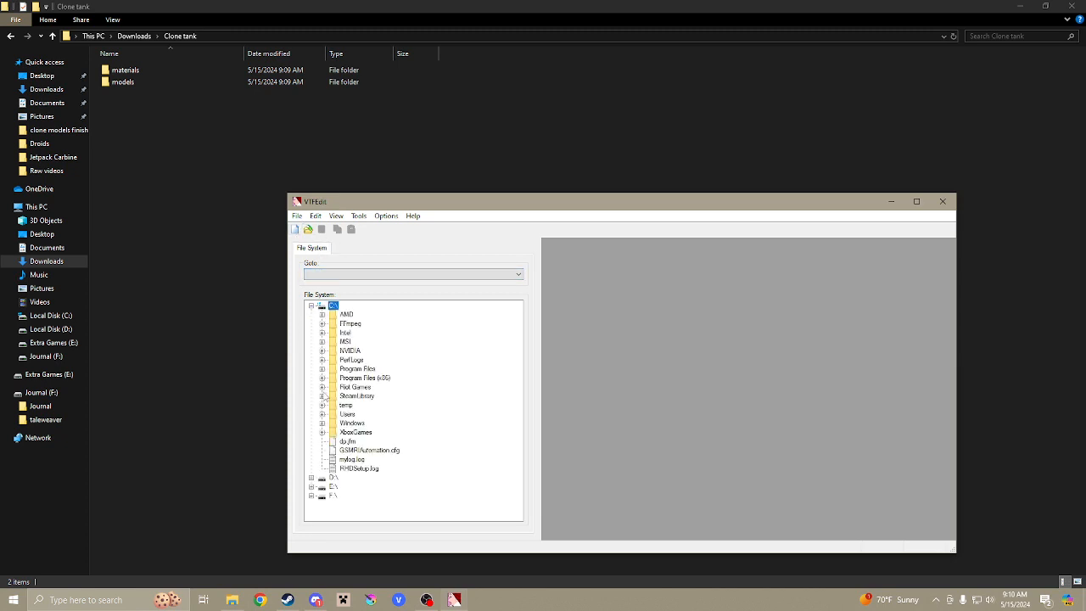
{"action": "left_click", "coordinate": [322, 414]}
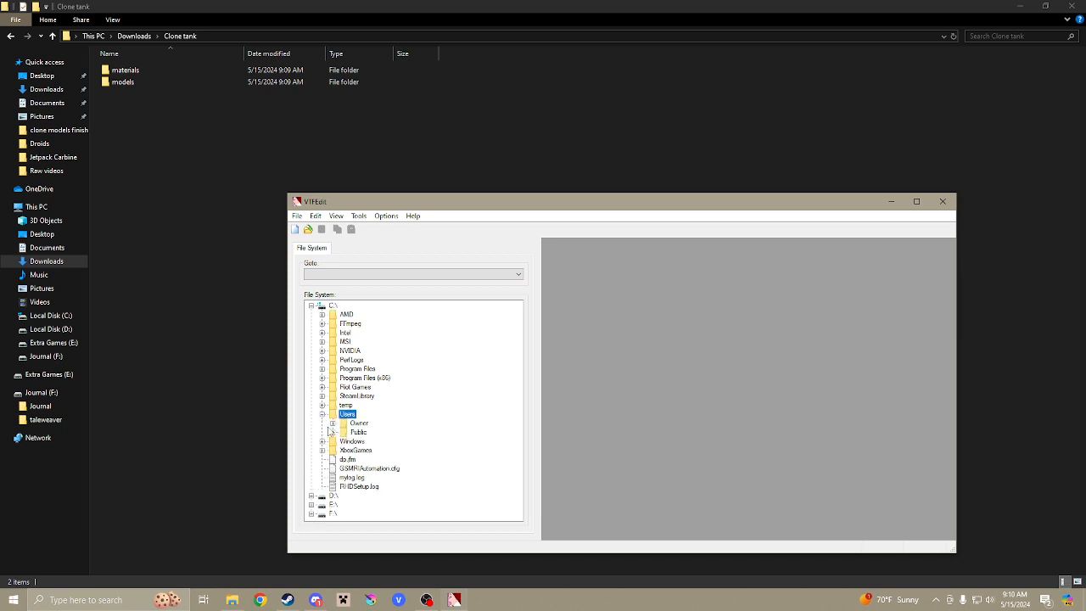
{"action": "left_click", "coordinate": [332, 432]}
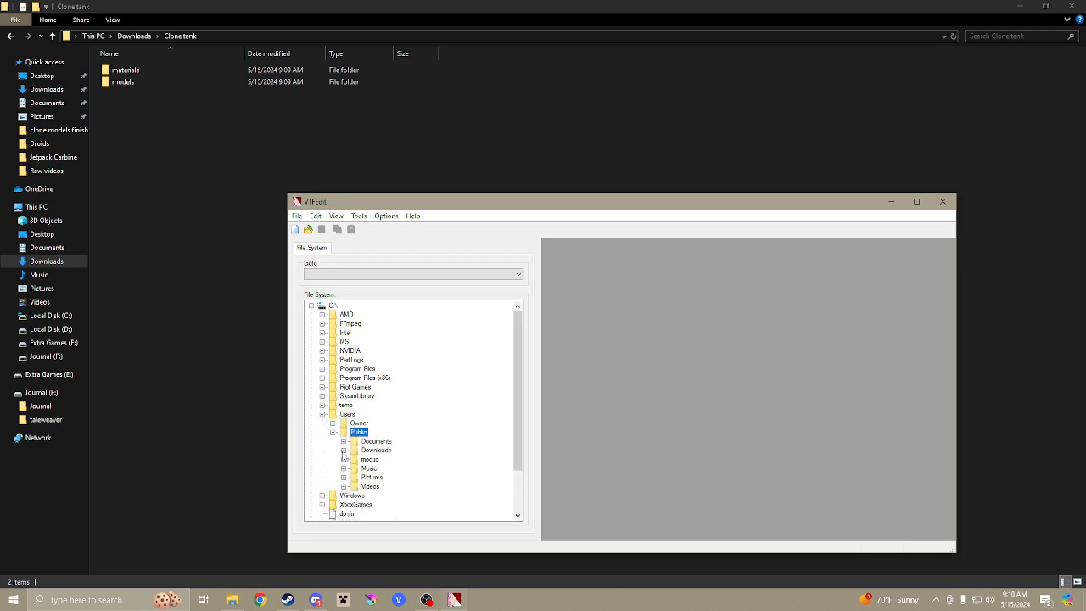
{"action": "left_click", "coordinate": [346, 450]}
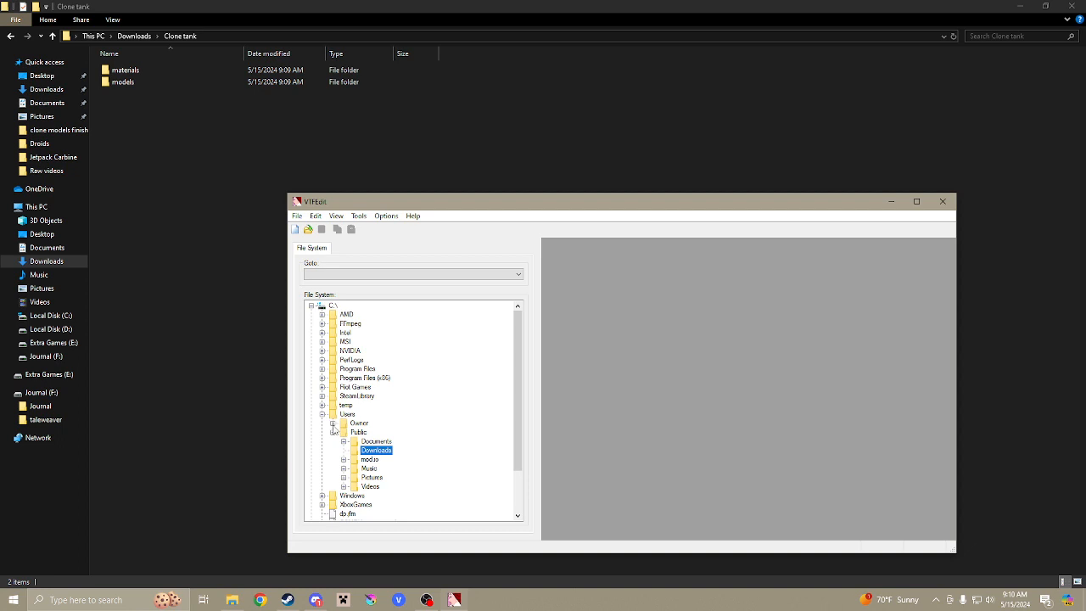
{"action": "left_click", "coordinate": [331, 423]}
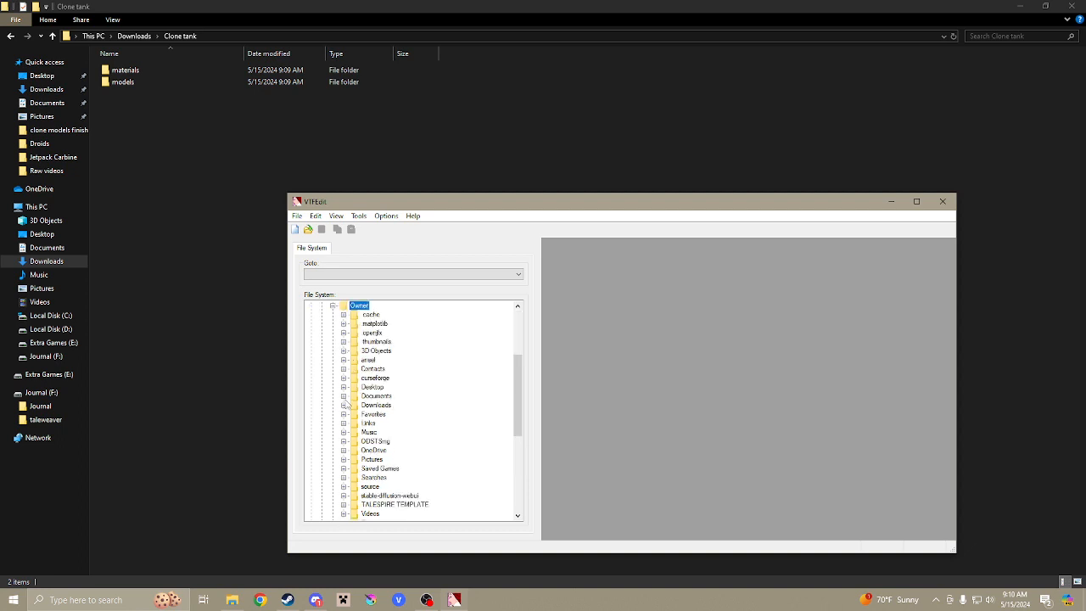
{"action": "left_click", "coordinate": [344, 405]}
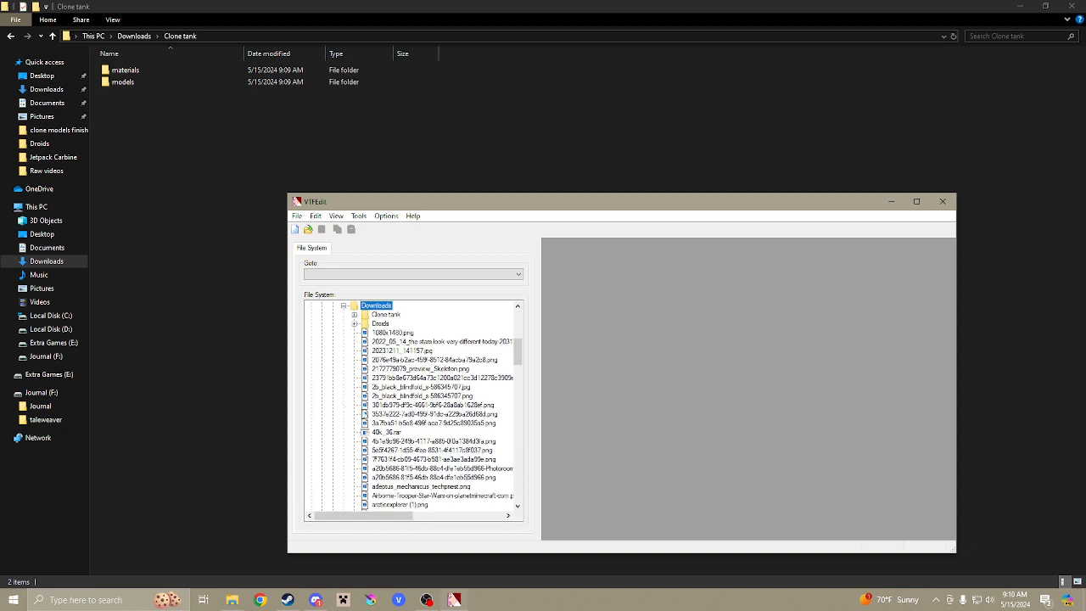
{"action": "scroll", "coordinate": [381, 396], "scroll_direction": "down", "scroll_amount": 6}
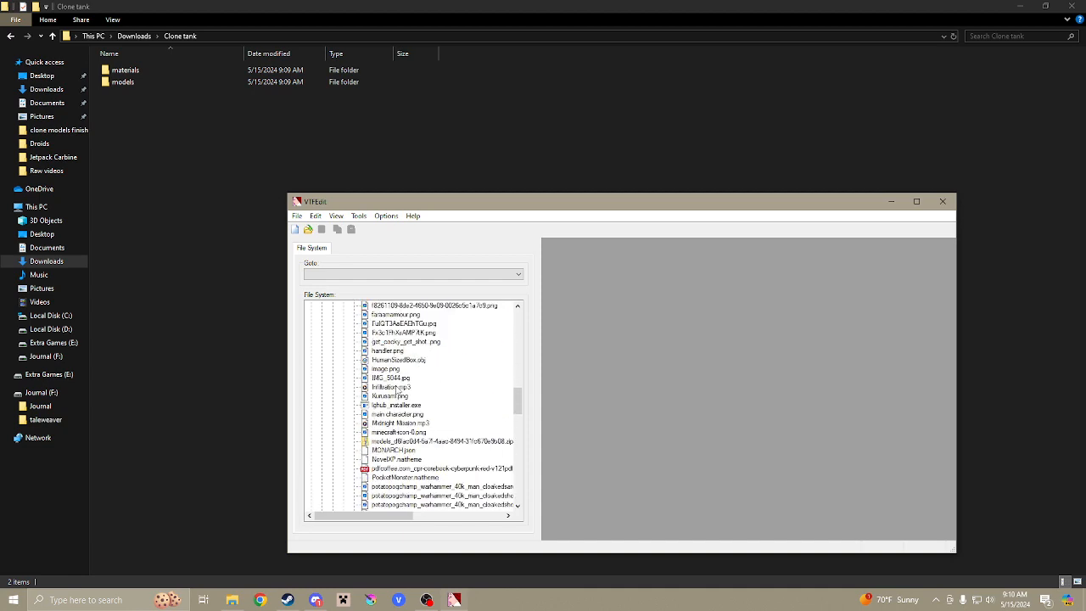
{"action": "scroll", "coordinate": [396, 390], "scroll_direction": "up", "scroll_amount": 7}
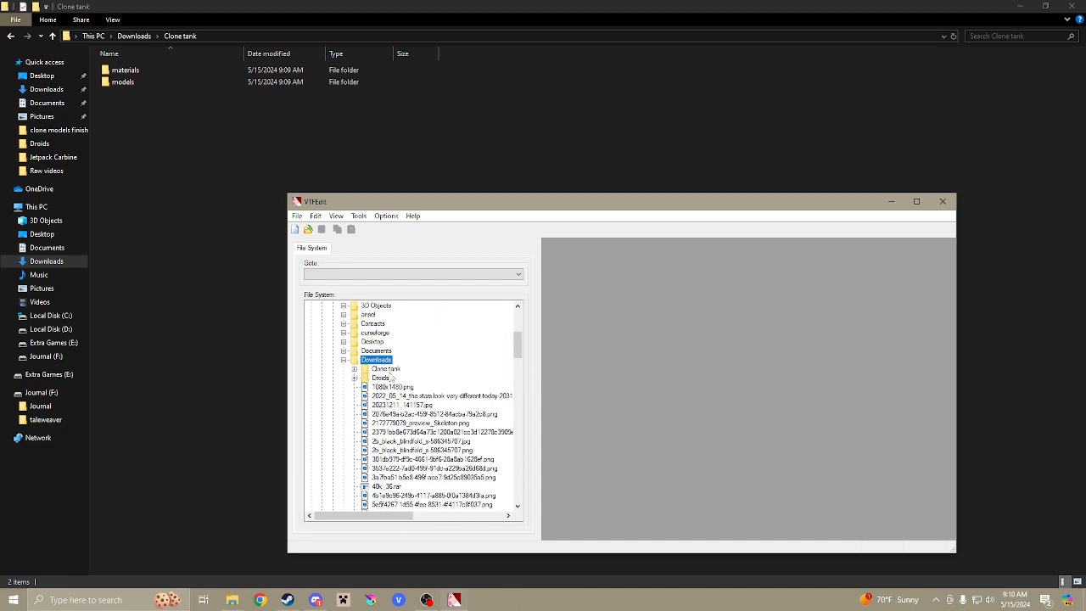
{"action": "left_click", "coordinate": [384, 370]}
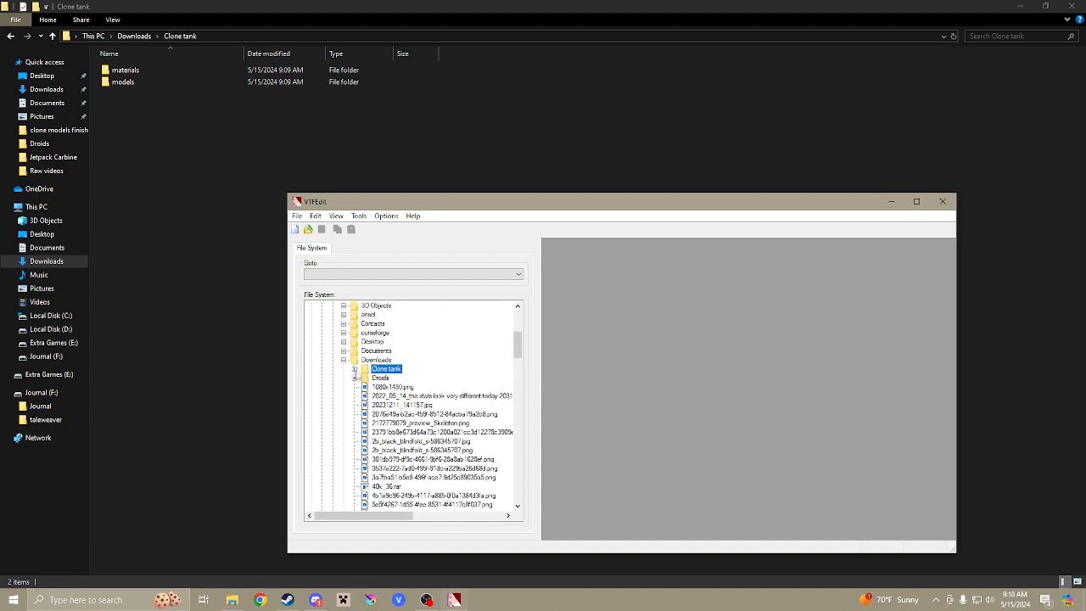
{"action": "left_click", "coordinate": [354, 369]}
{"action": "left_click", "coordinate": [393, 379]}
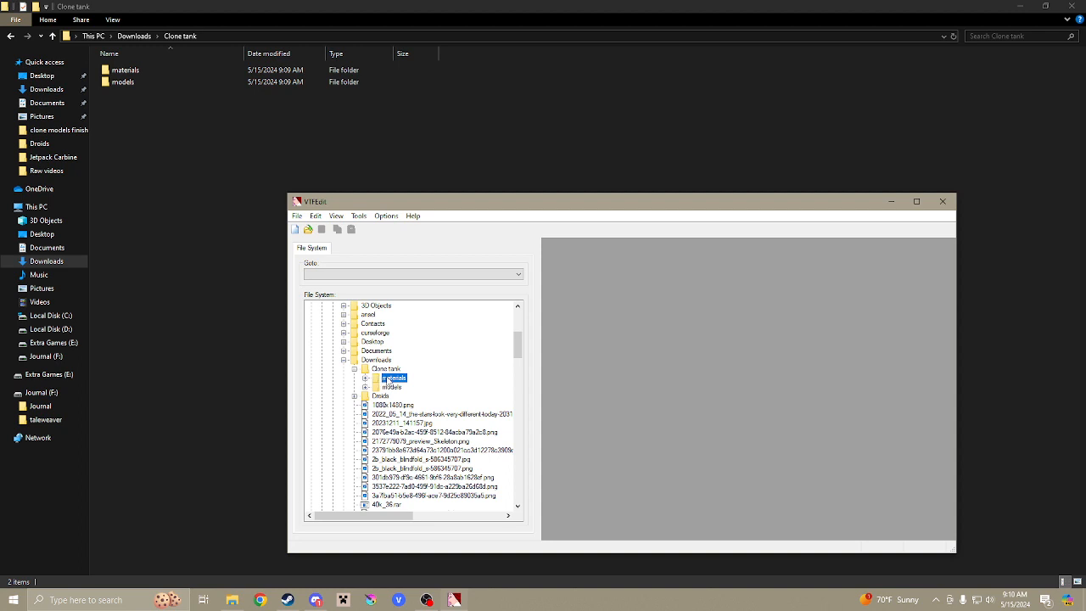
Start a batch folder conversion and set its input folder to Clone tank\materials.
{"action": "left_click", "coordinate": [358, 215]}
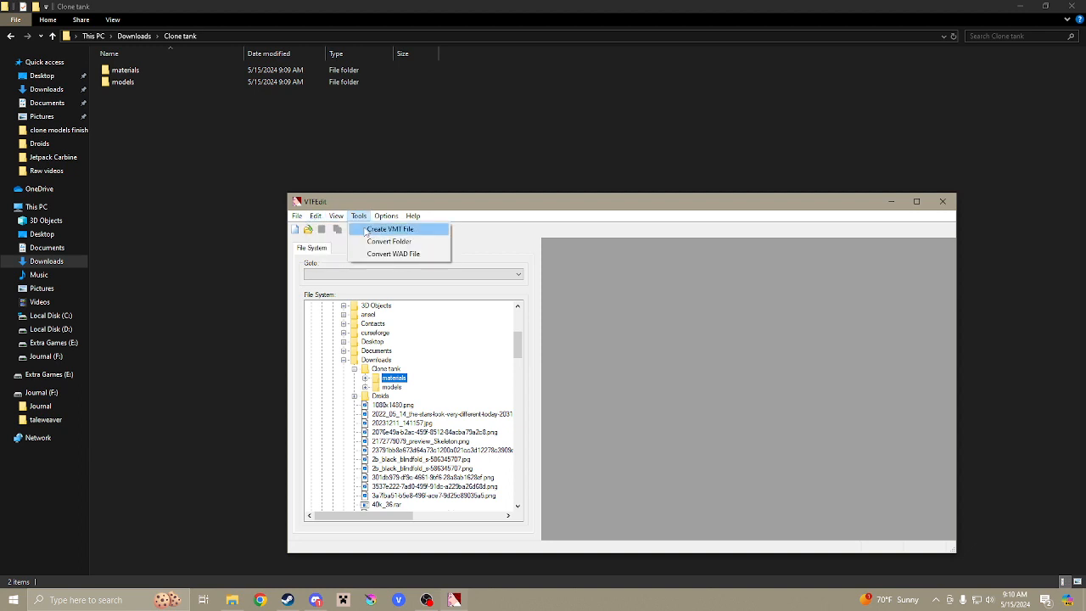
{"action": "left_click", "coordinate": [373, 242]}
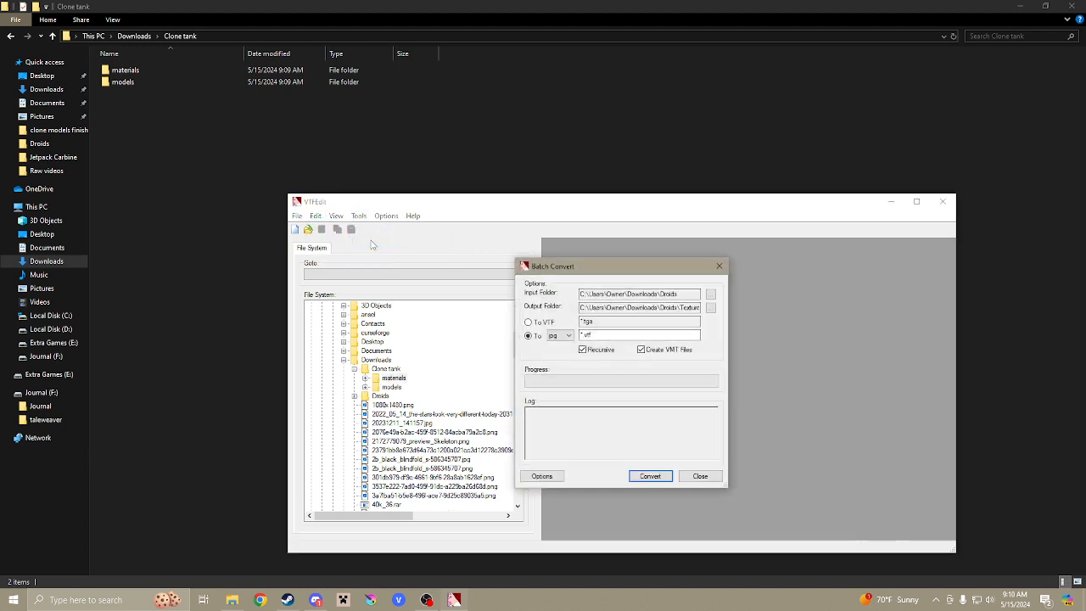
{"action": "left_click", "coordinate": [711, 295]}
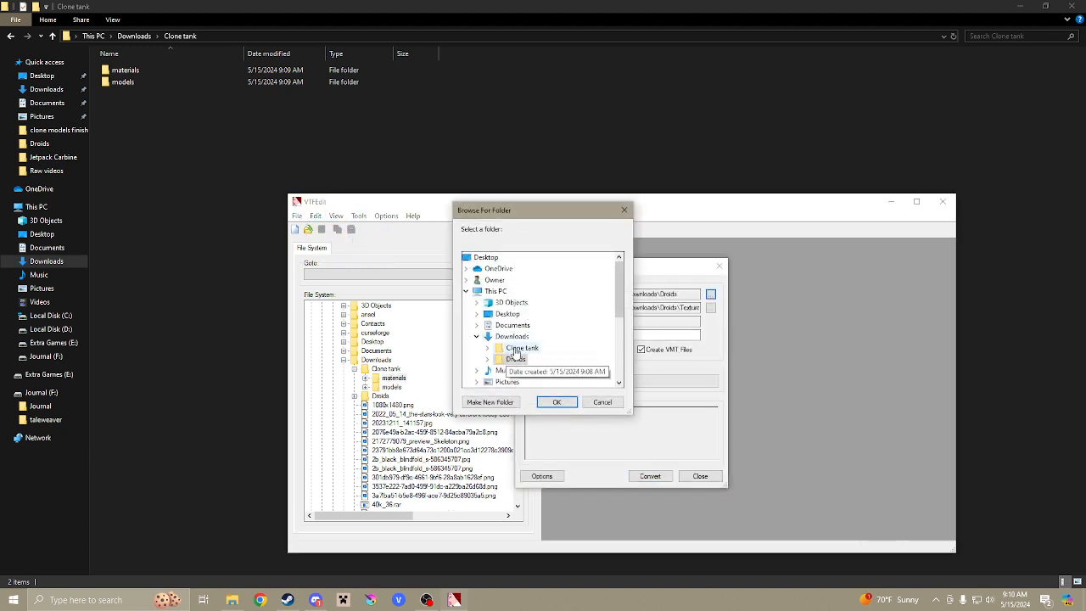
{"action": "double_click", "coordinate": [515, 351]}
{"action": "double_click", "coordinate": [528, 359]}
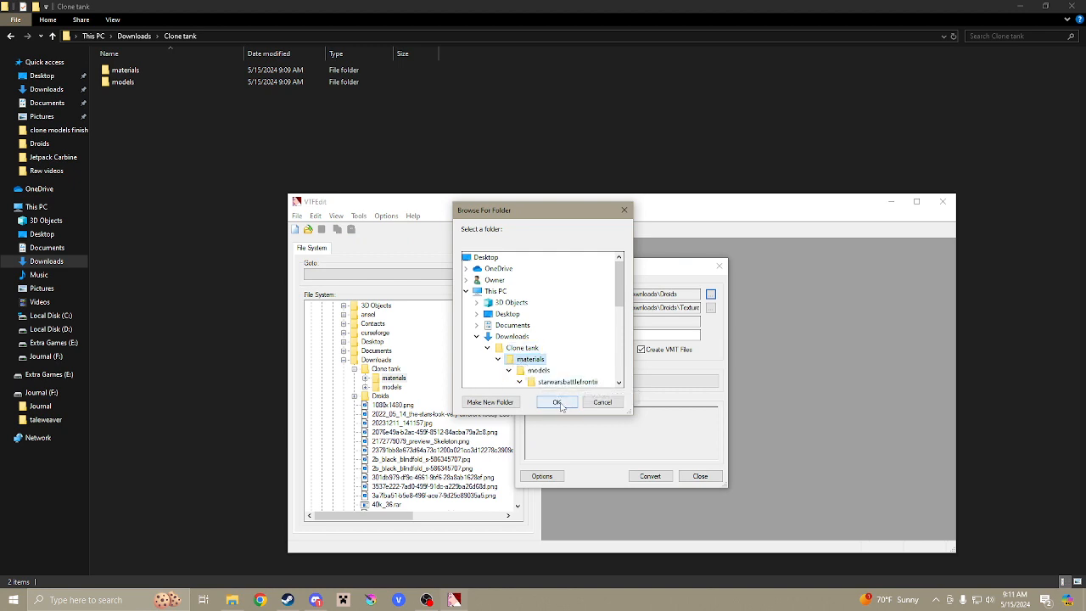
{"action": "left_click", "coordinate": [556, 402]}
Create a folder named "Coverted materials" inside Clone tank while choosing the output folder for the batch conversion.
{"action": "left_click", "coordinate": [711, 307]}
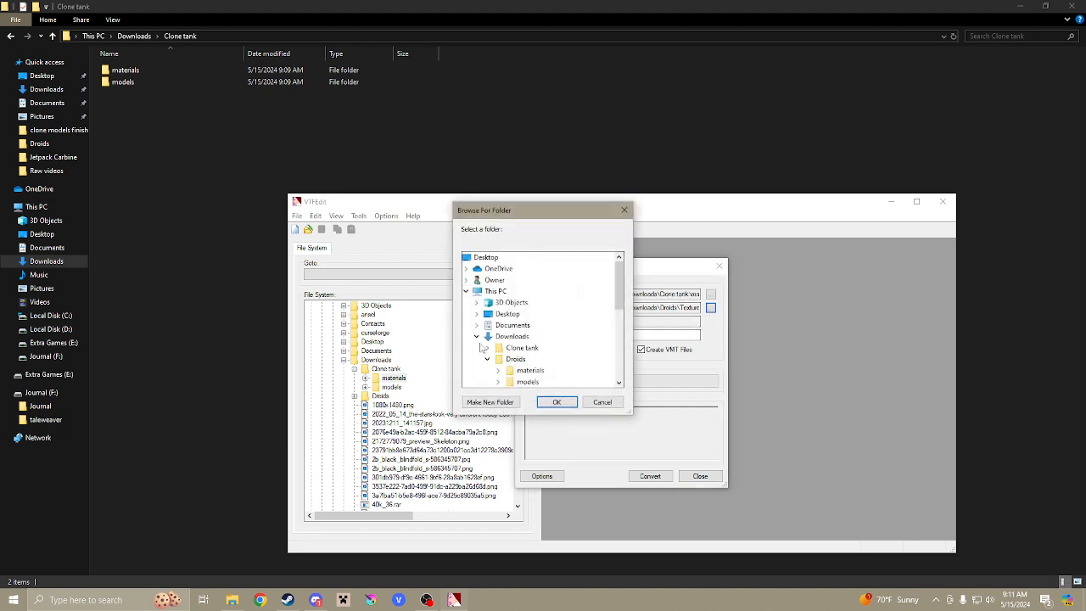
{"action": "double_click", "coordinate": [518, 349]}
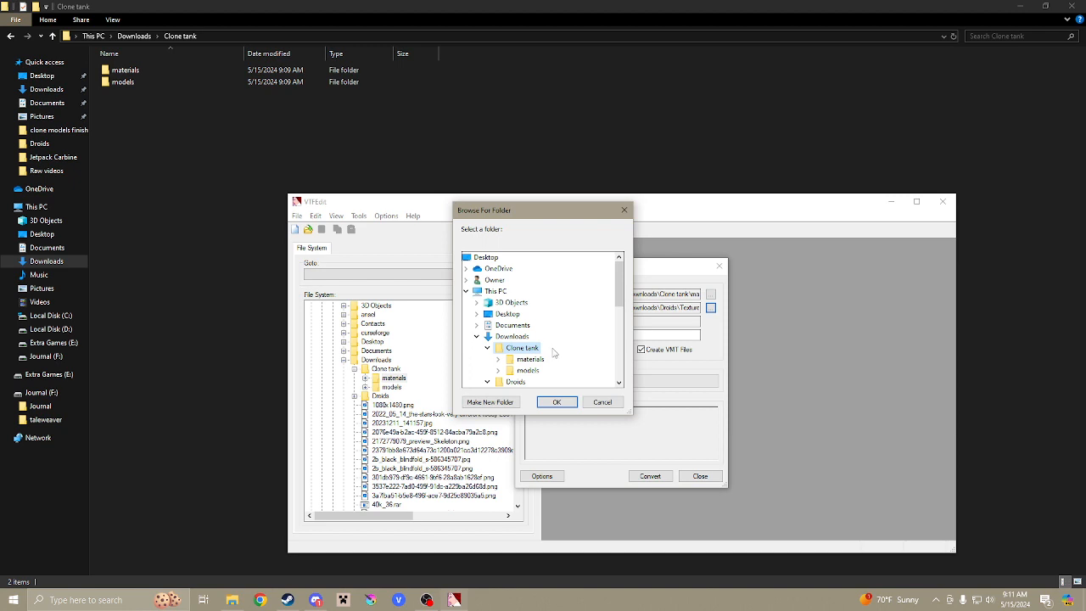
{"action": "right_click", "coordinate": [553, 351]}
{"action": "left_click", "coordinate": [511, 402]}
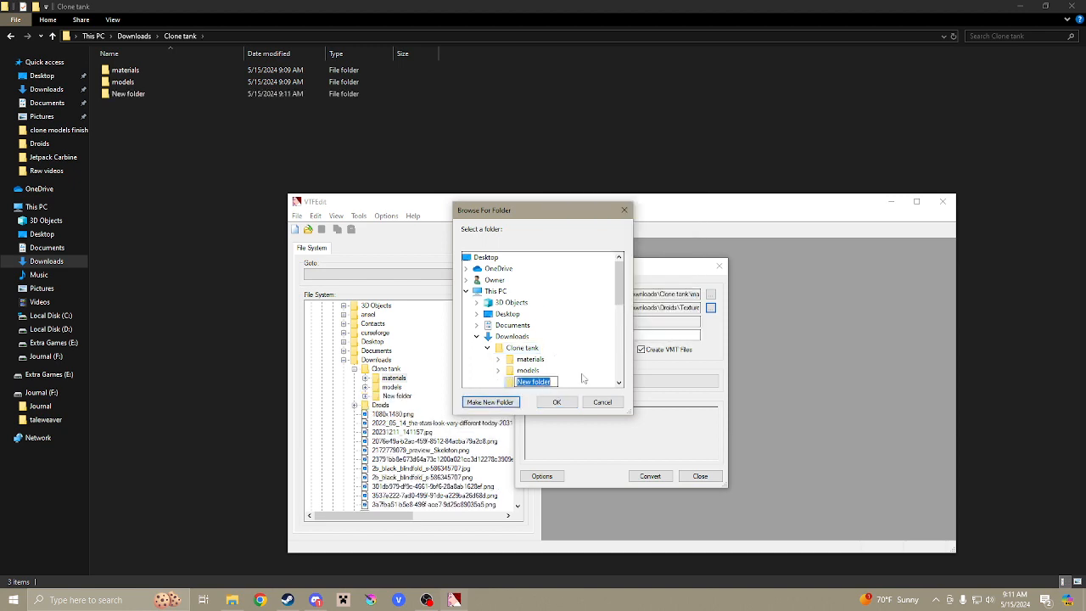
{"action": "type", "text": "V1"}
{"action": "type", "text": "Co"}
{"action": "type", "text": "verted mate"}
{"action": "type", "text": "rials"}
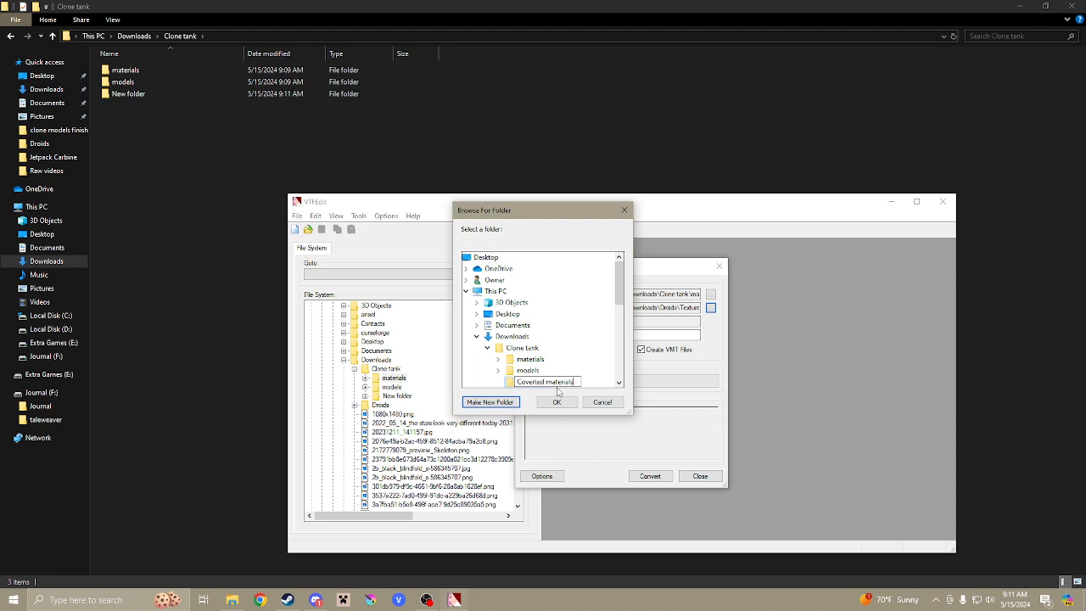
{"action": "left_click", "coordinate": [566, 403]}
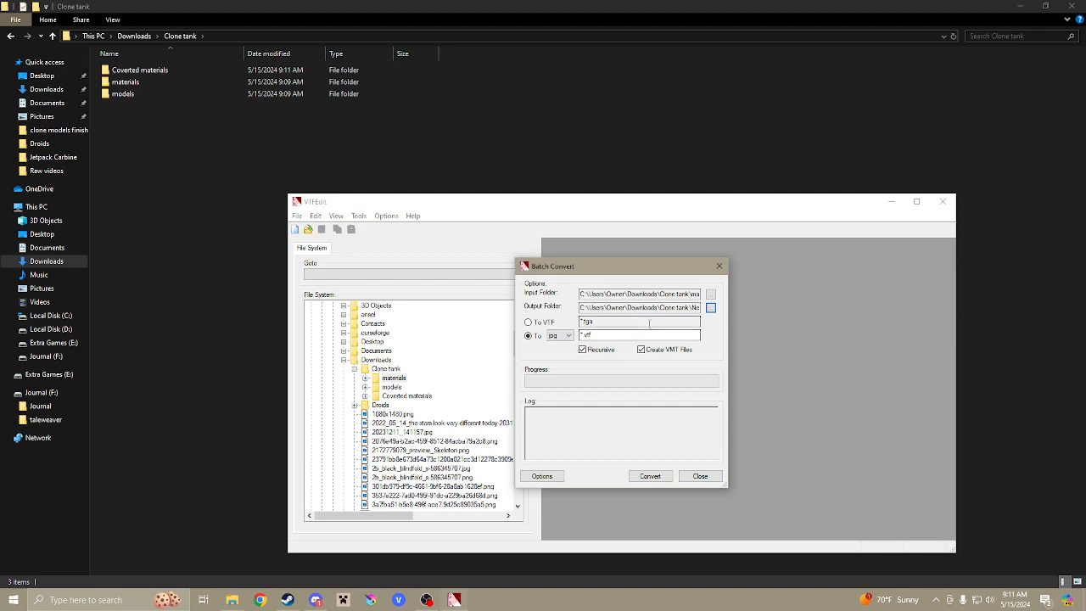
{"action": "left_click", "coordinate": [710, 308]}
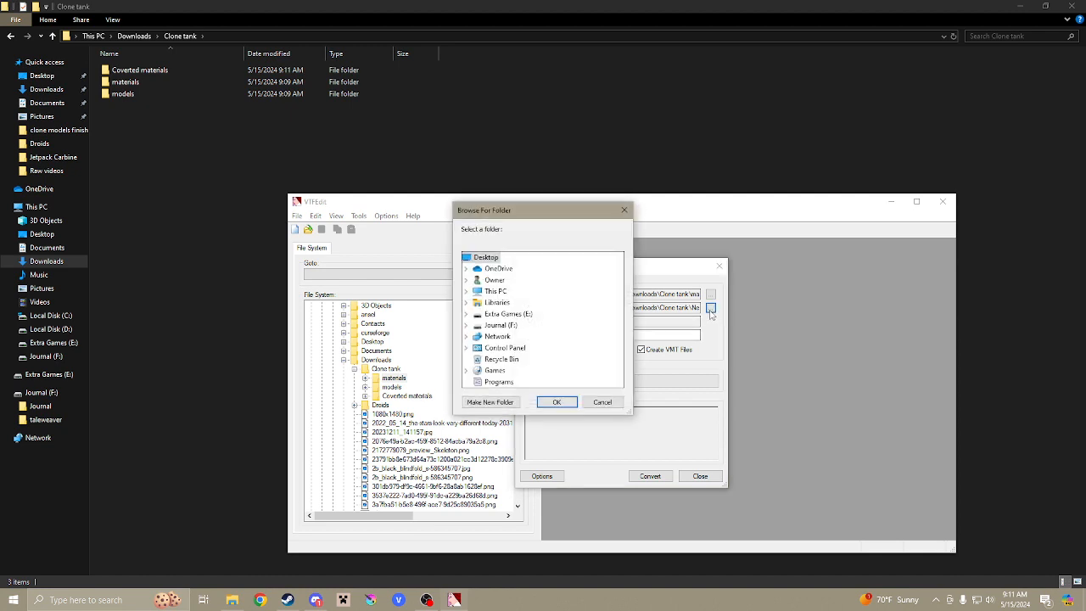
{"action": "left_click", "coordinate": [603, 404]}
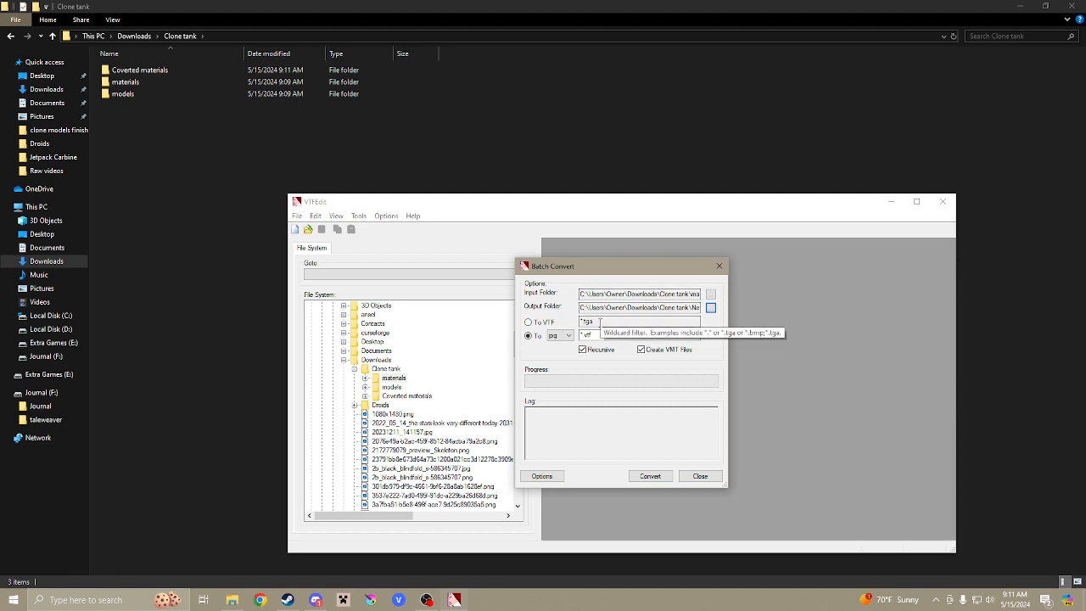
Choose jpg as the target format for the VTF textures and run the batch conversion.
{"action": "left_click", "coordinate": [555, 337]}
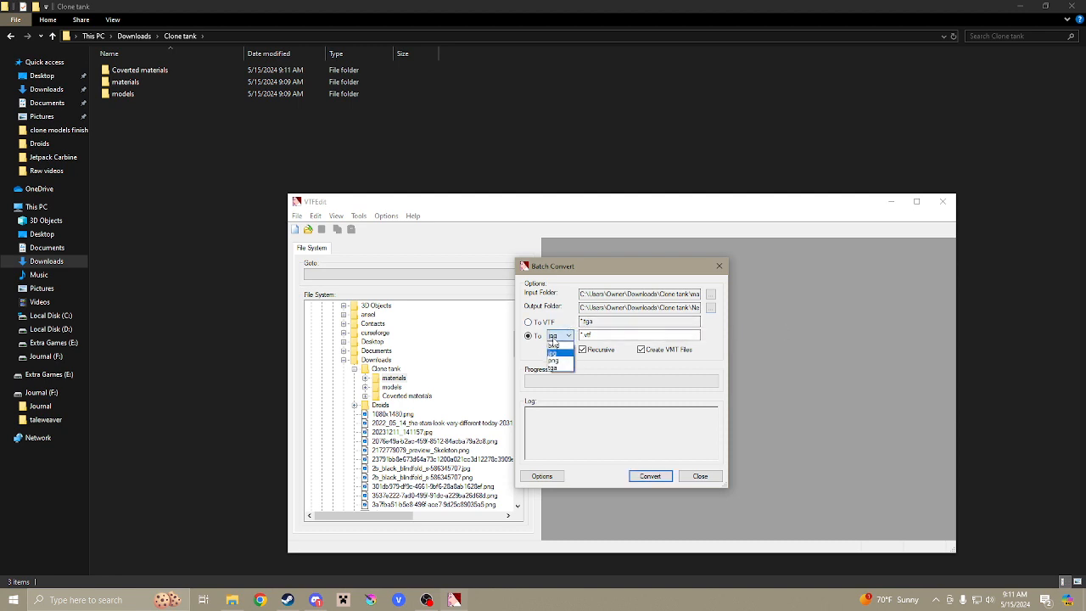
{"action": "left_click", "coordinate": [558, 341]}
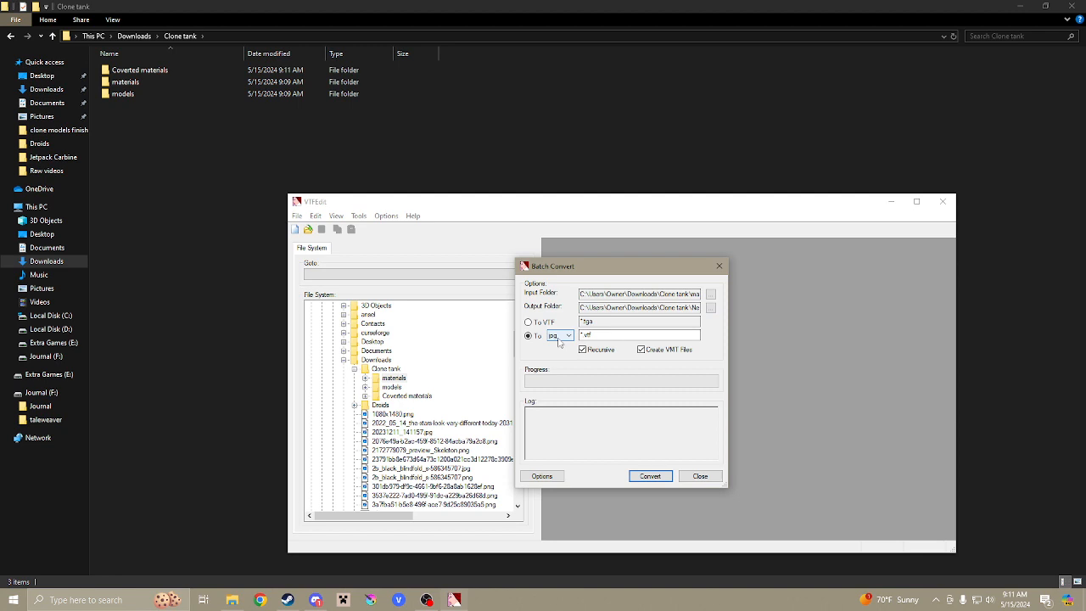
{"action": "left_click", "coordinate": [559, 339]}
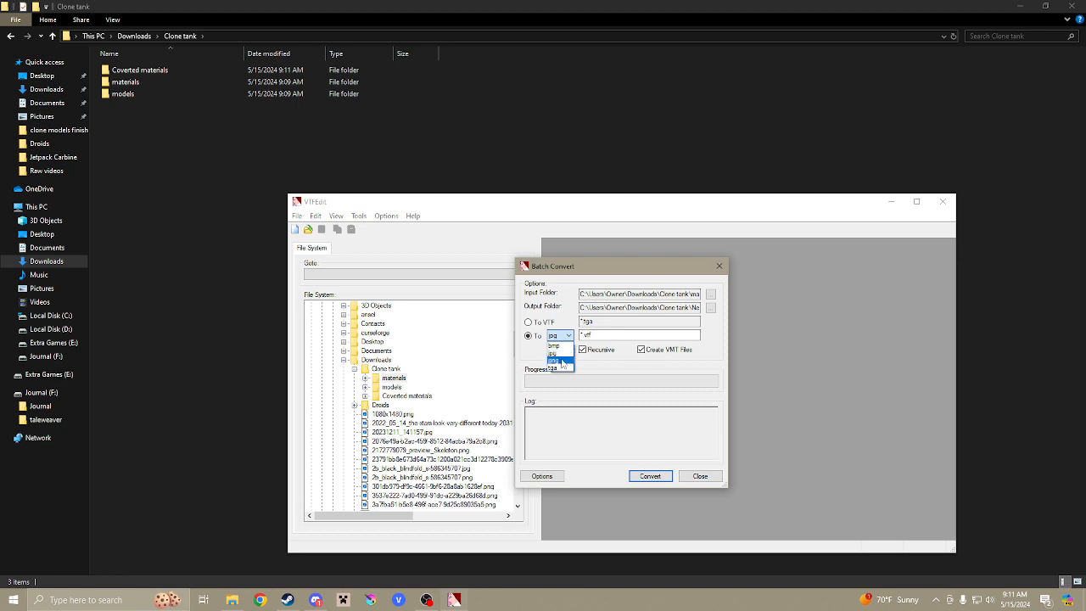
{"action": "left_click", "coordinate": [561, 355]}
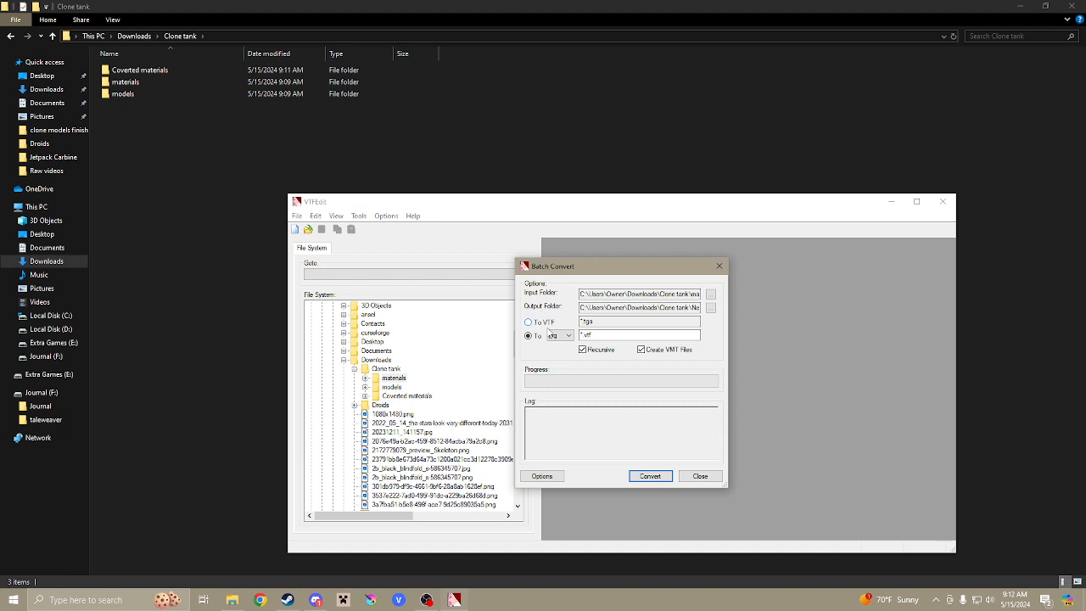
{"action": "left_click", "coordinate": [662, 480]}
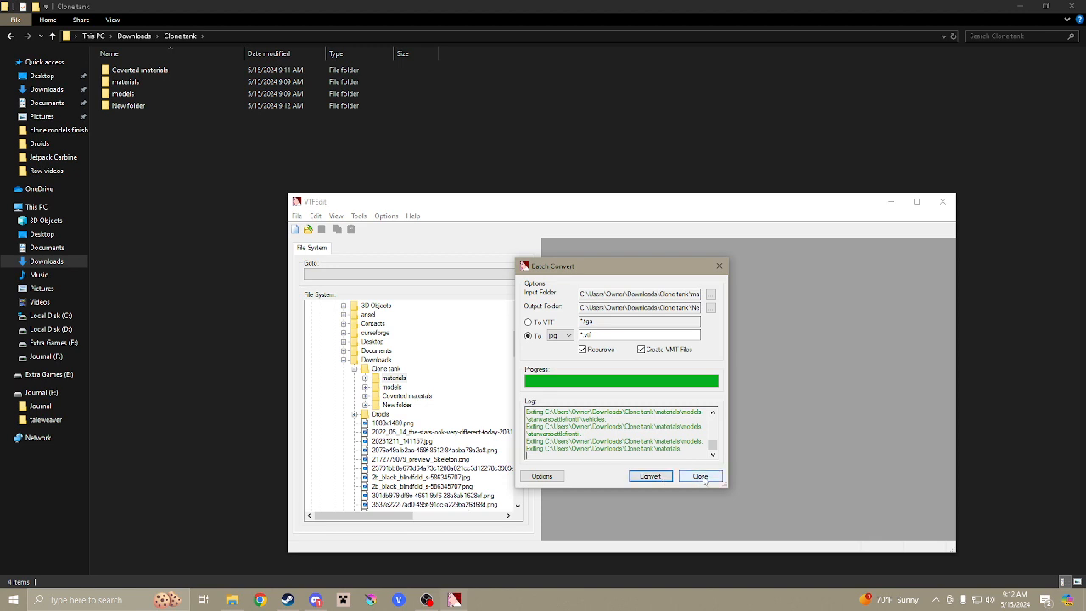
Close VTFEdit and look through the converted output in Clone tank's New folder down to its vehicles folder.
{"action": "left_click", "coordinate": [699, 477]}
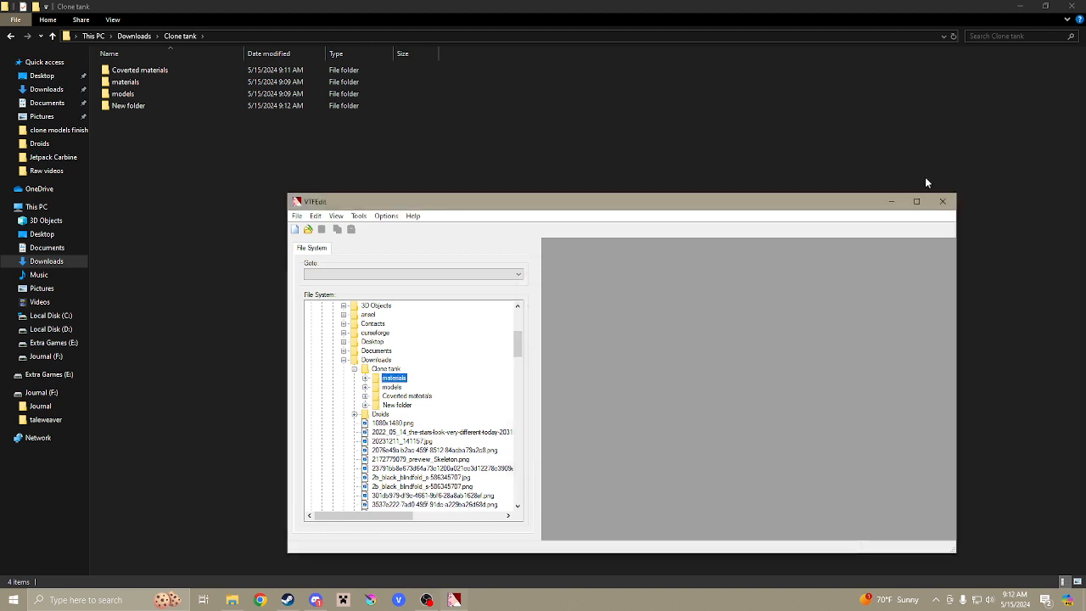
{"action": "left_click", "coordinate": [941, 201]}
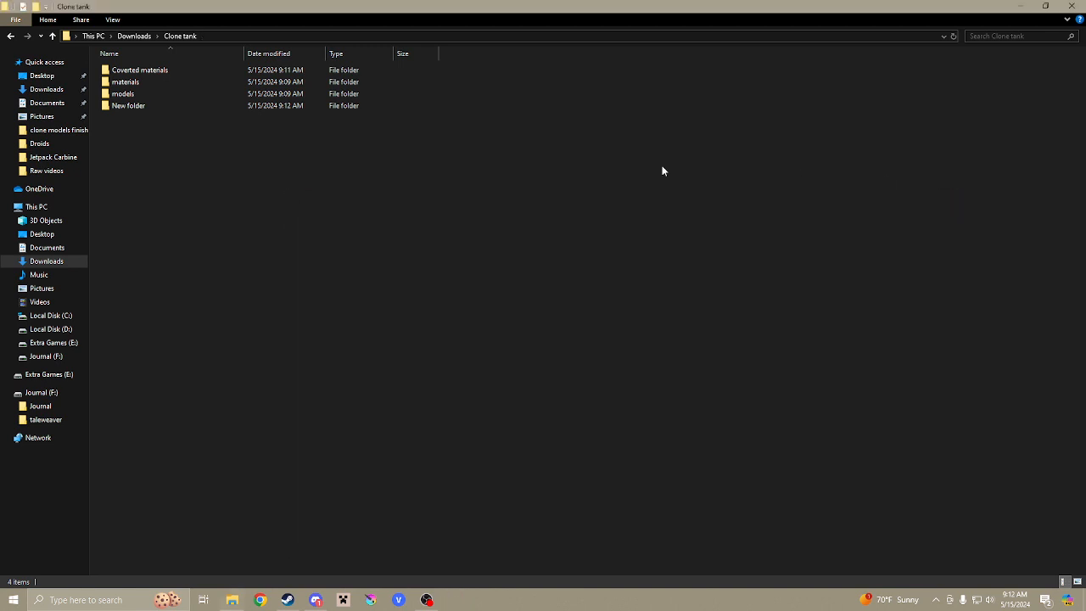
{"action": "double_click", "coordinate": [148, 105]}
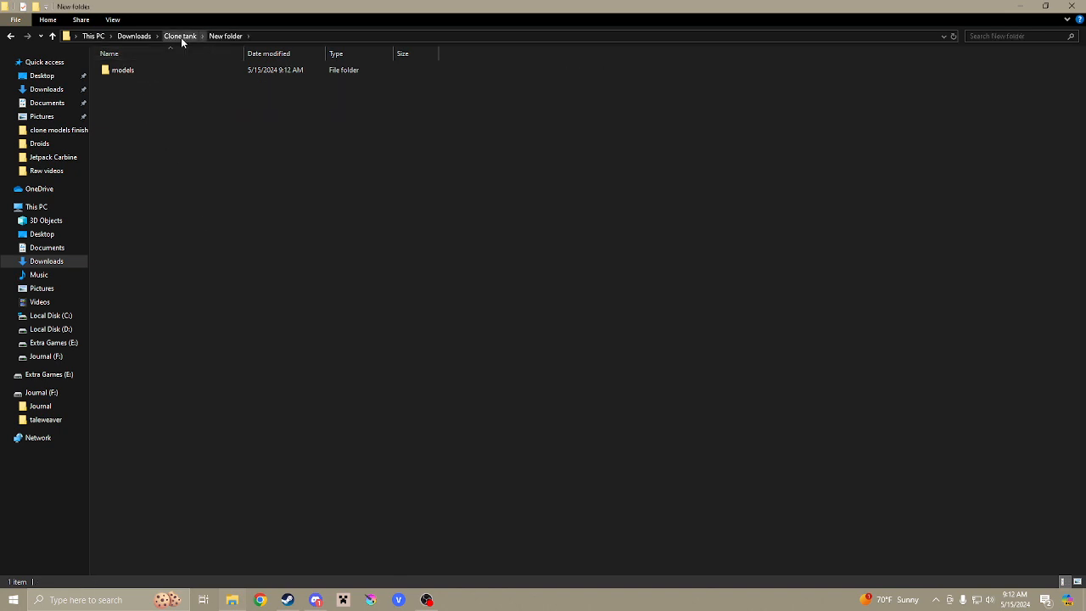
{"action": "double_click", "coordinate": [168, 68]}
{"action": "double_click", "coordinate": [168, 71]}
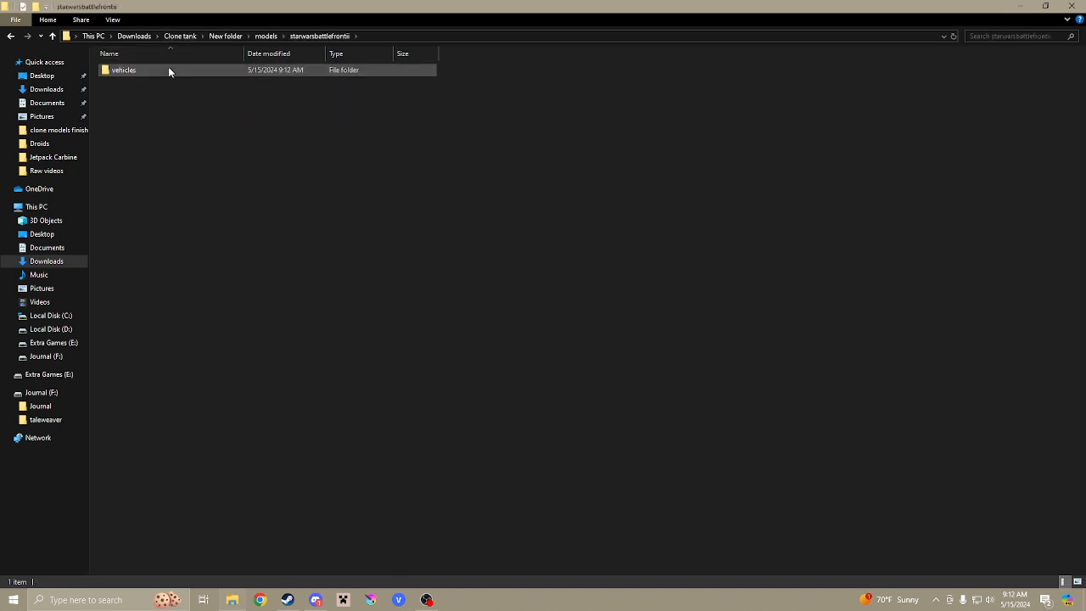
{"action": "double_click", "coordinate": [168, 71]}
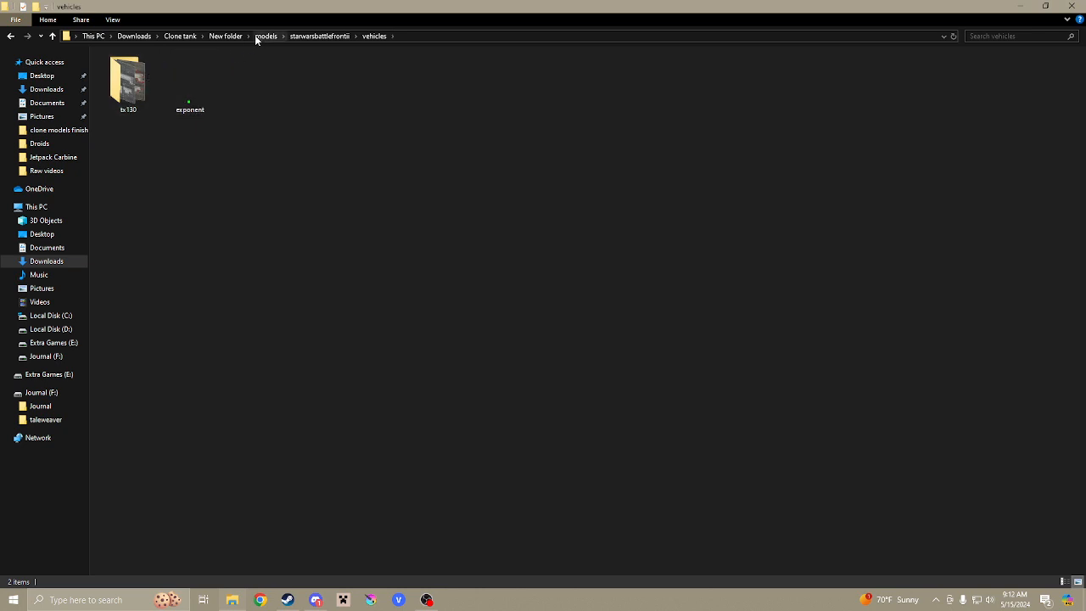
In Clone tank, rename New folder as "Converted materials" and delete the misspelled "Coverted materials" folder.
{"action": "left_click", "coordinate": [225, 36]}
{"action": "left_click", "coordinate": [181, 37]}
{"action": "right_click", "coordinate": [135, 107]}
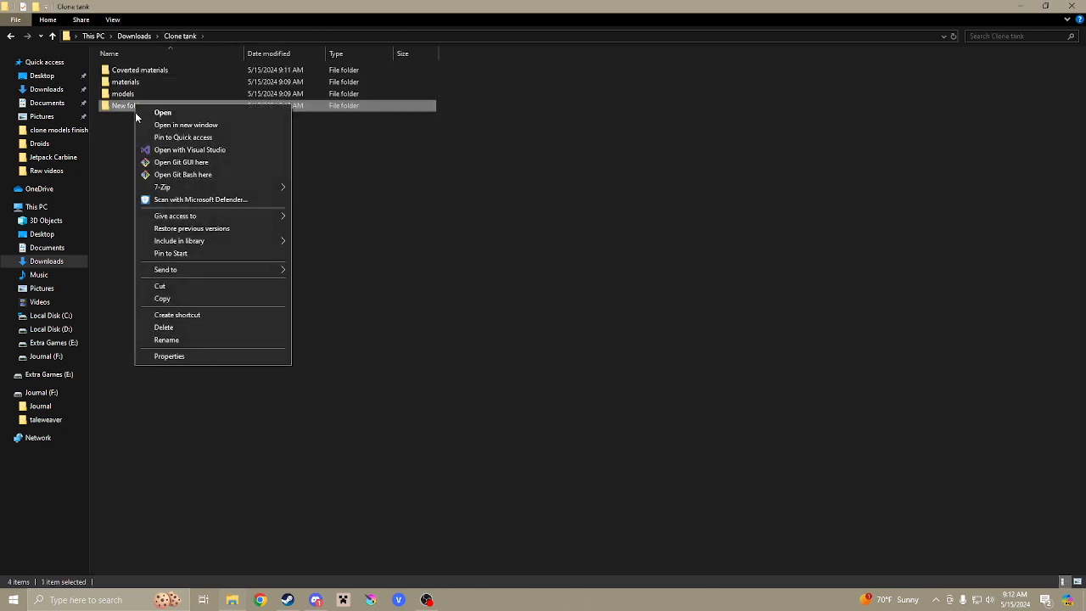
{"action": "left_click", "coordinate": [176, 341]}
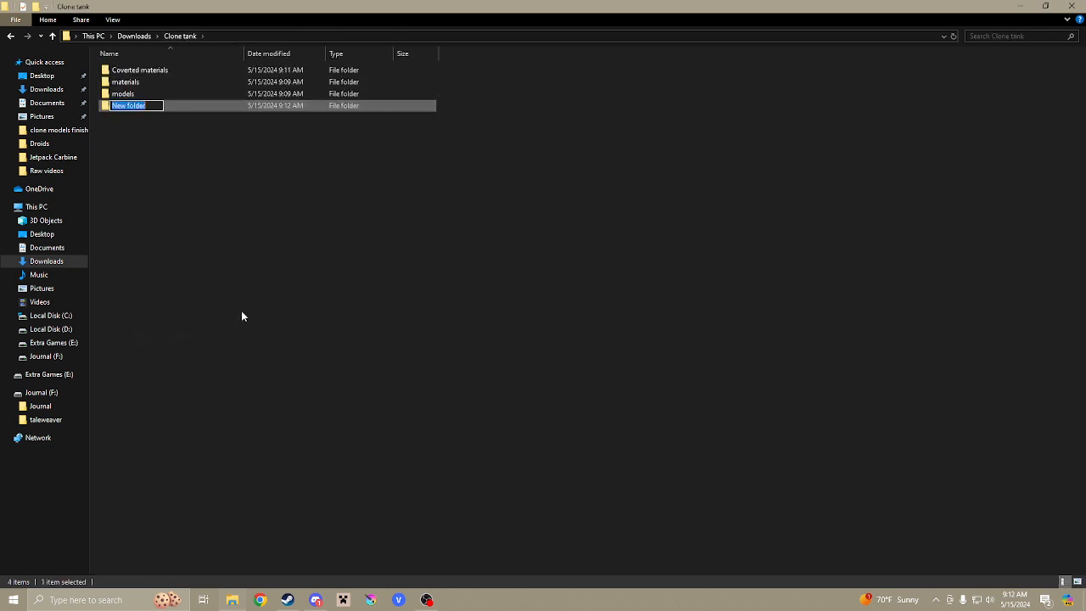
{"action": "type", "text": "Converted materials"}
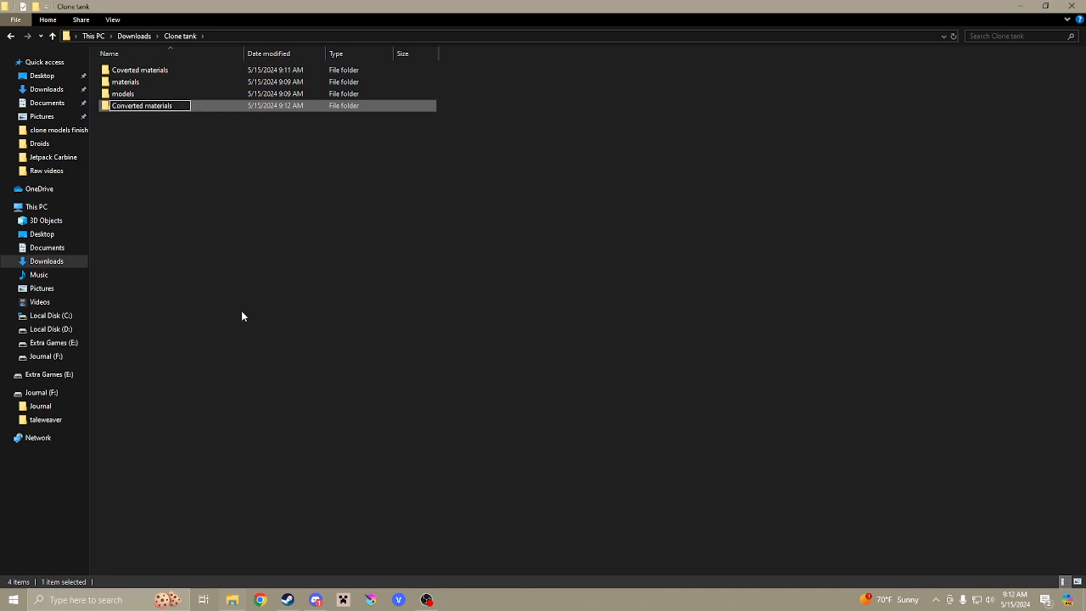
{"action": "key", "text": "Return"}
{"action": "right_click", "coordinate": [135, 82]}
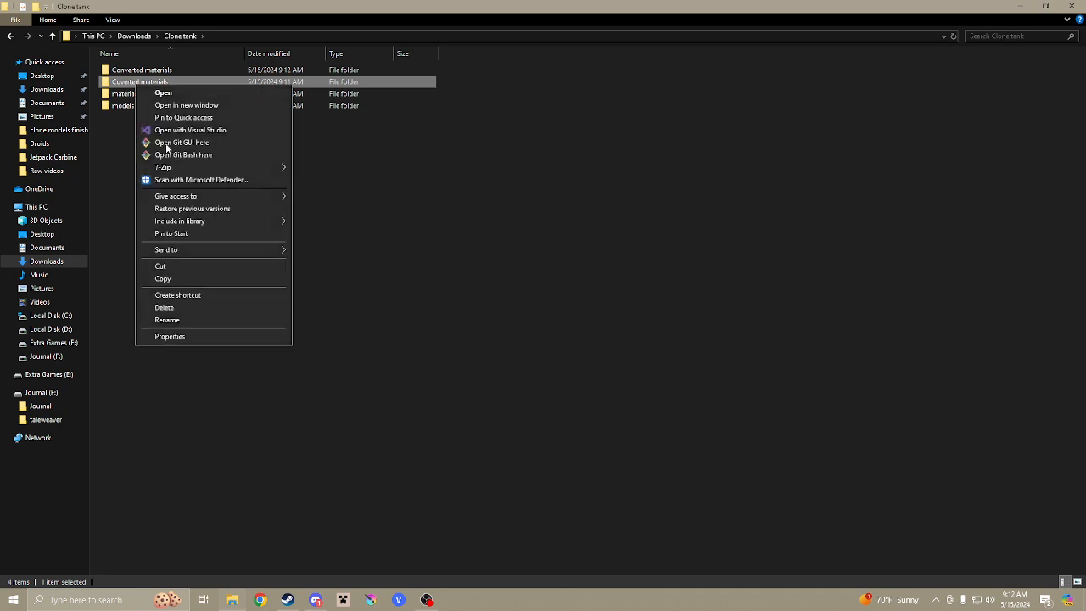
{"action": "left_click", "coordinate": [175, 307]}
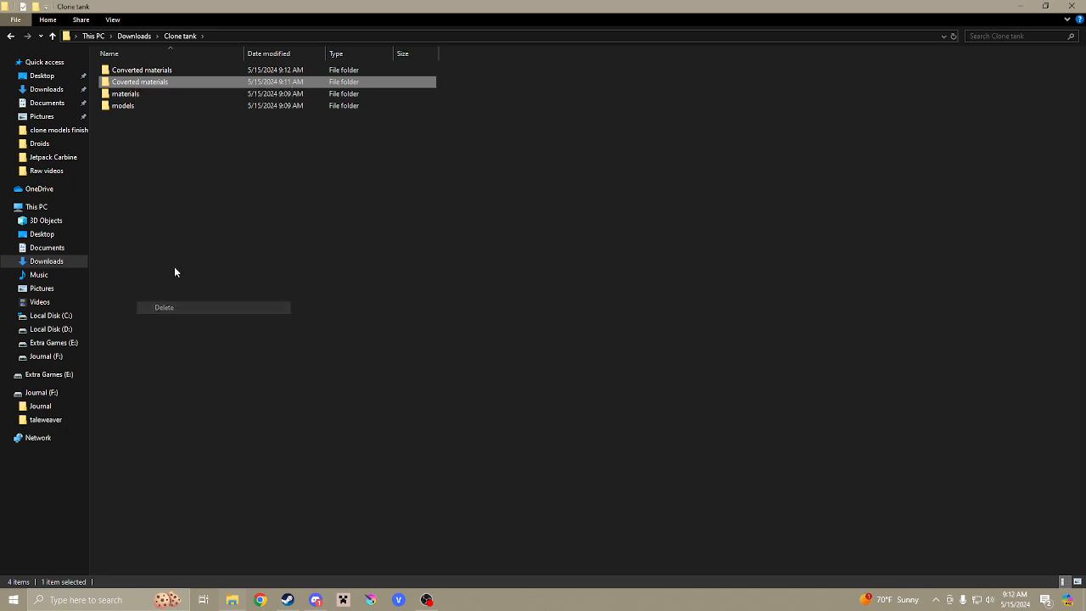
Open the tx130 texture folder inside Converted materials, under models, starwarsbattlefrontii and vehicles.
{"action": "double_click", "coordinate": [144, 71]}
{"action": "double_click", "coordinate": [144, 70]}
{"action": "double_click", "coordinate": [144, 70]}
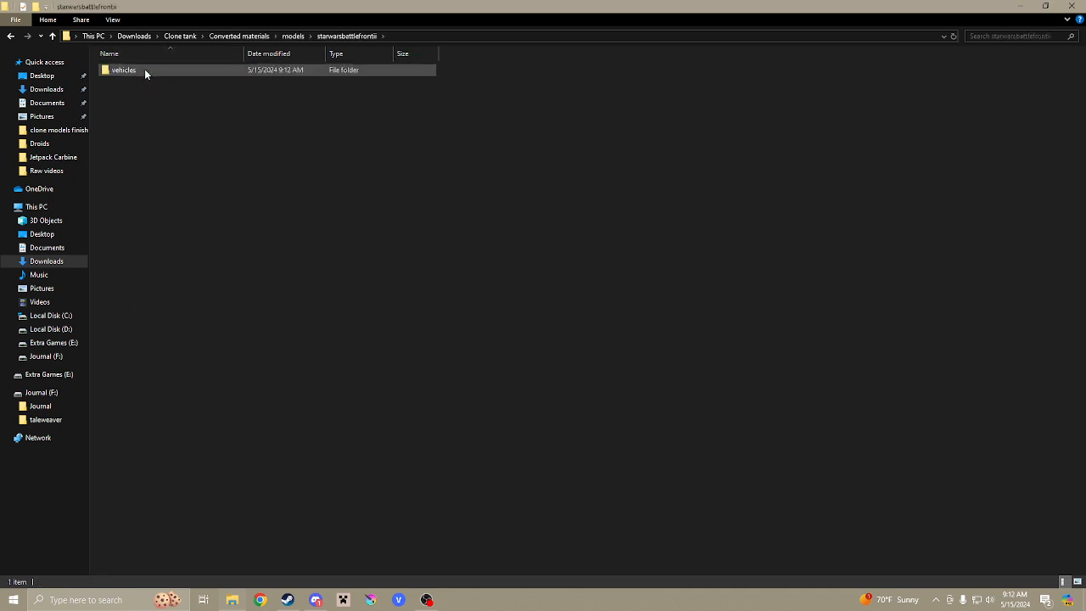
{"action": "double_click", "coordinate": [144, 71]}
{"action": "double_click", "coordinate": [138, 81]}
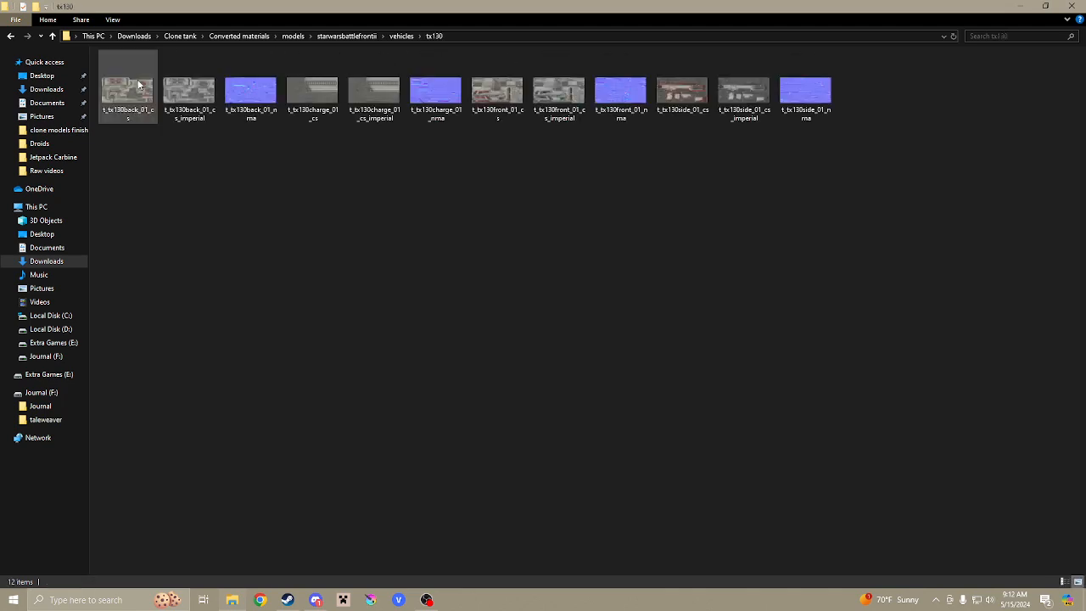
Preview the t_tx130back_01_cs, t_tx130charge_01_cs and t_tx130front_01_nma textures, closing each preview.
{"action": "double_click", "coordinate": [138, 101]}
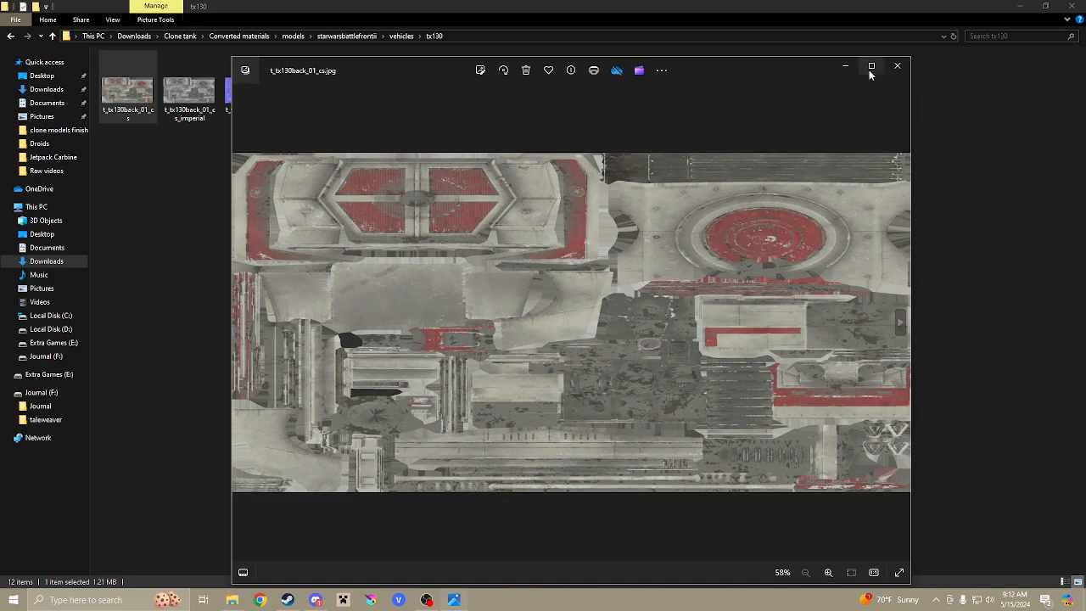
{"action": "left_click", "coordinate": [898, 65]}
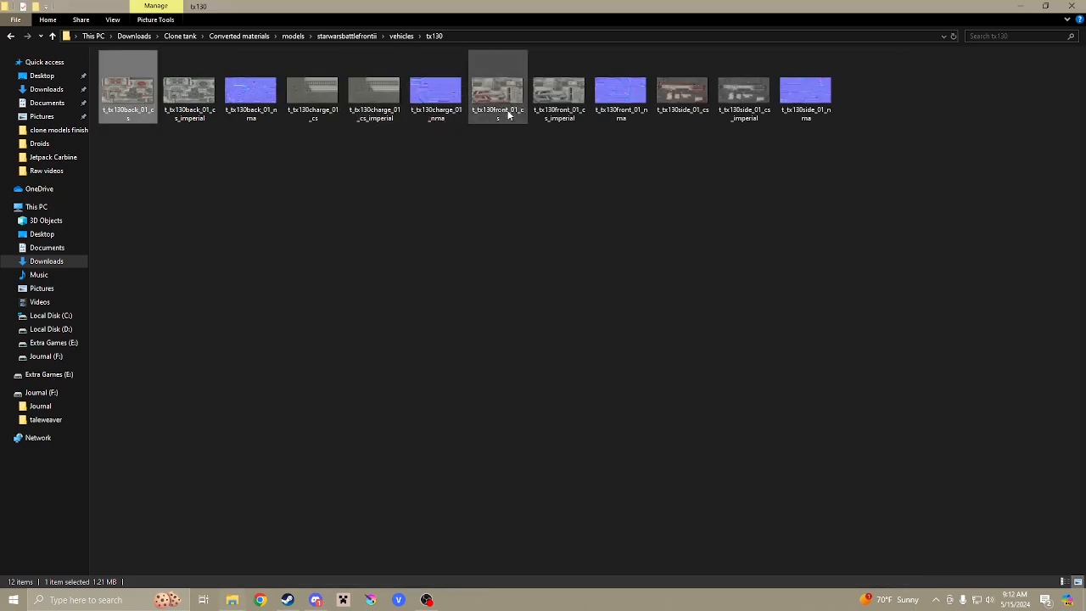
{"action": "double_click", "coordinate": [308, 89]}
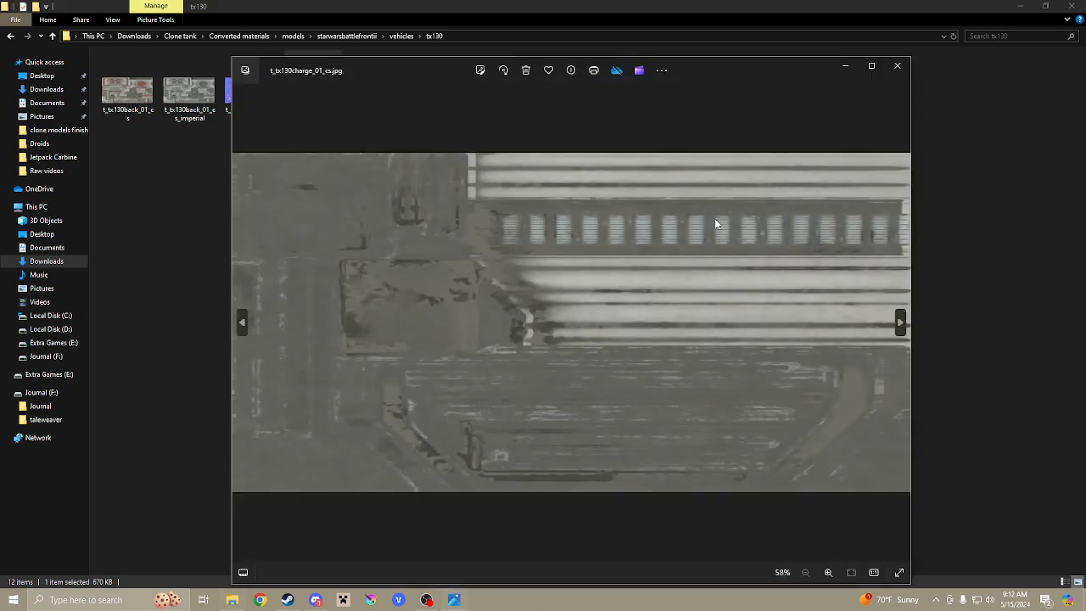
{"action": "left_click", "coordinate": [897, 66]}
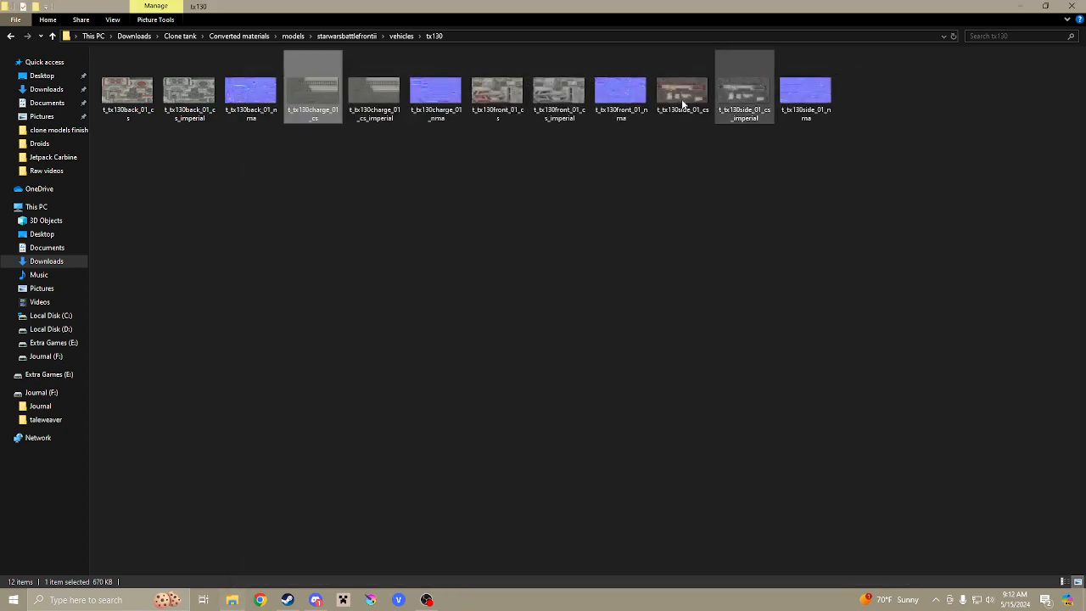
{"action": "left_click", "coordinate": [620, 97]}
{"action": "double_click", "coordinate": [620, 98]}
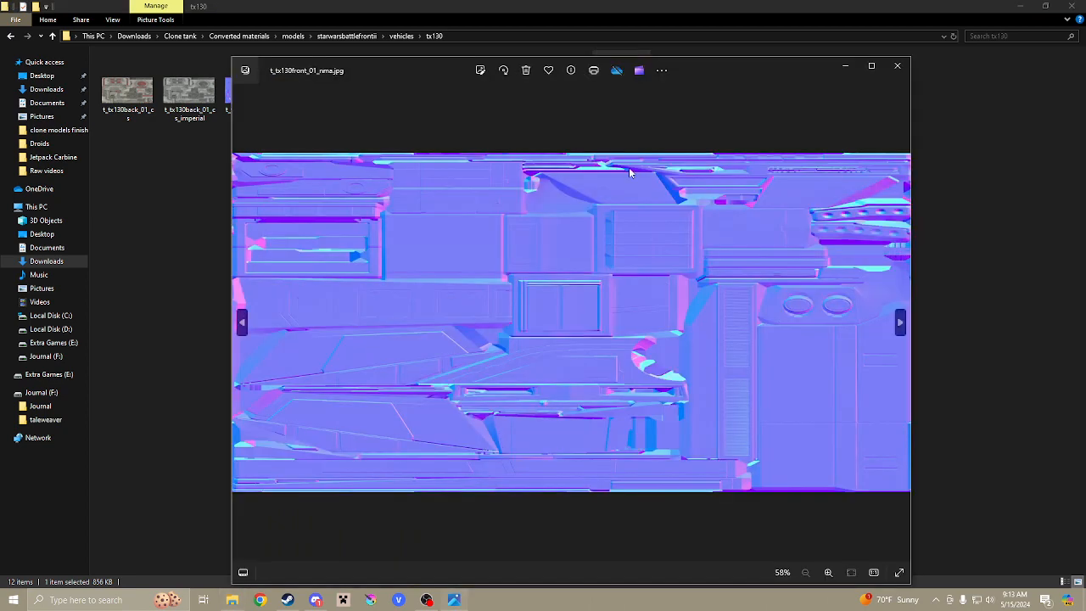
{"action": "left_click", "coordinate": [896, 65]}
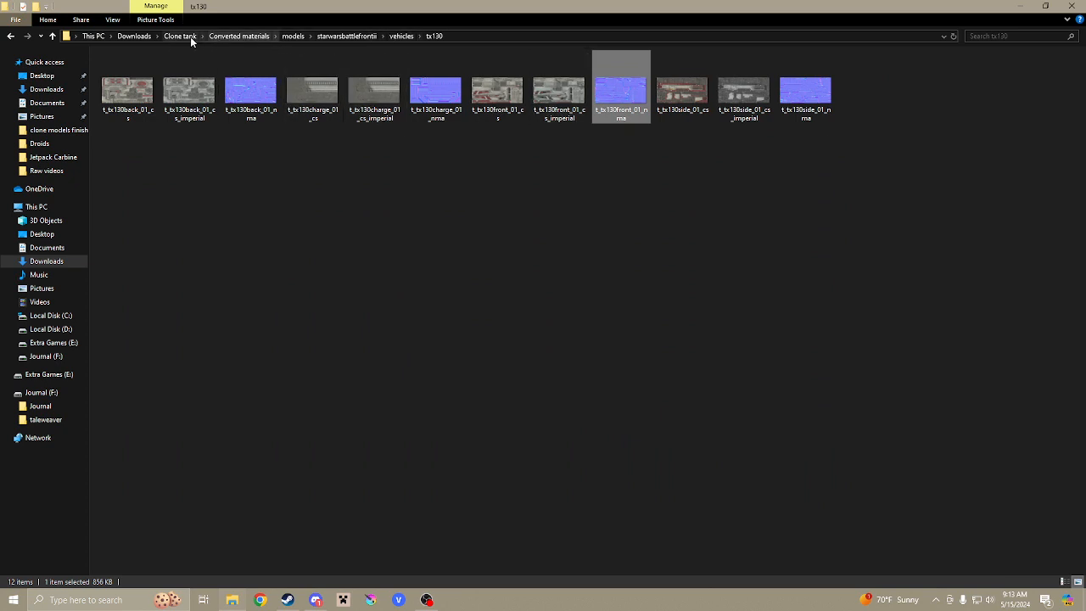
Return to Downloads and minimize the file window, then search the Steam library for "blender" and launch Blender.
{"action": "left_click", "coordinate": [140, 36]}
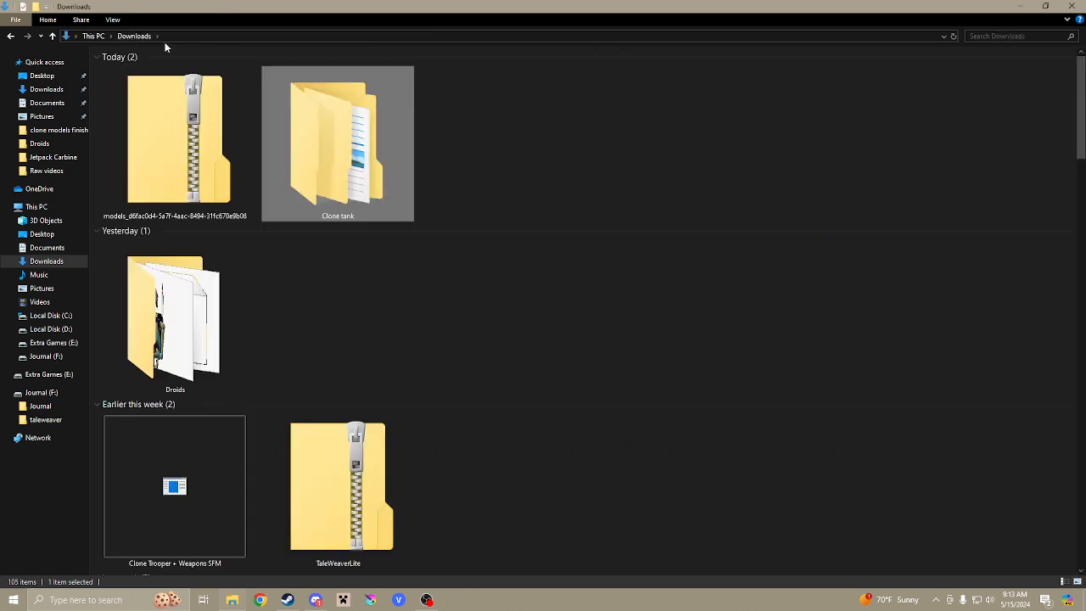
{"action": "left_click", "coordinate": [1022, 7]}
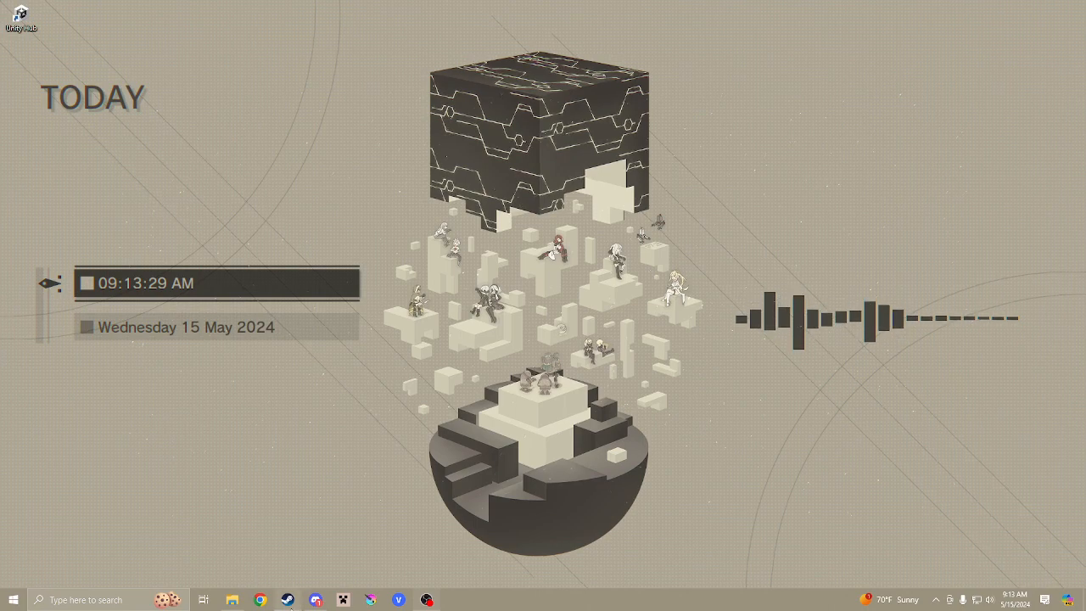
{"action": "left_click", "coordinate": [287, 600]}
{"action": "left_click", "coordinate": [110, 28]}
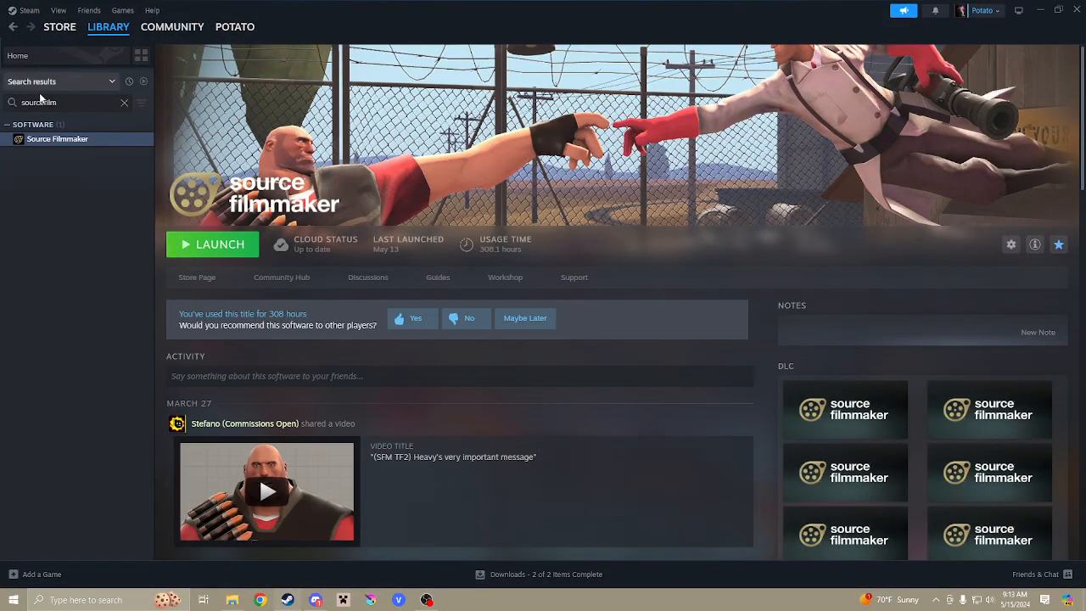
{"action": "double_click", "coordinate": [74, 100]}
{"action": "type", "text": "blender"}
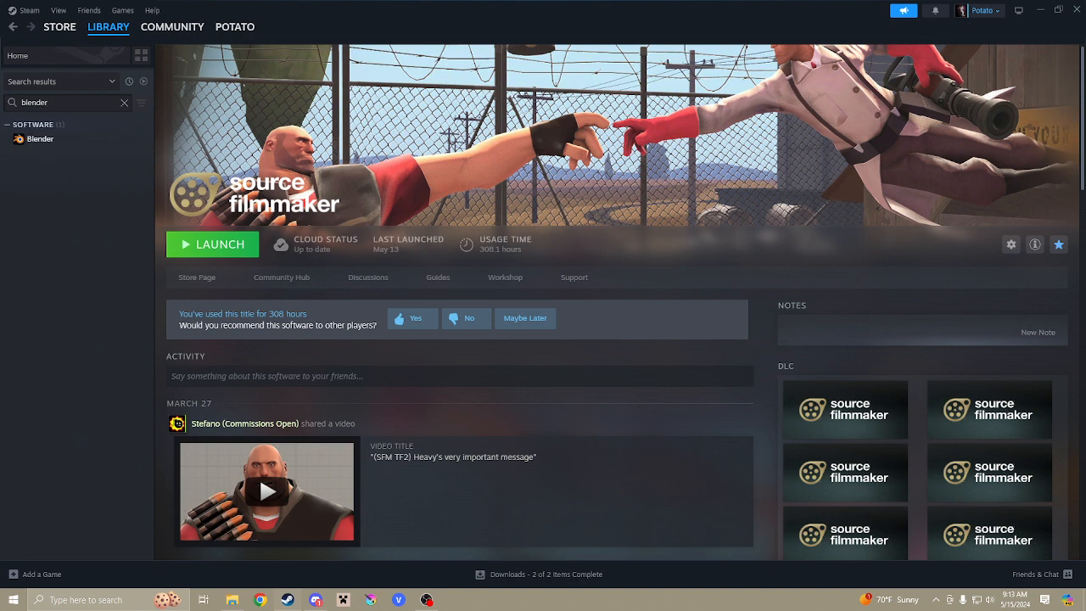
{"action": "left_click", "coordinate": [39, 139]}
{"action": "left_click", "coordinate": [227, 253]}
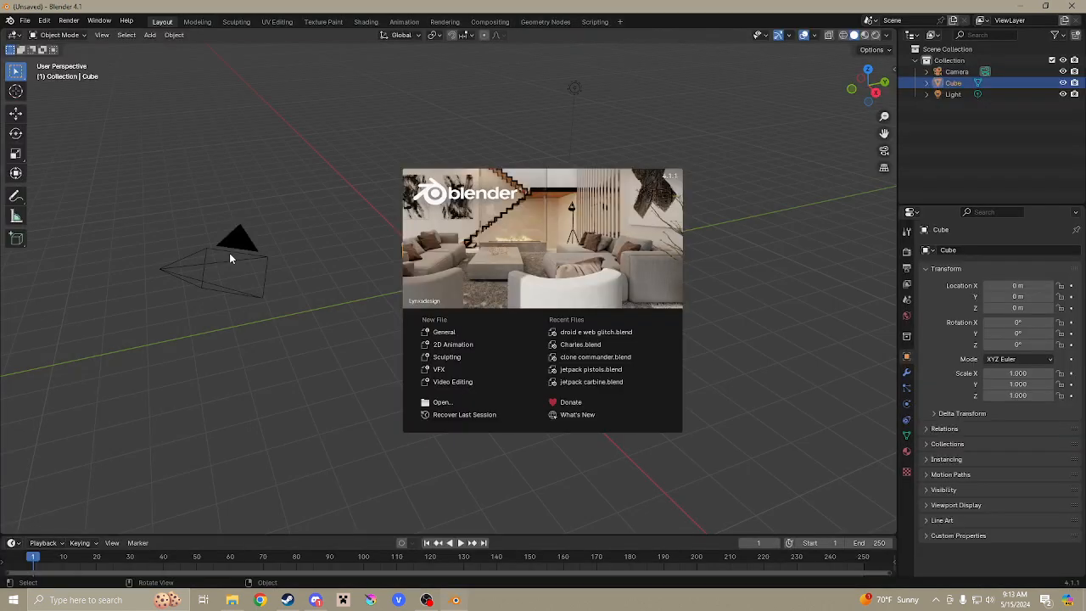
Dismiss the splash screen and delete all the default objects from the scene.
{"action": "left_click", "coordinate": [313, 260]}
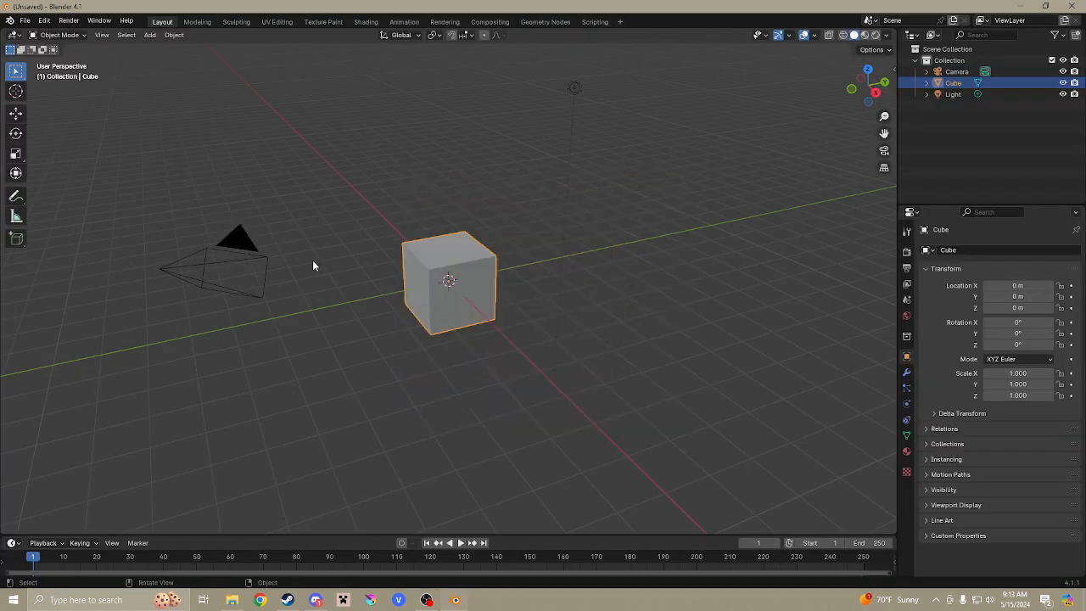
{"action": "key", "text": "a"}
{"action": "key", "text": "Delete"}
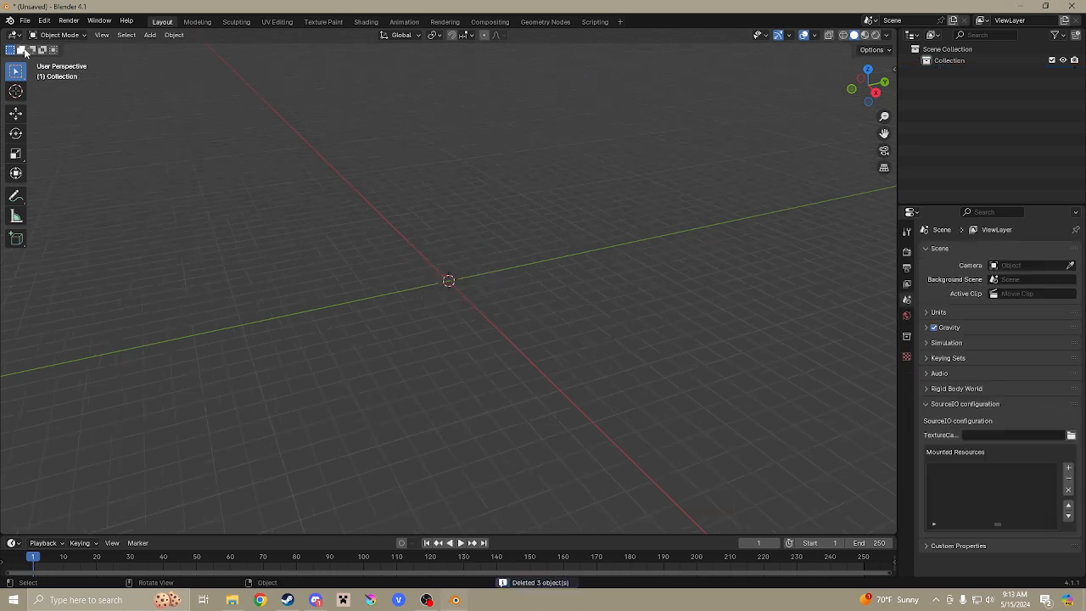
Review the add-on preferences, viewing the add-on installer and listing only the enabled add-ons.
{"action": "left_click", "coordinate": [25, 19]}
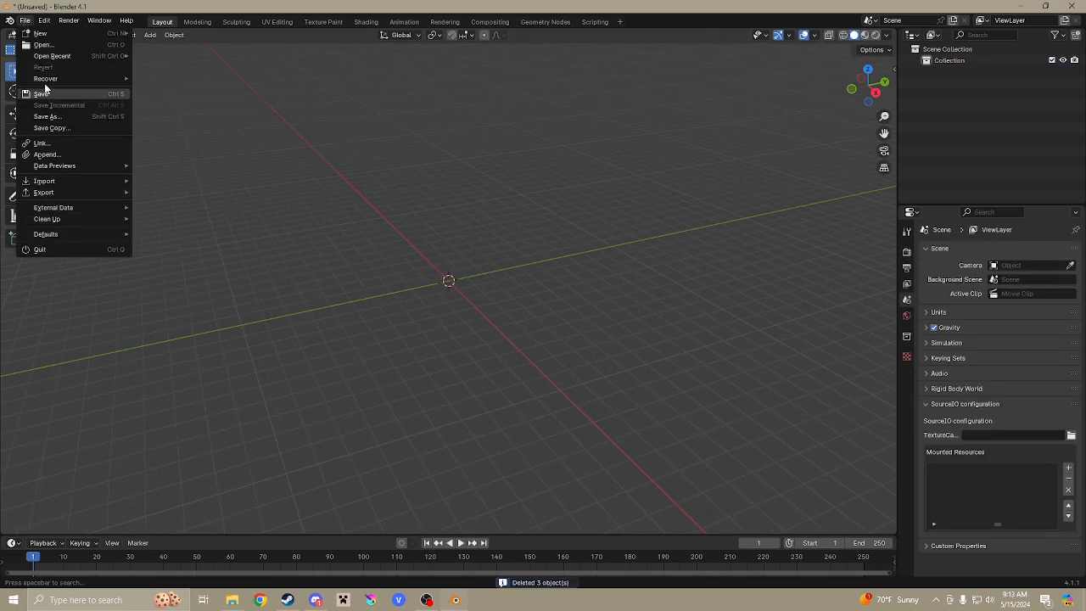
{"action": "left_click", "coordinate": [46, 25]}
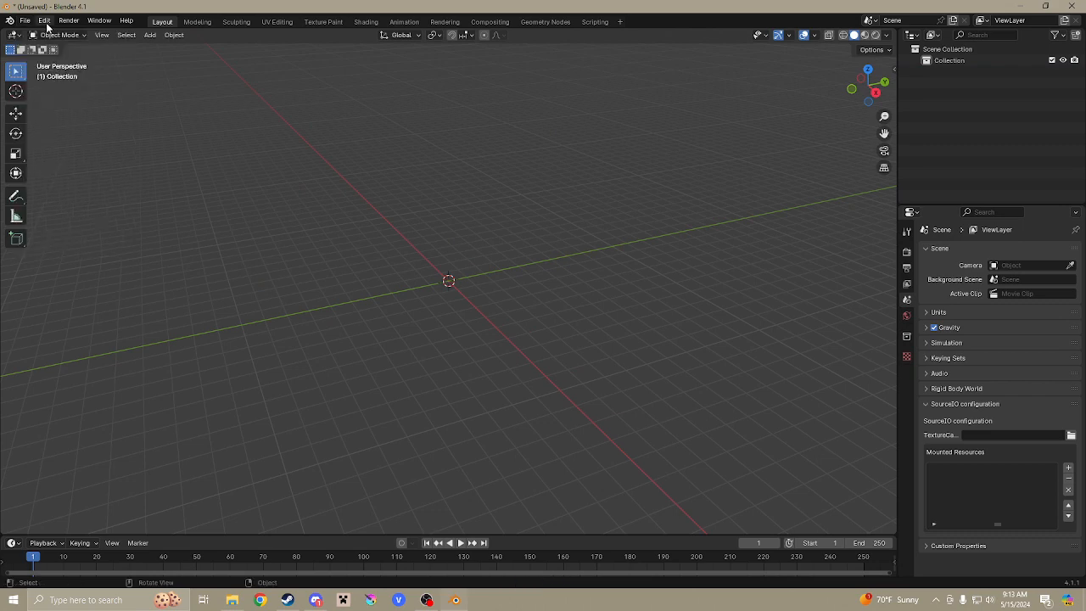
{"action": "left_click", "coordinate": [44, 20]}
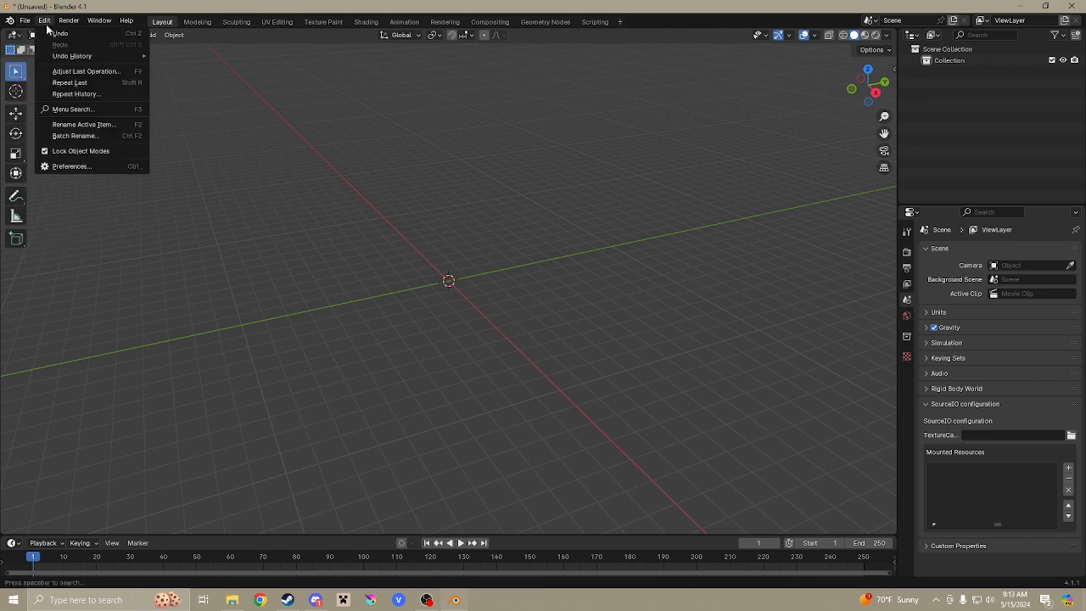
{"action": "left_click", "coordinate": [84, 166]}
{"action": "left_click", "coordinate": [42, 125]}
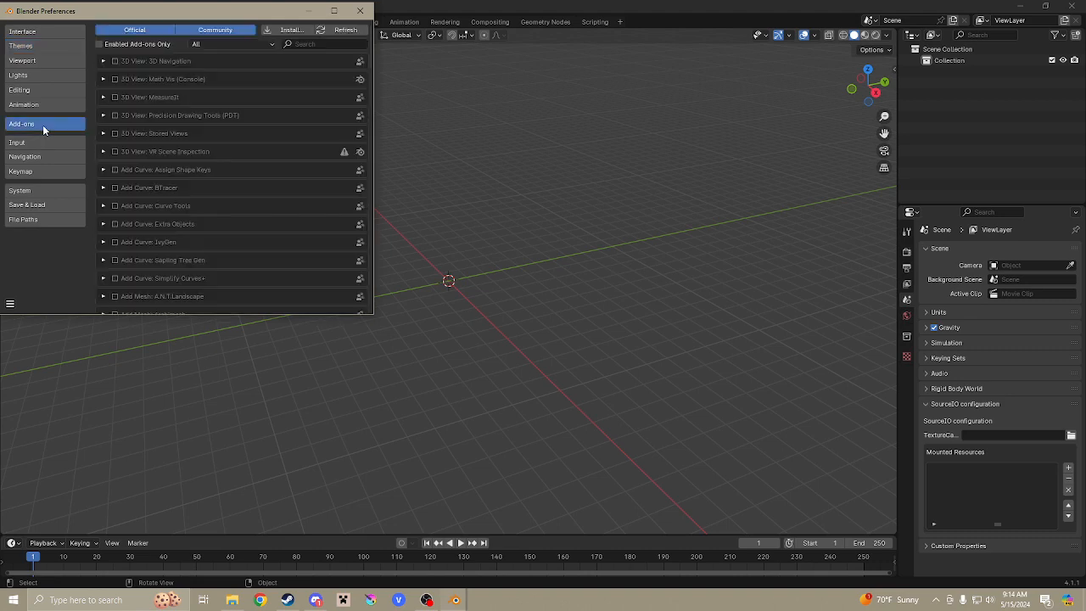
{"action": "left_click", "coordinate": [288, 30]}
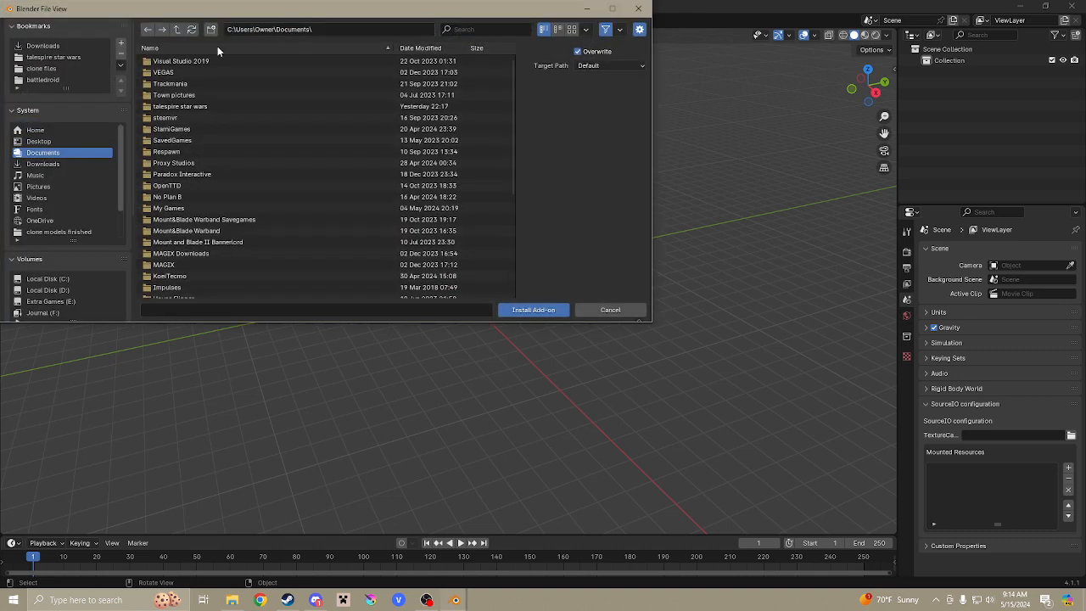
{"action": "left_click", "coordinate": [638, 9]}
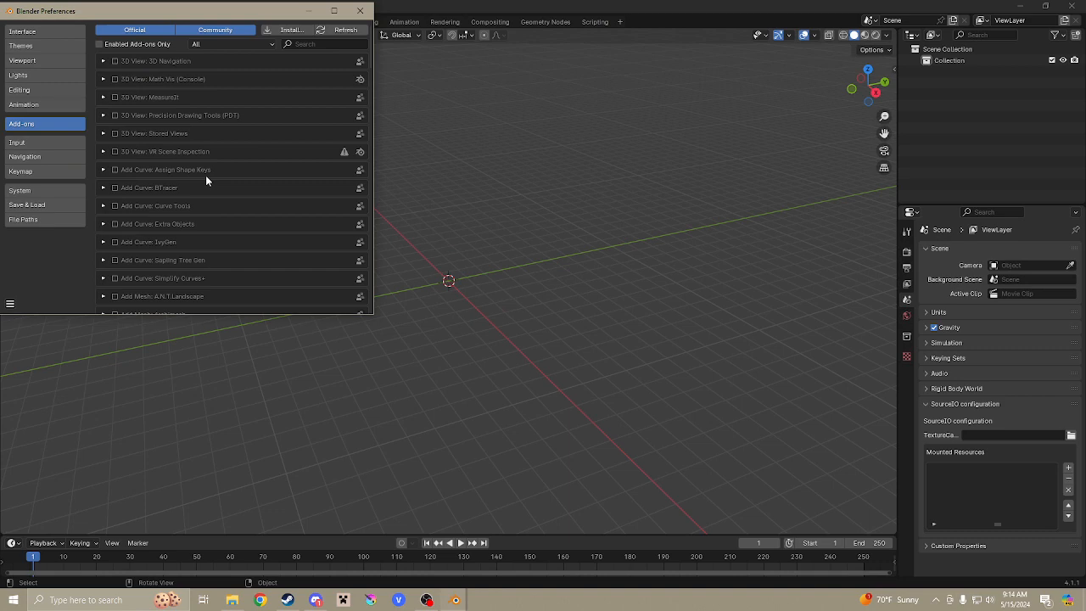
{"action": "left_click", "coordinate": [99, 45]}
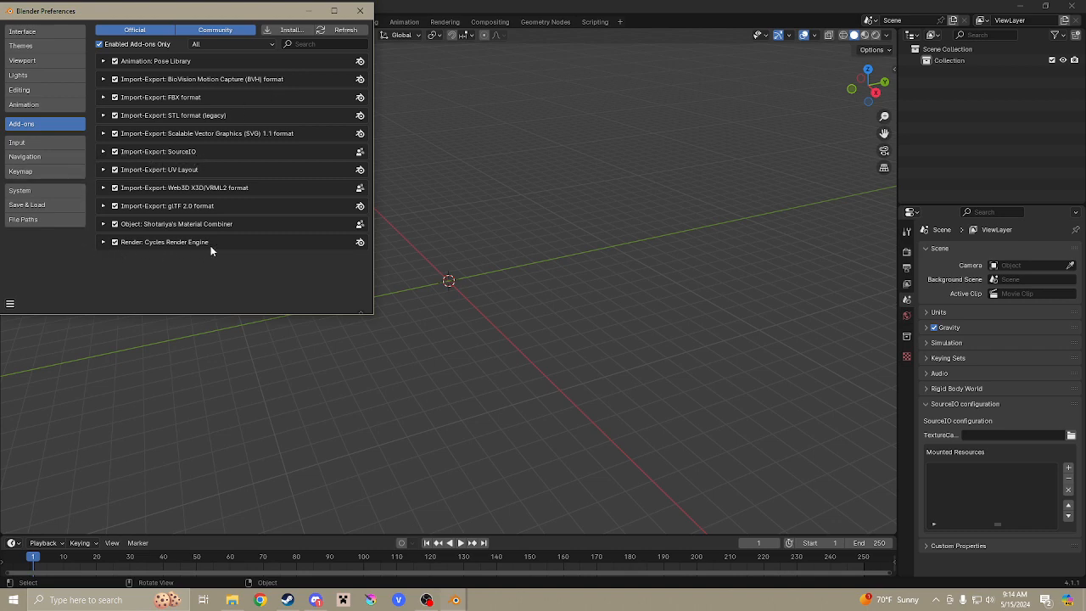
{"action": "left_click", "coordinate": [359, 12]}
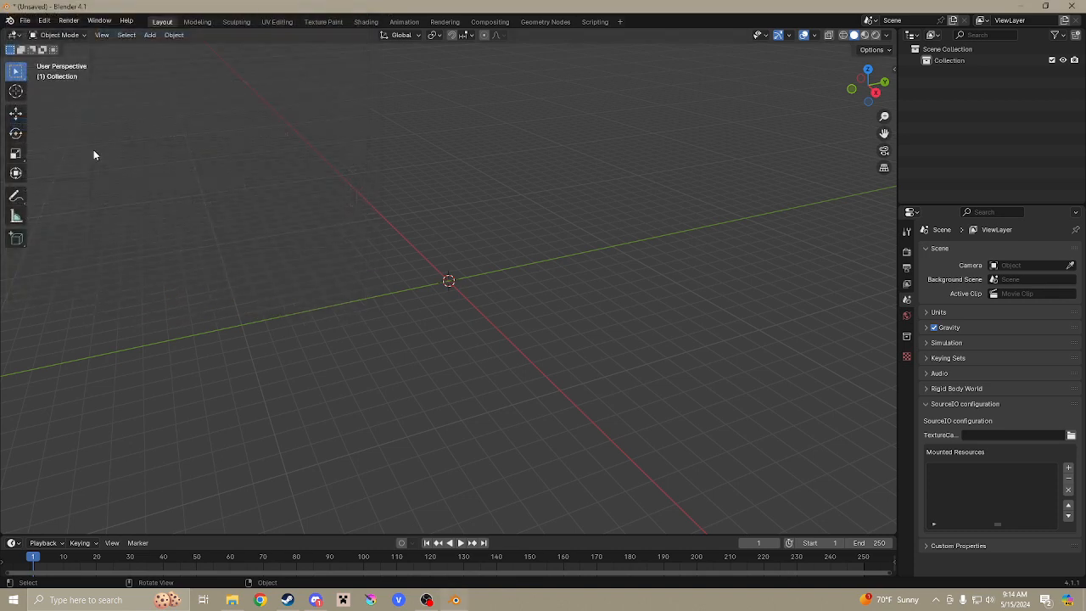
Import the GoldSrc/Source model tx130.mdl from the vehicles folder inside the Clone tank download's models folder.
{"action": "left_click", "coordinate": [25, 20]}
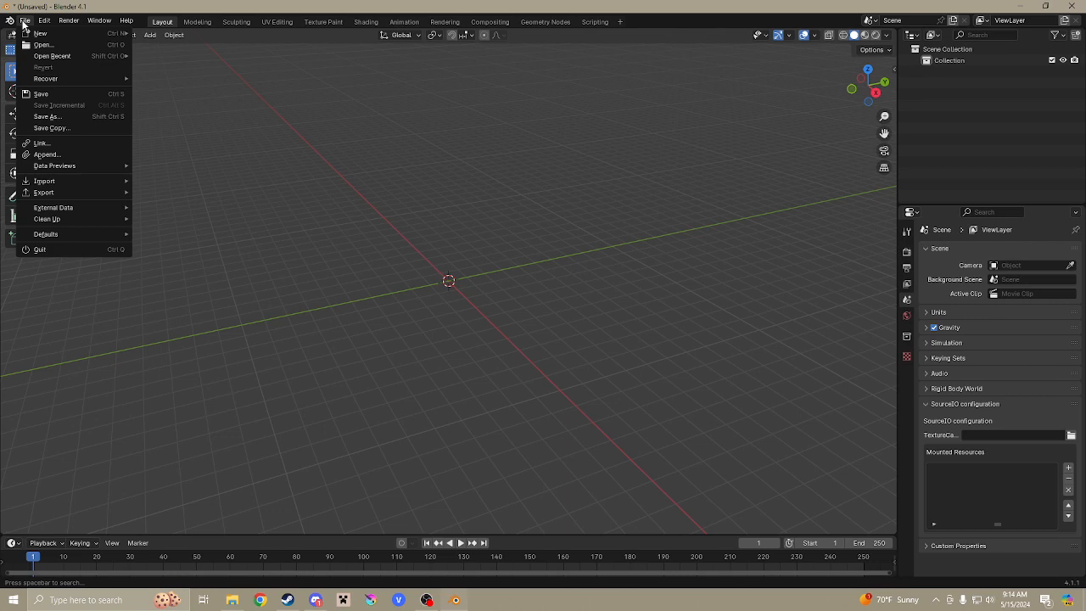
{"action": "mouse_move", "coordinate": [61, 191]}
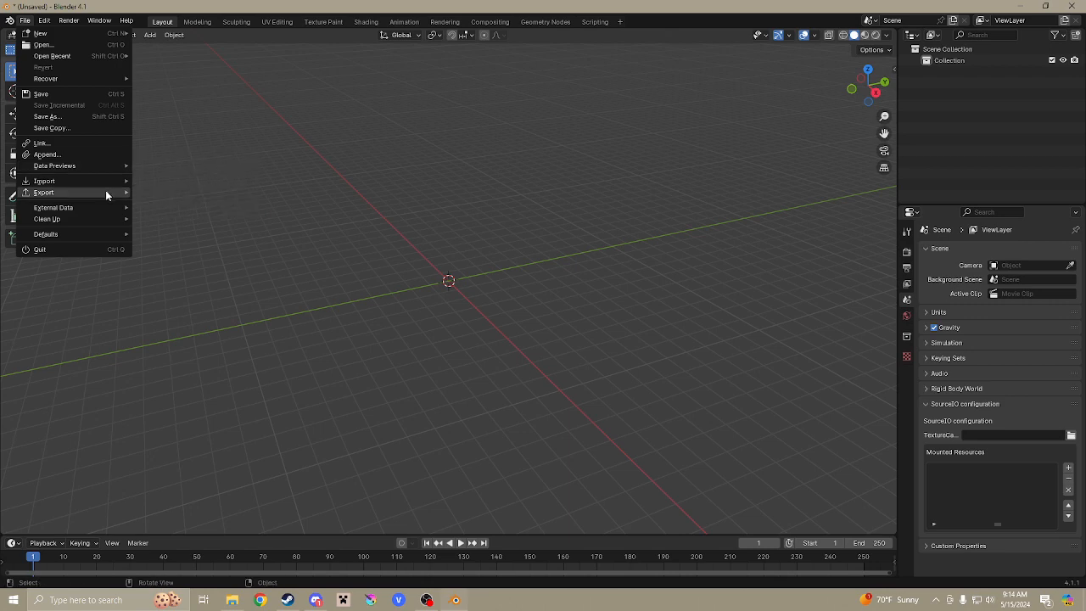
{"action": "mouse_move", "coordinate": [136, 186]}
{"action": "mouse_move", "coordinate": [204, 327]}
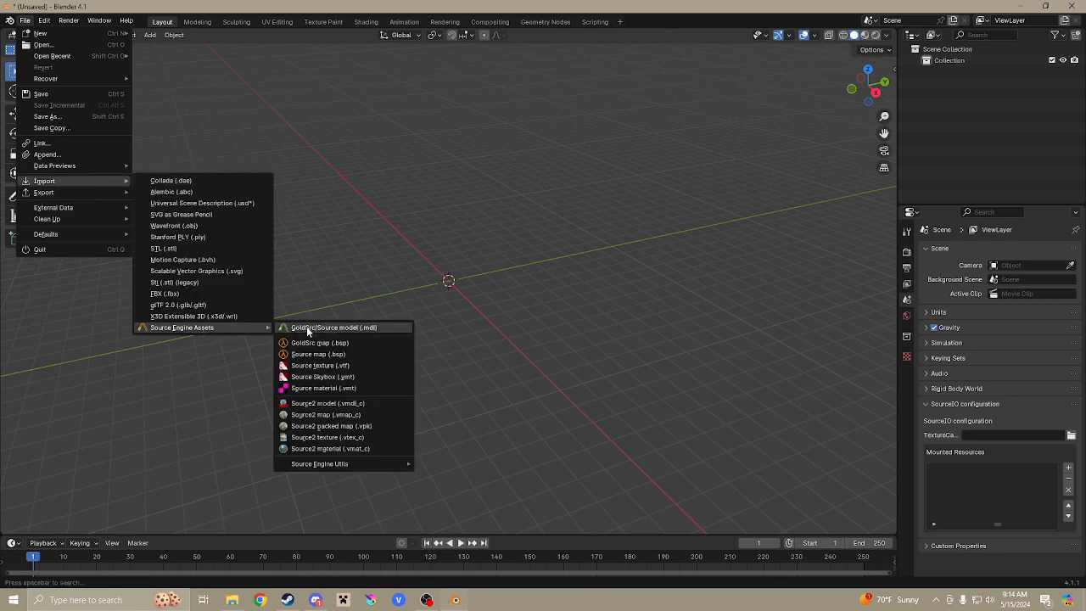
{"action": "left_click", "coordinate": [307, 326]}
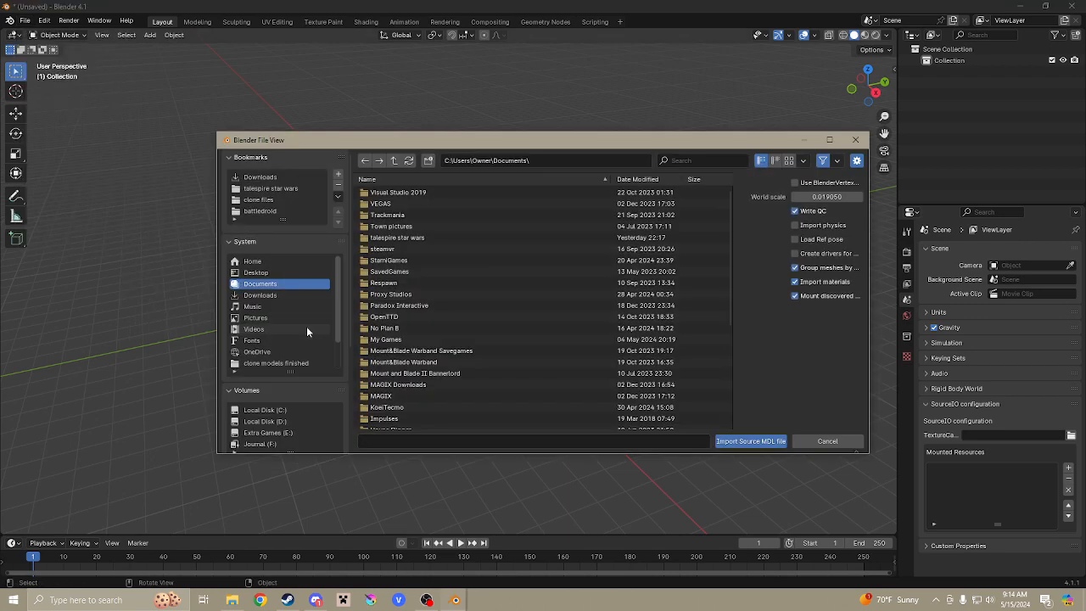
{"action": "left_click", "coordinate": [396, 237]}
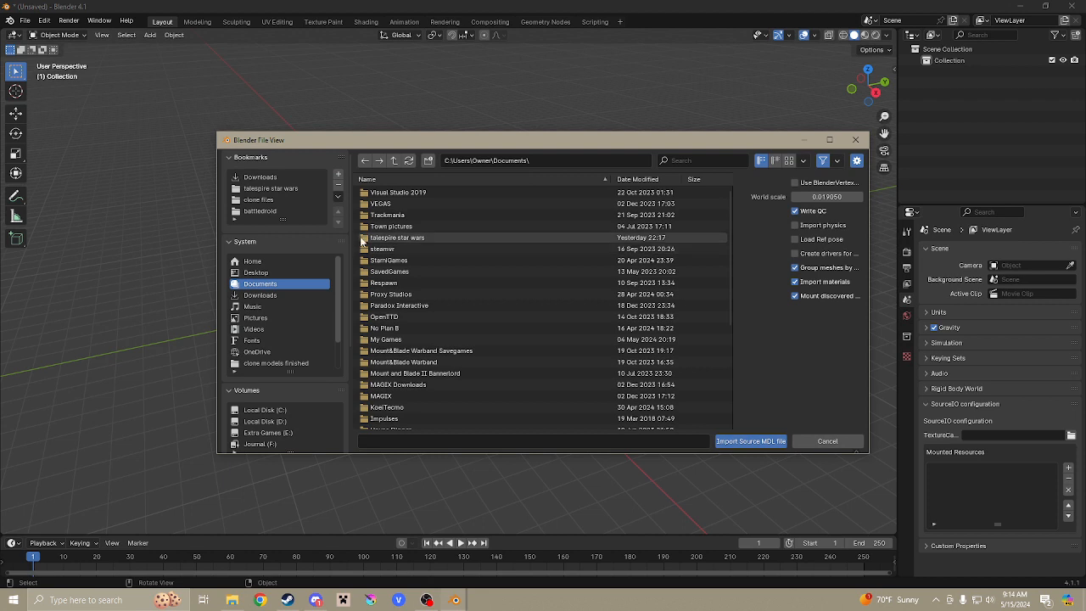
{"action": "left_click", "coordinate": [278, 295]}
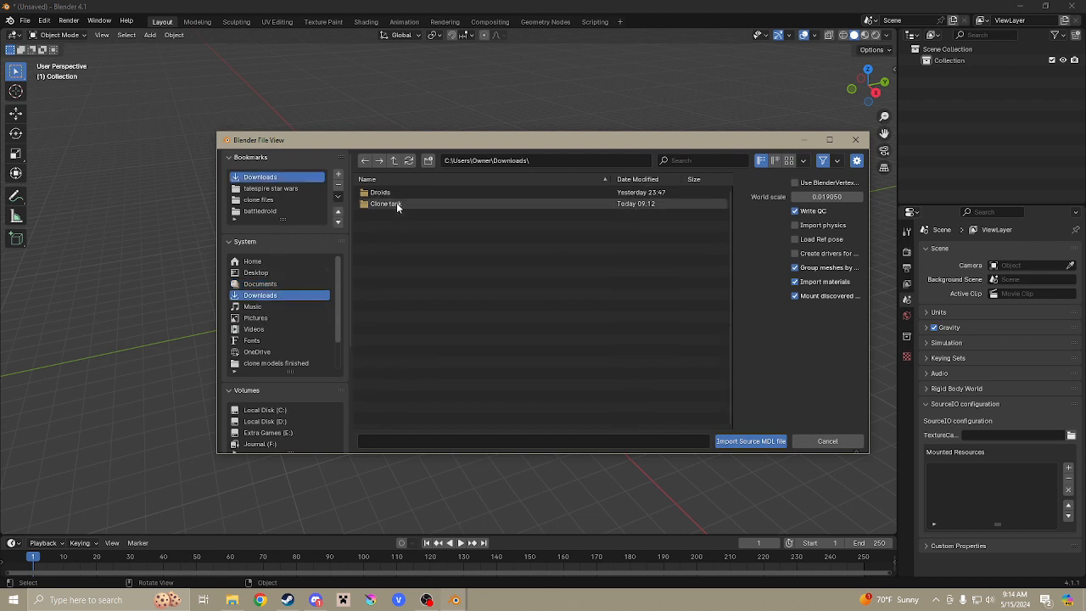
{"action": "double_click", "coordinate": [396, 202]}
{"action": "double_click", "coordinate": [397, 194]}
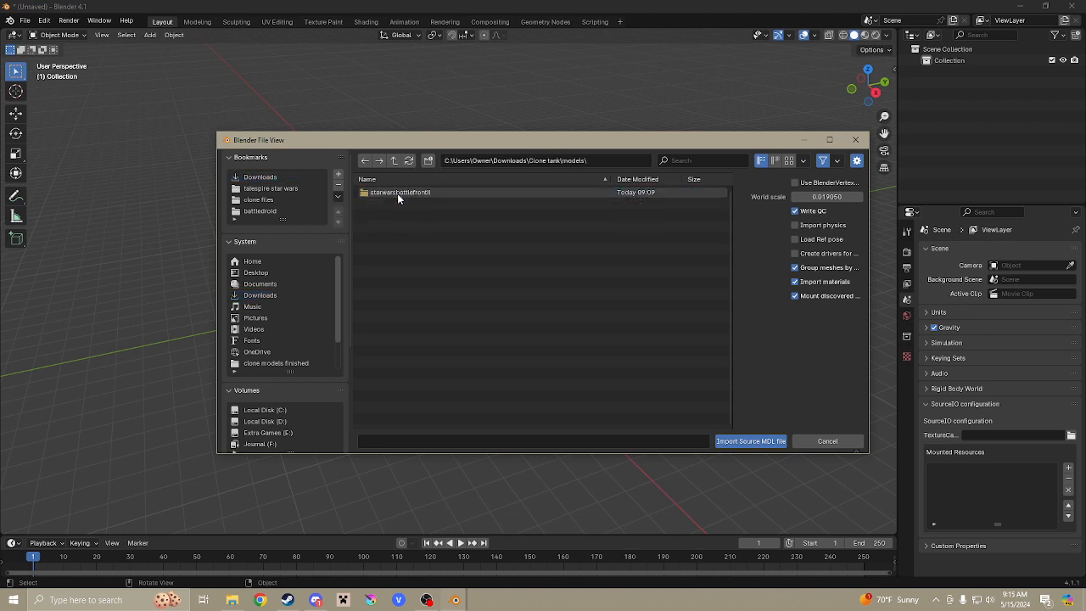
{"action": "double_click", "coordinate": [397, 193]}
{"action": "double_click", "coordinate": [397, 193]}
{"action": "left_click", "coordinate": [397, 193]}
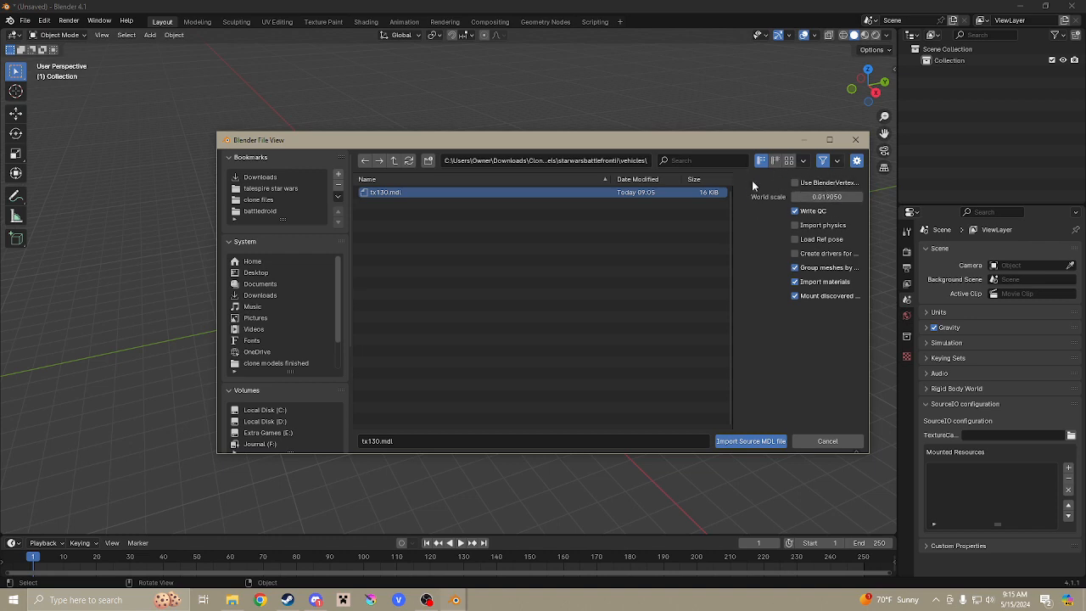
{"action": "left_click", "coordinate": [750, 441]}
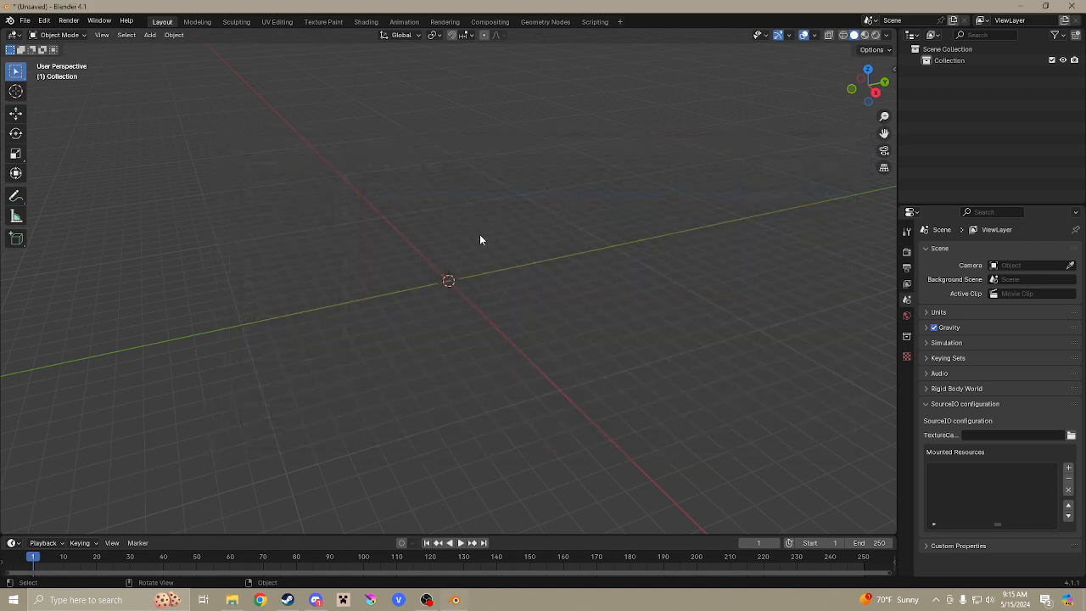
Switch the viewport shading to Rendered to display the imported tank with its materials.
{"action": "scroll", "coordinate": [444, 215], "scroll_direction": "up", "scroll_amount": 6}
{"action": "mouse_move", "coordinate": [444, 214]}
{"action": "middle_mouse_down"}
{"action": "mouse_move", "coordinate": [530, 230]}
{"action": "mouse_move", "coordinate": [558, 201]}
{"action": "mouse_move", "coordinate": [575, 240]}
{"action": "middle_mouse_up"}
{"action": "key", "text": "z"}
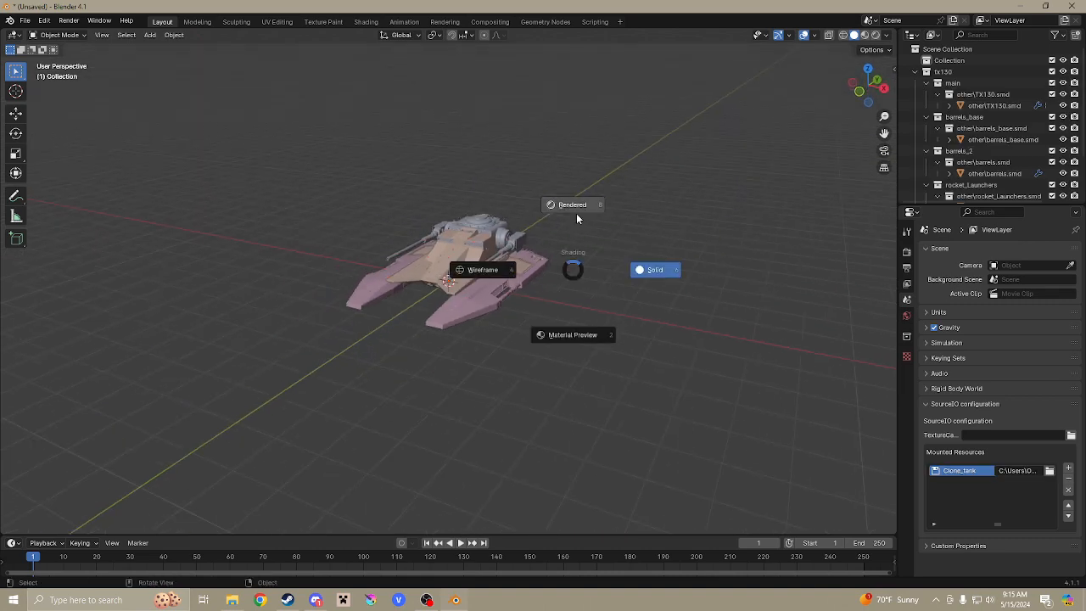
{"action": "left_click", "coordinate": [575, 218]}
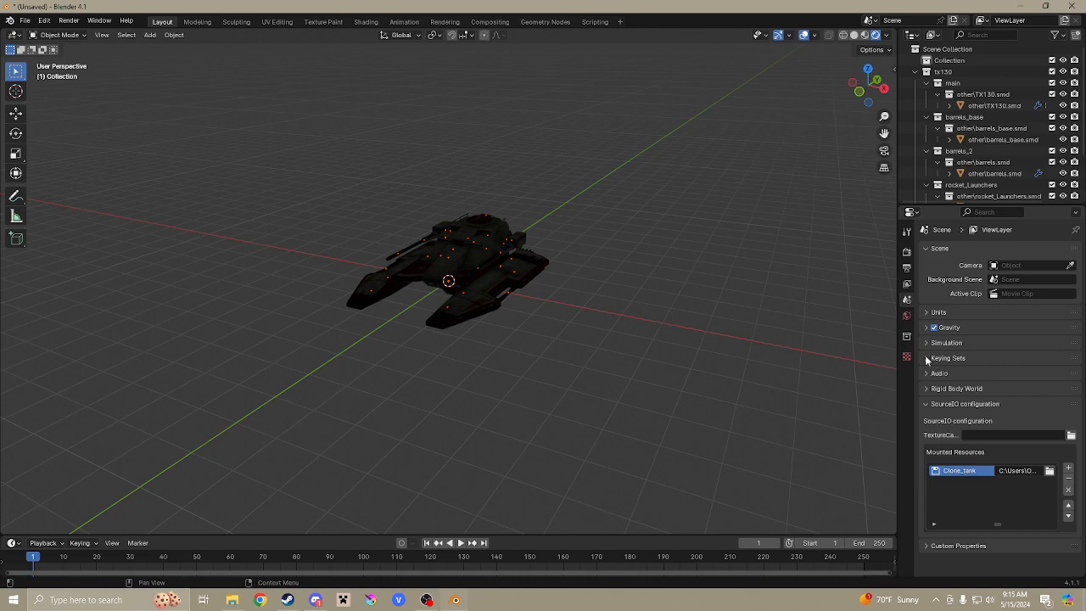
Set the world background strength to 14.2 to brighten the scene around the tank.
{"action": "left_click", "coordinate": [906, 314]}
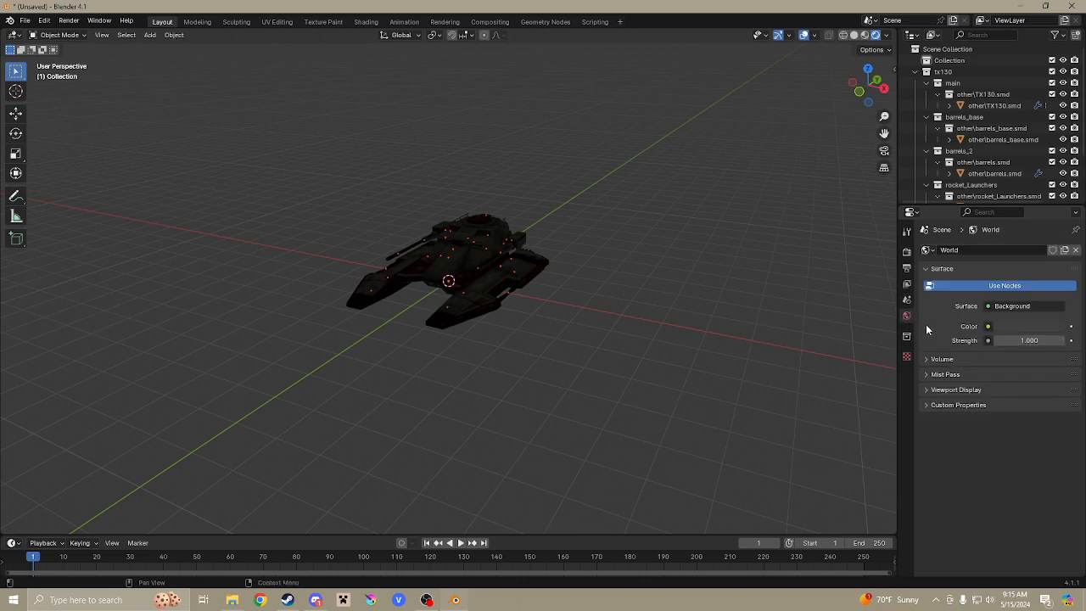
{"action": "left_click", "coordinate": [1028, 340]}
{"action": "type", "text": "14.2"}
{"action": "key", "text": "Return"}
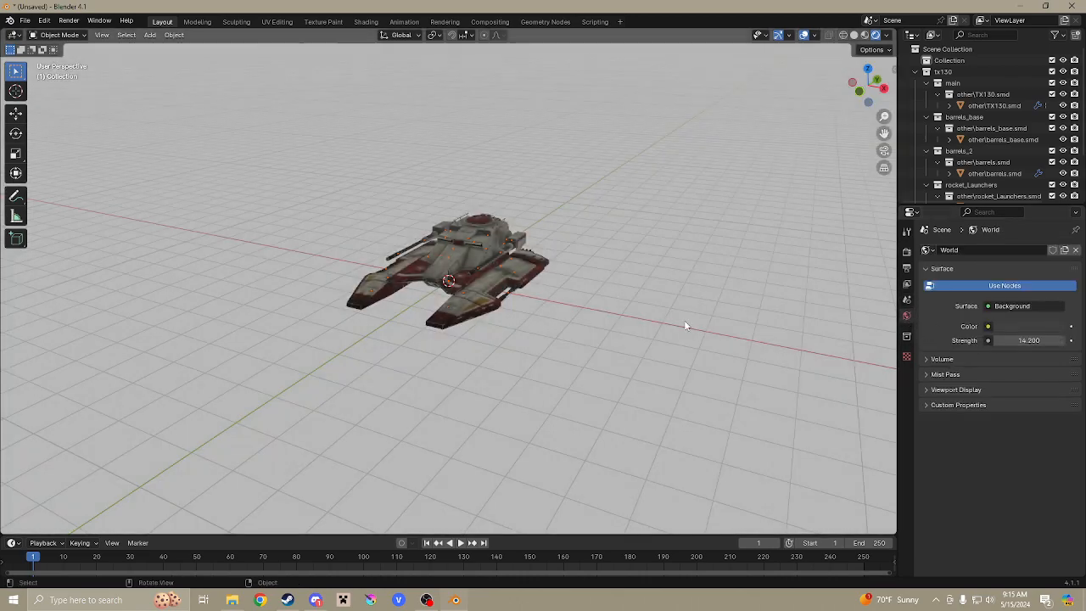
{"action": "middle_click_drag", "start_coordinate": [685, 325], "coordinate": [535, 292]}
{"action": "scroll", "coordinate": [518, 283], "scroll_direction": "down", "scroll_amount": 3}
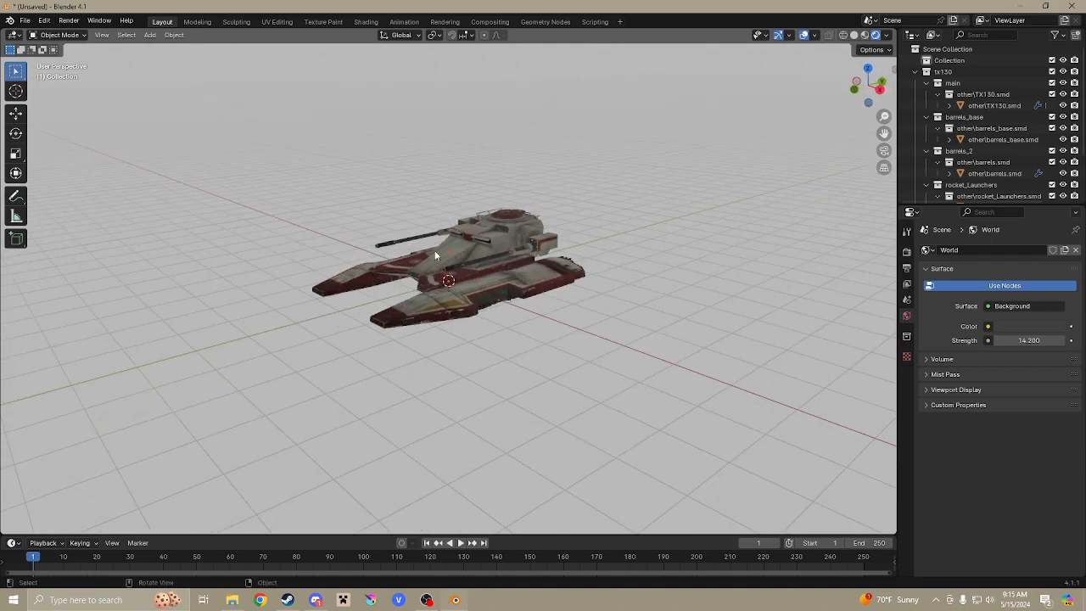
Save the scene as "clone tank.blend" in the Clone tank folder under Downloads.
{"action": "left_click", "coordinate": [26, 20]}
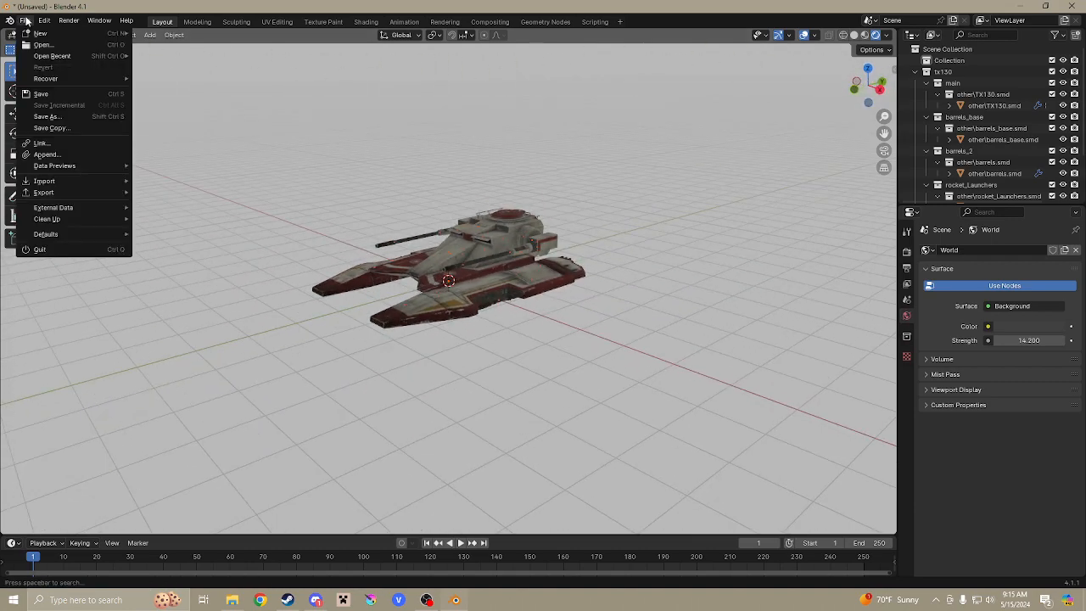
{"action": "left_click", "coordinate": [47, 95]}
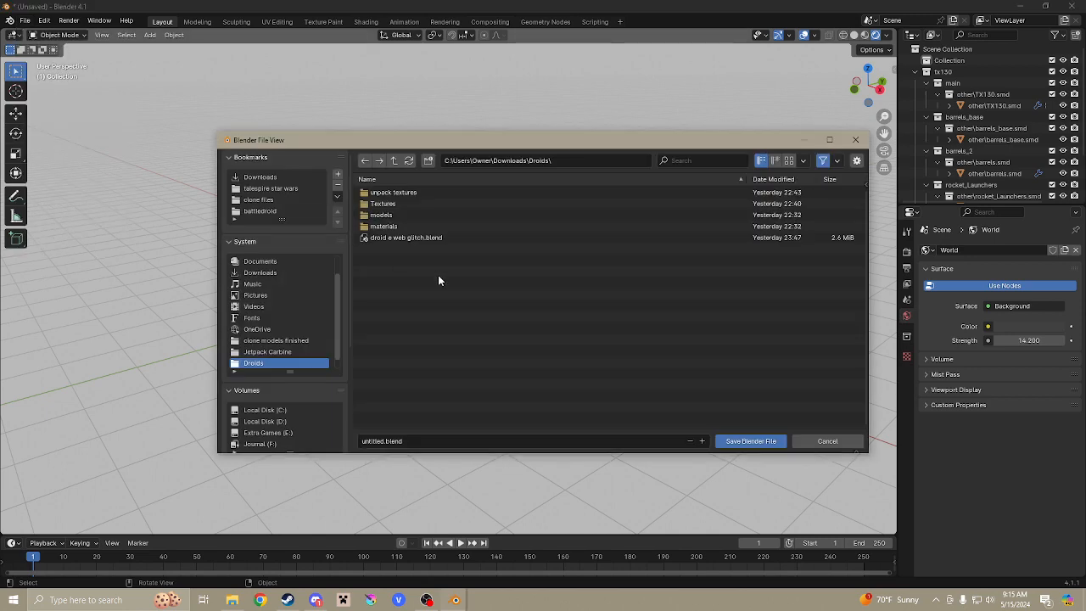
{"action": "left_click", "coordinate": [395, 161]}
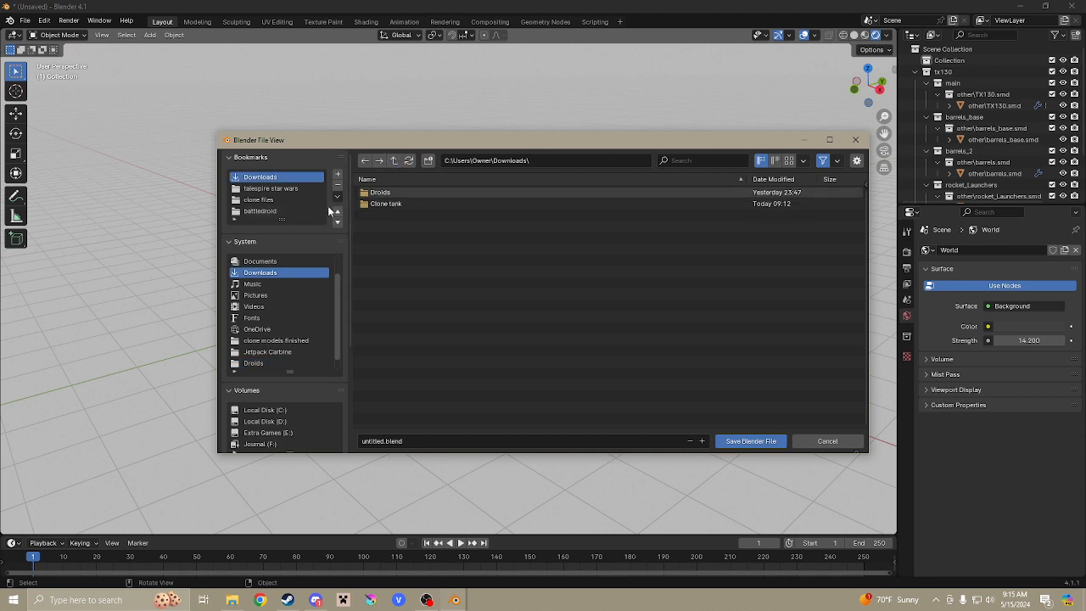
{"action": "double_click", "coordinate": [397, 202]}
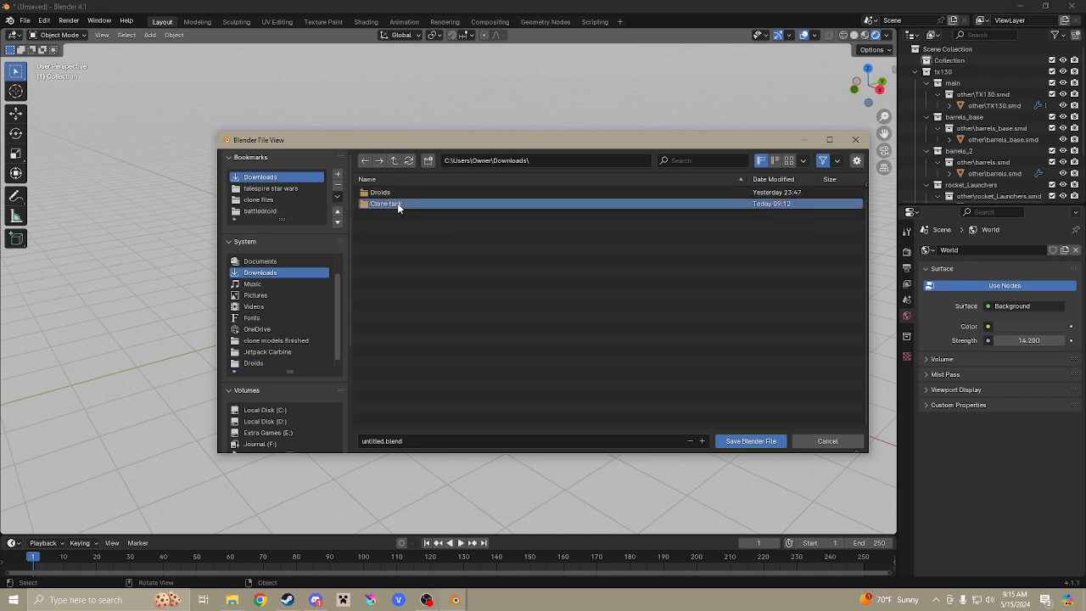
{"action": "left_click", "coordinate": [382, 440]}
{"action": "type", "text": "clone tank"}
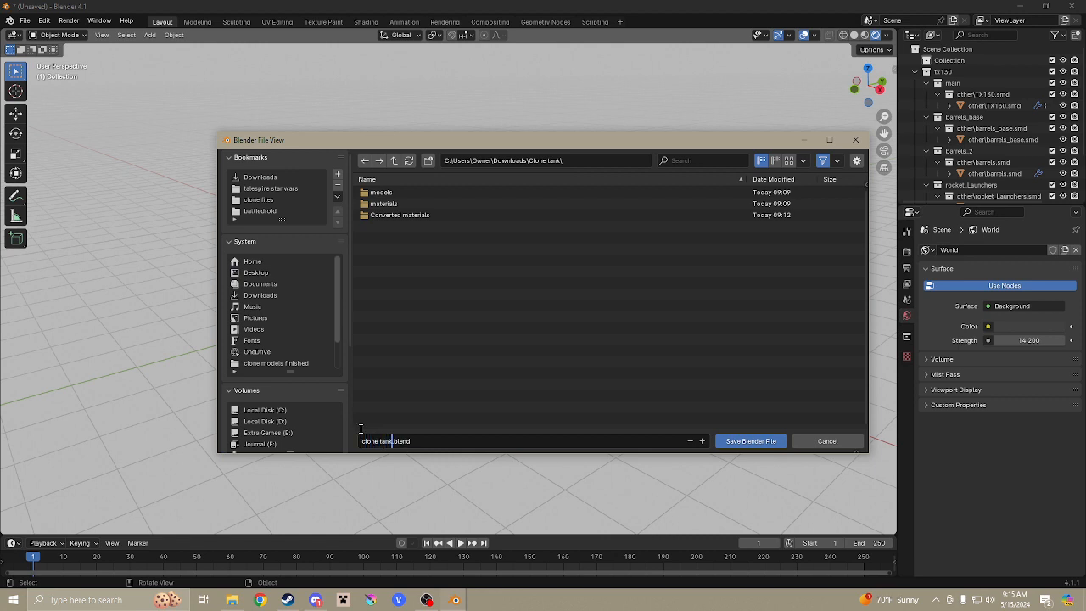
{"action": "left_click", "coordinate": [746, 443]}
{"action": "left_click", "coordinate": [746, 441]}
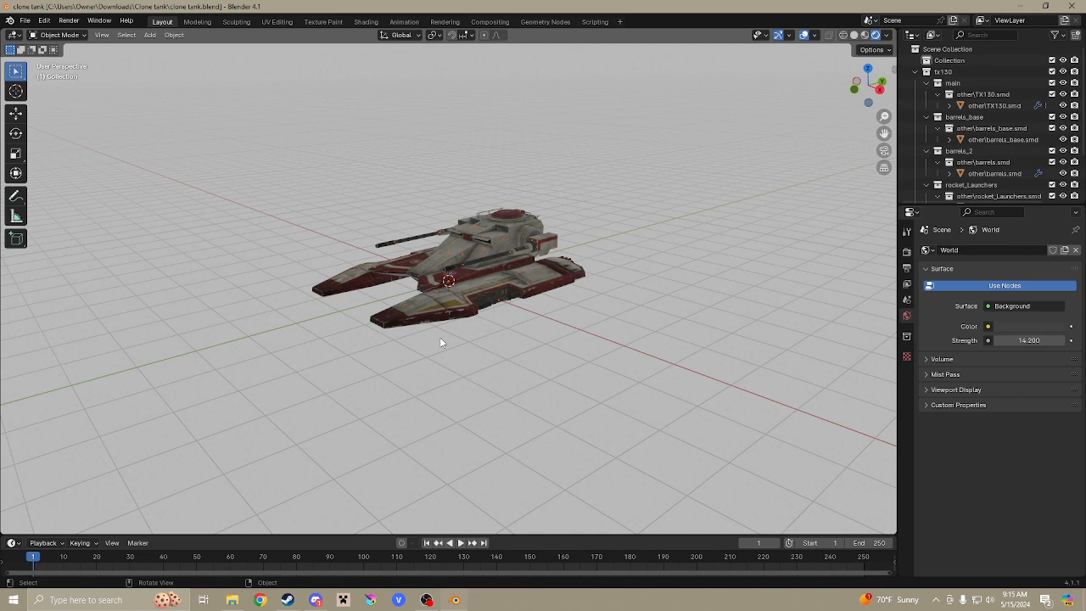
Reopen the saved clone tank.blend file from the Clone tank folder and view the tank from its side.
{"action": "middle_click_drag", "start_coordinate": [490, 197], "coordinate": [385, 169]}
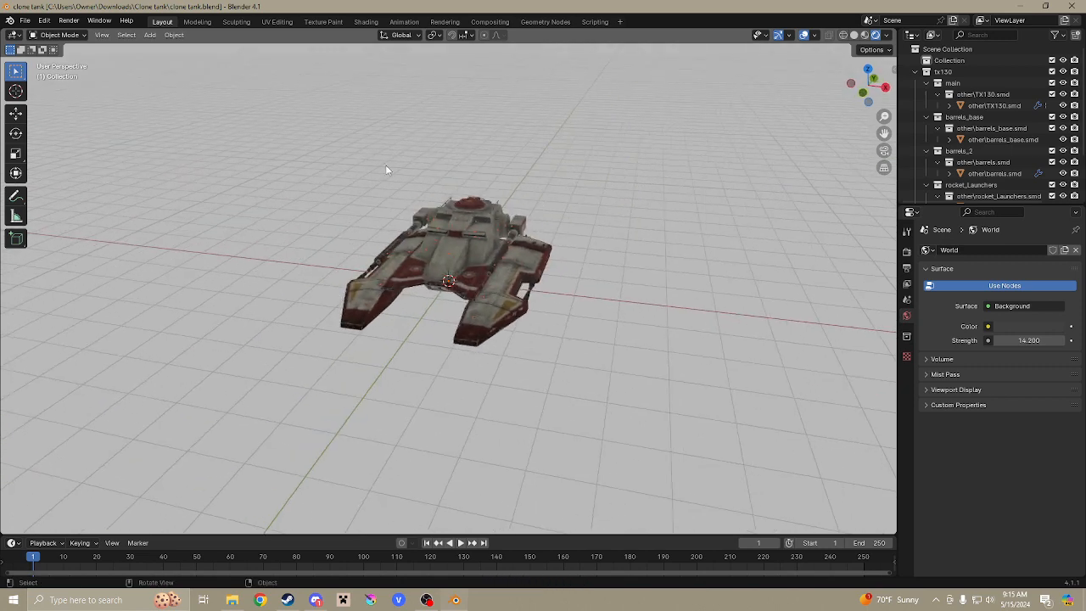
{"action": "left_click", "coordinate": [24, 19]}
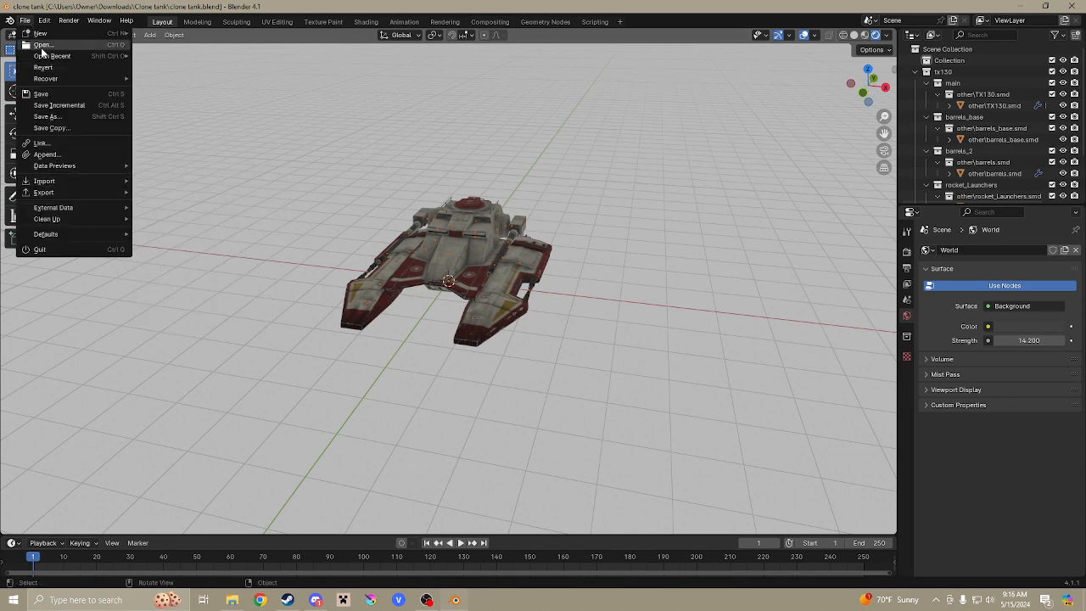
{"action": "left_click", "coordinate": [42, 46]}
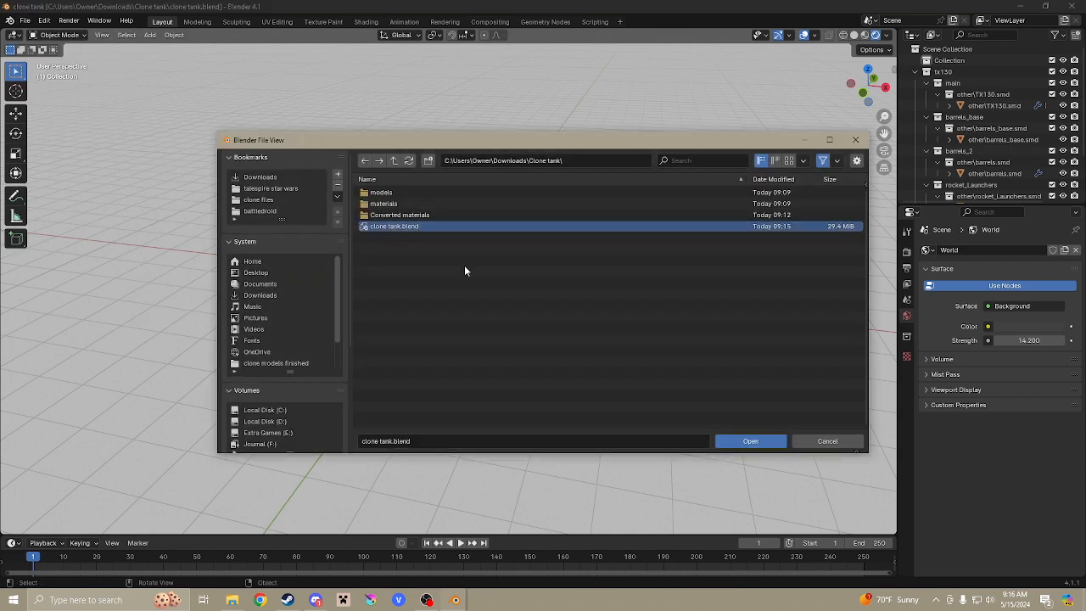
{"action": "left_click", "coordinate": [752, 440]}
{"action": "middle_click_drag", "start_coordinate": [558, 294], "coordinate": [277, 408]}
{"action": "middle_click_drag", "start_coordinate": [339, 269], "coordinate": [277, 263]}
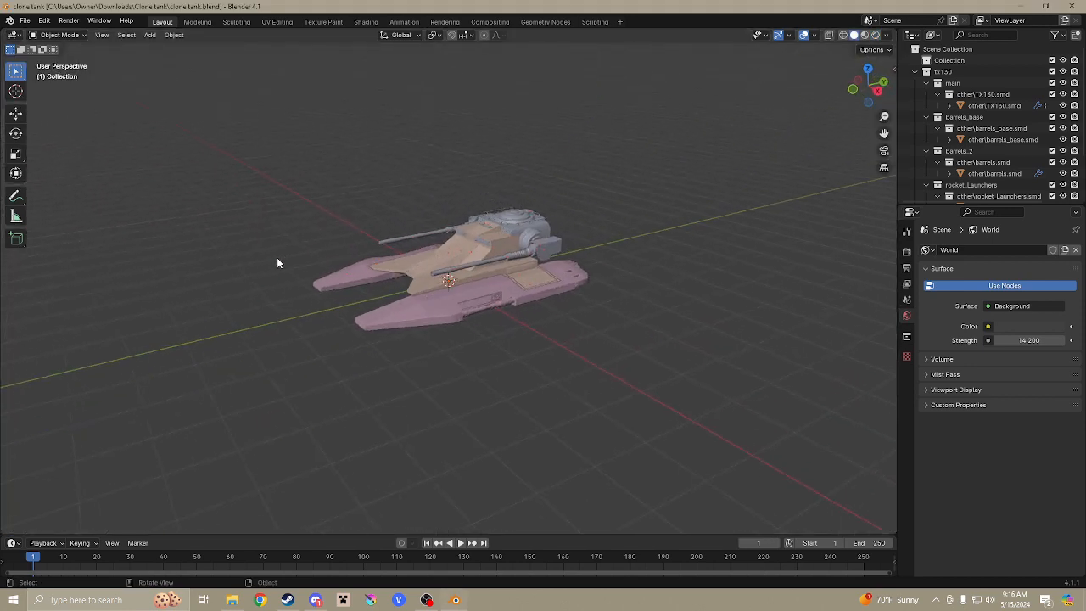
Unpack the file's packed resources, using files in the current directory and creating them when necessary.
{"action": "left_click", "coordinate": [24, 20]}
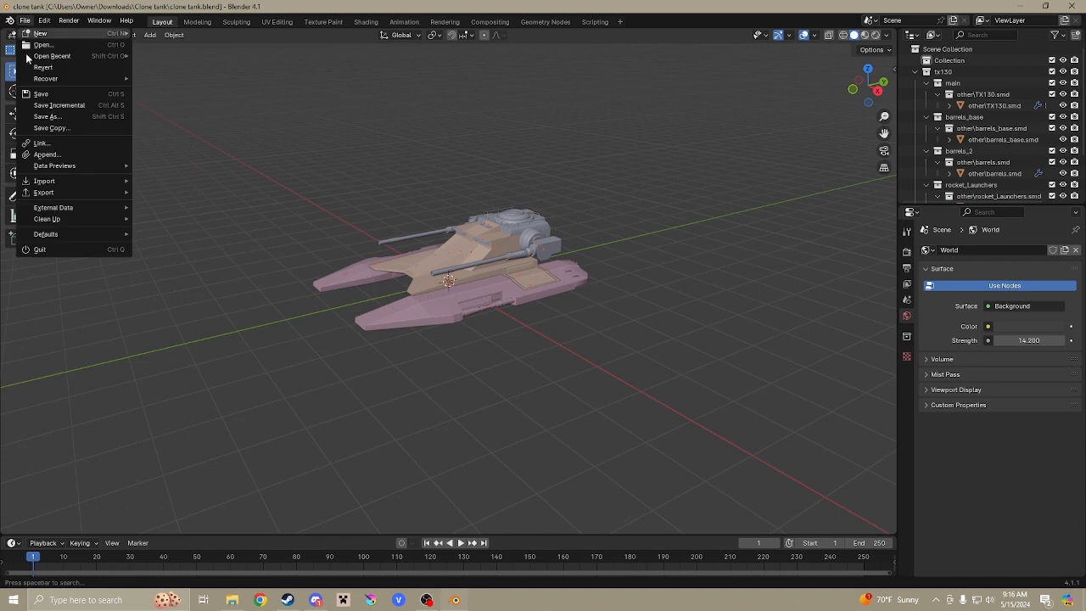
{"action": "mouse_move", "coordinate": [49, 205]}
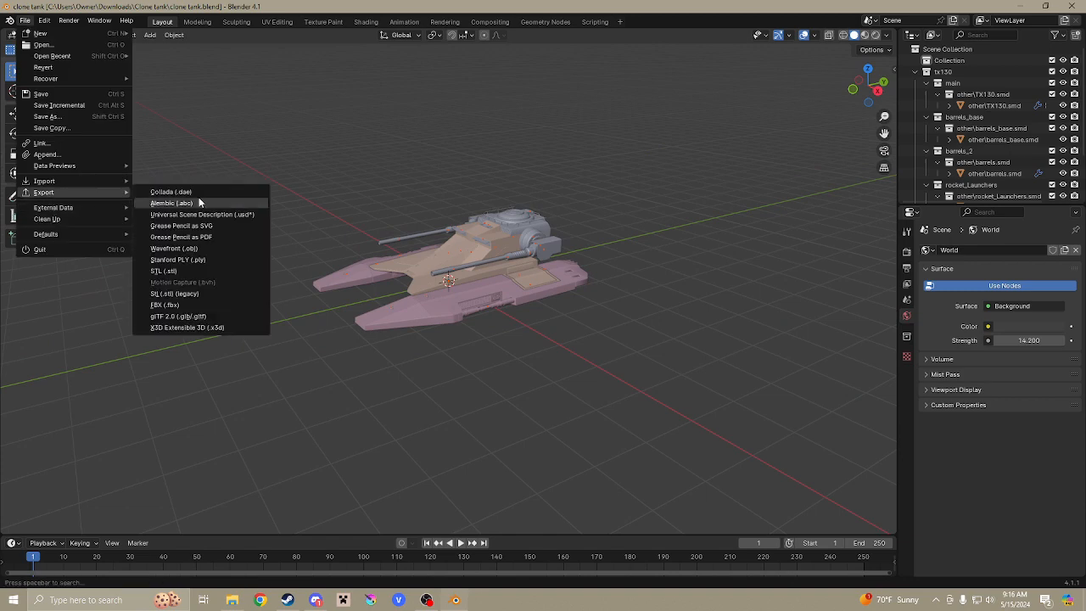
{"action": "mouse_move", "coordinate": [89, 205]}
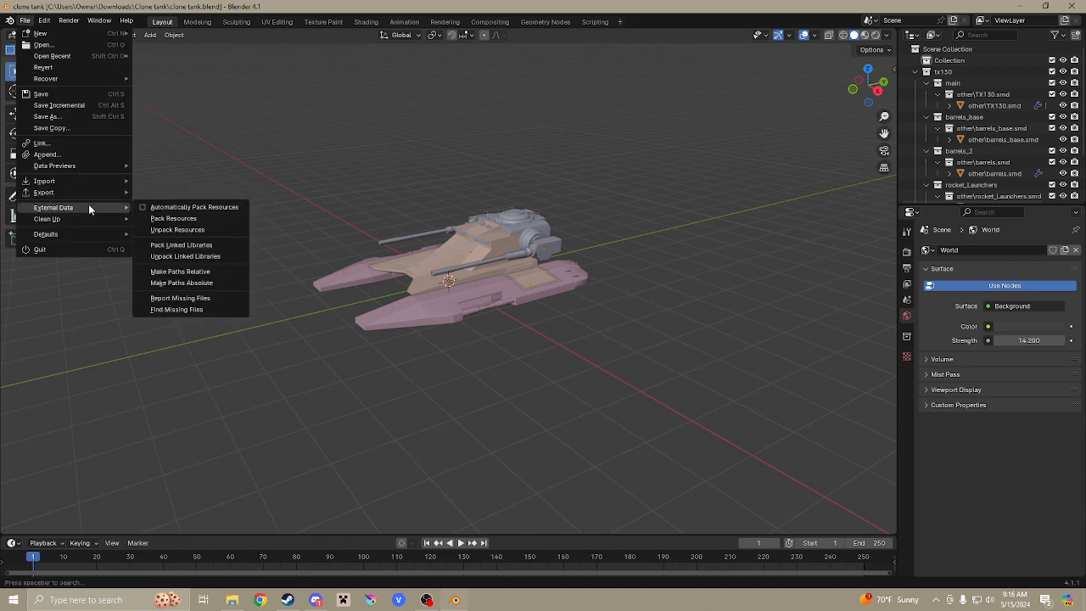
{"action": "left_click", "coordinate": [183, 231]}
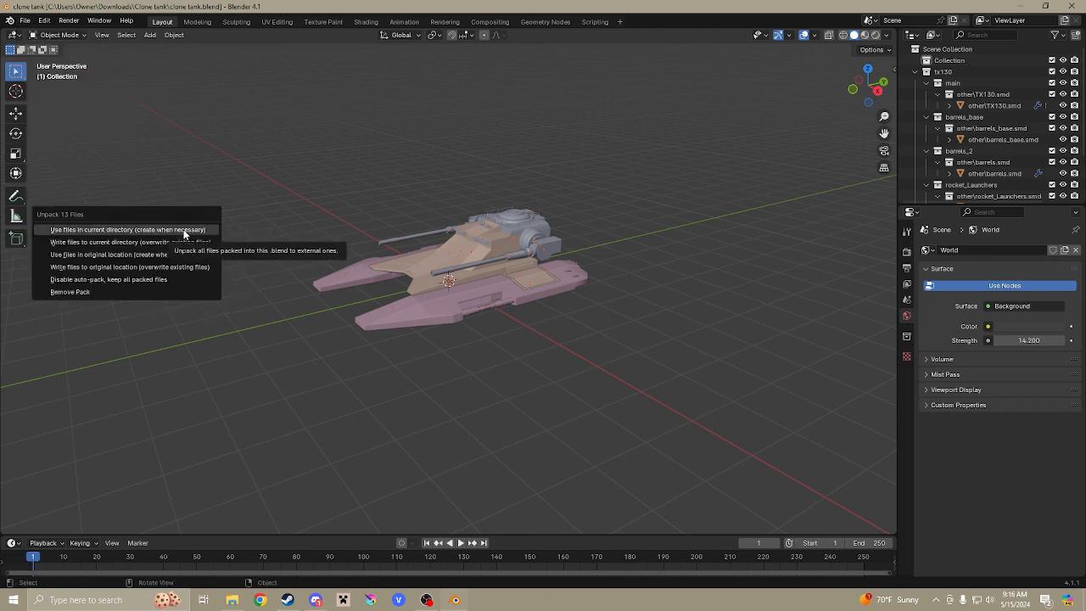
{"action": "left_click", "coordinate": [184, 229]}
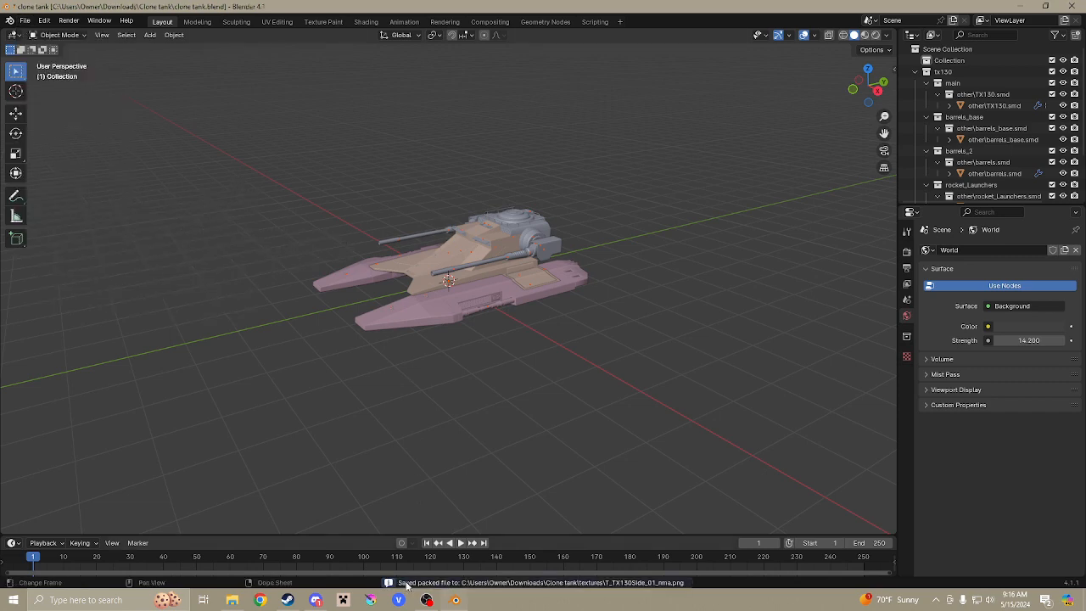
Switch to File Explorer and inspect the unpacked images in the Clone tank folder's textures subfolder, returning to the Clone tank folder.
{"action": "left_click", "coordinate": [239, 601]}
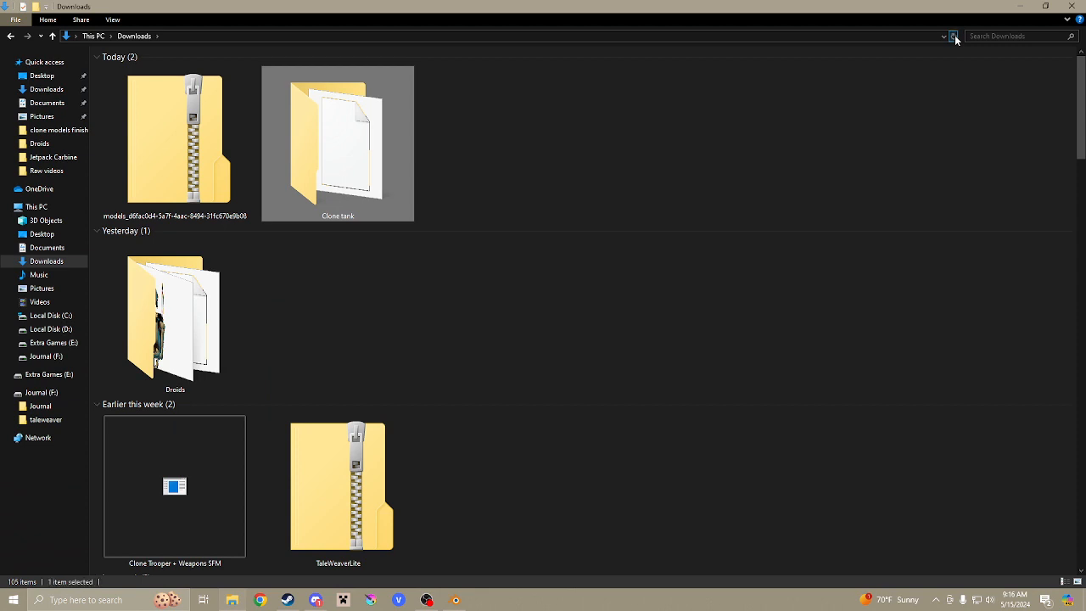
{"action": "double_click", "coordinate": [378, 145]}
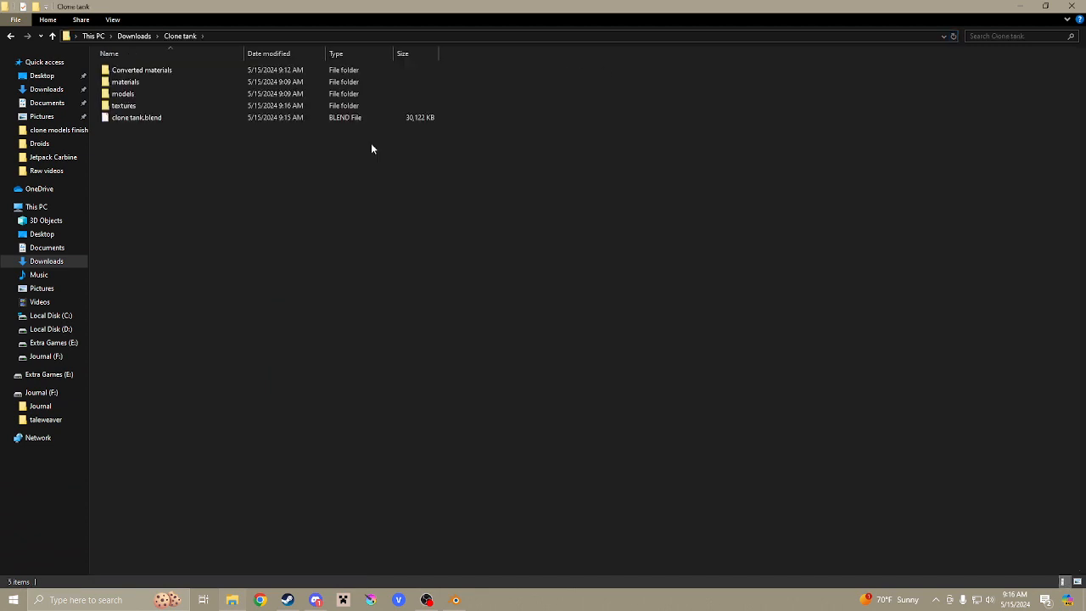
{"action": "double_click", "coordinate": [150, 107]}
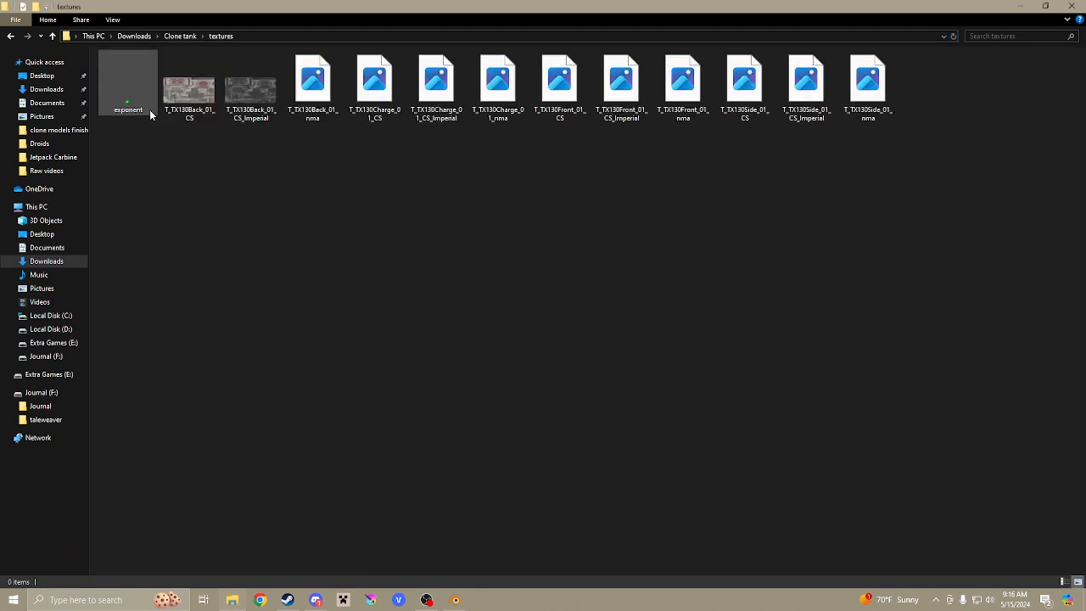
{"action": "left_click", "coordinate": [180, 35]}
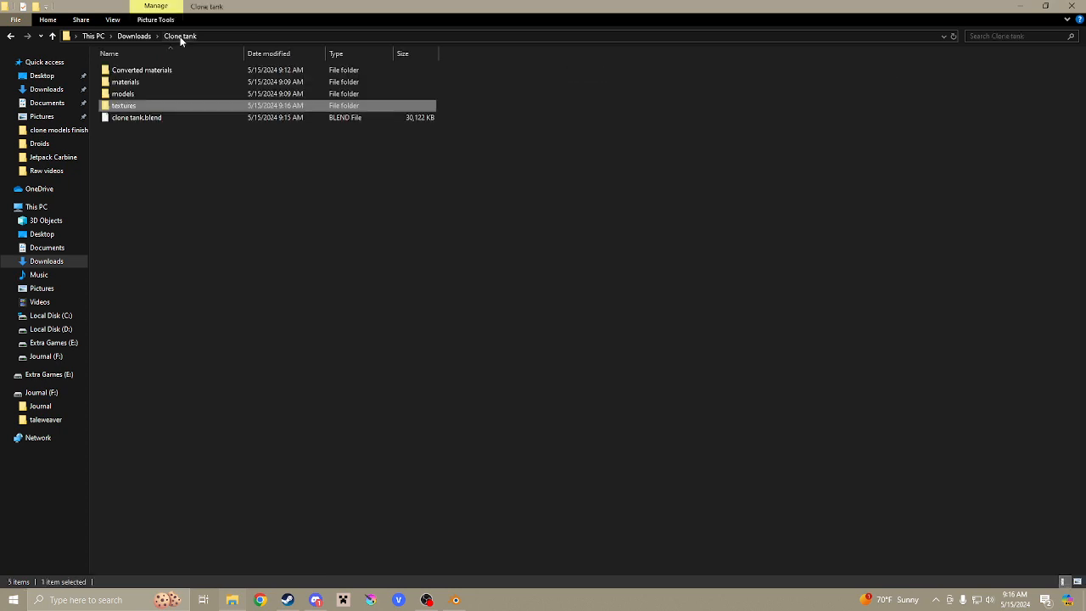
{"action": "double_click", "coordinate": [134, 107]}
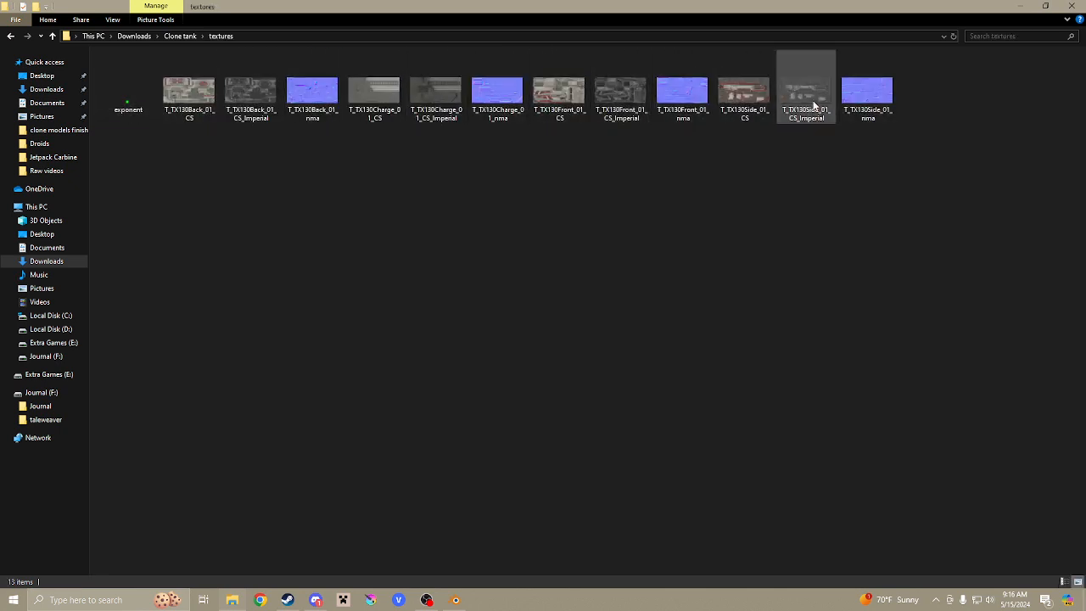
{"action": "left_click", "coordinate": [179, 36]}
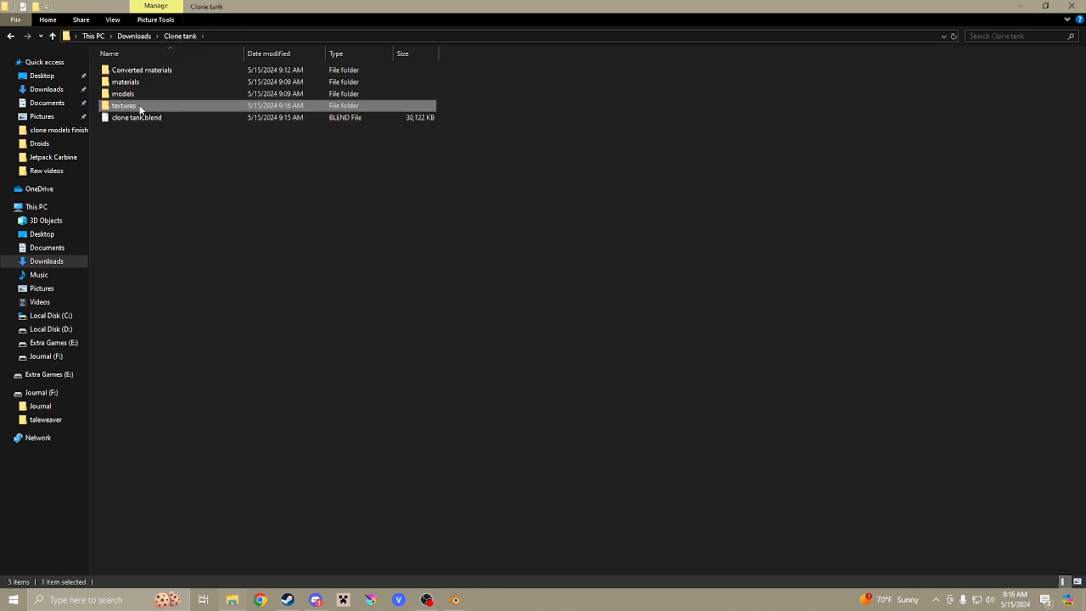
Open the converted t_tx130back_01_cs.jpg from the tx130 folder inside Converted materials and move its viewer window aside.
{"action": "double_click", "coordinate": [139, 106]}
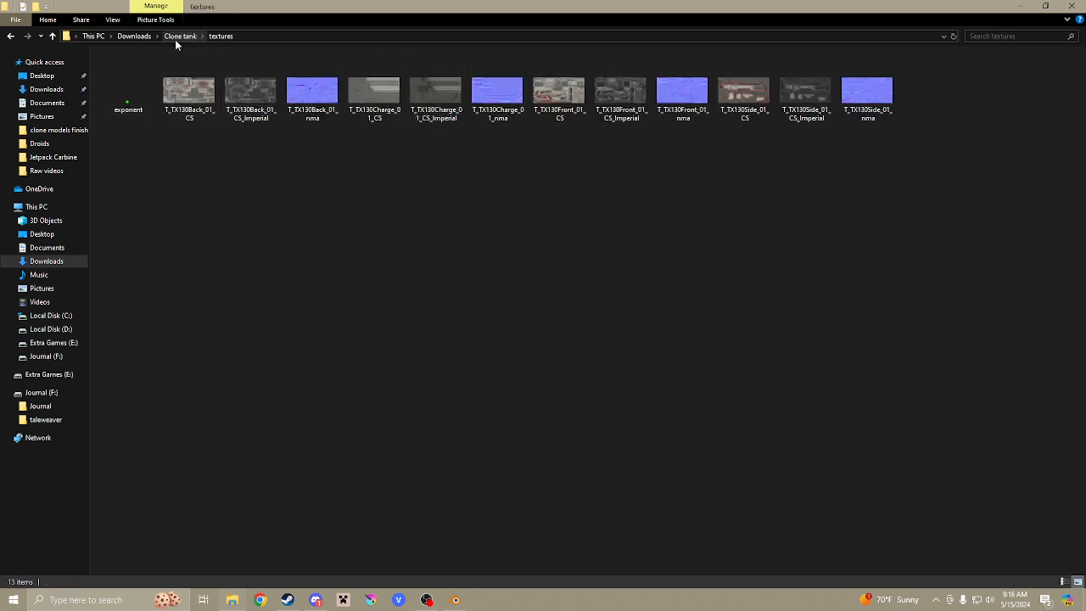
{"action": "left_click", "coordinate": [175, 39]}
{"action": "double_click", "coordinate": [141, 71]}
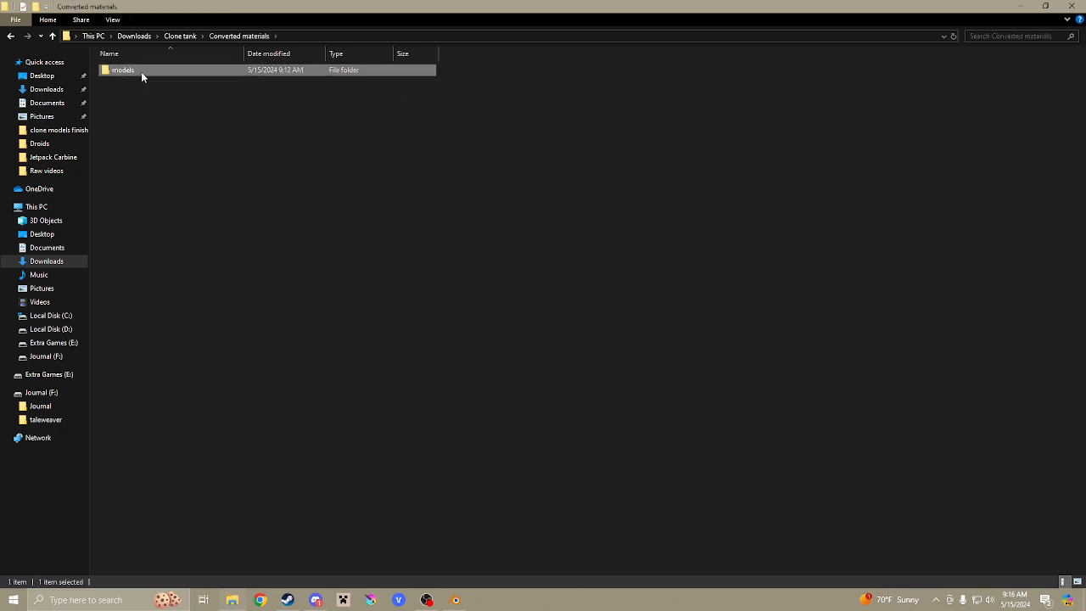
{"action": "double_click", "coordinate": [140, 71]}
{"action": "double_click", "coordinate": [140, 71]}
{"action": "double_click", "coordinate": [141, 71]}
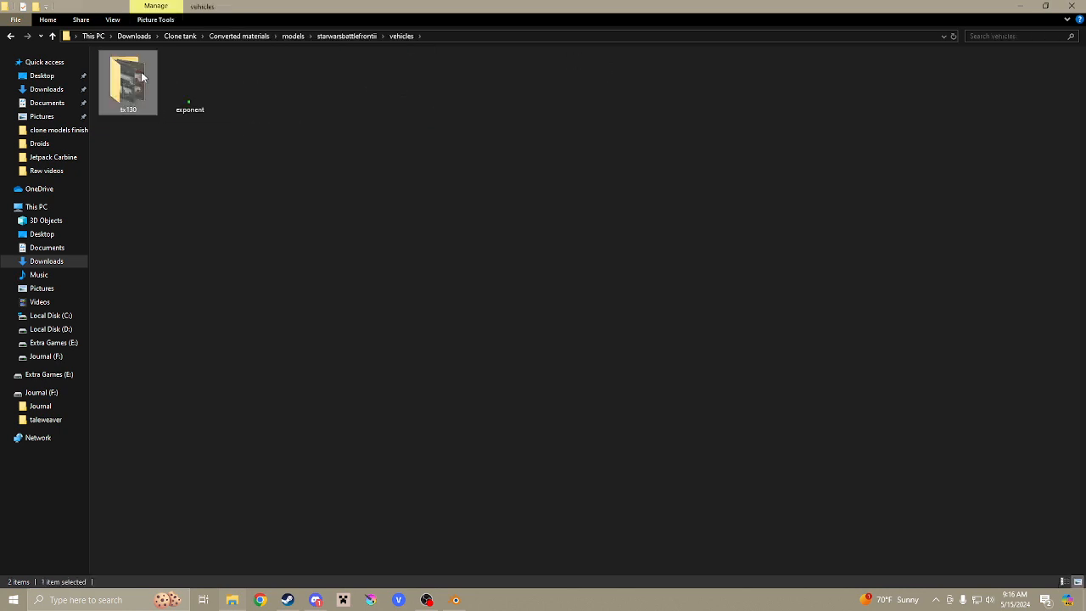
{"action": "double_click", "coordinate": [141, 76]}
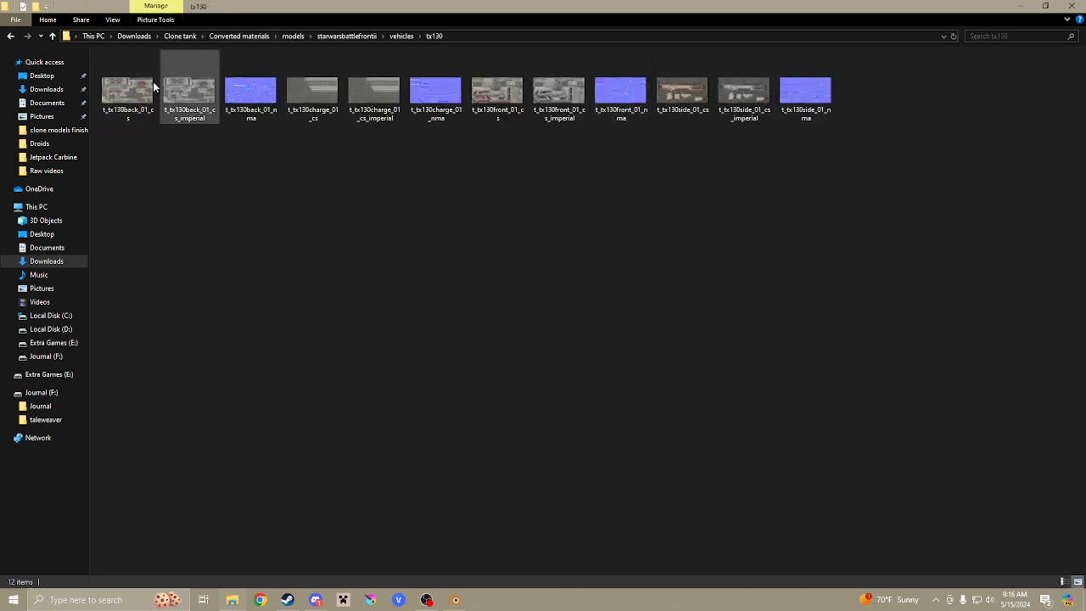
{"action": "left_click", "coordinate": [130, 95]}
{"action": "right_click", "coordinate": [130, 95]}
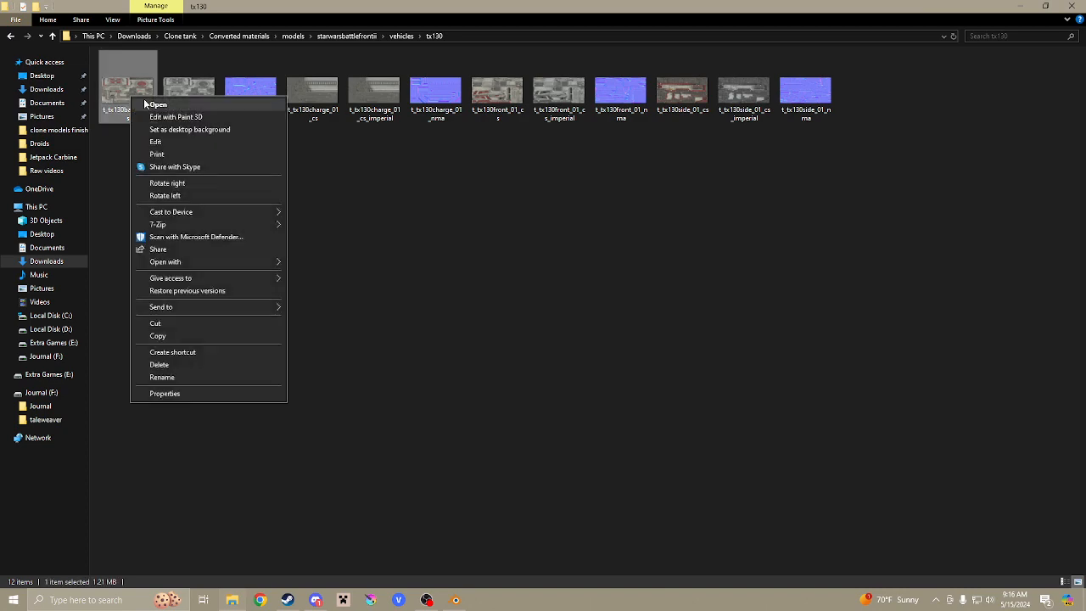
{"action": "left_click", "coordinate": [154, 103]}
{"action": "left_click_drag", "start_coordinate": [371, 68], "coordinate": [559, 64]}
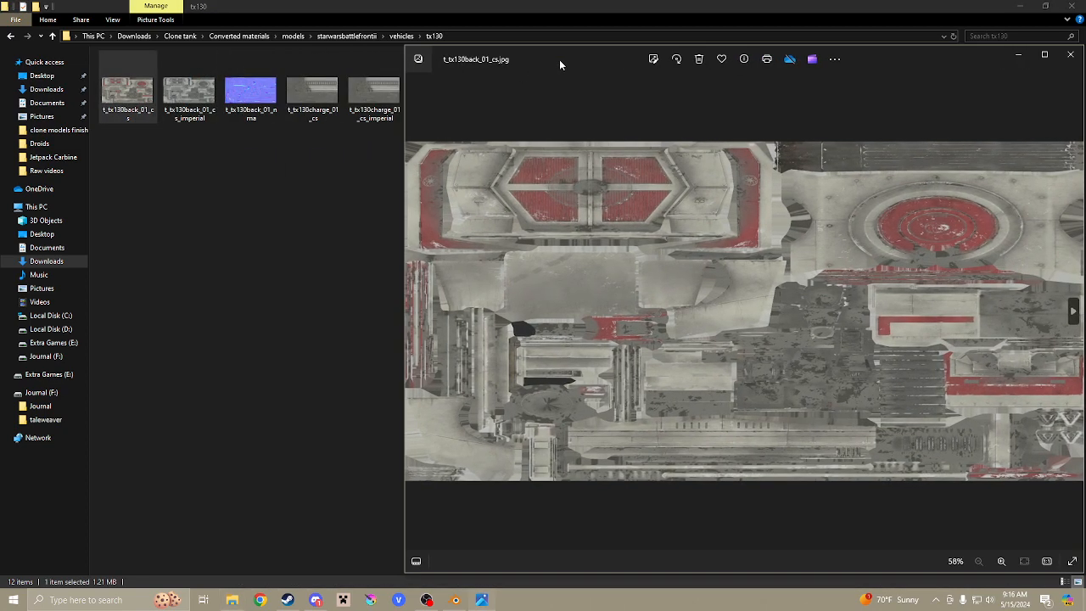
Open T_TX130Back_01_CS.png from the Clone tank folder's textures subfolder and line its viewer window up with the open JPG.
{"action": "left_click", "coordinate": [134, 35]}
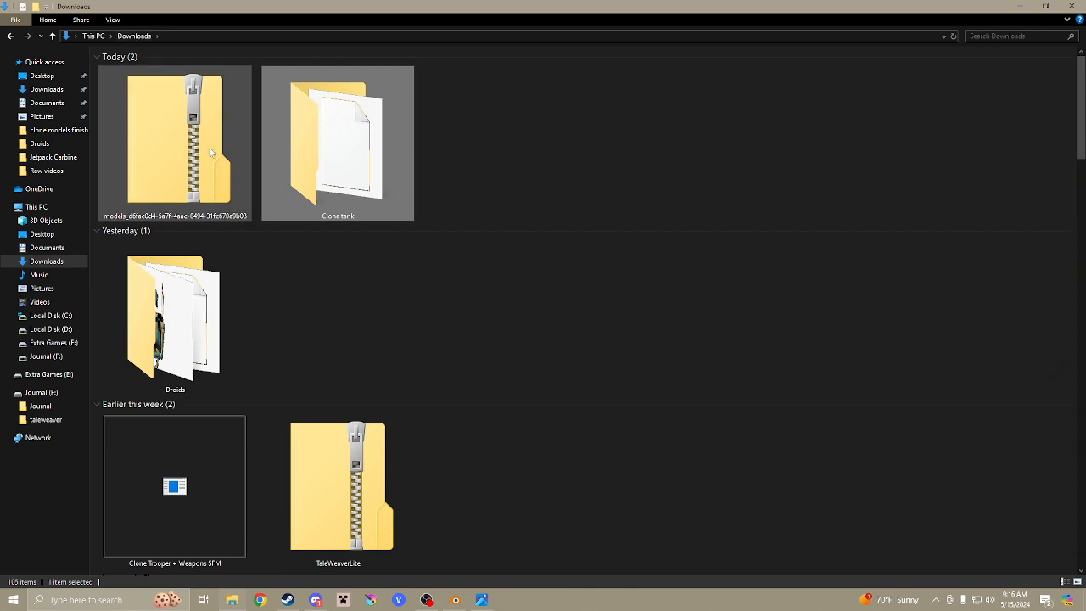
{"action": "double_click", "coordinate": [303, 151]}
{"action": "double_click", "coordinate": [136, 108]}
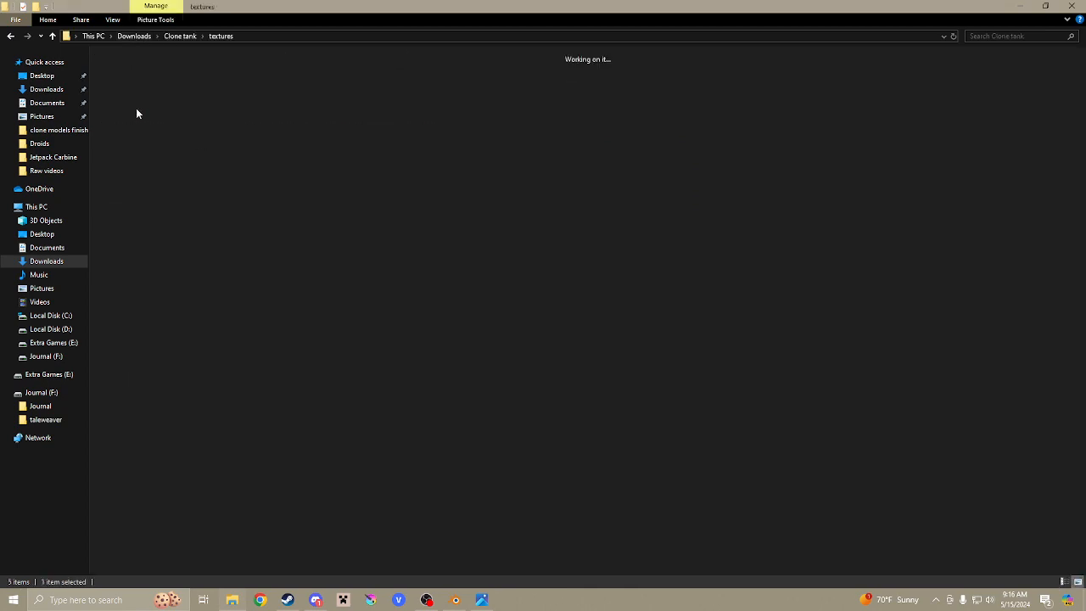
{"action": "right_click", "coordinate": [192, 94]}
{"action": "left_click", "coordinate": [222, 97]}
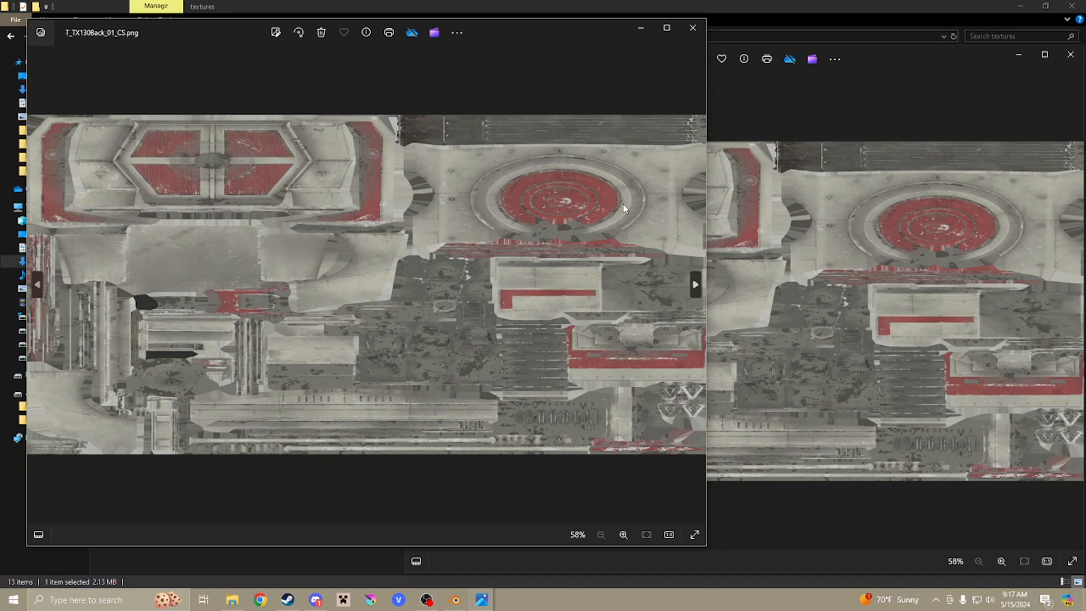
{"action": "left_click_drag", "start_coordinate": [497, 37], "coordinate": [493, 58]}
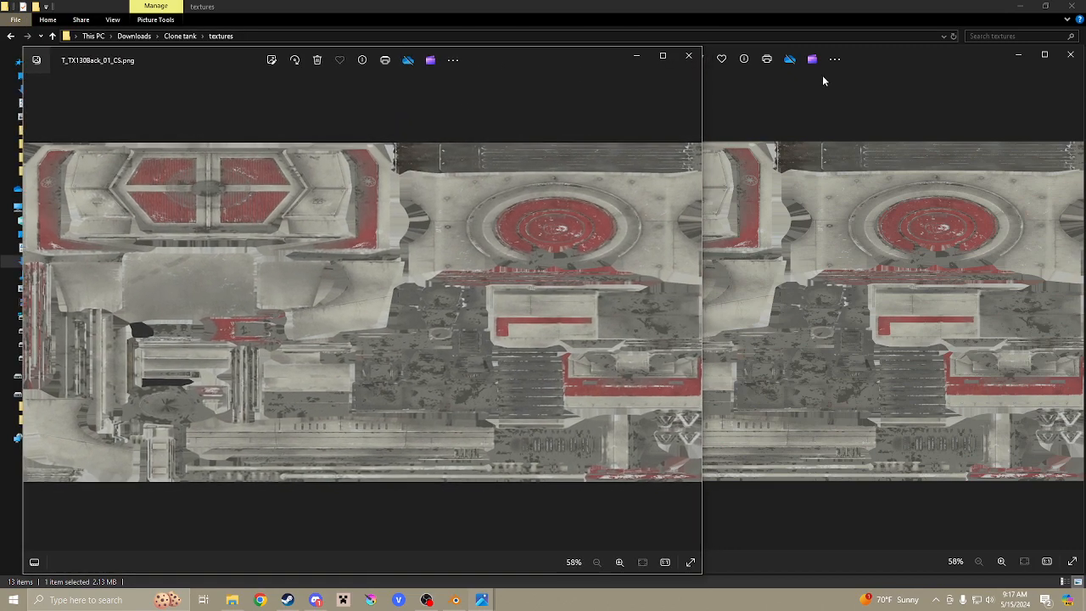
Compare the unpacked PNG and the converted JPG of the tank's back texture by alternately bringing each image to the front.
{"action": "left_click", "coordinate": [888, 58]}
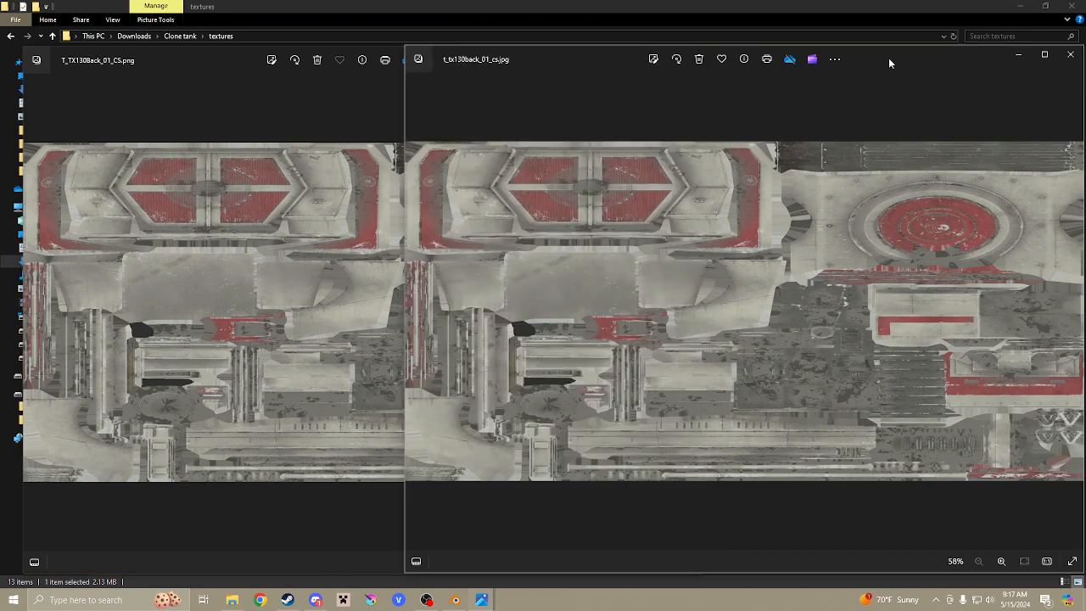
{"action": "left_click", "coordinate": [320, 93]}
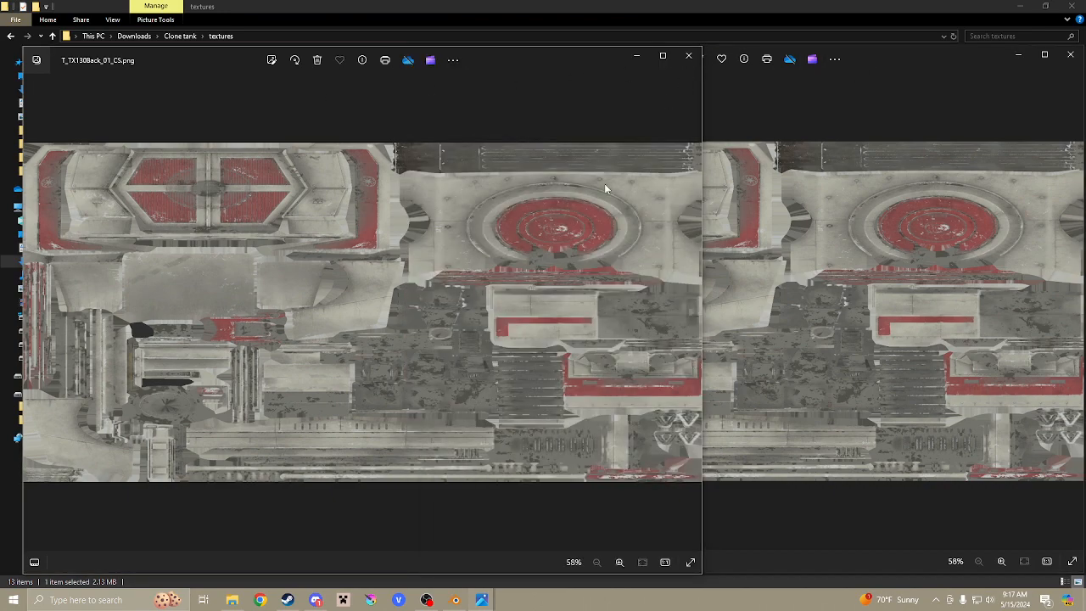
{"action": "left_click", "coordinate": [941, 85]}
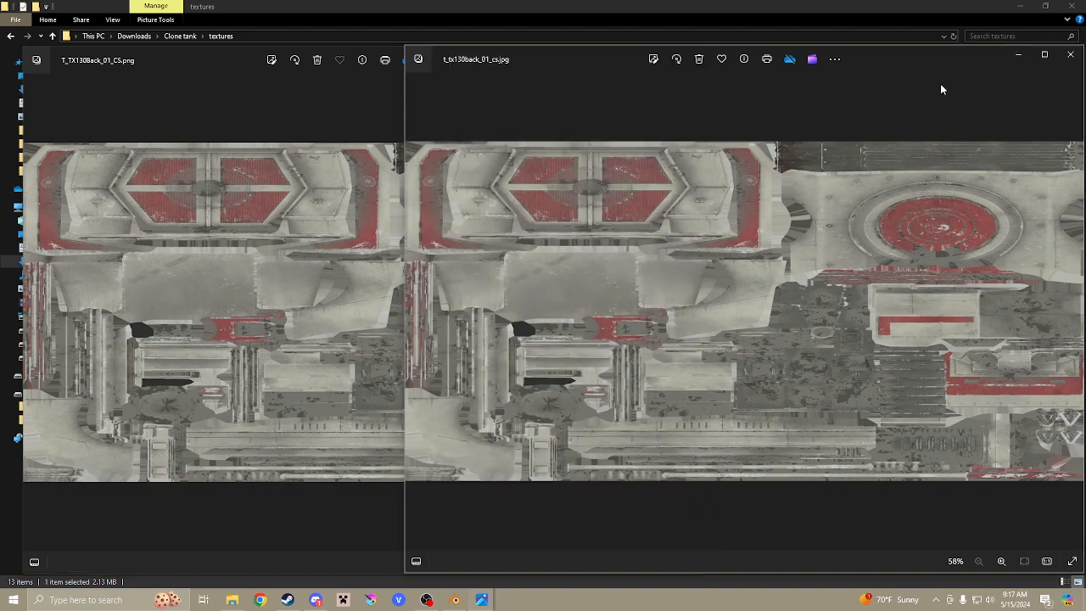
{"action": "left_click", "coordinate": [219, 156]}
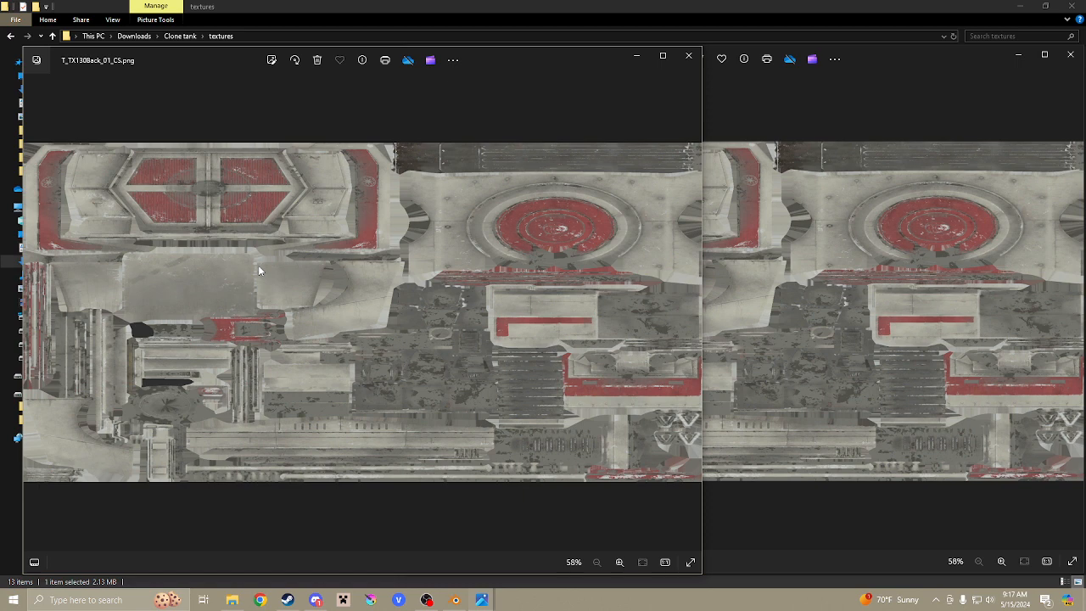
{"action": "left_click", "coordinate": [837, 153]}
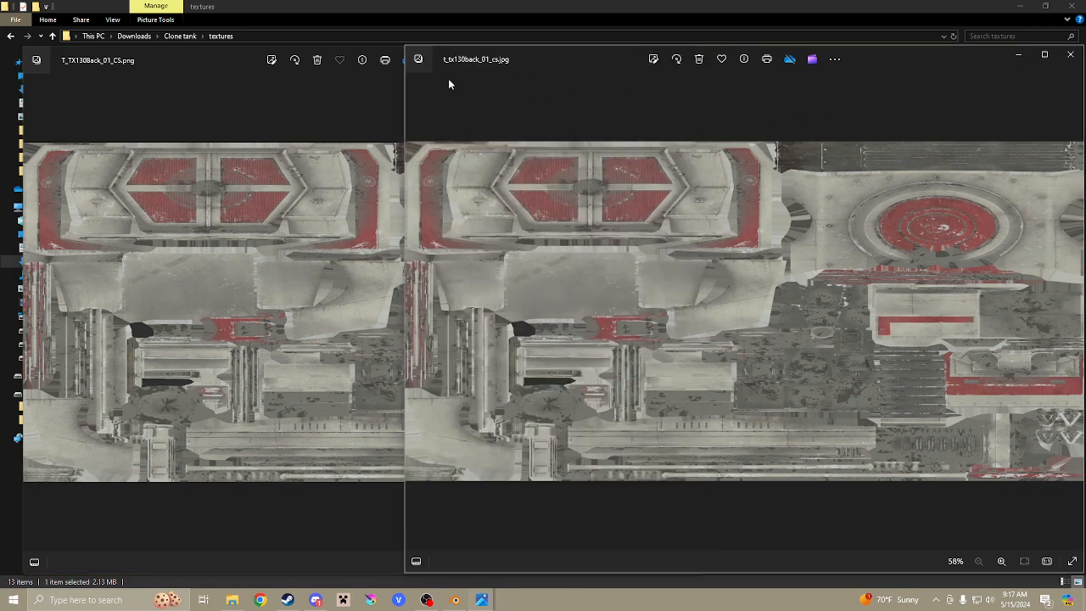
{"action": "left_click", "coordinate": [340, 100]}
Close both texture images and return to the Clone tank folder.
{"action": "left_click", "coordinate": [690, 56]}
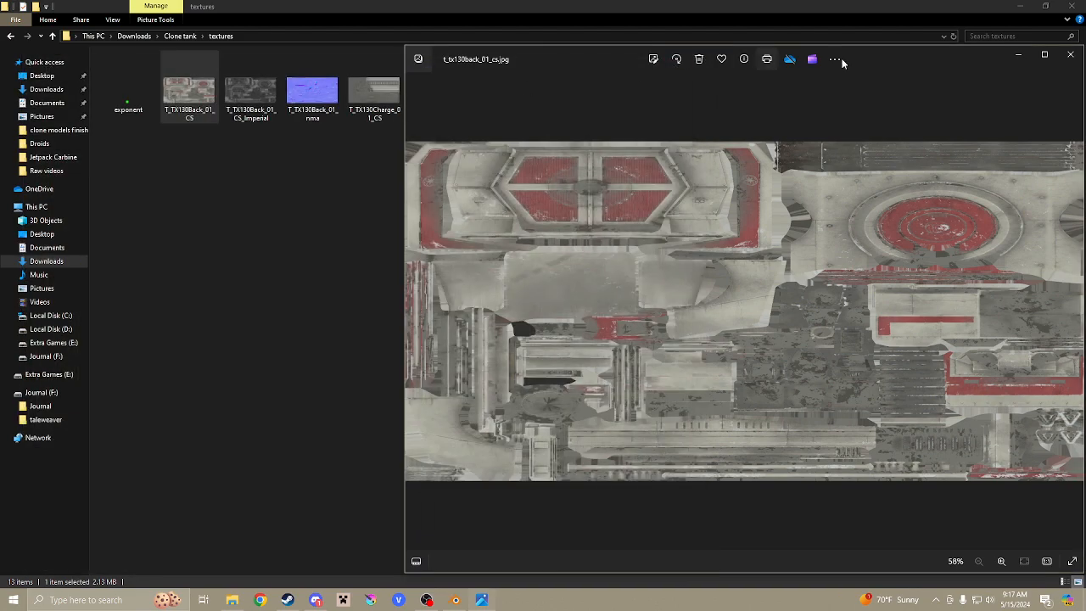
{"action": "left_click_drag", "start_coordinate": [900, 59], "coordinate": [603, 73]}
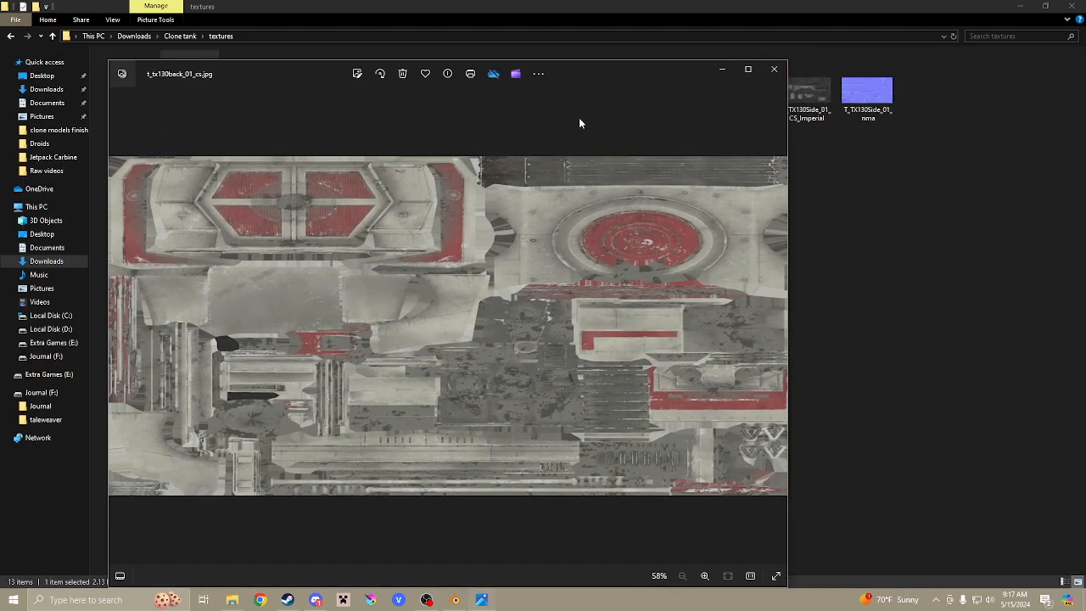
{"action": "left_click", "coordinate": [773, 68]}
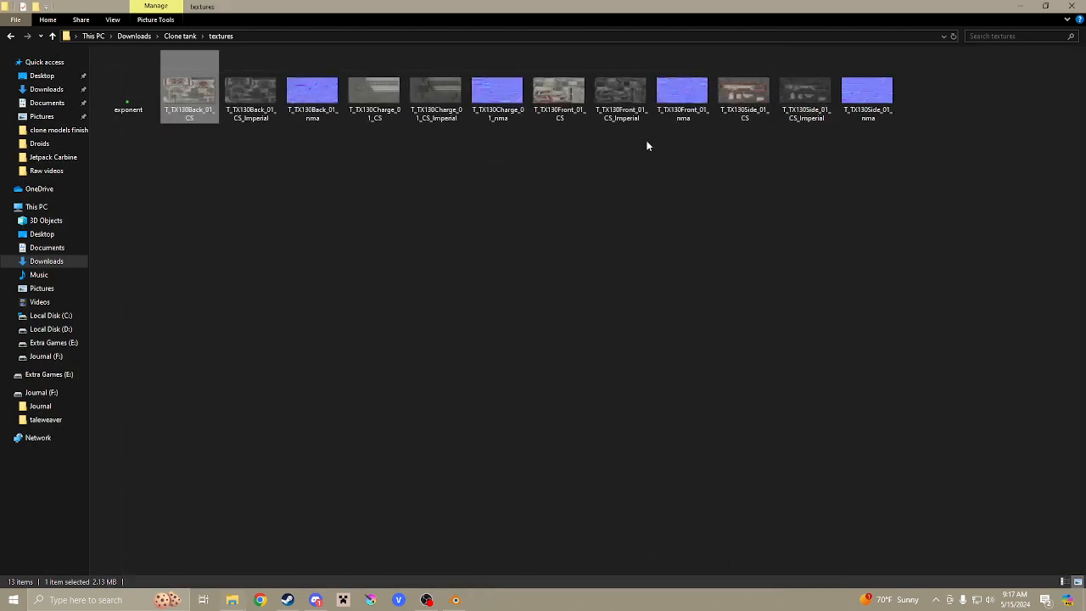
{"action": "left_click", "coordinate": [180, 35]}
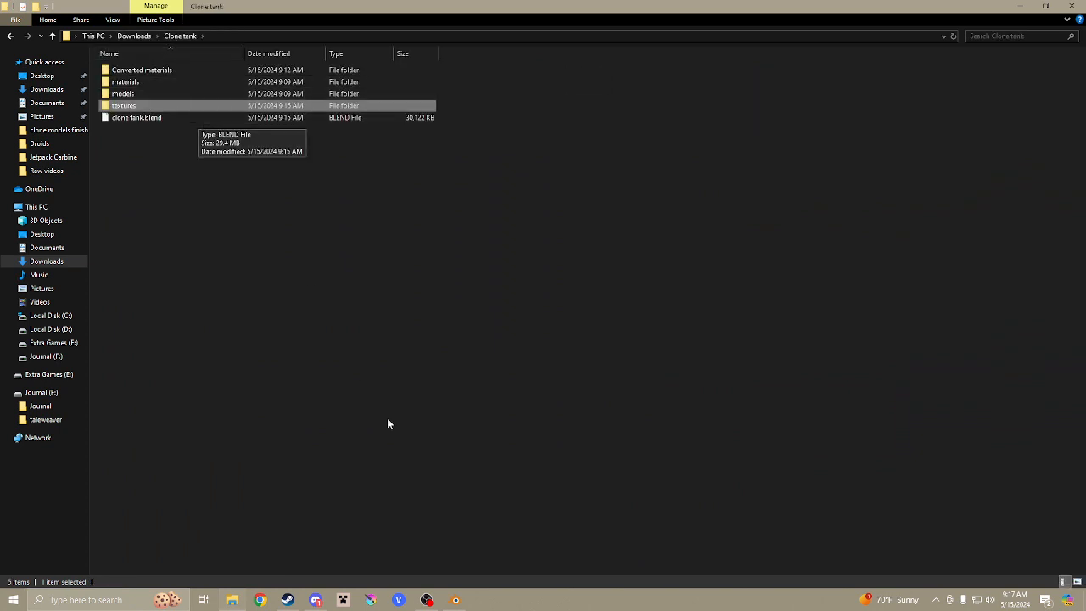
Switch to Blender, start a new file without saving the changes to clone tank.blend, and delete all default objects.
{"action": "left_click", "coordinate": [458, 599]}
{"action": "middle_click_drag", "start_coordinate": [370, 339], "coordinate": [205, 207]}
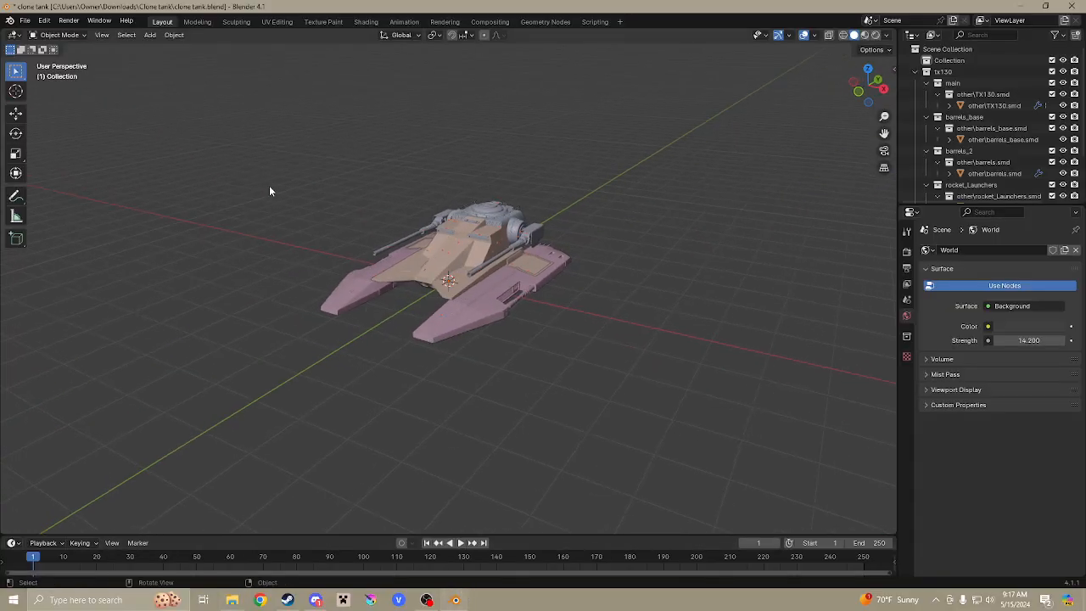
{"action": "middle_click_drag", "start_coordinate": [298, 186], "coordinate": [337, 167]}
{"action": "left_click", "coordinate": [25, 20]}
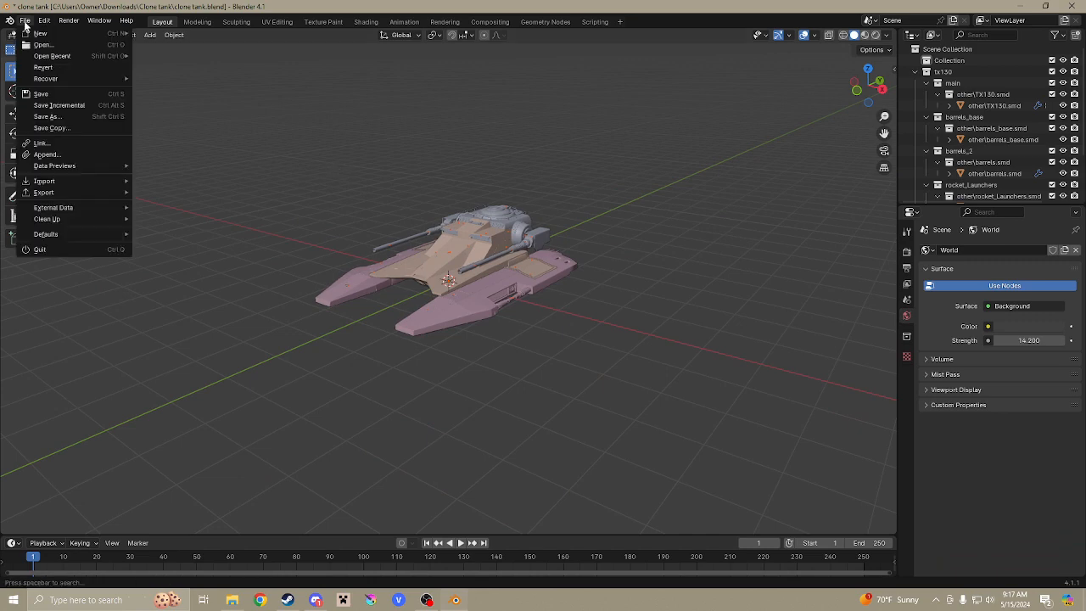
{"action": "mouse_move", "coordinate": [54, 33]}
{"action": "left_click", "coordinate": [209, 35]}
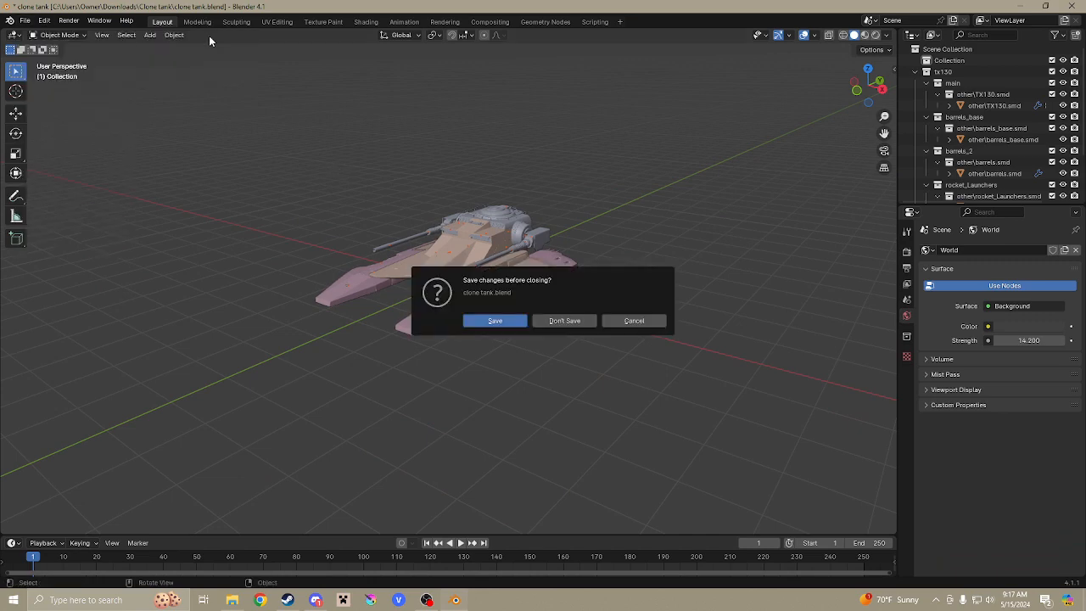
{"action": "left_click", "coordinate": [565, 322]}
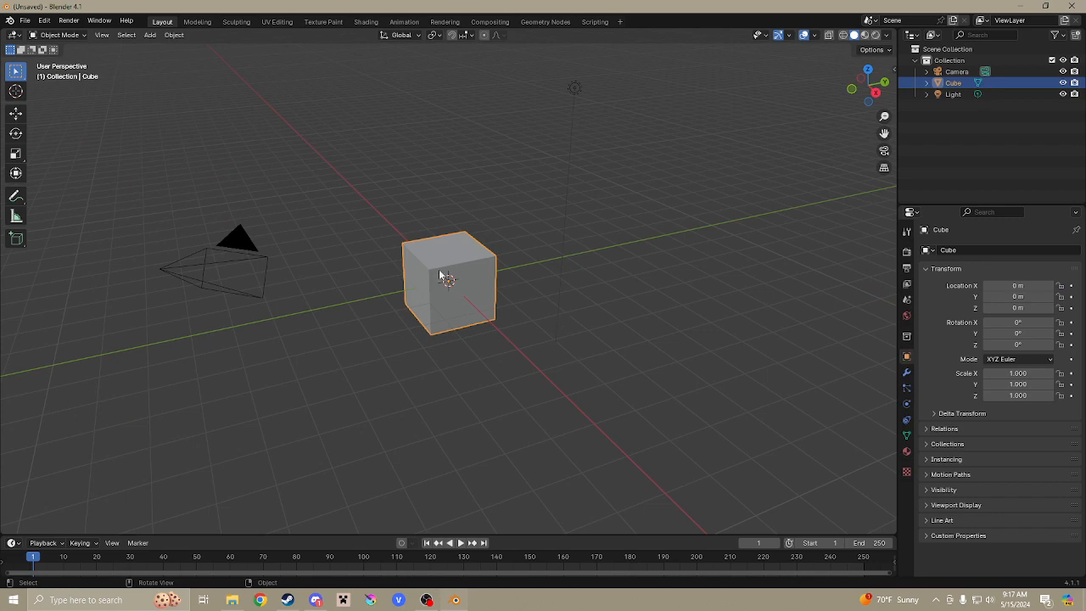
{"action": "key", "text": "a"}
{"action": "key", "text": "Delete"}
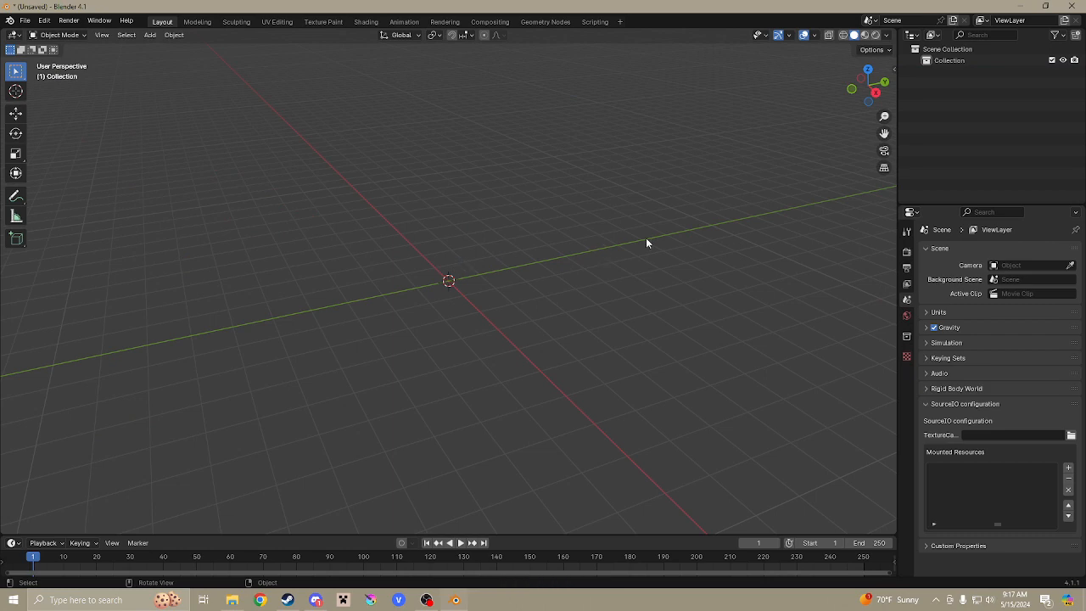
Start a GoldSrc/Source model (.mdl) import and browse to the Clone tank folder in Downloads.
{"action": "left_click", "coordinate": [25, 19]}
{"action": "mouse_move", "coordinate": [101, 182]}
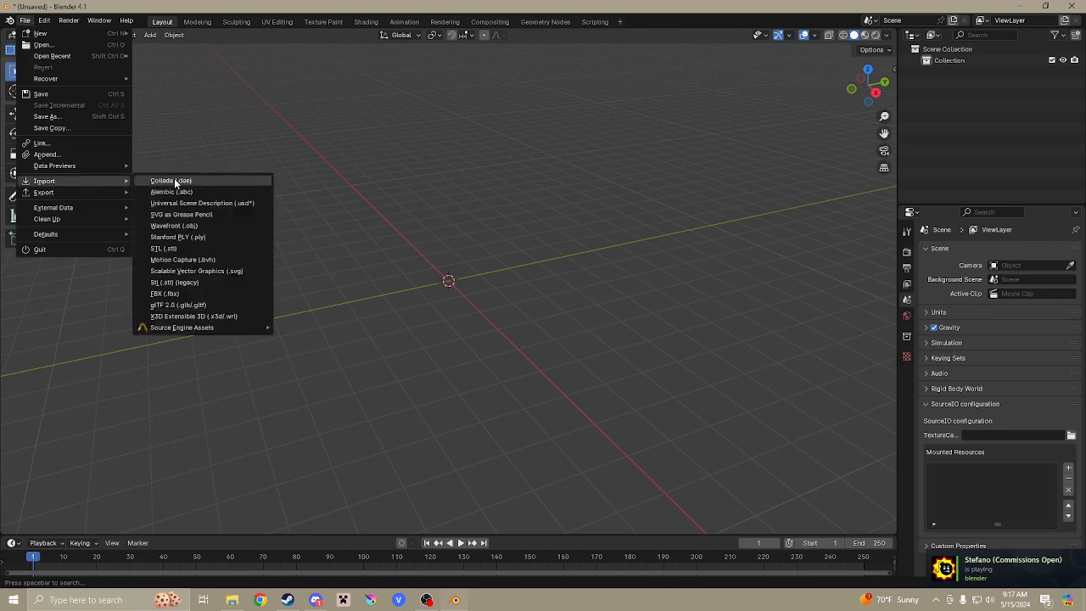
{"action": "mouse_move", "coordinate": [195, 332]}
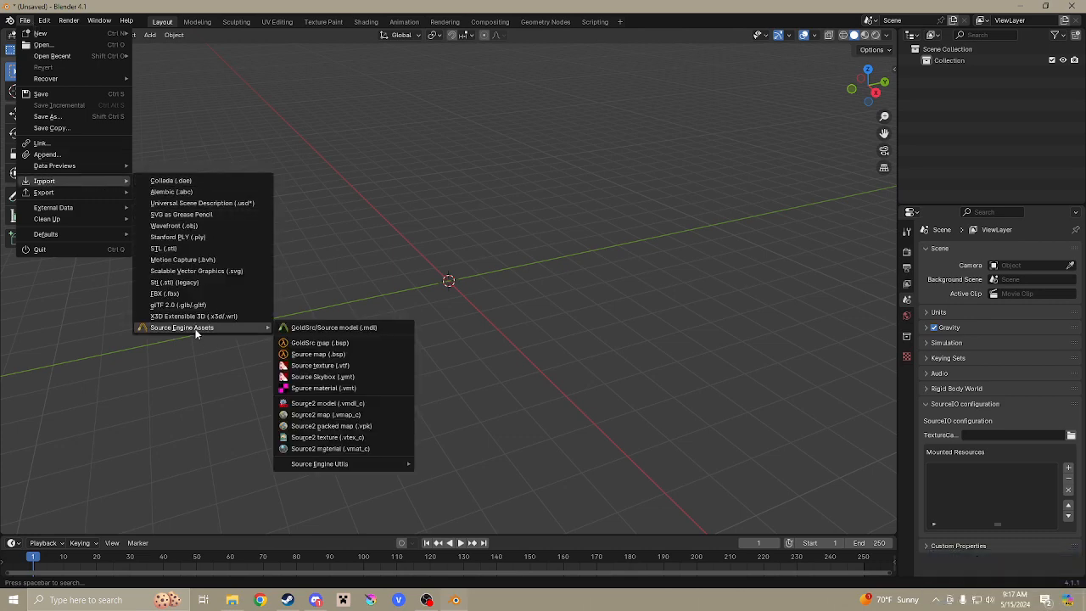
{"action": "left_click", "coordinate": [331, 327]}
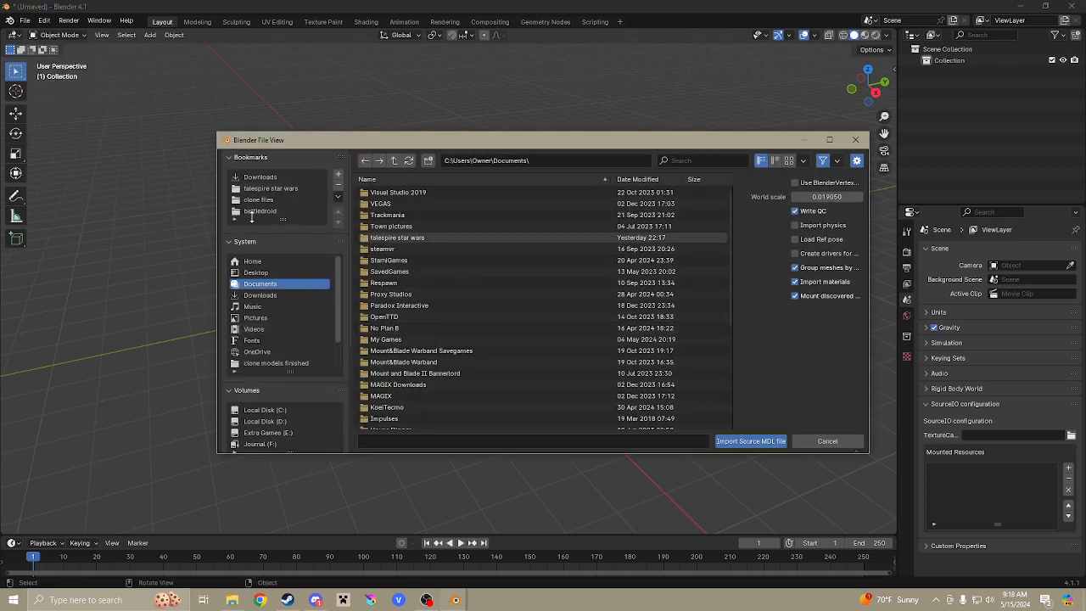
{"action": "left_click", "coordinate": [260, 177]}
{"action": "left_click", "coordinate": [394, 203]}
{"action": "left_click", "coordinate": [394, 204]}
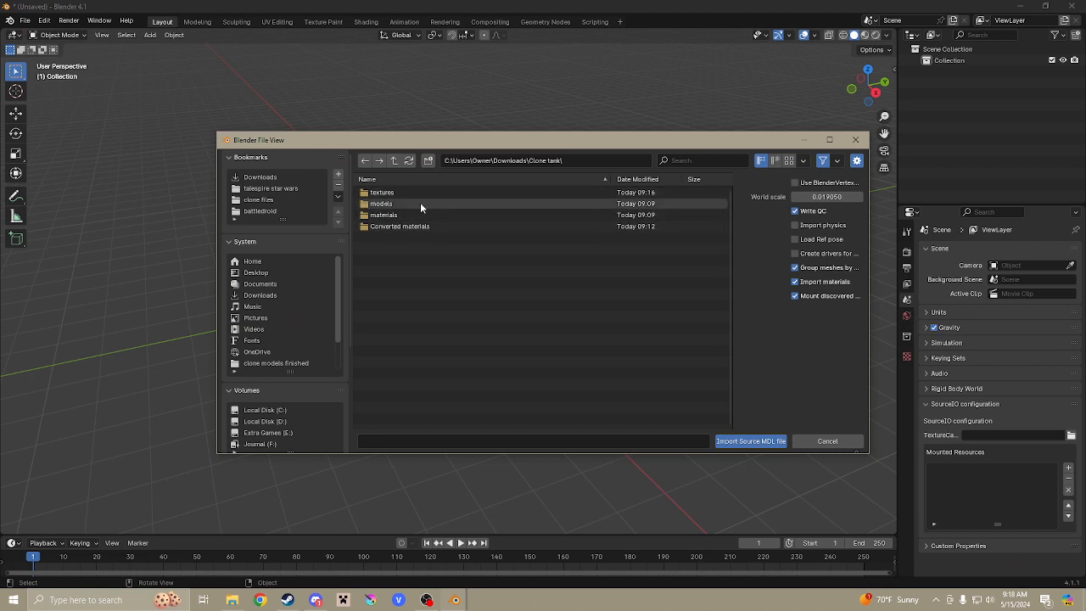
Check the textures folder and the Converted materials subfolders down to tx130 for importable MDL files, returning to the Clone tank folder.
{"action": "double_click", "coordinate": [409, 192]}
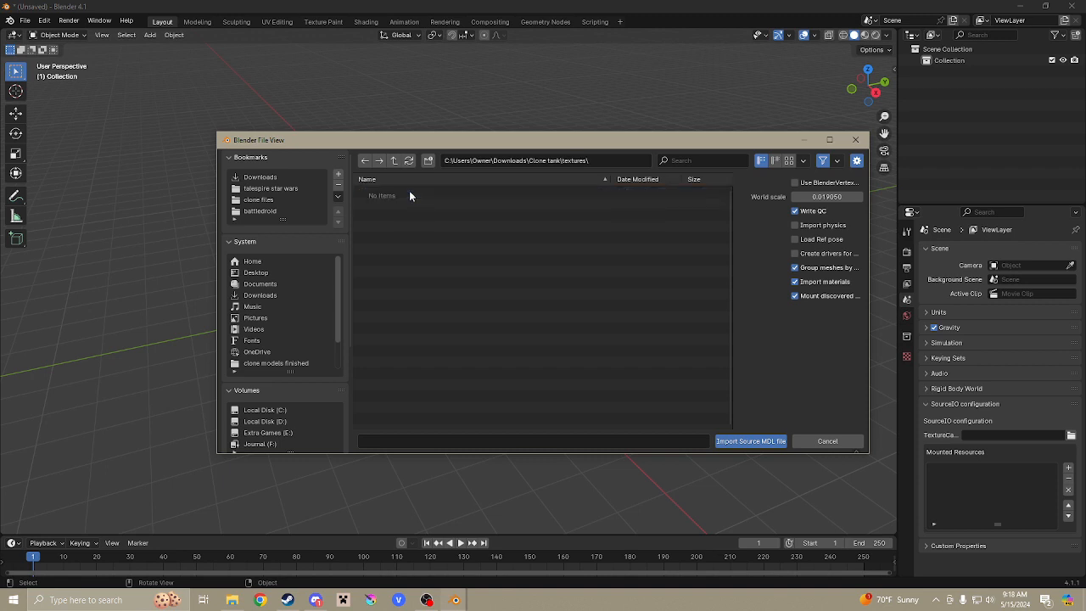
{"action": "left_click", "coordinate": [393, 161]}
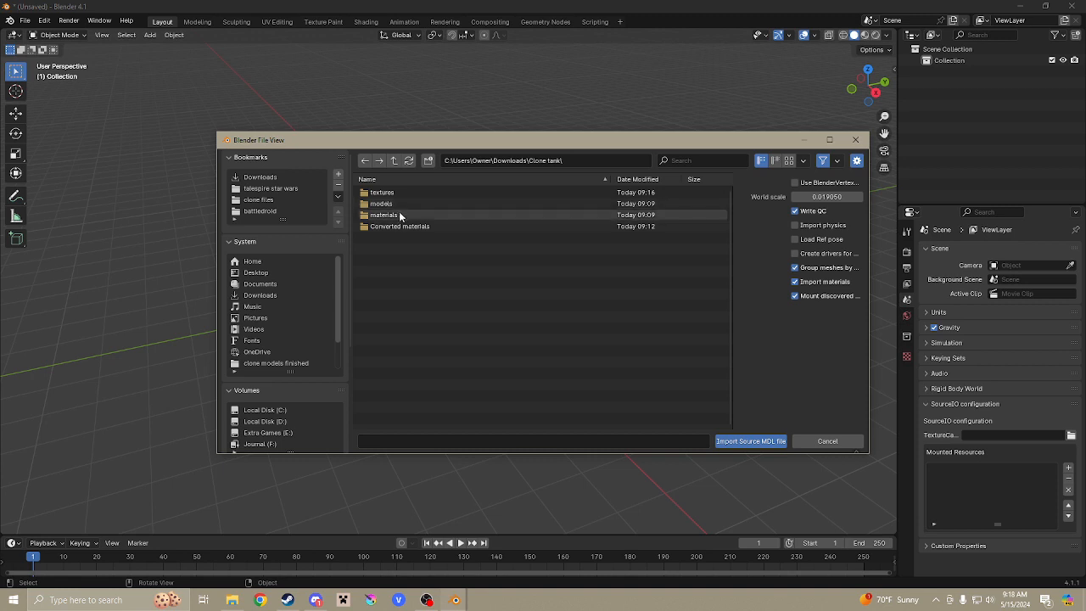
{"action": "left_click", "coordinate": [400, 226]}
{"action": "double_click", "coordinate": [401, 226]}
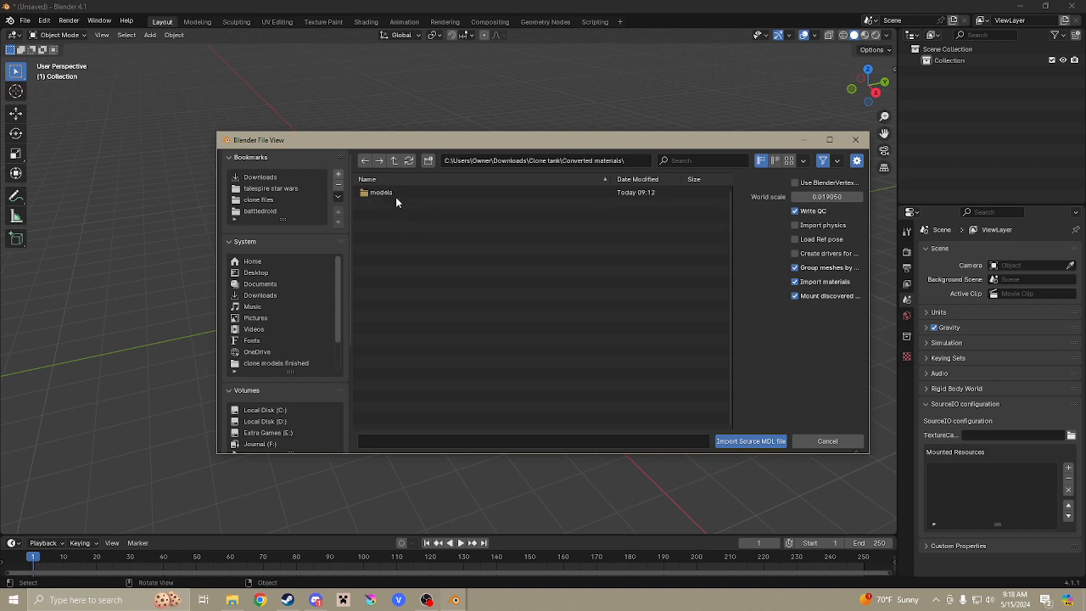
{"action": "double_click", "coordinate": [395, 195]}
{"action": "left_click", "coordinate": [395, 193]}
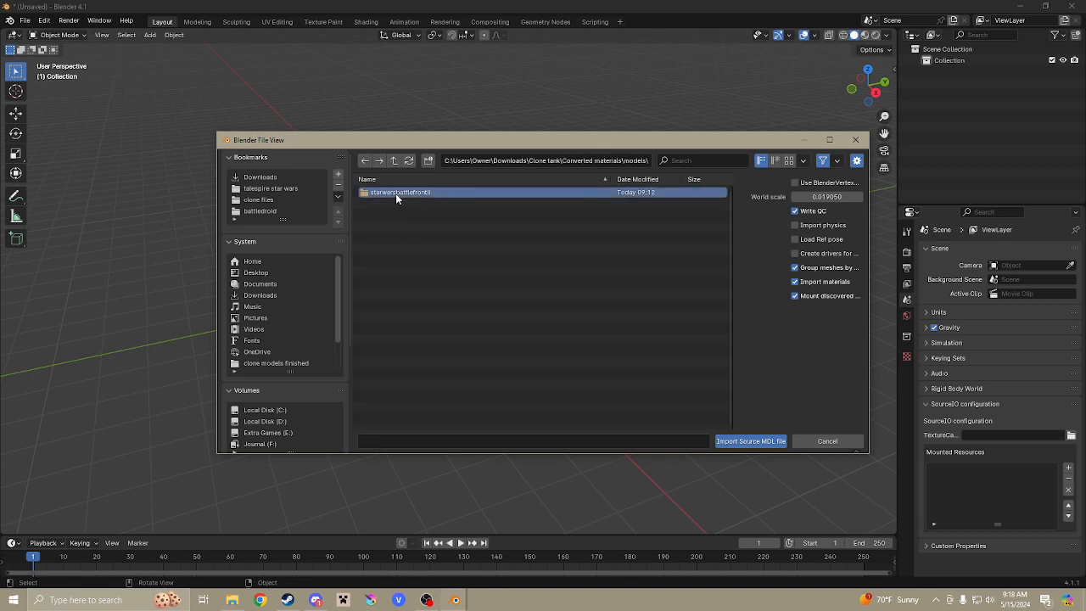
{"action": "double_click", "coordinate": [395, 193]}
{"action": "double_click", "coordinate": [395, 193]}
{"action": "double_click", "coordinate": [396, 194]}
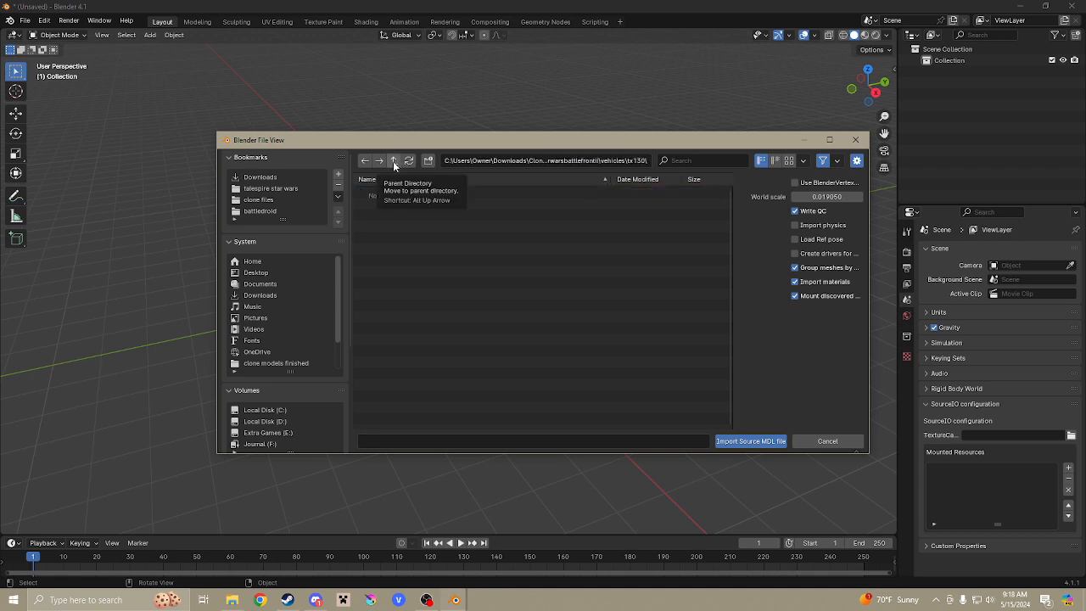
{"action": "left_click", "coordinate": [392, 161]}
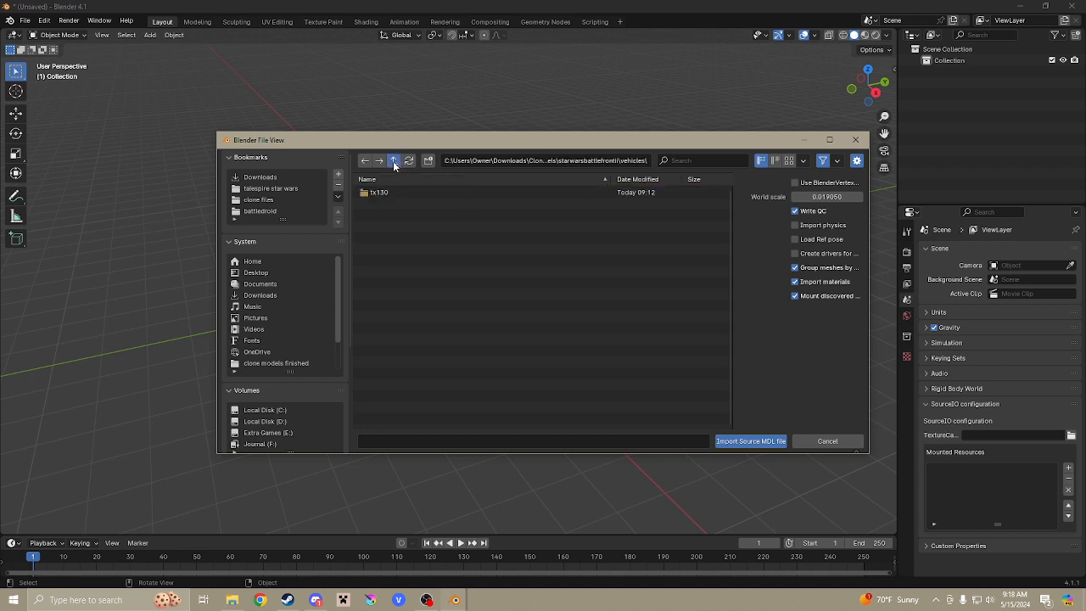
{"action": "left_click", "coordinate": [393, 162]}
{"action": "left_click", "coordinate": [393, 161]}
{"action": "left_click", "coordinate": [392, 161]}
{"action": "left_click", "coordinate": [393, 161]}
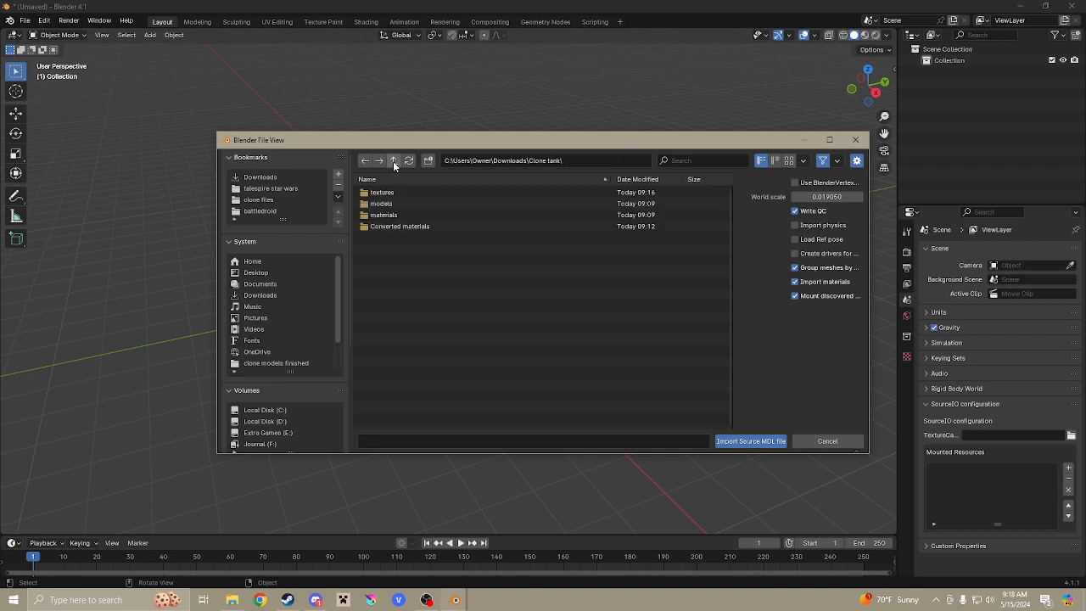
Import tx130.mdl from the vehicles folder inside the Clone tank models folder, with the Use BlenderVertex… option enabled.
{"action": "double_click", "coordinate": [392, 204]}
{"action": "double_click", "coordinate": [392, 195]}
{"action": "double_click", "coordinate": [392, 194]}
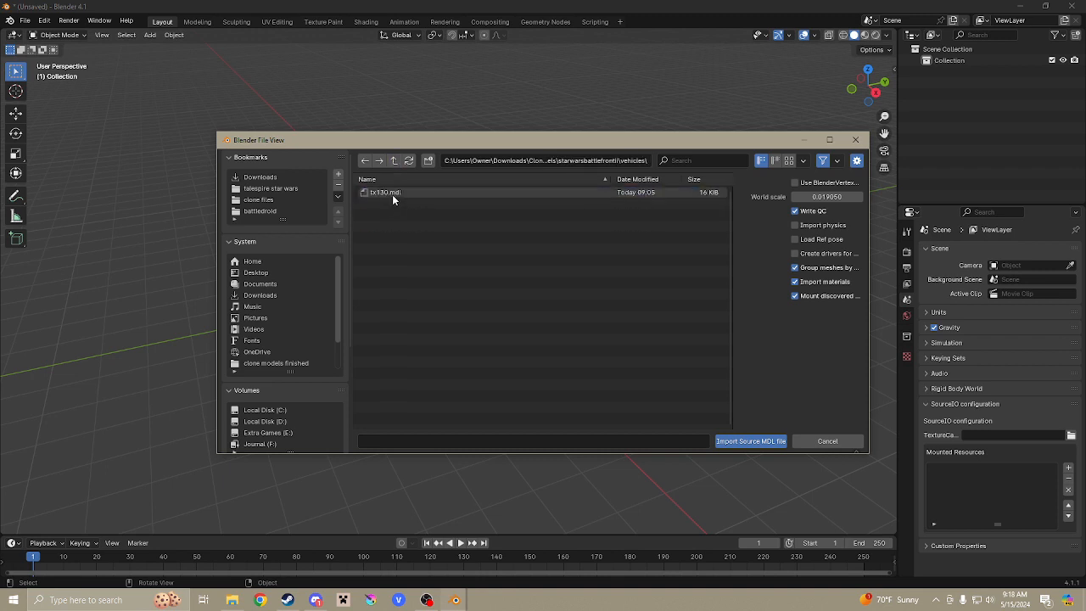
{"action": "left_click", "coordinate": [392, 194]}
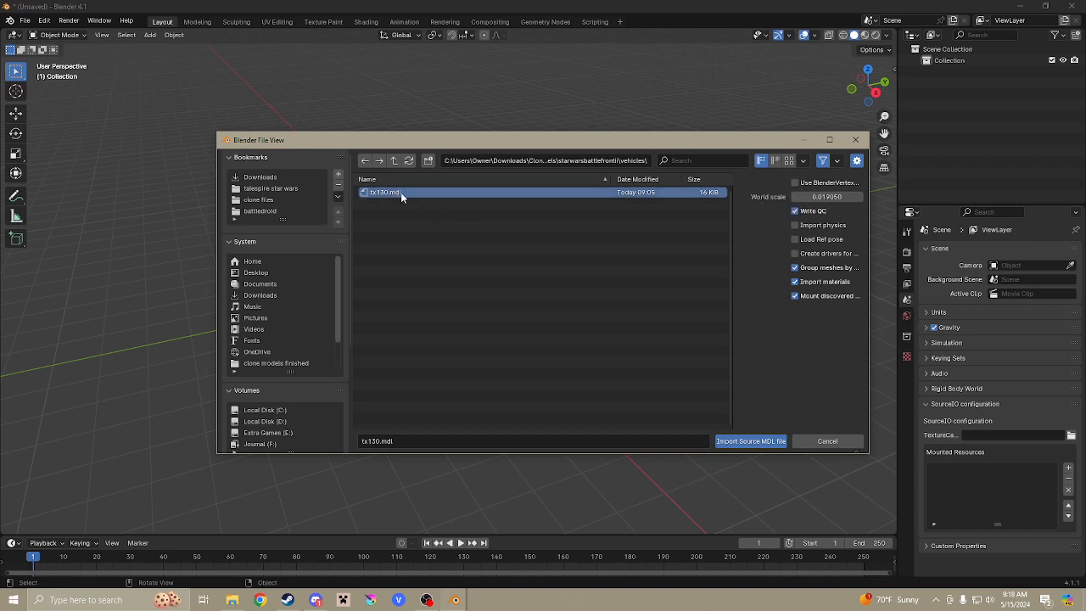
{"action": "left_click", "coordinate": [810, 185]}
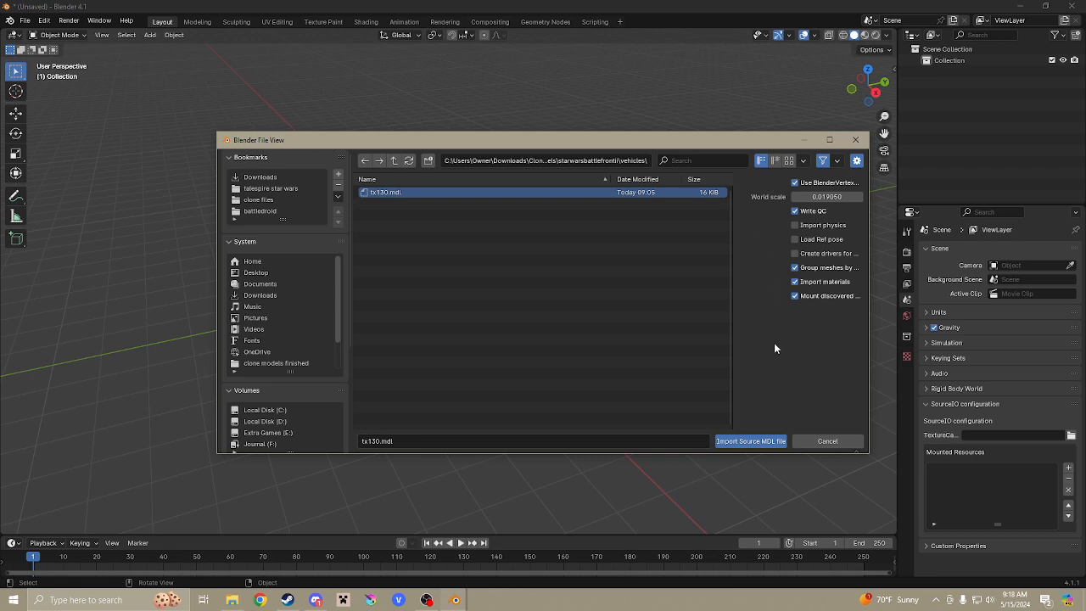
{"action": "left_click", "coordinate": [750, 441]}
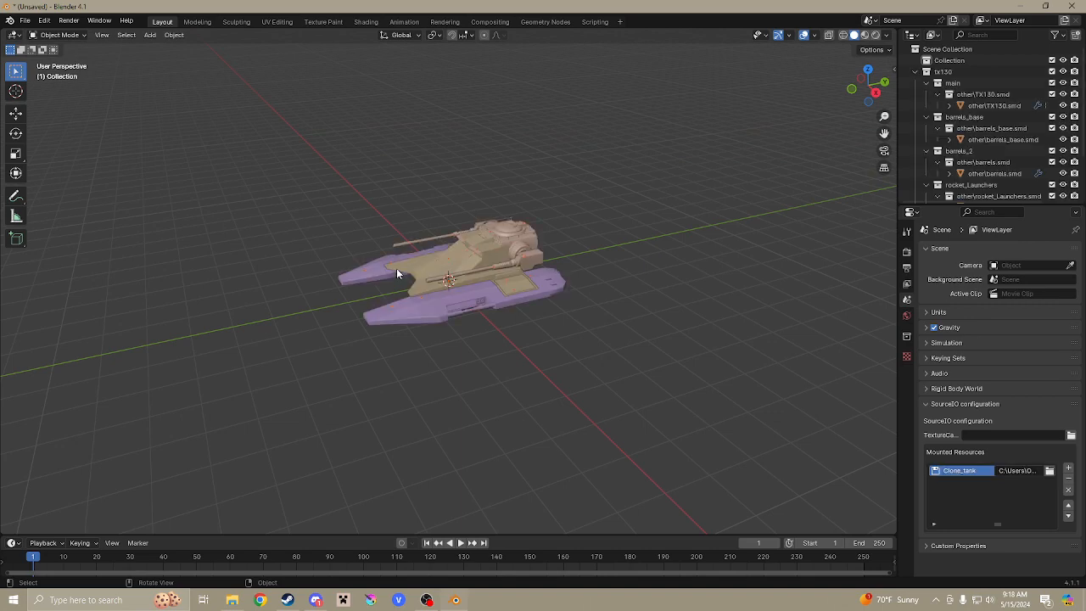
Switch the viewport to rendered shading and set the world background strength to 6.700 to light the tank.
{"action": "key", "text": "z"}
{"action": "left_click", "coordinate": [408, 202]}
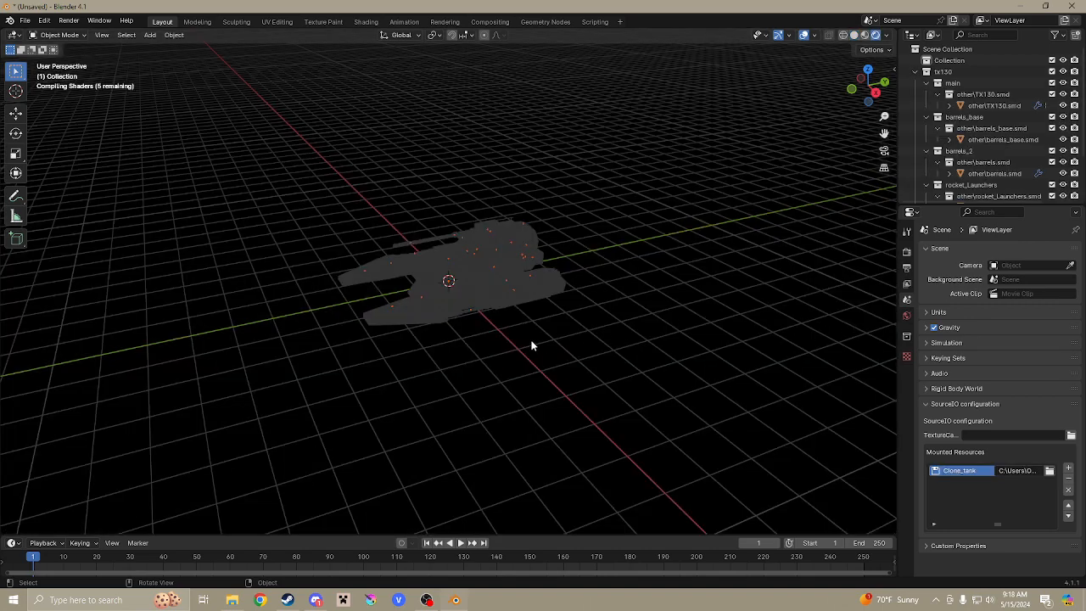
{"action": "middle_click_drag", "start_coordinate": [526, 339], "coordinate": [554, 282]}
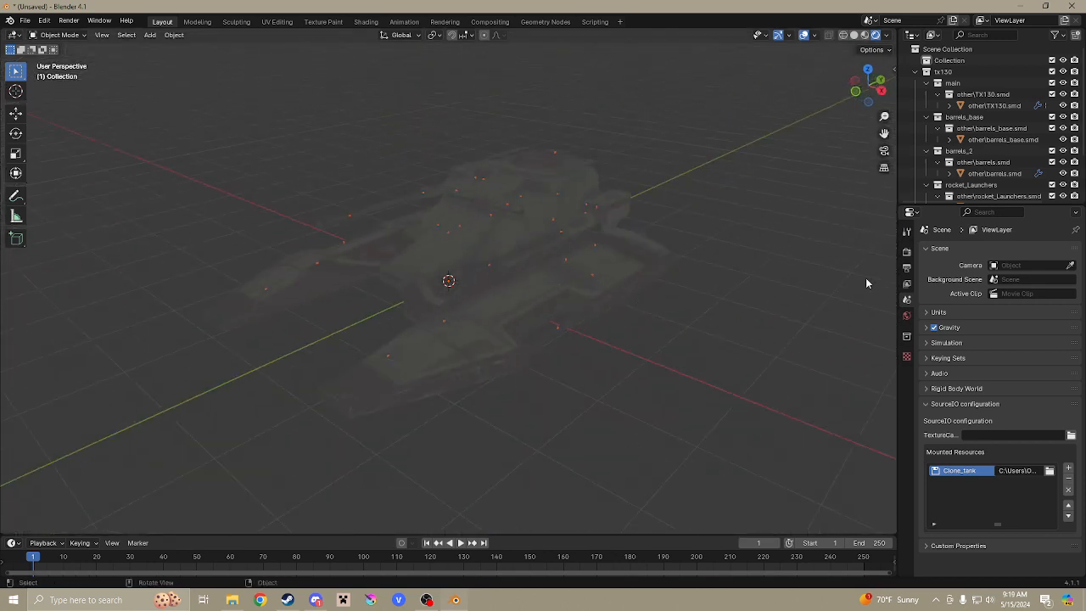
{"action": "left_click", "coordinate": [906, 317]}
{"action": "left_click_drag", "start_coordinate": [1011, 341], "coordinate": [1067, 341]}
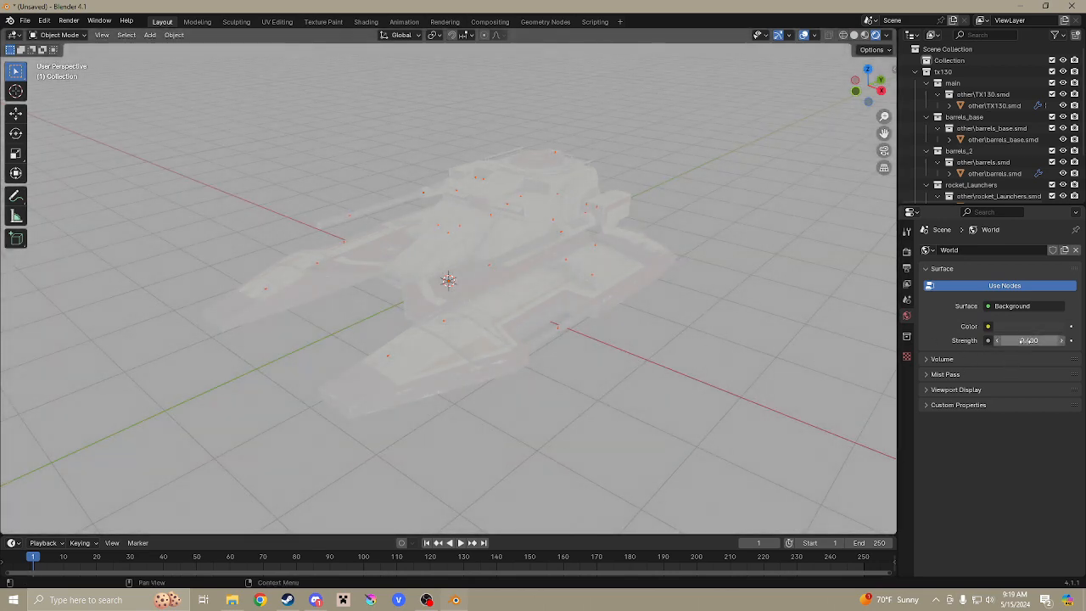
{"action": "left_click_drag", "start_coordinate": [1022, 340], "coordinate": [997, 340]}
{"action": "middle_click_drag", "start_coordinate": [740, 349], "coordinate": [400, 230]}
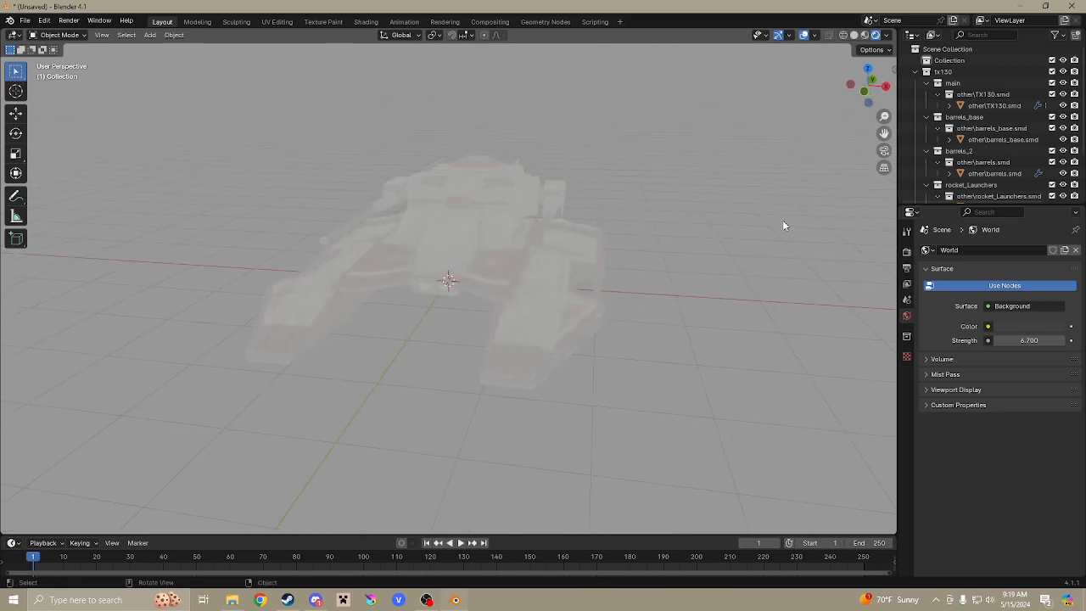
Generate the list of materials to combine in Material Combiner and check the settings of T_TX130Back_01_CS.
{"action": "key", "text": "n"}
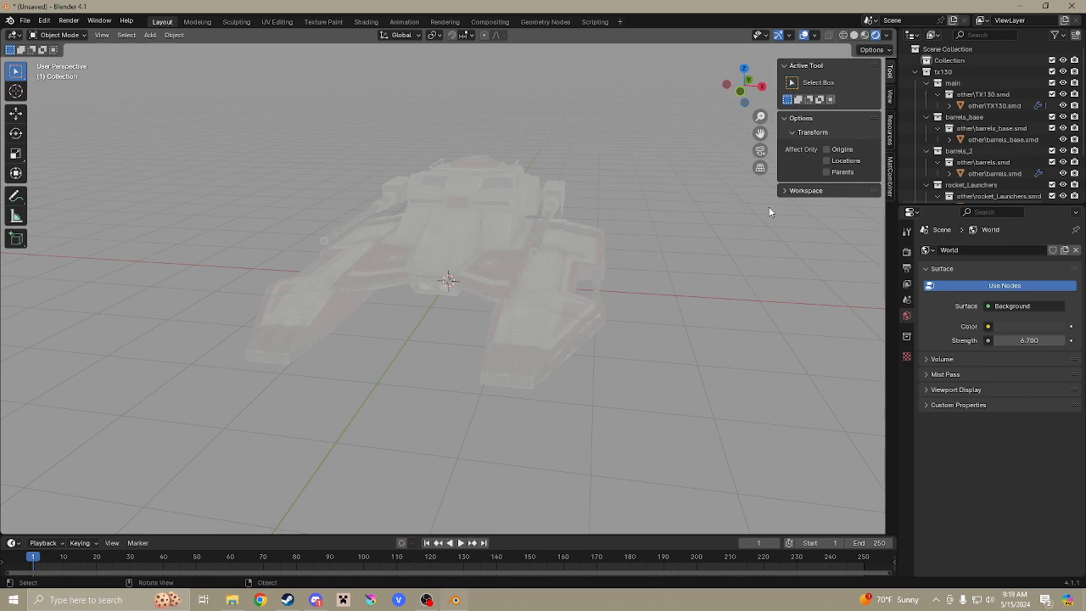
{"action": "left_click", "coordinate": [889, 186]}
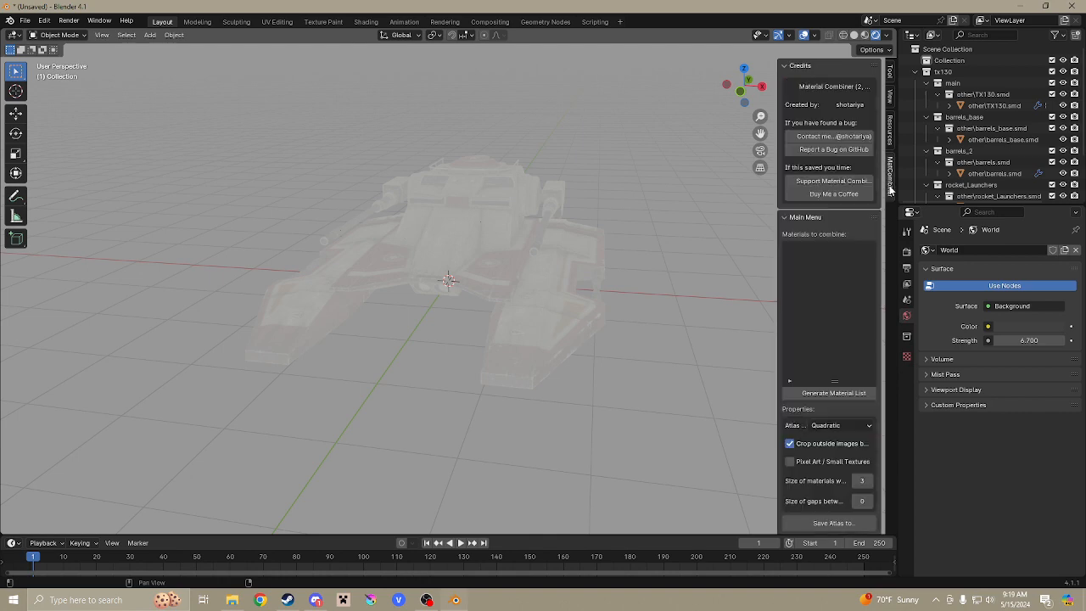
{"action": "left_click", "coordinate": [815, 393]}
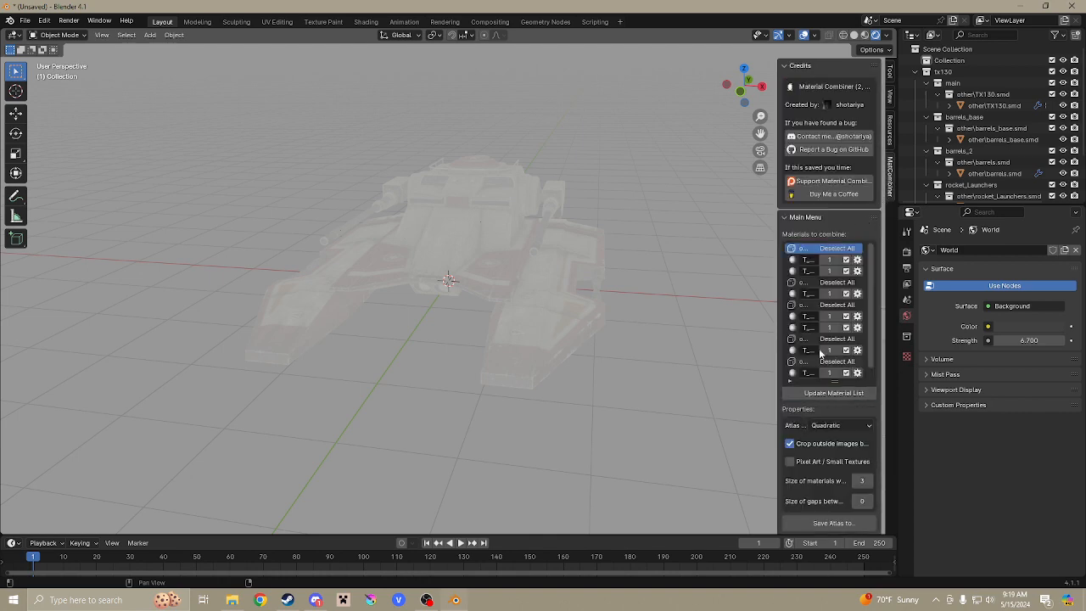
{"action": "scroll", "coordinate": [810, 329], "scroll_direction": "up", "scroll_amount": 1}
{"action": "left_click", "coordinate": [855, 264]}
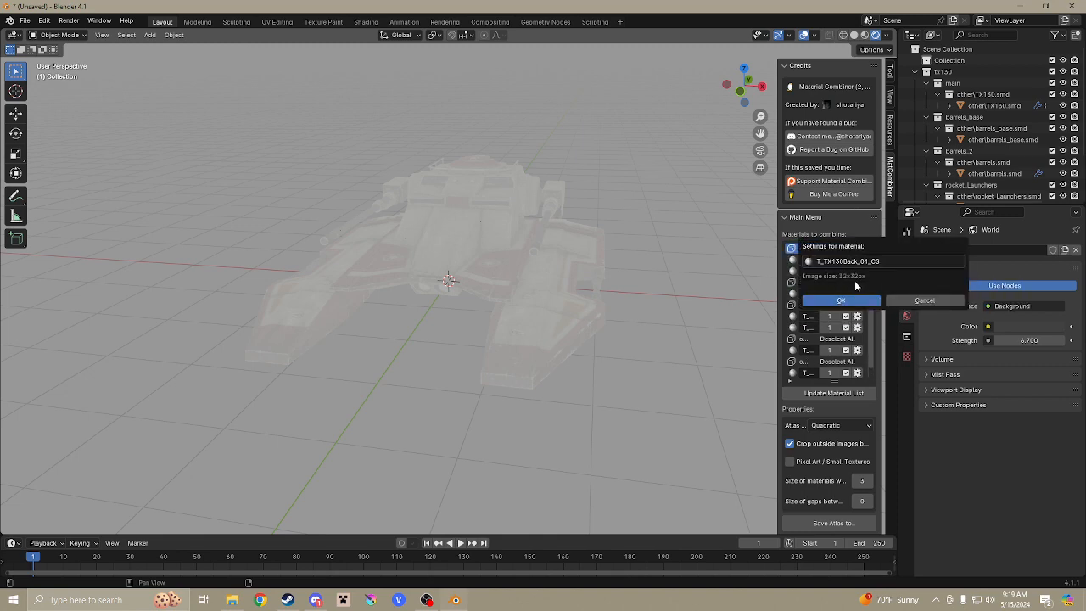
{"action": "left_click", "coordinate": [845, 224]}
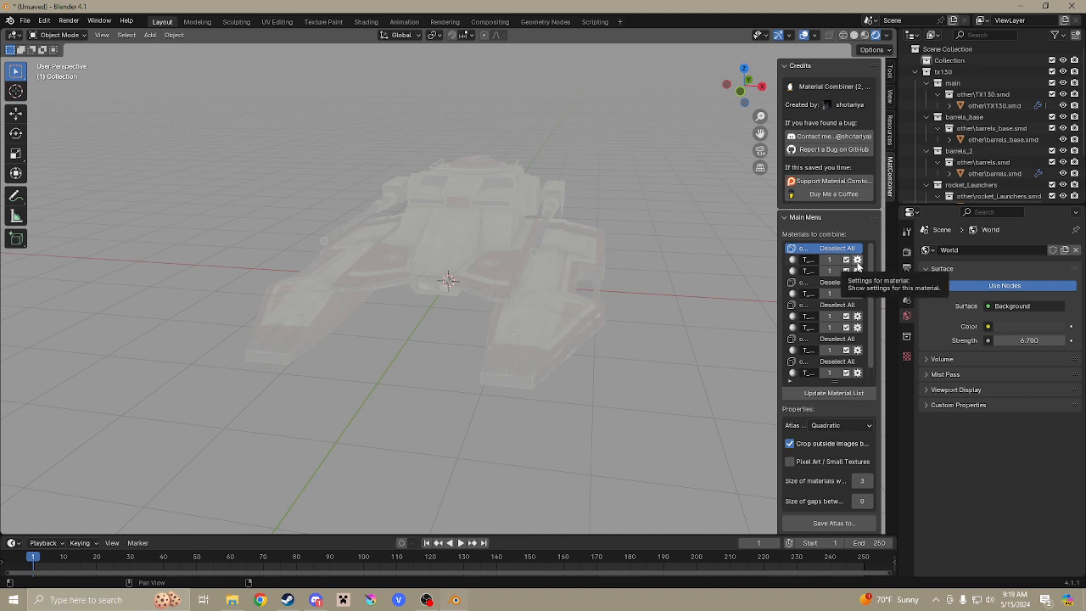
{"action": "left_click", "coordinate": [856, 263]}
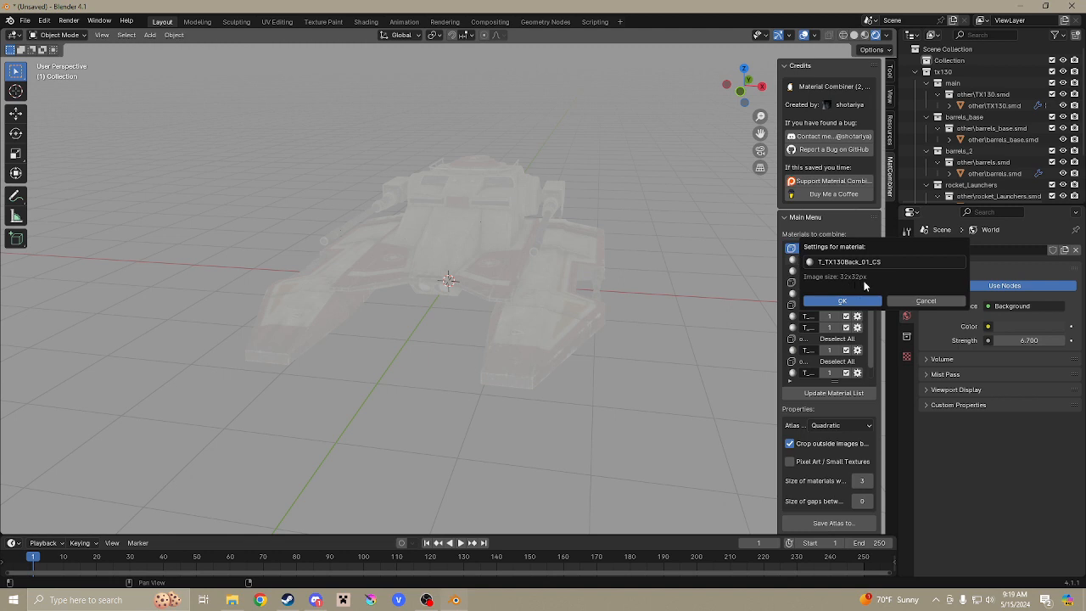
{"action": "left_click", "coordinate": [857, 229]}
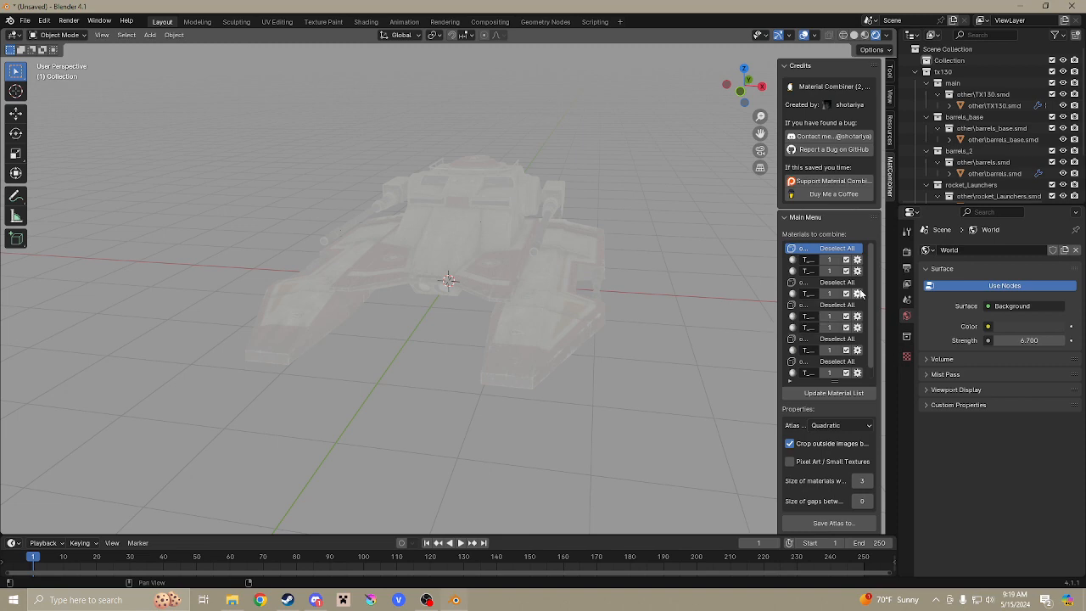
Try to save an atlas of all the listed tank materials with Material Combiner, and undo the combination.
{"action": "scroll", "coordinate": [857, 297], "scroll_direction": "down", "scroll_amount": 1}
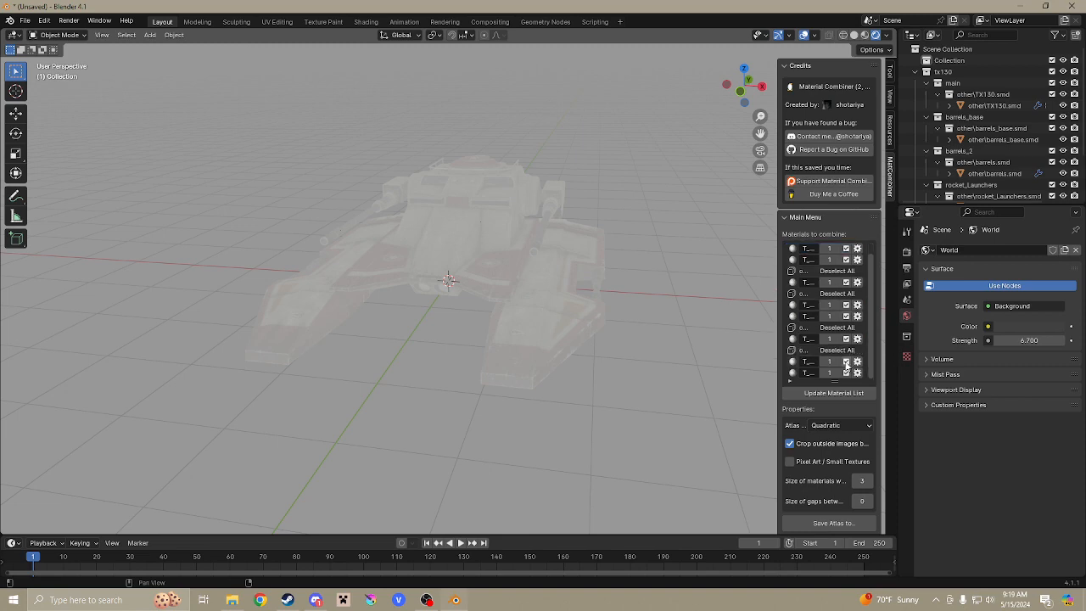
{"action": "left_click", "coordinate": [846, 524]}
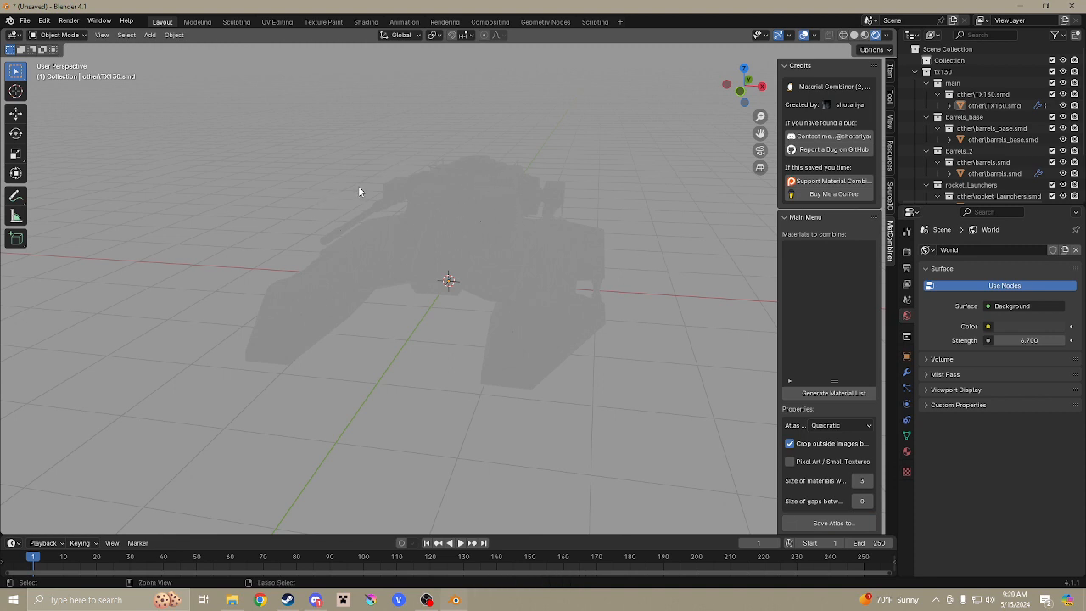
{"action": "key", "text": "ctrl+z"}
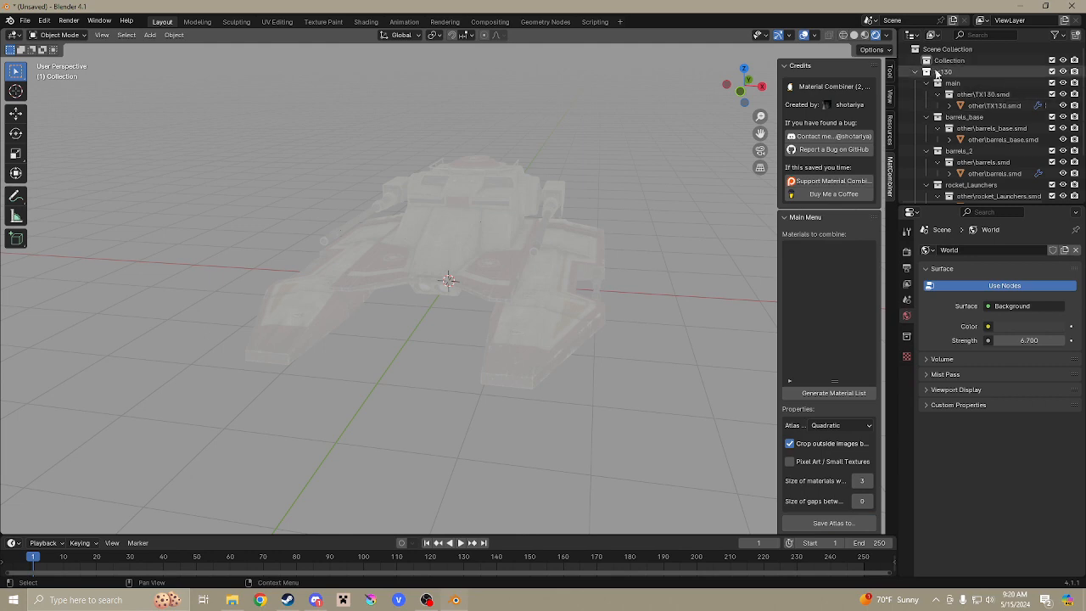
Select the other\TX130.smd mesh and change the surface shader of its T_TX130Back_01_CS material to Principled BSDF.
{"action": "scroll", "coordinate": [979, 97], "scroll_direction": "down", "scroll_amount": 3}
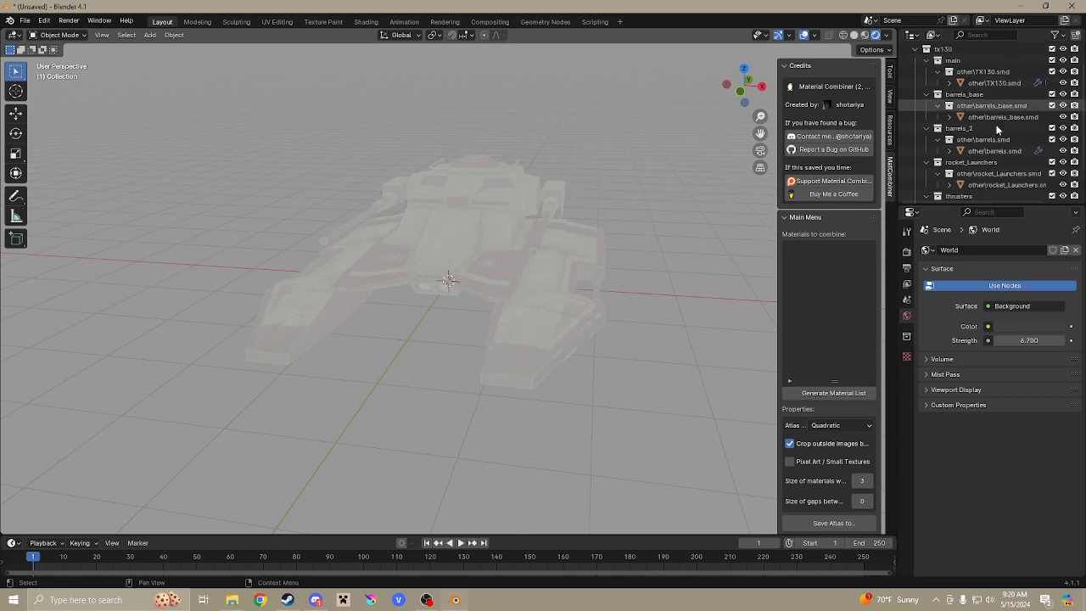
{"action": "scroll", "coordinate": [1001, 170], "scroll_direction": "up", "scroll_amount": 3}
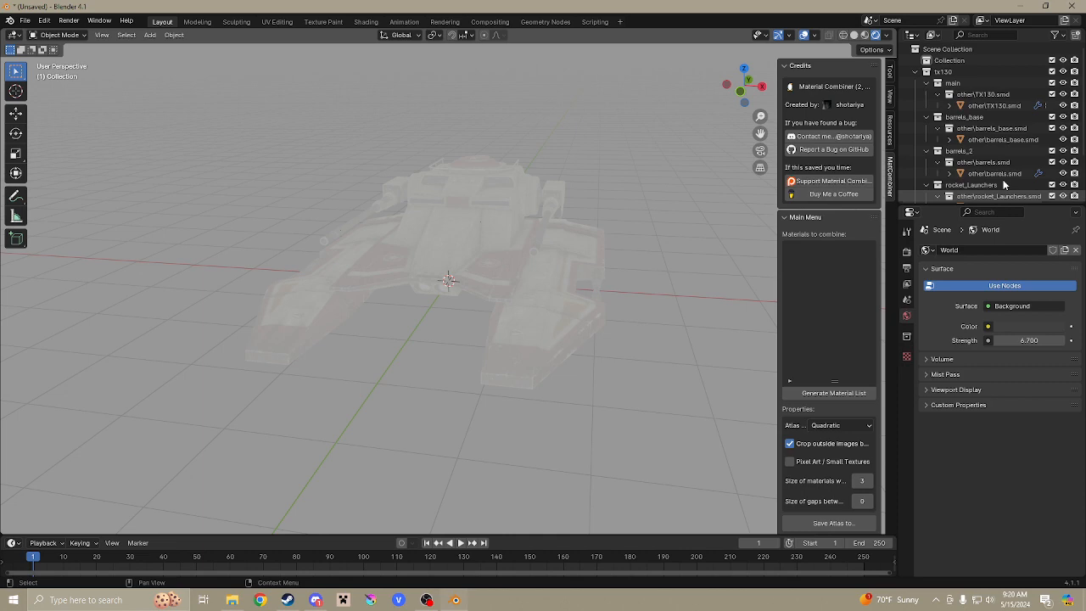
{"action": "left_click", "coordinate": [994, 106]}
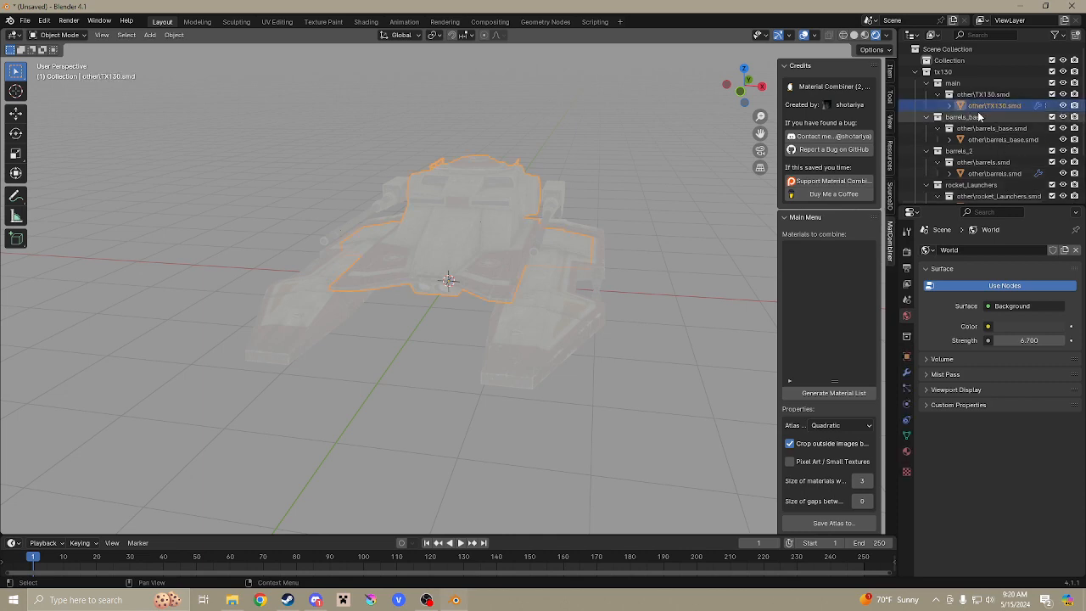
{"action": "left_click", "coordinate": [906, 454]}
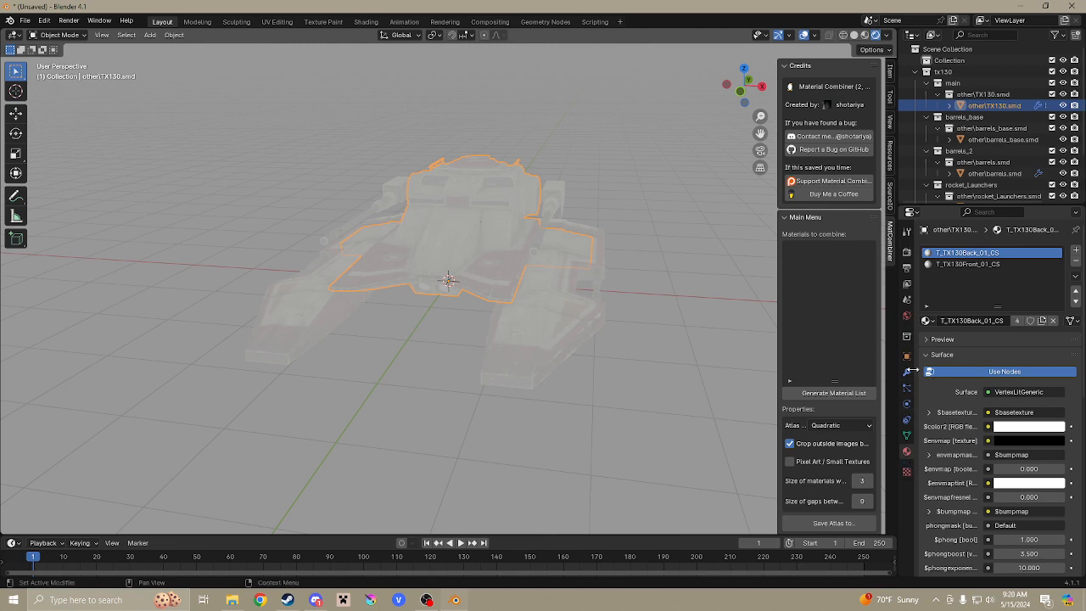
{"action": "left_click", "coordinate": [988, 394]}
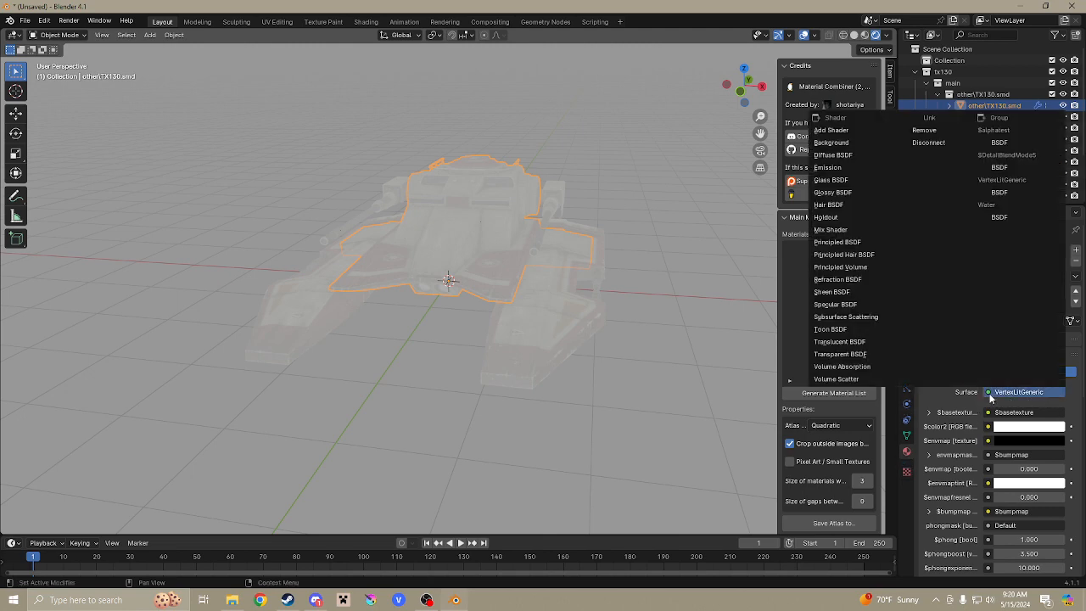
{"action": "left_click", "coordinate": [857, 245]}
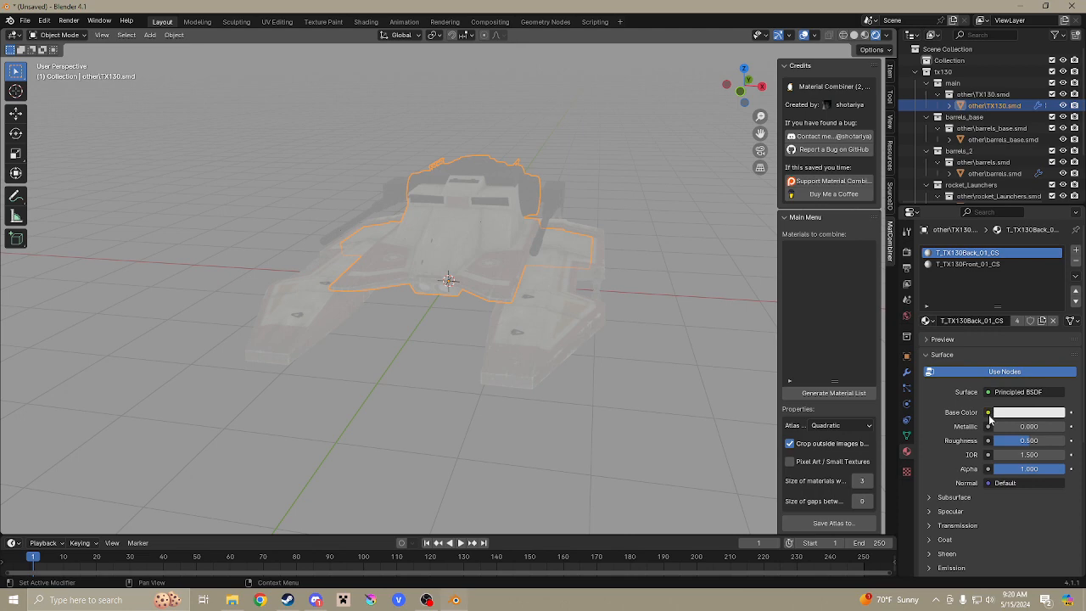
Inspect the tank from the back and side, and assign an Image Texture to the T_TX130Back_01_CS base color.
{"action": "middle_click_drag", "start_coordinate": [606, 307], "coordinate": [413, 252]}
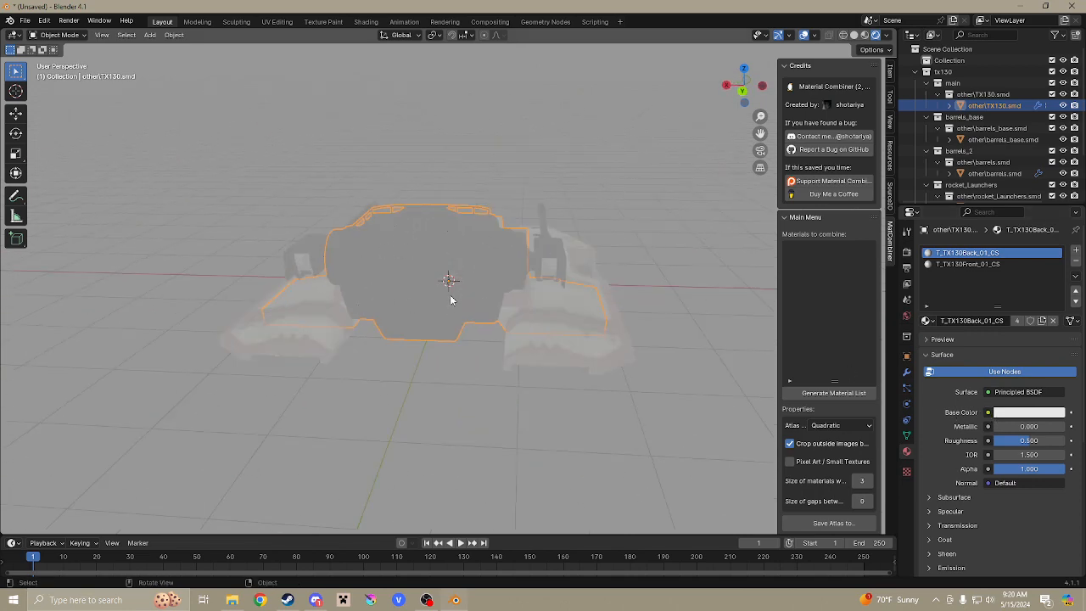
{"action": "middle_click_drag", "start_coordinate": [450, 299], "coordinate": [585, 303]}
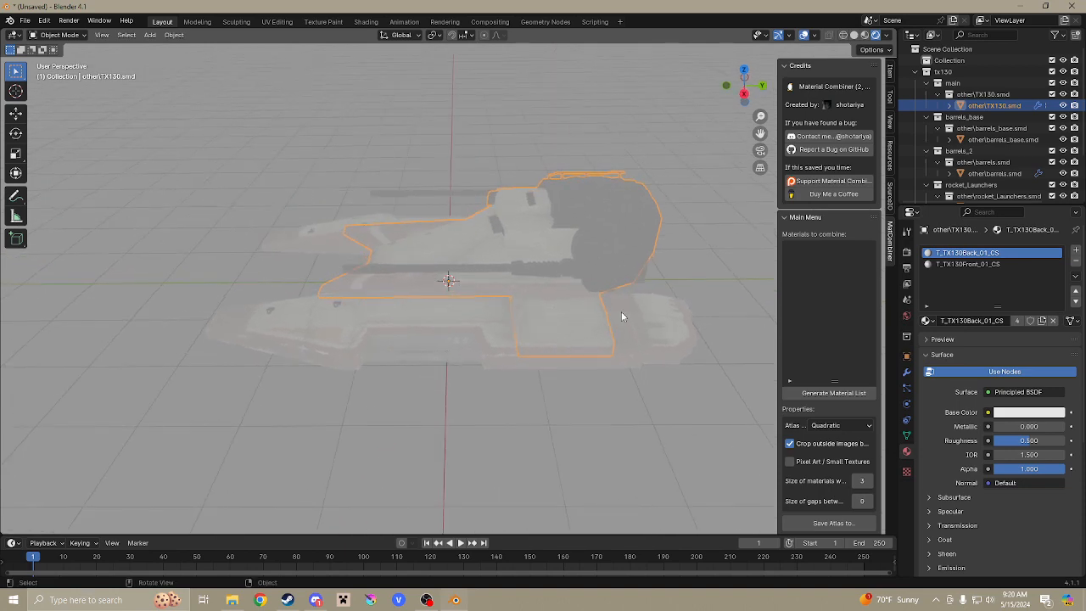
{"action": "left_click", "coordinate": [988, 413]}
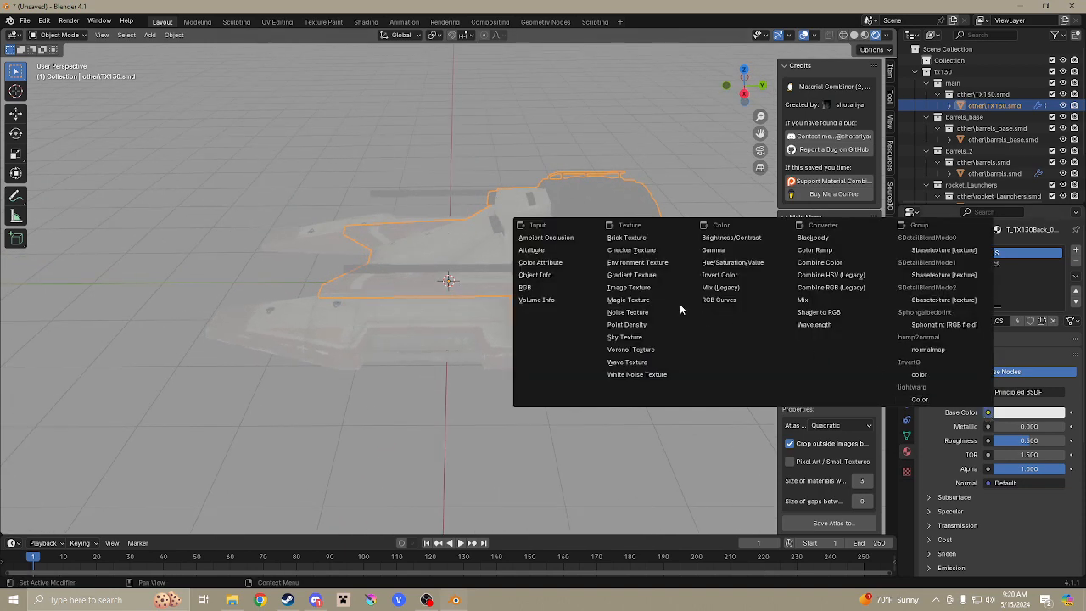
{"action": "left_click", "coordinate": [639, 291]}
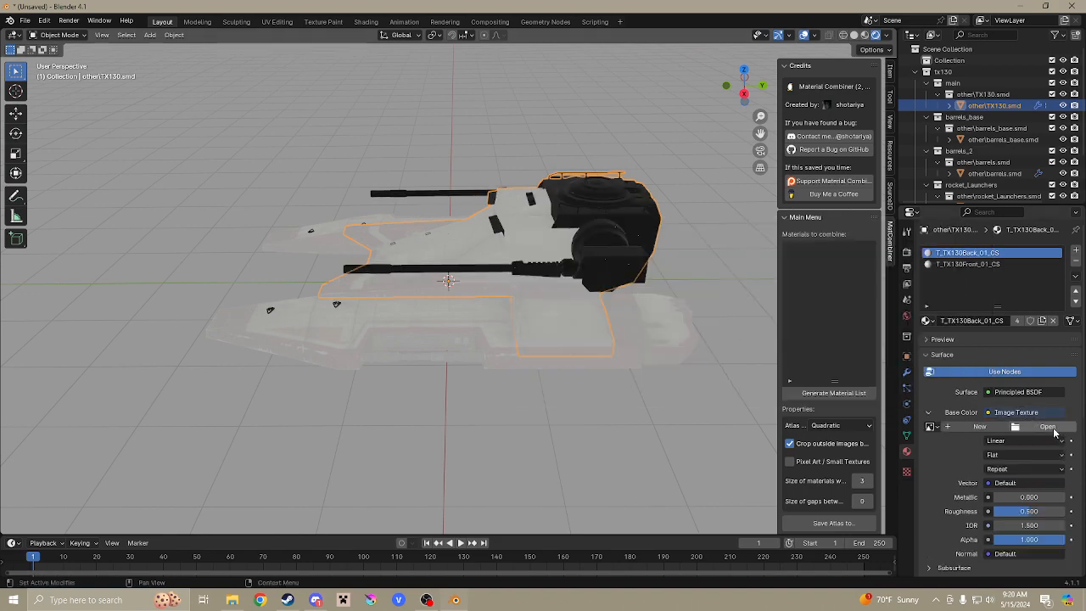
Browse for the base color image to the tx130 folder inside Downloads\Clone tank\Converted materials and bookmark that folder.
{"action": "left_click", "coordinate": [1048, 426]}
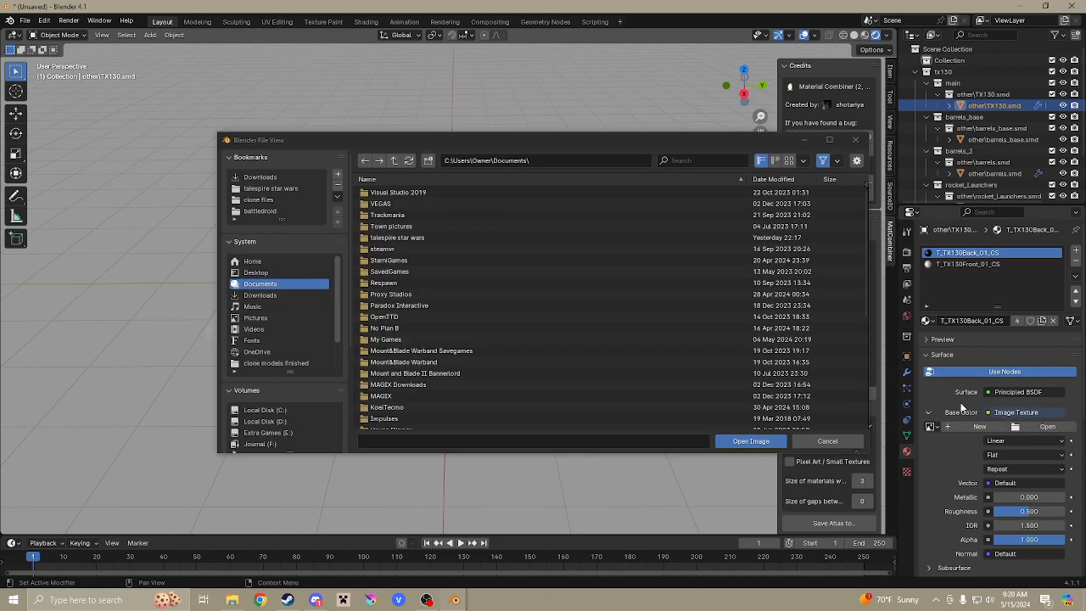
{"action": "left_click_drag", "start_coordinate": [469, 140], "coordinate": [396, 105]}
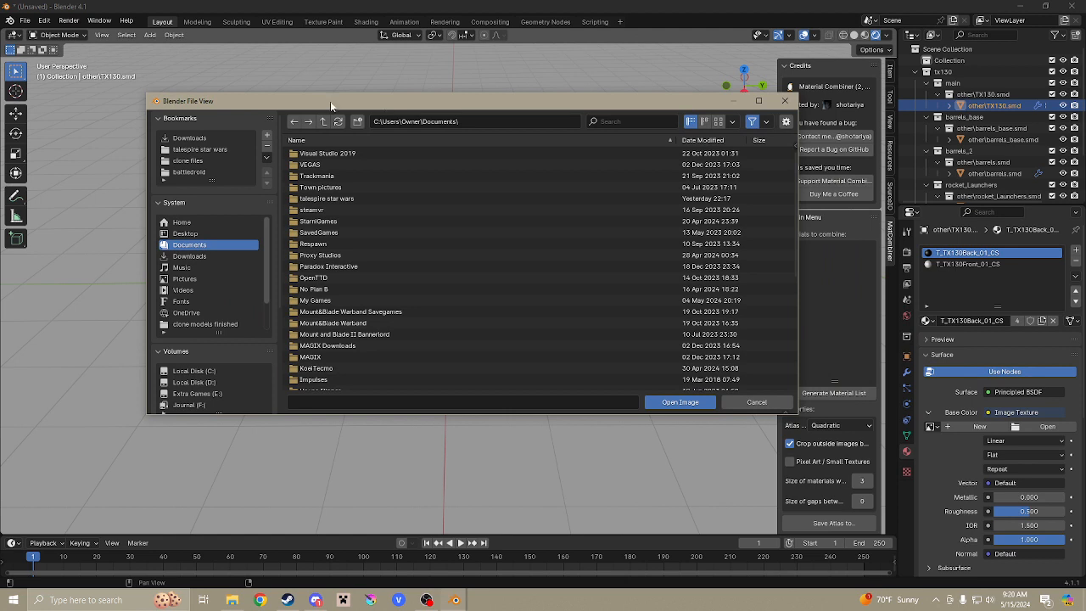
{"action": "left_click", "coordinate": [189, 138]}
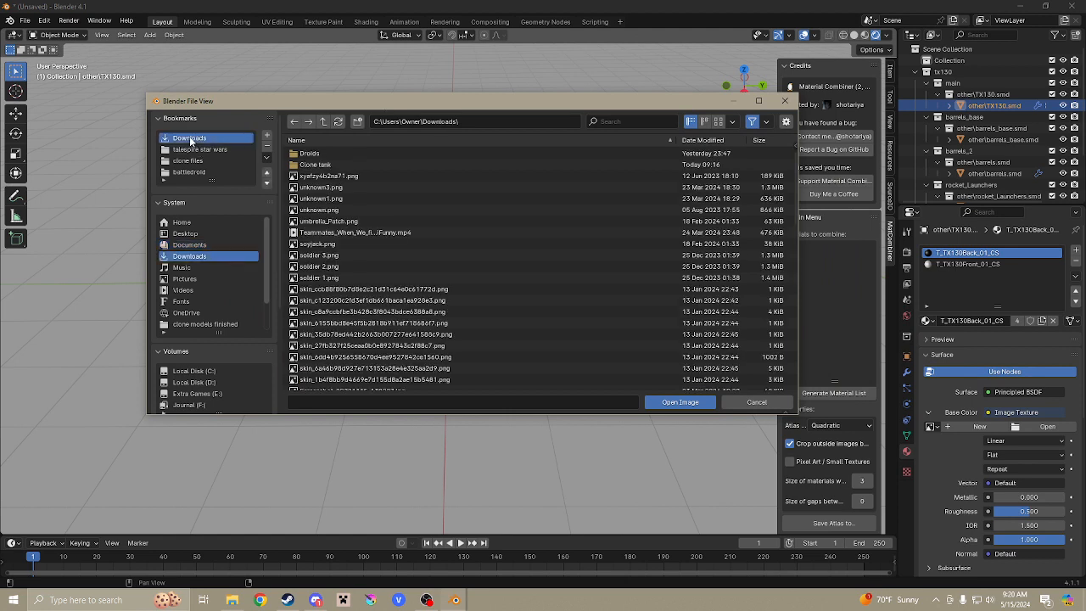
{"action": "double_click", "coordinate": [334, 163]}
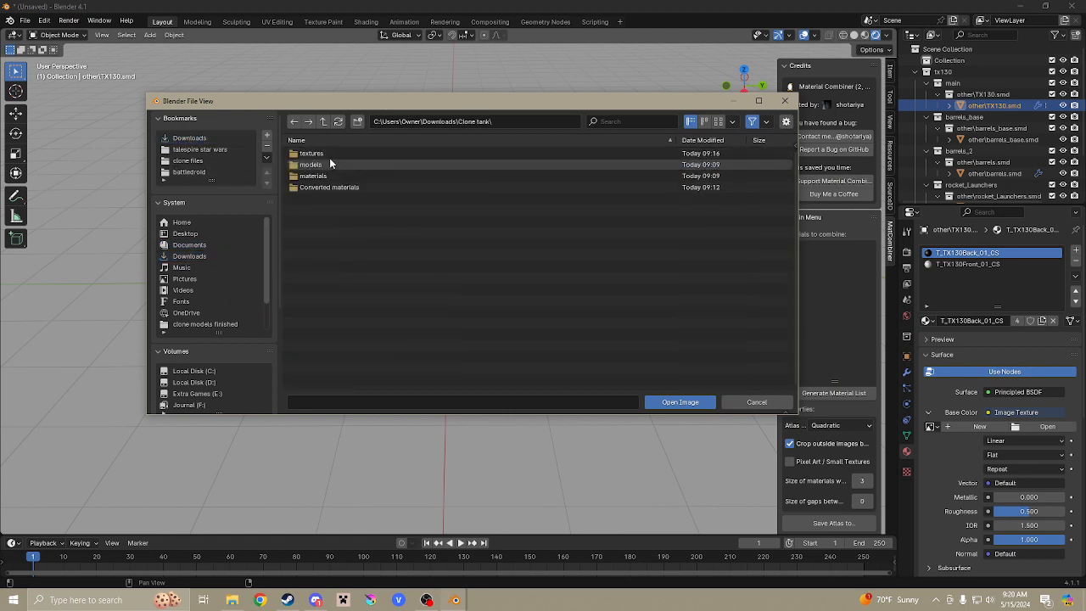
{"action": "double_click", "coordinate": [330, 186]}
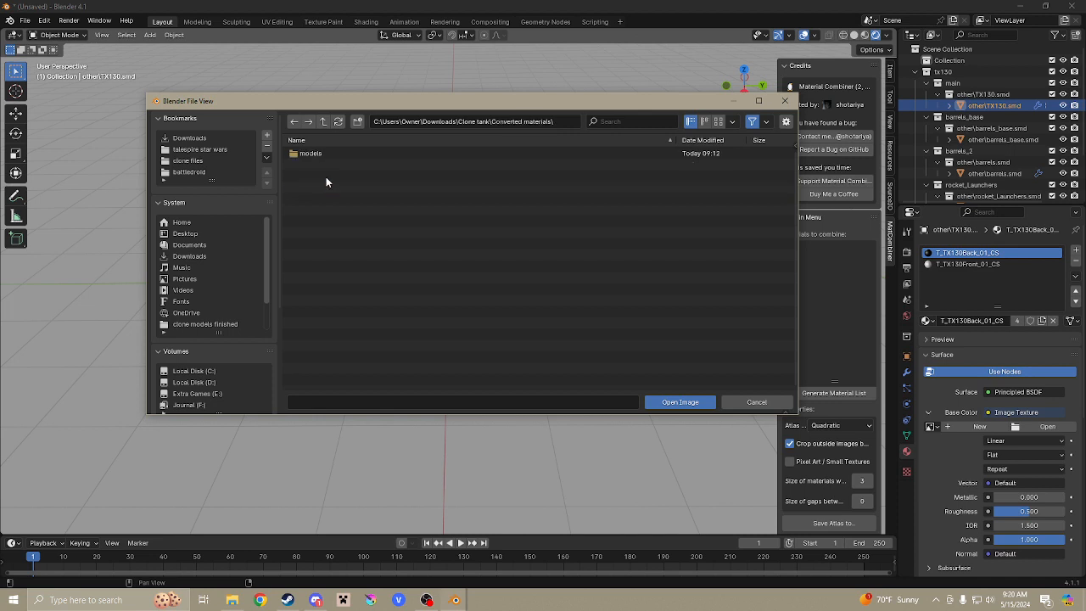
{"action": "double_click", "coordinate": [315, 158]}
{"action": "double_click", "coordinate": [315, 158]}
{"action": "left_click", "coordinate": [316, 158]}
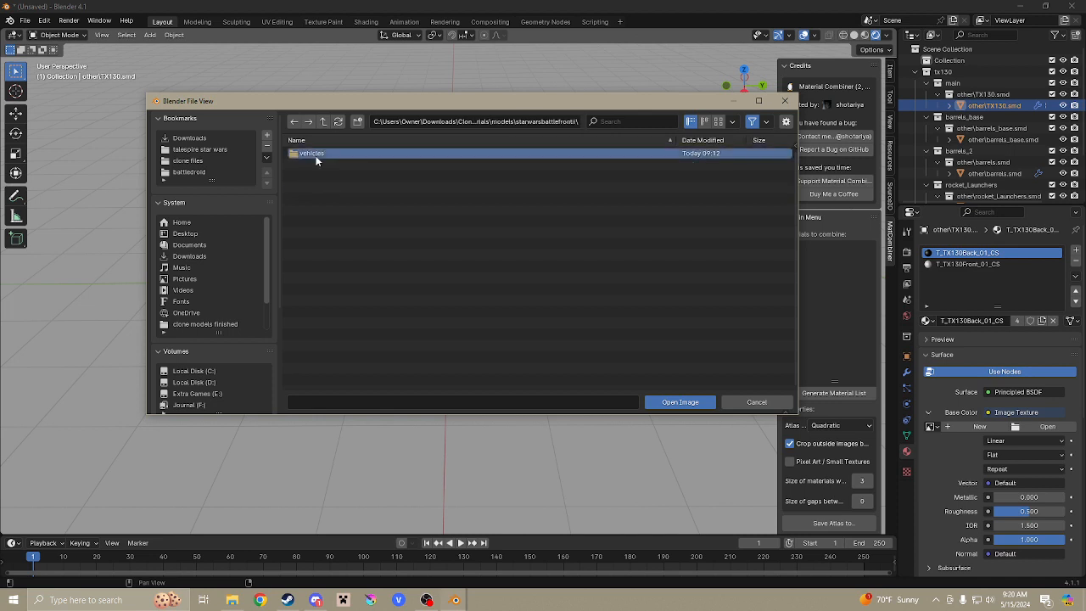
{"action": "double_click", "coordinate": [315, 158]}
{"action": "double_click", "coordinate": [314, 154]}
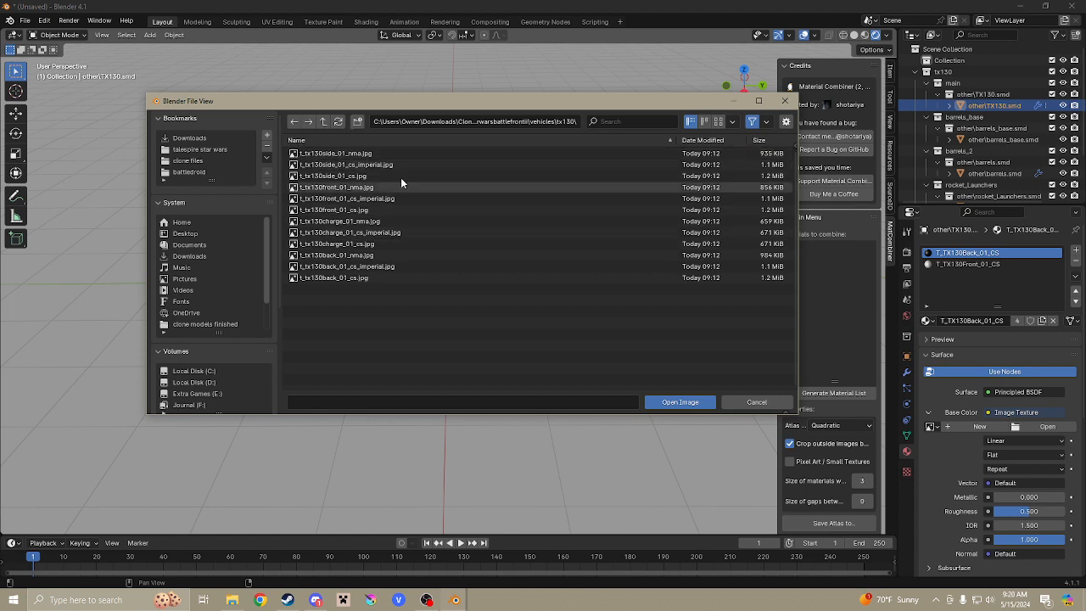
{"action": "left_click", "coordinate": [266, 137]}
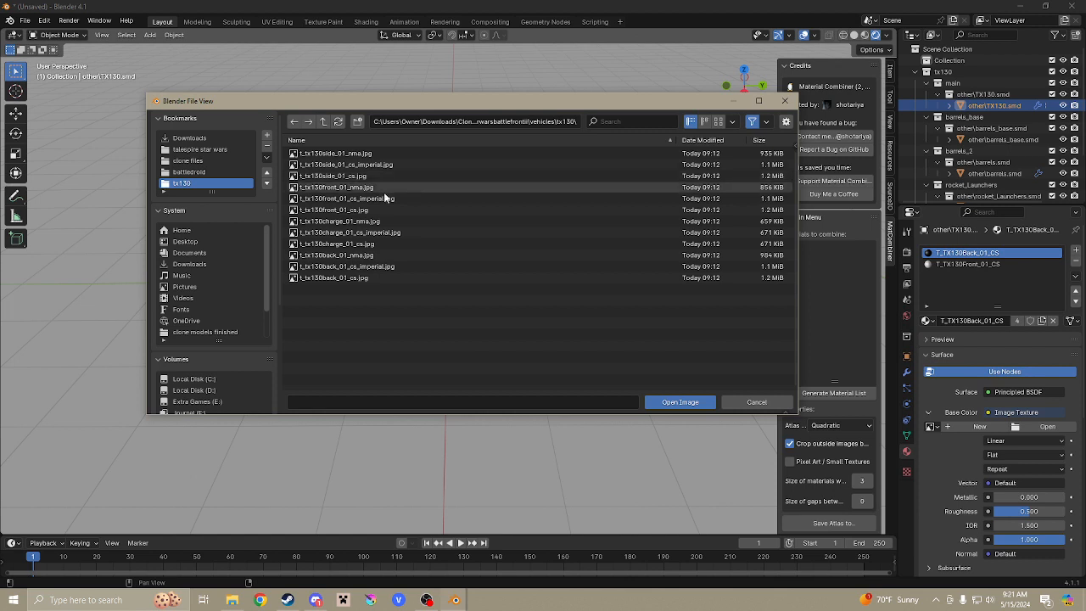
Load t_tx130back_01_cs.jpg as the base color image of the T_TX130Back_01_CS material and view the tank.
{"action": "left_click", "coordinate": [372, 277]}
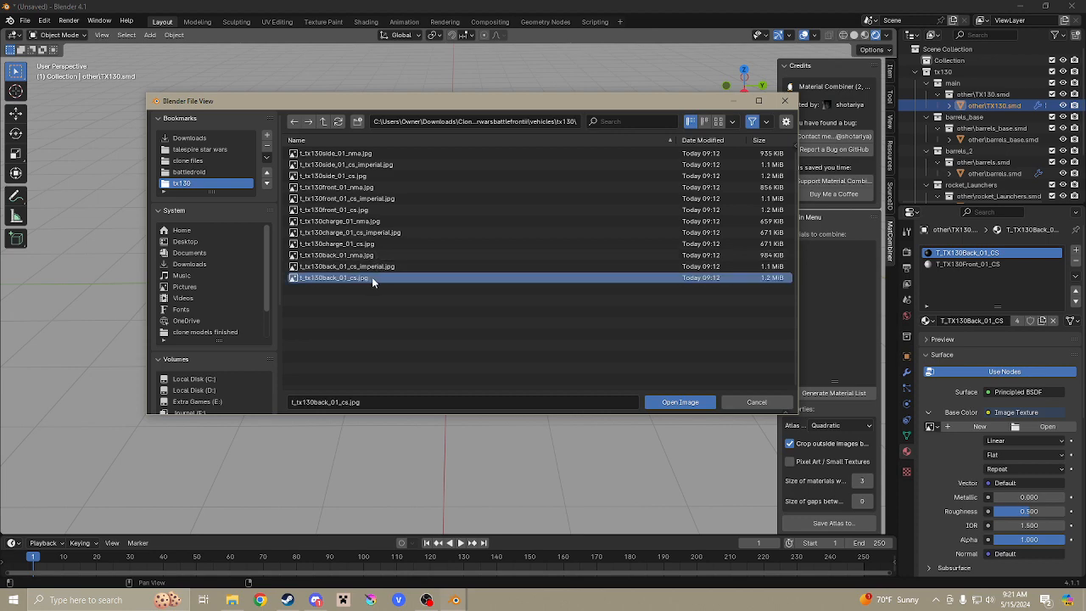
{"action": "left_click", "coordinate": [680, 402]}
{"action": "middle_click_drag", "start_coordinate": [593, 232], "coordinate": [502, 288]}
Change the T_TX130Front_01_CS surface shader to Principled BSDF and assign an Image Texture to its base color.
{"action": "left_click", "coordinate": [971, 264]}
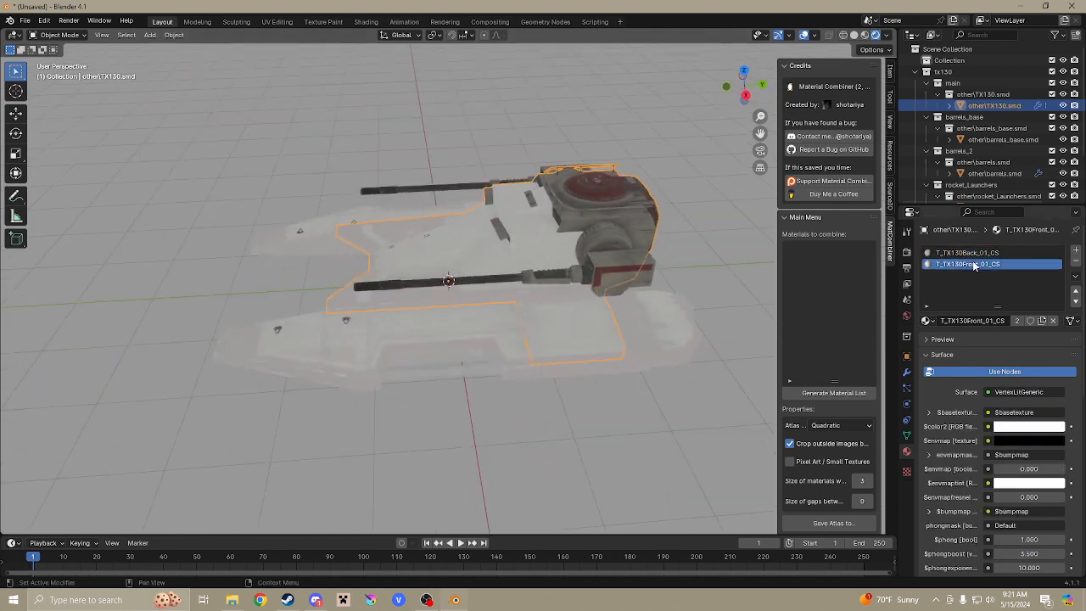
{"action": "left_click", "coordinate": [989, 395]}
{"action": "left_click", "coordinate": [848, 248]}
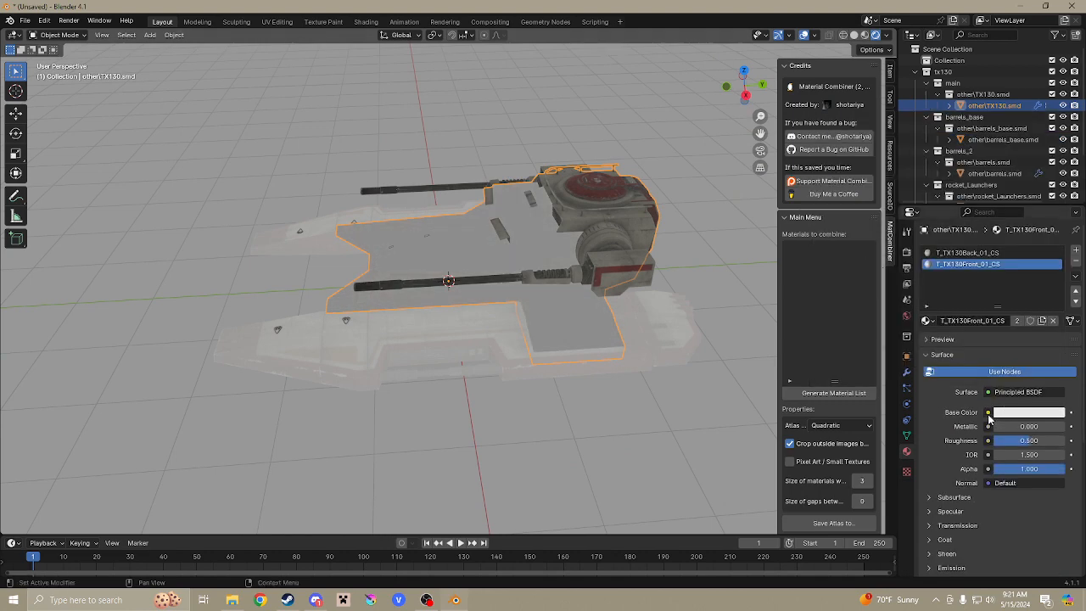
{"action": "left_click", "coordinate": [991, 413]}
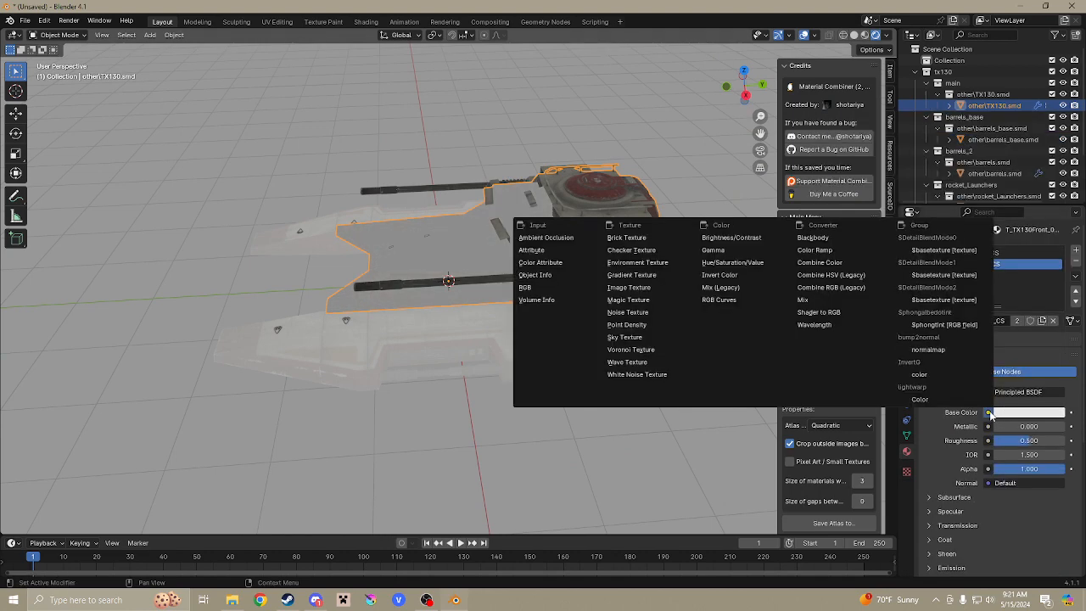
{"action": "left_click", "coordinate": [661, 290]}
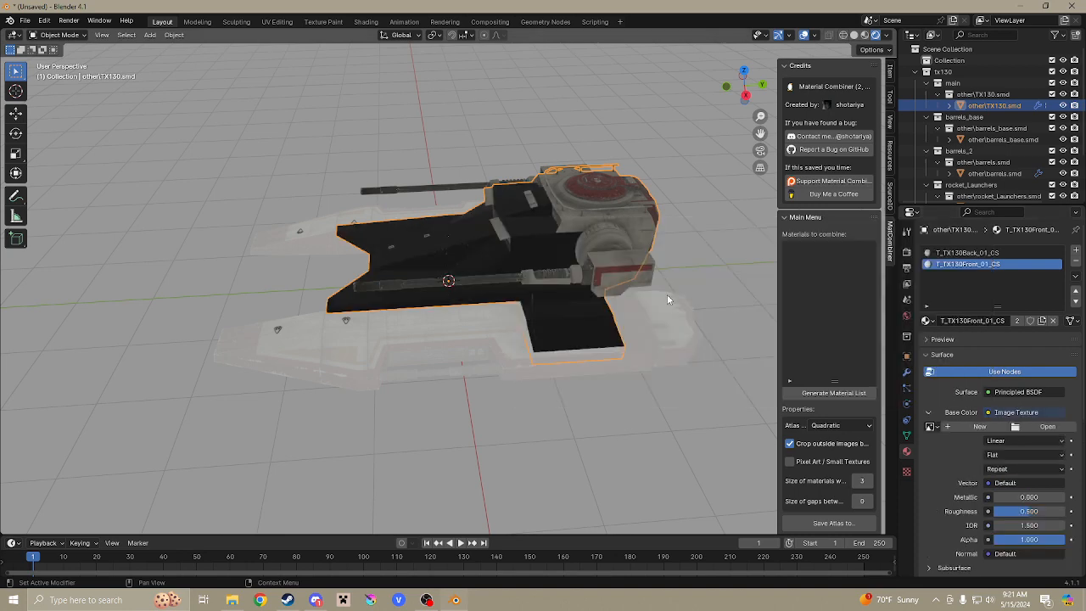
Load t_tx130front_01_cs.jpg from the bookmarked tx130 folder as the base color image of T_TX130Front_01_CS.
{"action": "left_click", "coordinate": [1047, 426]}
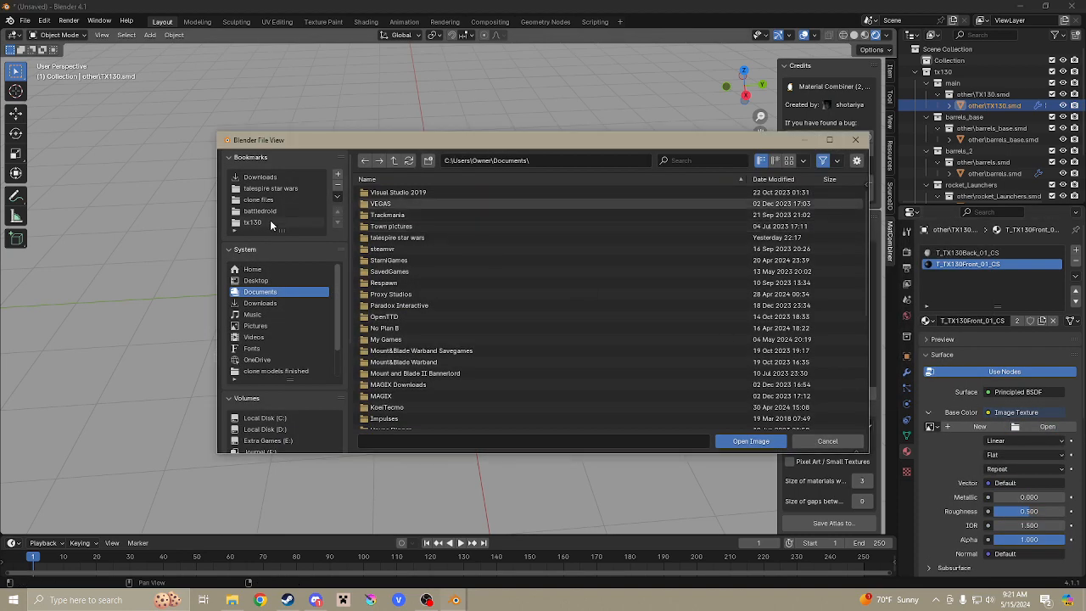
{"action": "left_click", "coordinate": [267, 223]}
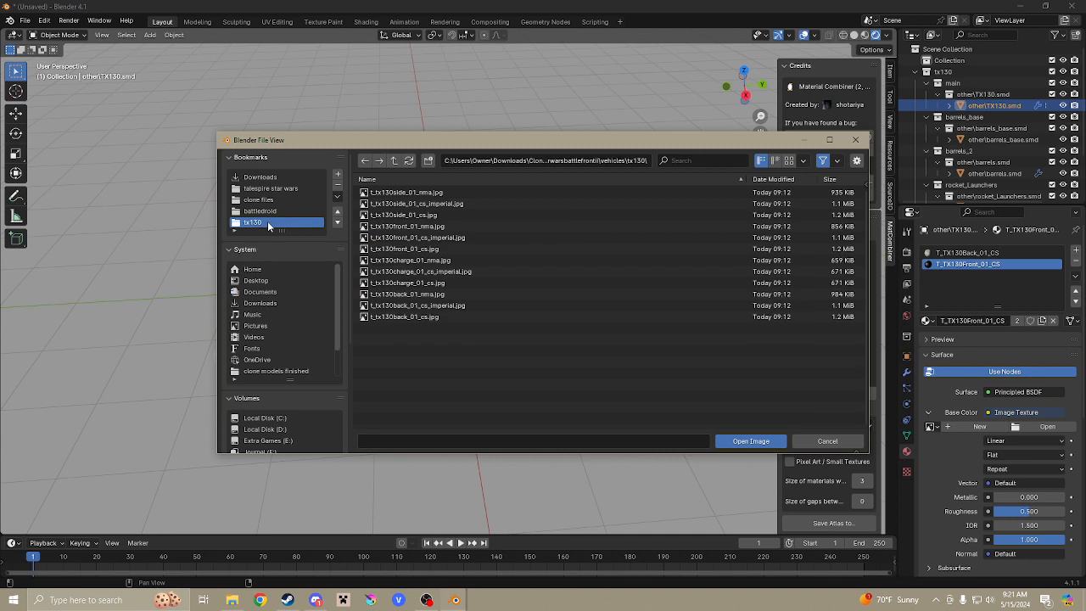
{"action": "left_click", "coordinate": [947, 264]}
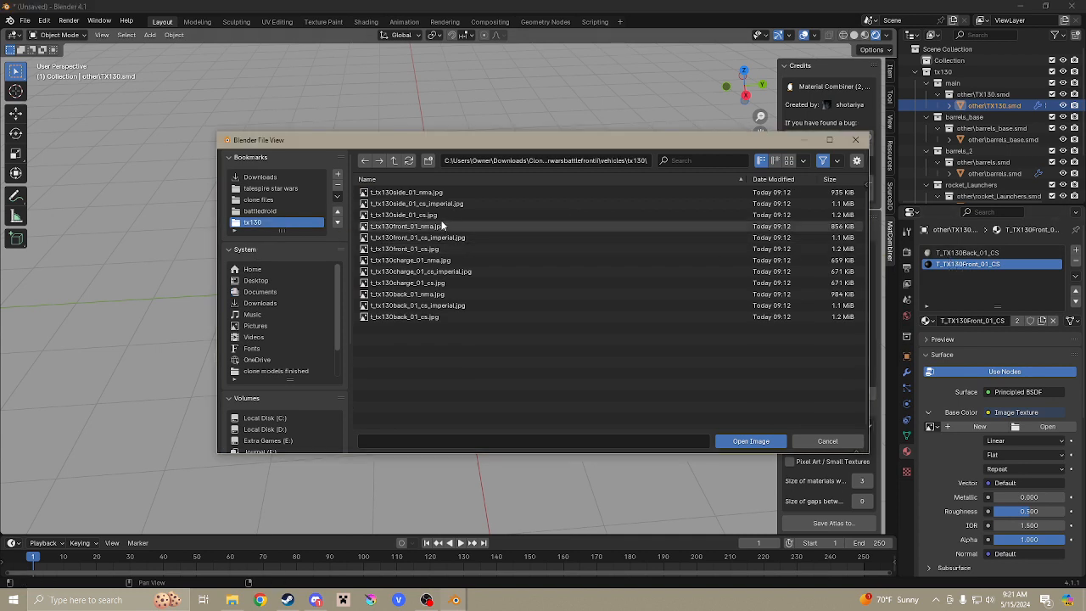
{"action": "left_click", "coordinate": [442, 250]}
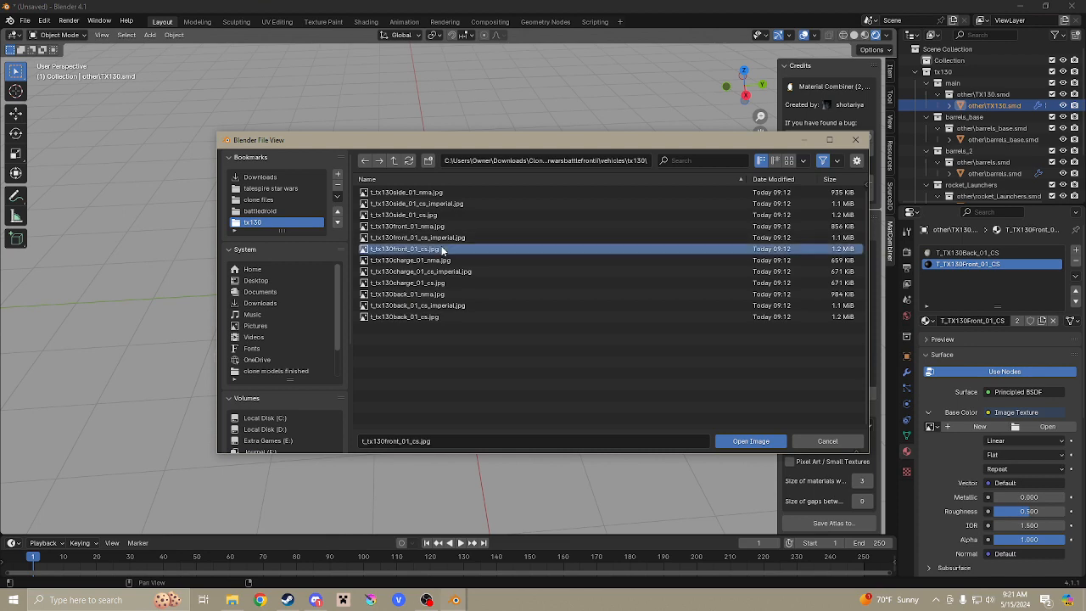
{"action": "left_click", "coordinate": [755, 441]}
{"action": "middle_click_drag", "start_coordinate": [664, 405], "coordinate": [622, 314]}
Select the other\barrels_base.smd mesh and inspect its material and the textured tank from the side and rear.
{"action": "left_click", "coordinate": [988, 139]}
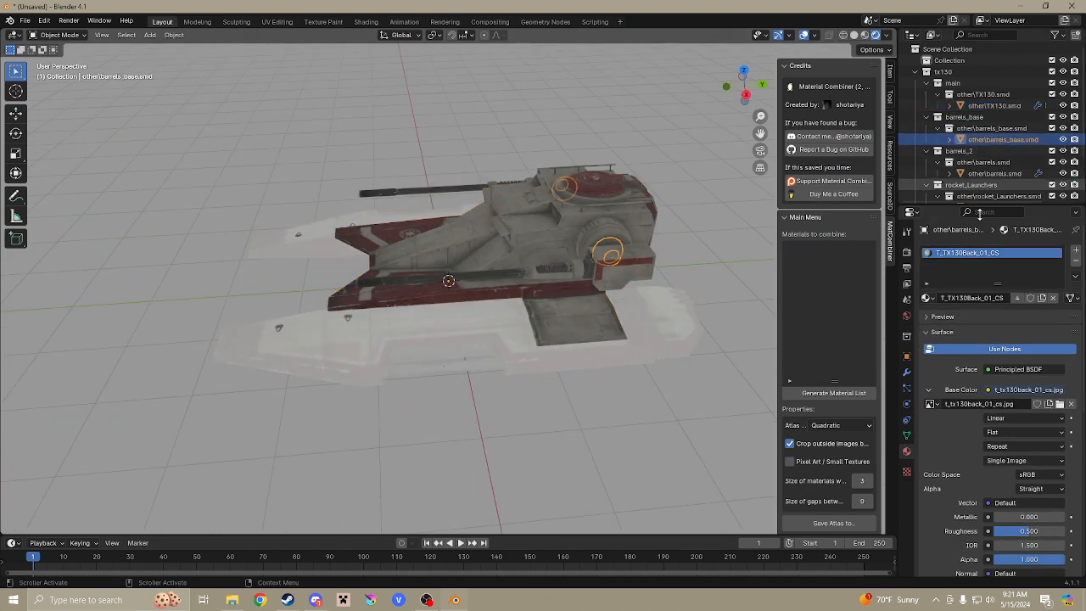
{"action": "middle_click_drag", "start_coordinate": [763, 219], "coordinate": [698, 213]}
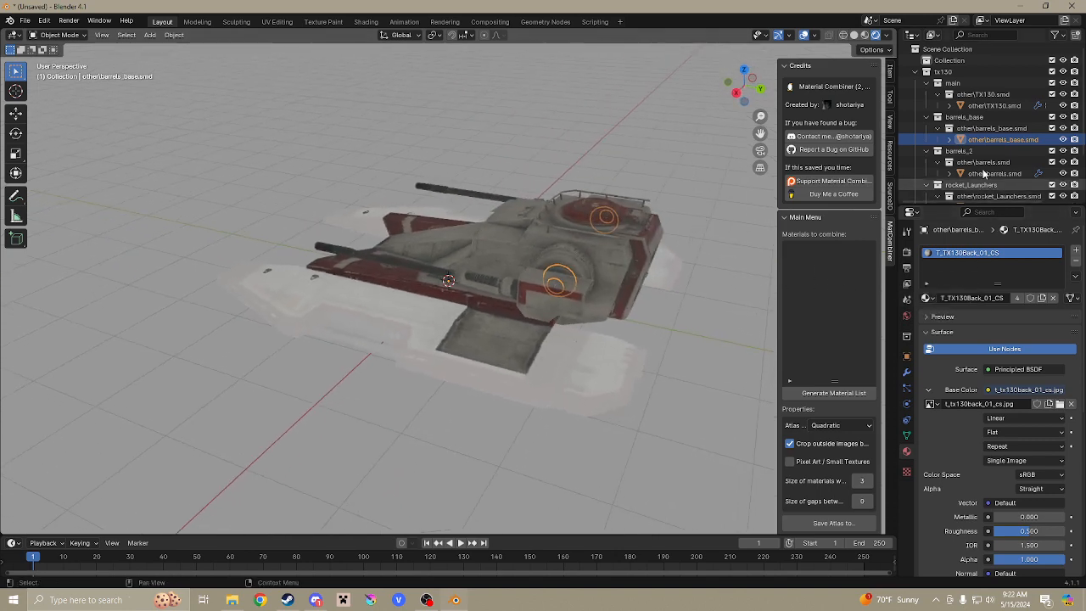
{"action": "middle_click_drag", "start_coordinate": [636, 254], "coordinate": [518, 258]}
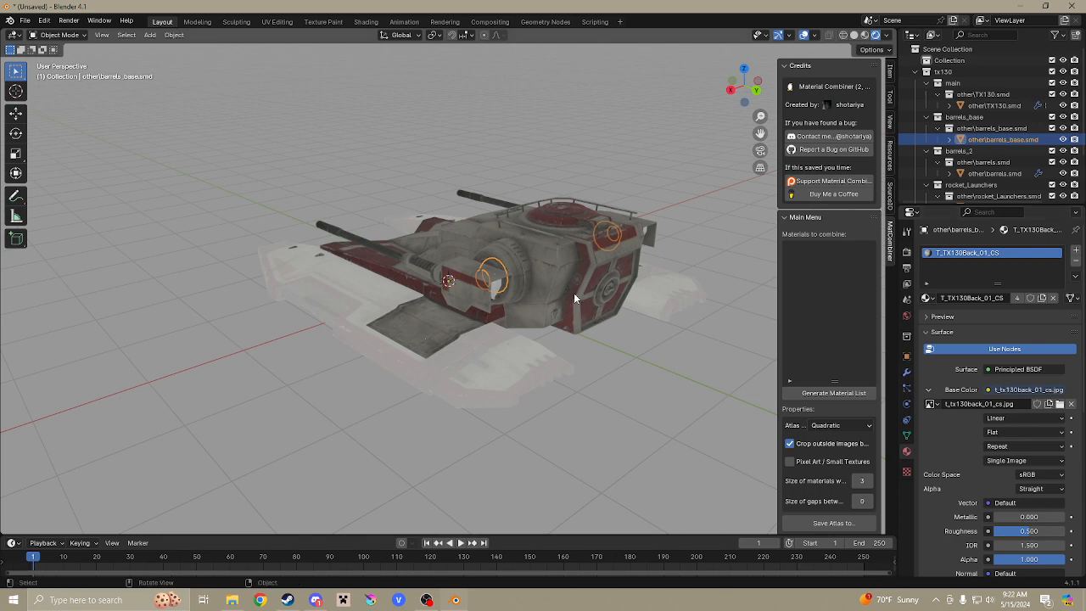
{"action": "mouse_move", "coordinate": [573, 292]}
{"action": "middle_mouse_down"}
{"action": "mouse_move", "coordinate": [520, 294]}
{"action": "mouse_move", "coordinate": [576, 296]}
{"action": "middle_mouse_up"}
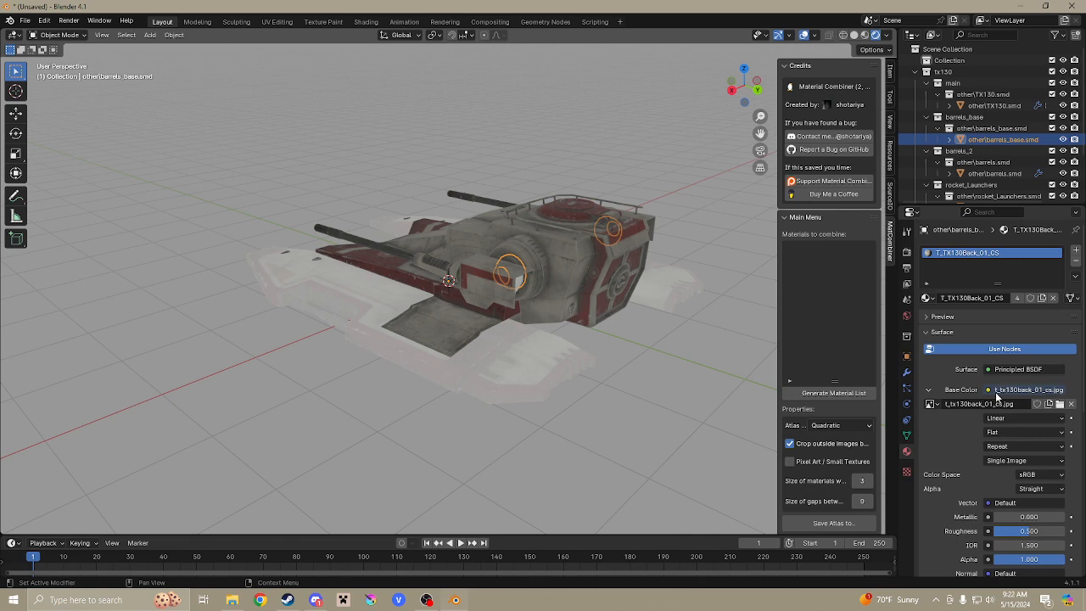
Select other\barrels.smd and give its T_TX130Charge_01_CS material a Principled BSDF surface with an Image Texture as base color.
{"action": "left_click", "coordinate": [994, 173]}
{"action": "middle_click_drag", "start_coordinate": [643, 264], "coordinate": [788, 297]}
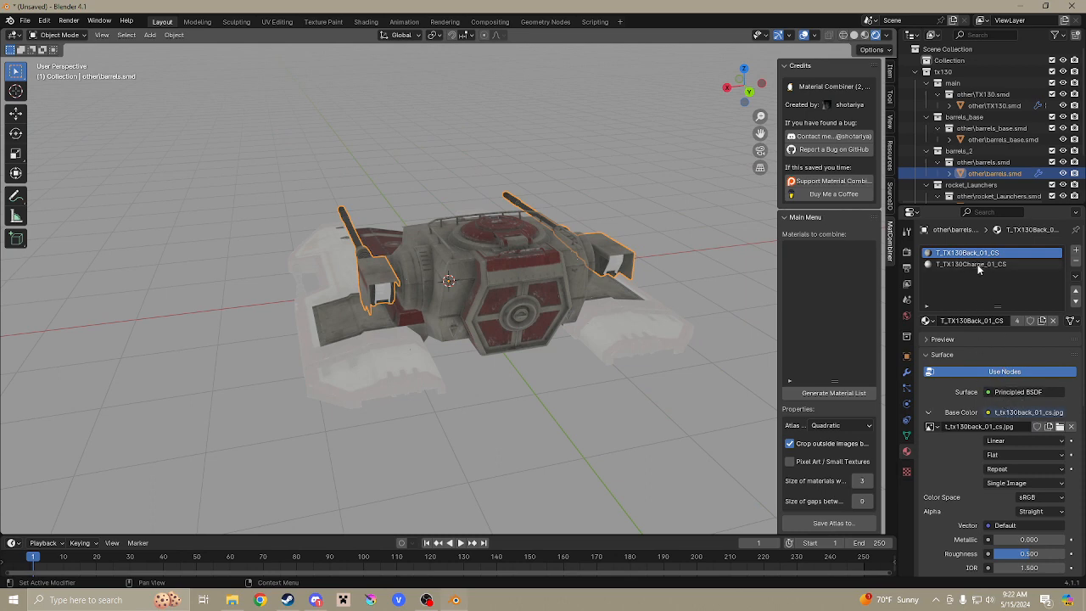
{"action": "left_click", "coordinate": [975, 265]}
{"action": "middle_click_drag", "start_coordinate": [563, 364], "coordinate": [610, 364]}
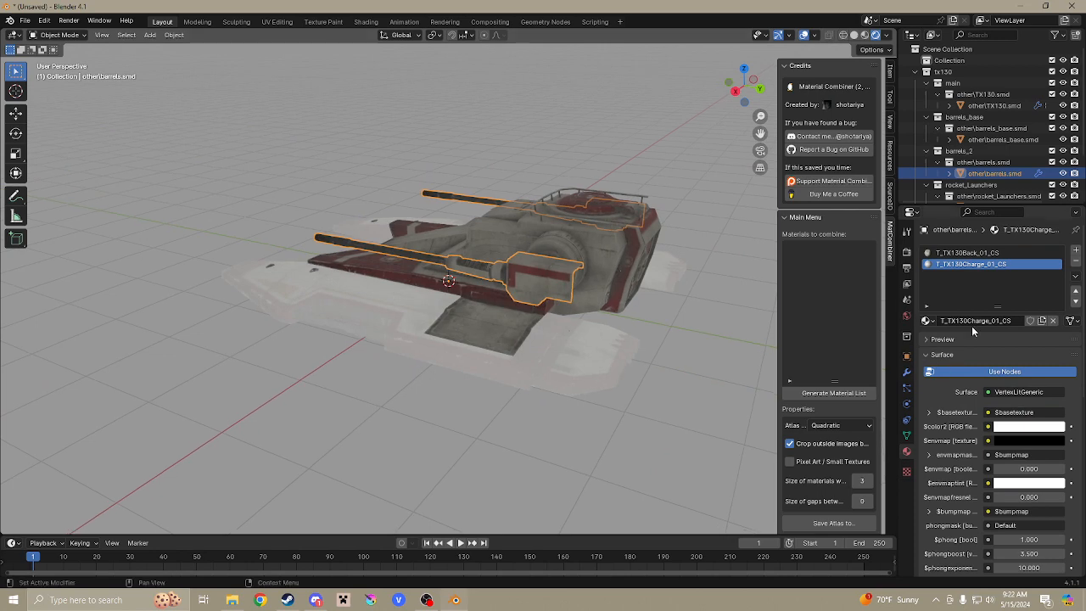
{"action": "left_click", "coordinate": [1013, 392]}
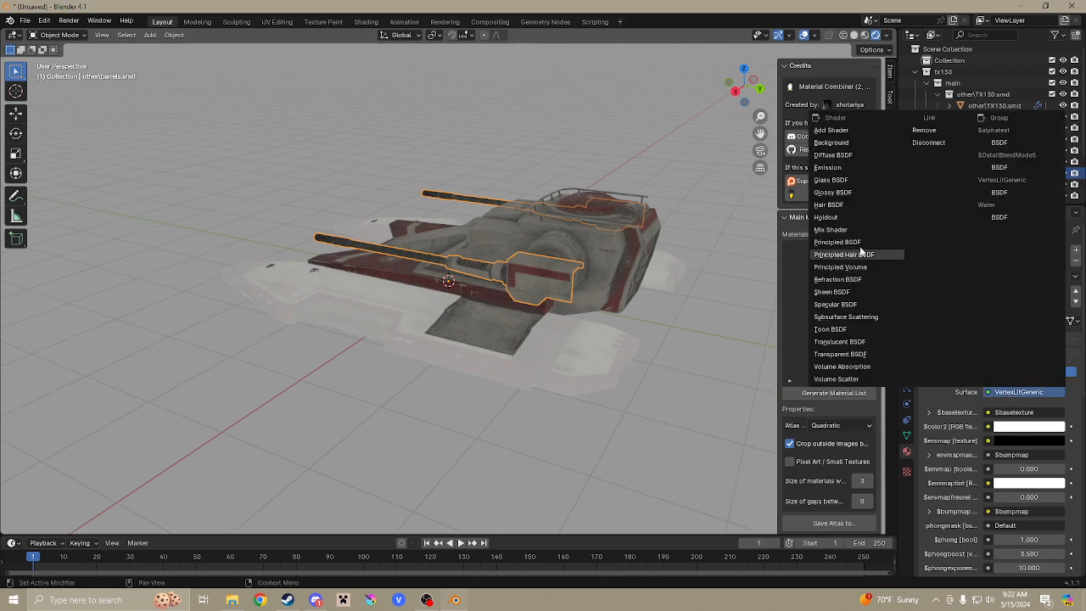
{"action": "left_click", "coordinate": [859, 252]}
{"action": "left_click", "coordinate": [987, 412]}
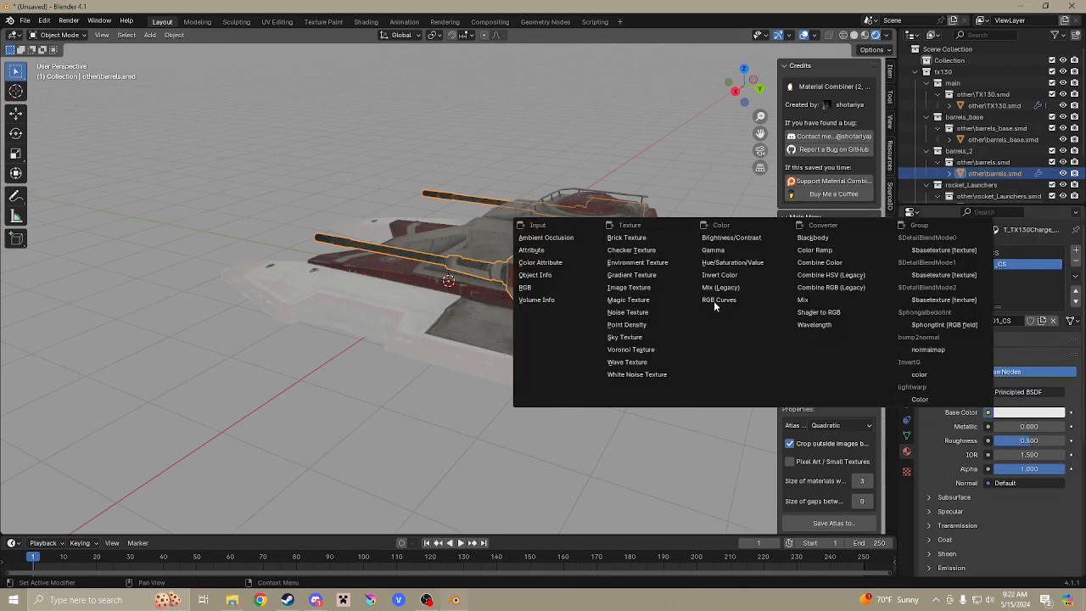
{"action": "left_click", "coordinate": [652, 290]}
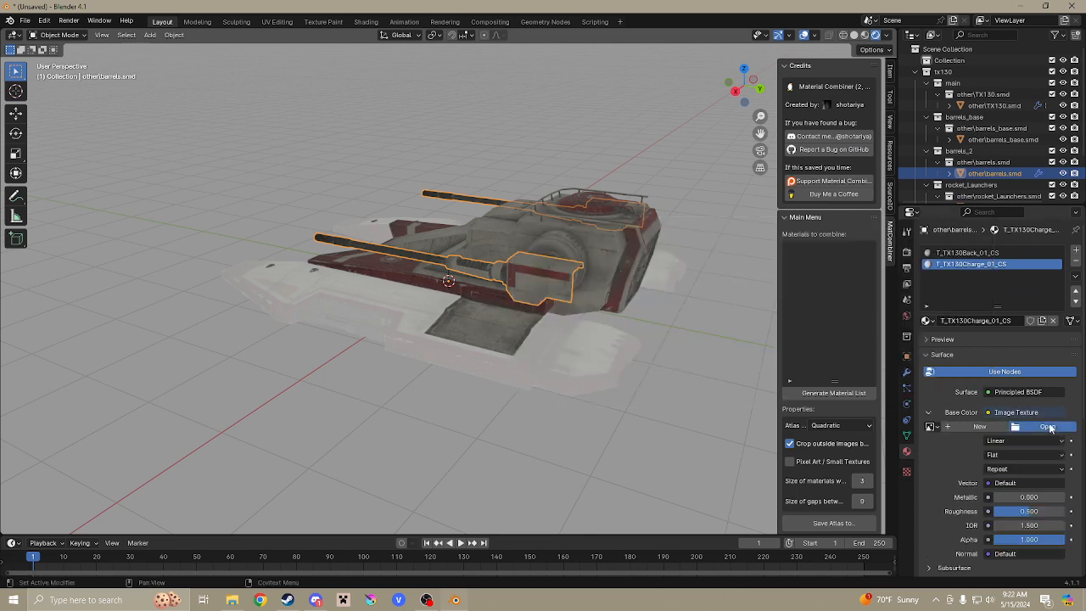
Load t_tx130charge_01_cs.jpg from the bookmarked tx130 folder as the base color image of T_TX130Charge_01_CS.
{"action": "left_click", "coordinate": [1048, 427]}
{"action": "left_click", "coordinate": [267, 223]}
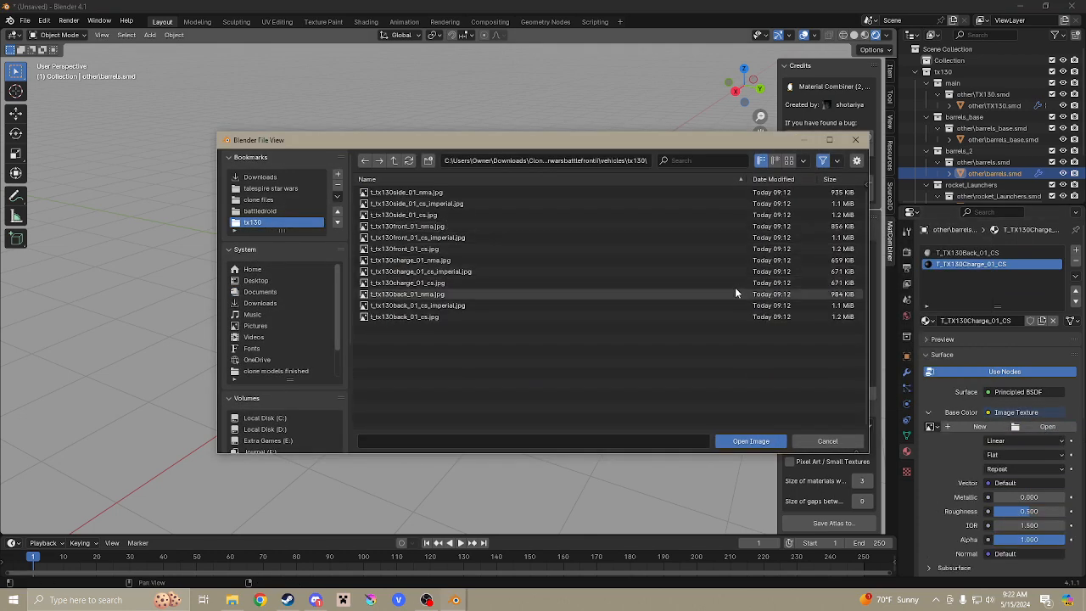
{"action": "left_click", "coordinate": [461, 283]}
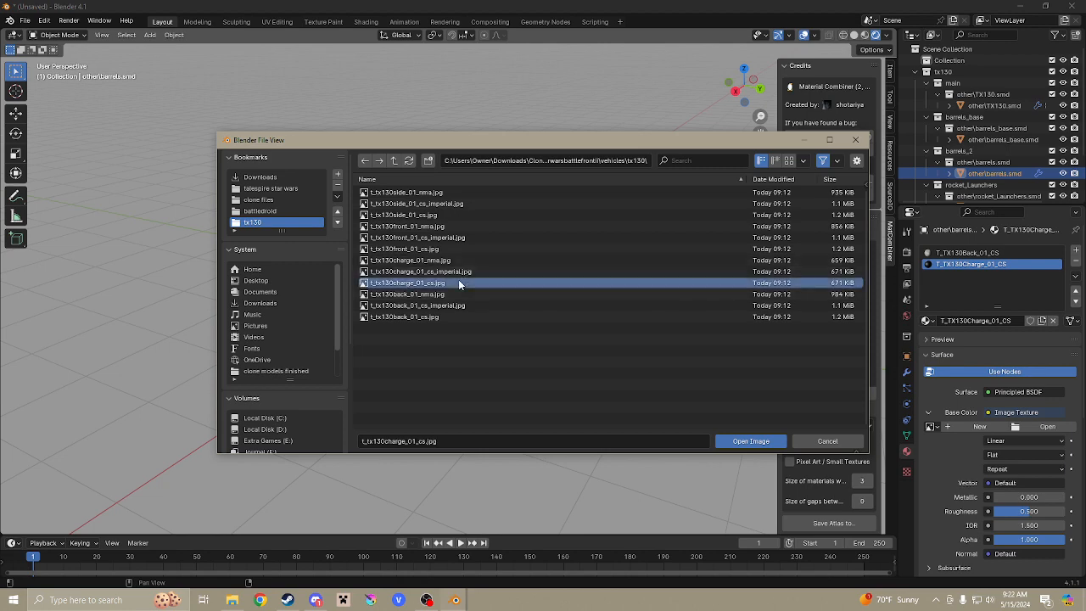
{"action": "left_click", "coordinate": [740, 440]}
{"action": "middle_click_drag", "start_coordinate": [709, 396], "coordinate": [470, 357]}
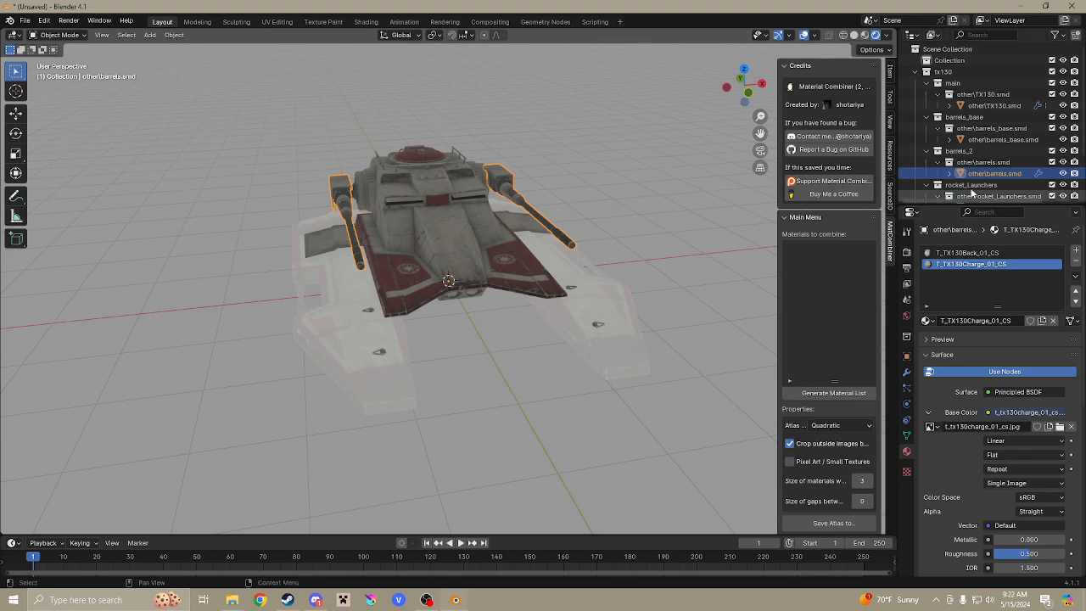
Select the rocket launchers mesh to check its material, and hide and reshow the rocket_Launchers collection to identify its parts.
{"action": "scroll", "coordinate": [987, 183], "scroll_direction": "down", "scroll_amount": 3}
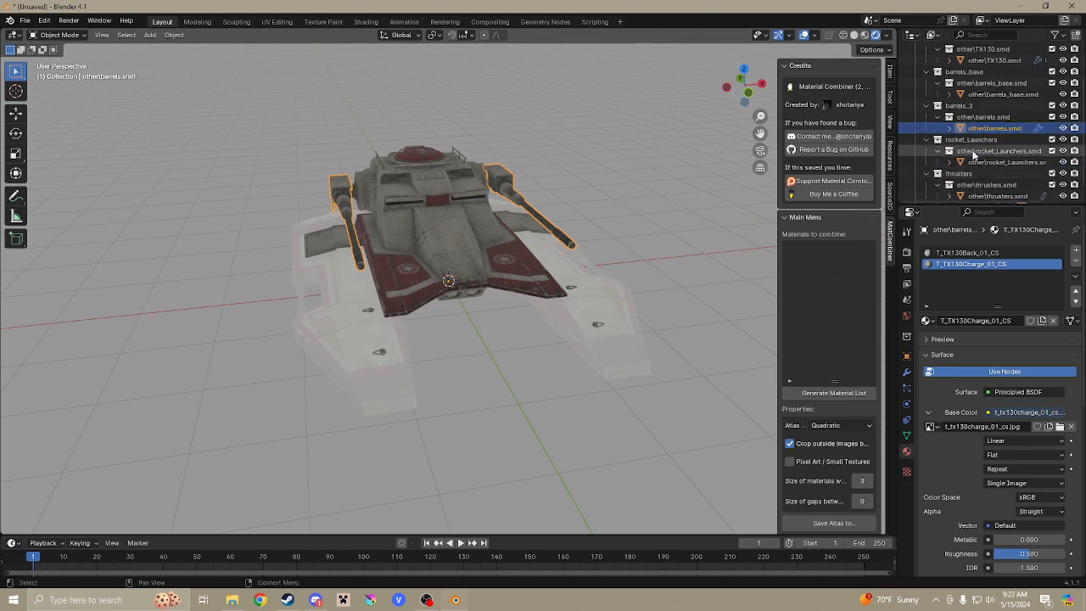
{"action": "left_click", "coordinate": [988, 163]}
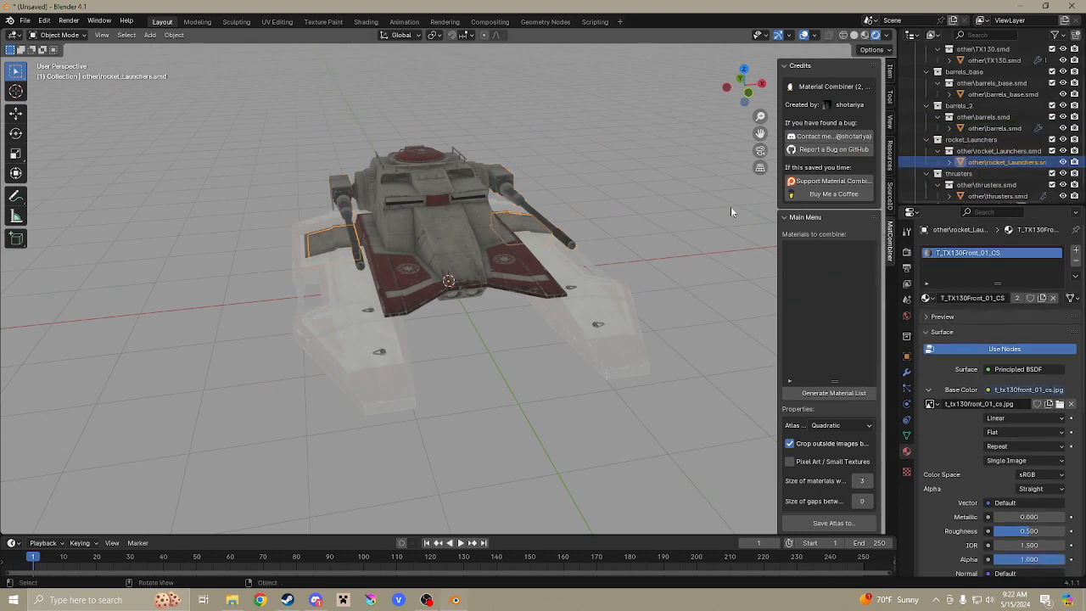
{"action": "middle_click_drag", "start_coordinate": [730, 207], "coordinate": [509, 199]}
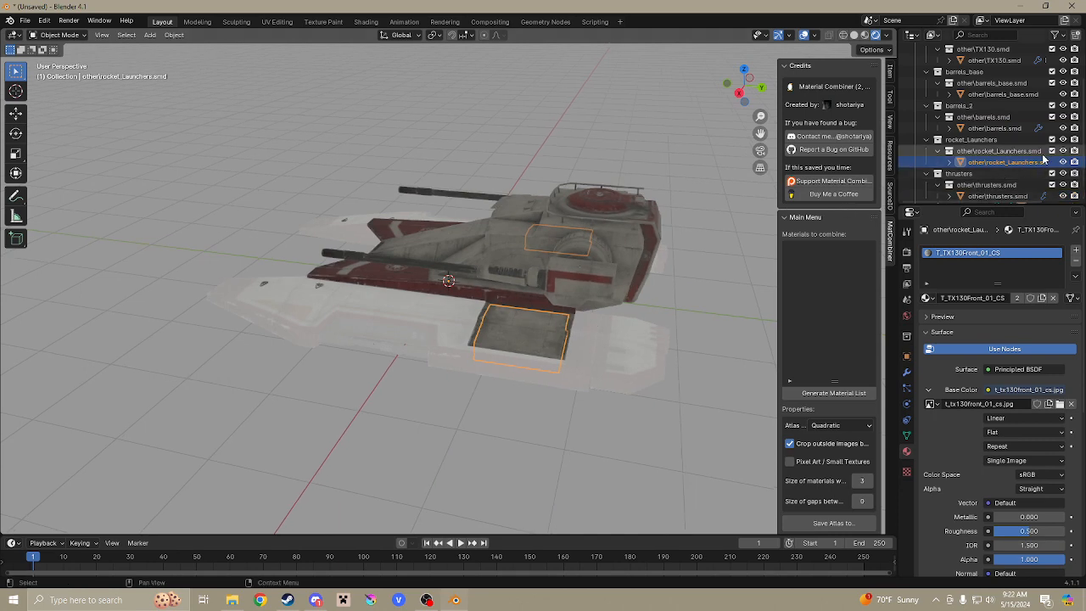
{"action": "left_click", "coordinate": [1063, 140]}
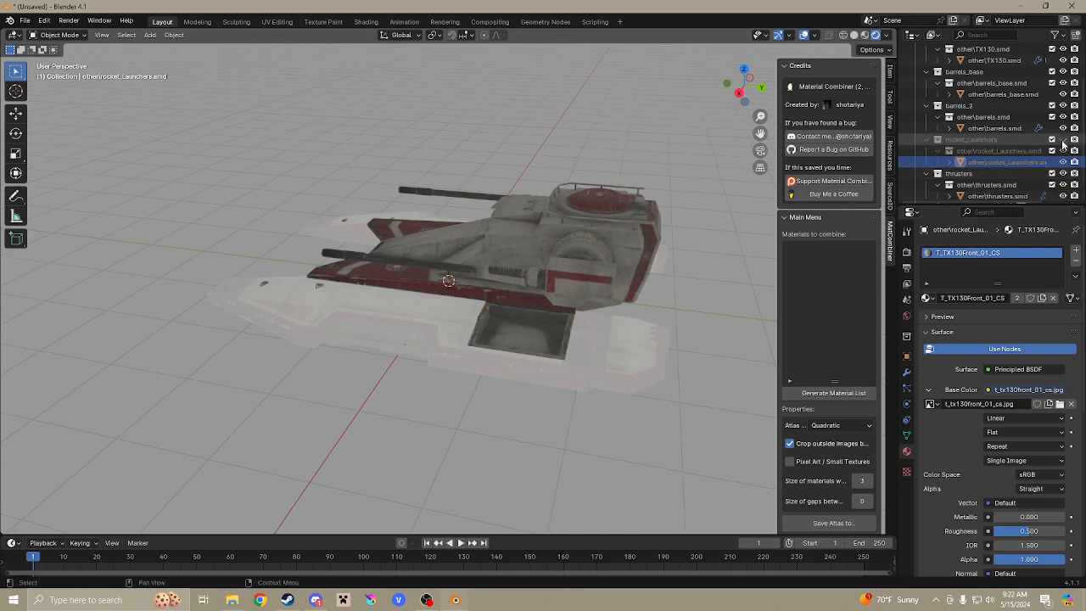
{"action": "left_click", "coordinate": [1062, 140]}
{"action": "middle_click_drag", "start_coordinate": [594, 242], "coordinate": [645, 227]}
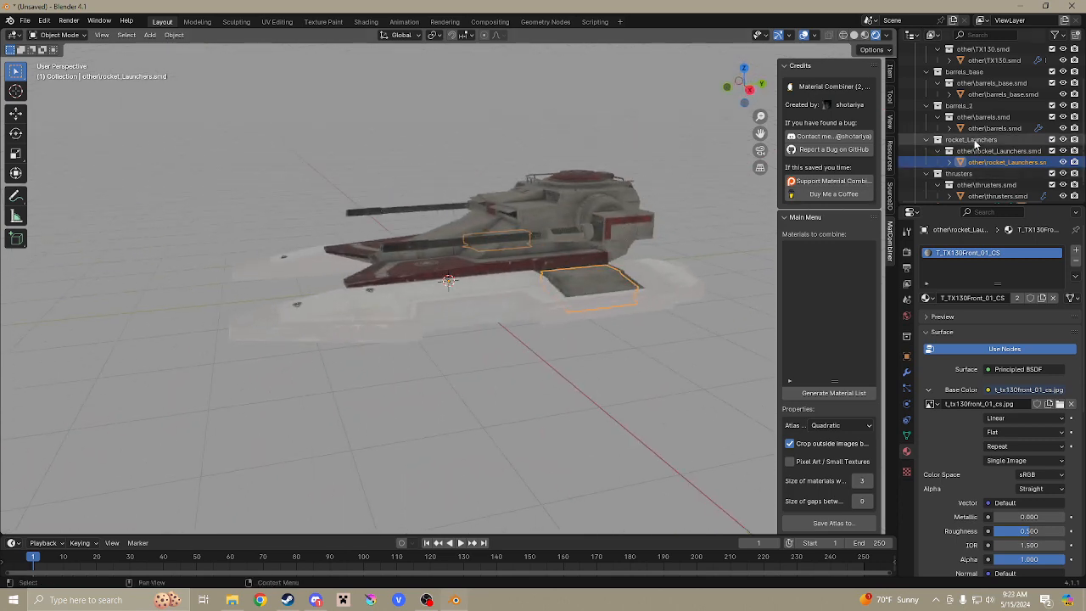
Reselect the other\rocket_Launchers.smd mesh and examine its placement on the tank from the rear and side.
{"action": "right_click", "coordinate": [974, 142]}
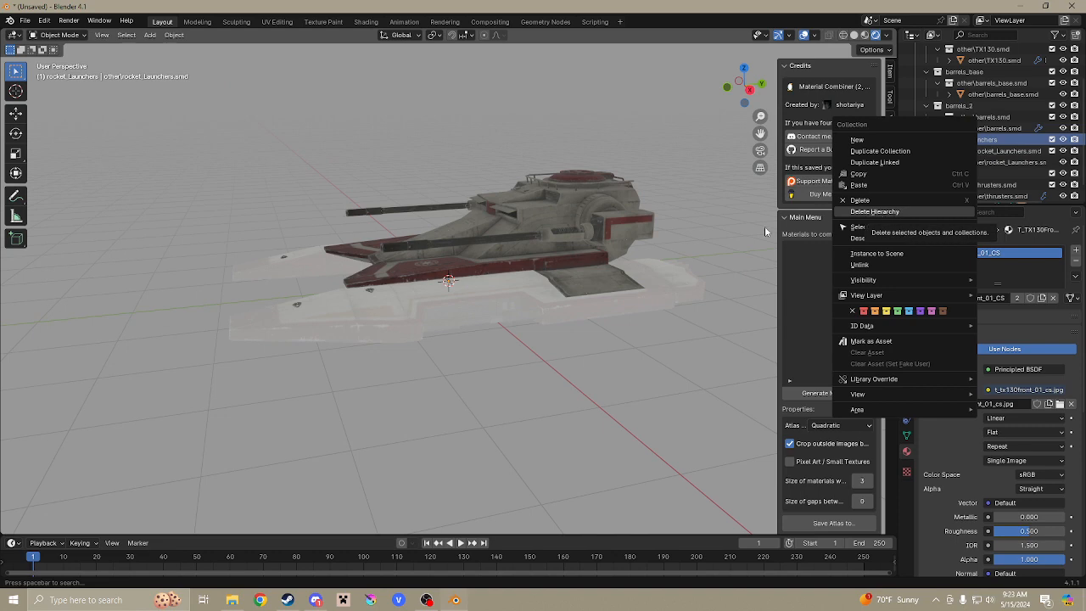
{"action": "middle_click_drag", "start_coordinate": [660, 349], "coordinate": [605, 288]}
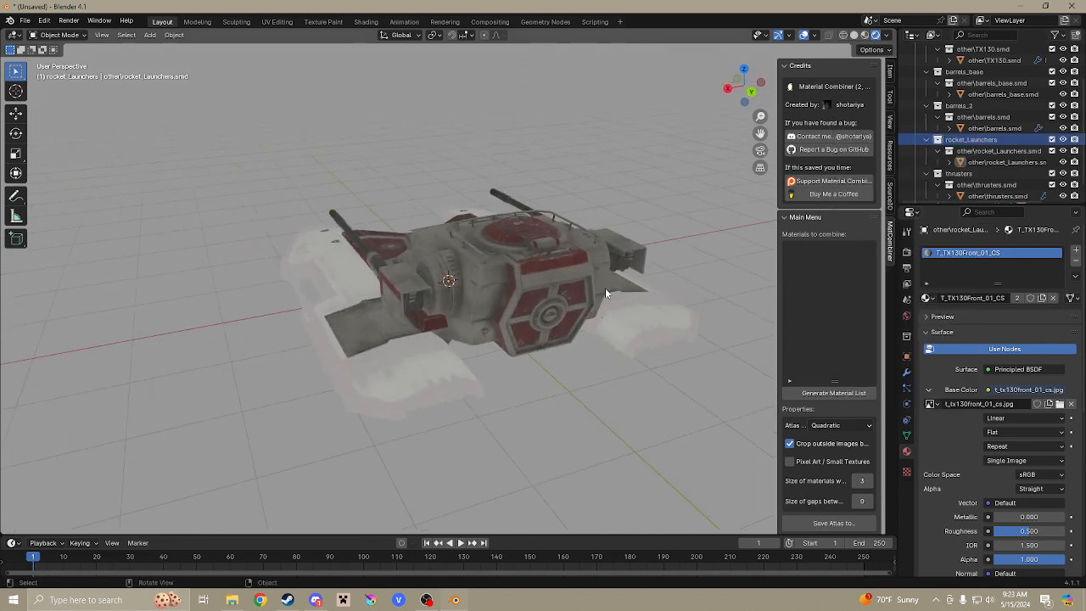
{"action": "middle_click_drag", "start_coordinate": [543, 261], "coordinate": [625, 257]}
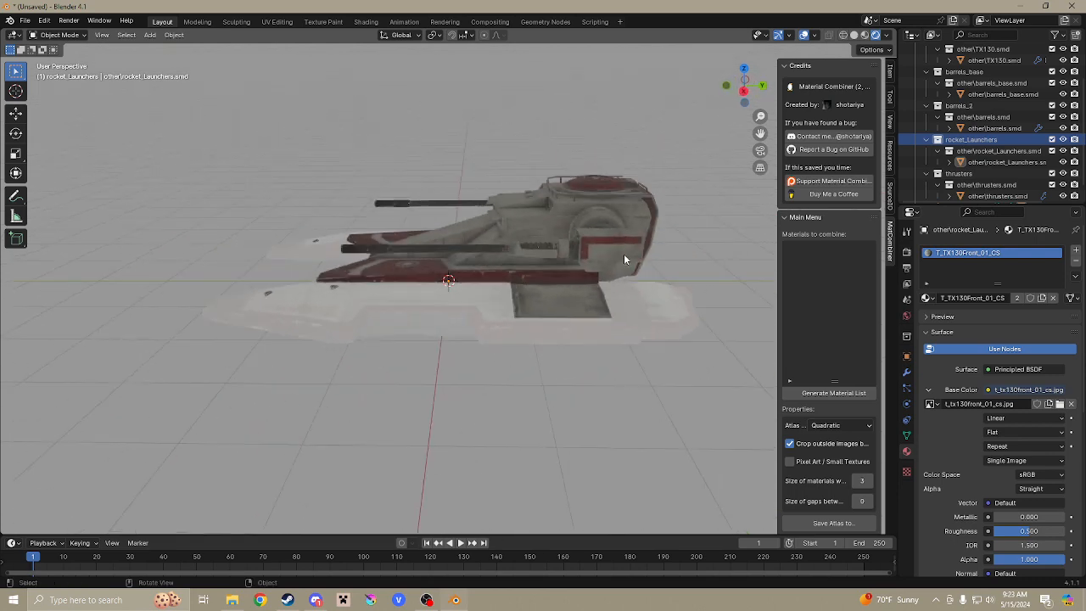
{"action": "left_click", "coordinate": [1002, 166]}
{"action": "middle_click_drag", "start_coordinate": [635, 257], "coordinate": [670, 259]}
{"action": "scroll", "coordinate": [986, 173], "scroll_direction": "down", "scroll_amount": 1}
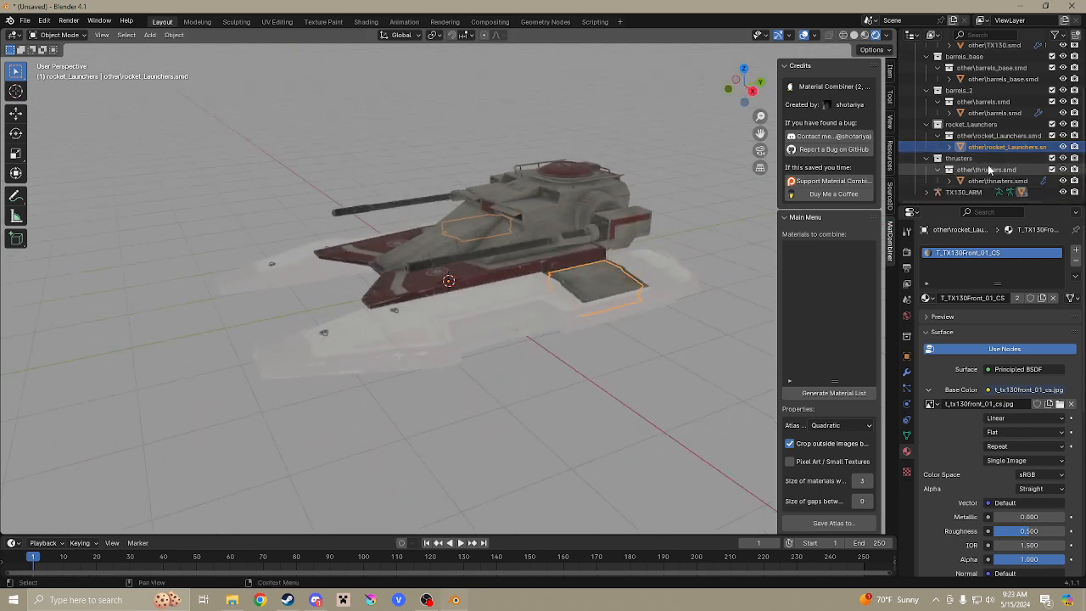
Select other\thrusters.smd and give its T_TX130Side_01_CS material a Principled BSDF surface with an Image Texture as base color.
{"action": "left_click", "coordinate": [996, 180]}
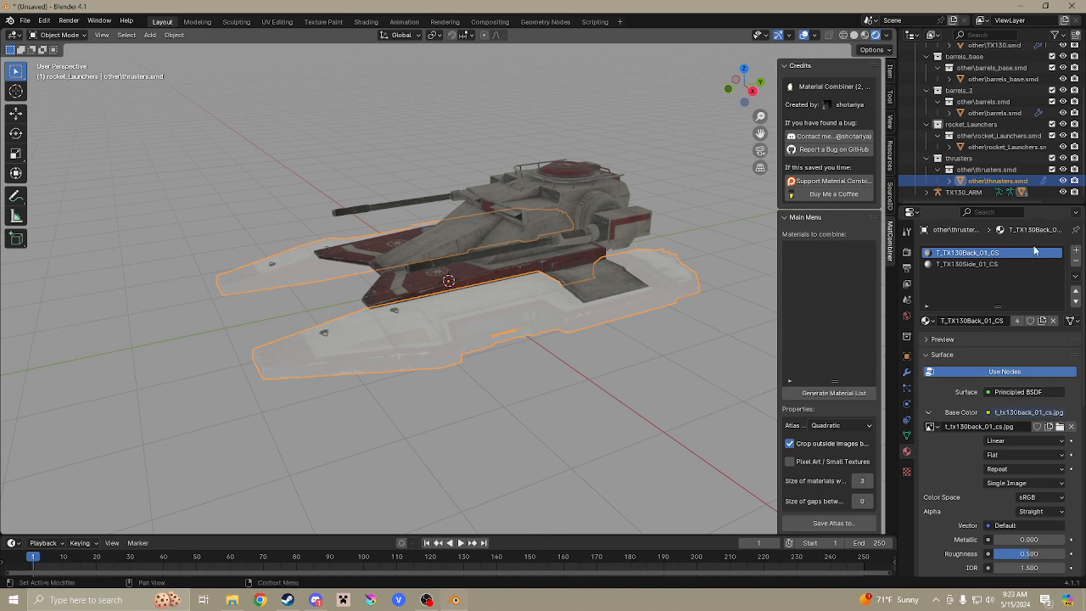
{"action": "left_click", "coordinate": [992, 265]}
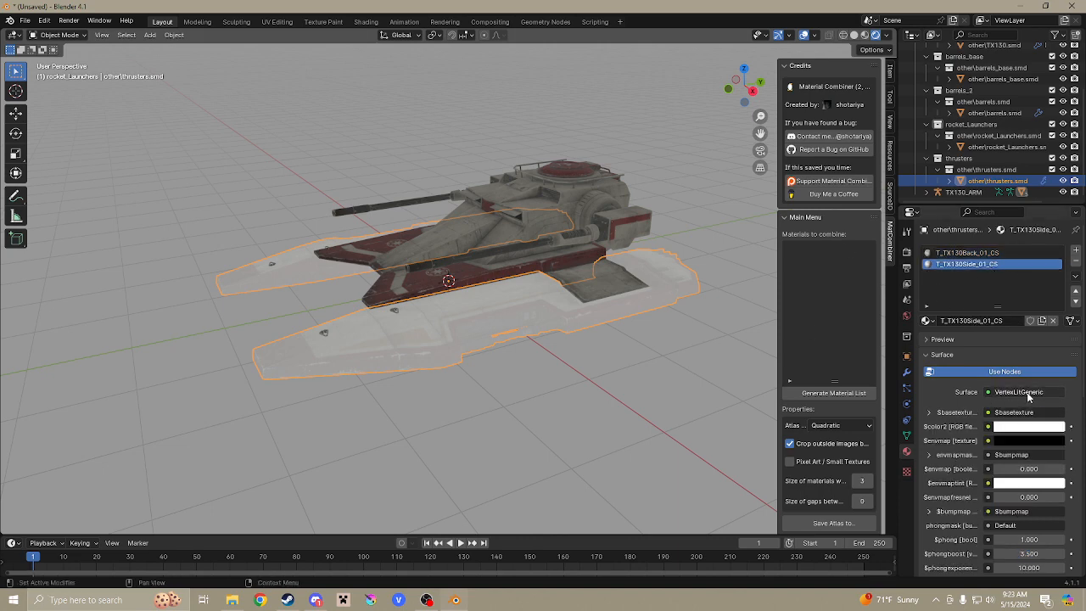
{"action": "left_click", "coordinate": [989, 395]}
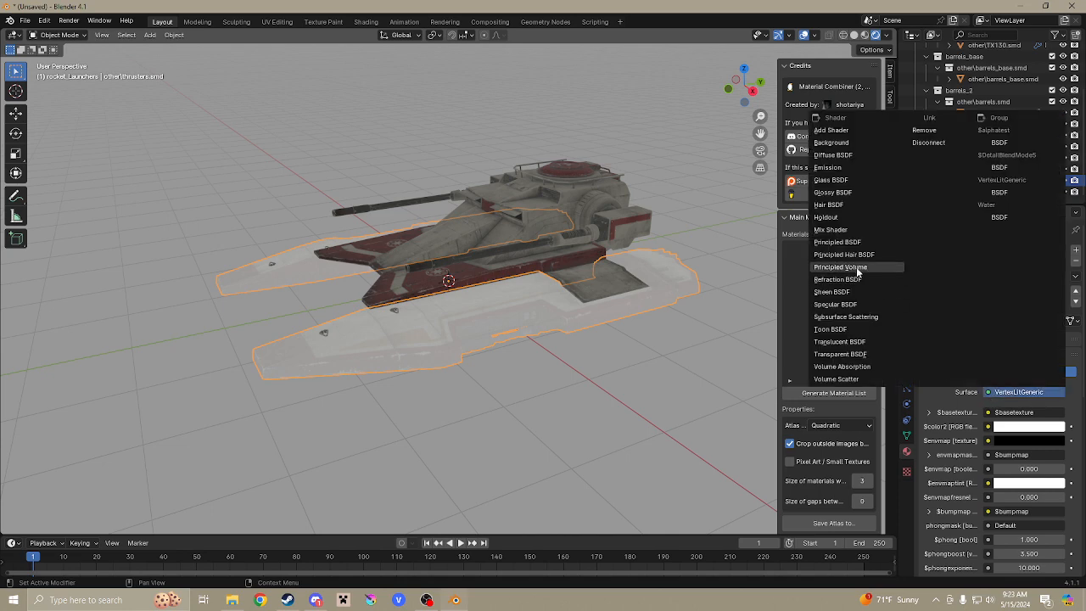
{"action": "left_click", "coordinate": [854, 243]}
{"action": "left_click", "coordinate": [987, 412]}
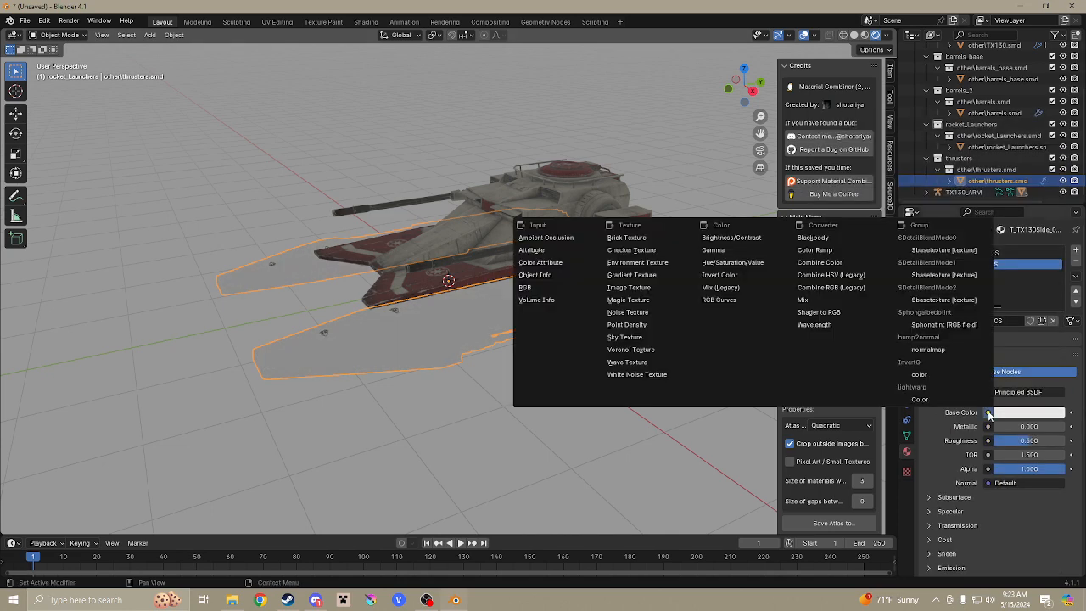
{"action": "left_click", "coordinate": [644, 291]}
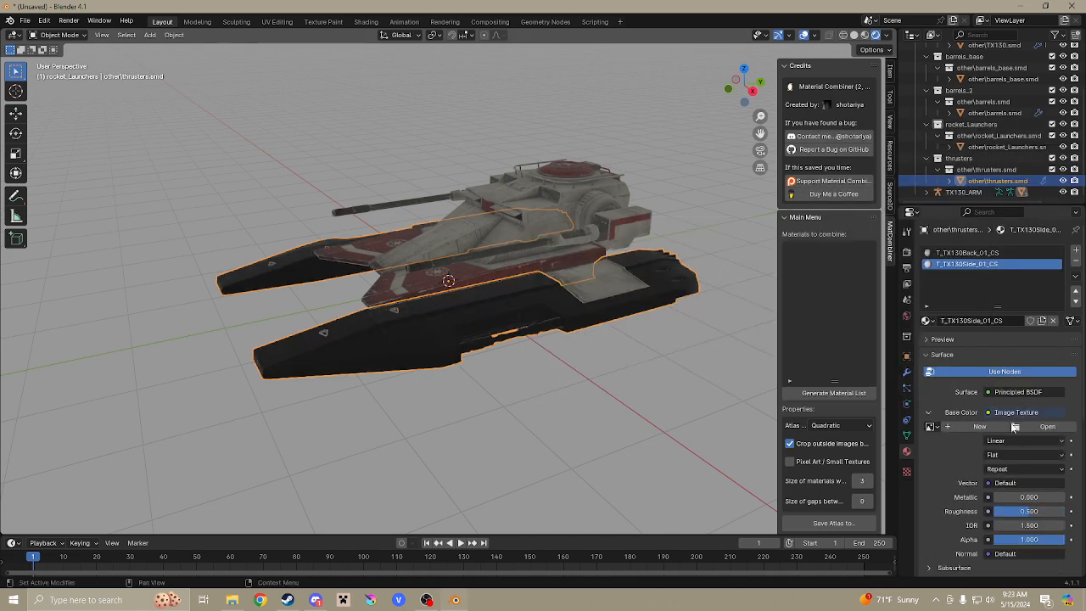
Load t_tx130side_01_cs.jpg from the bookmarked tx130 folder as the base color image of T_TX130Side_01_CS.
{"action": "left_click", "coordinate": [1047, 426]}
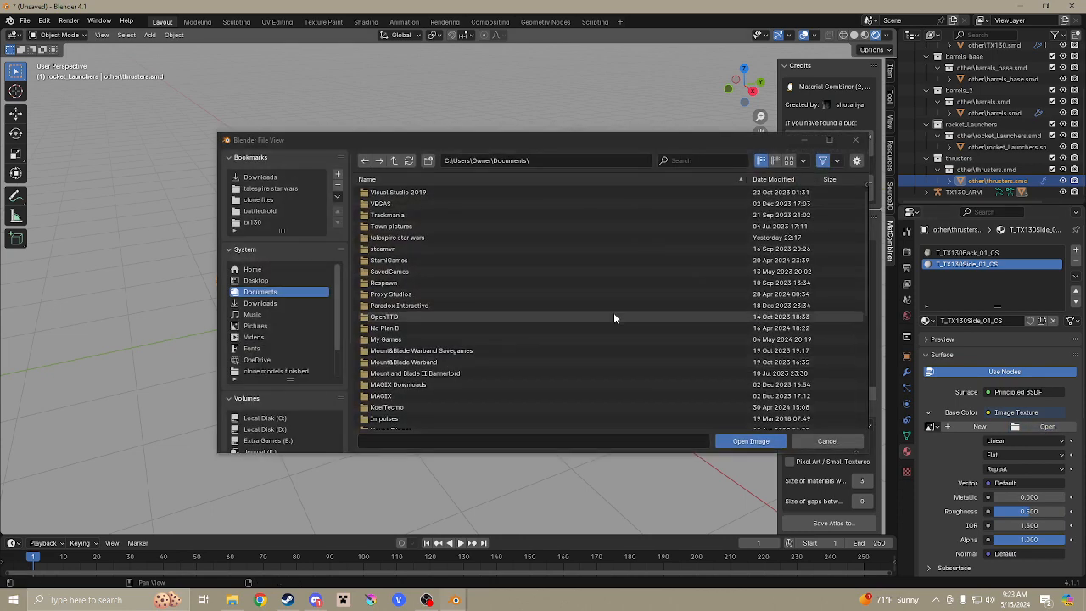
{"action": "left_click", "coordinate": [252, 222]}
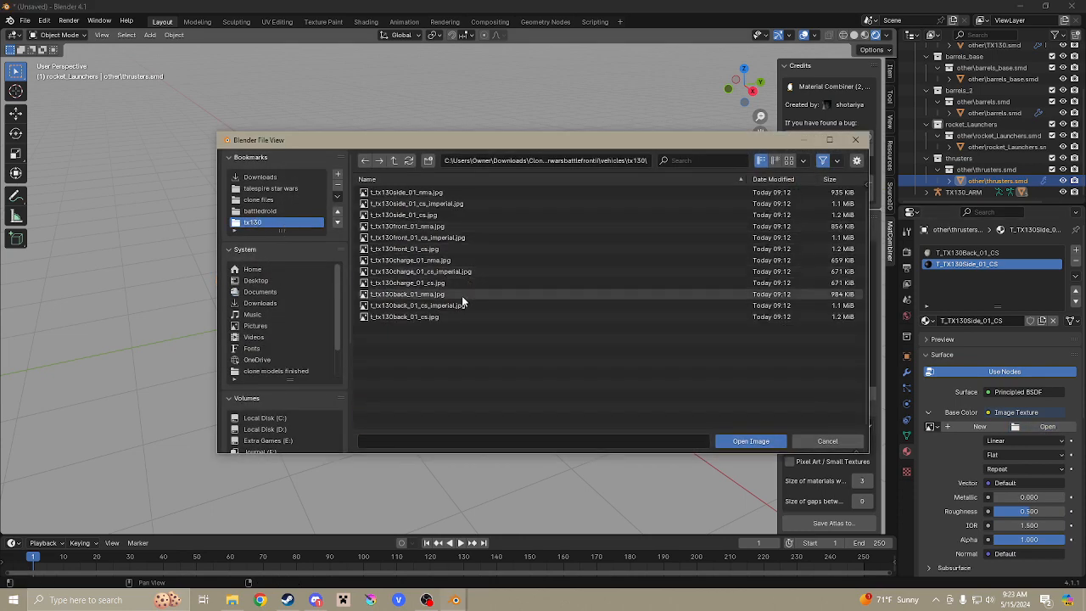
{"action": "left_click", "coordinate": [441, 217]}
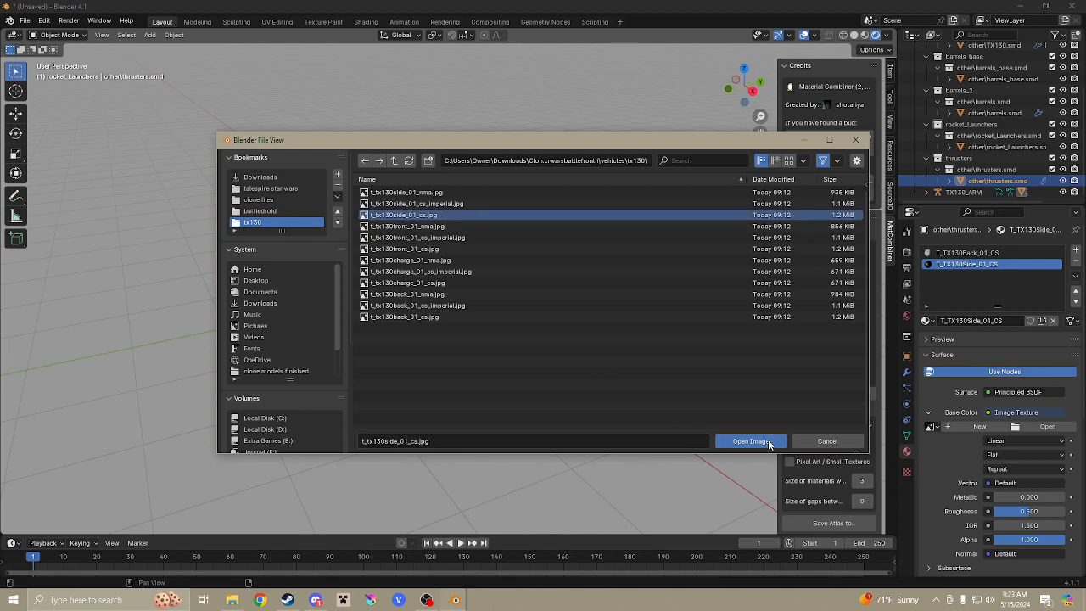
{"action": "left_click", "coordinate": [742, 441]}
{"action": "middle_click_drag", "start_coordinate": [554, 344], "coordinate": [399, 305]}
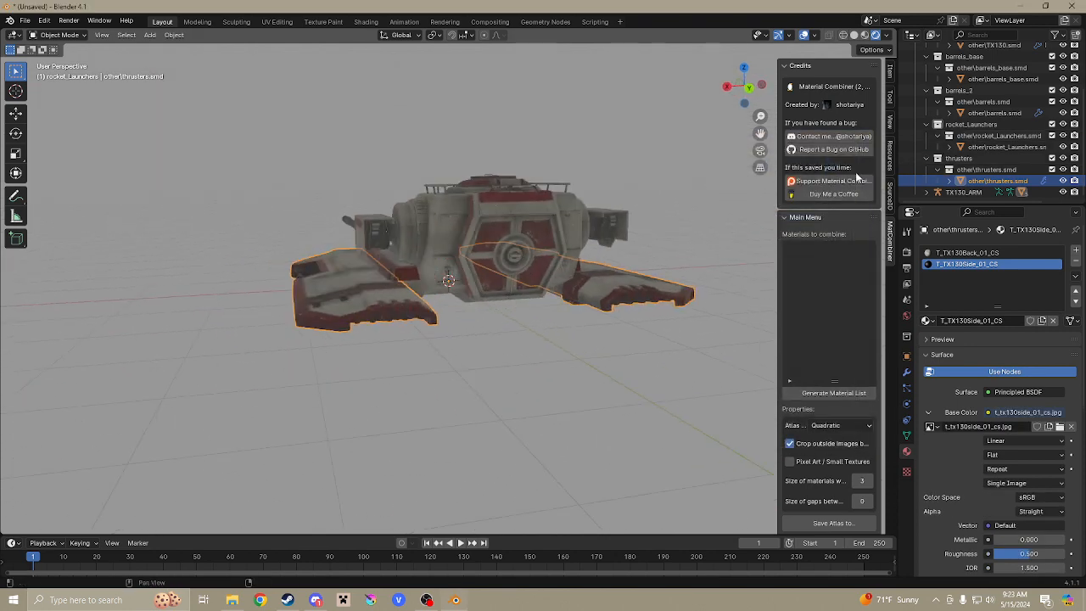
Generate the Material Combiner's material list and check each listed material's texture and image size settings.
{"action": "left_click", "coordinate": [833, 394]}
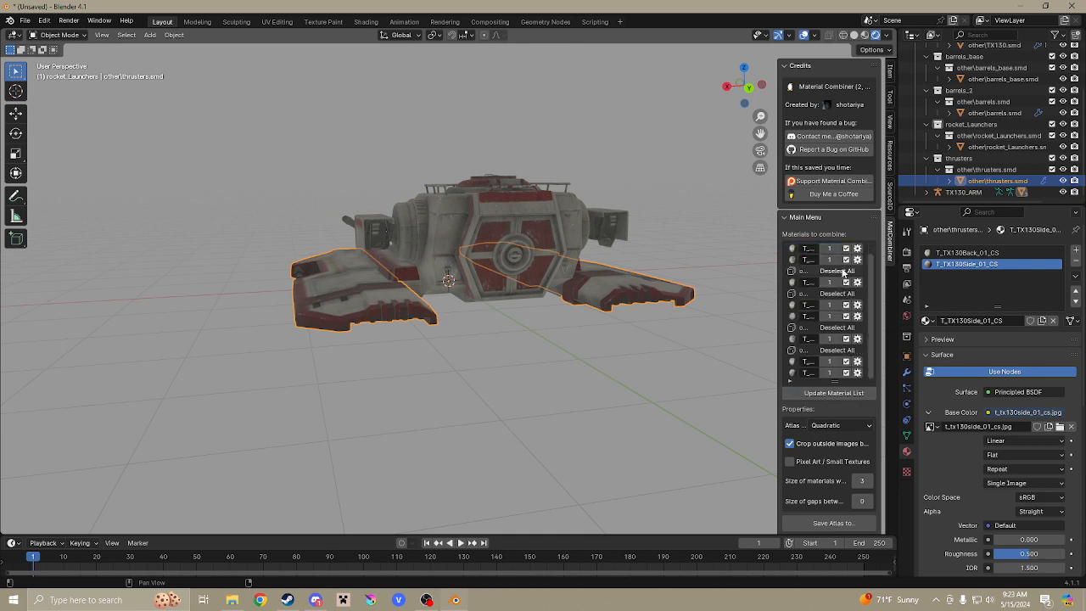
{"action": "left_click", "coordinate": [857, 271]}
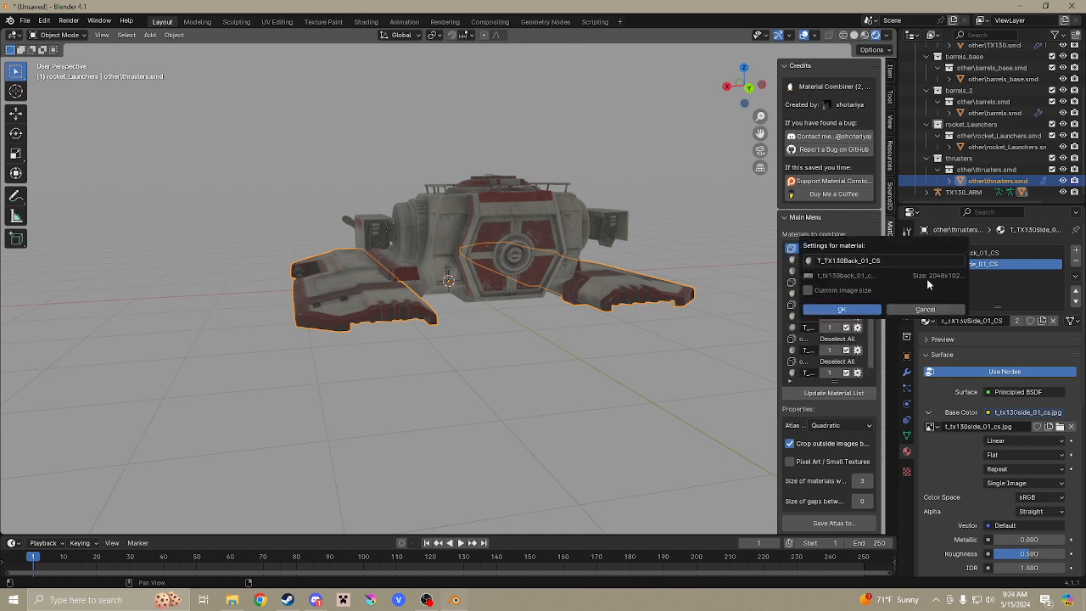
{"action": "left_click", "coordinate": [762, 283]}
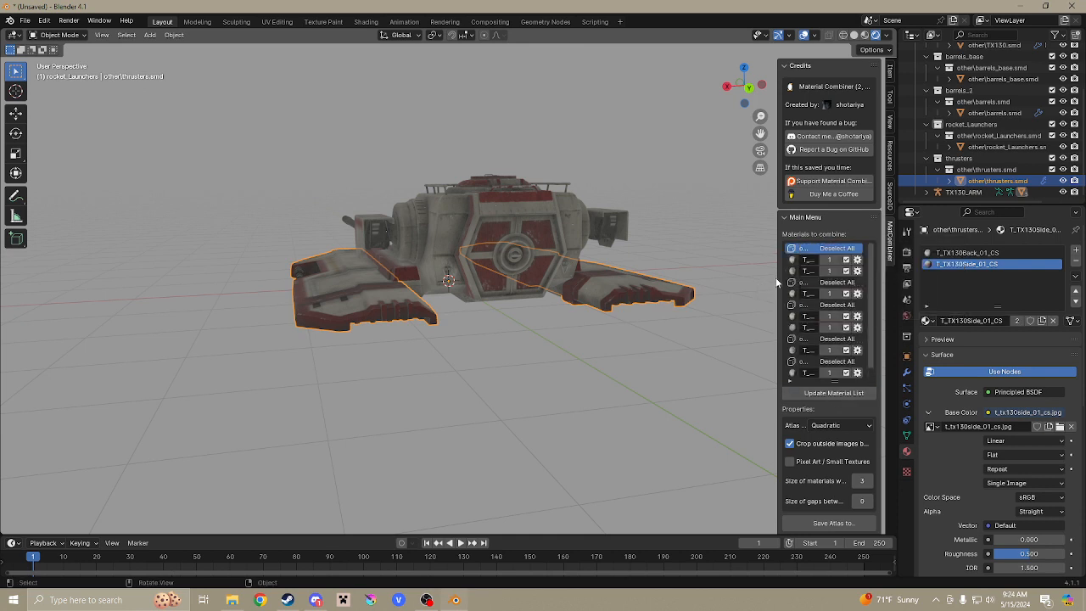
{"action": "left_click", "coordinate": [857, 271]}
{"action": "left_click", "coordinate": [856, 294]}
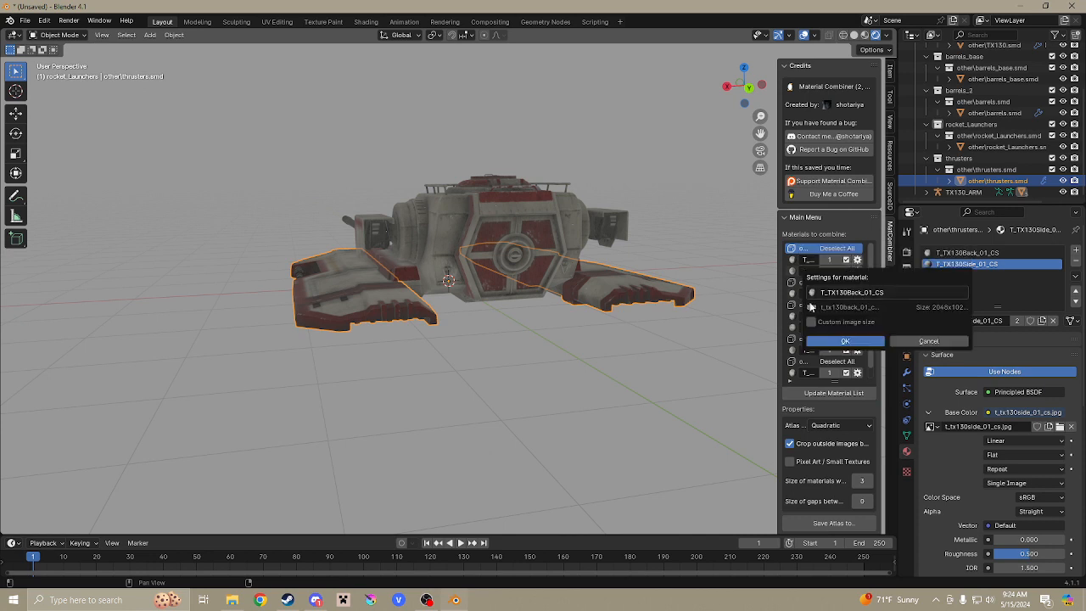
{"action": "left_click", "coordinate": [856, 321]}
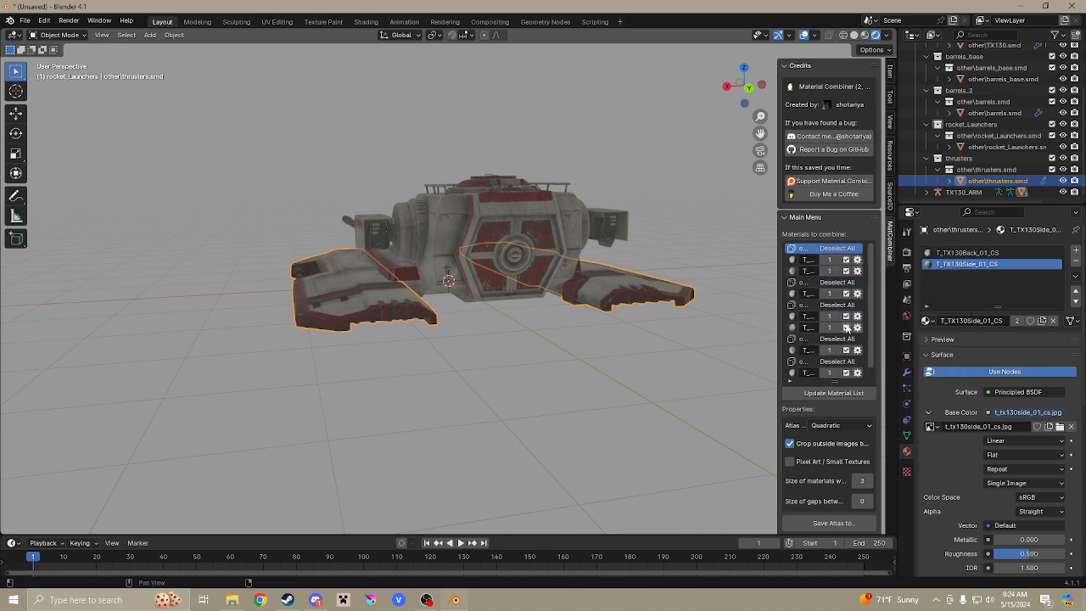
{"action": "left_click", "coordinate": [856, 328]}
{"action": "scroll", "coordinate": [845, 306], "scroll_direction": "down", "scroll_amount": 1}
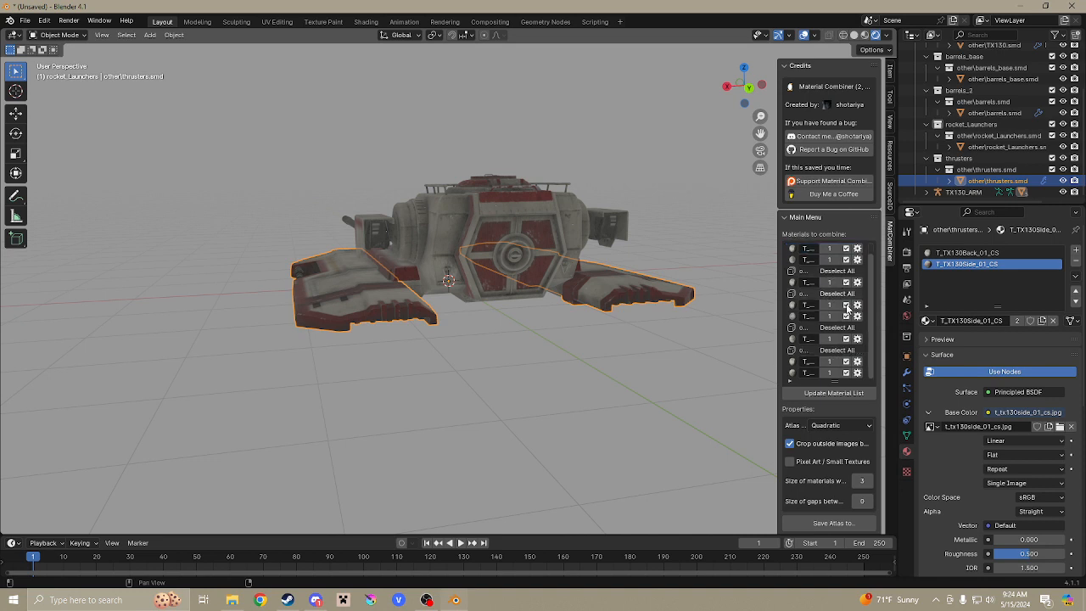
{"action": "left_click", "coordinate": [858, 339]}
{"action": "left_click", "coordinate": [856, 361]}
{"action": "left_click", "coordinate": [856, 372]}
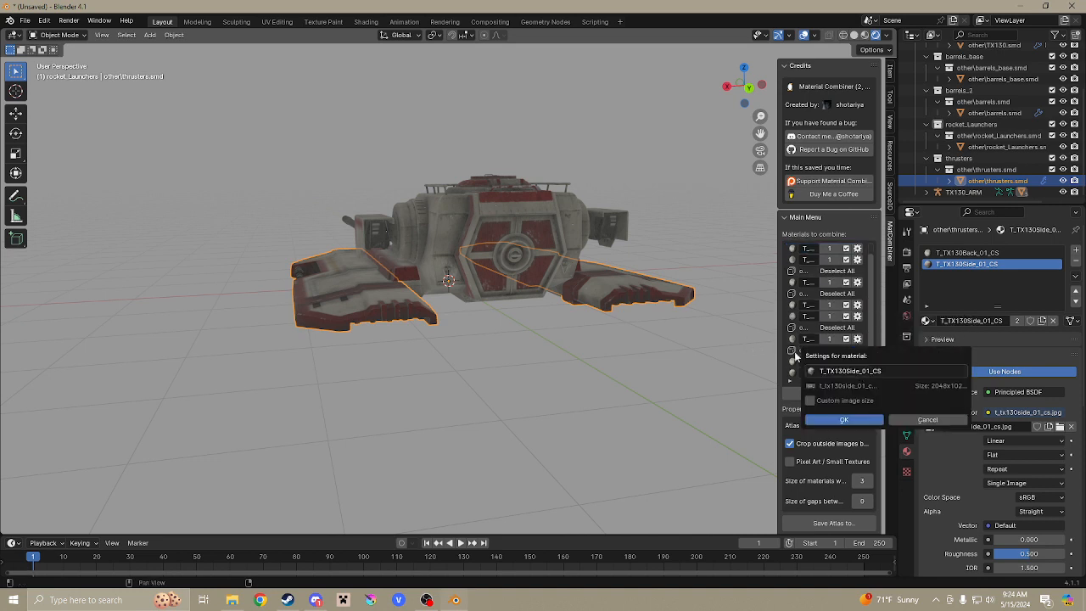
Collapse the tx130 collection, then select the TX130_ARM armature inside it and switch it to Pose Mode.
{"action": "middle_click_drag", "start_coordinate": [680, 353], "coordinate": [498, 340]}
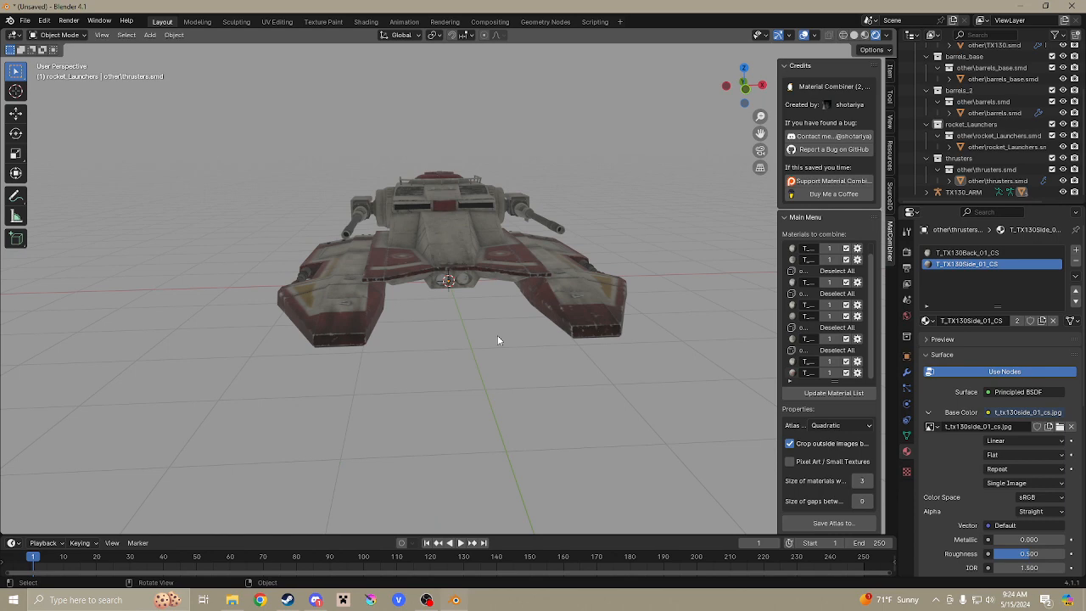
{"action": "middle_click_drag", "start_coordinate": [499, 336], "coordinate": [532, 320]}
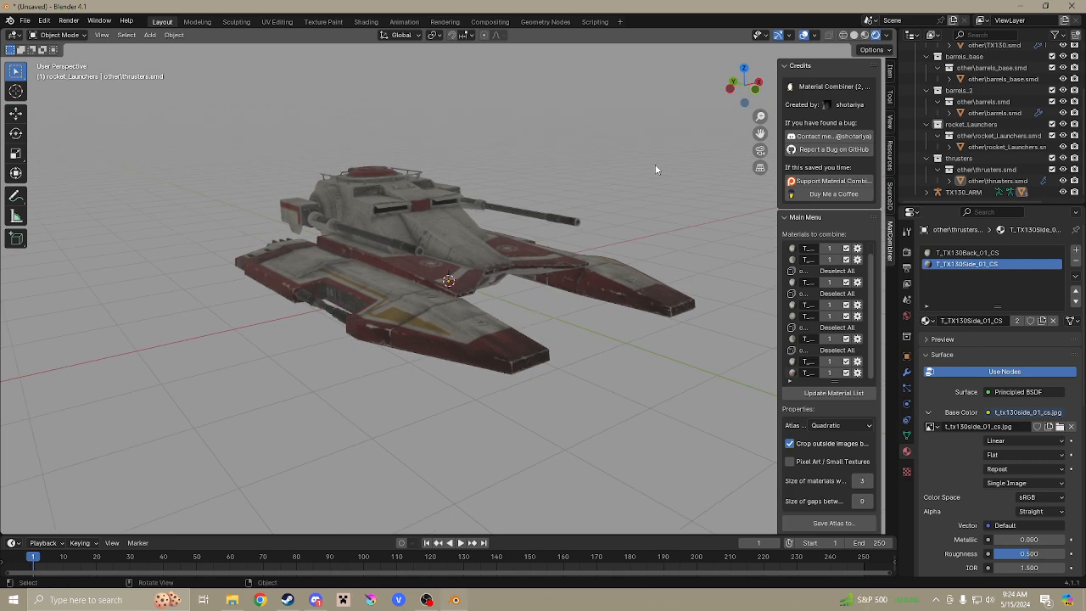
{"action": "scroll", "coordinate": [971, 182], "scroll_direction": "up", "scroll_amount": 5}
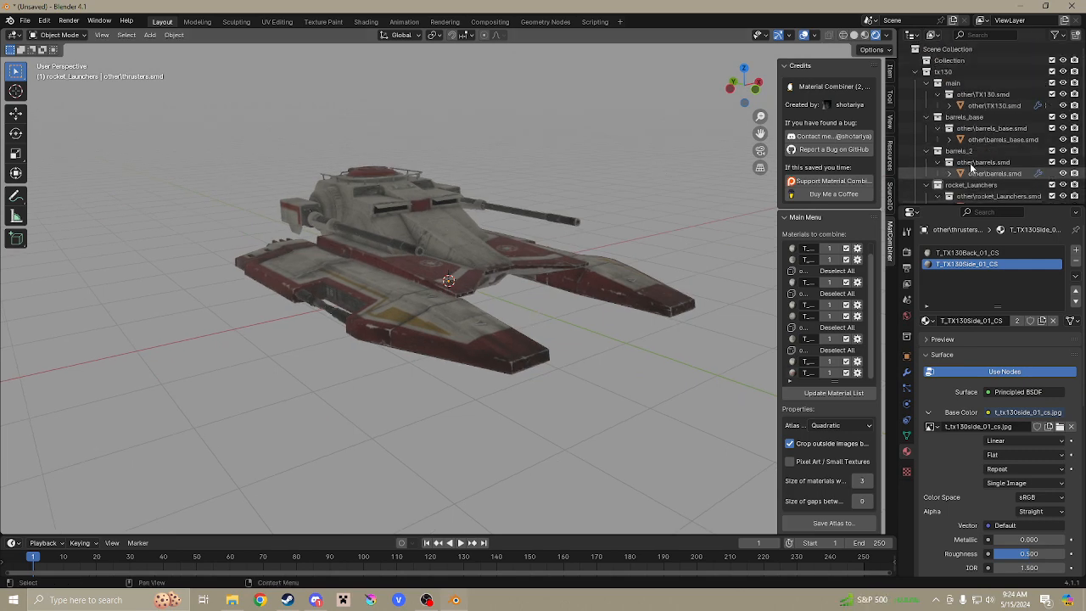
{"action": "left_click", "coordinate": [916, 73]}
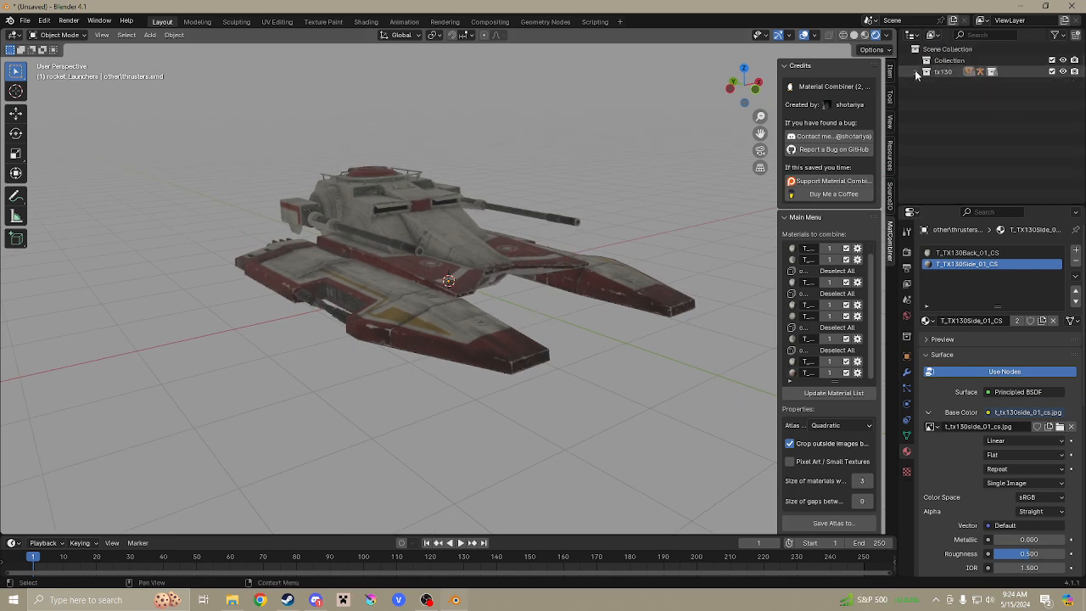
{"action": "left_click", "coordinate": [981, 71]}
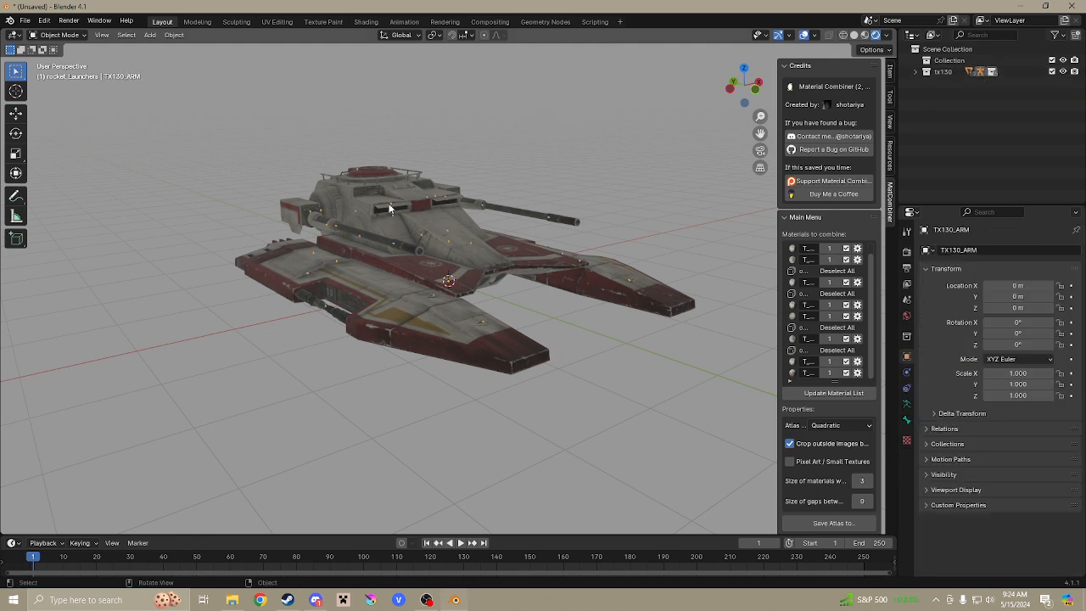
{"action": "middle_click_drag", "start_coordinate": [381, 182], "coordinate": [353, 192]}
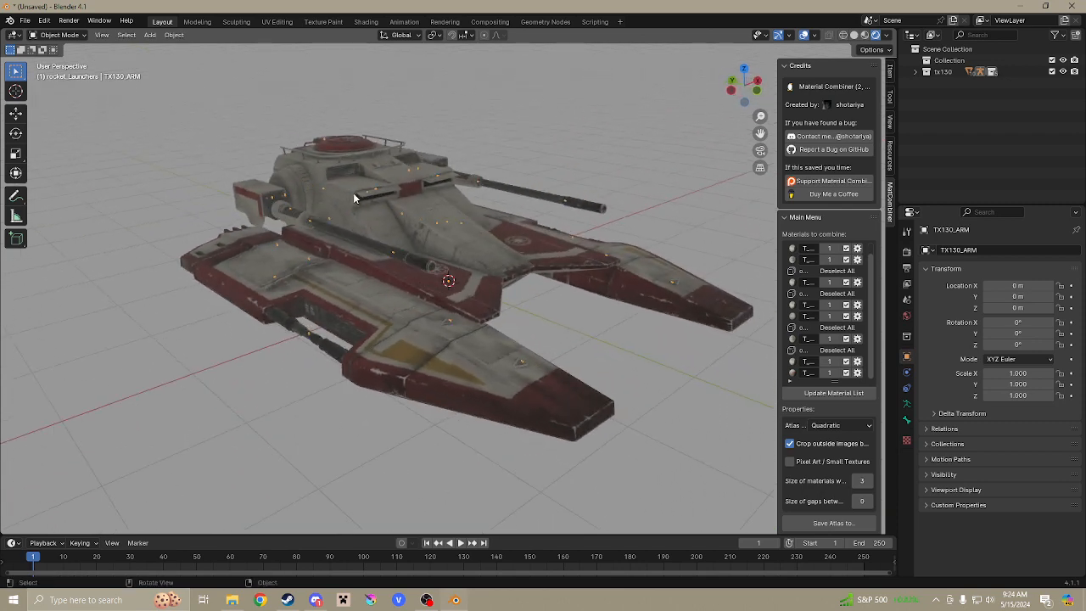
{"action": "left_click", "coordinate": [68, 37]}
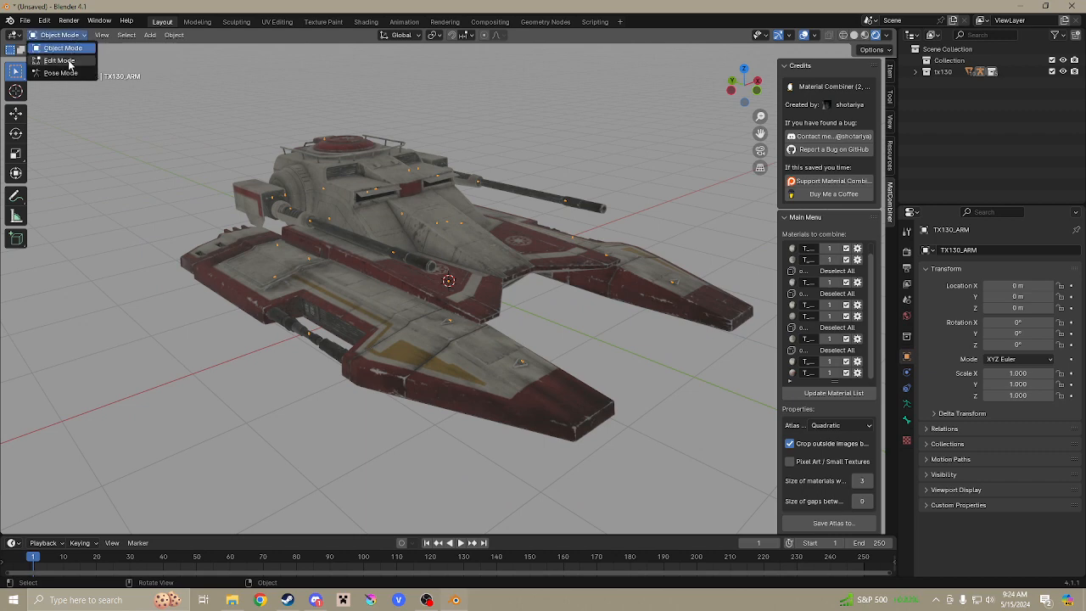
{"action": "left_click", "coordinate": [60, 73]}
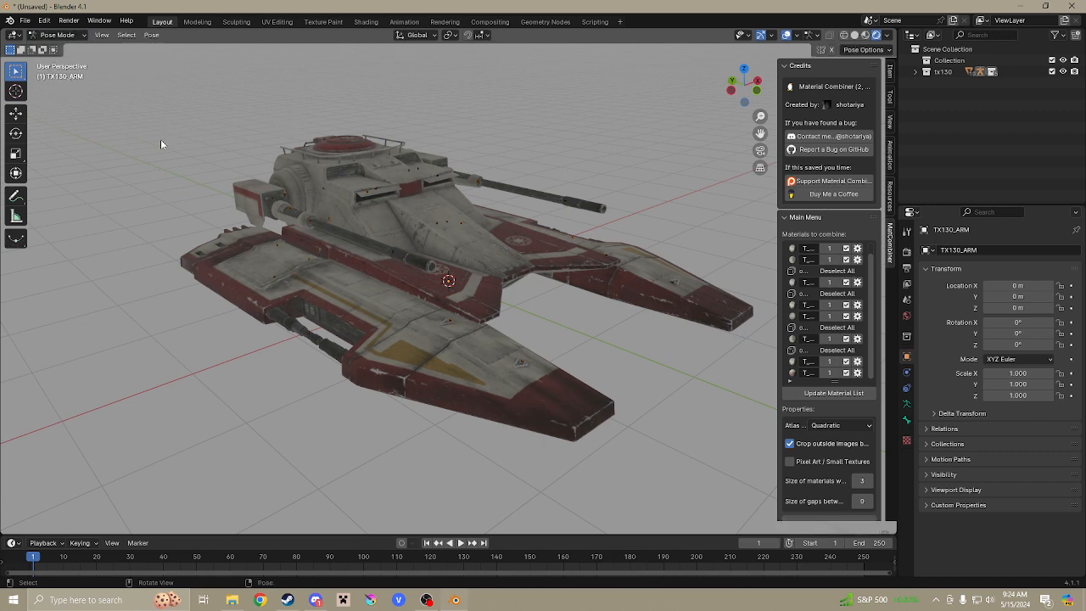
Set the transform orientation to Local for posing the TX130_ARM armature.
{"action": "middle_click_drag", "start_coordinate": [216, 129], "coordinate": [625, 85]}
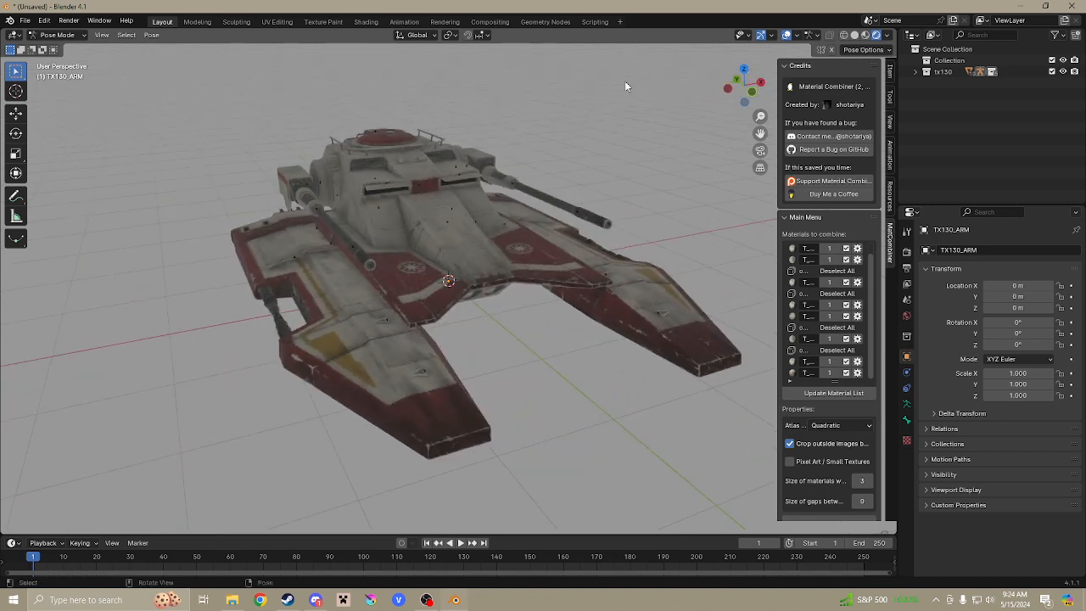
{"action": "left_click", "coordinate": [426, 36]}
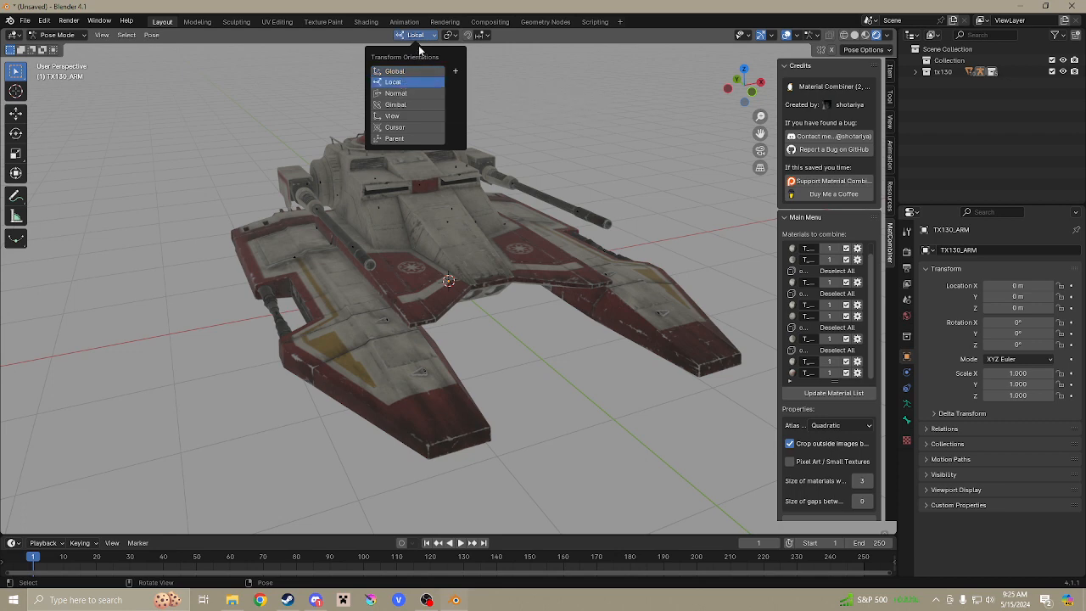
{"action": "left_click", "coordinate": [397, 82]}
Review the viewport gizmo options and examine the tank's bones from the side and rear.
{"action": "middle_click_drag", "start_coordinate": [231, 108], "coordinate": [227, 177]}
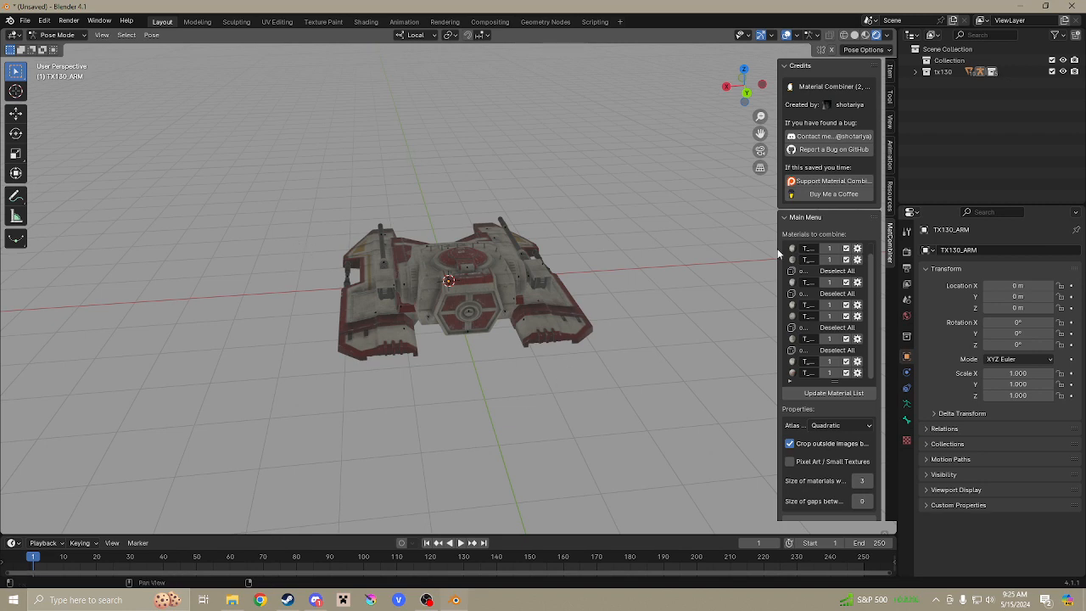
{"action": "middle_click_drag", "start_coordinate": [456, 313], "coordinate": [603, 245]}
{"action": "scroll", "coordinate": [412, 269], "scroll_direction": "up", "scroll_amount": 3}
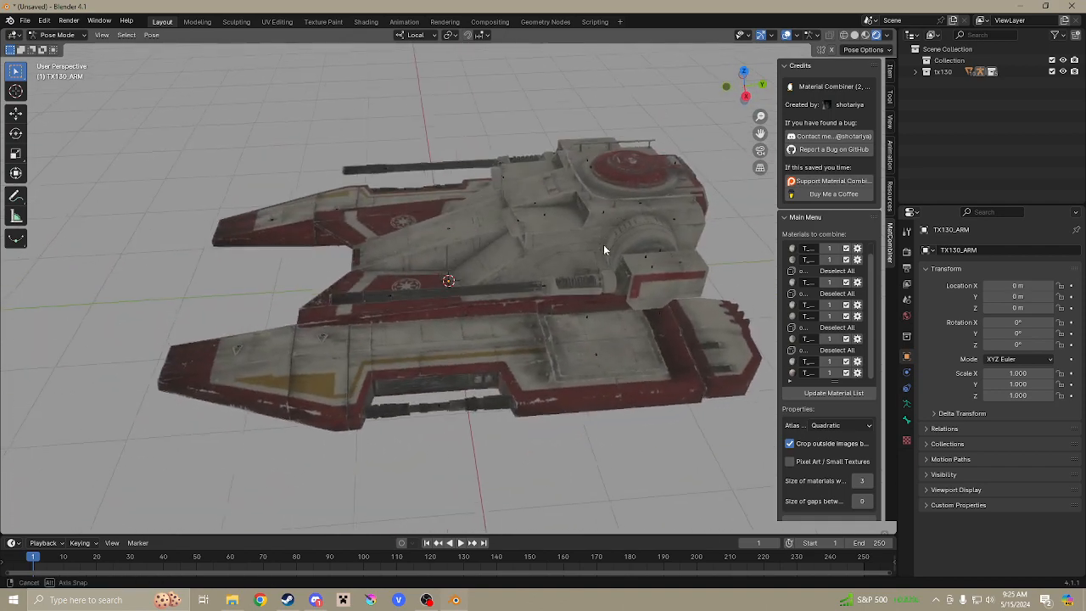
{"action": "left_click", "coordinate": [772, 36]}
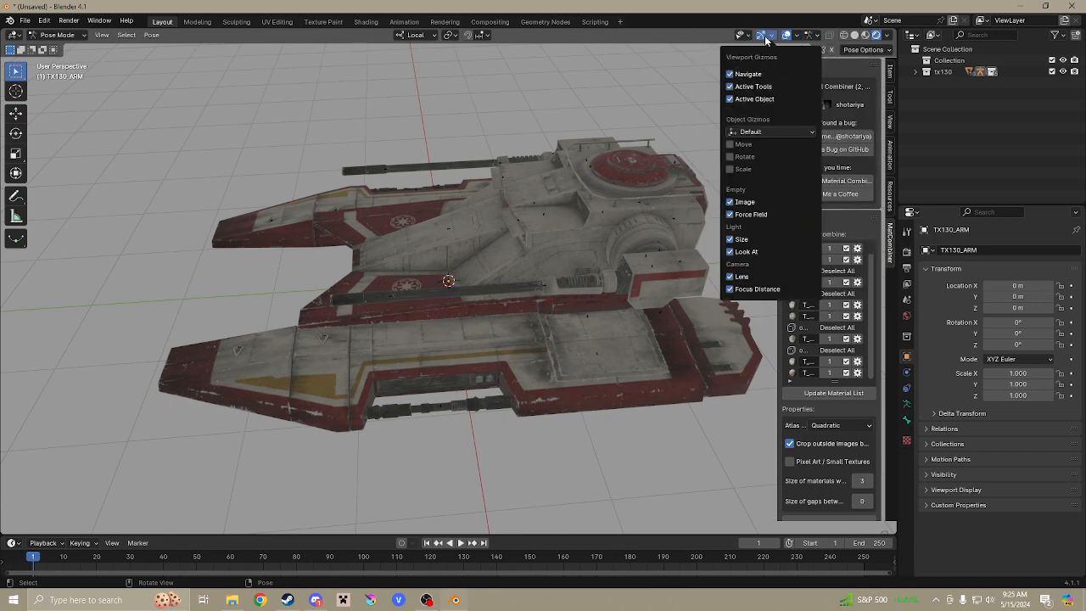
{"action": "left_click", "coordinate": [764, 37]}
{"action": "left_click", "coordinate": [772, 37]}
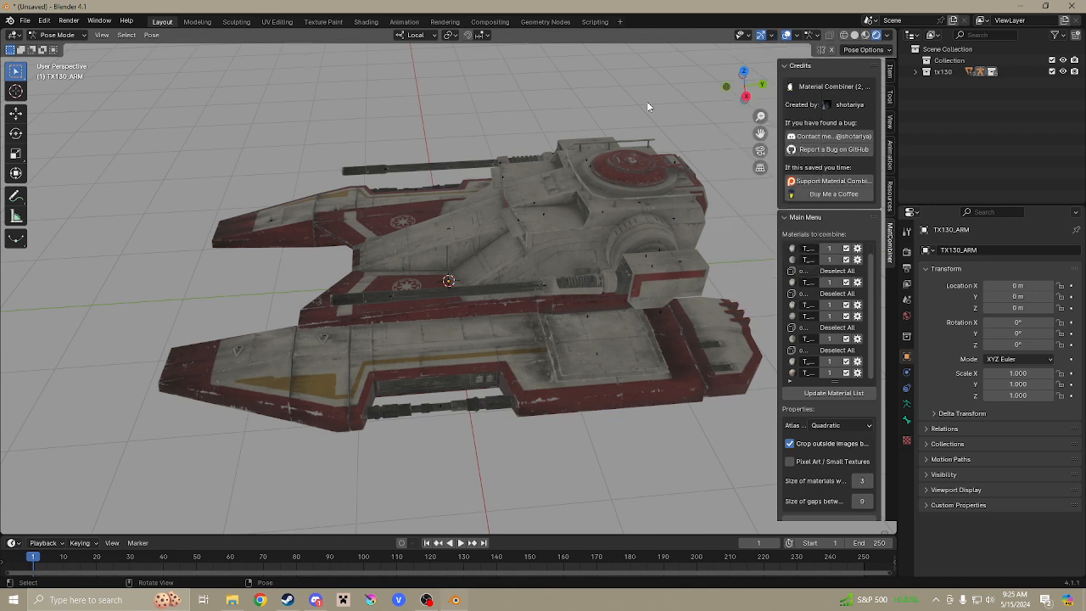
{"action": "middle_click_drag", "start_coordinate": [631, 100], "coordinate": [318, 260]}
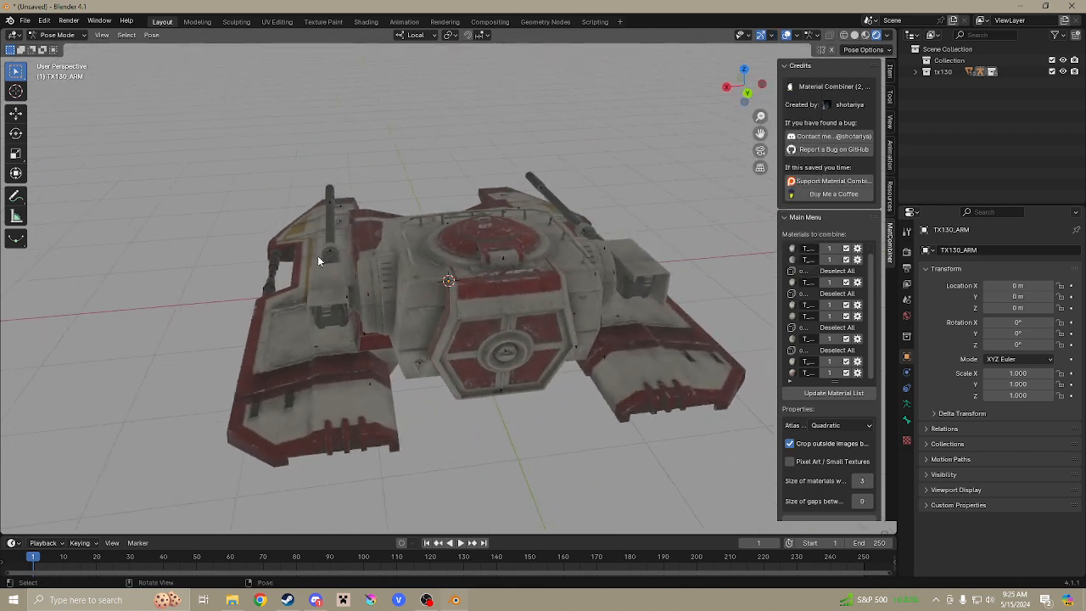
Select the left barrel bone and try rotating it with the rotation gizmo.
{"action": "left_click", "coordinate": [349, 297]}
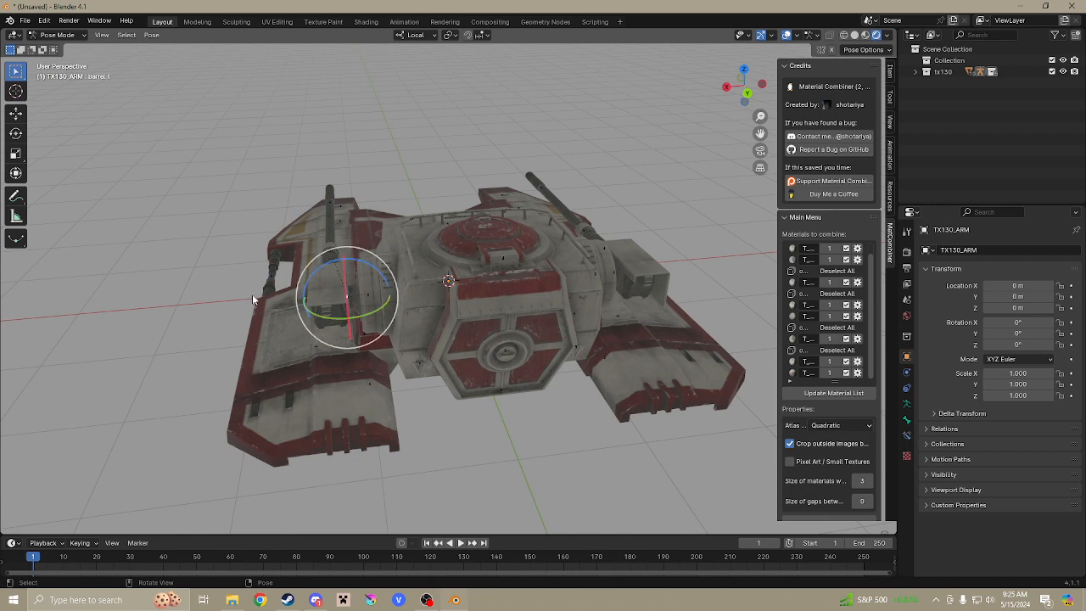
{"action": "middle_click_drag", "start_coordinate": [348, 297], "coordinate": [436, 254]}
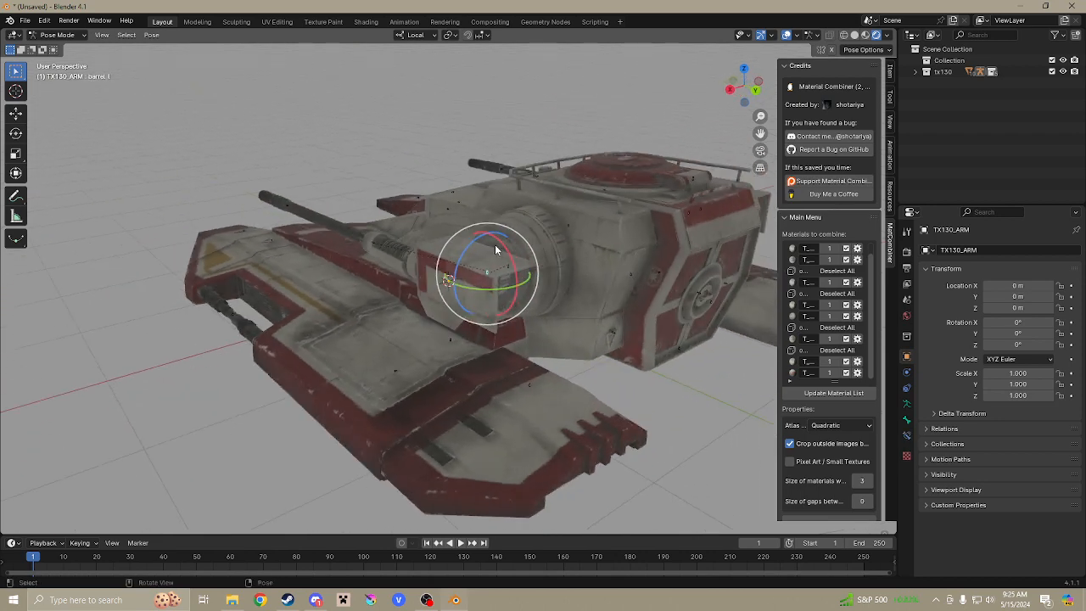
{"action": "scroll", "coordinate": [494, 244], "scroll_direction": "up", "scroll_amount": 3}
{"action": "left_click_drag", "start_coordinate": [517, 245], "coordinate": [495, 290]}
{"action": "middle_click_drag", "start_coordinate": [495, 290], "coordinate": [397, 193]}
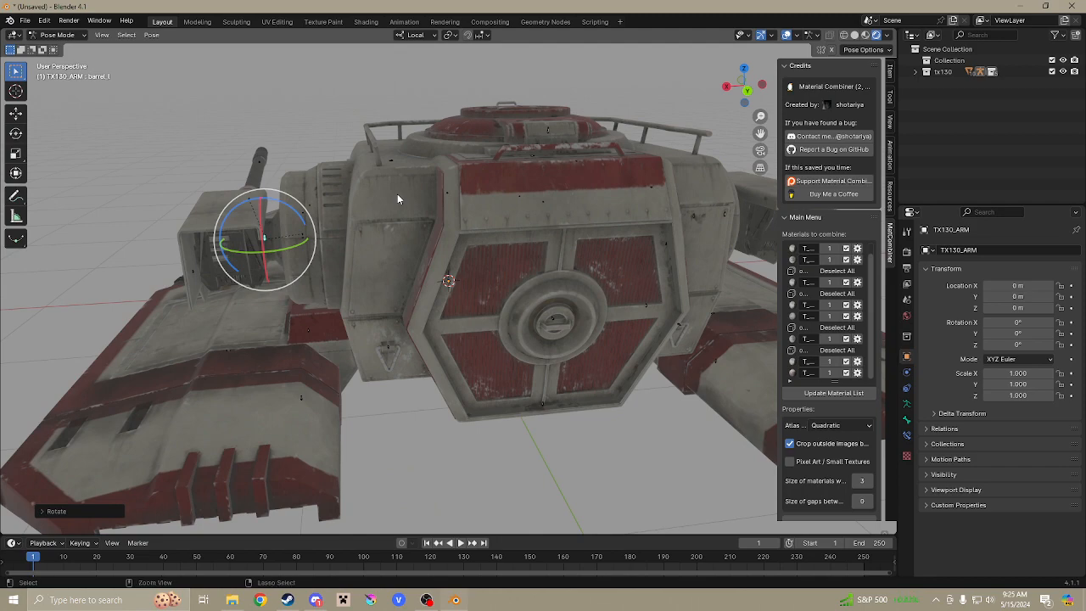
{"action": "middle_click_drag", "start_coordinate": [396, 181], "coordinate": [347, 219]}
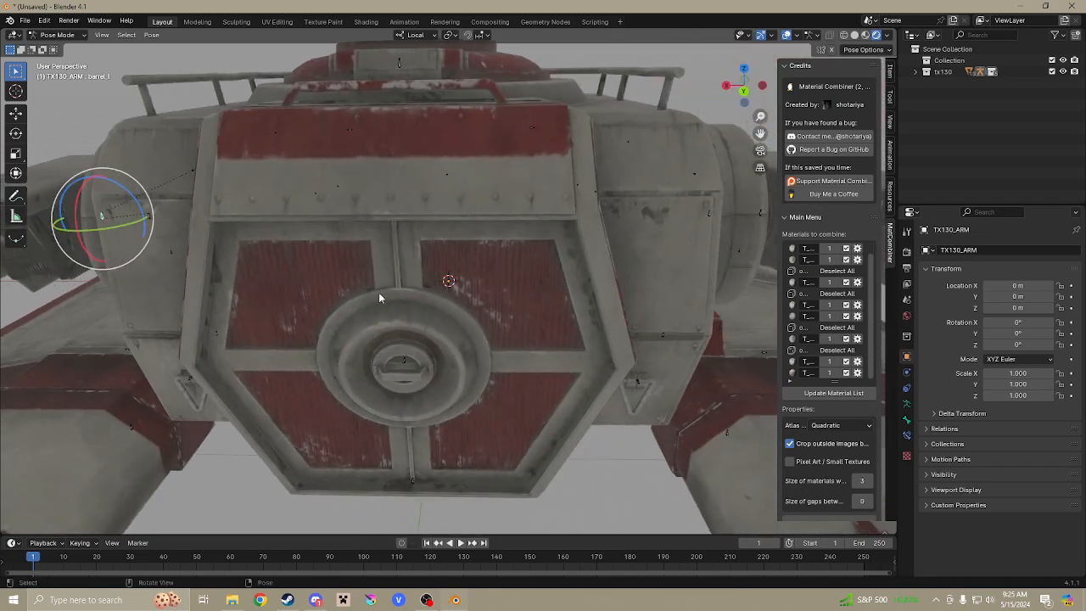
Select the lever bone at the centre of the rear hexagonal door and try a free trackball rotation.
{"action": "left_click", "coordinate": [404, 364]}
{"action": "key", "text": "r"}
{"action": "key", "text": "r"}
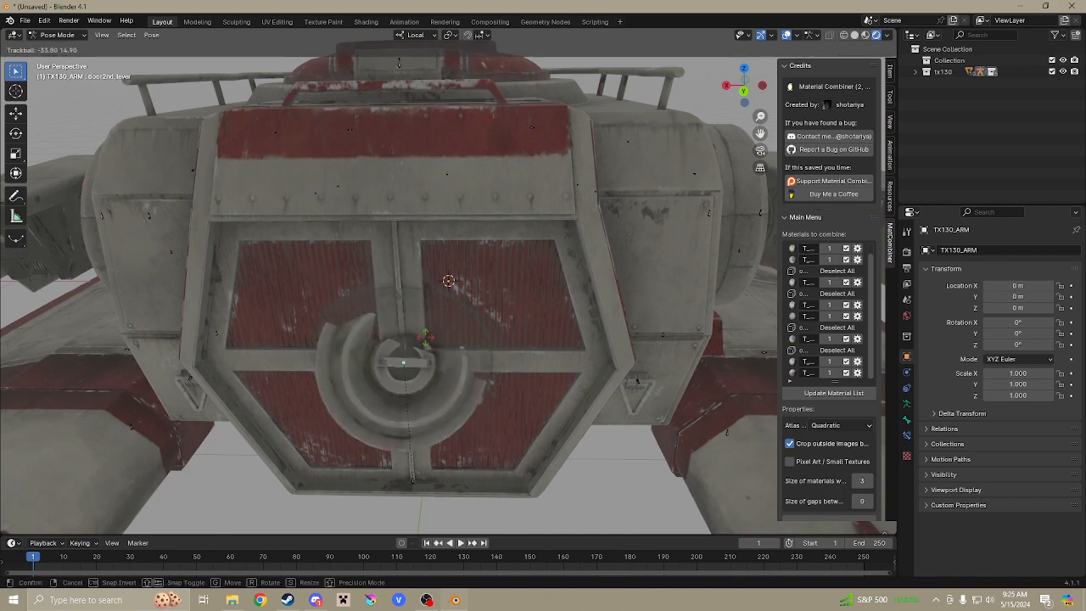
{"action": "left_click", "coordinate": [408, 376]}
Reselect the left barrel bone and rotate it about 48° around its local Y axis.
{"action": "middle_click_drag", "start_coordinate": [266, 308], "coordinate": [310, 314]}
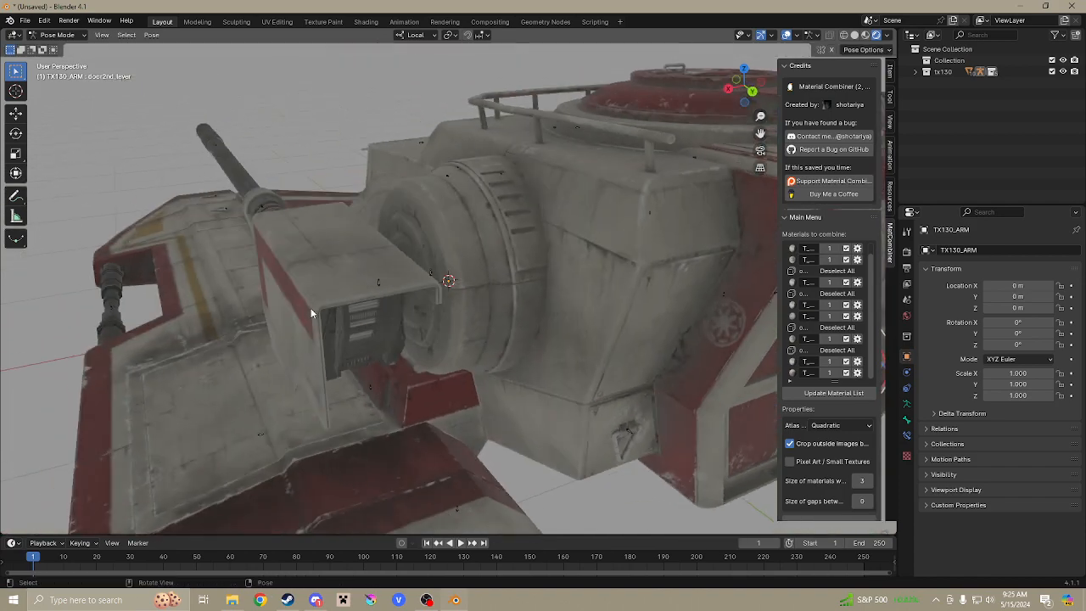
{"action": "left_click", "coordinate": [374, 290]}
{"action": "middle_click_drag", "start_coordinate": [373, 290], "coordinate": [359, 288]}
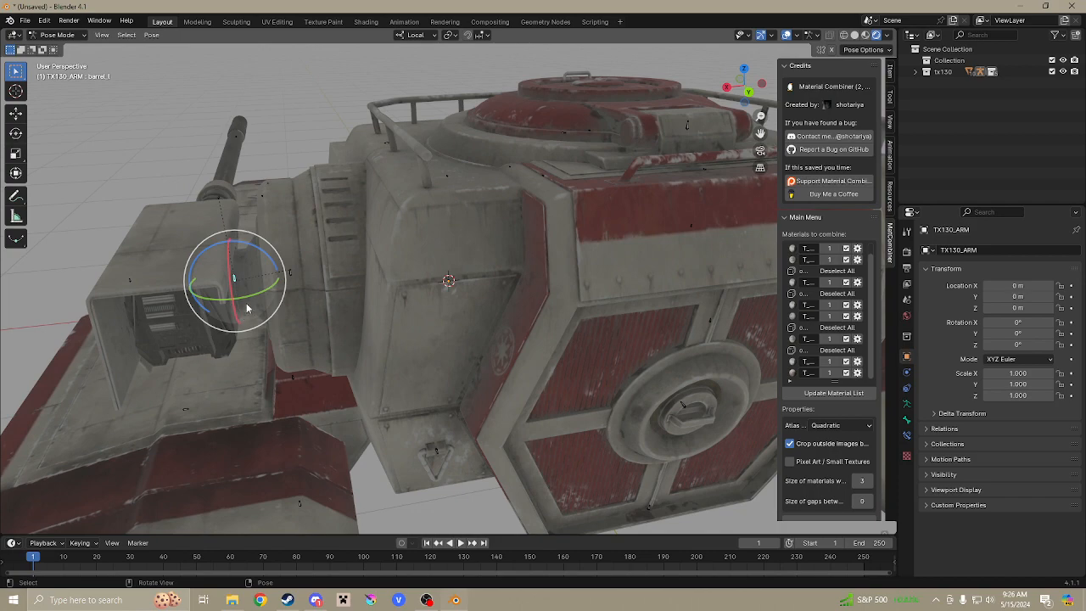
{"action": "key", "text": "r"}
{"action": "key", "text": "y"}
{"action": "key", "text": "y"}
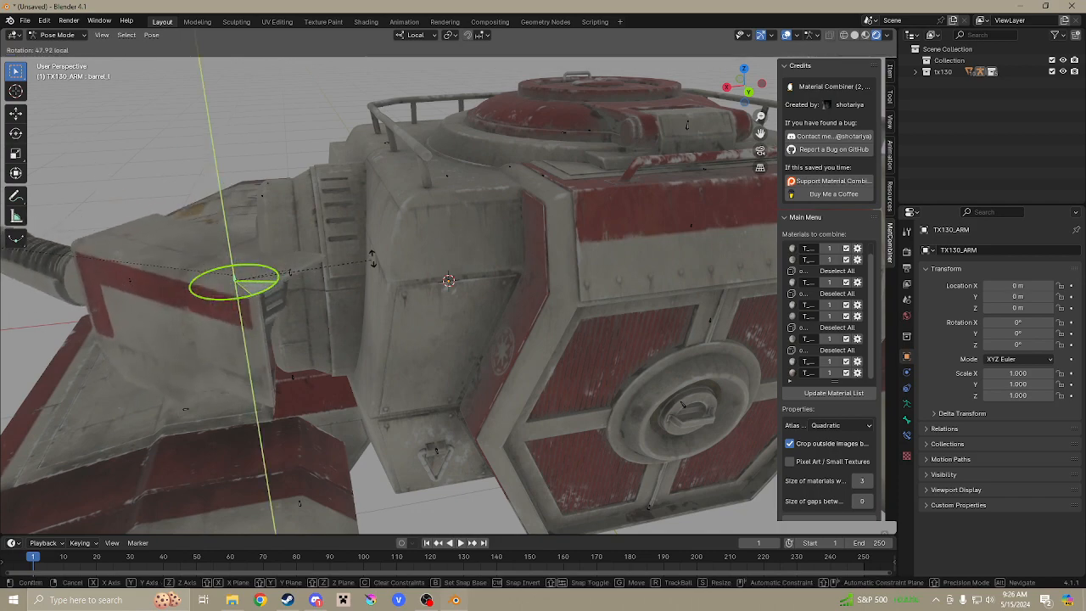
{"action": "left_click", "coordinate": [366, 265]}
Undo the test rotations made on the tank's bones.
{"action": "middle_click_drag", "start_coordinate": [367, 265], "coordinate": [303, 219]}
{"action": "scroll", "coordinate": [303, 220], "scroll_direction": "down", "scroll_amount": 4}
{"action": "key", "text": "ctrl+z"}
{"action": "key", "text": "ctrl+z"}
{"action": "key", "text": "ctrl+z"}
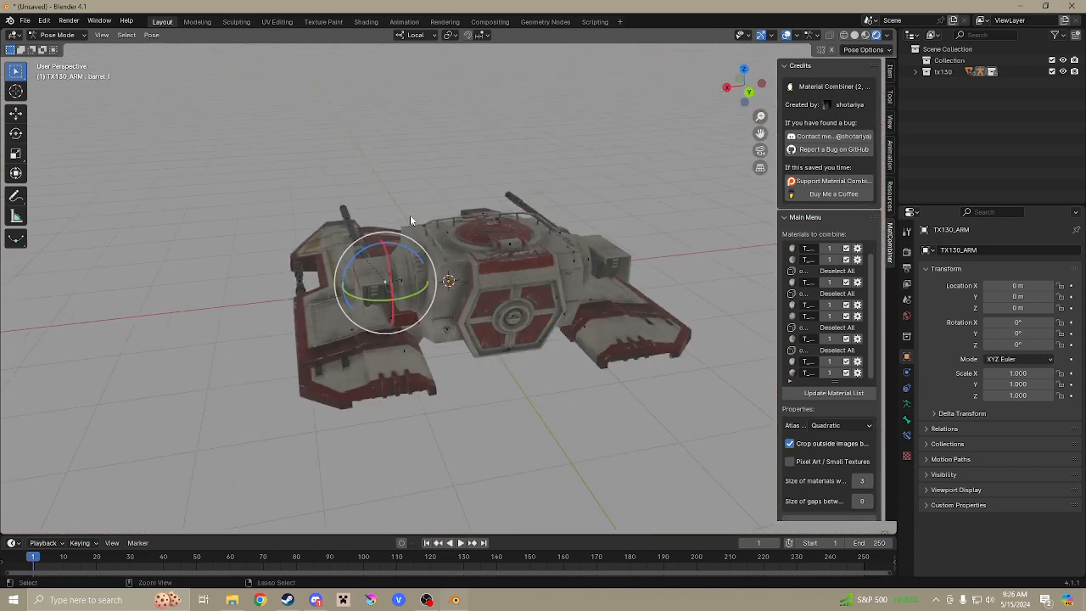
{"action": "middle_click_drag", "start_coordinate": [410, 214], "coordinate": [453, 271]}
Select the root bone and examine the whole tank from the front and both sides.
{"action": "left_click", "coordinate": [474, 240]}
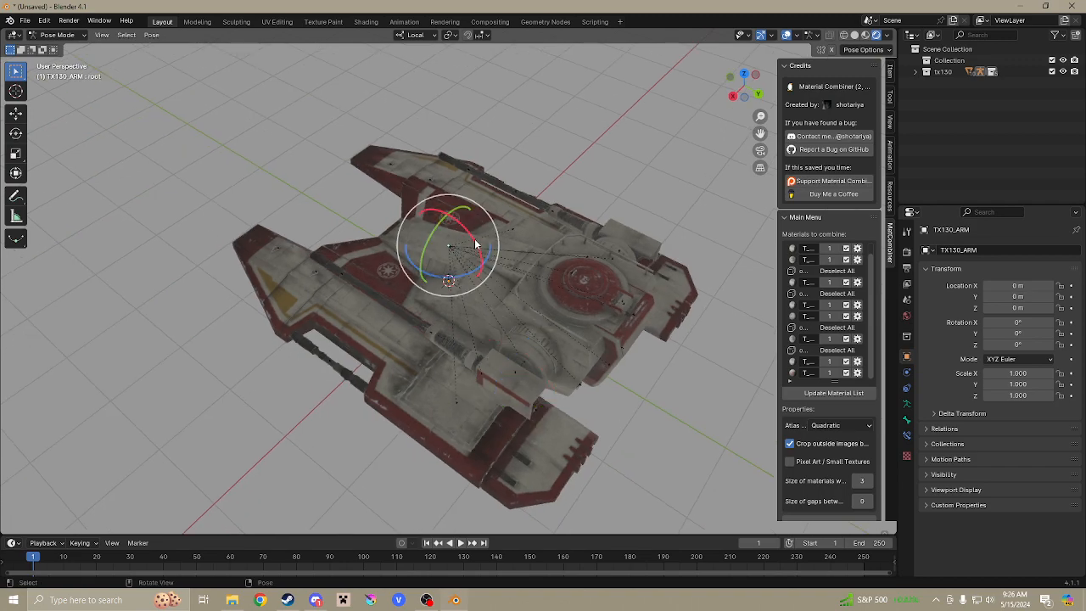
{"action": "left_click_drag", "start_coordinate": [474, 240], "coordinate": [505, 226]}
{"action": "middle_click_drag", "start_coordinate": [167, 331], "coordinate": [343, 277]}
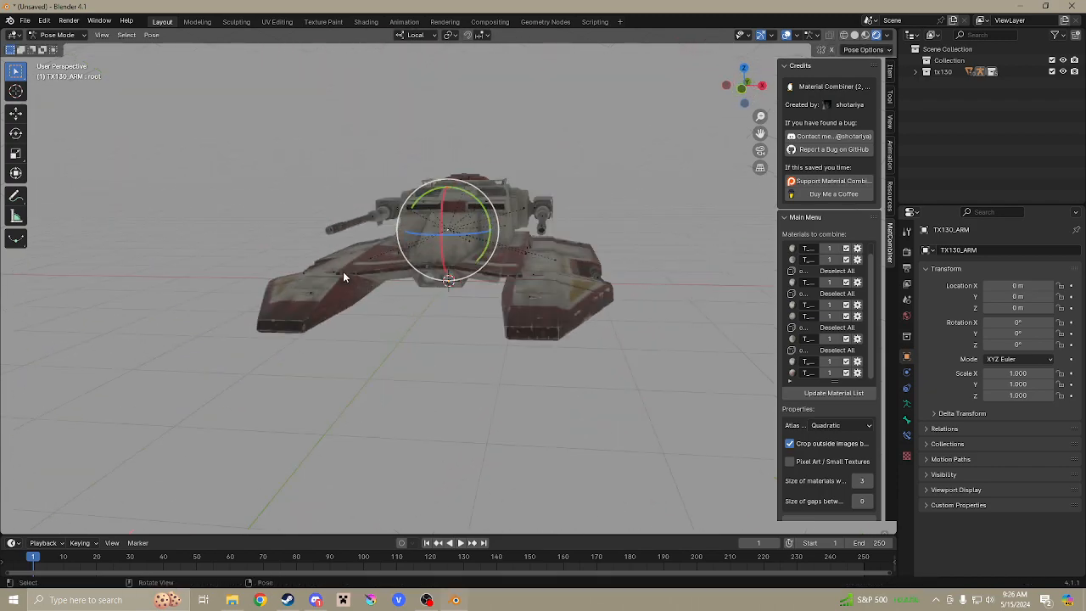
{"action": "middle_click_drag", "start_coordinate": [341, 367], "coordinate": [364, 350]}
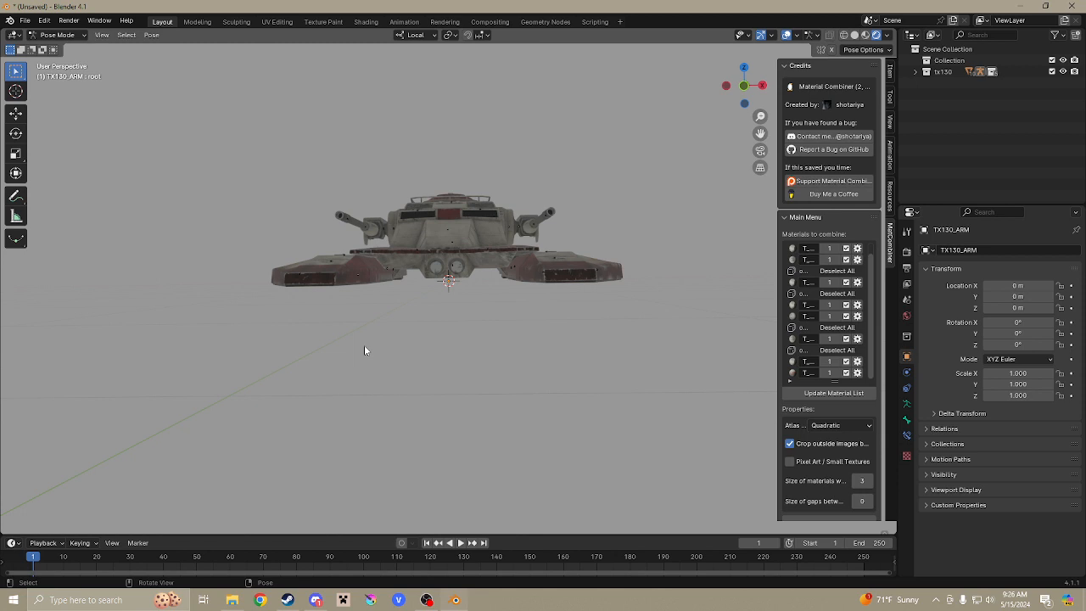
{"action": "middle_click_drag", "start_coordinate": [491, 331], "coordinate": [534, 344]}
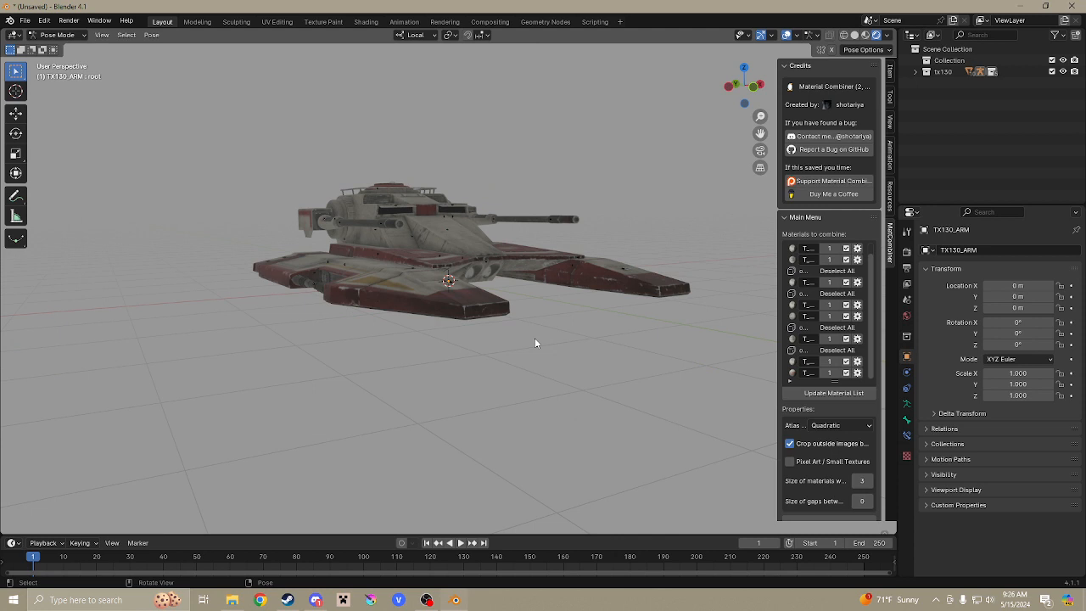
{"action": "middle_click_drag", "start_coordinate": [534, 344], "coordinate": [445, 348]}
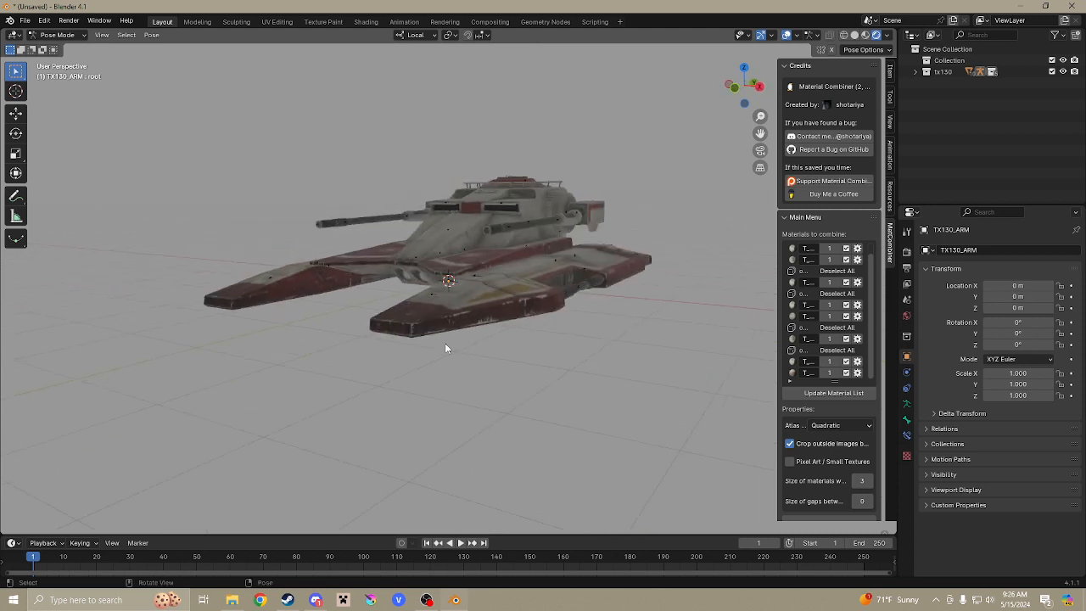
{"action": "middle_click_drag", "start_coordinate": [247, 387], "coordinate": [380, 378]}
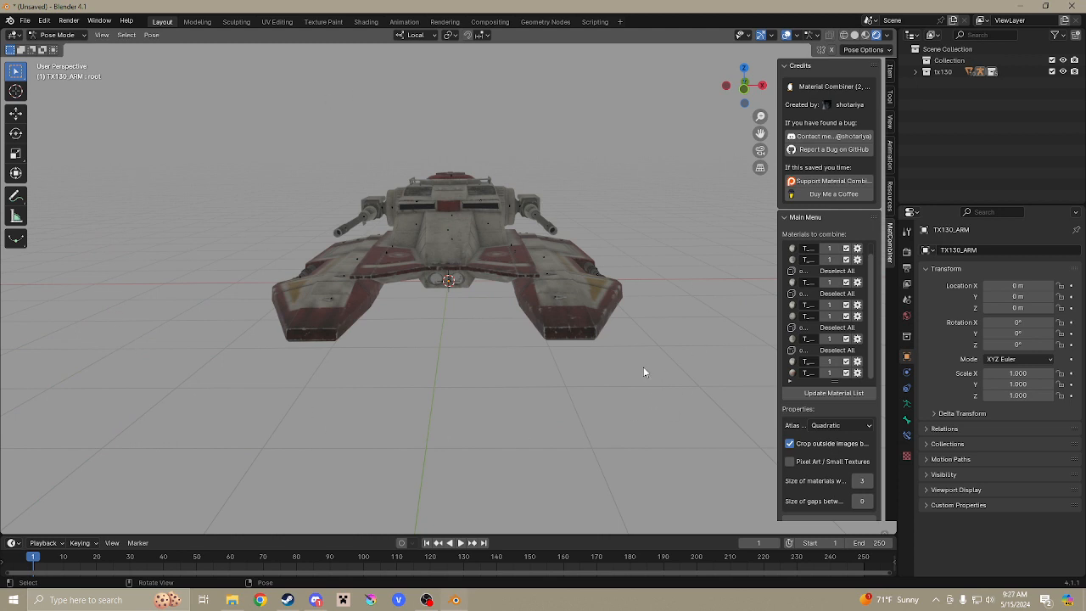
{"action": "middle_click_drag", "start_coordinate": [644, 370], "coordinate": [487, 325]}
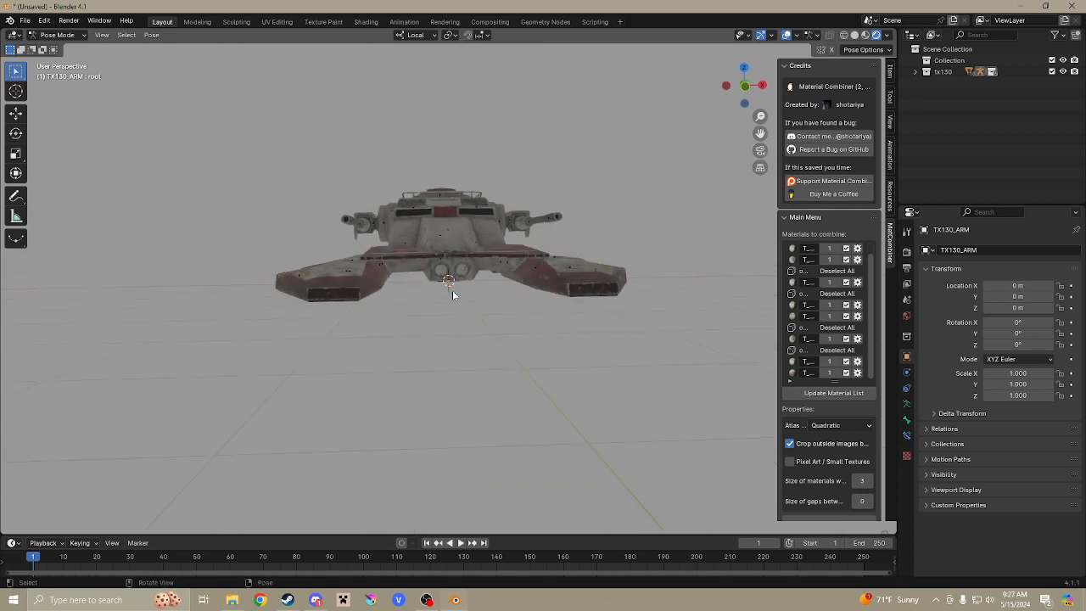
{"action": "middle_click_drag", "start_coordinate": [492, 308], "coordinate": [594, 325]}
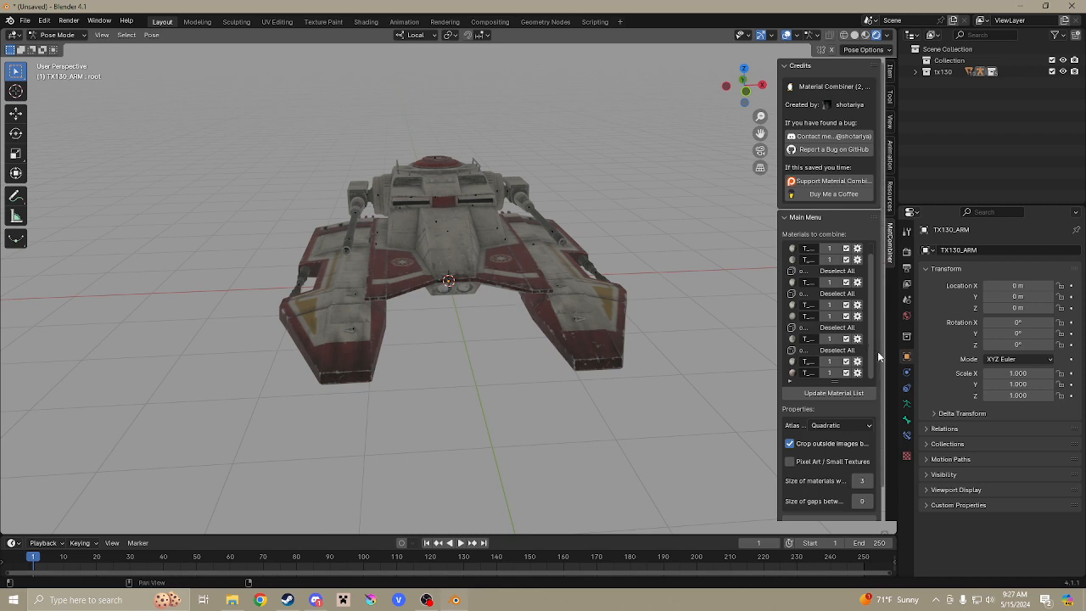
Combine the listed materials into an atlas and save it in the bookmarked tx130 folder.
{"action": "scroll", "coordinate": [860, 219], "scroll_direction": "down", "scroll_amount": 1}
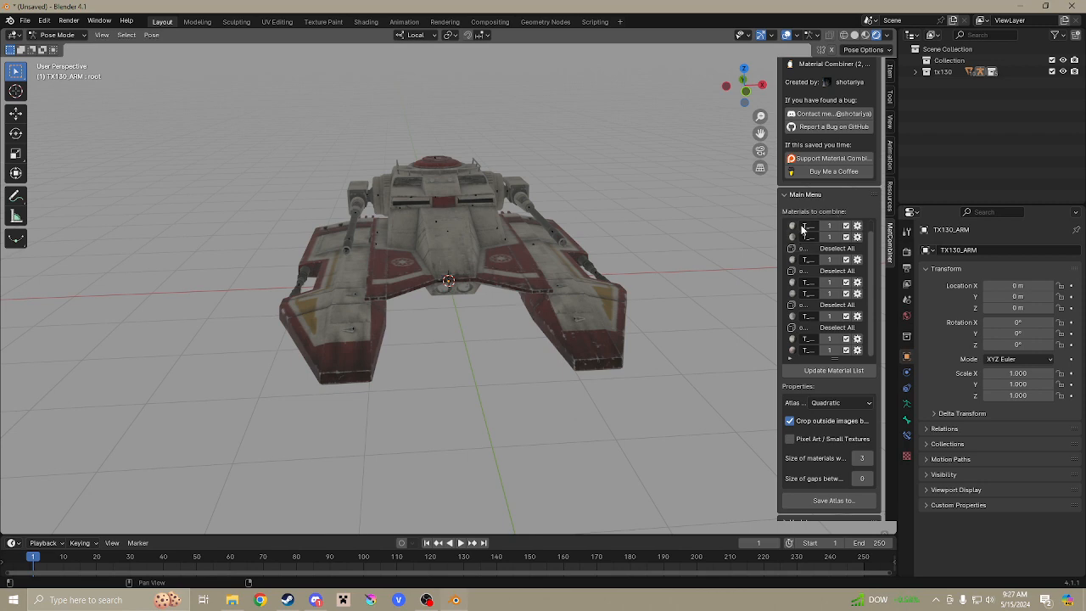
{"action": "scroll", "coordinate": [827, 250], "scroll_direction": "up", "scroll_amount": 1}
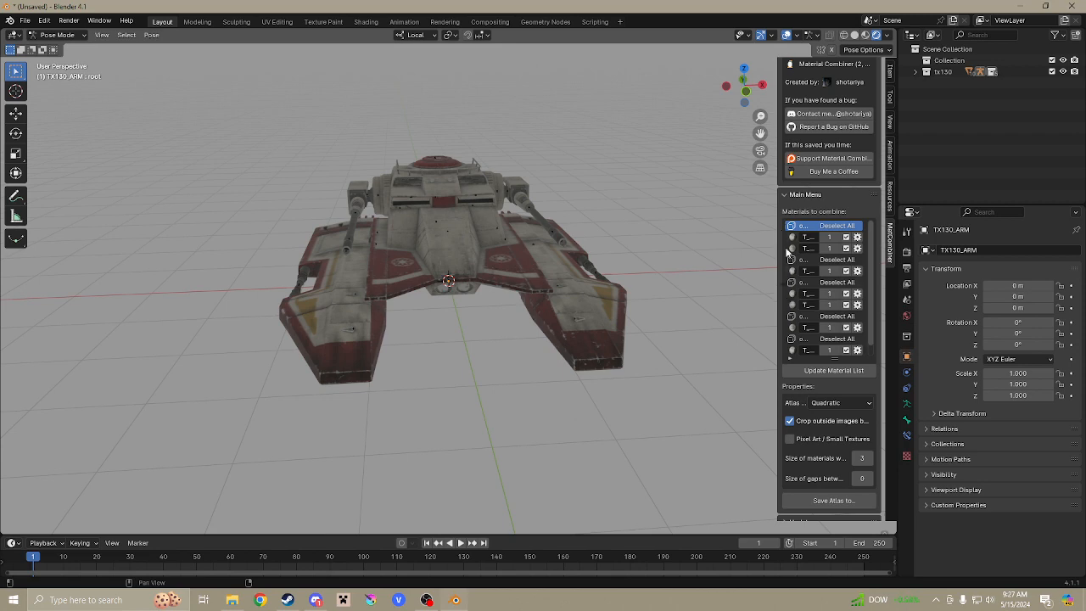
{"action": "scroll", "coordinate": [802, 286], "scroll_direction": "down", "scroll_amount": 1}
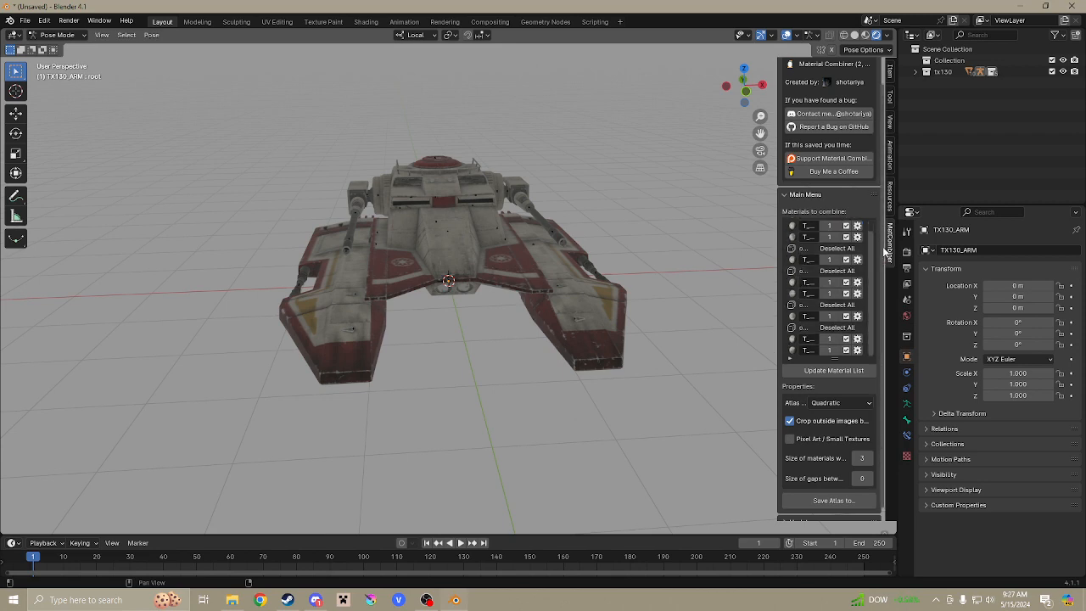
{"action": "left_click", "coordinate": [829, 499]}
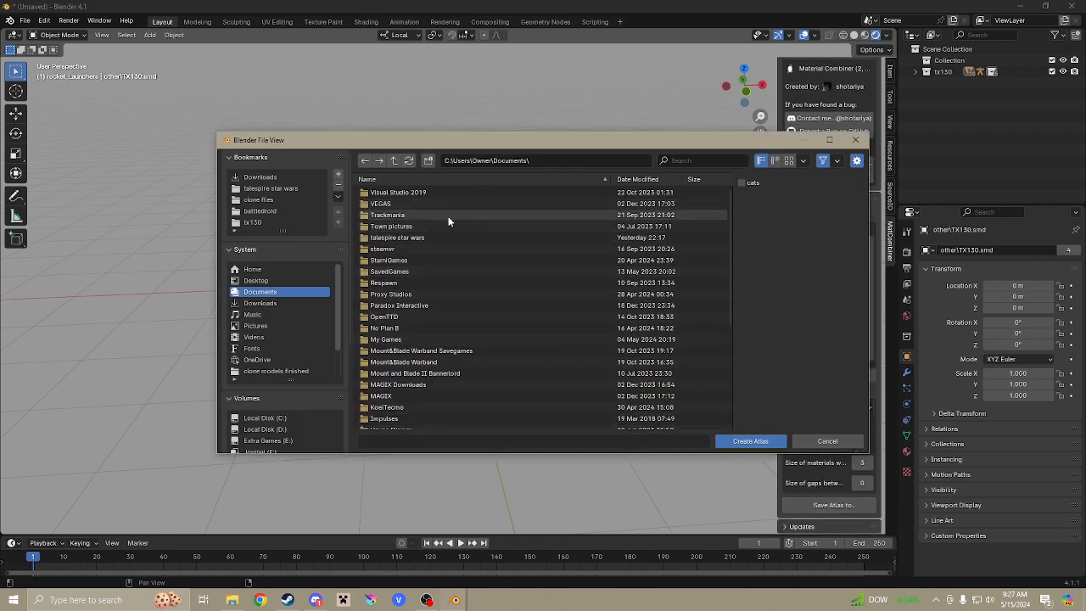
{"action": "left_click", "coordinate": [261, 224]}
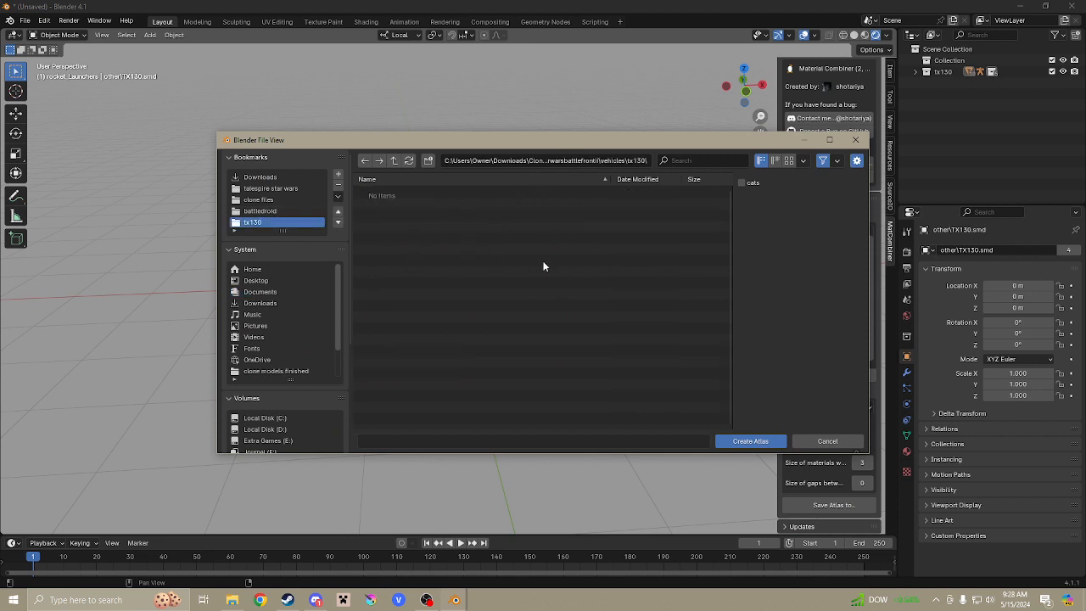
{"action": "left_click", "coordinate": [747, 442]}
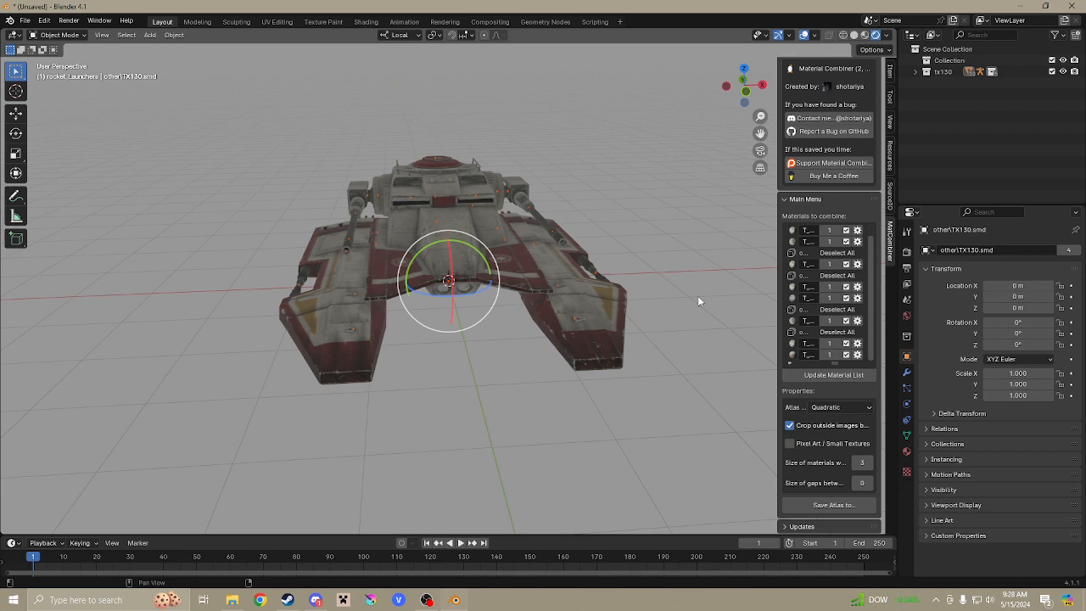
Inspect the tank with its combined materials from the front and side.
{"action": "middle_click_drag", "start_coordinate": [685, 290], "coordinate": [608, 261]}
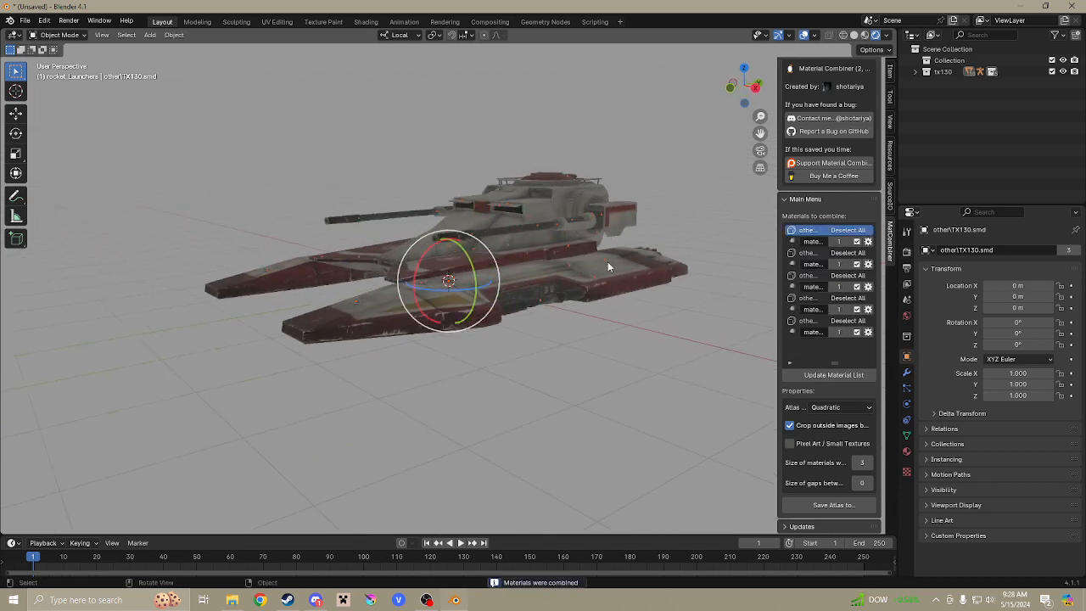
{"action": "middle_click_drag", "start_coordinate": [547, 284], "coordinate": [378, 194]}
{"action": "middle_click_drag", "start_coordinate": [562, 196], "coordinate": [542, 182]}
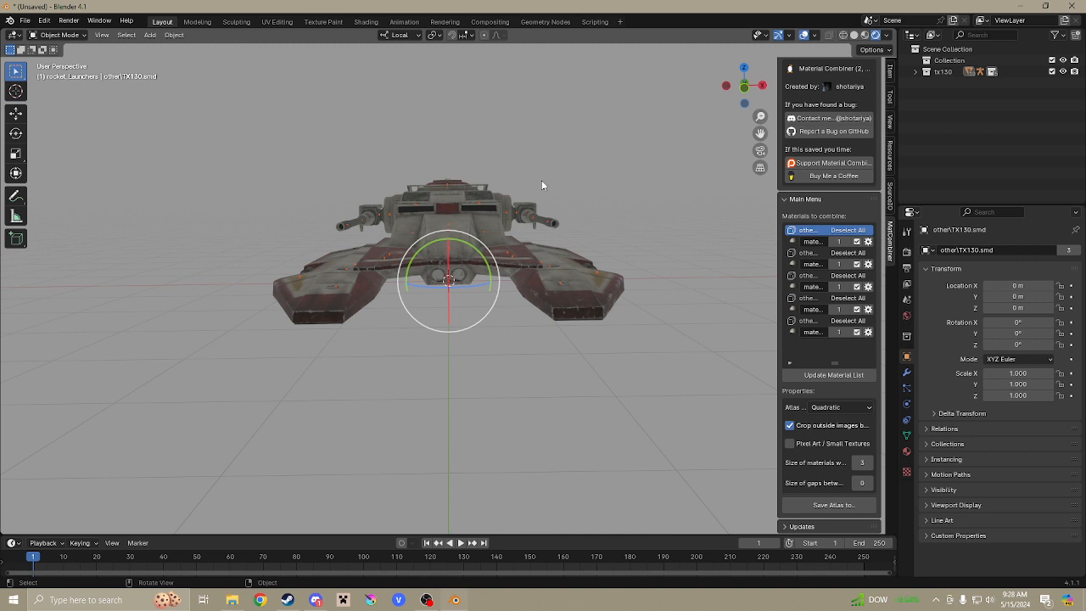
{"action": "key", "text": "r"}
{"action": "left_click", "coordinate": [352, 148]}
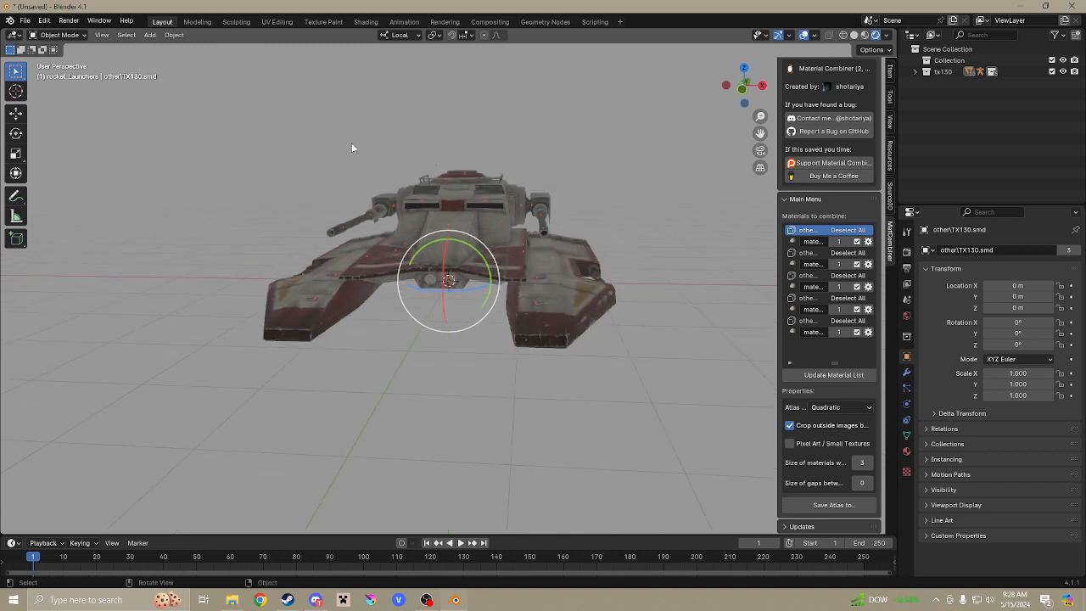
Export the tank as a Wavefront OBJ file named Tank.obj to the bookmarked tx130 folder.
{"action": "left_click", "coordinate": [25, 21]}
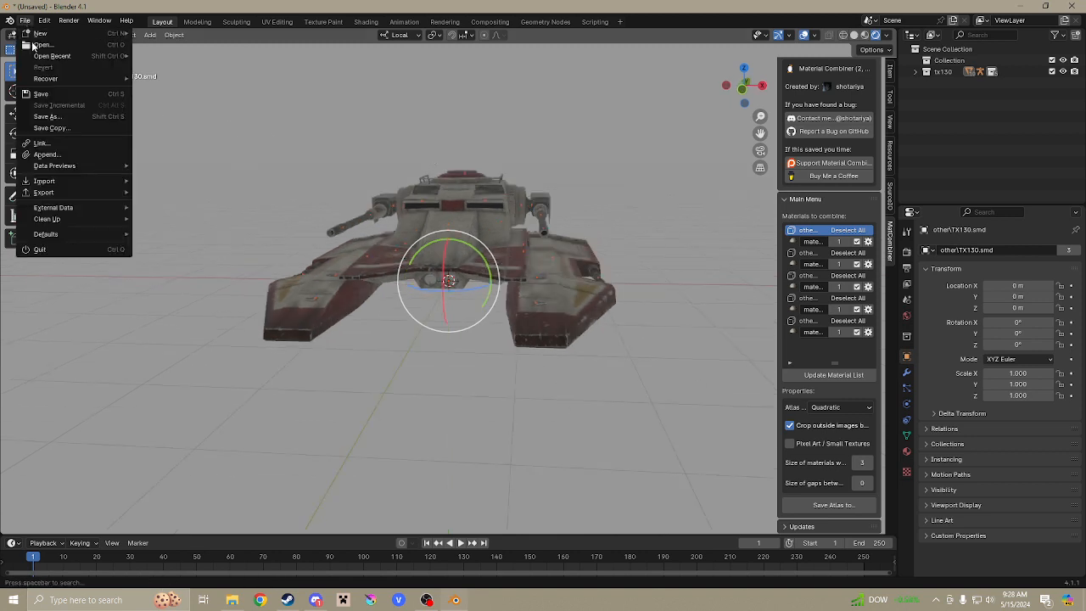
{"action": "mouse_move", "coordinate": [53, 192]}
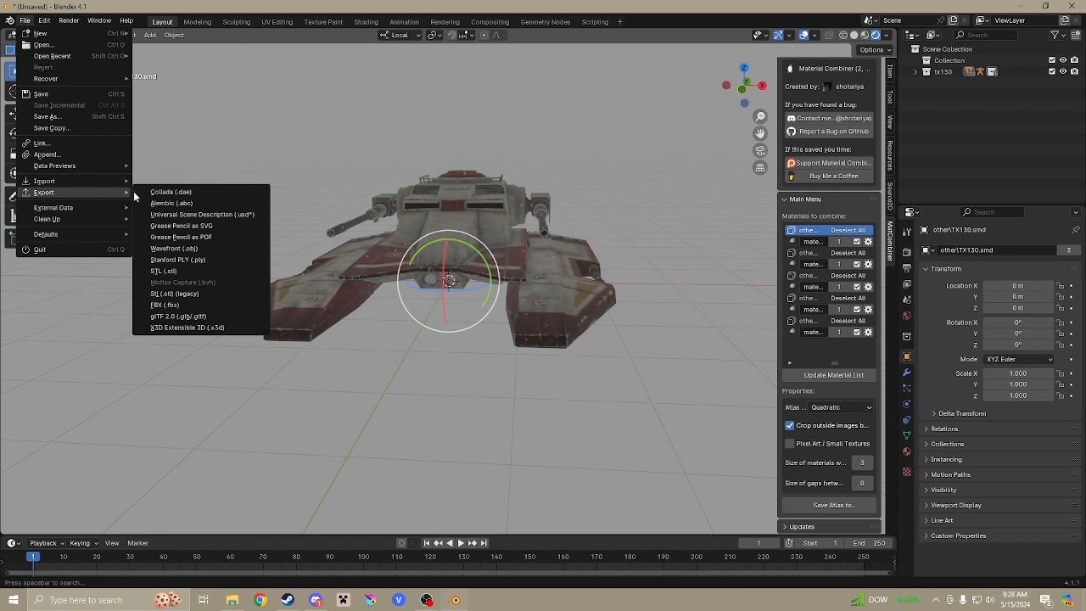
{"action": "left_click", "coordinate": [203, 248]}
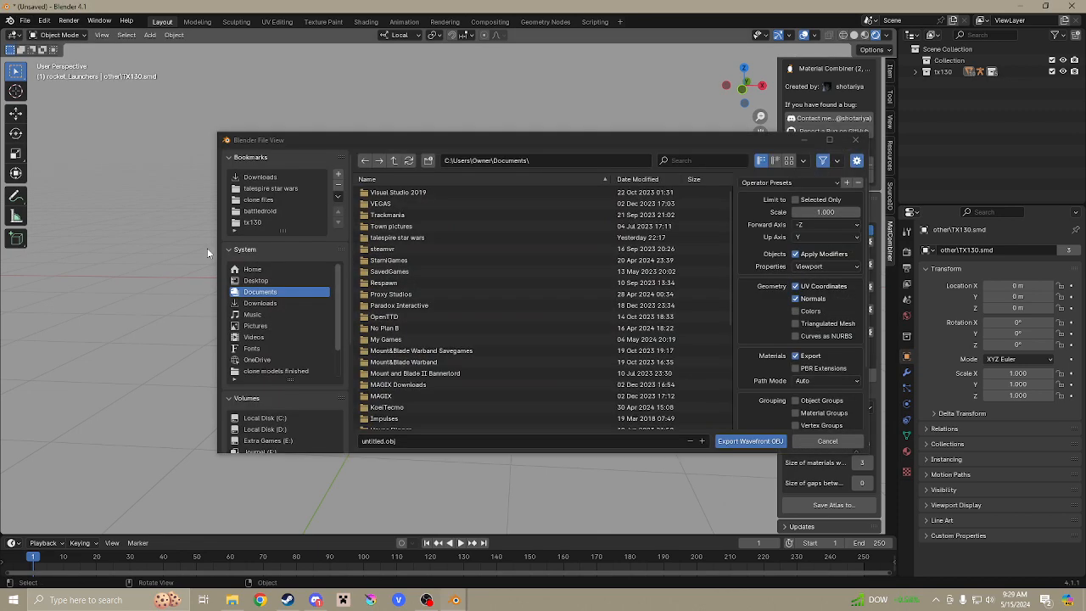
{"action": "left_click", "coordinate": [269, 222]}
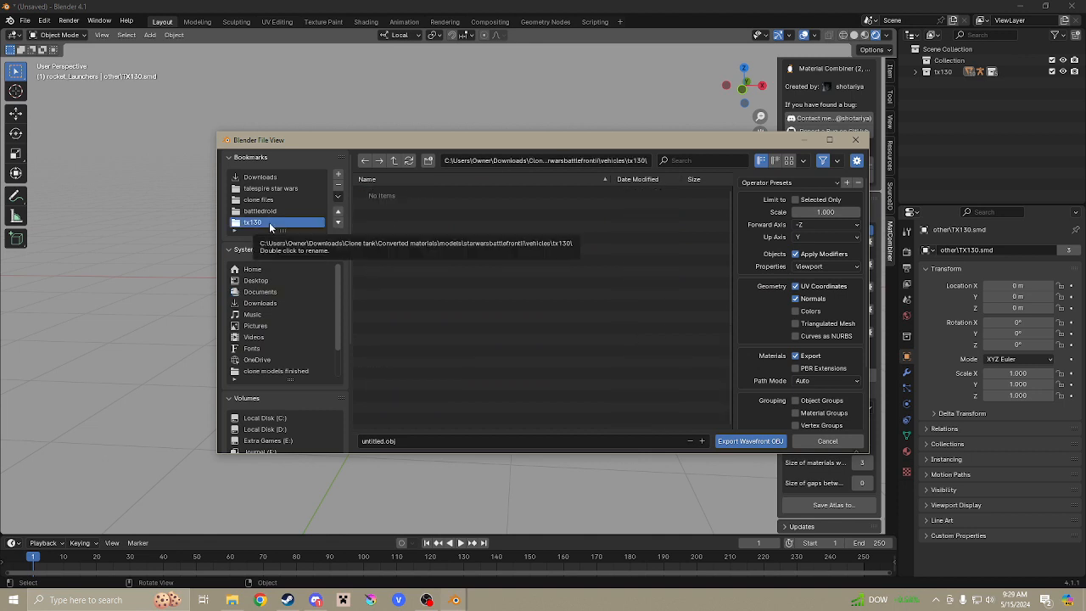
{"action": "left_click", "coordinate": [384, 442]}
{"action": "left_click_drag", "start_coordinate": [384, 442], "coordinate": [350, 442]}
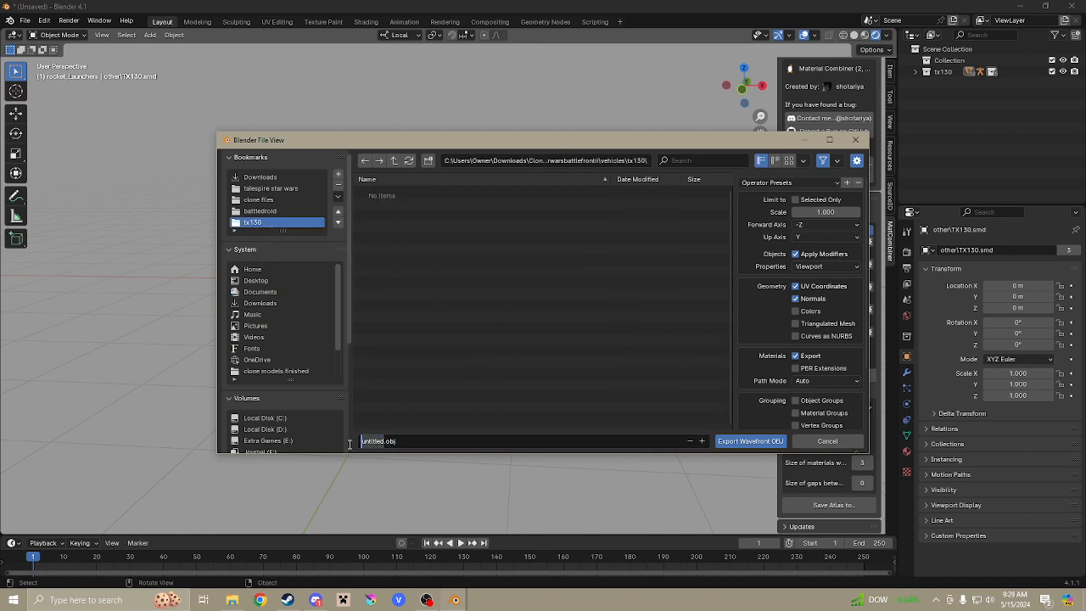
{"action": "type", "text": "Tank"}
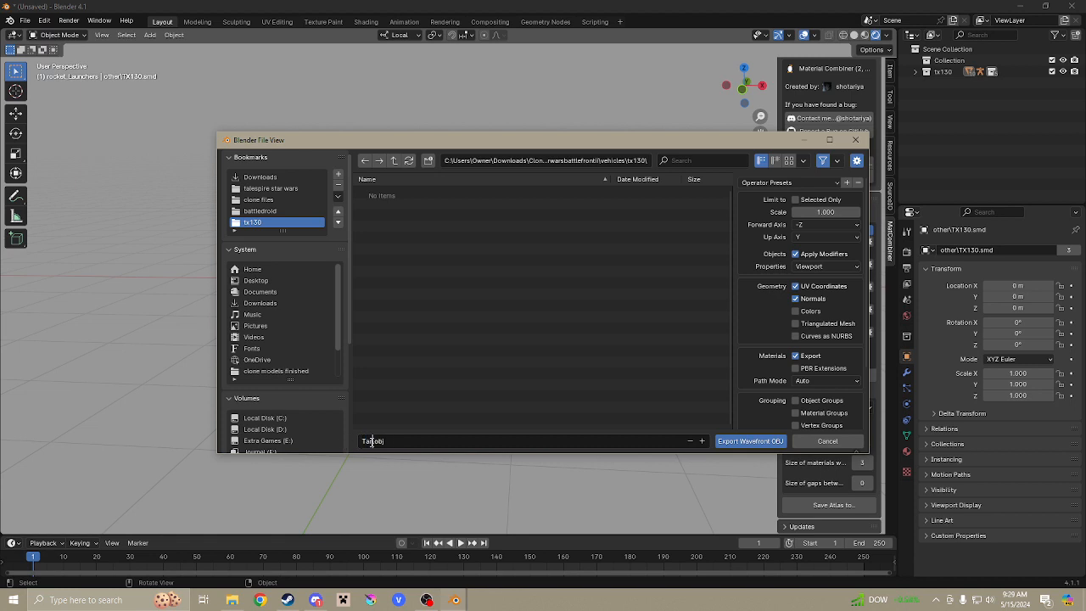
{"action": "left_click", "coordinate": [746, 443]}
{"action": "left_click", "coordinate": [746, 442]}
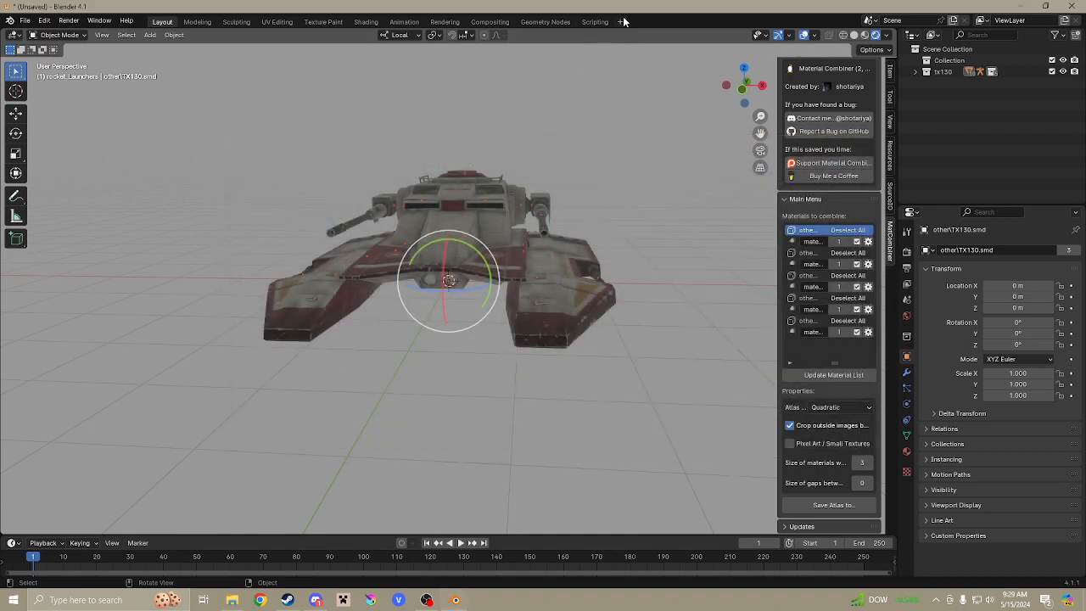
Close Blender without saving the changes to the untitled blend file.
{"action": "left_click", "coordinate": [1071, 7]}
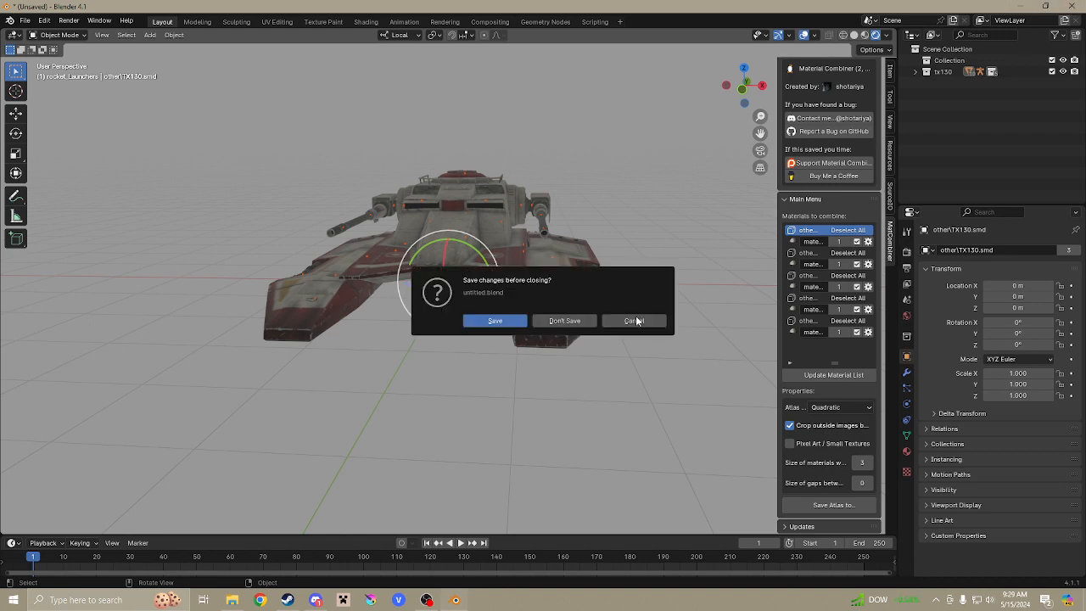
{"action": "left_click", "coordinate": [577, 322]}
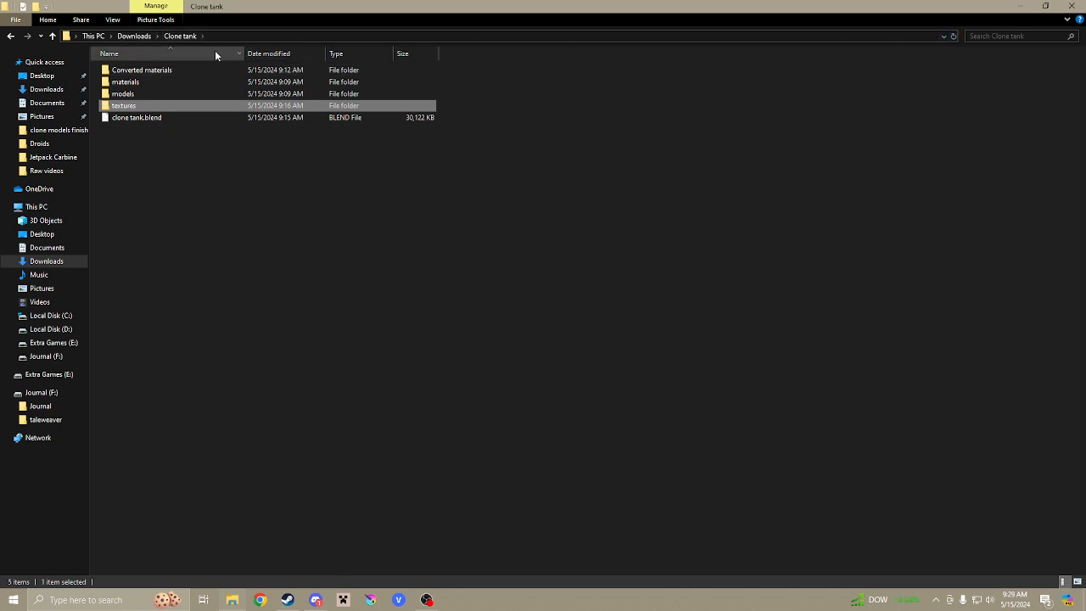
Look through the textures, models, materials and Converted materials folders inside Clone tank for the exported tank files.
{"action": "left_click", "coordinate": [134, 36]}
{"action": "double_click", "coordinate": [309, 142]}
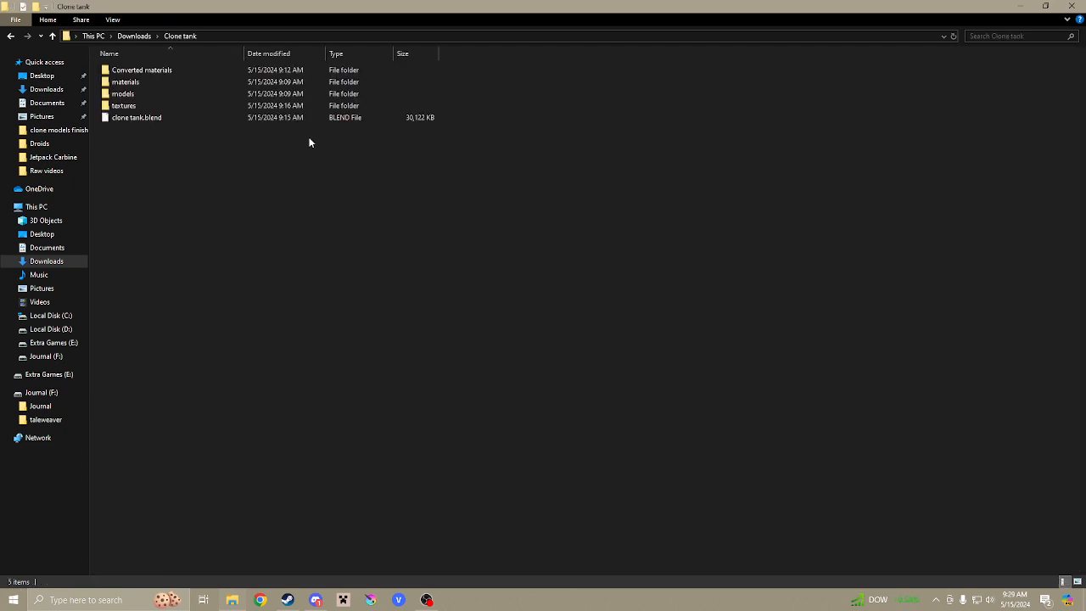
{"action": "double_click", "coordinate": [162, 107]}
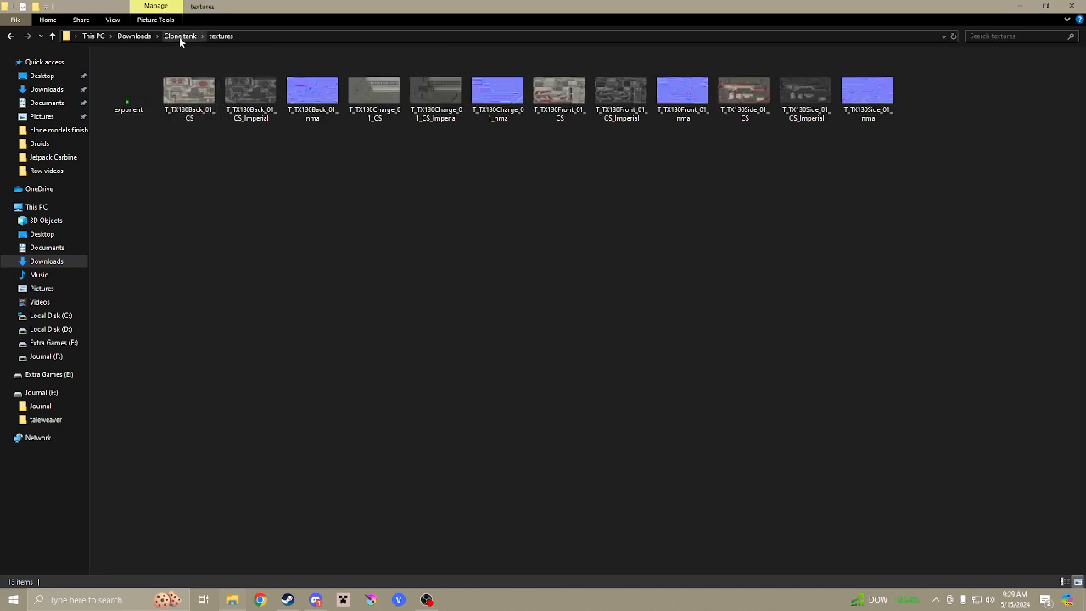
{"action": "left_click", "coordinate": [179, 36]}
{"action": "double_click", "coordinate": [146, 91]}
{"action": "left_click", "coordinate": [180, 36]}
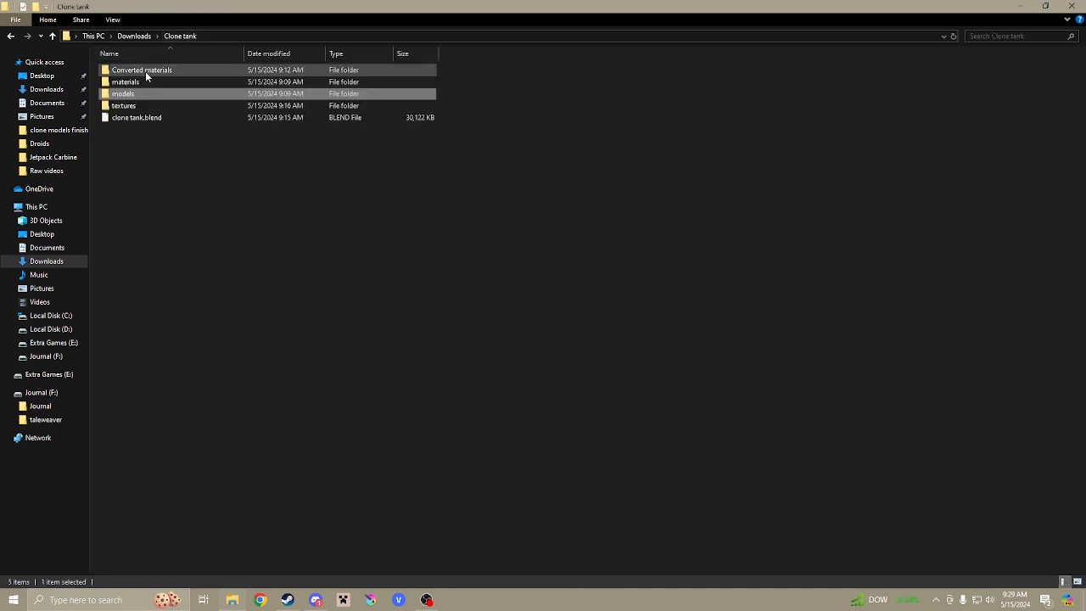
{"action": "double_click", "coordinate": [137, 82]}
{"action": "left_click", "coordinate": [175, 36]}
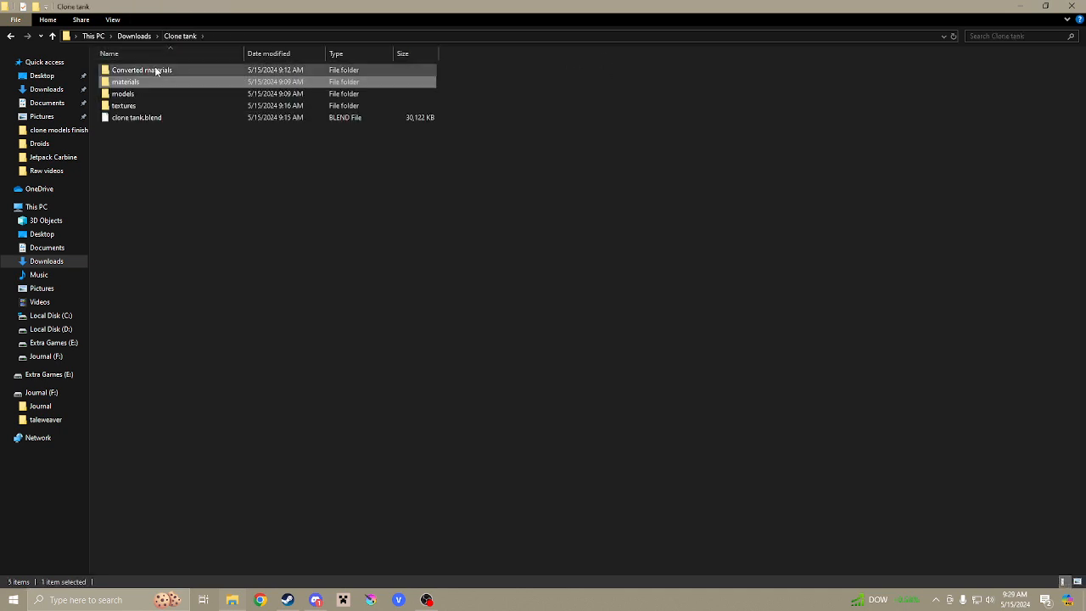
{"action": "left_click", "coordinate": [153, 71]}
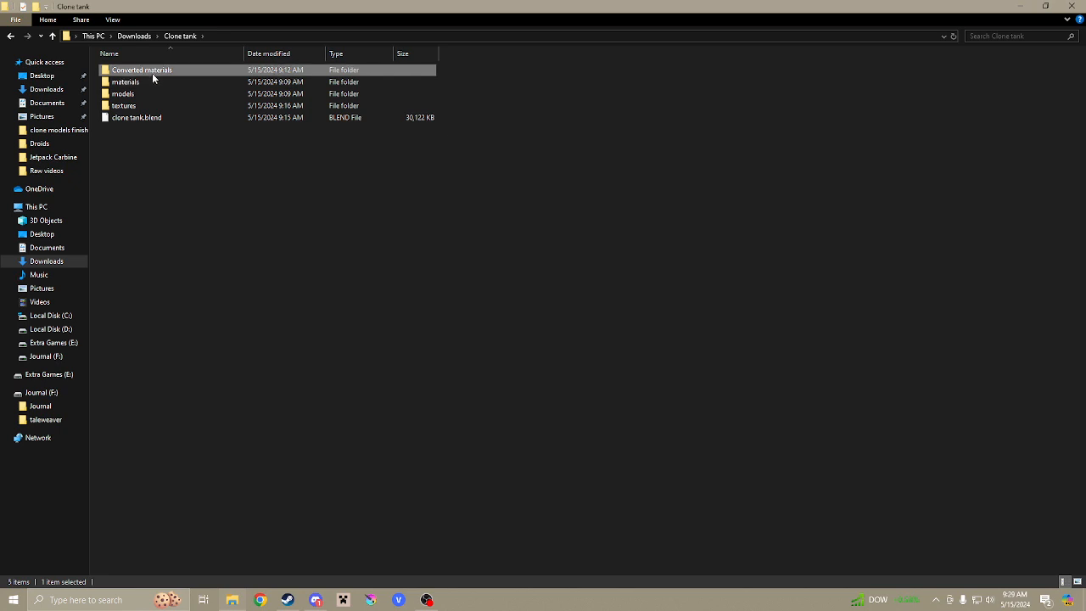
{"action": "left_click", "coordinate": [57, 94]}
{"action": "double_click", "coordinate": [293, 152]}
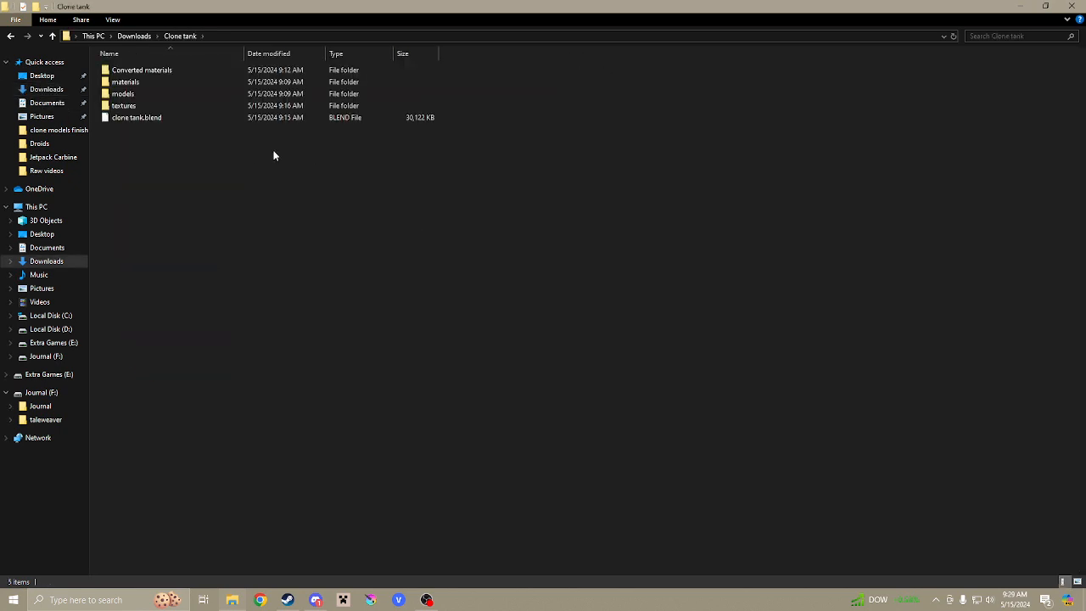
{"action": "double_click", "coordinate": [140, 105]}
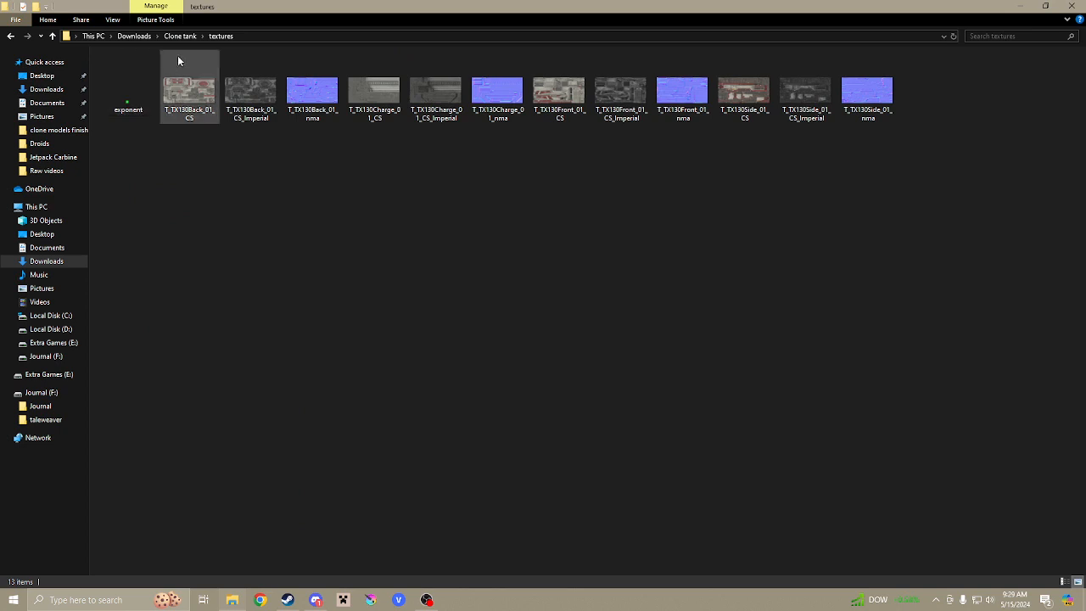
{"action": "key", "text": "alt+Left"}
{"action": "double_click", "coordinate": [141, 94]}
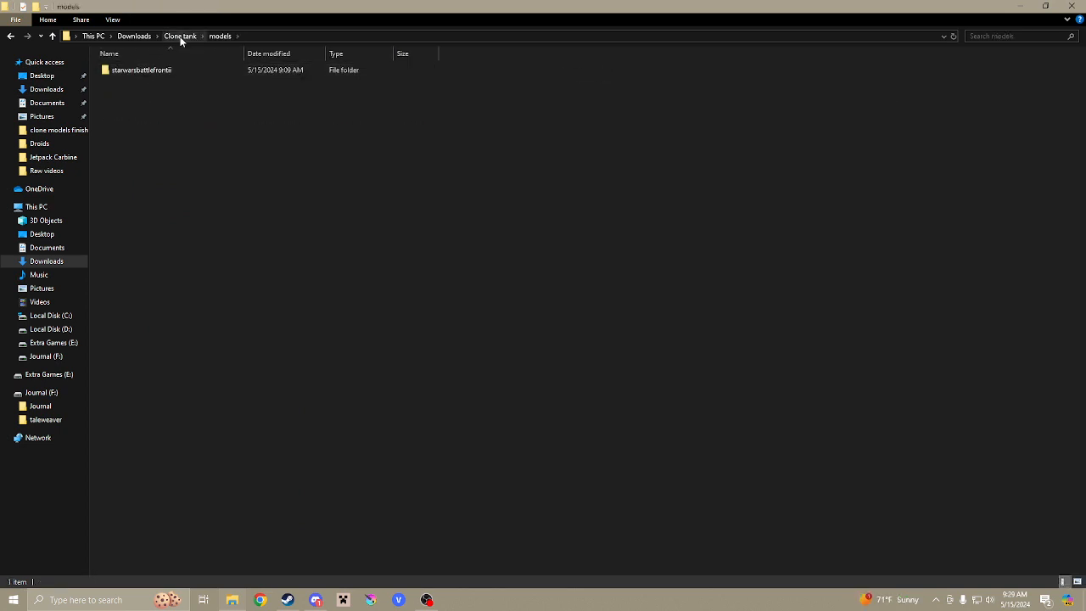
{"action": "left_click", "coordinate": [180, 38]}
{"action": "double_click", "coordinate": [138, 80]}
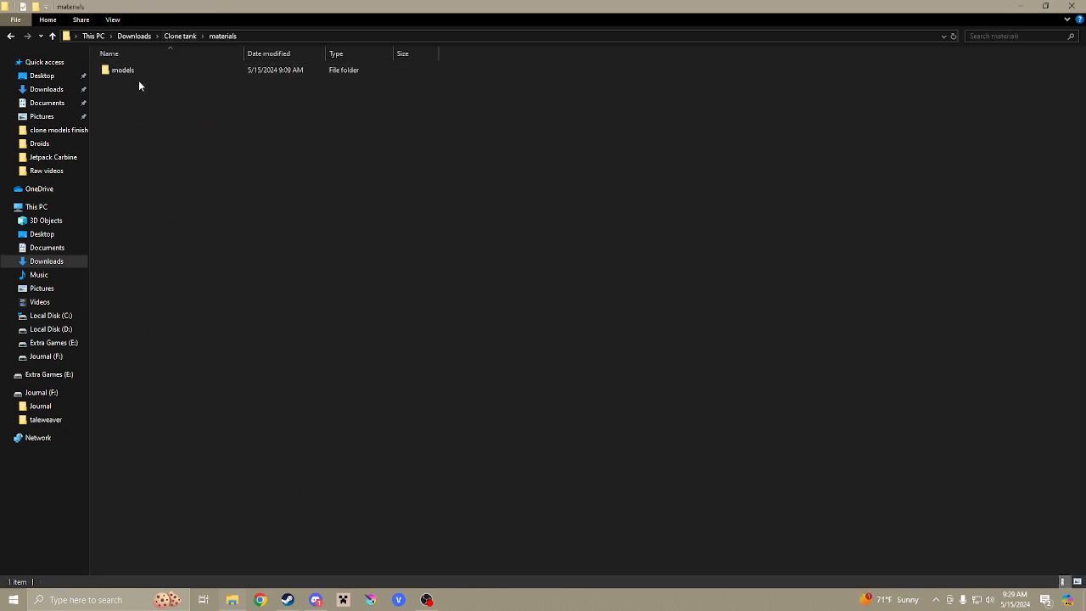
{"action": "left_click", "coordinate": [183, 36]}
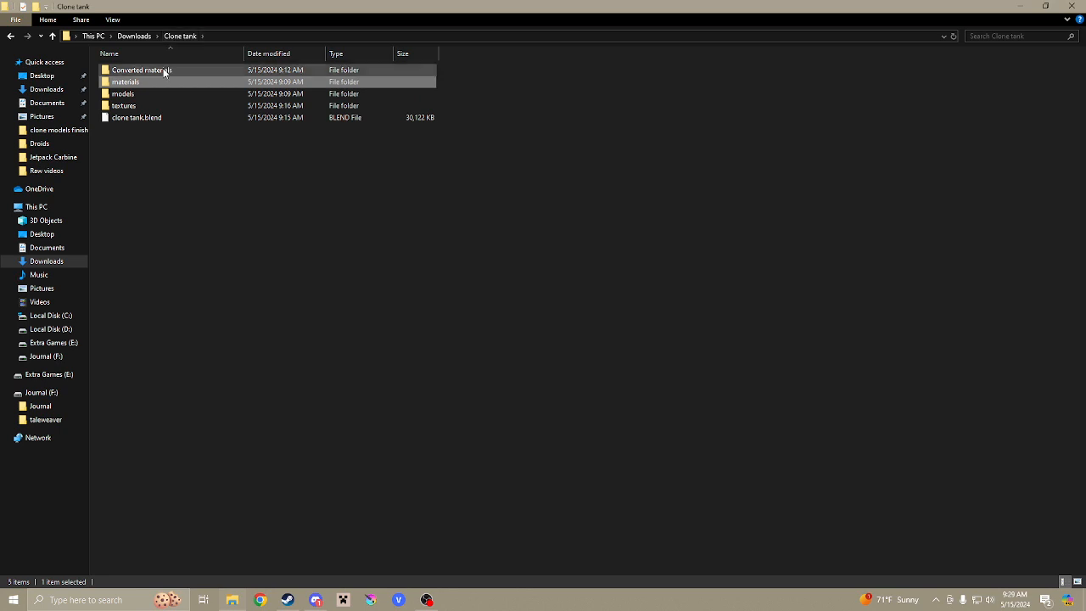
{"action": "double_click", "coordinate": [141, 70]}
{"action": "left_click", "coordinate": [180, 36]}
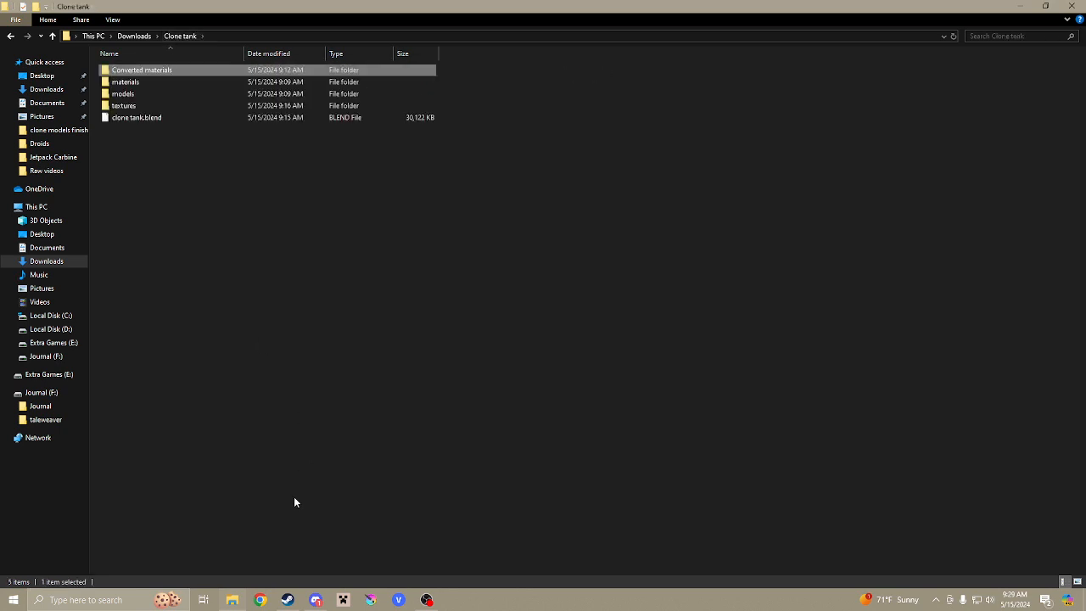
Switch to Steam, launch Blender again and open the recent file clone tank.blend.
{"action": "left_click", "coordinate": [288, 599]}
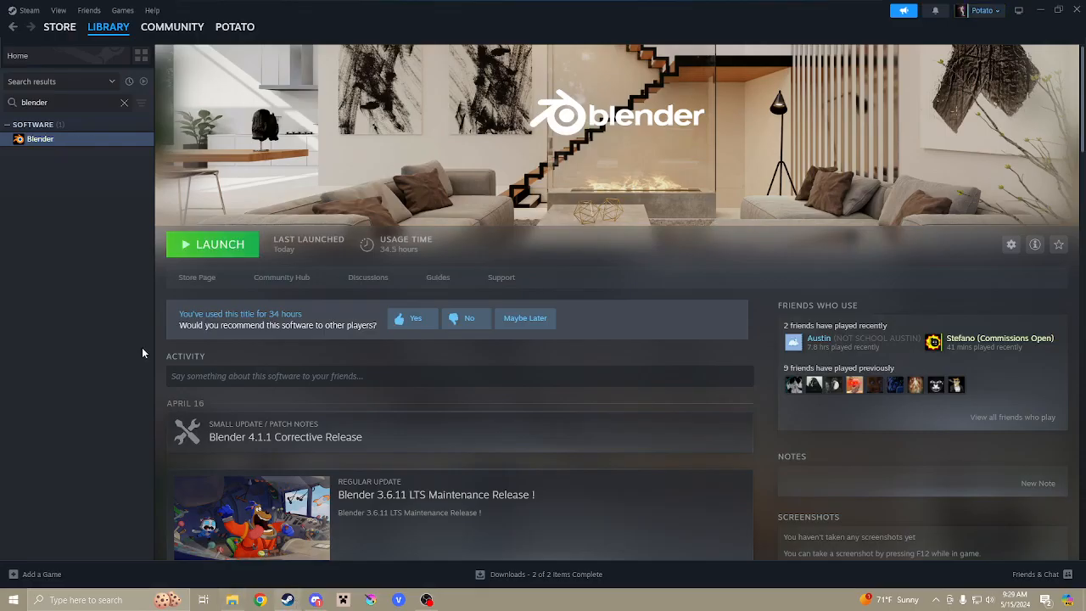
{"action": "left_click", "coordinate": [200, 248]}
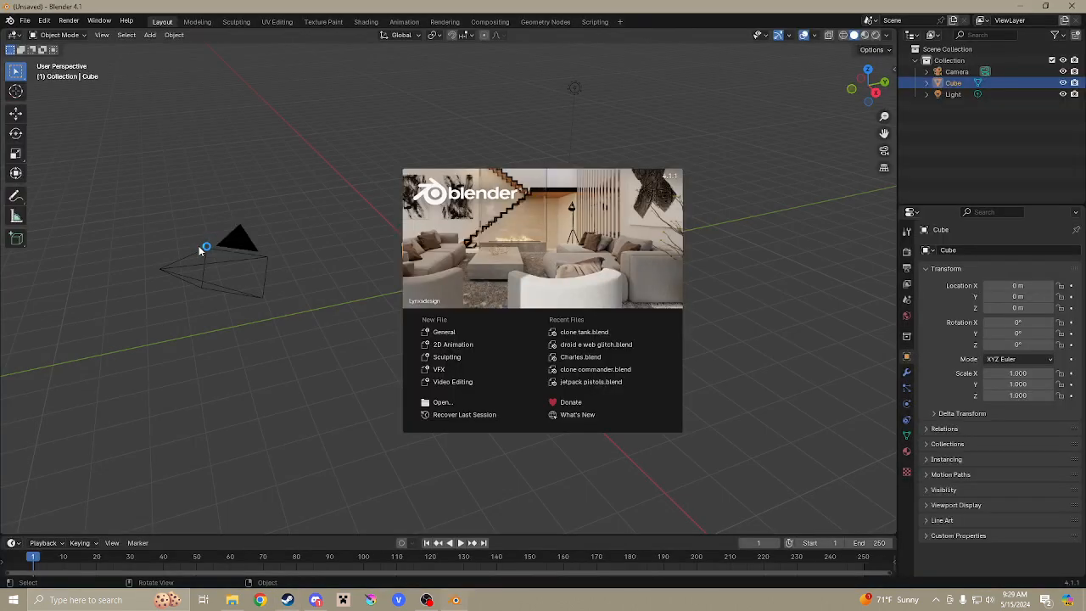
{"action": "left_click", "coordinate": [596, 333]}
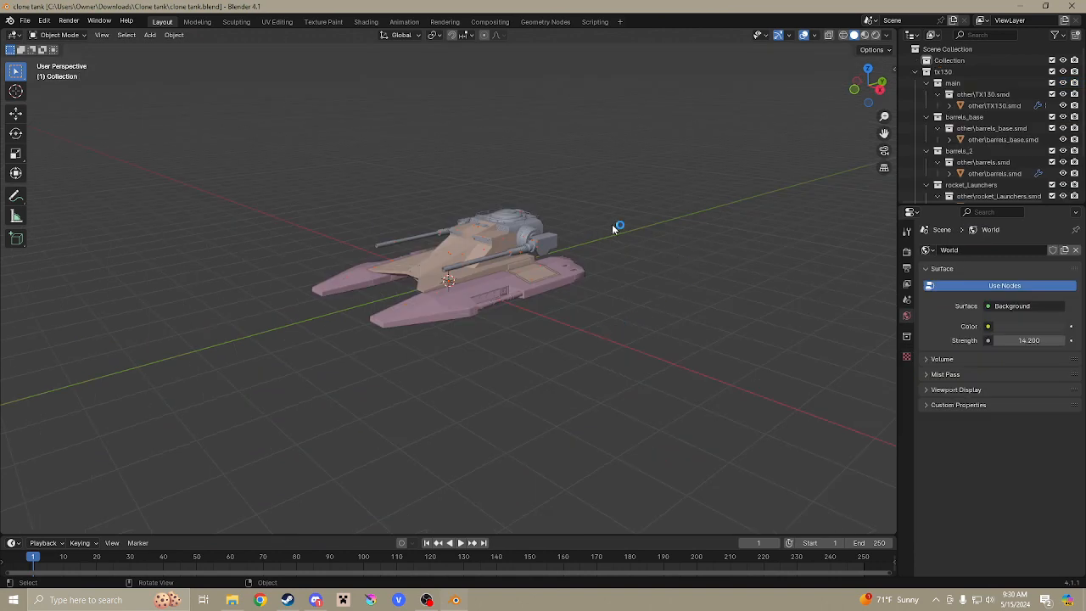
{"action": "mouse_move", "coordinate": [612, 224]}
{"action": "middle_mouse_down"}
{"action": "mouse_move", "coordinate": [599, 254]}
{"action": "mouse_move", "coordinate": [679, 251]}
{"action": "mouse_move", "coordinate": [401, 246]}
{"action": "mouse_move", "coordinate": [887, 207]}
{"action": "middle_mouse_up"}
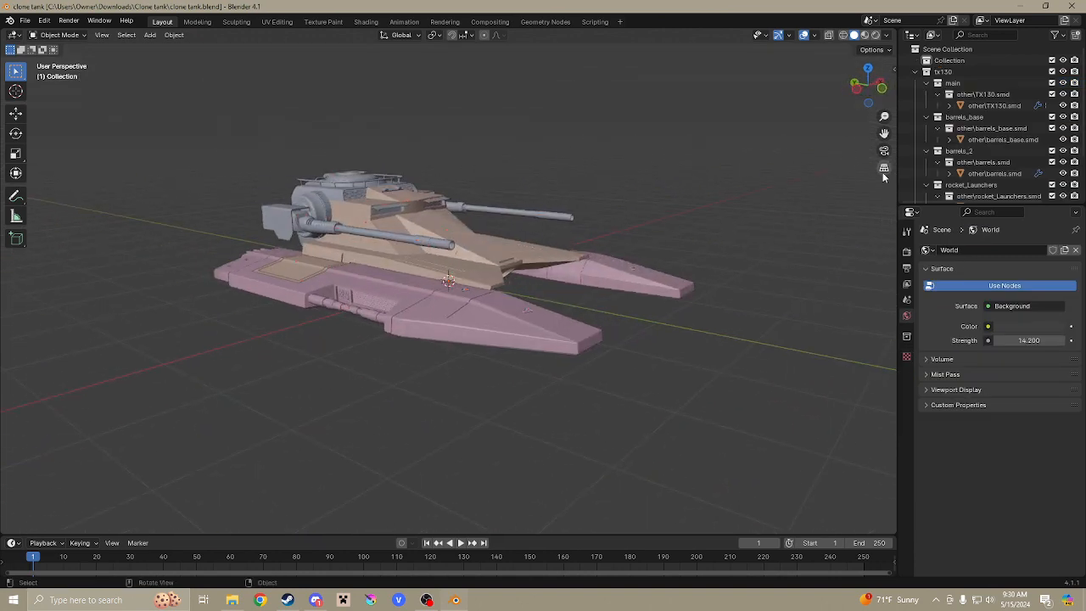
Generate the Material Combiner's material list and check the settings of the T_TX130Front_01_CS material.
{"action": "key", "text": "n"}
{"action": "left_click", "coordinate": [889, 194]}
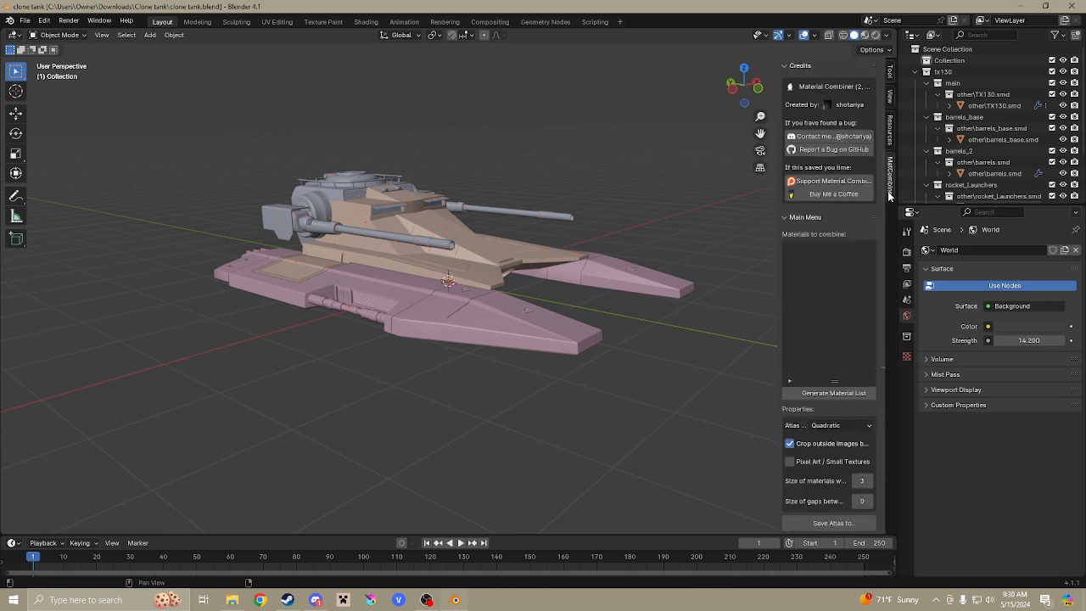
{"action": "left_click", "coordinate": [831, 393]}
{"action": "left_click", "coordinate": [856, 270]}
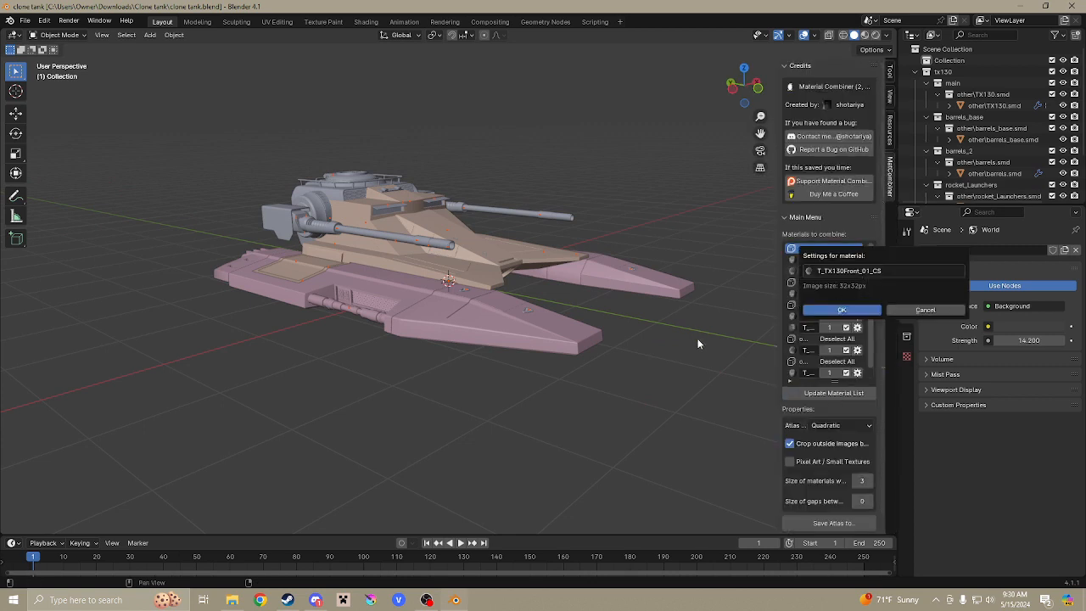
{"action": "key", "text": "Escape"}
View the tank from the front in rendered shading.
{"action": "middle_click_drag", "start_coordinate": [697, 340], "coordinate": [631, 292]}
{"action": "key", "text": "z"}
{"action": "left_click", "coordinate": [632, 215]}
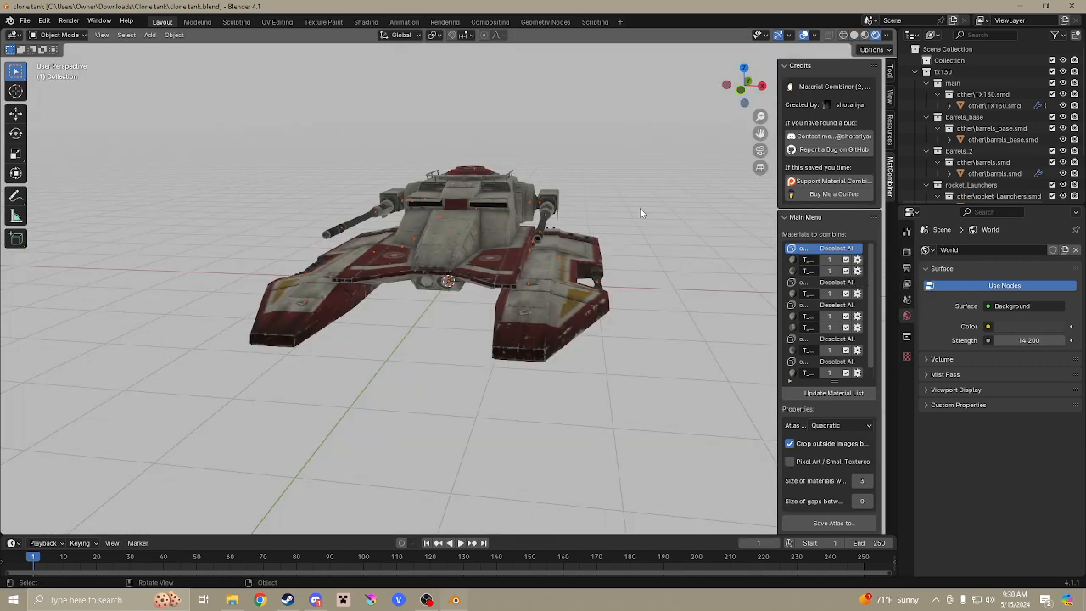
Remove the base color image from the TX130 mesh's T_TX130Back_01_CS material and start choosing another image file.
{"action": "left_click", "coordinate": [988, 105]}
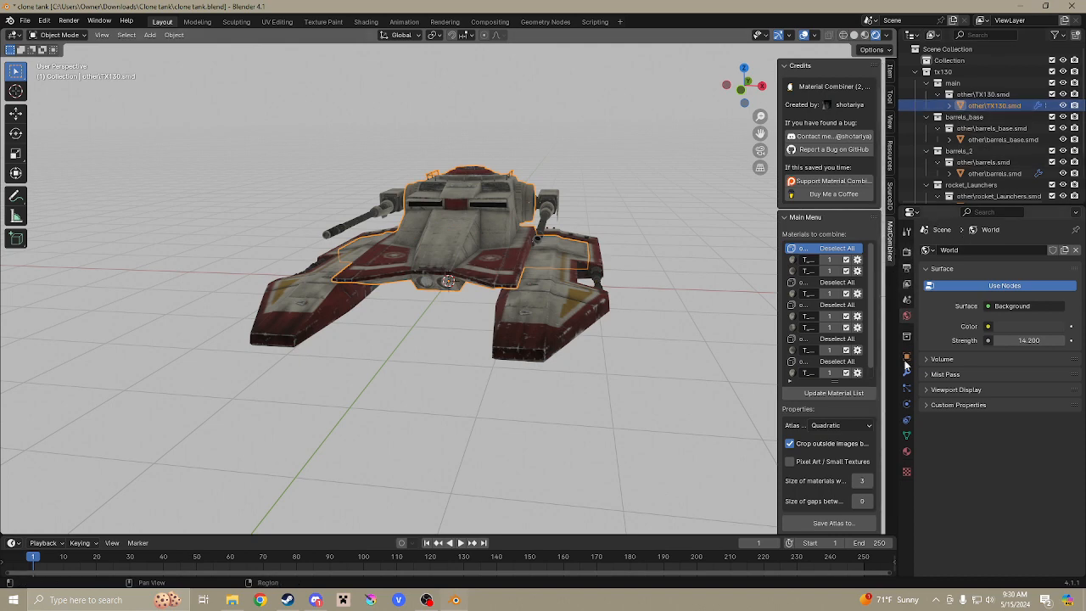
{"action": "left_click", "coordinate": [906, 450]}
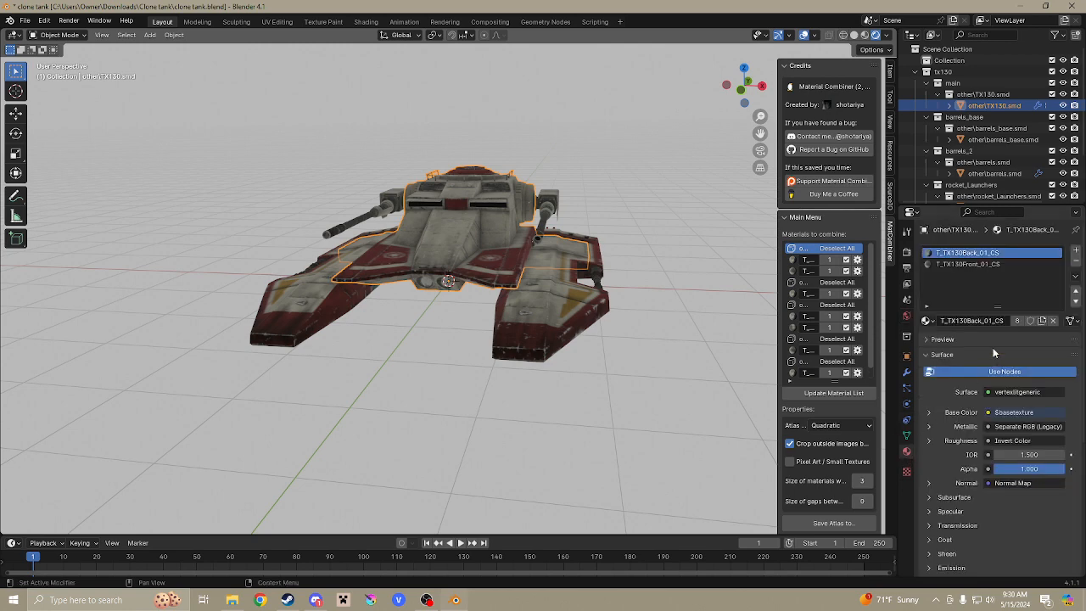
{"action": "left_click", "coordinate": [990, 394]}
{"action": "left_click", "coordinate": [989, 412]}
{"action": "left_click", "coordinate": [660, 285]}
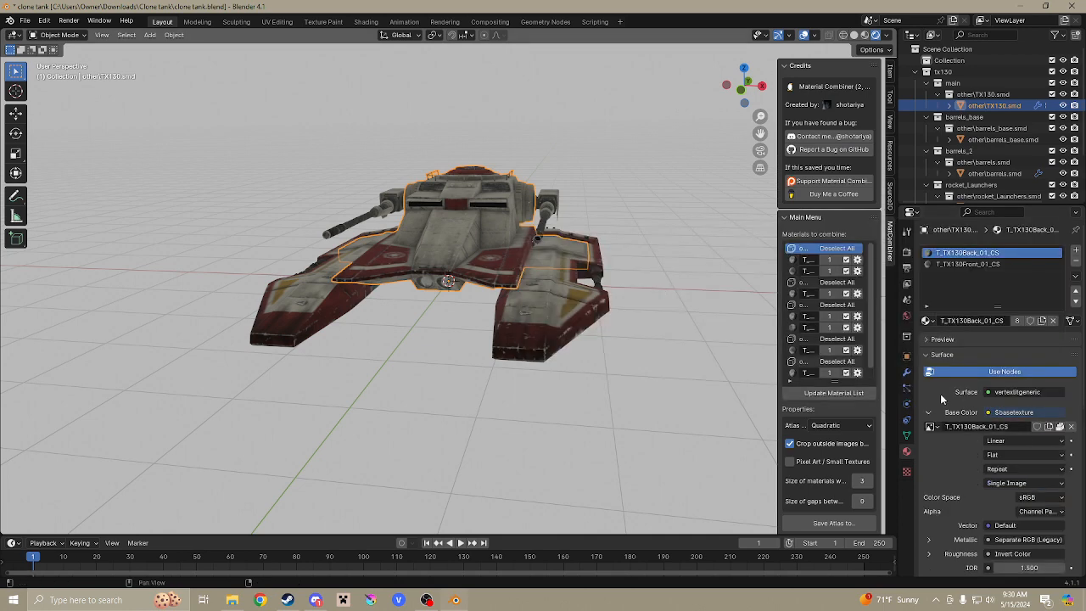
{"action": "left_click", "coordinate": [1069, 427]}
{"action": "left_click", "coordinate": [1038, 427]}
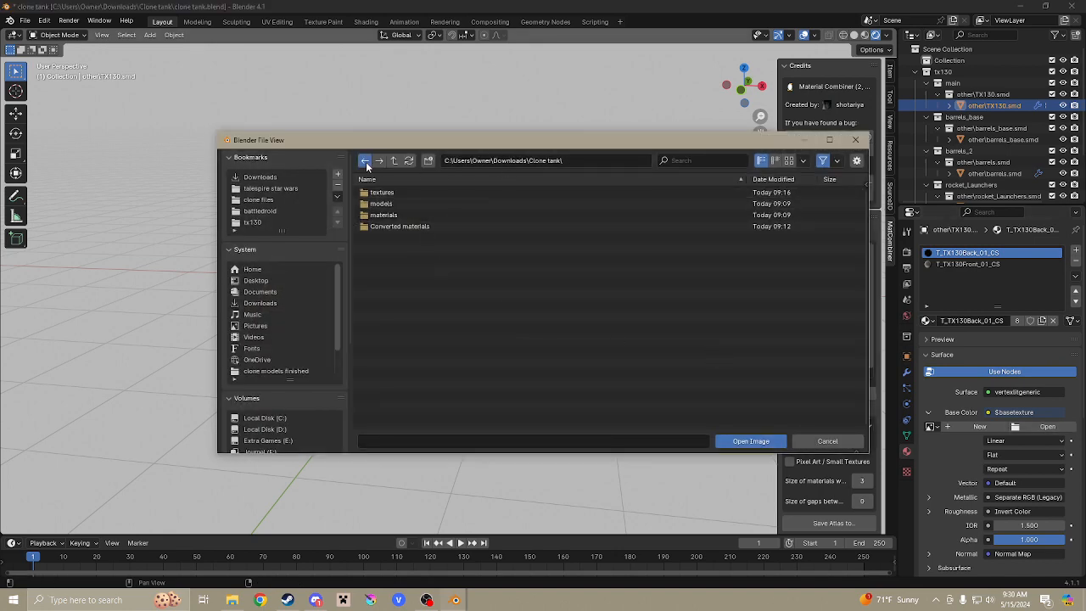
Trace the folder path from Clone tank through Converted materials and compare it with the bookmarked tx130 folder.
{"action": "left_click", "coordinate": [395, 161]}
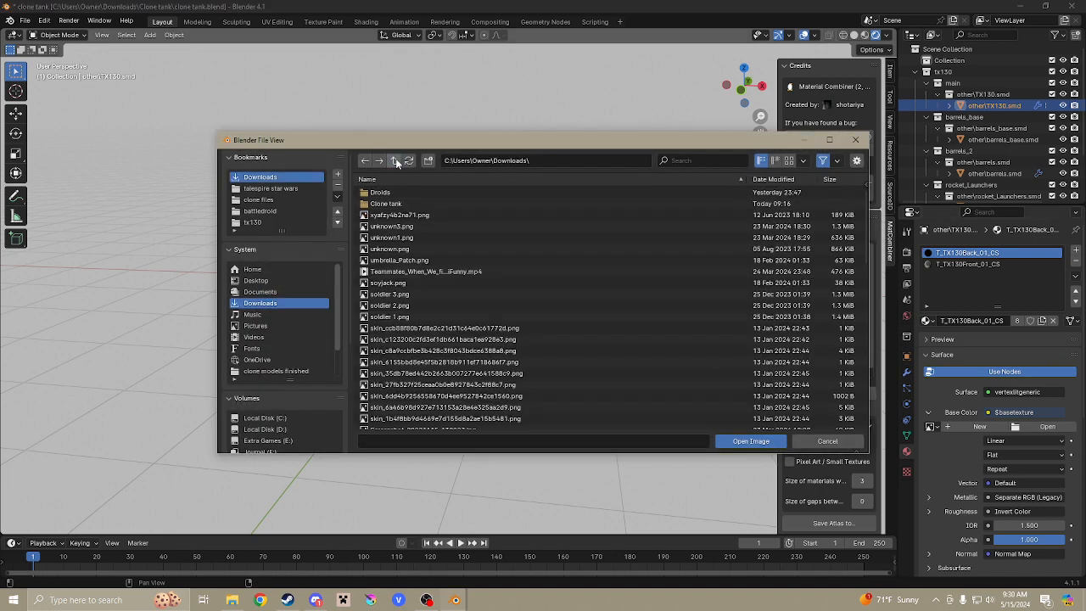
{"action": "double_click", "coordinate": [392, 203]}
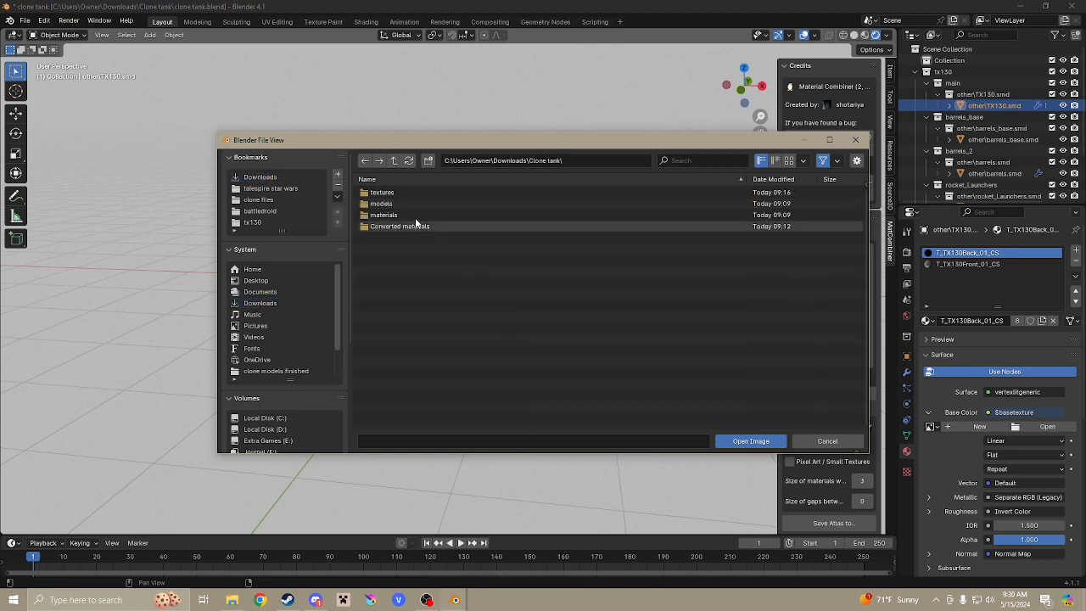
{"action": "double_click", "coordinate": [415, 223]}
{"action": "double_click", "coordinate": [413, 192]}
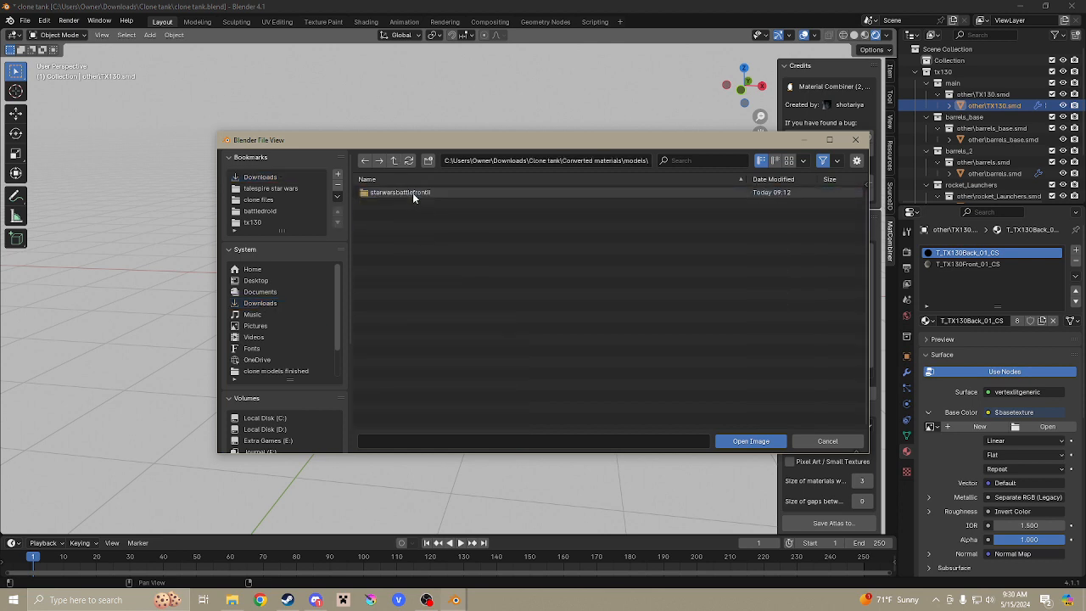
{"action": "double_click", "coordinate": [412, 193]}
{"action": "double_click", "coordinate": [413, 192]}
{"action": "left_click", "coordinate": [263, 223]}
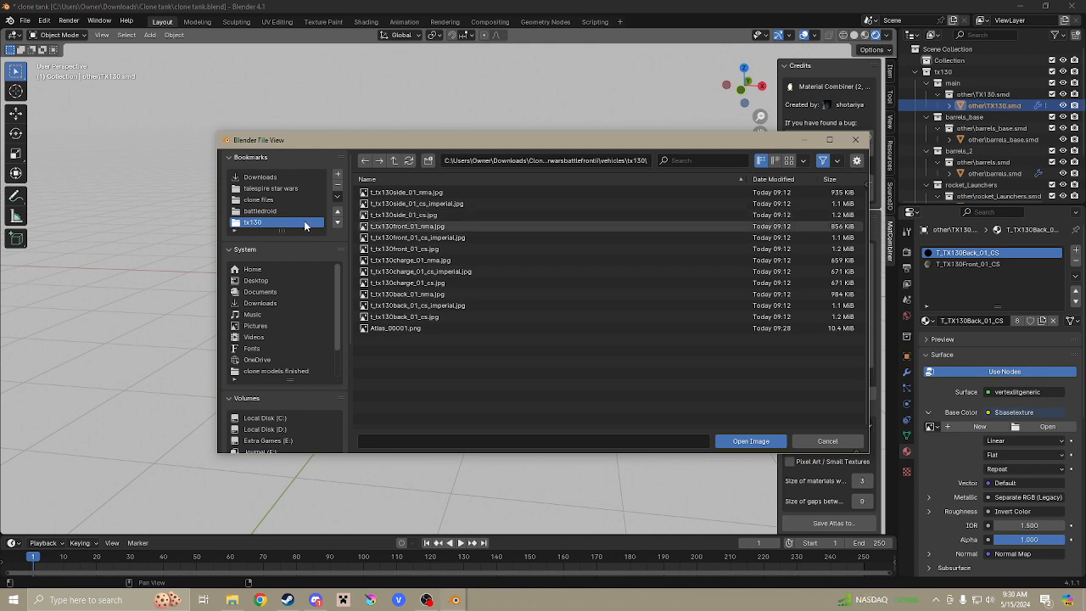
Dismiss the image file browser and close Blender without saving the changes to clone tank.blend.
{"action": "left_click", "coordinate": [855, 139]}
{"action": "left_click", "coordinate": [1070, 7]}
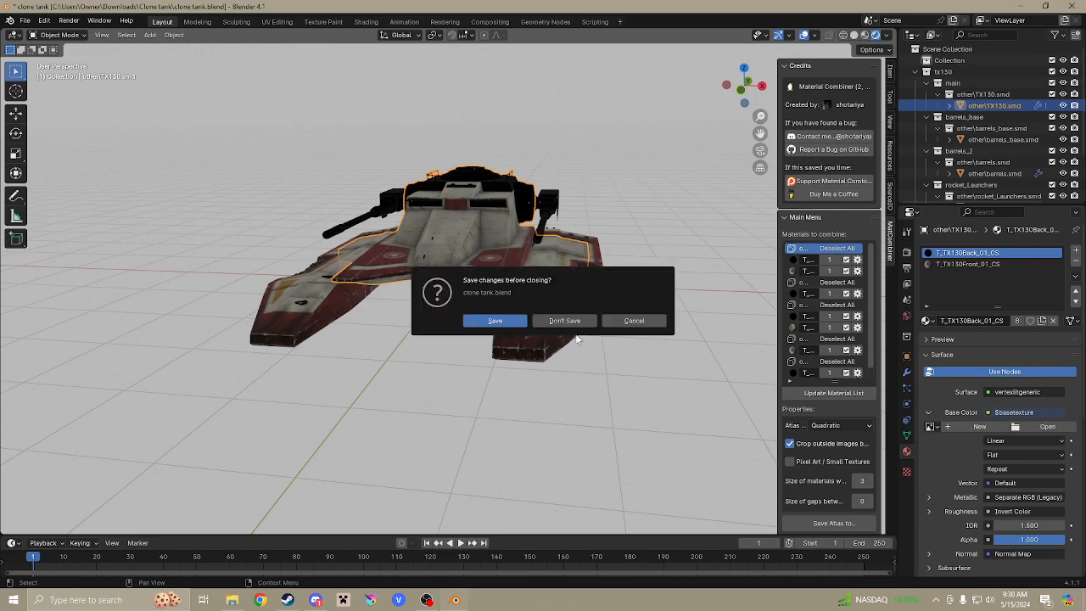
{"action": "left_click", "coordinate": [582, 318]}
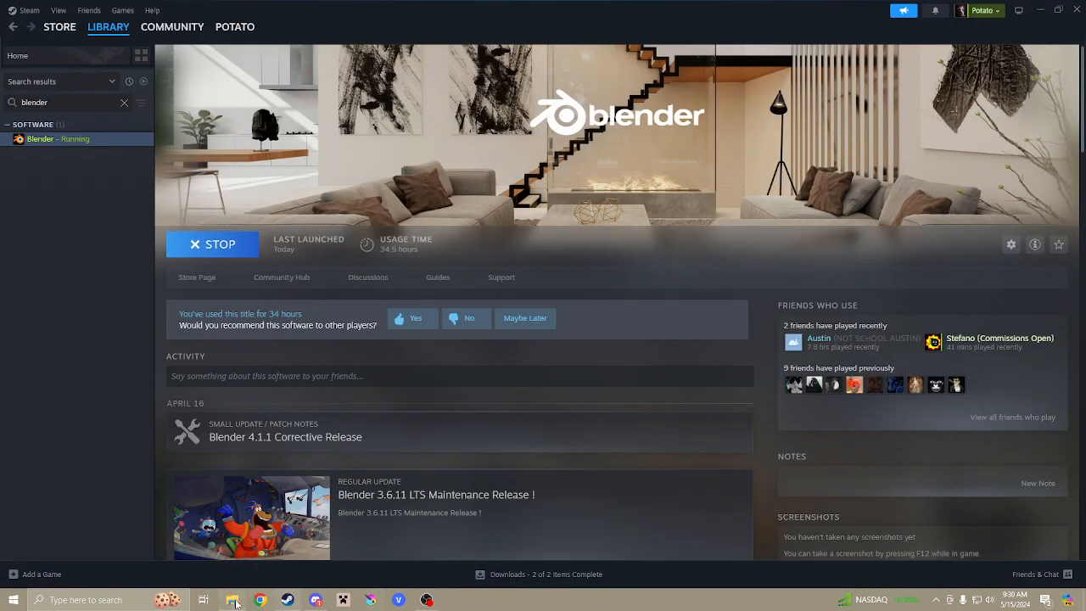
Switch to File Explorer and go into Converted materials, models, starwarsbattlefrontii, vehicles in the Clone tank folder.
{"action": "left_click", "coordinate": [231, 600]}
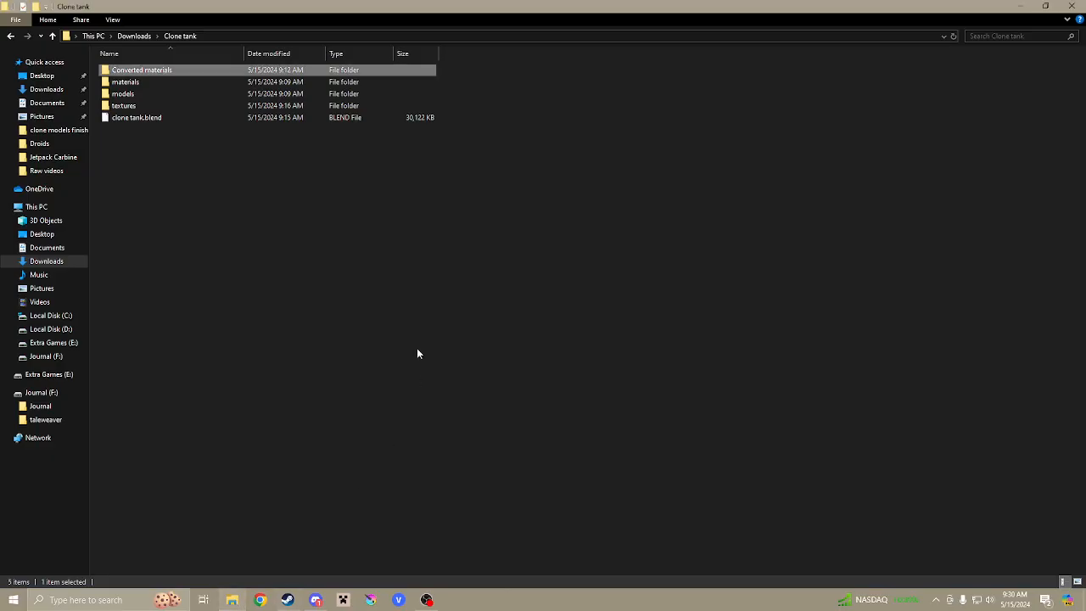
{"action": "double_click", "coordinate": [162, 70]}
{"action": "double_click", "coordinate": [202, 70]}
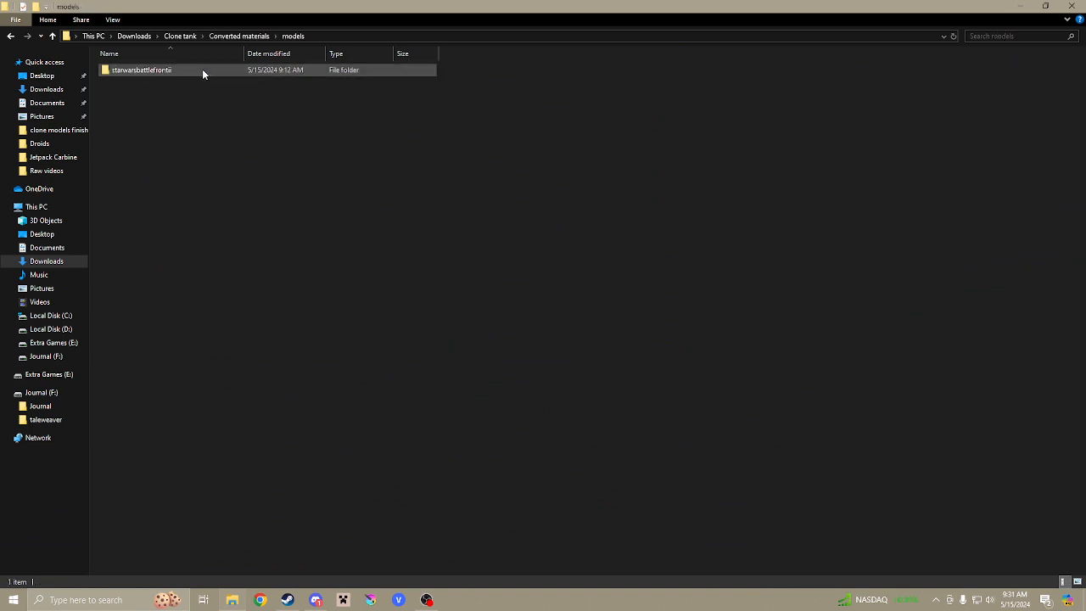
{"action": "double_click", "coordinate": [176, 70]}
{"action": "double_click", "coordinate": [176, 71]}
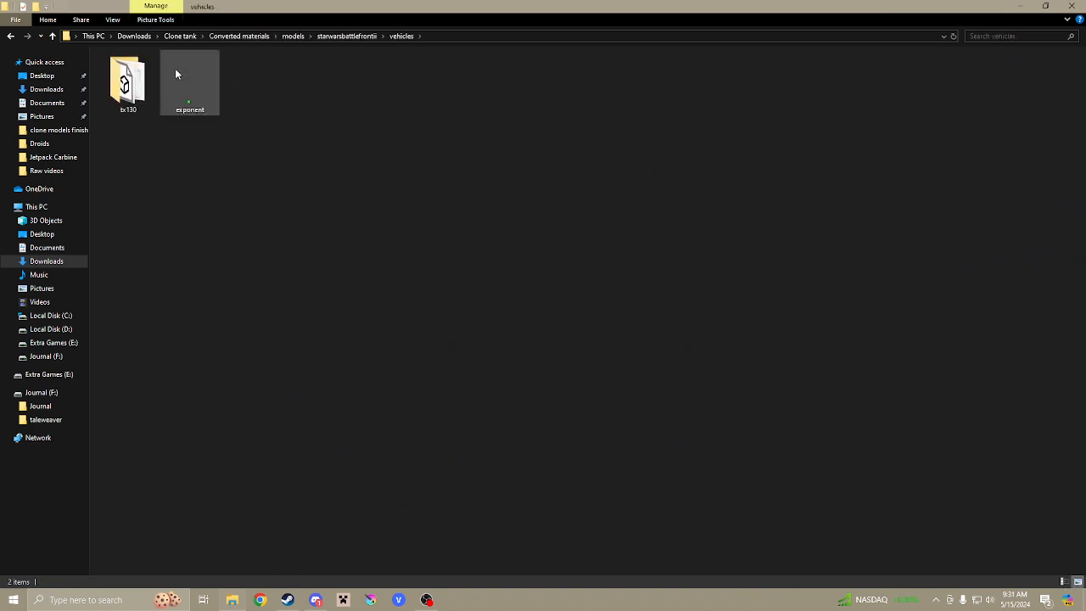
In the tx130 folder, rename the Atlas_00001 image as Tank atlas.
{"action": "double_click", "coordinate": [127, 80]}
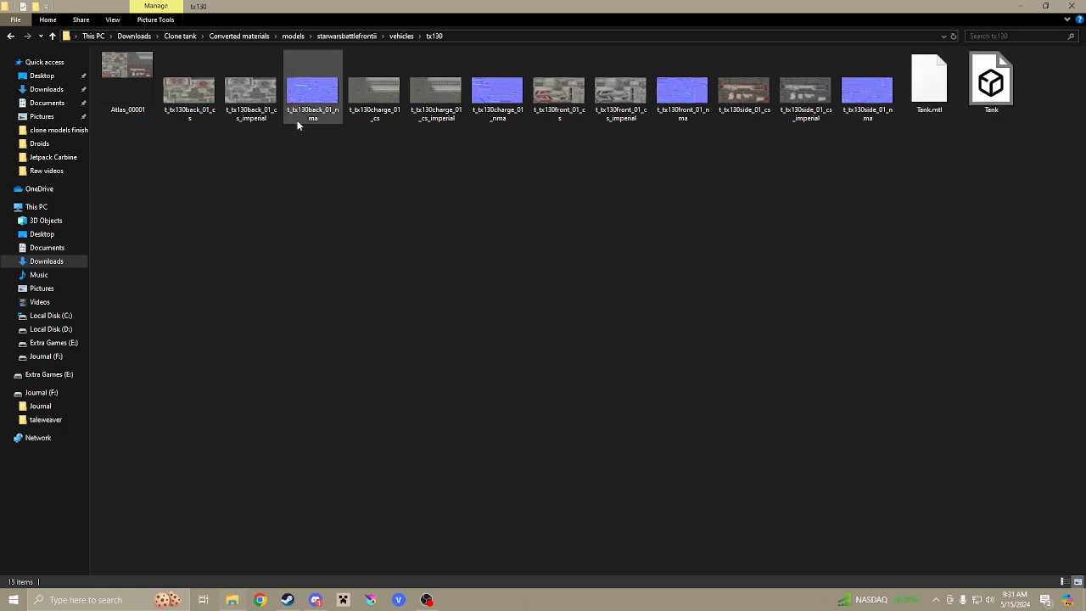
{"action": "right_click", "coordinate": [142, 107]}
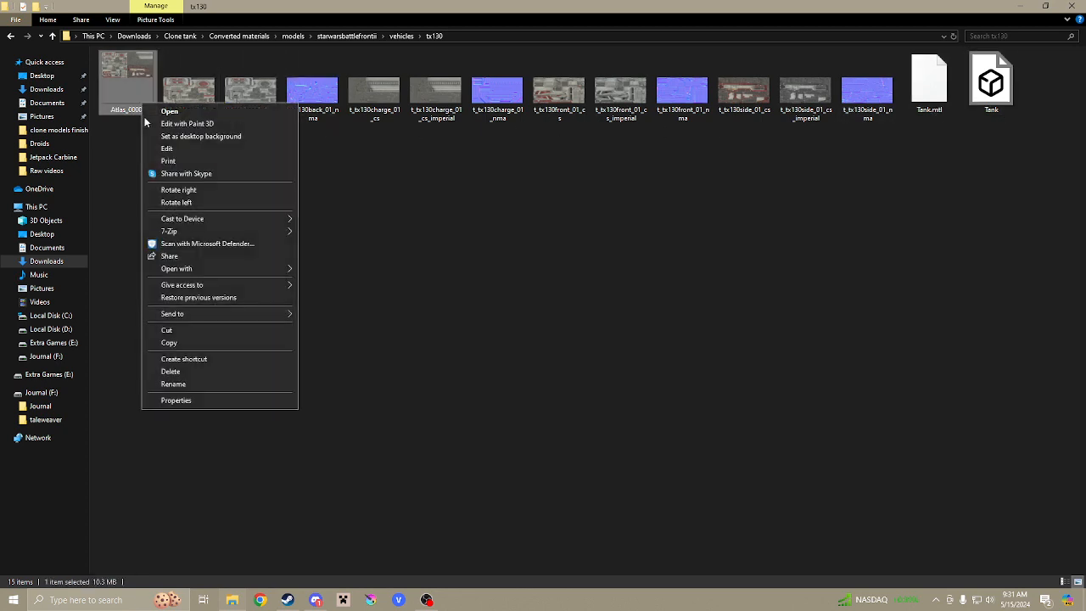
{"action": "left_click", "coordinate": [189, 383]}
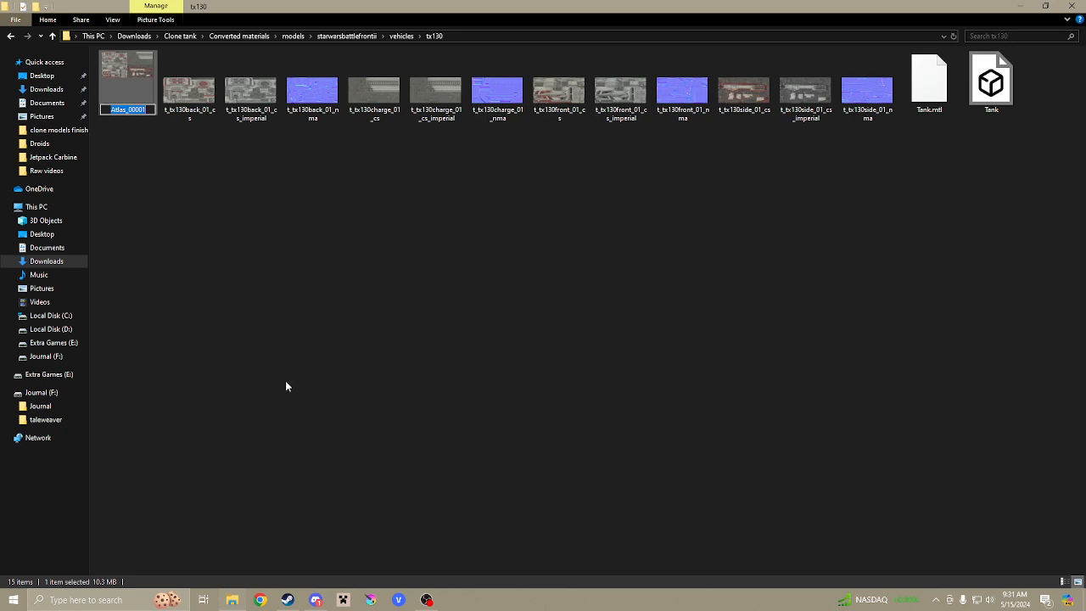
{"action": "type", "text": "Tank a"}
{"action": "type", "text": "lsas"}
{"action": "key", "text": "BackSpace"}
{"action": "key", "text": "BackSpace"}
{"action": "key", "text": "BackSpace"}
{"action": "type", "text": "as"}
{"action": "key", "text": "Return"}
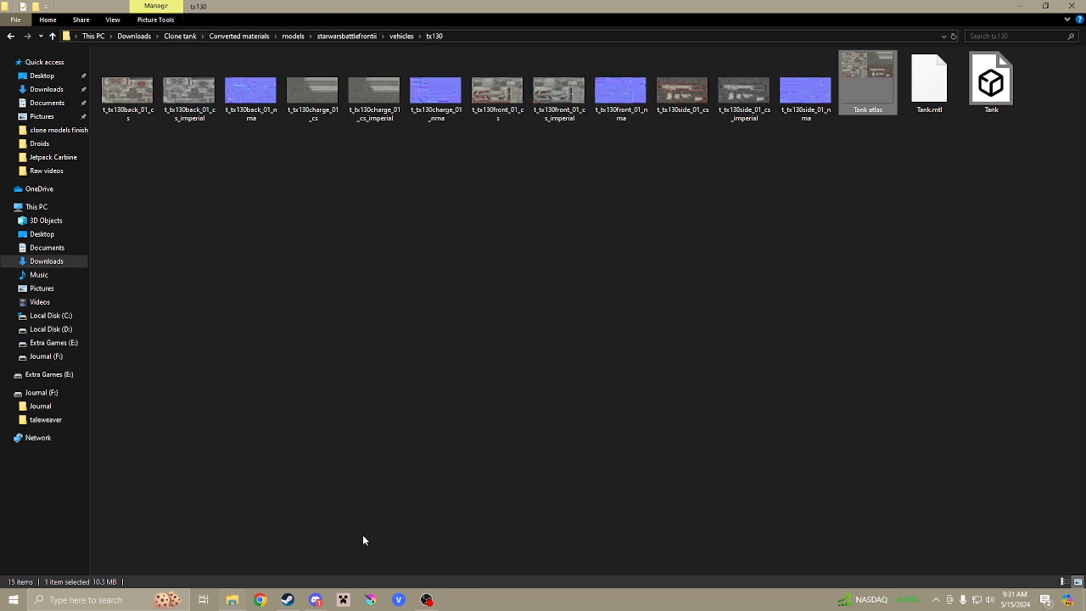
Switch to Unity Hub and open the taleweaver project.
{"action": "left_click", "coordinate": [153, 599]}
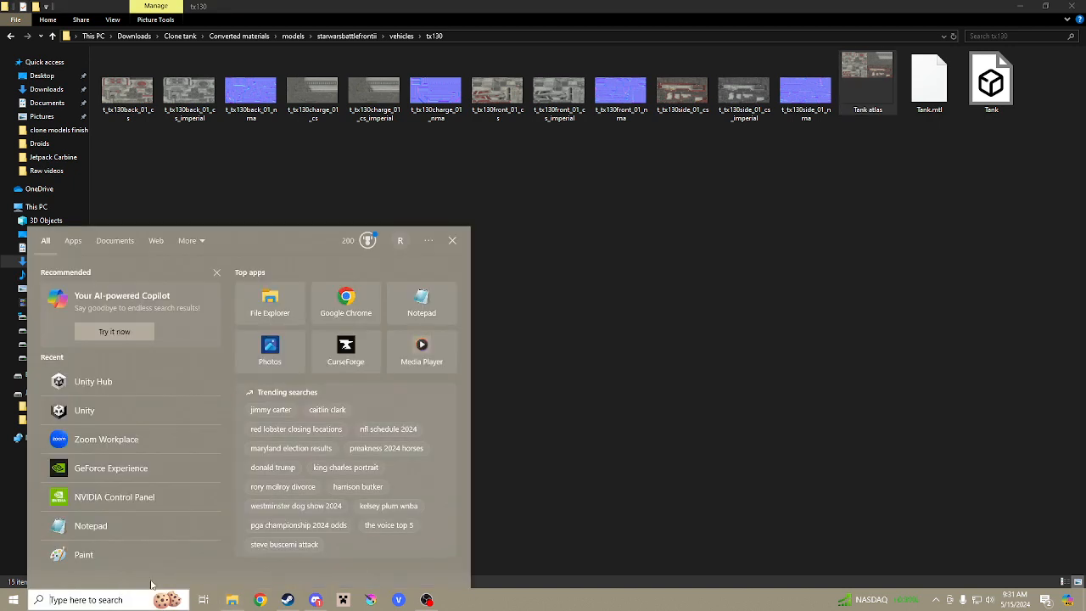
{"action": "left_click", "coordinate": [123, 386]}
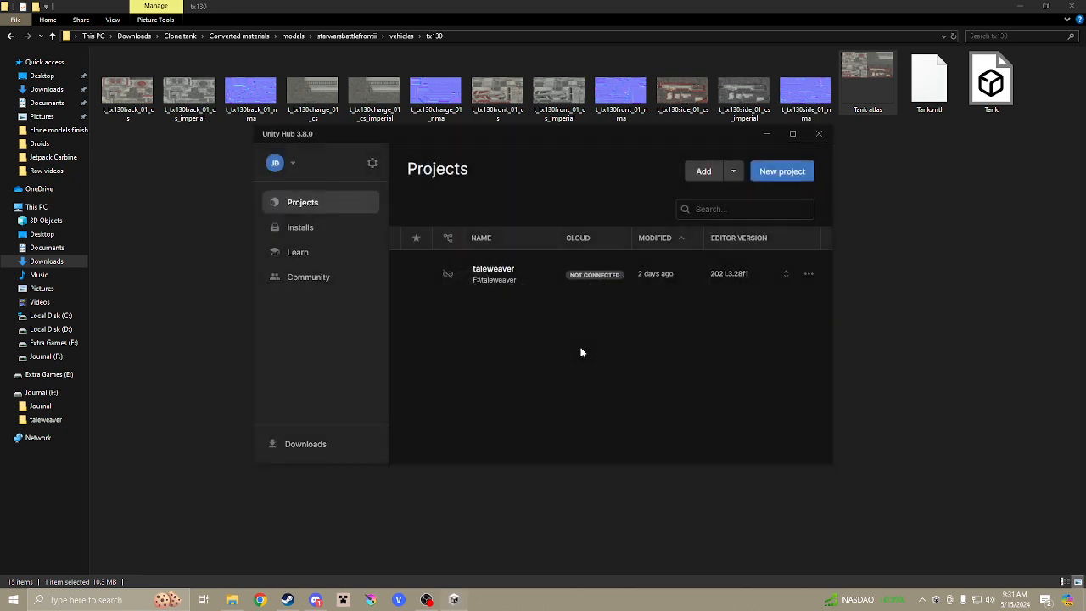
{"action": "left_click", "coordinate": [719, 172]}
{"action": "left_click", "coordinate": [530, 311]}
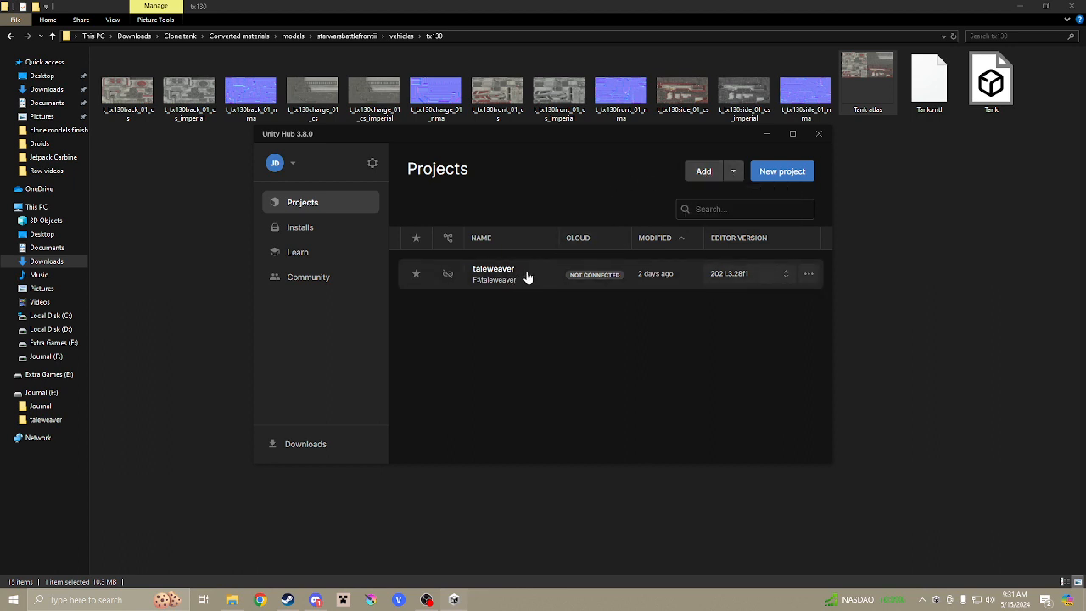
{"action": "left_click", "coordinate": [527, 277]}
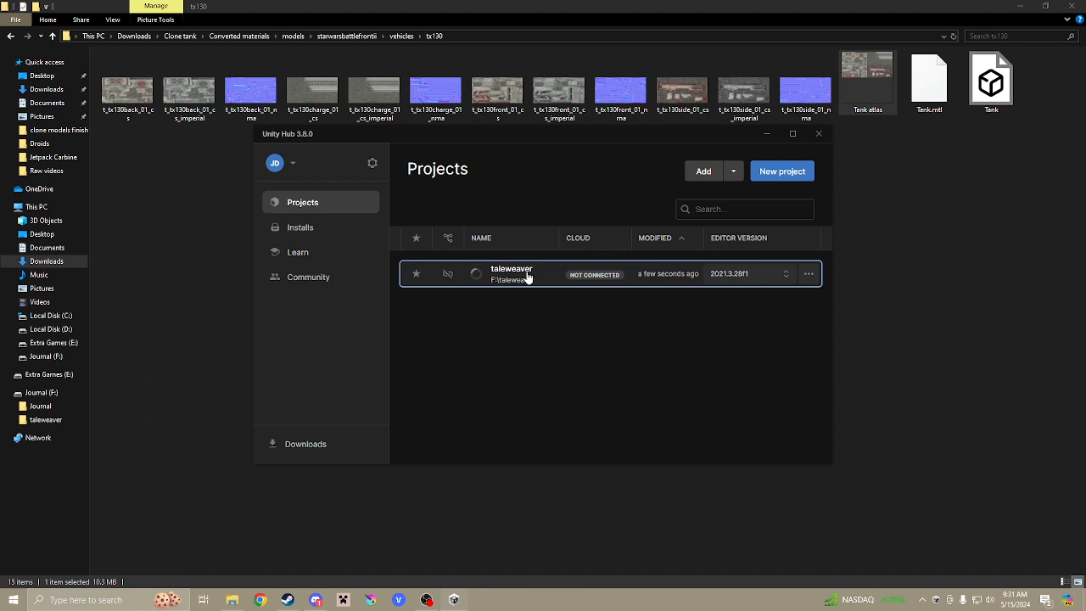
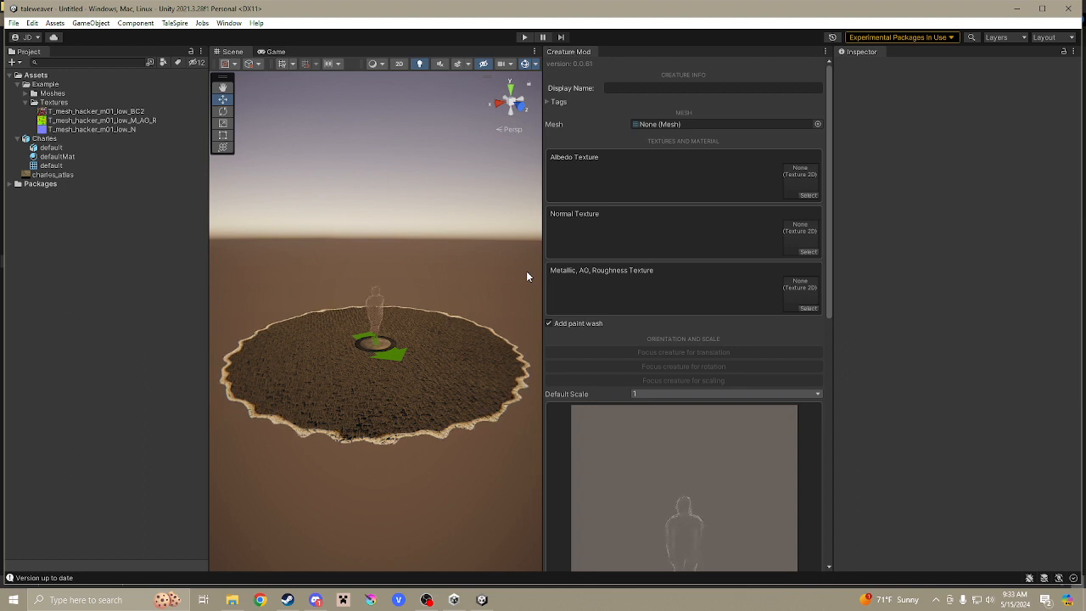
Delete the Charles model and the charles_atlas texture from the project's assets.
{"action": "right_click", "coordinate": [60, 138]}
{"action": "left_click", "coordinate": [94, 184]}
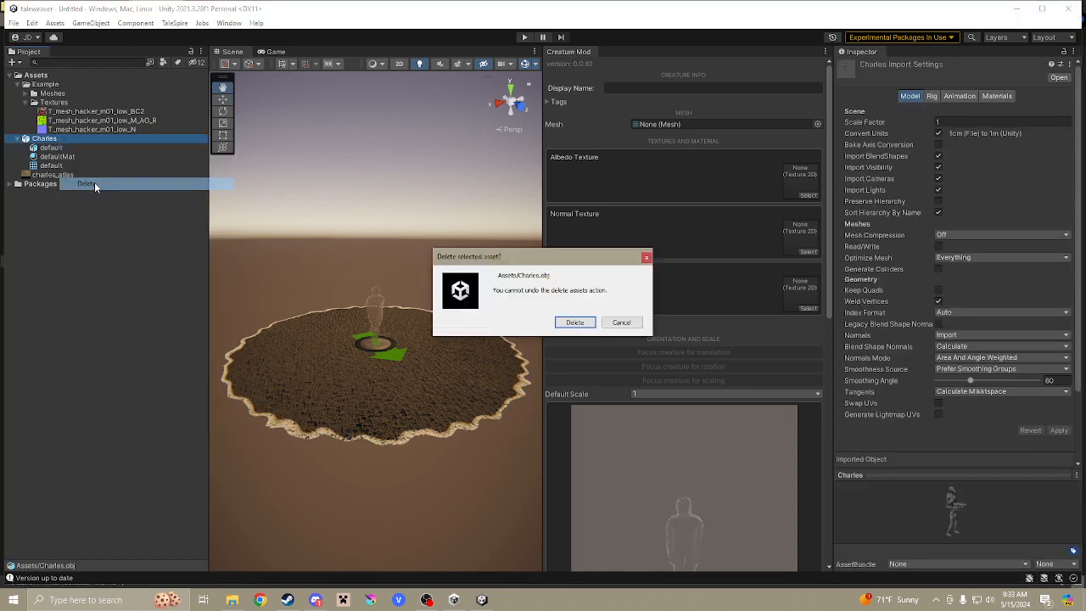
{"action": "left_click", "coordinate": [580, 322]}
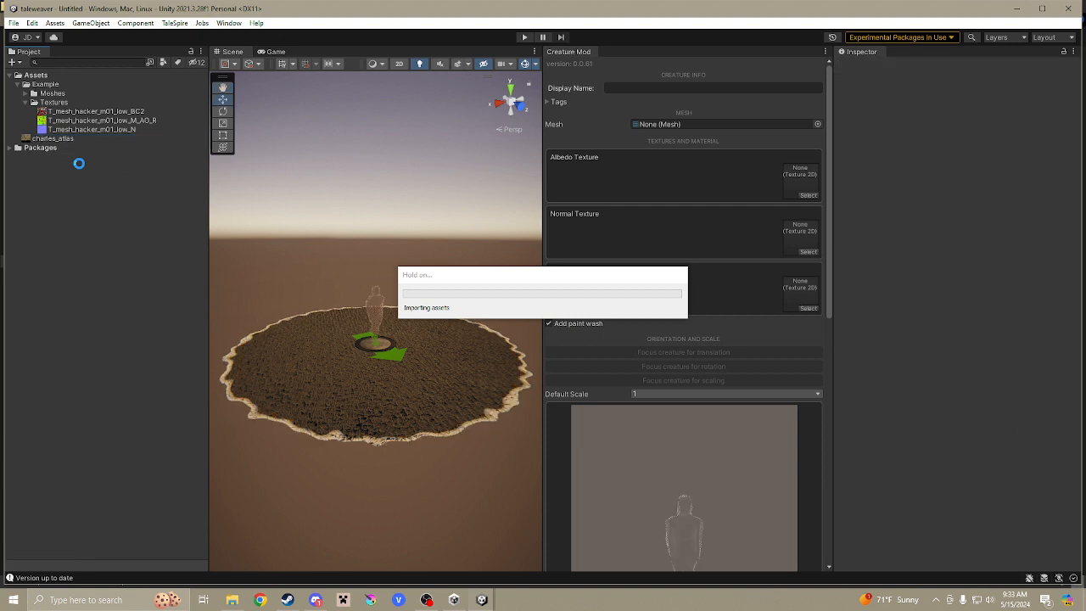
{"action": "left_click", "coordinate": [71, 139]}
{"action": "right_click", "coordinate": [71, 144]}
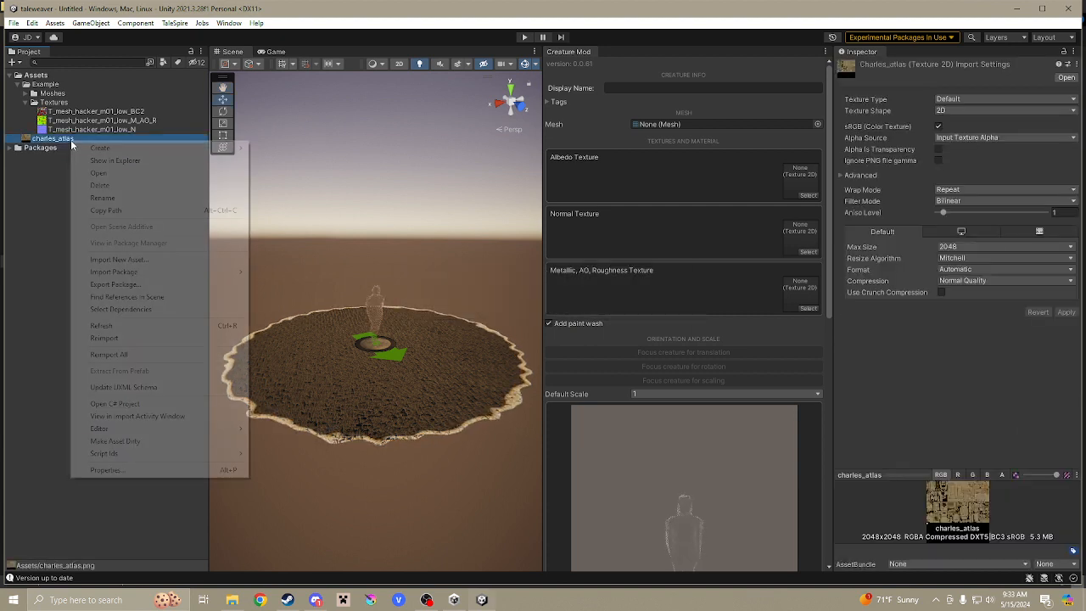
{"action": "left_click", "coordinate": [100, 185]}
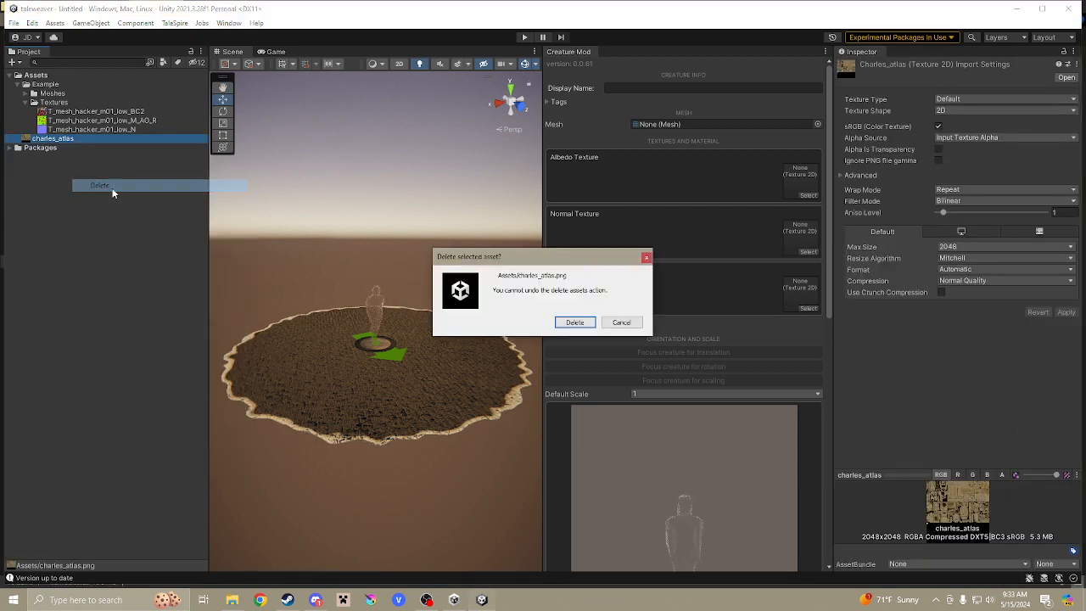
{"action": "left_click", "coordinate": [575, 326]}
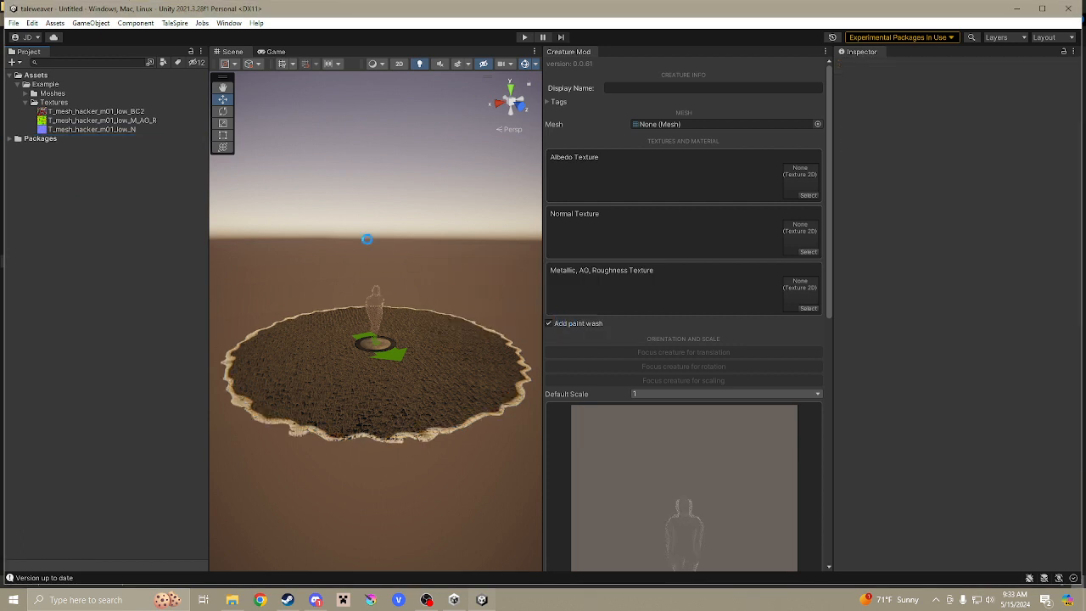
Start importing a new asset and browse to Downloads > Clone tank > Converted materials > models > starwarsbattlefrontii > vehicles > tx130.
{"action": "left_click", "coordinate": [53, 24]}
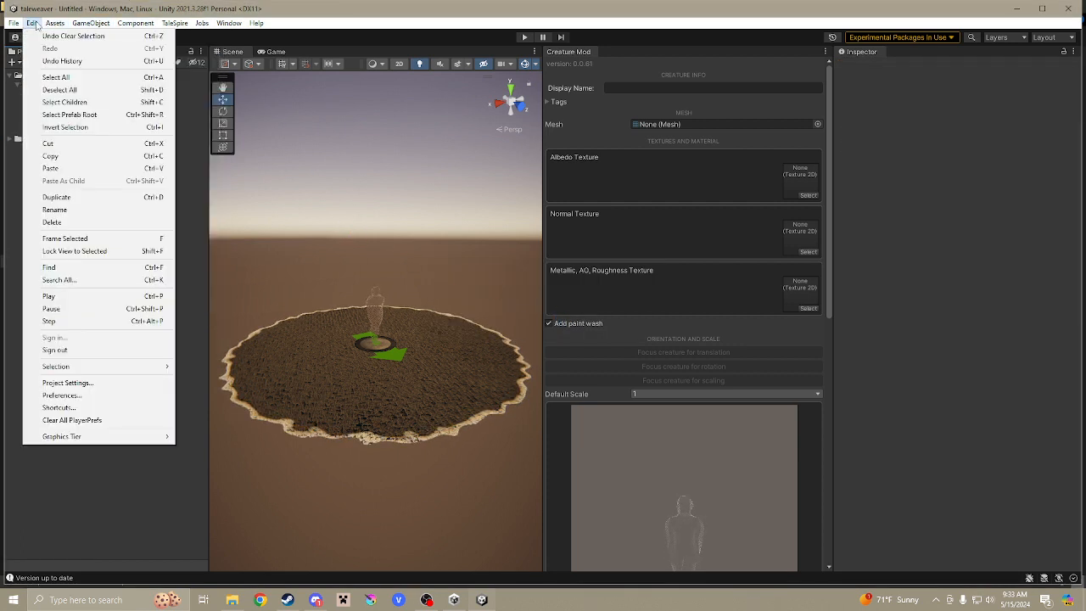
{"action": "mouse_move", "coordinate": [347, 11]}
{"action": "left_mouse_down"}
{"action": "mouse_move", "coordinate": [342, 19]}
{"action": "mouse_move", "coordinate": [328, 7]}
{"action": "left_mouse_up"}
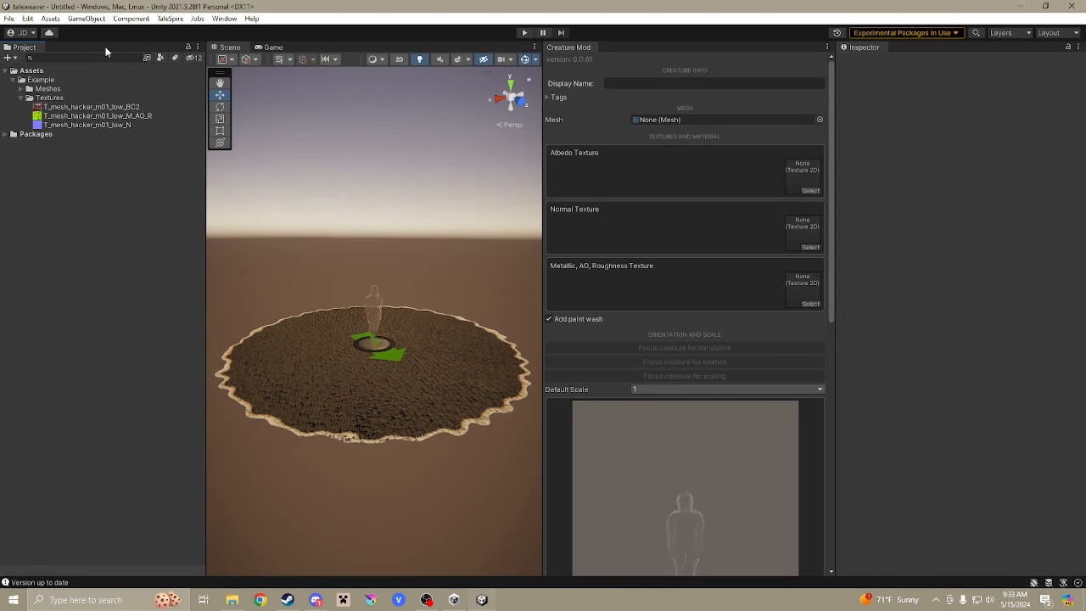
{"action": "left_click", "coordinate": [51, 18]}
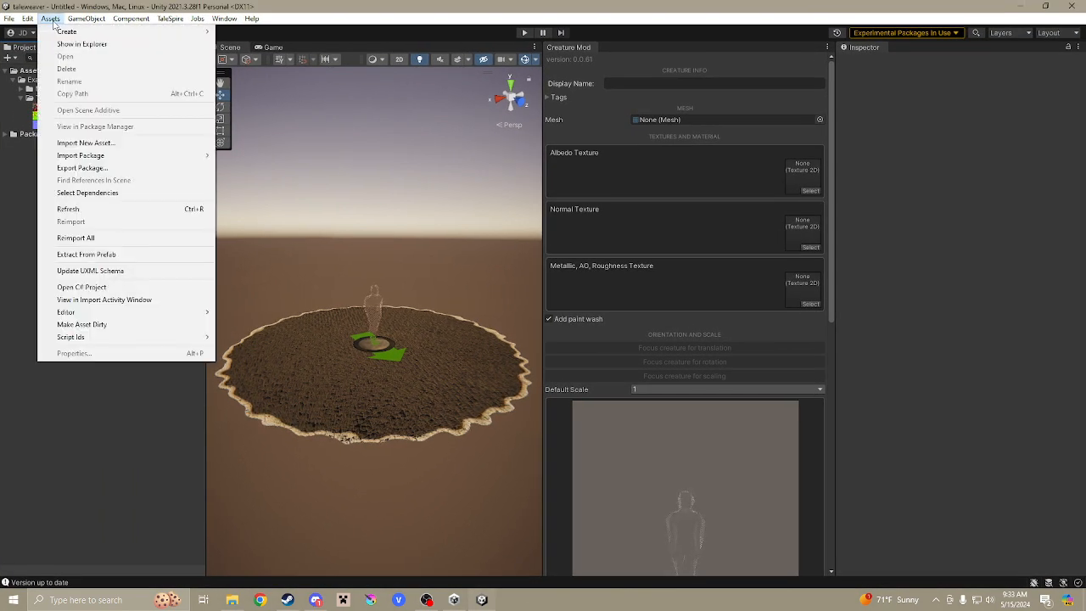
{"action": "left_click", "coordinate": [85, 143]}
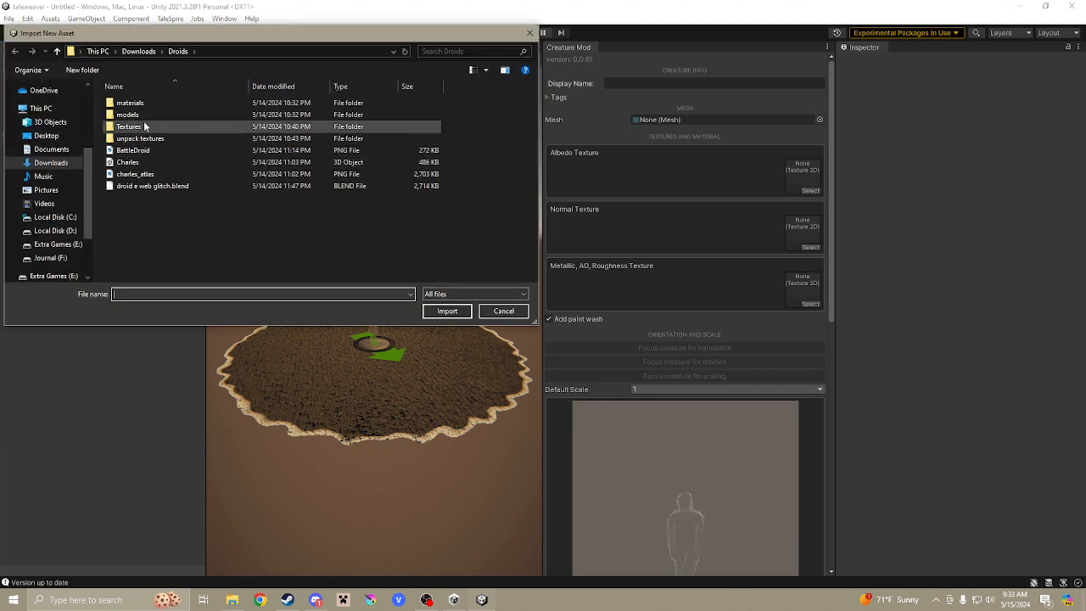
{"action": "left_click", "coordinate": [138, 51]}
{"action": "scroll", "coordinate": [183, 144], "scroll_direction": "up", "scroll_amount": 2}
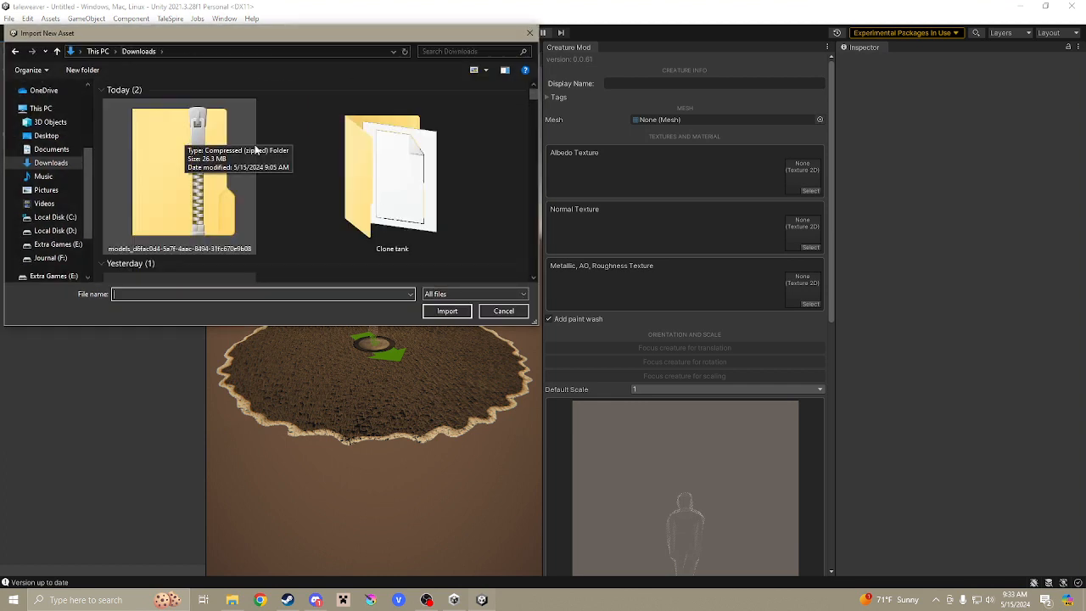
{"action": "double_click", "coordinate": [332, 153]}
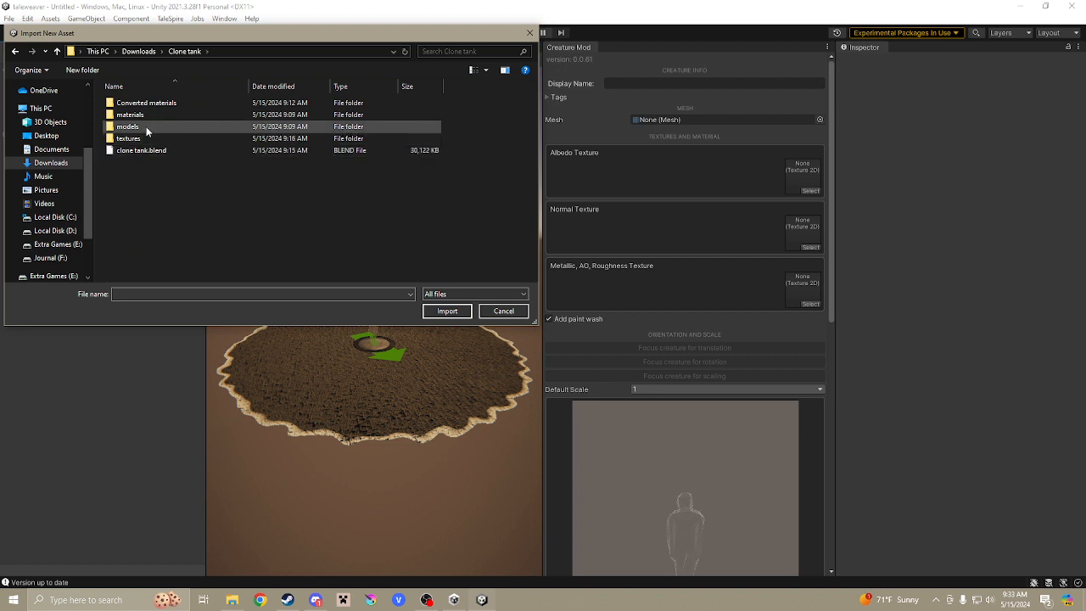
{"action": "double_click", "coordinate": [147, 103]}
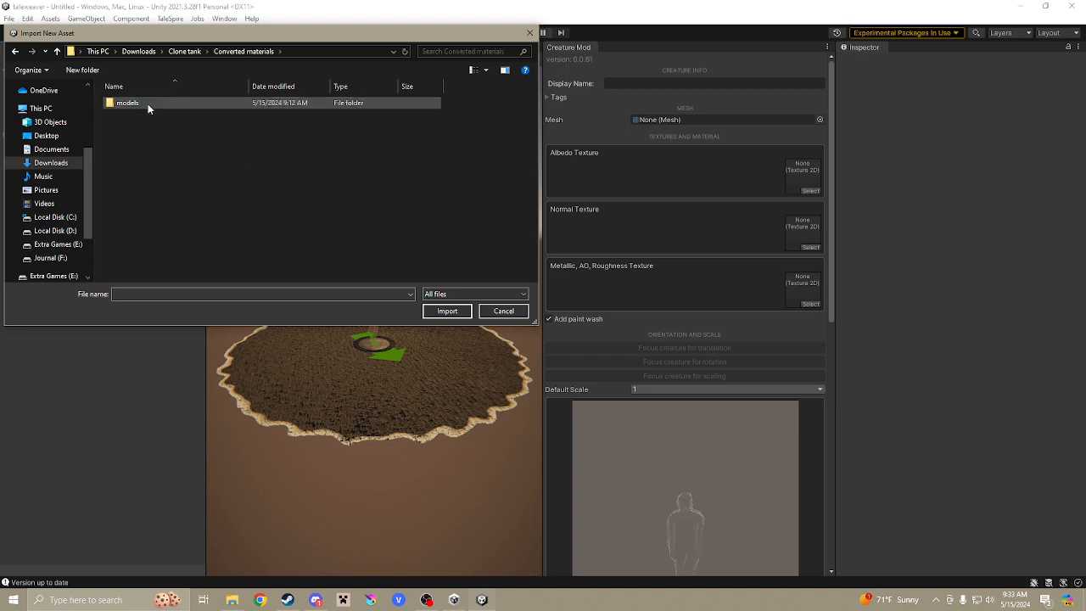
{"action": "double_click", "coordinate": [148, 103]}
{"action": "double_click", "coordinate": [148, 103]}
{"action": "double_click", "coordinate": [147, 104]}
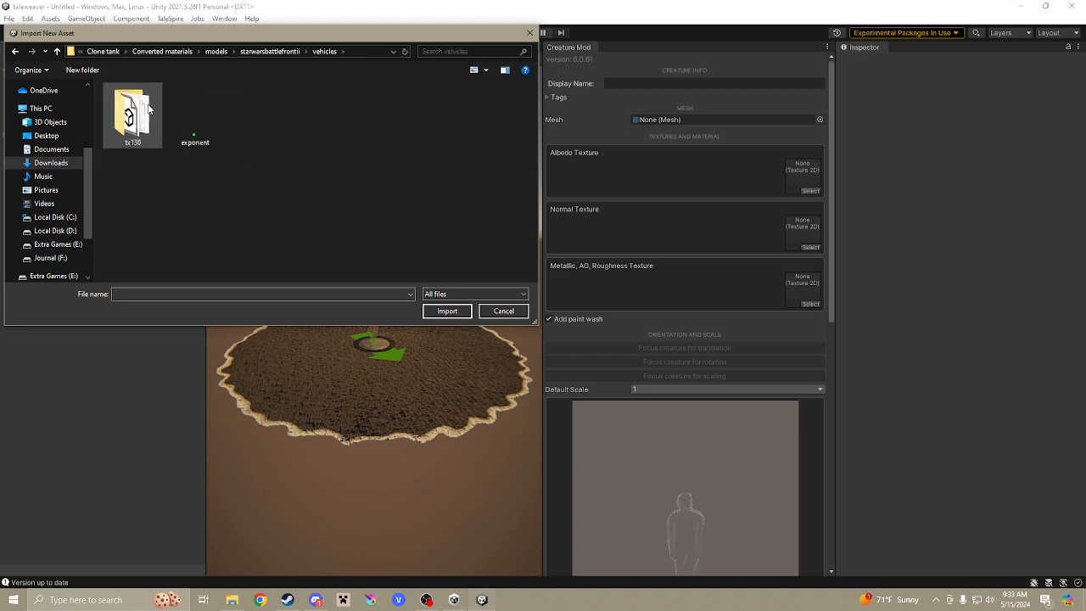
{"action": "double_click", "coordinate": [144, 117]}
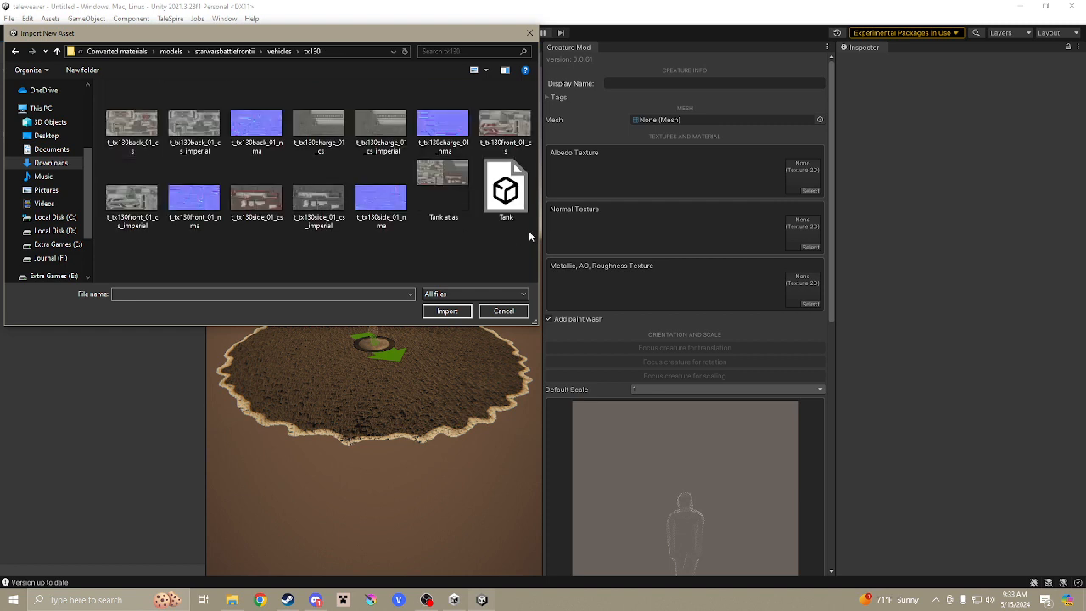
Import the Tank model together with the Tank atlas image into the project.
{"action": "left_click", "coordinate": [492, 194]}
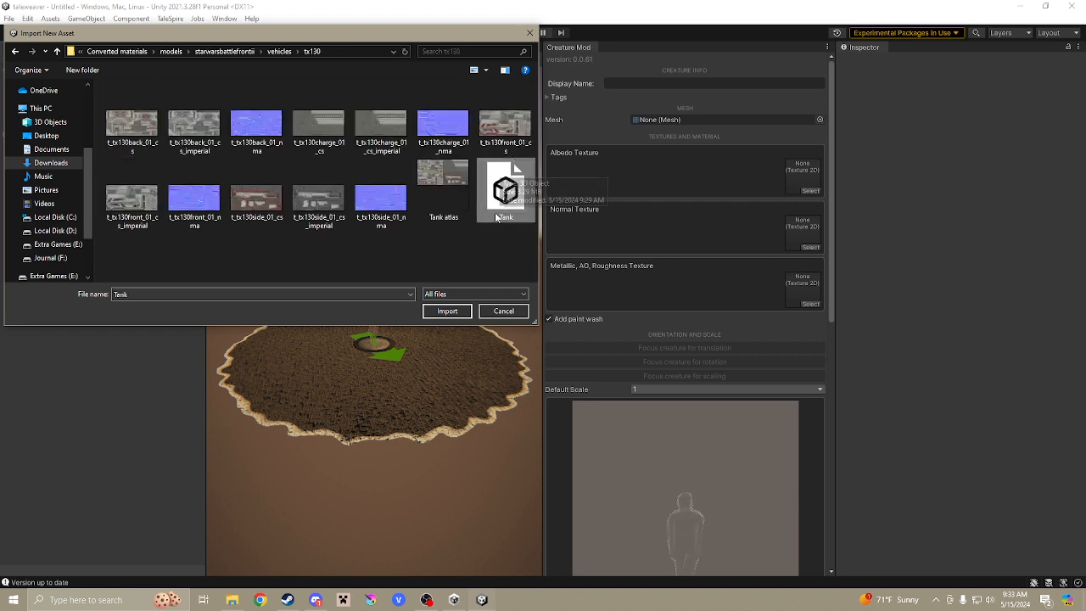
{"action": "left_click", "coordinate": [460, 189], "text": "ctrl"}
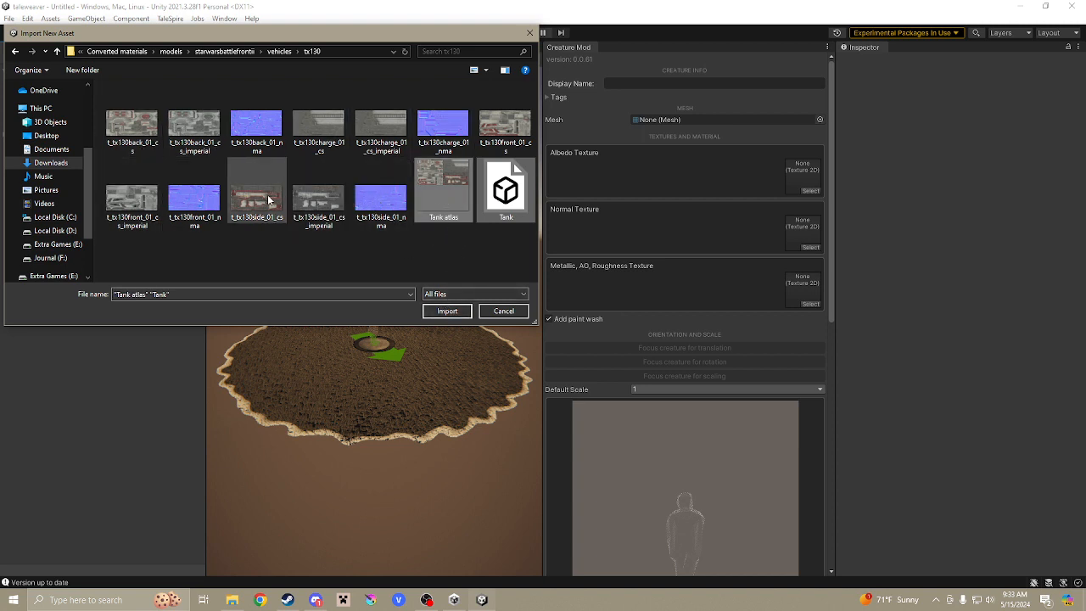
{"action": "left_click", "coordinate": [447, 311]}
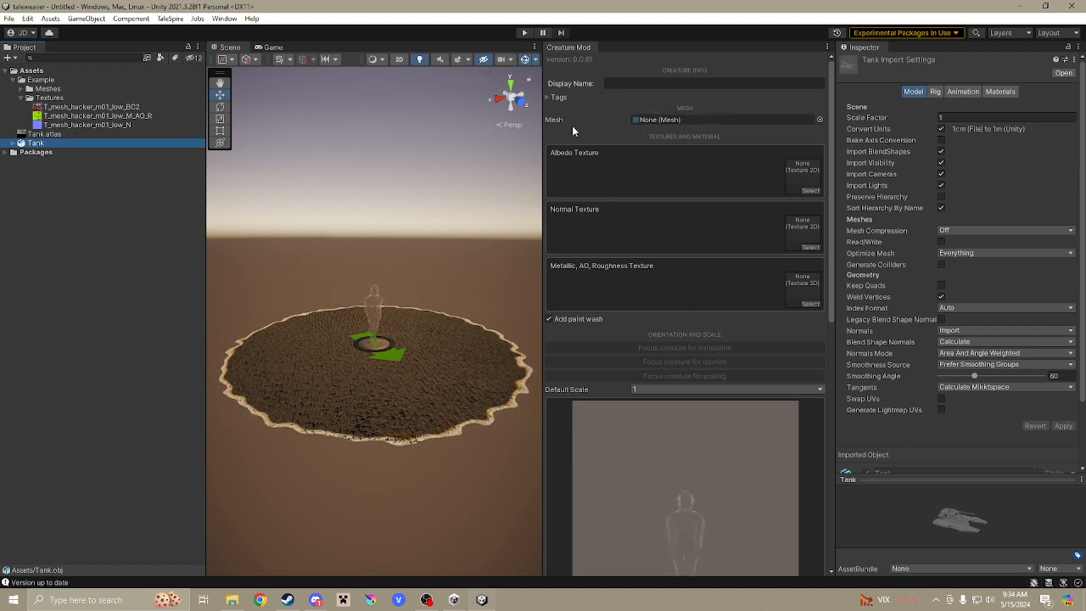
Assign the imported tank's default mesh as the creature mesh and inspect the model in the scene.
{"action": "left_click", "coordinate": [819, 119]}
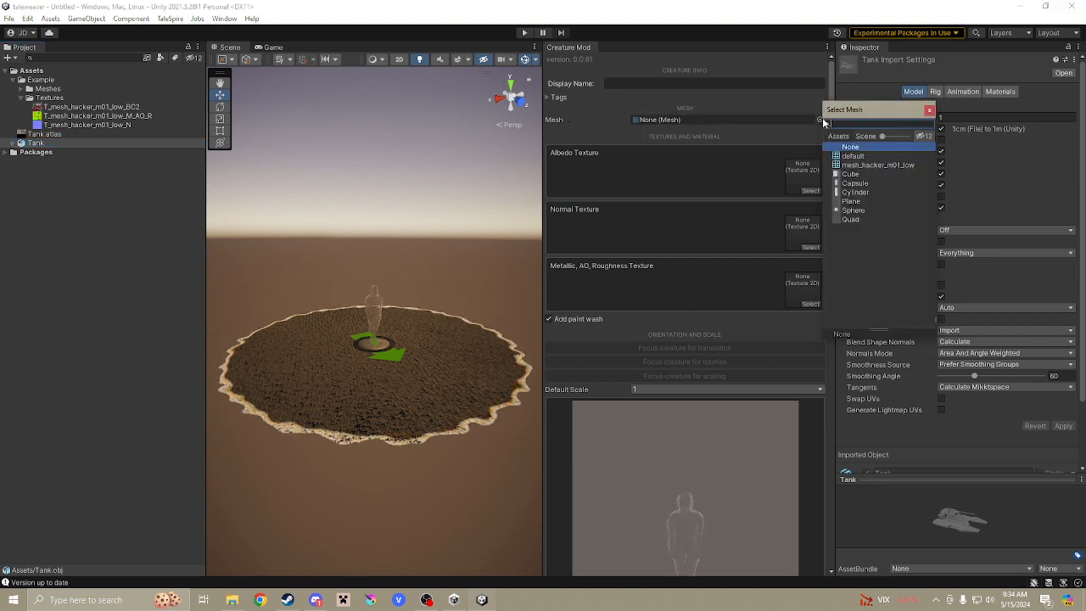
{"action": "left_click", "coordinate": [852, 156]}
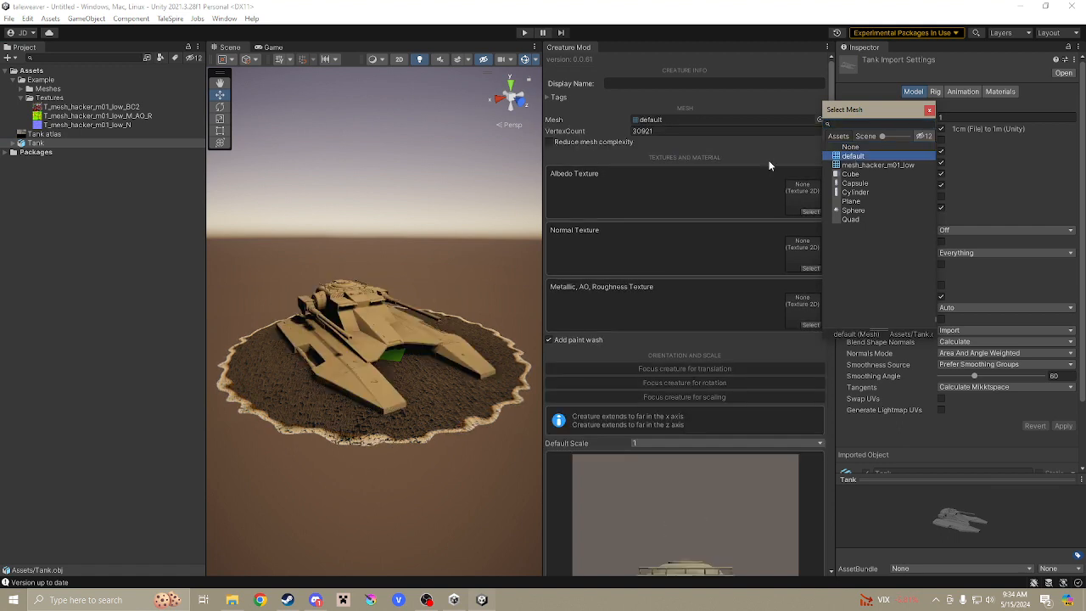
{"action": "left_click", "coordinate": [459, 181]}
{"action": "middle_click_drag", "start_coordinate": [460, 256], "coordinate": [417, 258]}
{"action": "left_click_drag", "start_coordinate": [417, 258], "coordinate": [482, 259], "text": "alt"}
{"action": "left_click_drag", "start_coordinate": [487, 257], "coordinate": [387, 253], "text": "alt"}
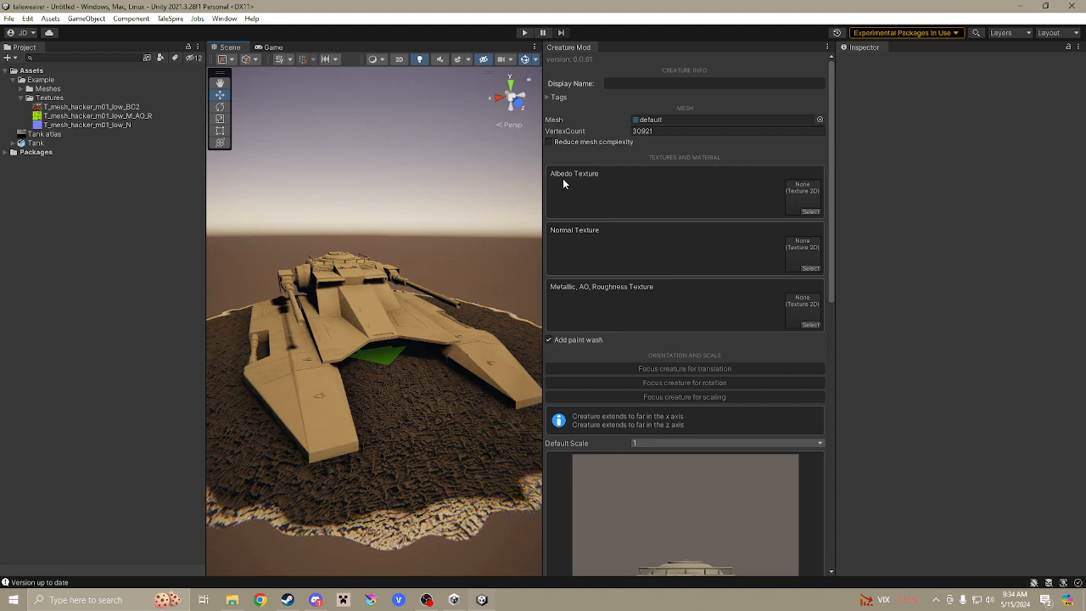
Assign Tank atlas as the creature's albedo texture and inspect the textured tank in the scene.
{"action": "left_click", "coordinate": [810, 212]}
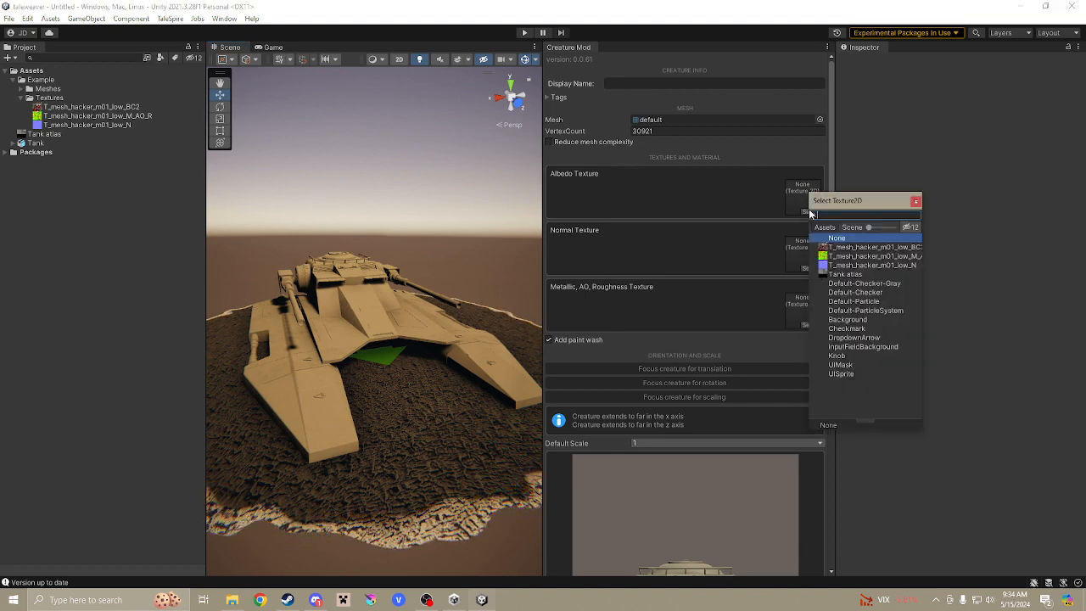
{"action": "left_click", "coordinate": [855, 275]}
{"action": "left_click", "coordinate": [437, 251]}
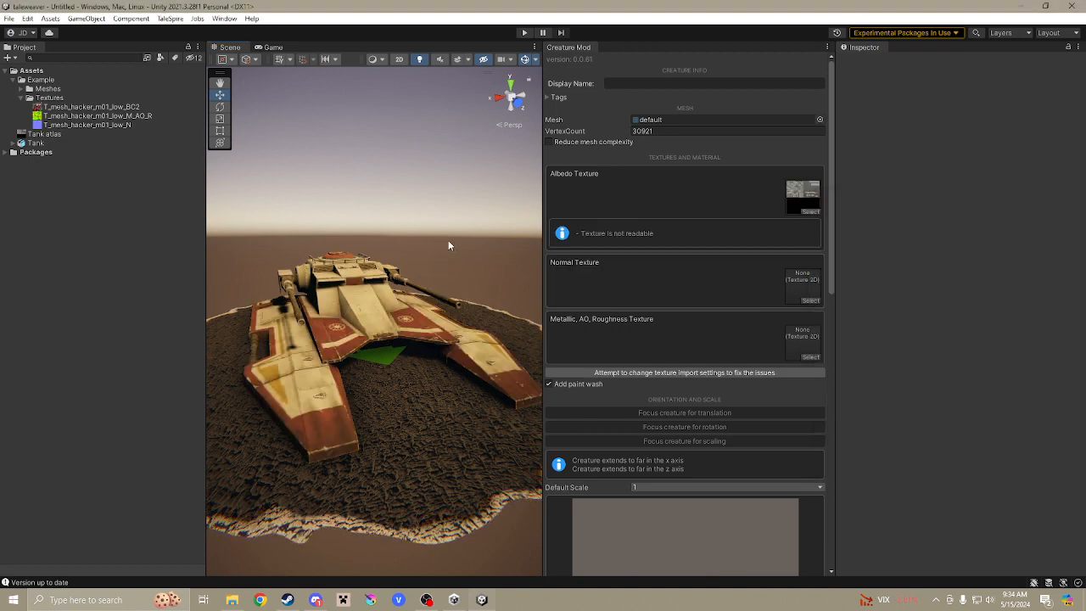
{"action": "right_click_drag", "start_coordinate": [448, 244], "coordinate": [374, 269]}
{"action": "left_click_drag", "start_coordinate": [543, 212], "coordinate": [447, 218]}
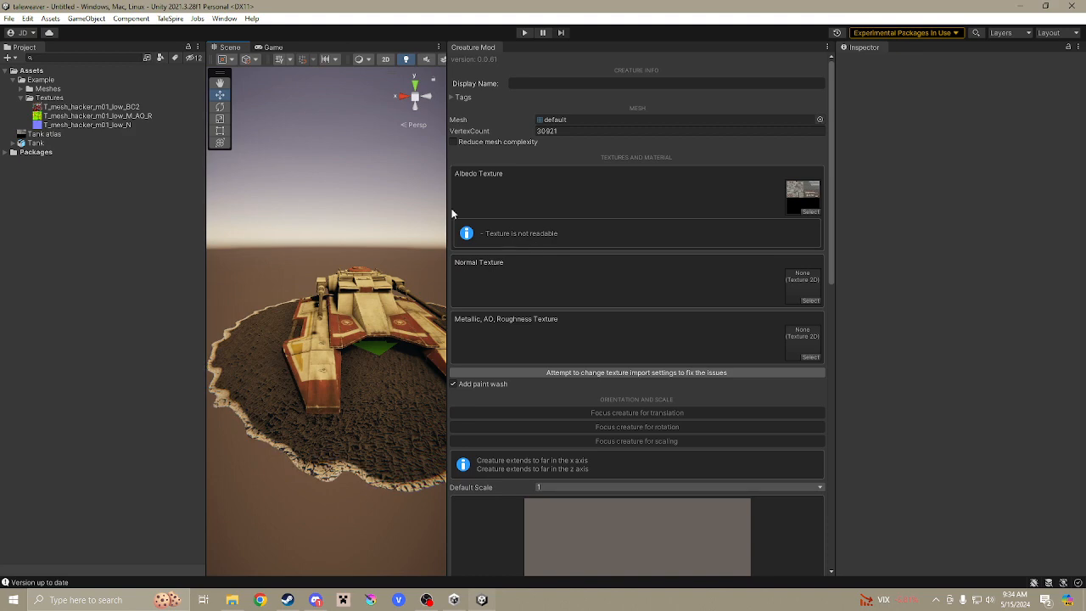
{"action": "left_click_drag", "start_coordinate": [448, 206], "coordinate": [539, 213]}
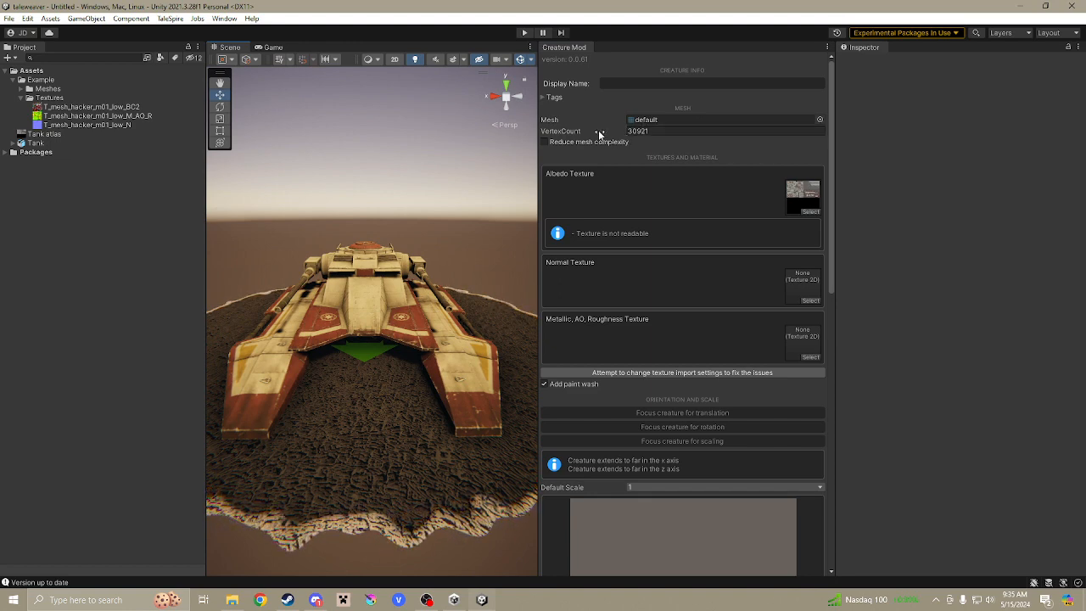
Enable mesh complexity reduction for the tank and lower the quality to 0.029.
{"action": "left_click", "coordinate": [545, 143]}
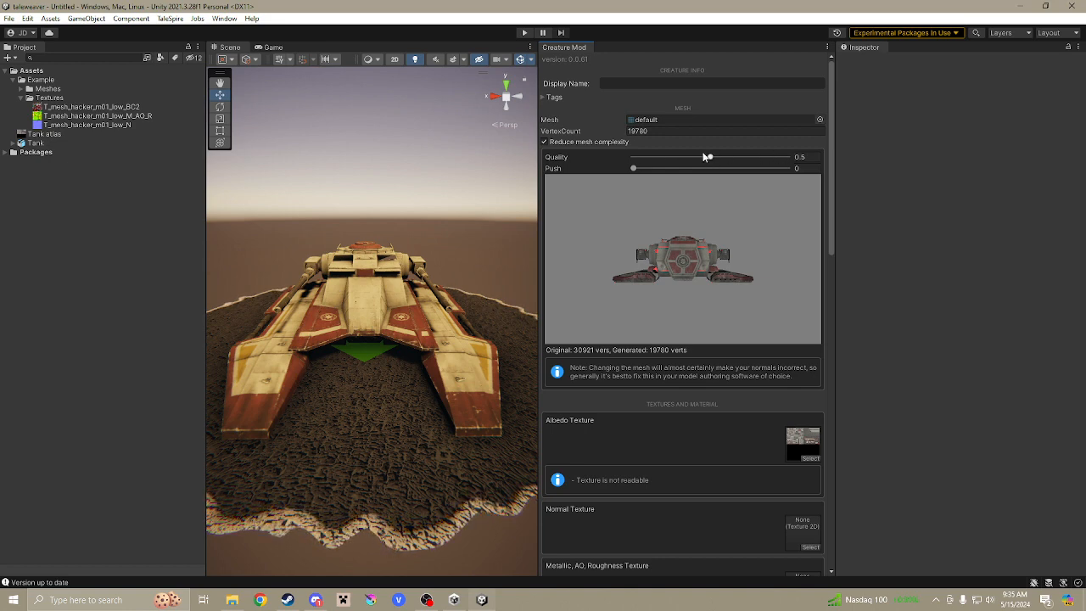
{"action": "left_click_drag", "start_coordinate": [710, 160], "coordinate": [625, 159]}
{"action": "left_click_drag", "start_coordinate": [703, 159], "coordinate": [638, 152]}
{"action": "middle_click_drag", "start_coordinate": [379, 227], "coordinate": [409, 236]}
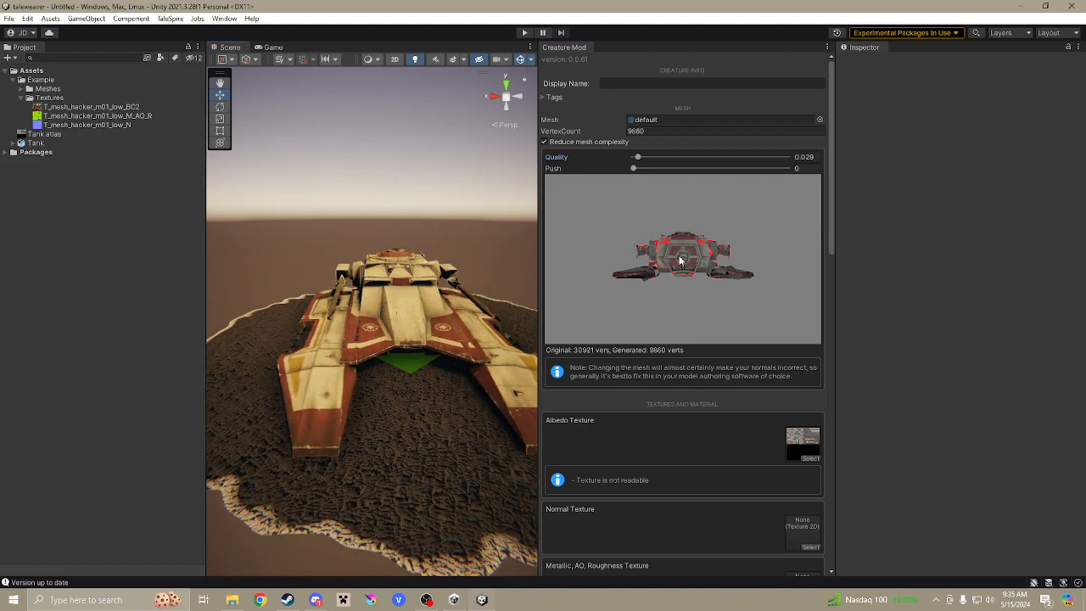
Inspect the reduced tank in the scene and turn off mesh complexity reduction.
{"action": "right_click_drag", "start_coordinate": [452, 204], "coordinate": [402, 204]}
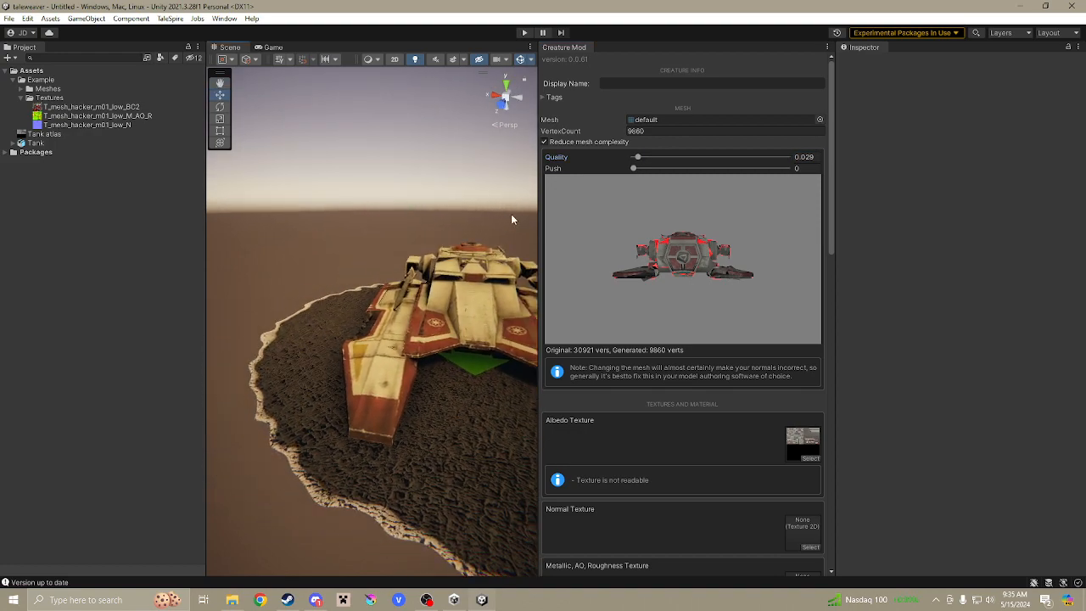
{"action": "middle_click_drag", "start_coordinate": [510, 218], "coordinate": [358, 242]}
{"action": "right_click_drag", "start_coordinate": [358, 242], "coordinate": [289, 259]}
{"action": "middle_click_drag", "start_coordinate": [415, 246], "coordinate": [484, 231]}
{"action": "right_click_drag", "start_coordinate": [414, 242], "coordinate": [444, 233]}
{"action": "middle_click_drag", "start_coordinate": [382, 234], "coordinate": [374, 266]}
{"action": "left_click", "coordinate": [545, 141]}
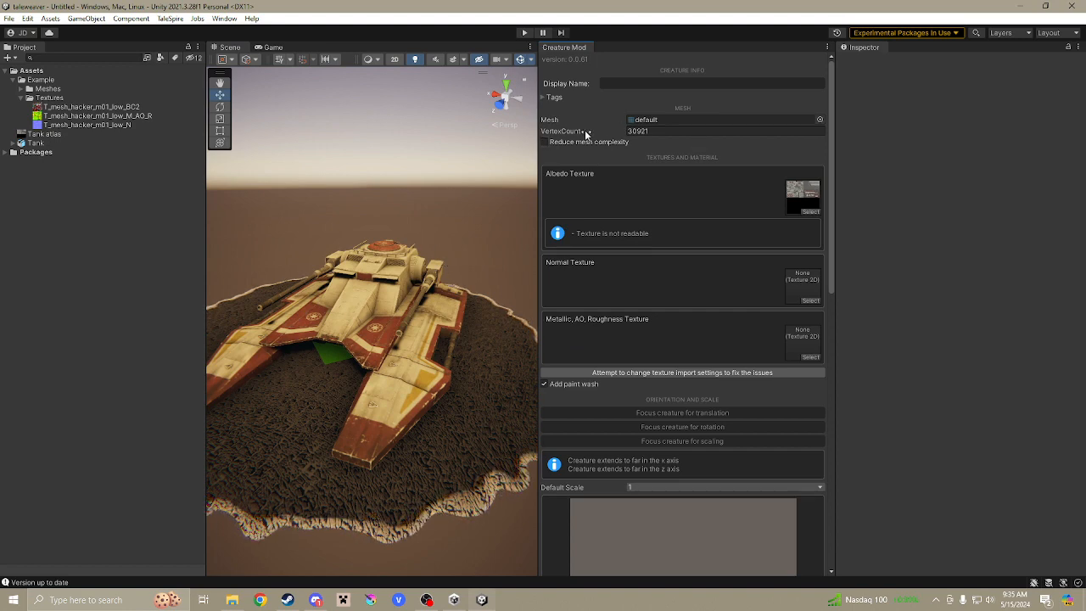
Set the creature's display name to Tank and apply the automatic texture import settings fix.
{"action": "left_click", "coordinate": [617, 84]}
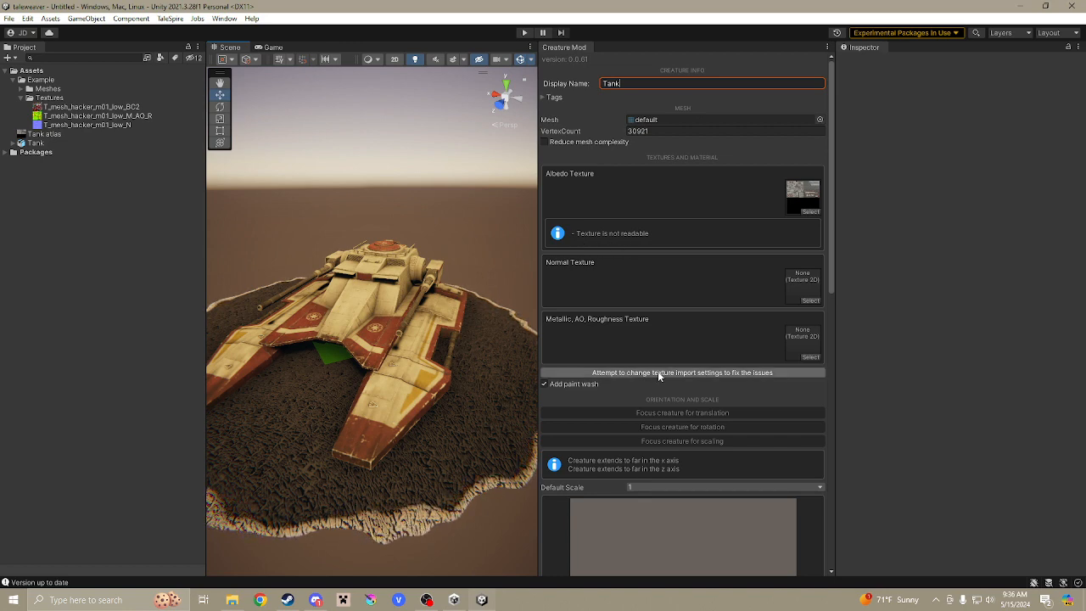
{"action": "left_click", "coordinate": [709, 372]}
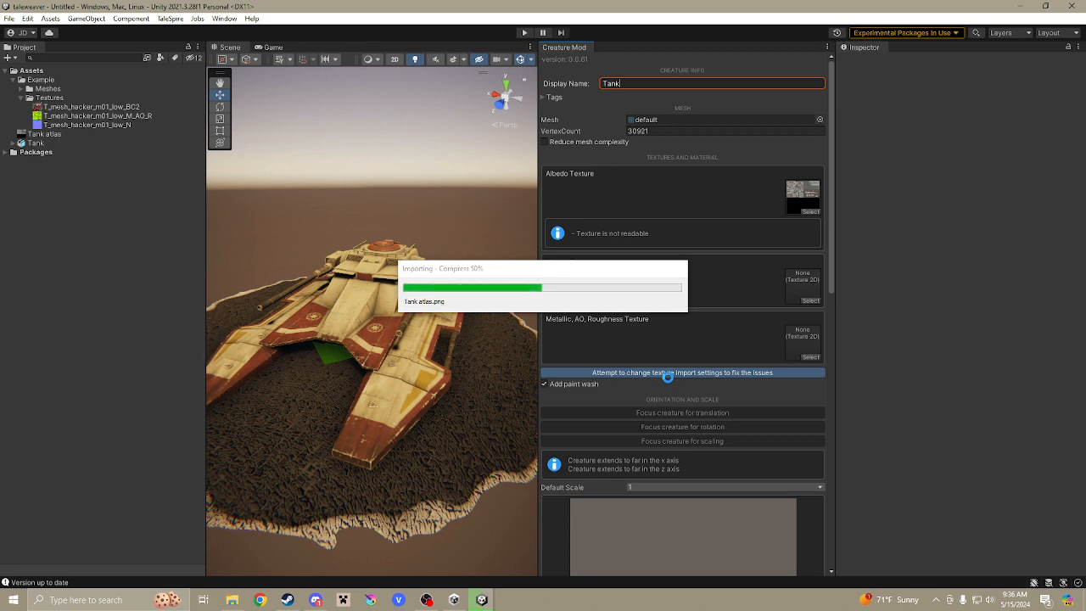
{"action": "middle_click_drag", "start_coordinate": [453, 208], "coordinate": [484, 189]}
{"action": "right_click_drag", "start_coordinate": [484, 189], "coordinate": [466, 192]}
{"action": "middle_click_drag", "start_coordinate": [466, 191], "coordinate": [440, 184]}
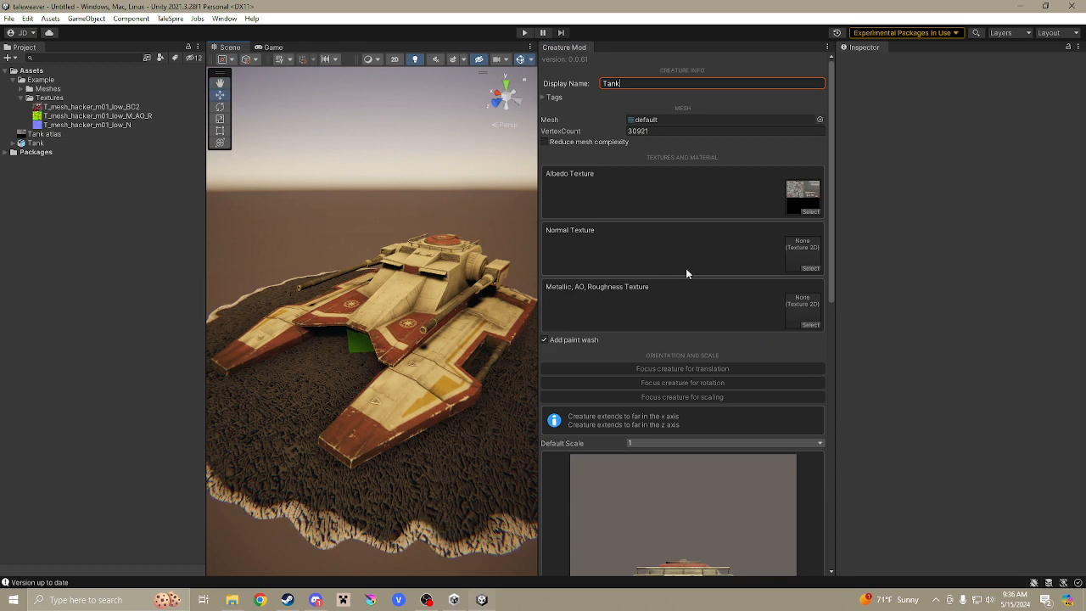
Show the reference creatures for scale and shift them so they stand beside the tank in the preview.
{"action": "scroll", "coordinate": [687, 273], "scroll_direction": "down", "scroll_amount": 5}
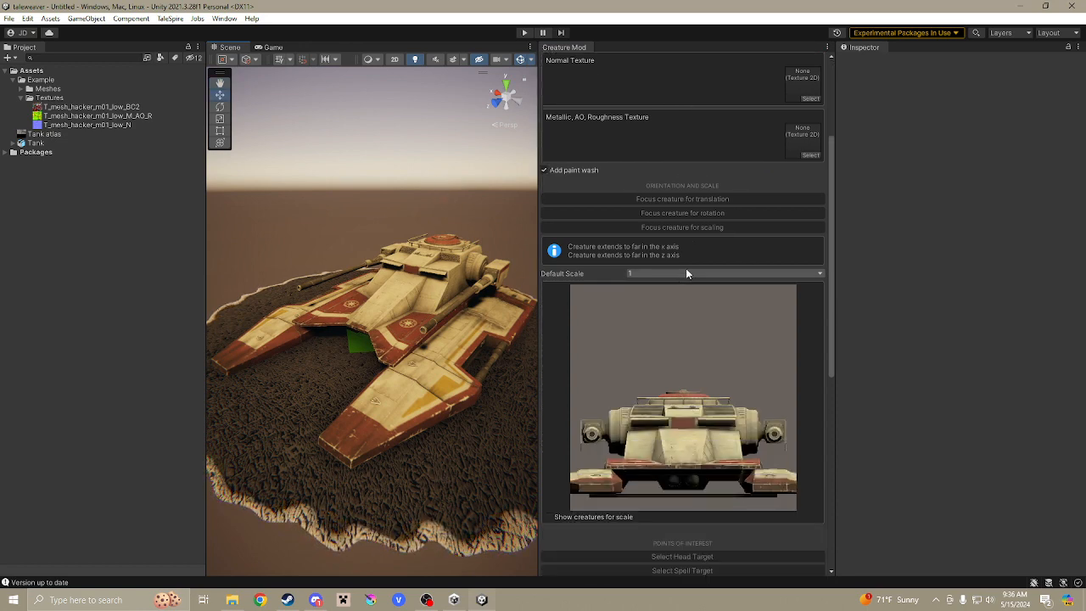
{"action": "scroll", "coordinate": [687, 273], "scroll_direction": "down", "scroll_amount": 1}
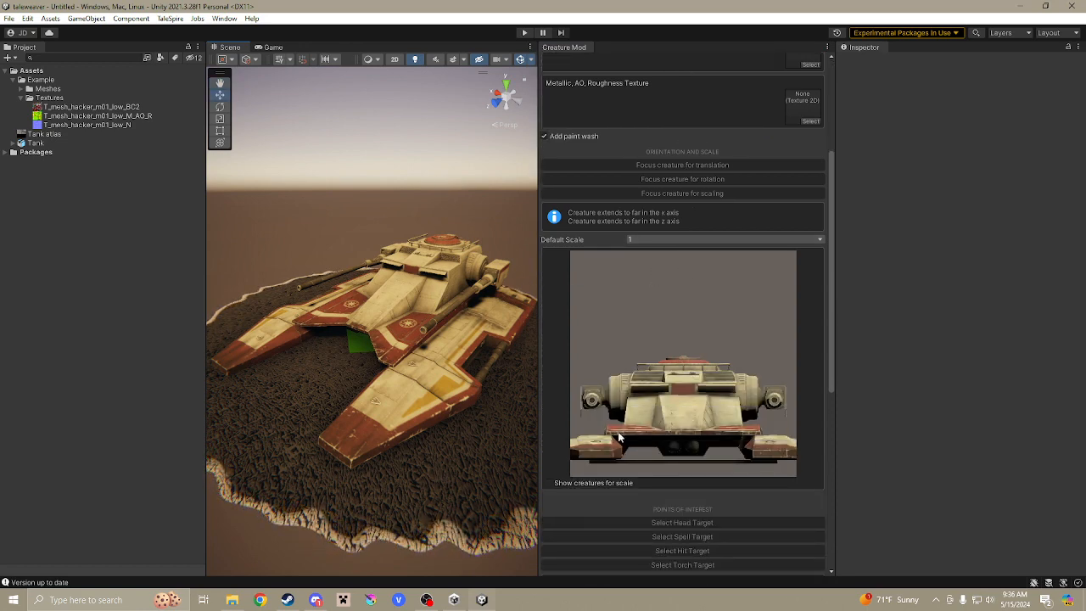
{"action": "left_click", "coordinate": [548, 484]}
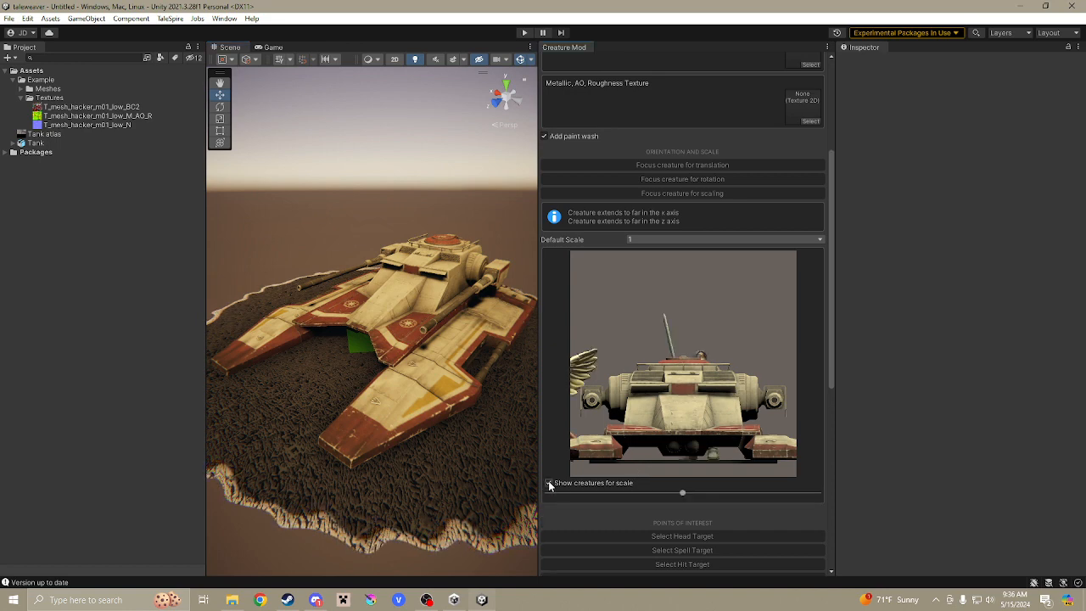
{"action": "mouse_move", "coordinate": [683, 495]}
{"action": "left_mouse_down"}
{"action": "mouse_move", "coordinate": [720, 495]}
{"action": "mouse_move", "coordinate": [669, 494]}
{"action": "mouse_move", "coordinate": [726, 492]}
{"action": "mouse_move", "coordinate": [696, 493]}
{"action": "left_mouse_up"}
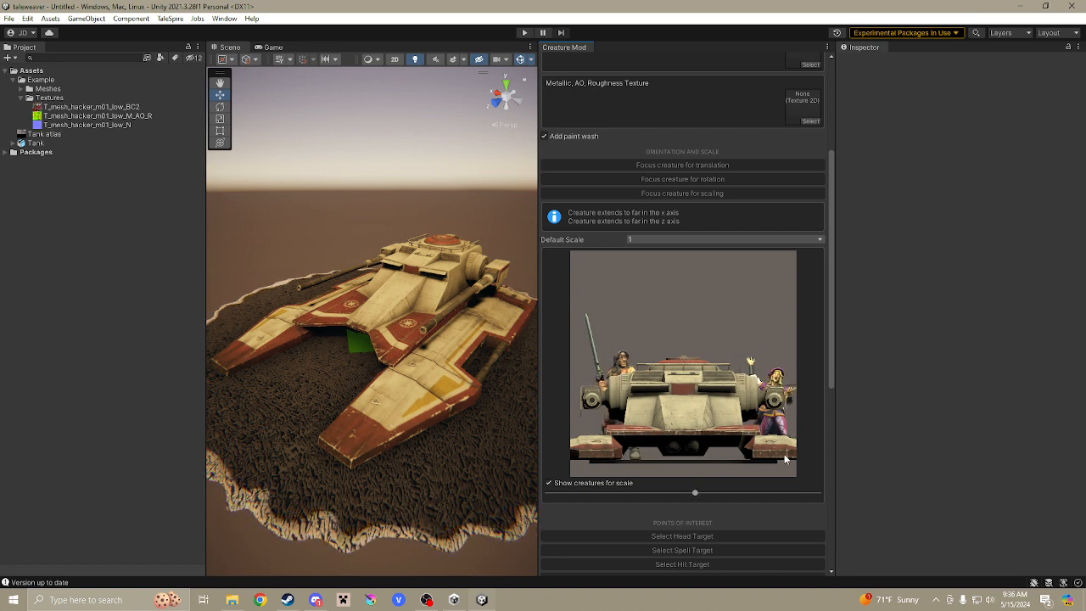
Switch to Chrome, search Google Images for "tx106 star wars" and examine the Imperial Tank picture for size reference.
{"action": "left_click", "coordinate": [261, 602]}
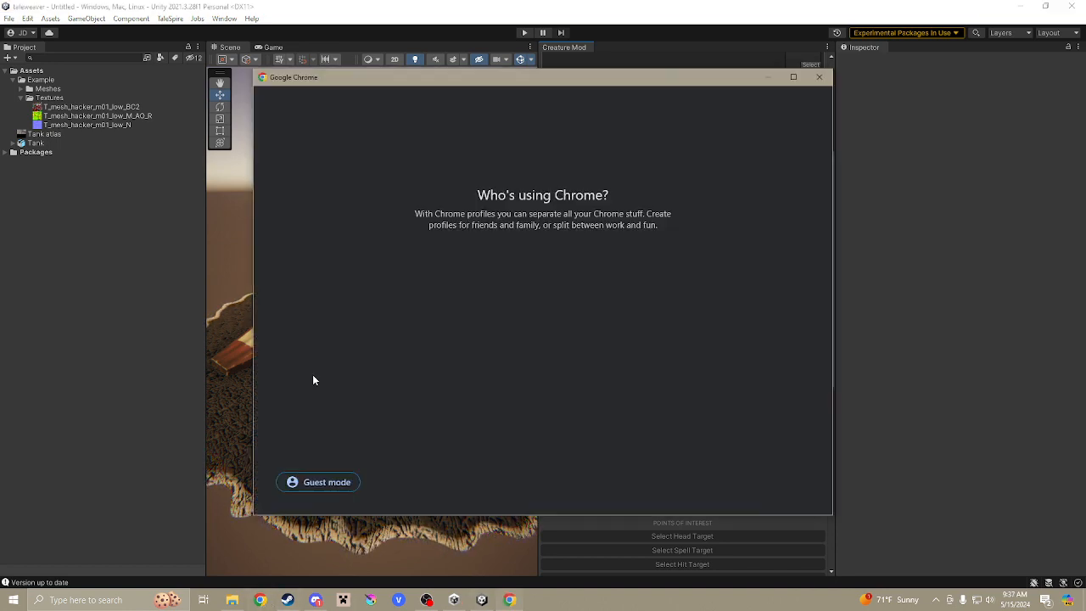
{"action": "left_click", "coordinate": [393, 348]}
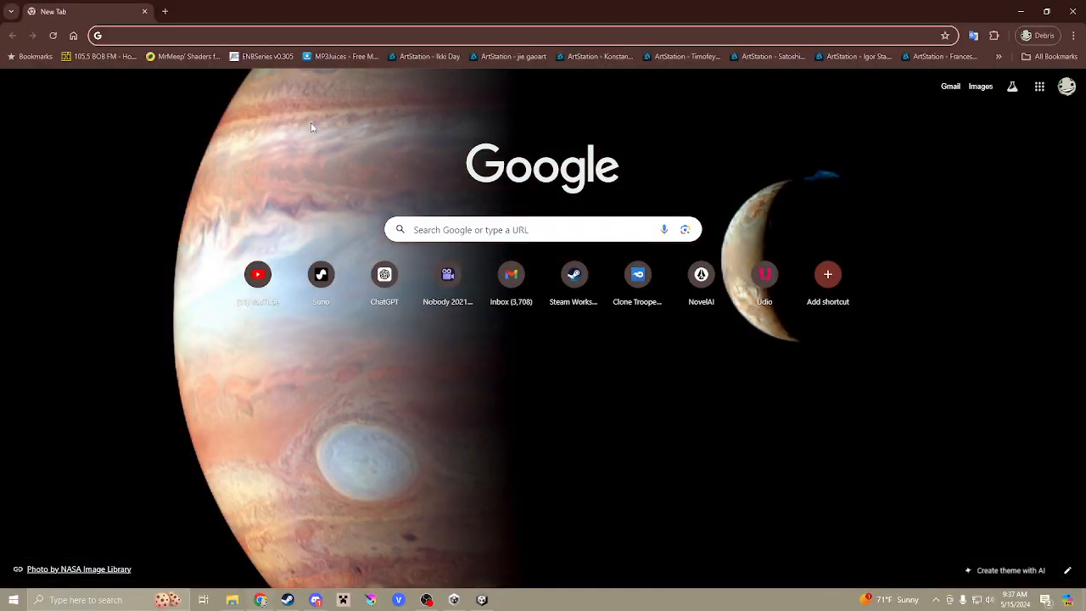
{"action": "type", "text": "tx1"}
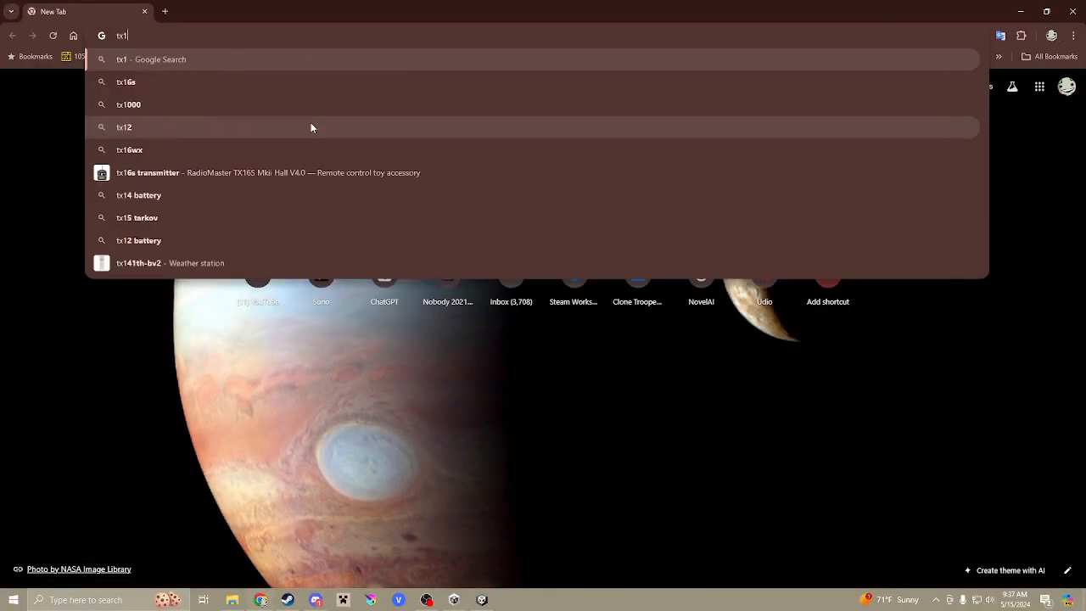
{"action": "type", "text": "06"}
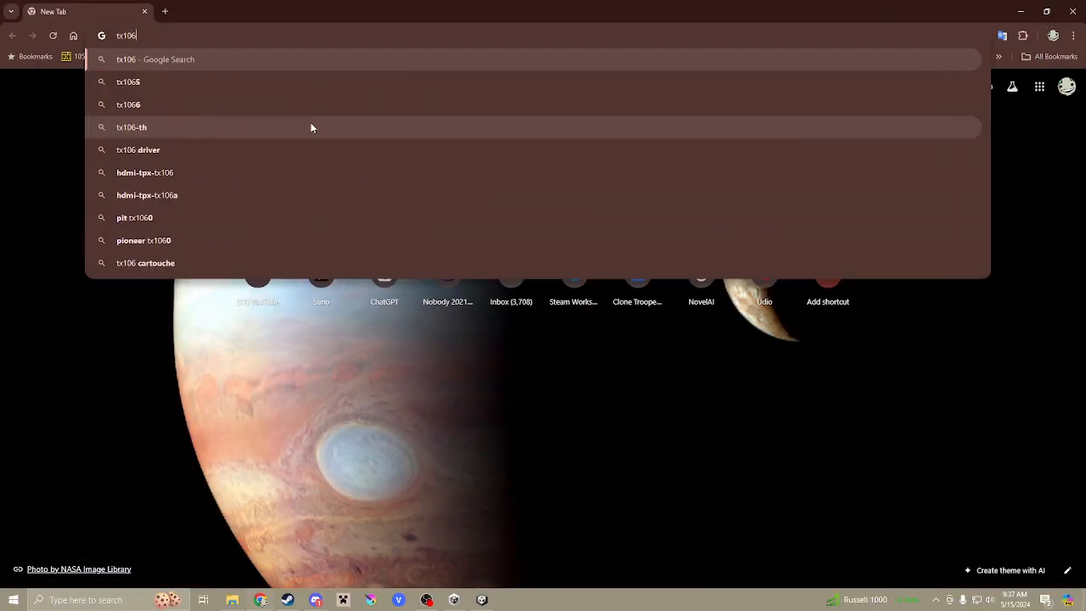
{"action": "type", "text": " star wars"}
{"action": "key", "text": "Return"}
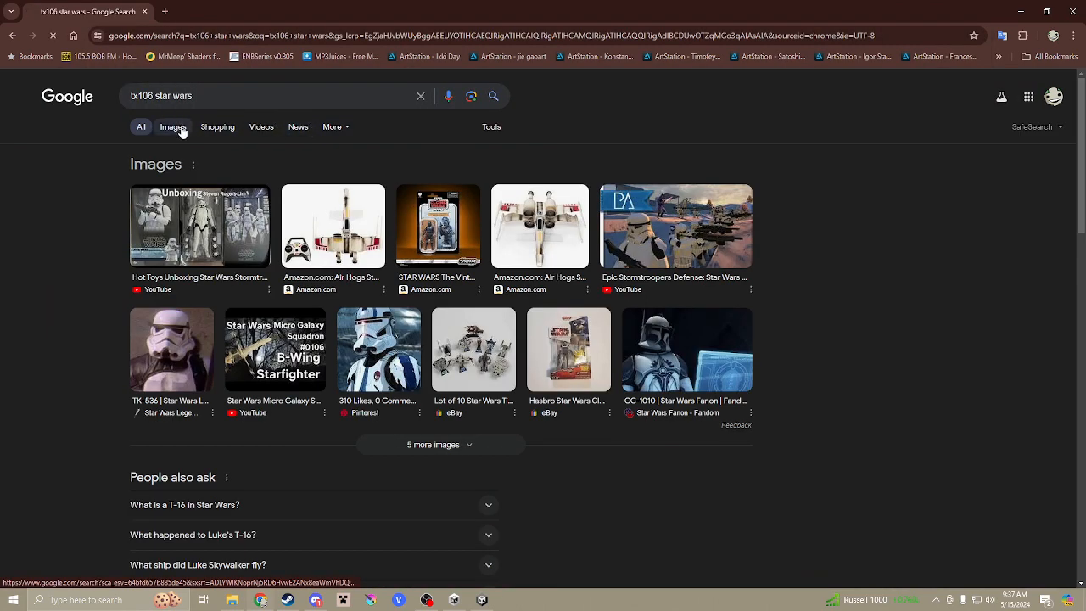
{"action": "left_click", "coordinate": [178, 127]}
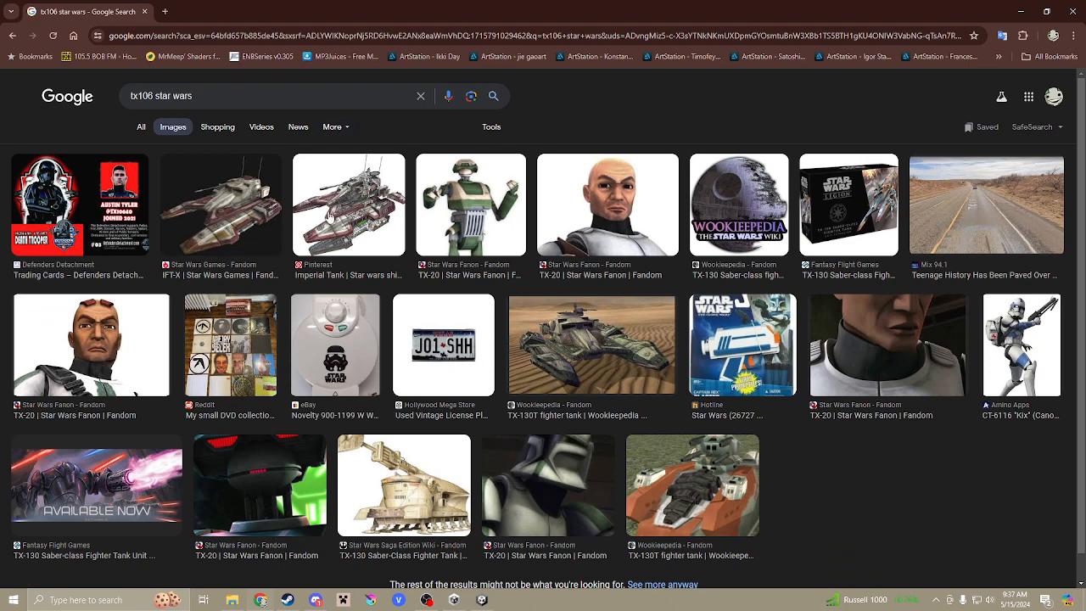
{"action": "left_click", "coordinate": [330, 219]}
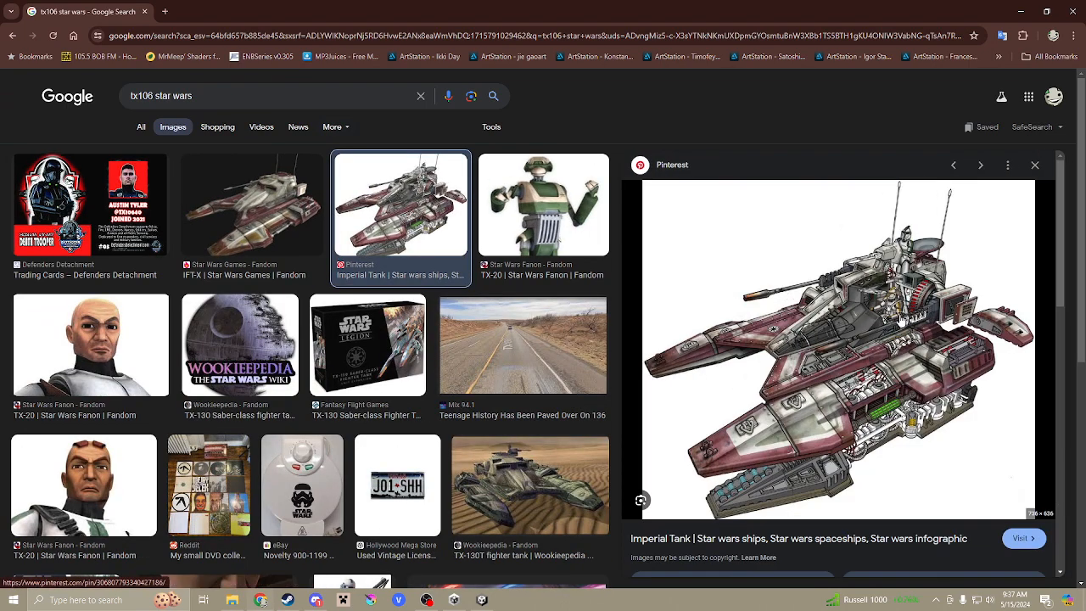
{"action": "scroll", "coordinate": [559, 339], "scroll_direction": "down", "scroll_amount": 5}
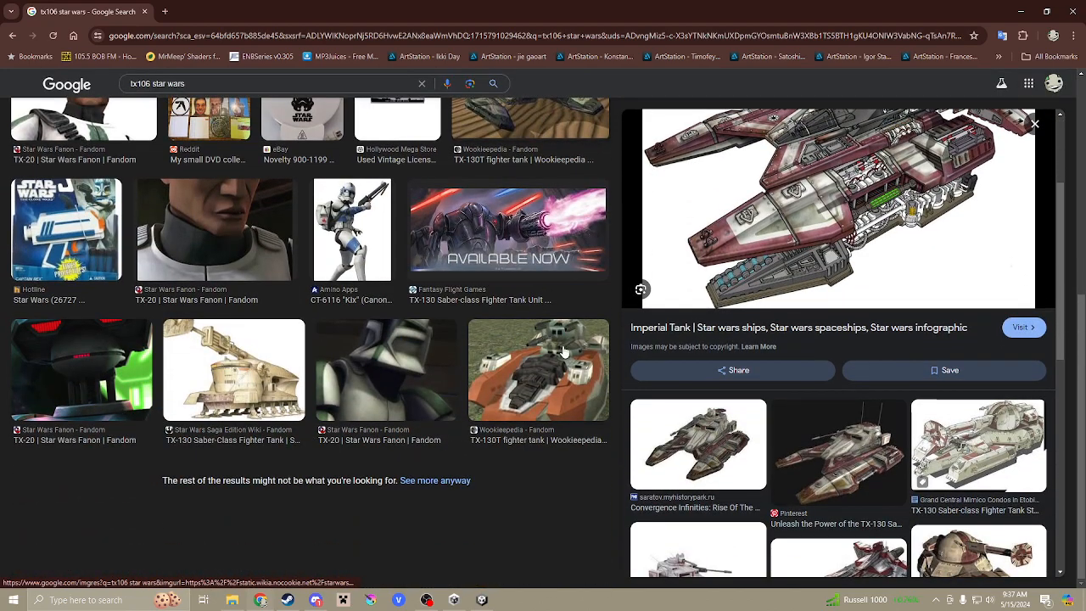
{"action": "scroll", "coordinate": [556, 341], "scroll_direction": "up", "scroll_amount": 5}
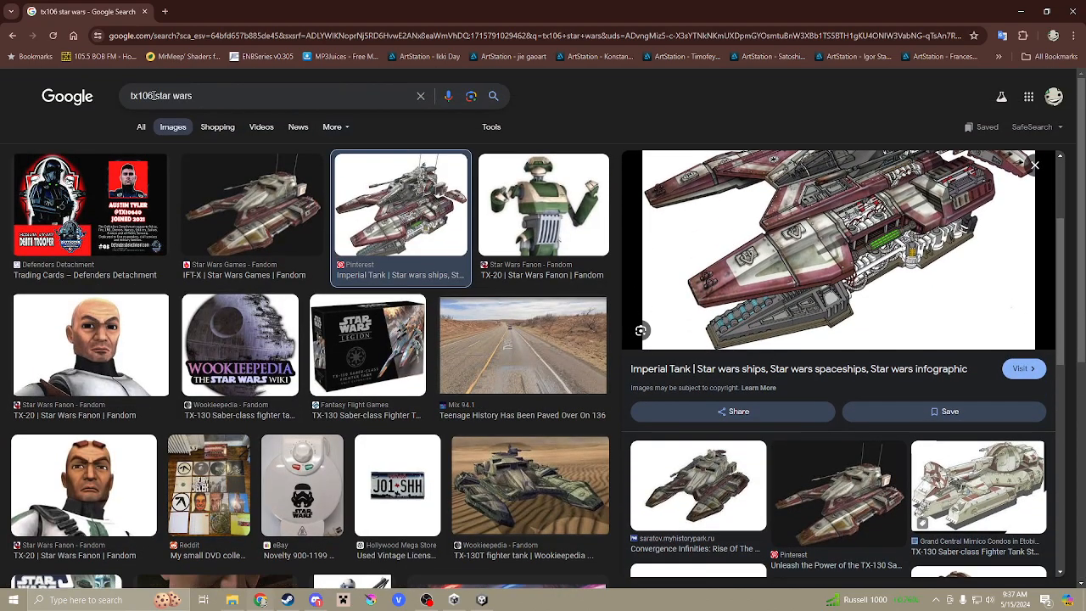
Change the image search to "clone hover tank star wars".
{"action": "left_click_drag", "start_coordinate": [154, 96], "coordinate": [101, 102]}
{"action": "type", "text": "clone hove"}
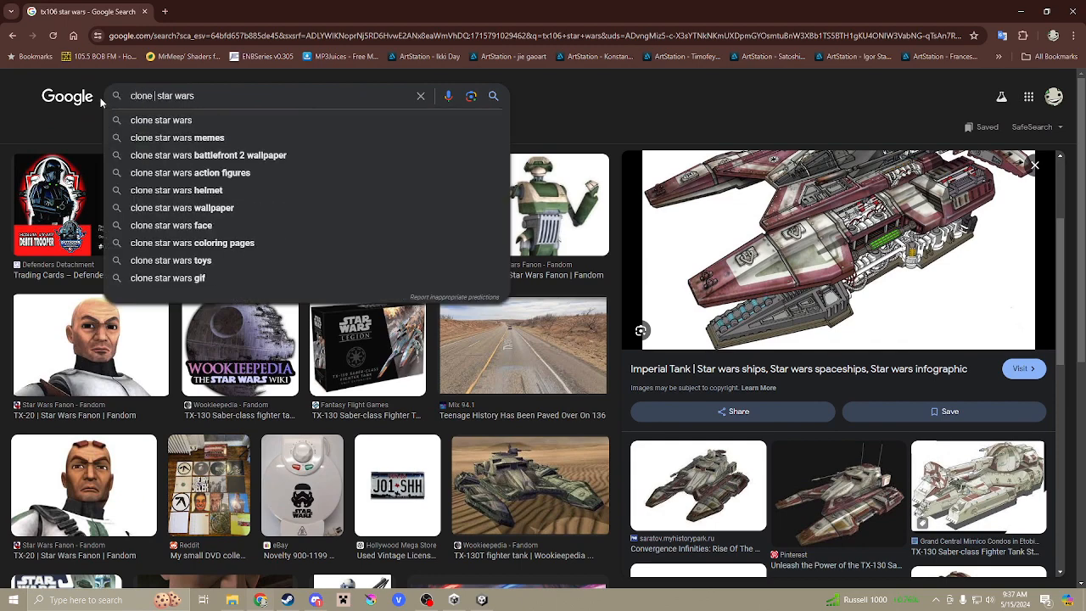
{"action": "type", "text": "r tank"}
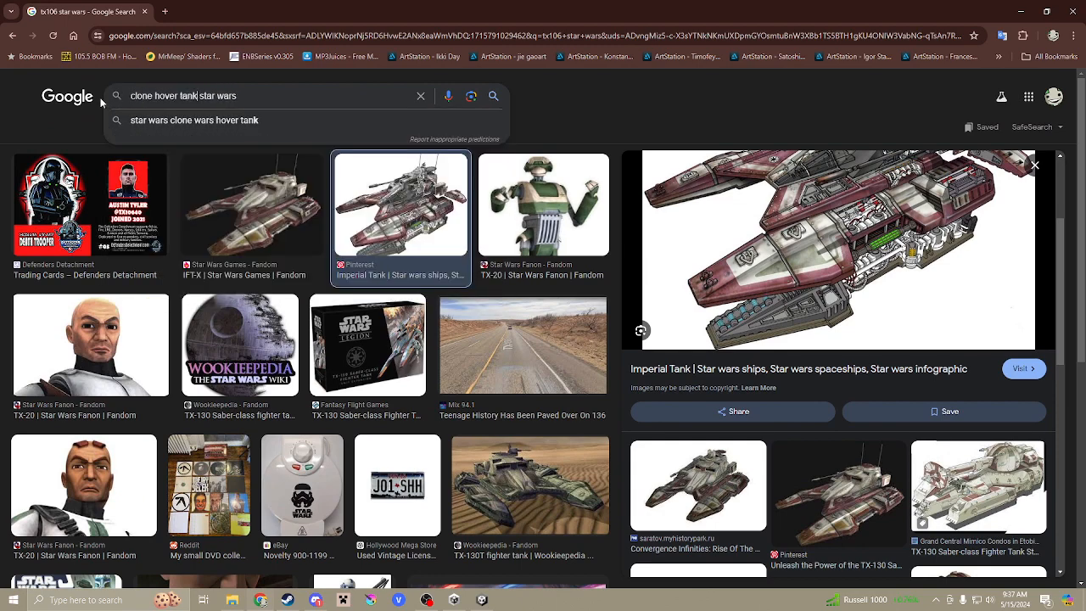
{"action": "key", "text": "Return"}
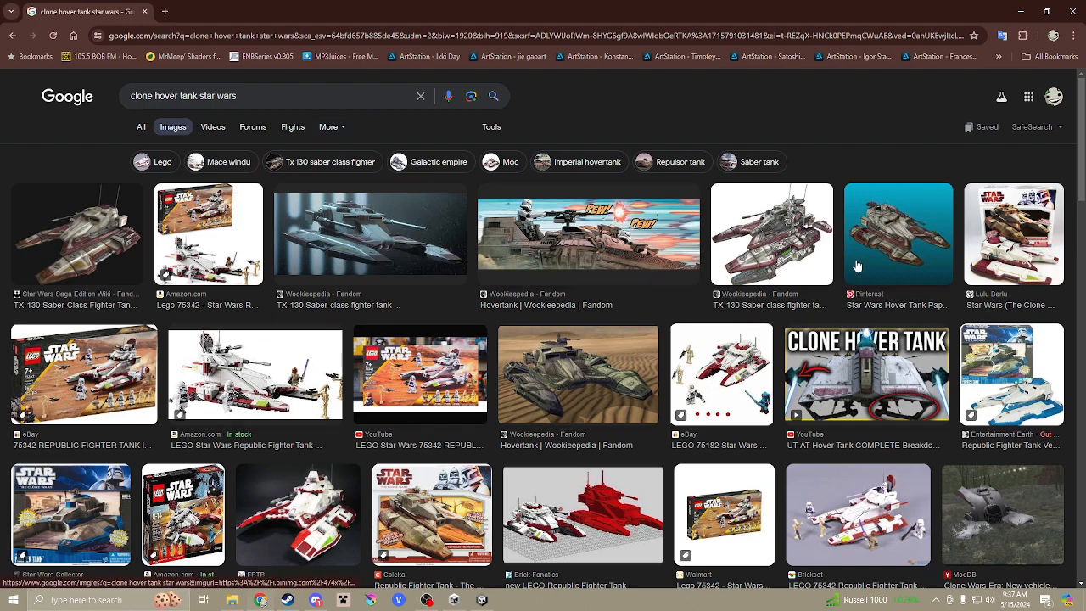
Browse the hover tank images for a size reference, view the Wookieepedia TX-130 Saber-class fighter tank picture, and return to Unity.
{"action": "scroll", "coordinate": [811, 288], "scroll_direction": "down", "scroll_amount": 4}
{"action": "scroll", "coordinate": [812, 288], "scroll_direction": "down", "scroll_amount": 3}
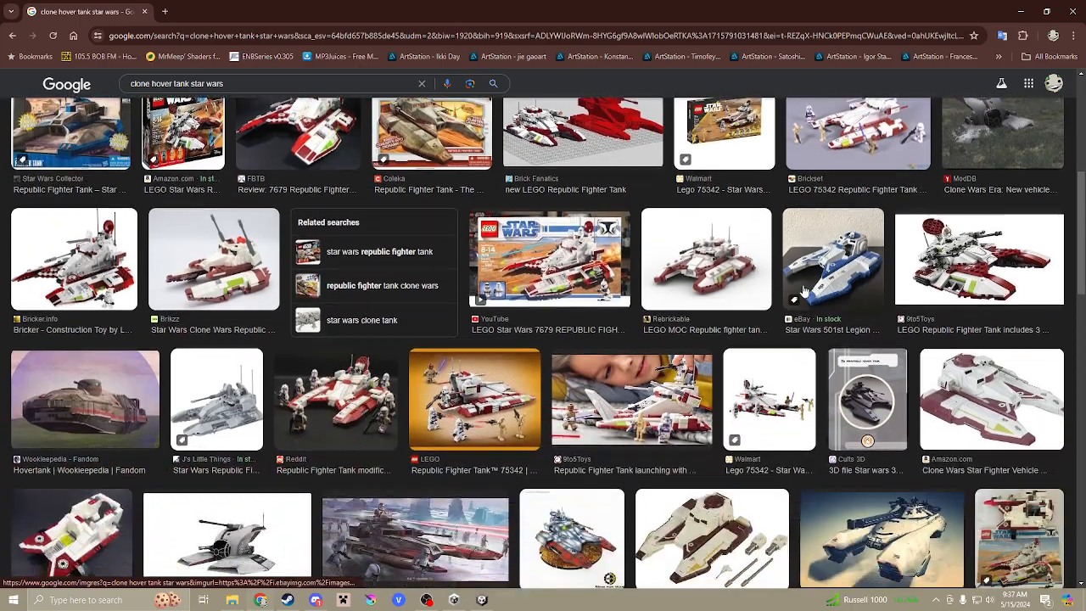
{"action": "scroll", "coordinate": [576, 276], "scroll_direction": "down", "scroll_amount": 4}
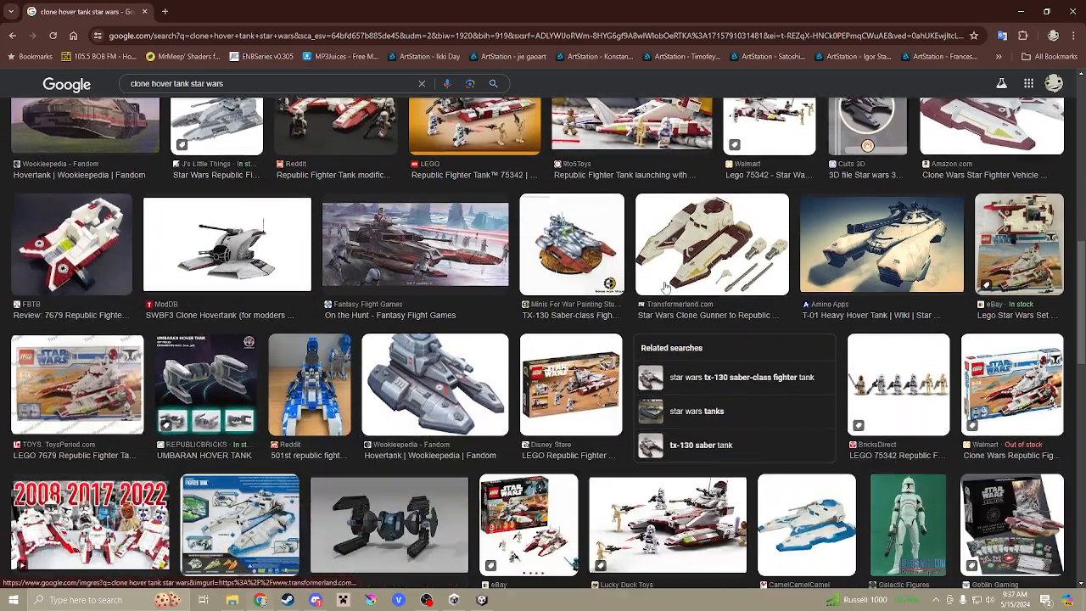
{"action": "scroll", "coordinate": [664, 305], "scroll_direction": "down", "scroll_amount": 3}
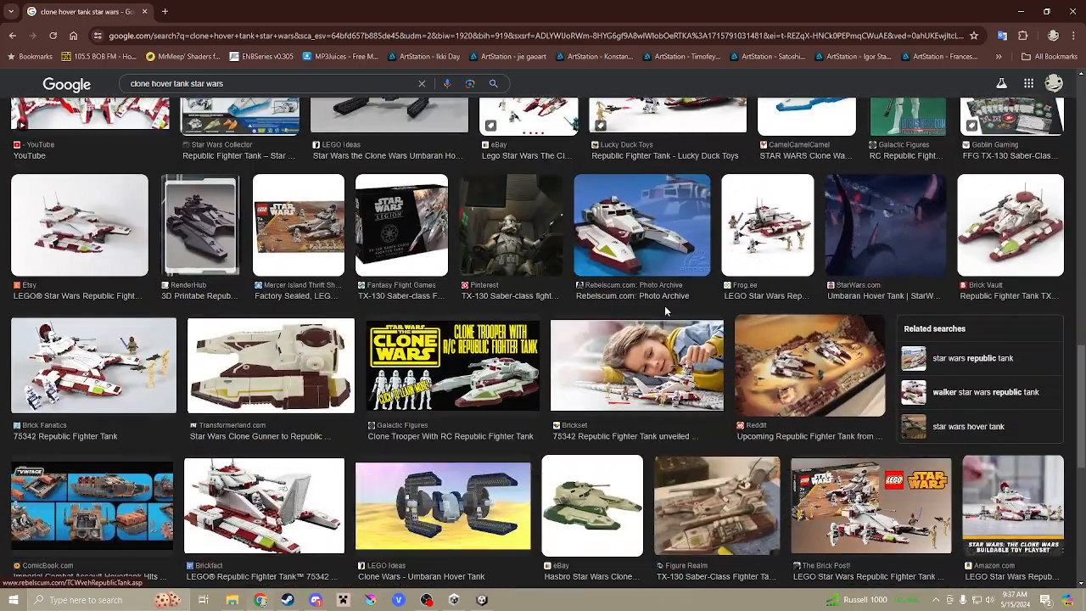
{"action": "scroll", "coordinate": [731, 295], "scroll_direction": "down", "scroll_amount": 4}
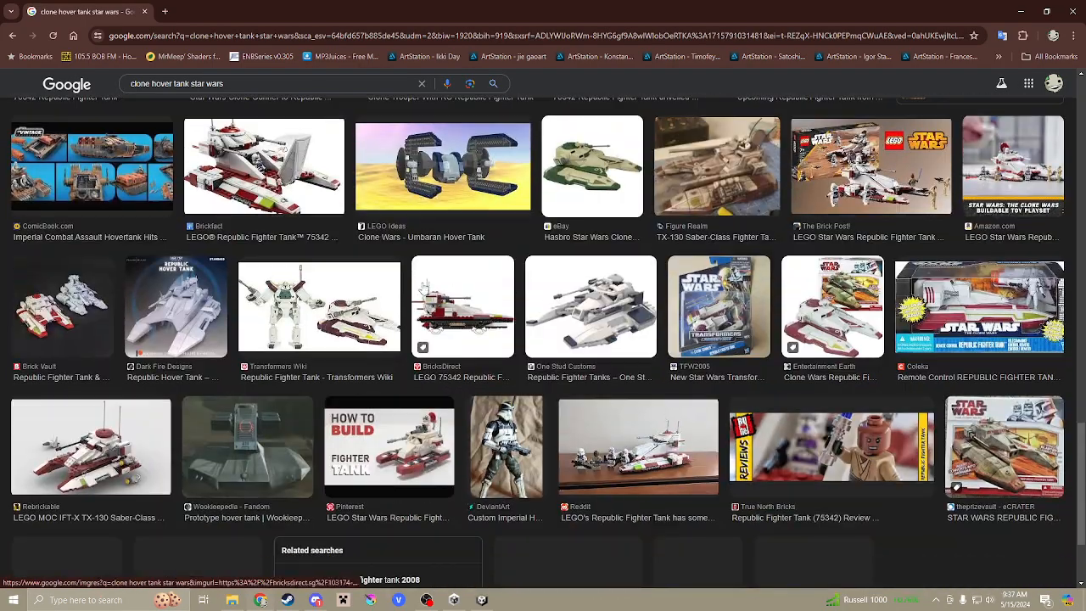
{"action": "scroll", "coordinate": [788, 312], "scroll_direction": "down", "scroll_amount": 4}
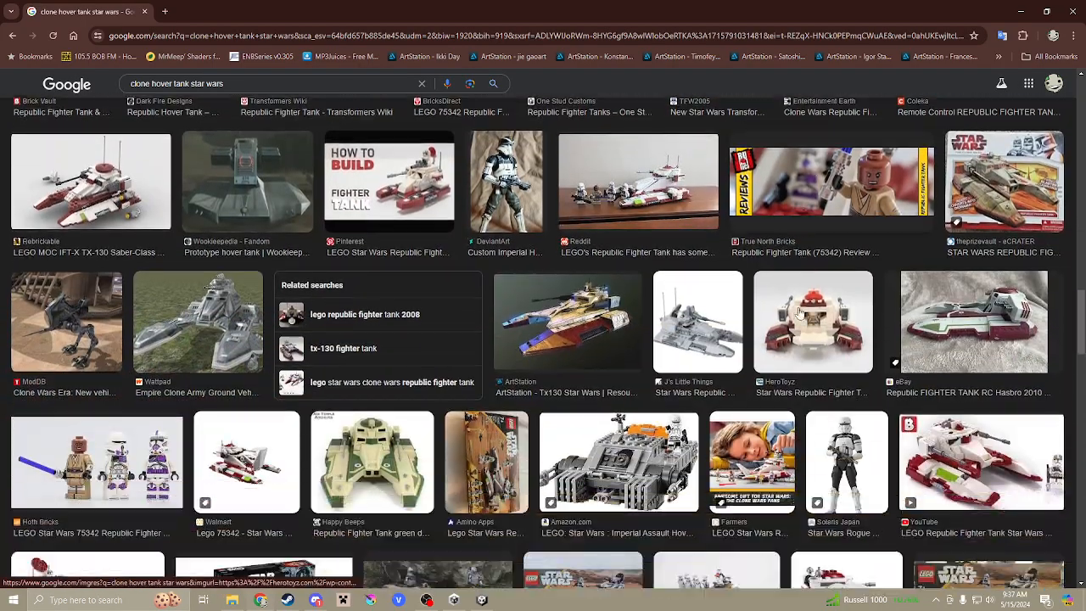
{"action": "scroll", "coordinate": [770, 316], "scroll_direction": "down", "scroll_amount": 6}
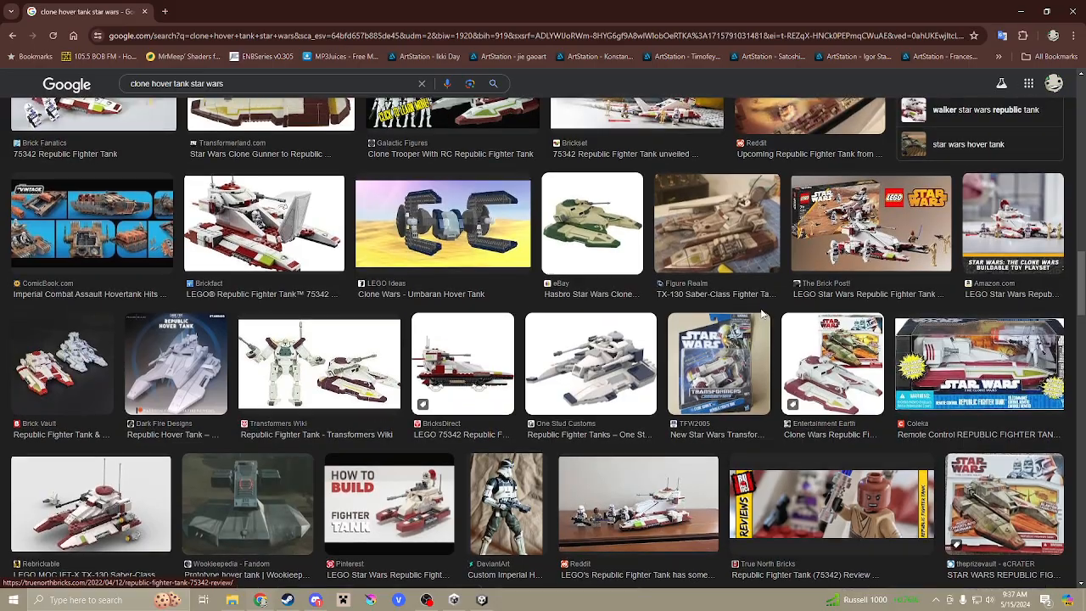
{"action": "scroll", "coordinate": [762, 314], "scroll_direction": "up", "scroll_amount": 15}
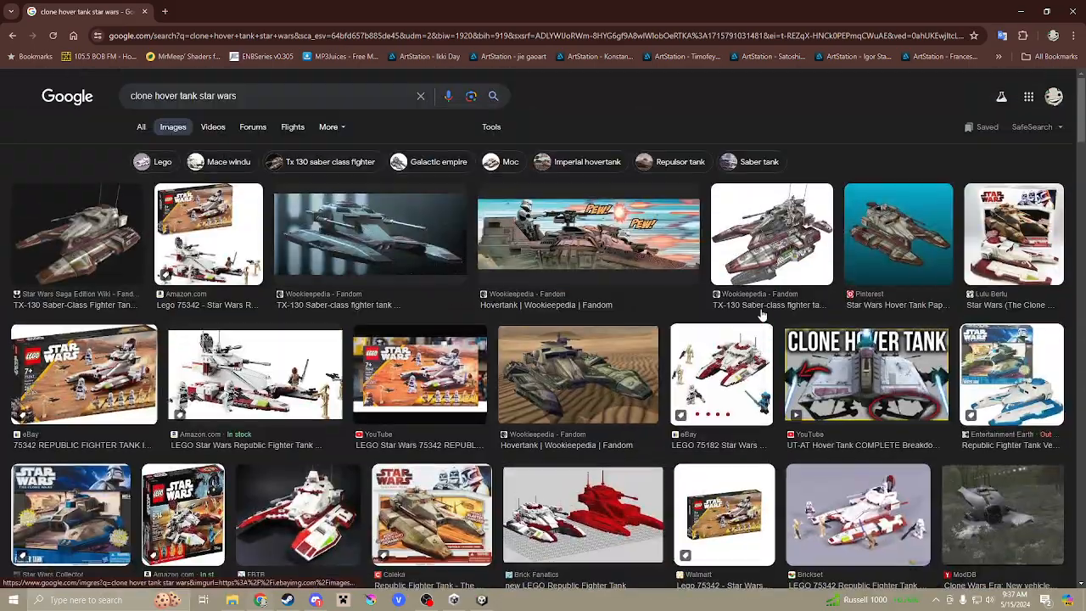
{"action": "left_click", "coordinate": [383, 246]}
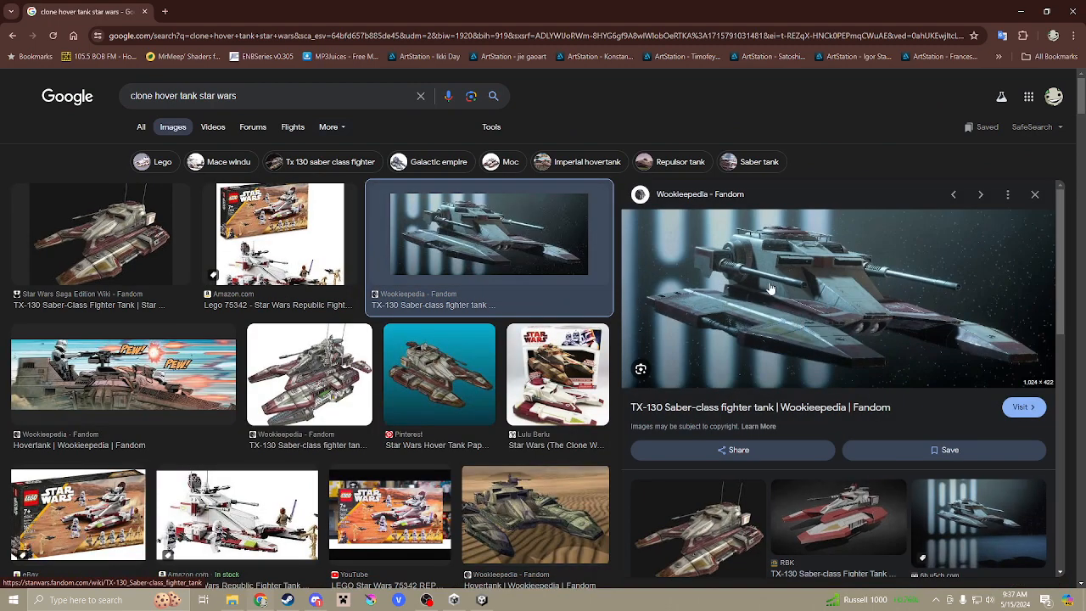
{"action": "left_click", "coordinate": [144, 12]}
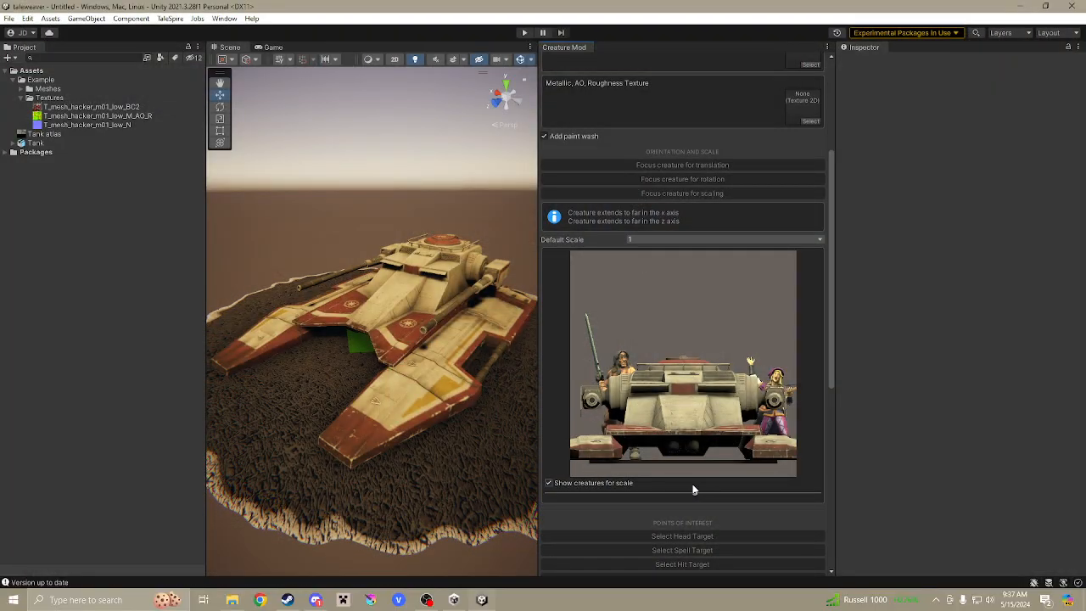
Set the tank's default scale to 2 and compare its size with the reference creatures in the preview.
{"action": "mouse_move", "coordinate": [693, 493]}
{"action": "left_mouse_down"}
{"action": "mouse_move", "coordinate": [718, 492]}
{"action": "mouse_move", "coordinate": [683, 489]}
{"action": "mouse_move", "coordinate": [697, 487]}
{"action": "left_mouse_up"}
{"action": "left_click", "coordinate": [636, 241]}
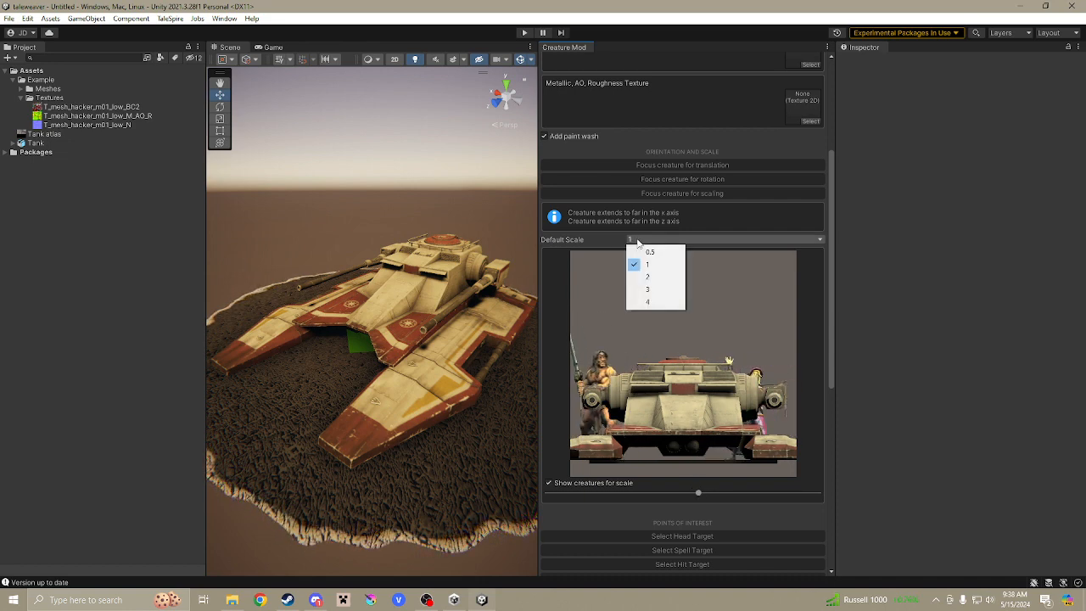
{"action": "left_click", "coordinate": [654, 280]}
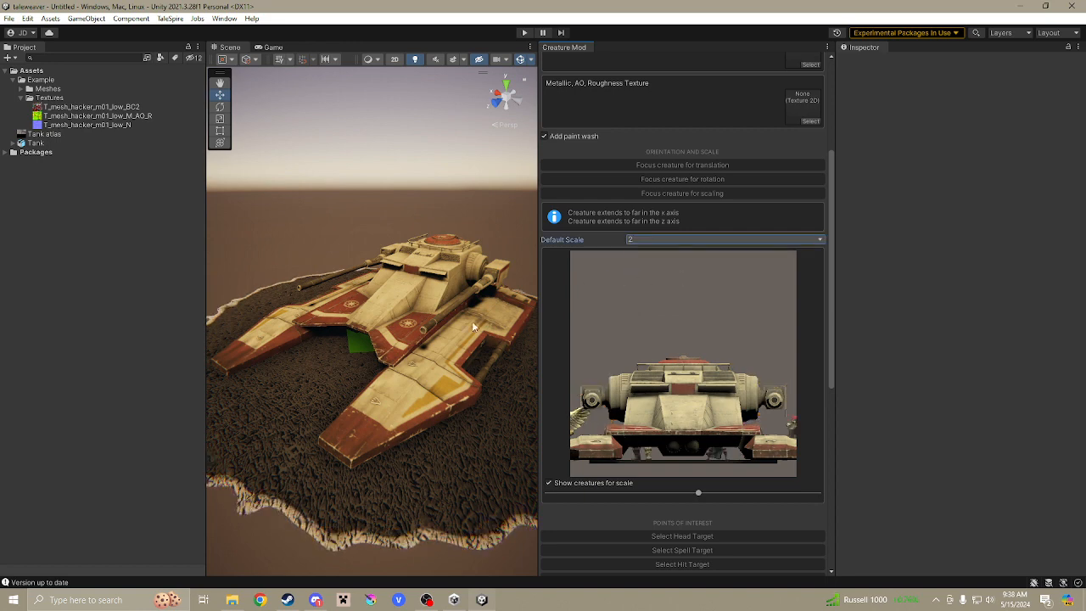
{"action": "mouse_move", "coordinate": [463, 325]}
{"action": "middle_mouse_down"}
{"action": "mouse_move", "coordinate": [471, 321]}
{"action": "mouse_move", "coordinate": [459, 321]}
{"action": "middle_mouse_up"}
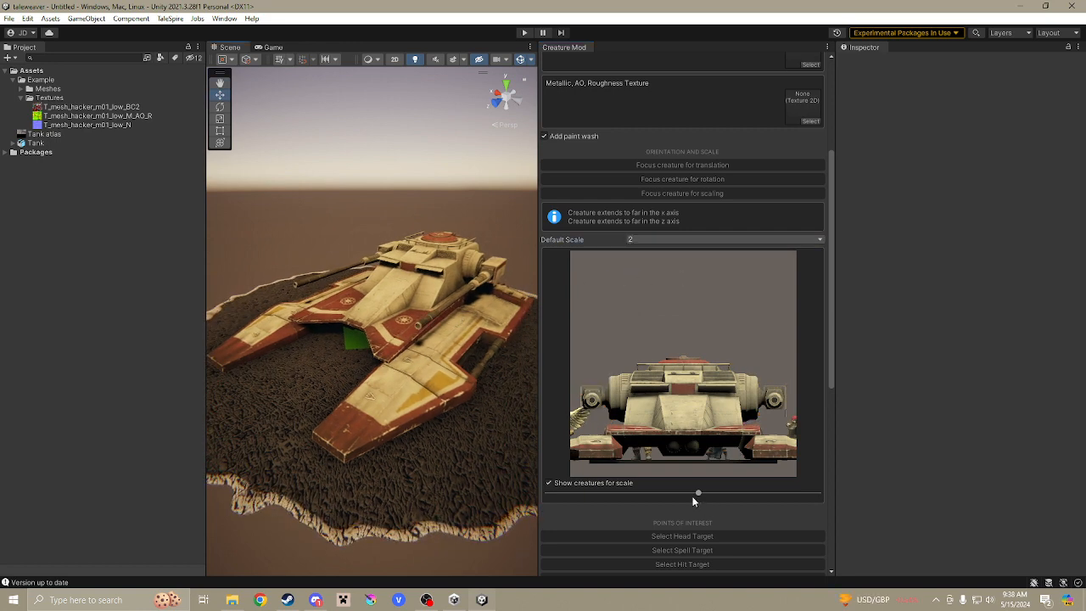
{"action": "mouse_move", "coordinate": [697, 493]}
{"action": "left_mouse_down"}
{"action": "mouse_move", "coordinate": [724, 493]}
{"action": "mouse_move", "coordinate": [680, 495]}
{"action": "left_mouse_up"}
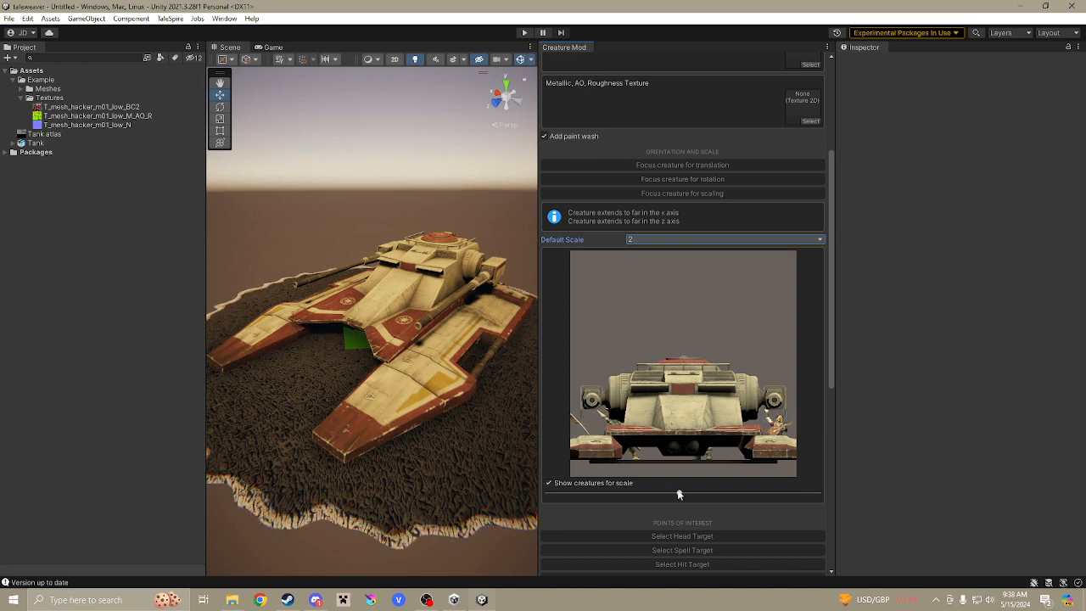
{"action": "mouse_move", "coordinate": [679, 494]}
{"action": "left_mouse_down"}
{"action": "mouse_move", "coordinate": [710, 492]}
{"action": "mouse_move", "coordinate": [543, 474]}
{"action": "mouse_move", "coordinate": [687, 476]}
{"action": "left_mouse_up"}
Set the tank's default scale to 1 and compare its size with the rotating reference creatures.
{"action": "left_click", "coordinate": [678, 240]}
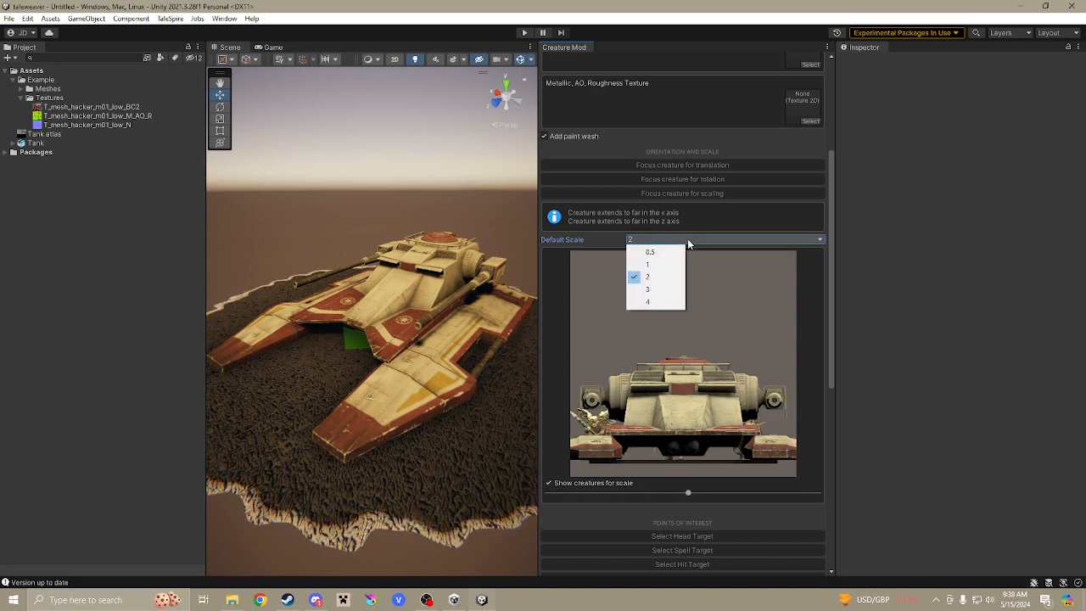
{"action": "left_click", "coordinate": [660, 265]}
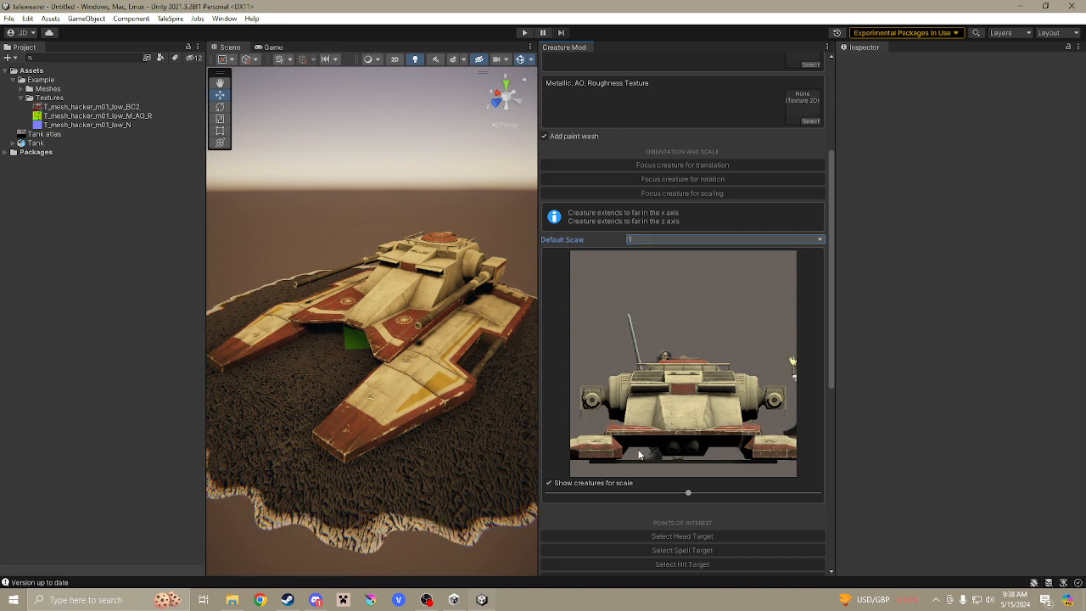
{"action": "left_click_drag", "start_coordinate": [688, 488], "coordinate": [682, 488]}
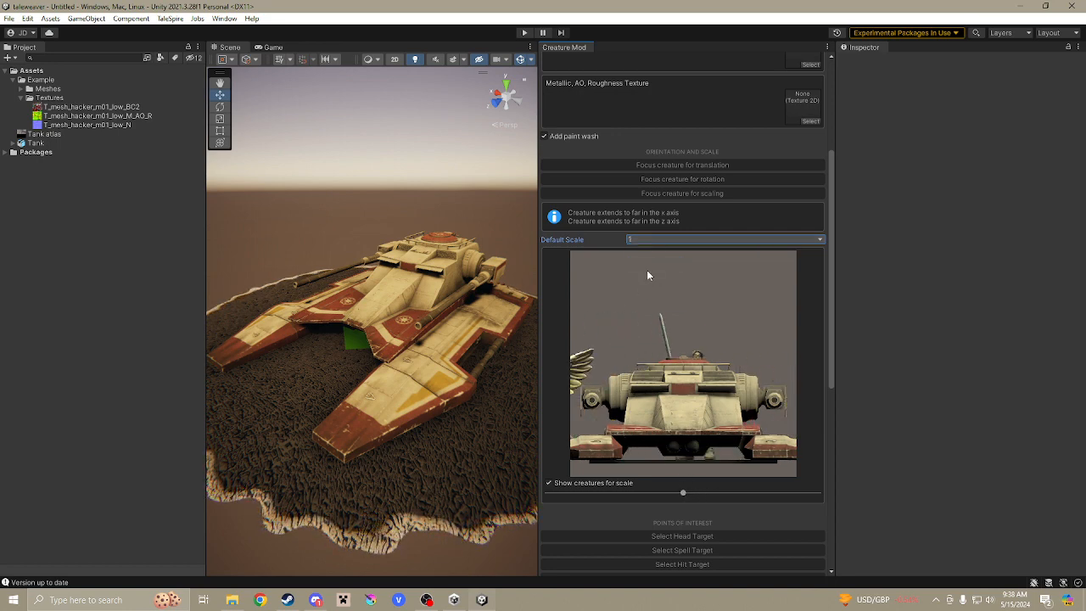
{"action": "left_click", "coordinate": [654, 237]}
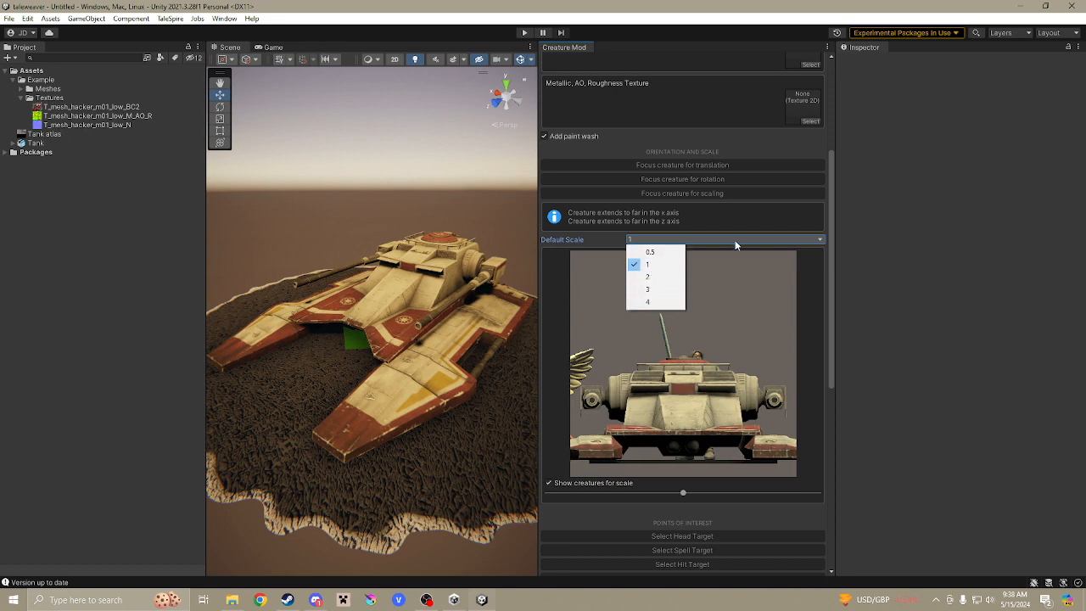
{"action": "left_click", "coordinate": [555, 241]}
Try raising the tank vertically to a Y position of about 0.1 and undo the move.
{"action": "middle_click_drag", "start_coordinate": [376, 234], "coordinate": [368, 213]}
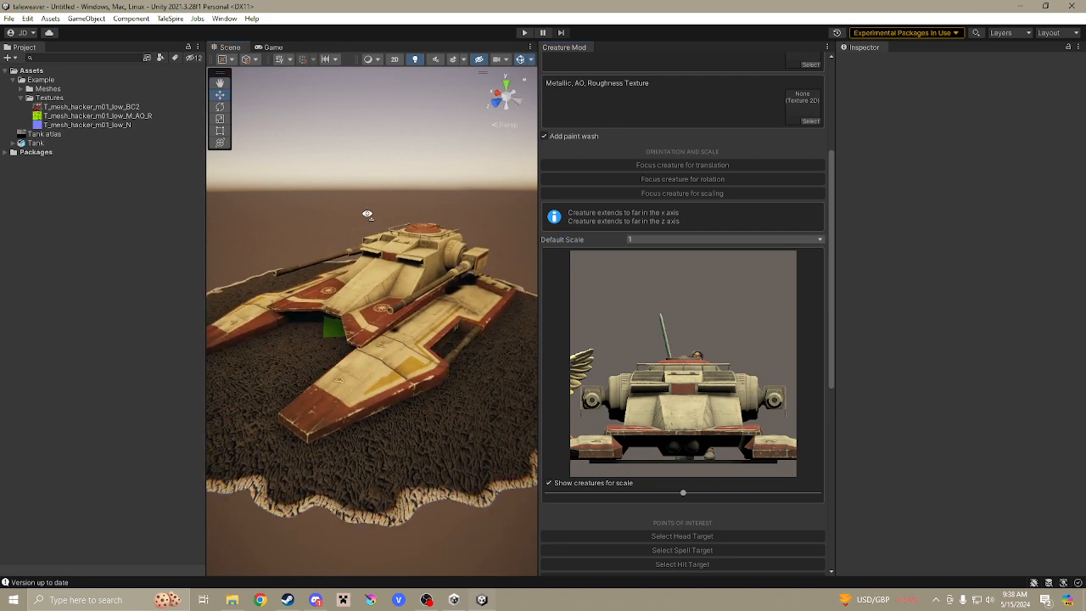
{"action": "right_click_drag", "start_coordinate": [368, 213], "coordinate": [395, 206]}
{"action": "middle_click_drag", "start_coordinate": [368, 212], "coordinate": [408, 202]}
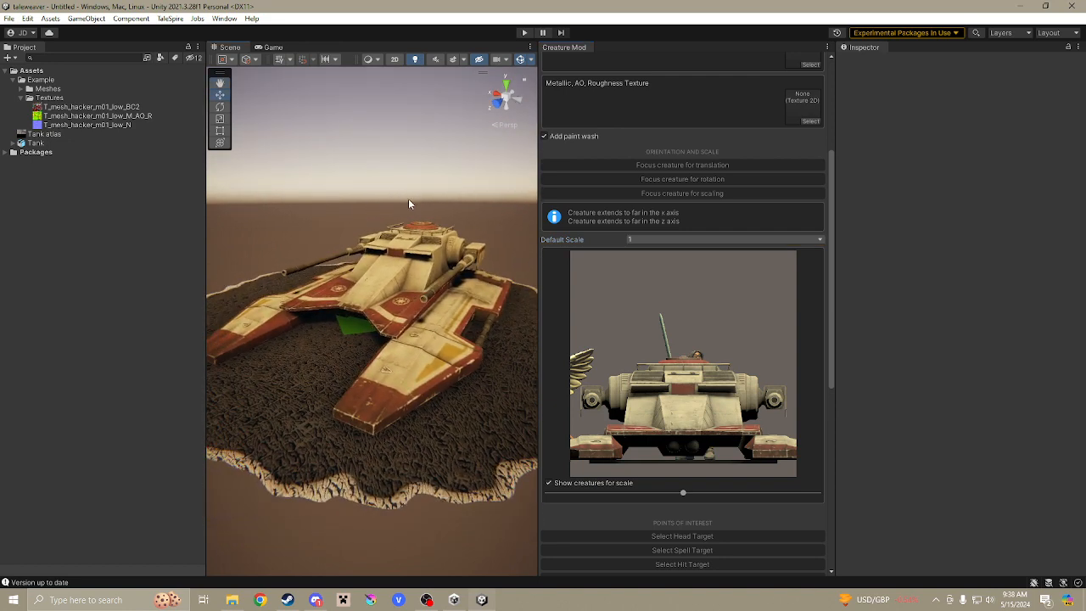
{"action": "left_click", "coordinate": [381, 302]}
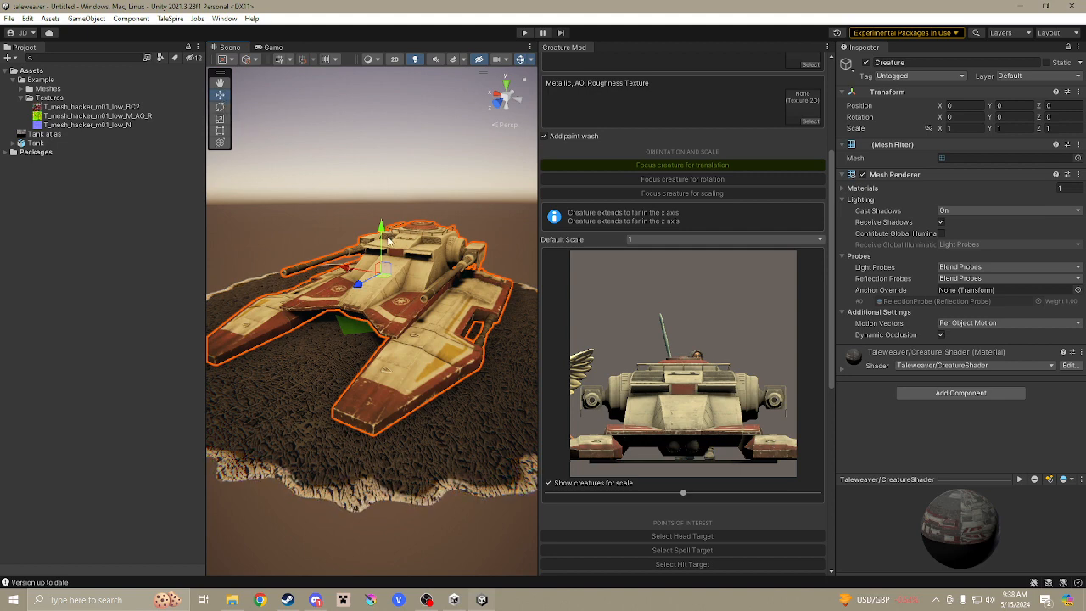
{"action": "left_click_drag", "start_coordinate": [385, 240], "coordinate": [385, 229]}
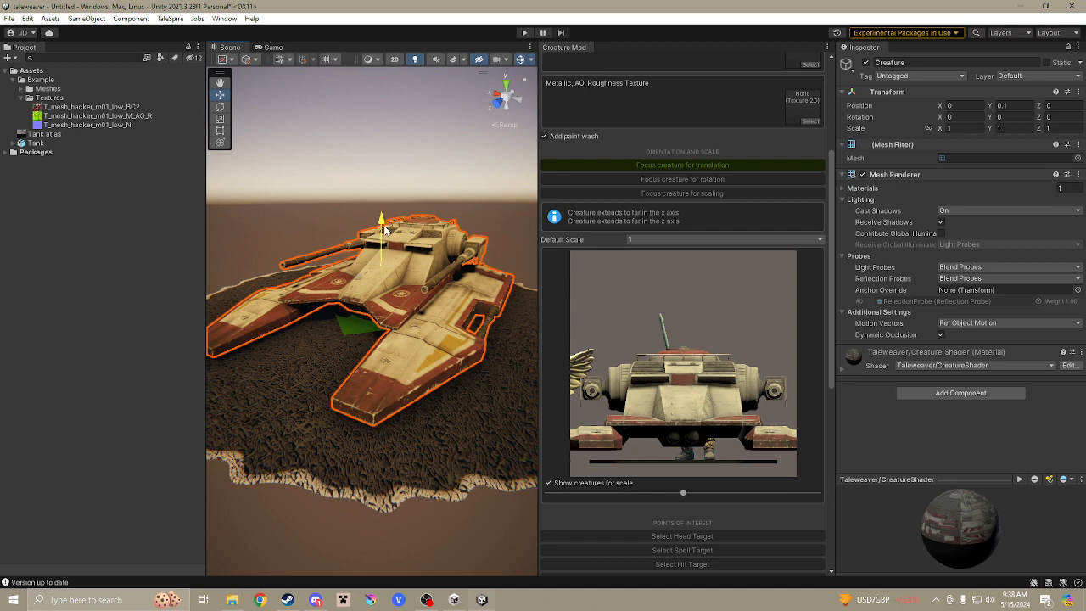
{"action": "left_click_drag", "start_coordinate": [385, 229], "coordinate": [384, 228]}
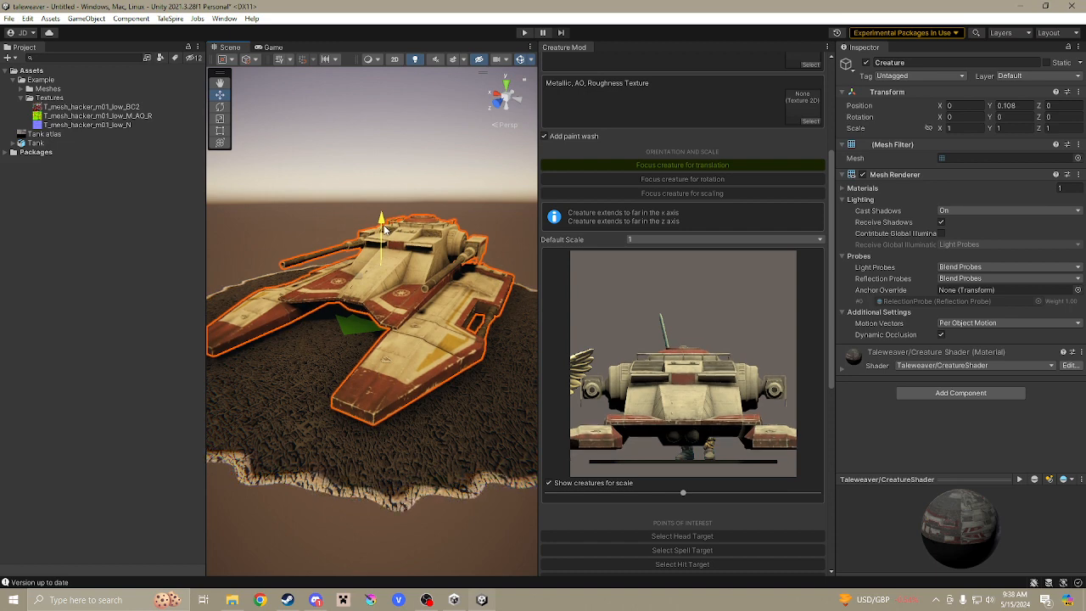
{"action": "middle_click_drag", "start_coordinate": [385, 227], "coordinate": [330, 264]}
{"action": "key", "text": "ctrl+z"}
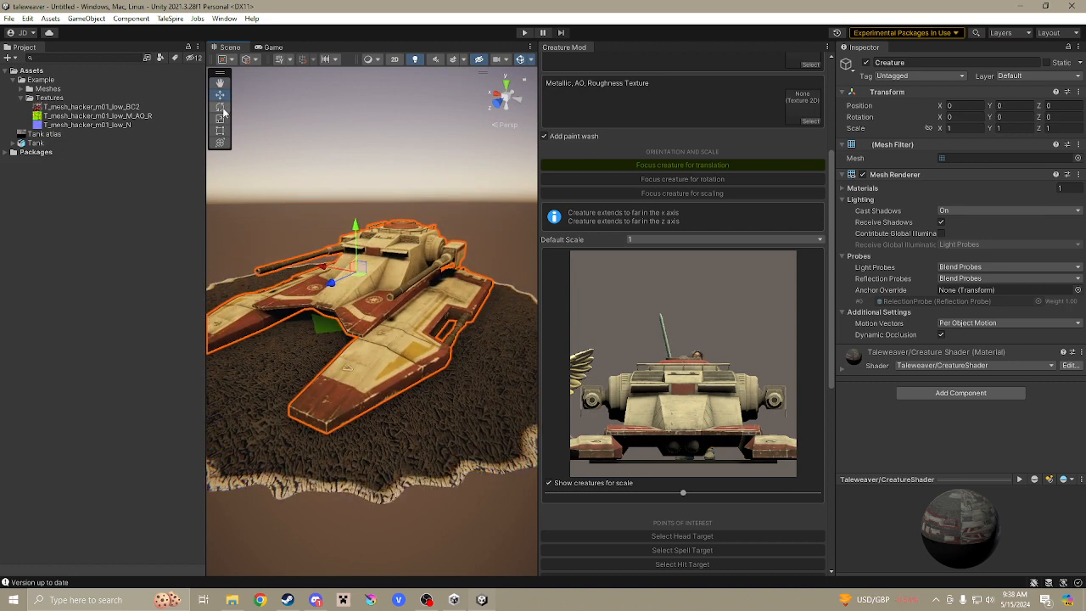
Try scaling the tank along its Z axis to about 0.56 and undo the scaling.
{"action": "left_click", "coordinate": [223, 110]}
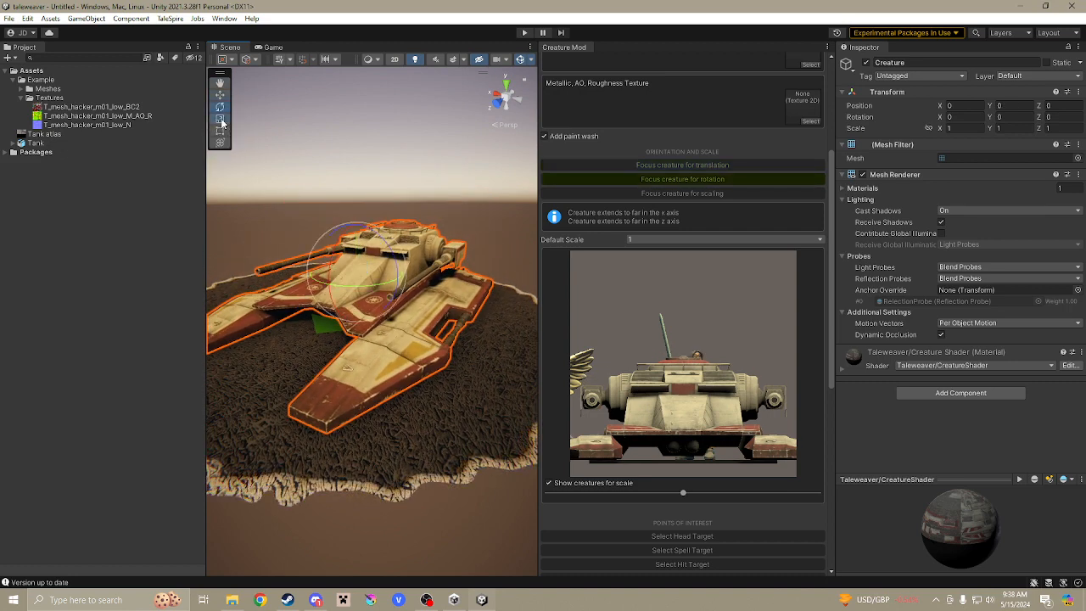
{"action": "left_click", "coordinate": [221, 122]}
{"action": "mouse_move", "coordinate": [324, 268]}
{"action": "left_mouse_down"}
{"action": "mouse_move", "coordinate": [299, 264]}
{"action": "mouse_move", "coordinate": [315, 267]}
{"action": "mouse_move", "coordinate": [323, 287]}
{"action": "mouse_move", "coordinate": [310, 295]}
{"action": "mouse_move", "coordinate": [342, 276]}
{"action": "left_mouse_up"}
{"action": "key", "text": "ctrl+z"}
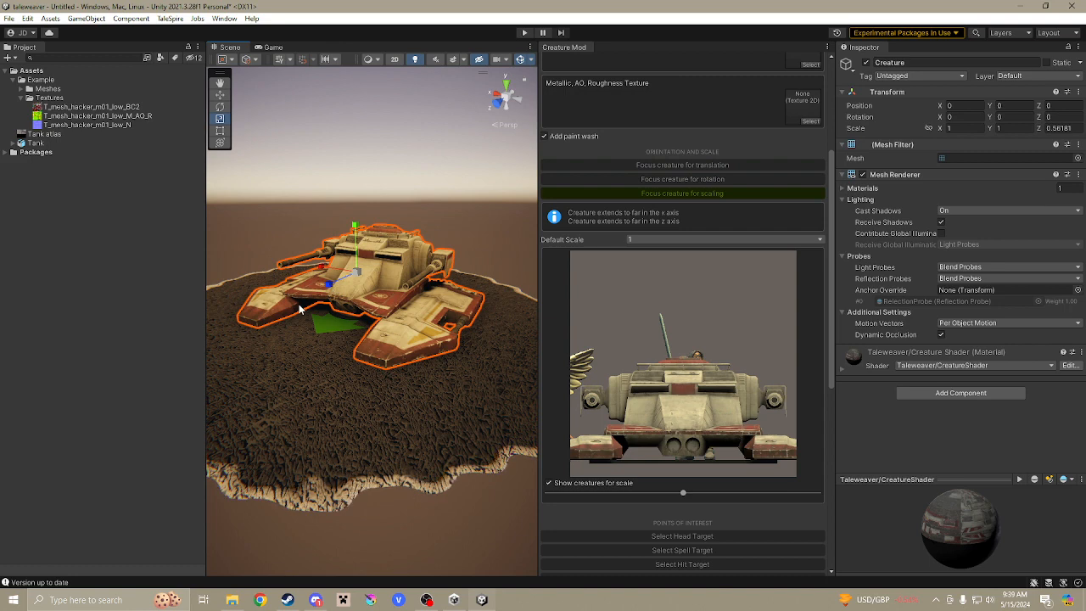
{"action": "key", "text": "ctrl+z"}
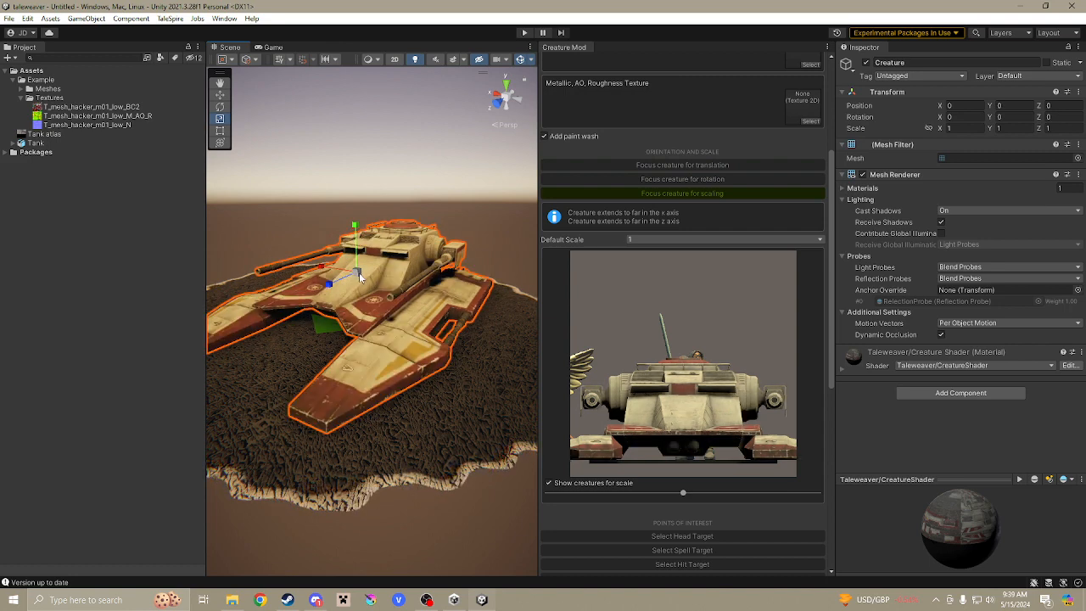
Scale the tank uniformly to about 1.106 and raise it to a Y position of about -0.004.
{"action": "left_click_drag", "start_coordinate": [357, 272], "coordinate": [366, 275]}
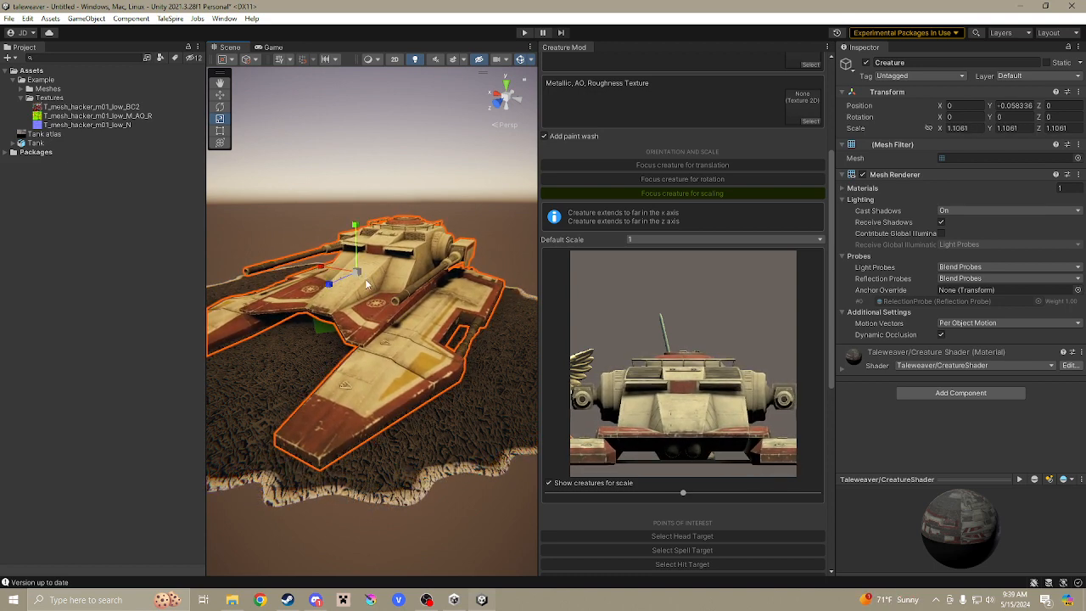
{"action": "left_click", "coordinate": [219, 96]}
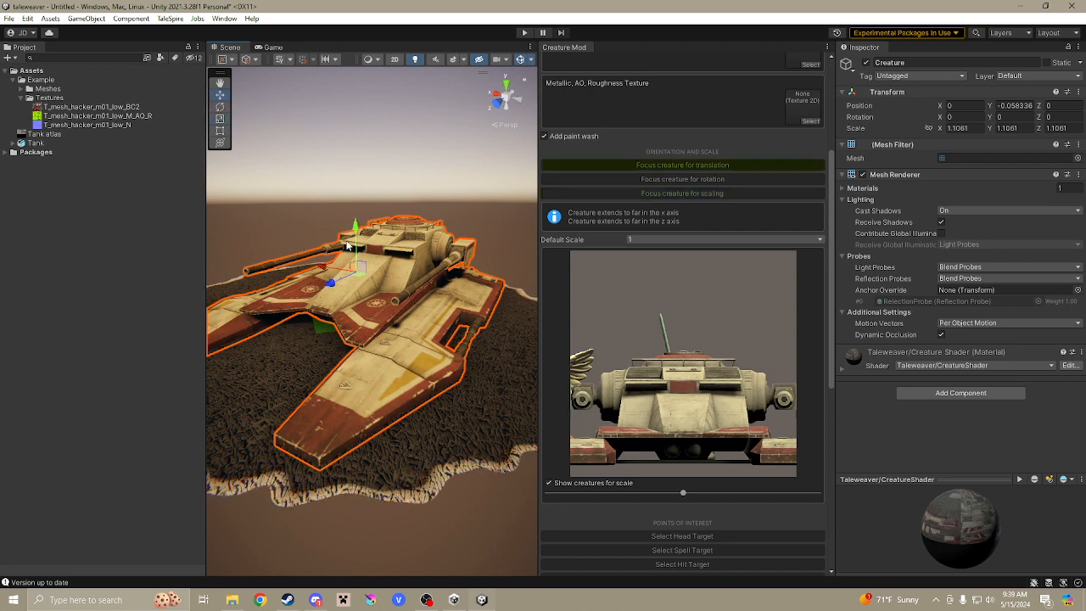
{"action": "left_click_drag", "start_coordinate": [358, 240], "coordinate": [357, 233]}
Fine-tune the tank's height to Y -0.003 against the ground base and compare the tank with other reference creatures.
{"action": "middle_click_drag", "start_coordinate": [385, 264], "coordinate": [429, 210]}
{"action": "right_click_drag", "start_coordinate": [371, 381], "coordinate": [384, 350]}
{"action": "middle_click_drag", "start_coordinate": [381, 350], "coordinate": [461, 298]}
{"action": "right_click_drag", "start_coordinate": [373, 289], "coordinate": [460, 279]}
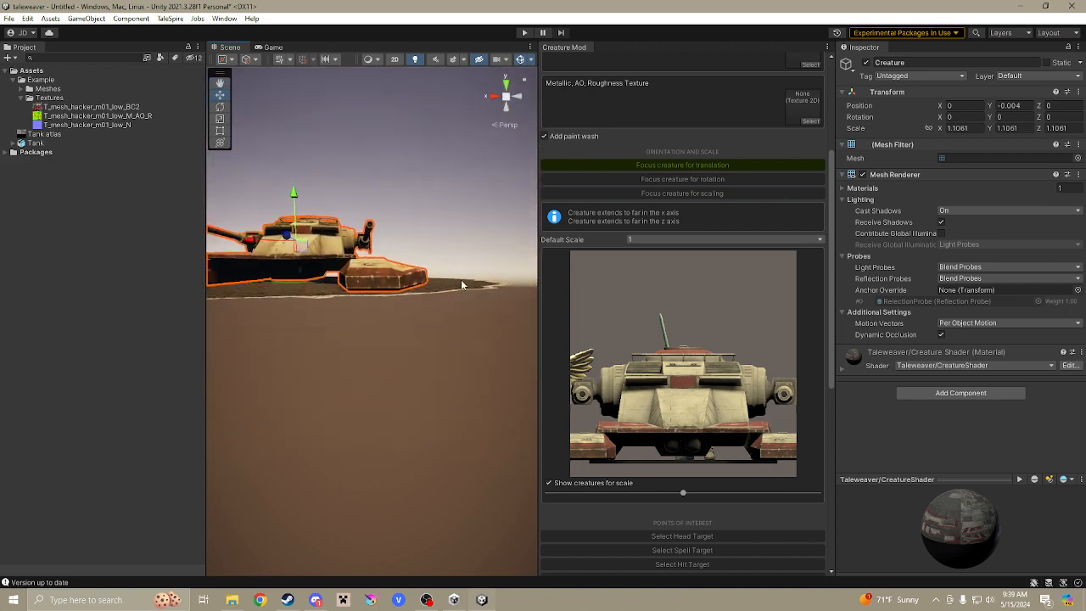
{"action": "mouse_move", "coordinate": [337, 298]}
{"action": "middle_mouse_down"}
{"action": "mouse_move", "coordinate": [353, 286]}
{"action": "mouse_move", "coordinate": [390, 291]}
{"action": "mouse_move", "coordinate": [334, 303]}
{"action": "middle_mouse_up"}
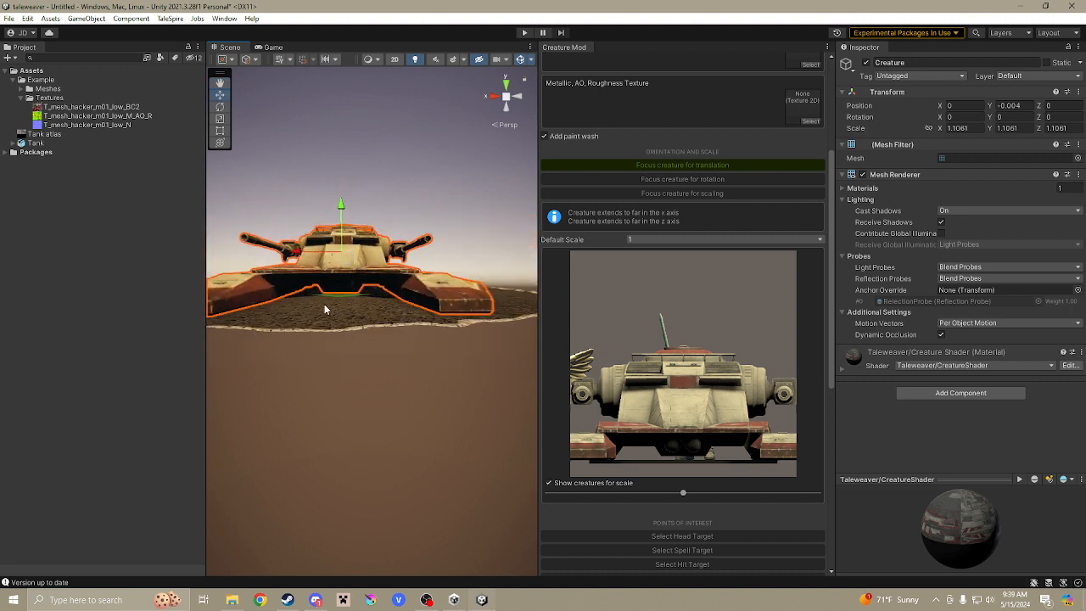
{"action": "middle_click_drag", "start_coordinate": [259, 326], "coordinate": [358, 306]}
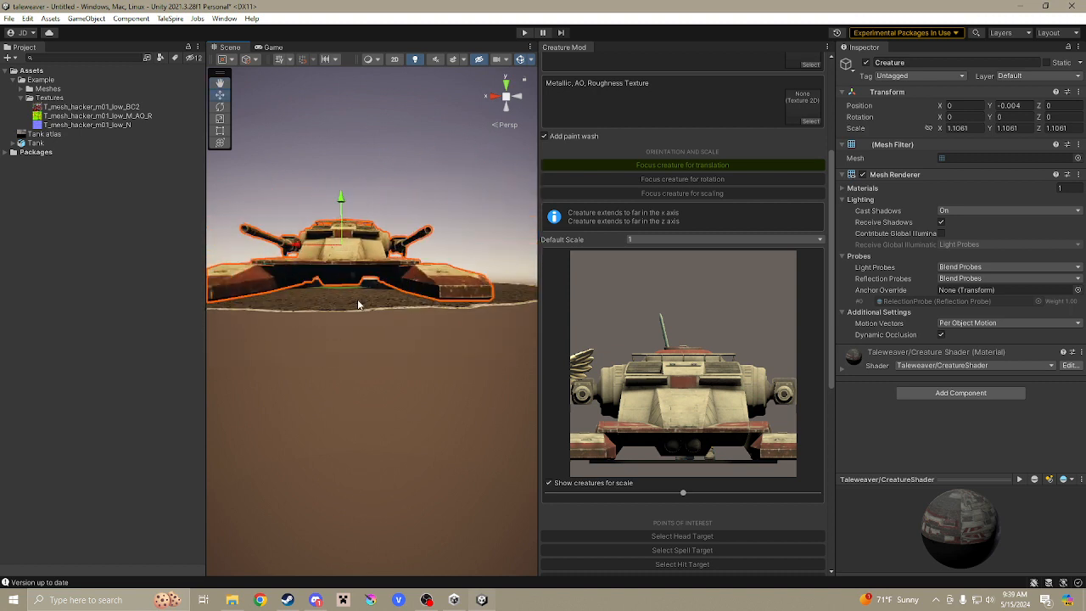
{"action": "left_click_drag", "start_coordinate": [360, 303], "coordinate": [330, 226], "text": "alt"}
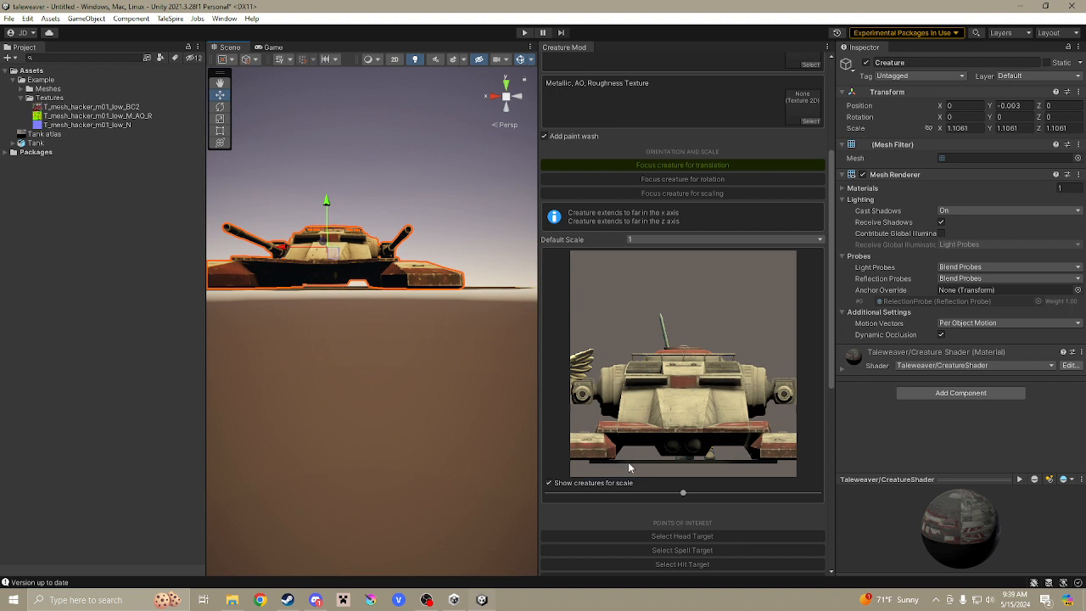
{"action": "left_click_drag", "start_coordinate": [388, 293], "coordinate": [670, 407], "text": "alt"}
{"action": "mouse_move", "coordinate": [687, 498]}
{"action": "left_mouse_down"}
{"action": "mouse_move", "coordinate": [639, 501]}
{"action": "mouse_move", "coordinate": [729, 495]}
{"action": "mouse_move", "coordinate": [693, 499]}
{"action": "left_mouse_up"}
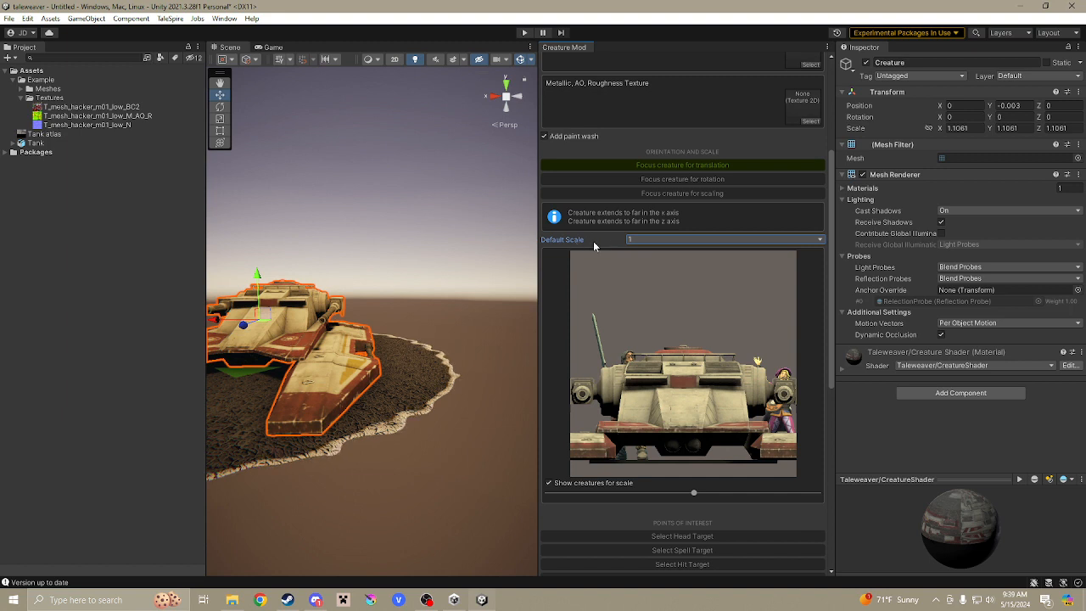
Select the Head target under Points of Interest and raise it to a Y position of about 0.875 within the tank.
{"action": "left_click_drag", "start_coordinate": [830, 366], "coordinate": [829, 445]}
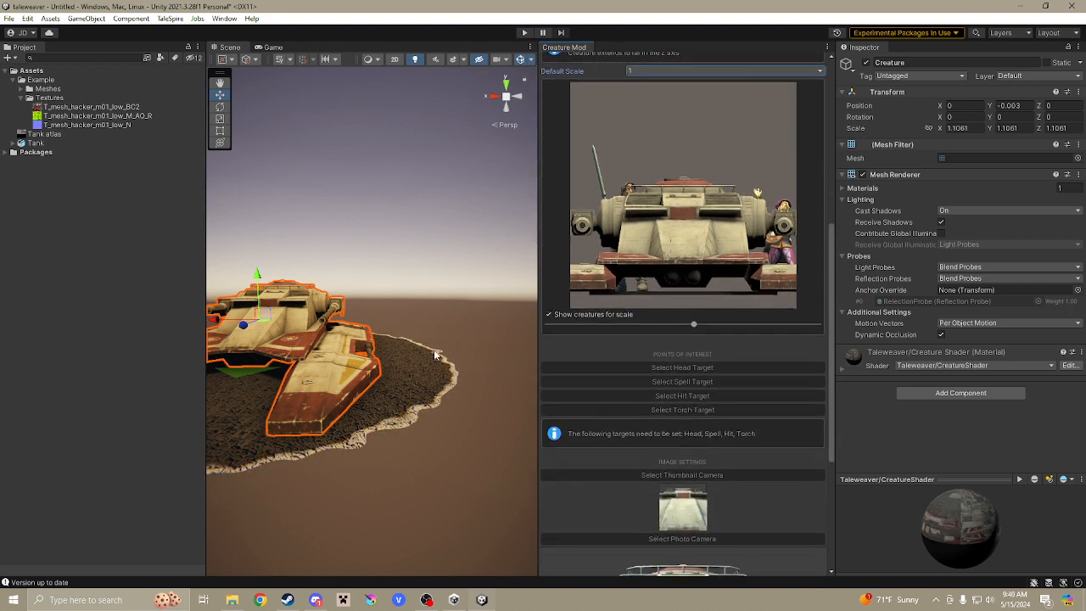
{"action": "left_click_drag", "start_coordinate": [434, 354], "coordinate": [473, 281], "text": "alt"}
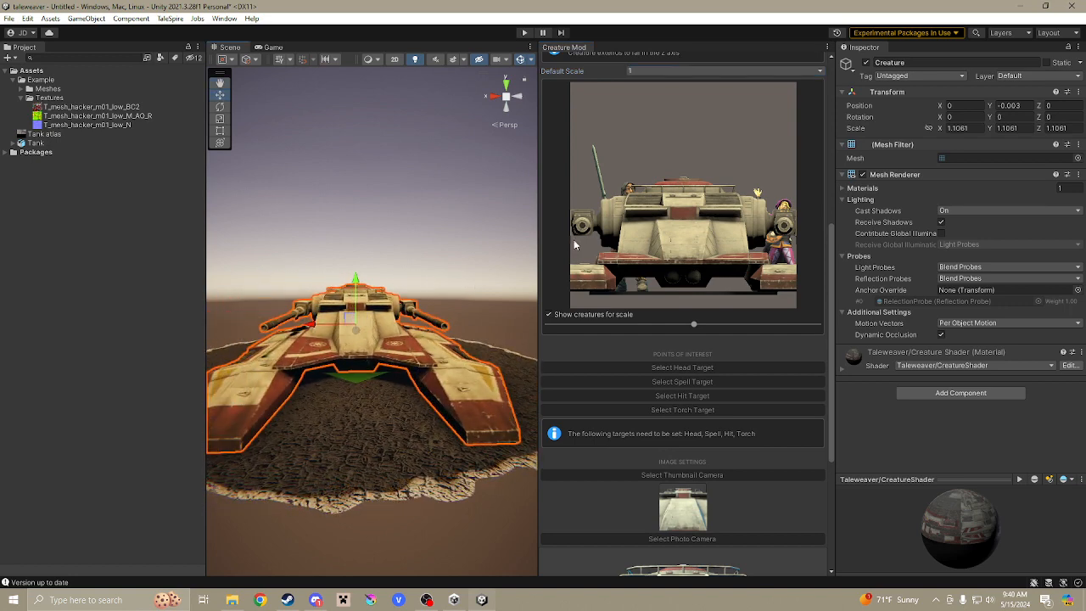
{"action": "left_click", "coordinate": [669, 369]}
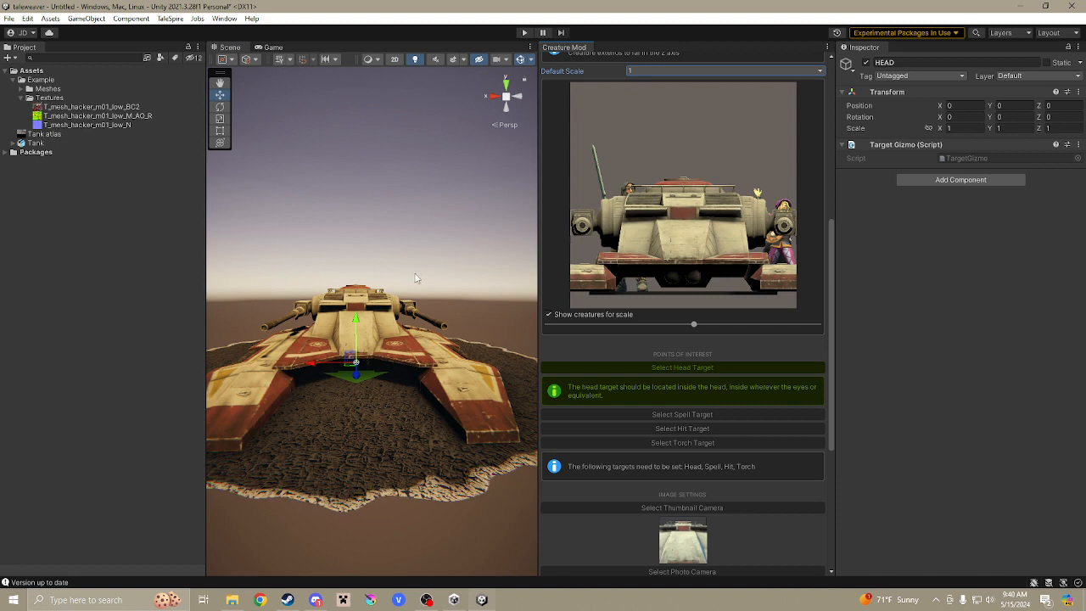
{"action": "scroll", "coordinate": [403, 304], "scroll_direction": "up", "scroll_amount": 3}
{"action": "mouse_move", "coordinate": [403, 304]}
{"action": "middle_mouse_down"}
{"action": "mouse_move", "coordinate": [375, 399]}
{"action": "mouse_move", "coordinate": [404, 320]}
{"action": "mouse_move", "coordinate": [396, 302]}
{"action": "middle_mouse_up"}
{"action": "left_click_drag", "start_coordinate": [336, 365], "coordinate": [336, 315]}
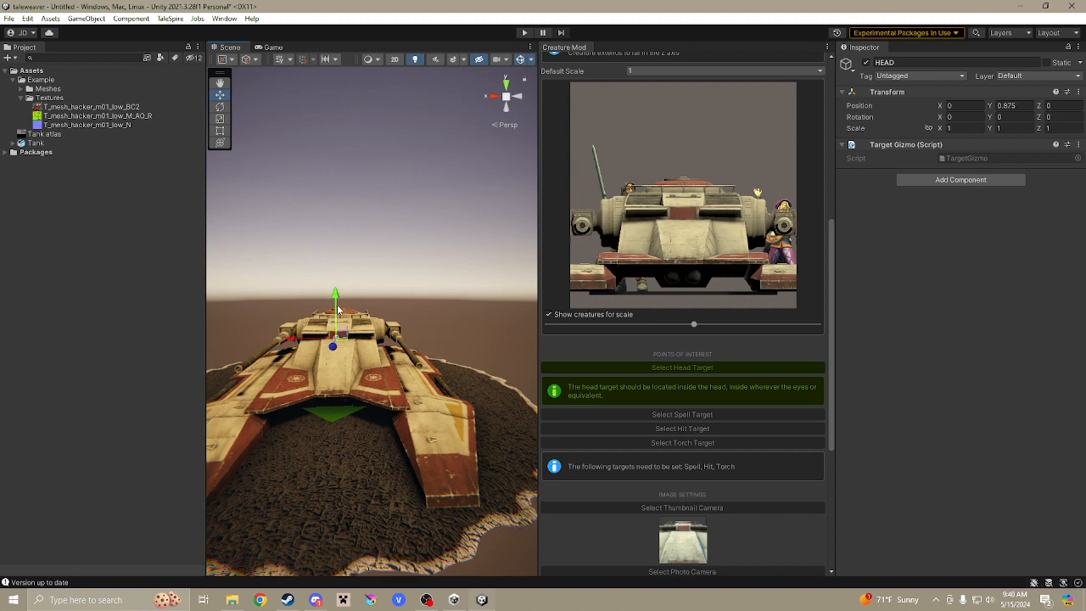
{"action": "middle_click_drag", "start_coordinate": [352, 307], "coordinate": [351, 406]}
{"action": "left_click", "coordinate": [427, 342]}
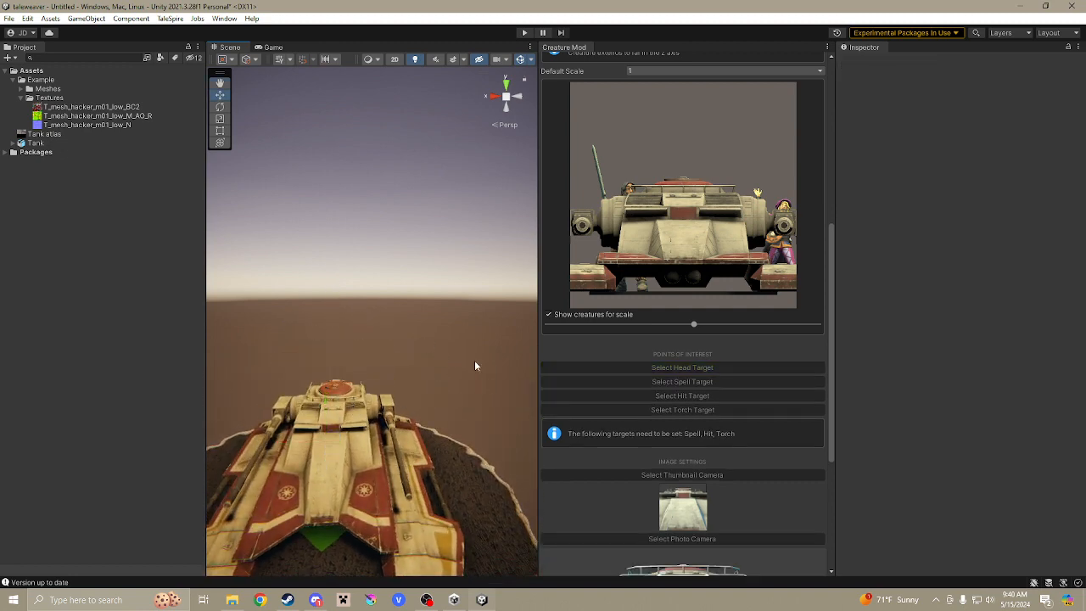
Move the Head target to about Y 0.867, Z -0.71 at the tank's upper cockpit area.
{"action": "left_click", "coordinate": [709, 368]}
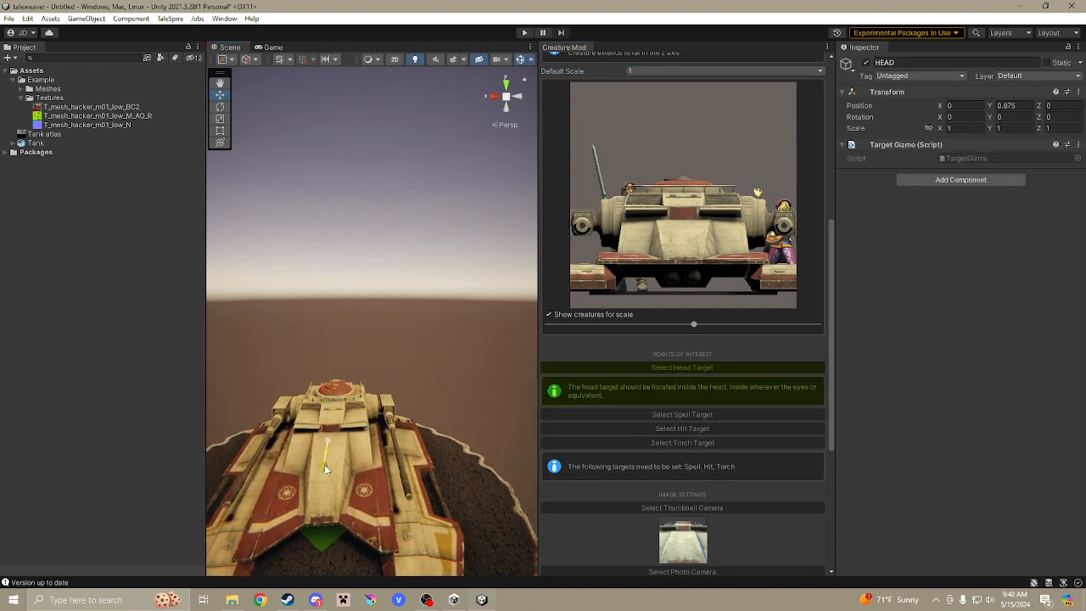
{"action": "middle_click_drag", "start_coordinate": [326, 441], "coordinate": [321, 365]}
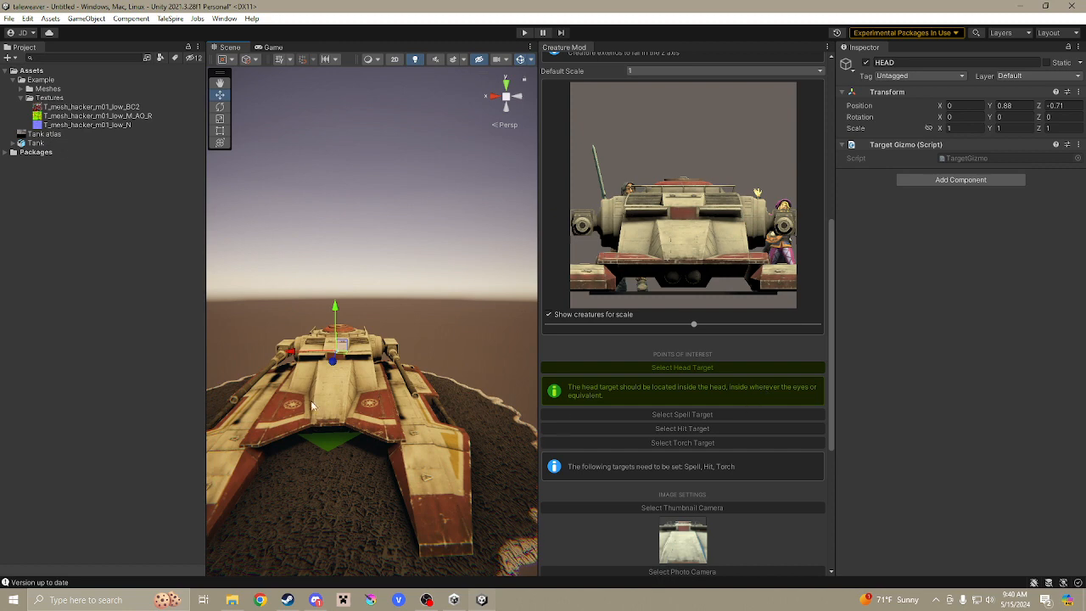
{"action": "scroll", "coordinate": [328, 343], "scroll_direction": "up", "scroll_amount": 5}
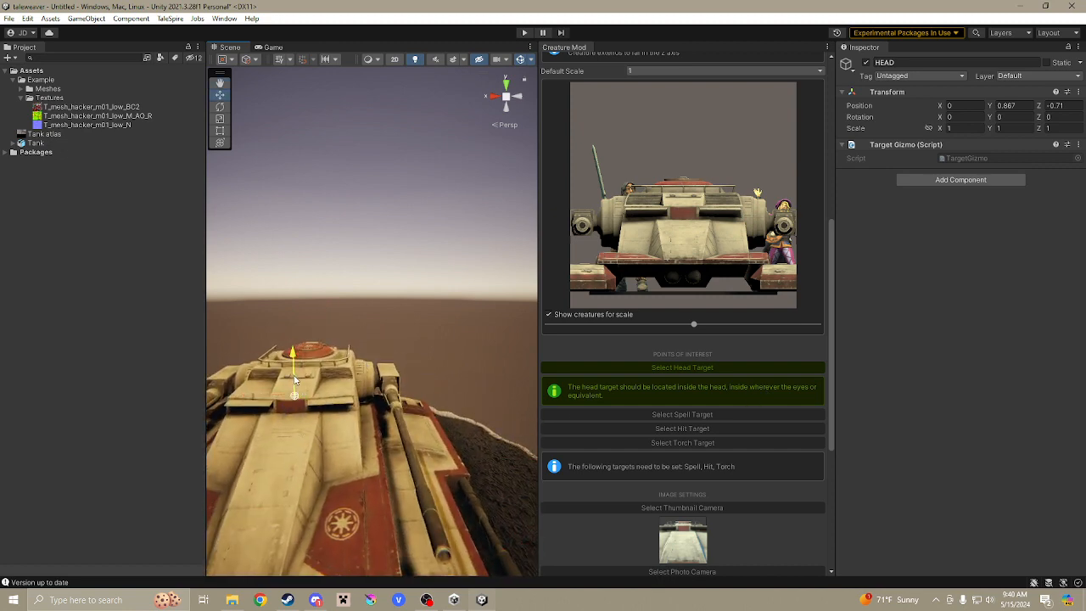
{"action": "middle_click_drag", "start_coordinate": [301, 413], "coordinate": [336, 397]}
{"action": "left_click_drag", "start_coordinate": [391, 426], "coordinate": [430, 421], "text": "alt"}
Select the Spell target and move it to the front centre of the hull, at about X -0.021, Y 0.305, Z 1.157.
{"action": "left_click", "coordinate": [695, 415]}
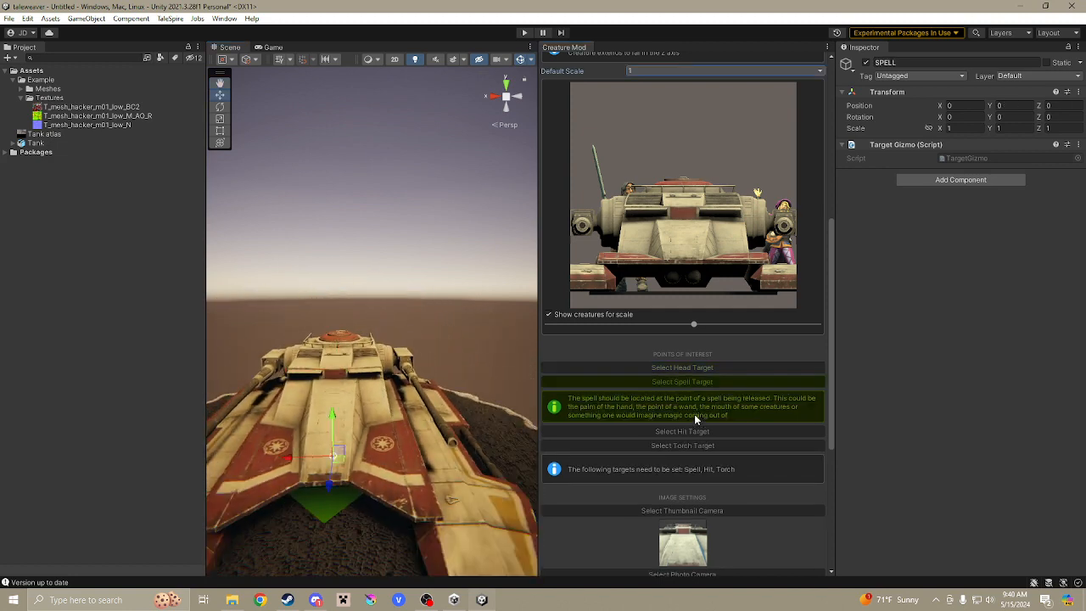
{"action": "middle_click_drag", "start_coordinate": [379, 422], "coordinate": [379, 480]}
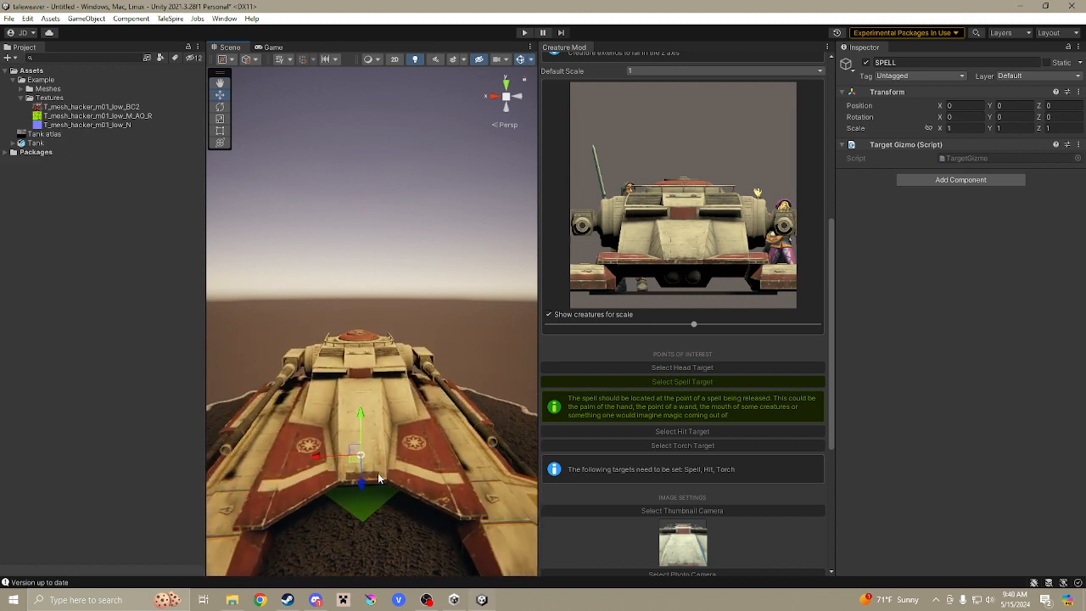
{"action": "left_click_drag", "start_coordinate": [354, 468], "coordinate": [360, 526]}
{"action": "middle_click_drag", "start_coordinate": [360, 526], "coordinate": [407, 449]}
{"action": "left_click_drag", "start_coordinate": [380, 418], "coordinate": [424, 391]}
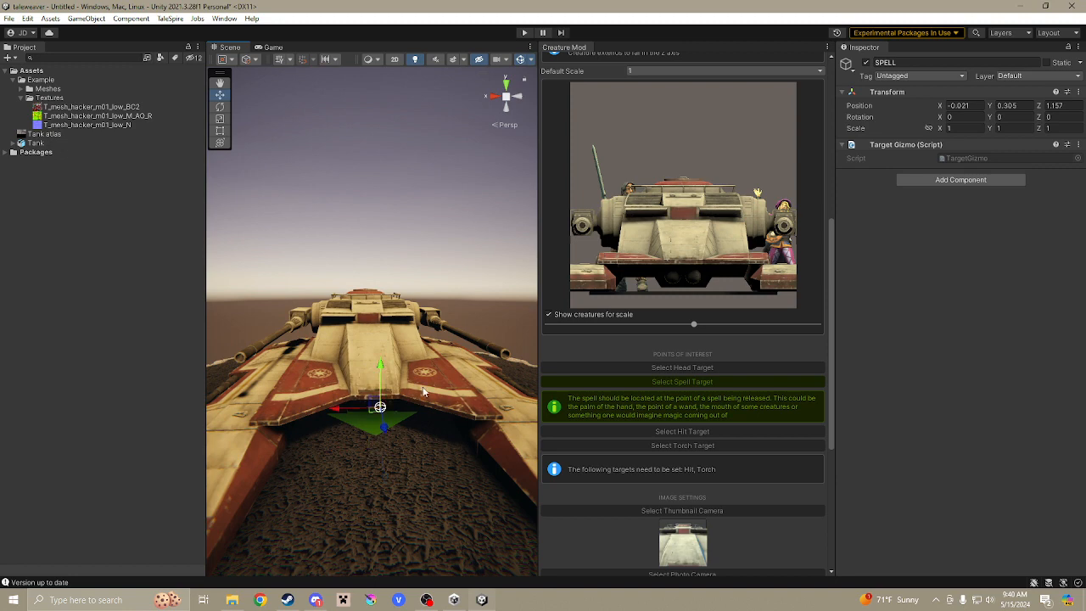
Move the Spell target to the muzzle of the cannon on the positive X side, at about X 1.075, Y 0.715, Z 0.902.
{"action": "middle_click_drag", "start_coordinate": [401, 373], "coordinate": [355, 511]}
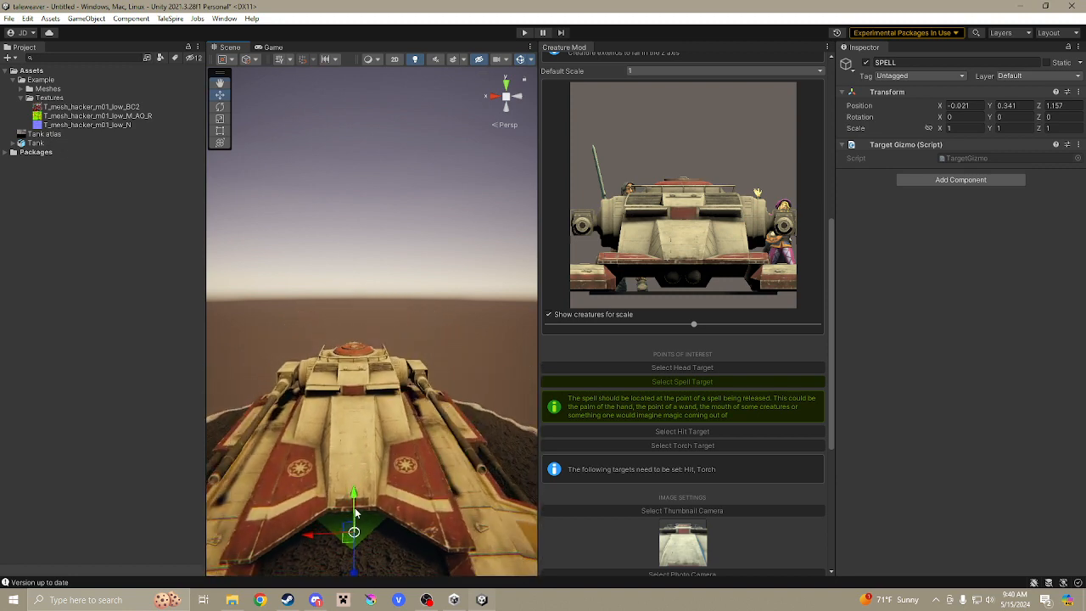
{"action": "left_click_drag", "start_coordinate": [322, 535], "coordinate": [202, 548]}
{"action": "middle_click_drag", "start_coordinate": [318, 524], "coordinate": [500, 456]}
{"action": "left_click_drag", "start_coordinate": [420, 466], "coordinate": [412, 386]}
{"action": "scroll", "coordinate": [412, 386], "scroll_direction": "up", "scroll_amount": 3}
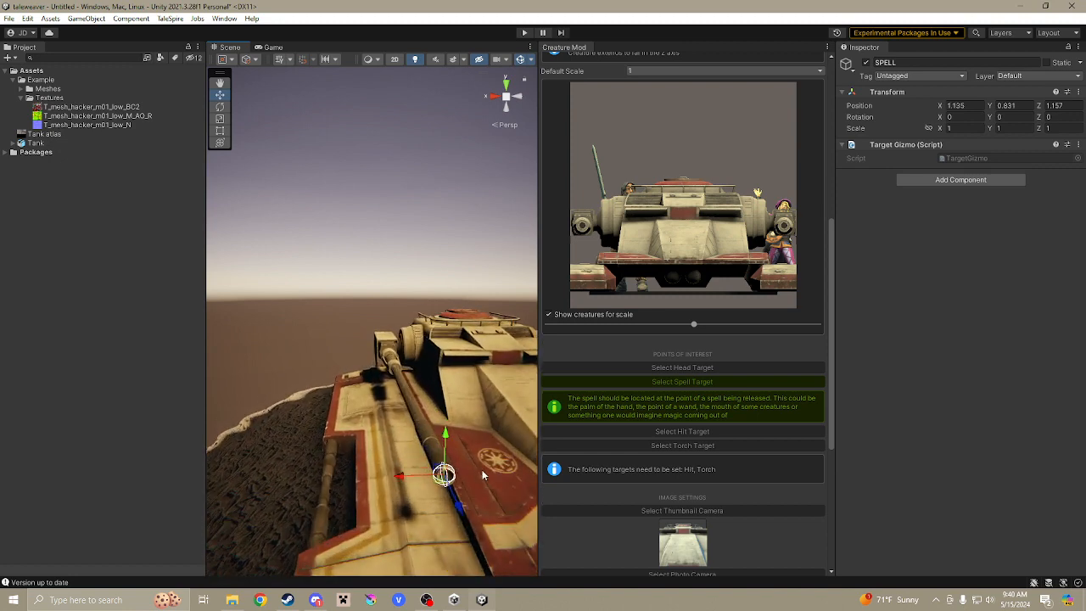
{"action": "middle_click_drag", "start_coordinate": [463, 483], "coordinate": [480, 451]}
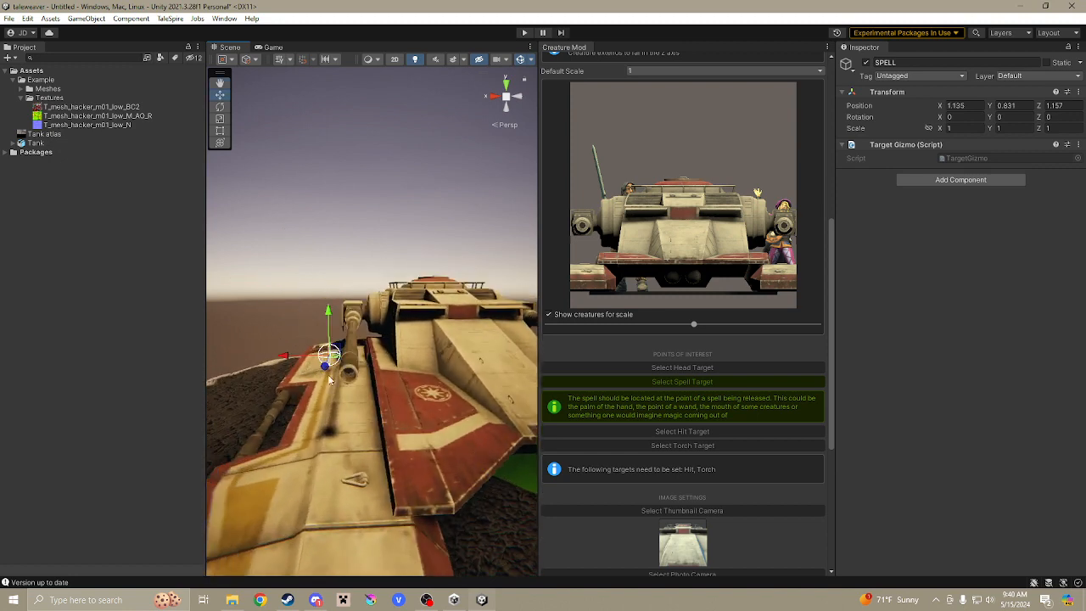
{"action": "left_click_drag", "start_coordinate": [339, 355], "coordinate": [352, 383]}
{"action": "scroll", "coordinate": [351, 387], "scroll_direction": "up", "scroll_amount": 2}
{"action": "left_click_drag", "start_coordinate": [331, 438], "coordinate": [334, 428]}
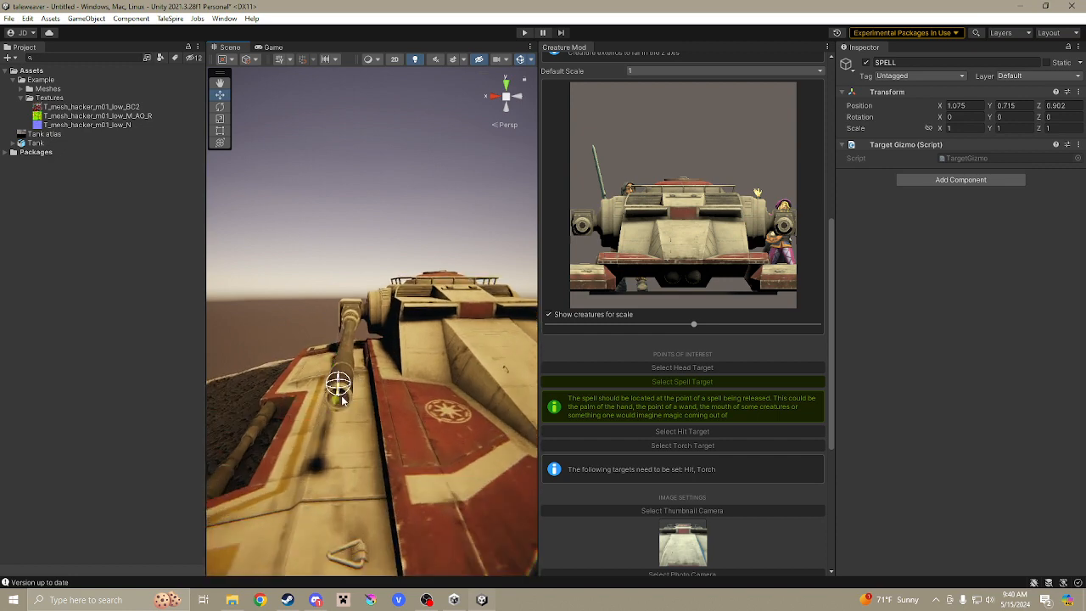
Fine-tune the Spell target to sit in the cannon's muzzle opening, at about X 1.077, Y 0.691, Z 0.968.
{"action": "scroll", "coordinate": [336, 379], "scroll_direction": "up", "scroll_amount": 2}
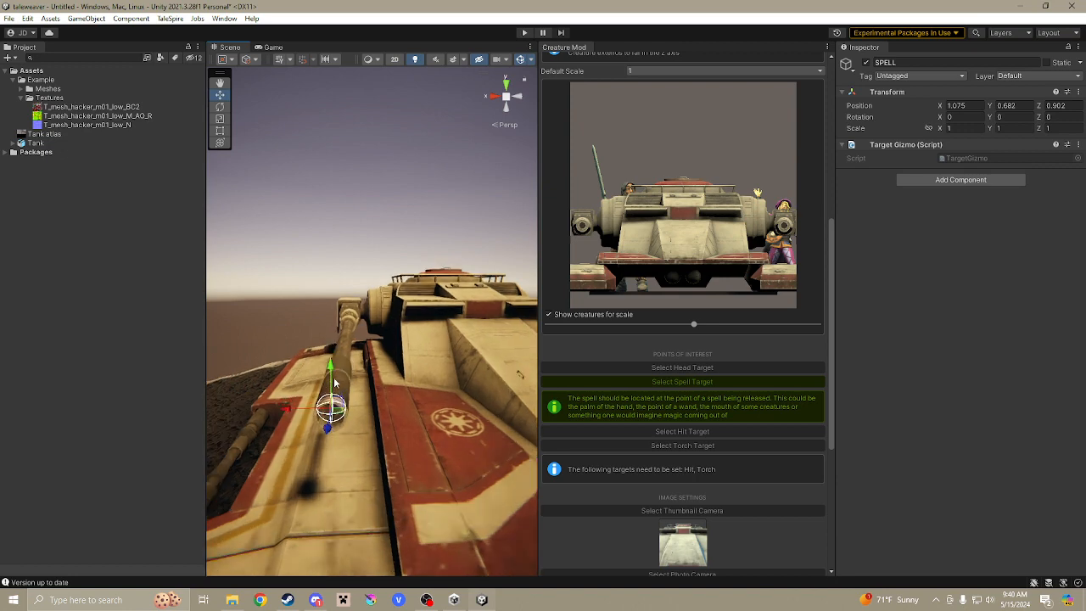
{"action": "middle_click_drag", "start_coordinate": [337, 380], "coordinate": [388, 394]}
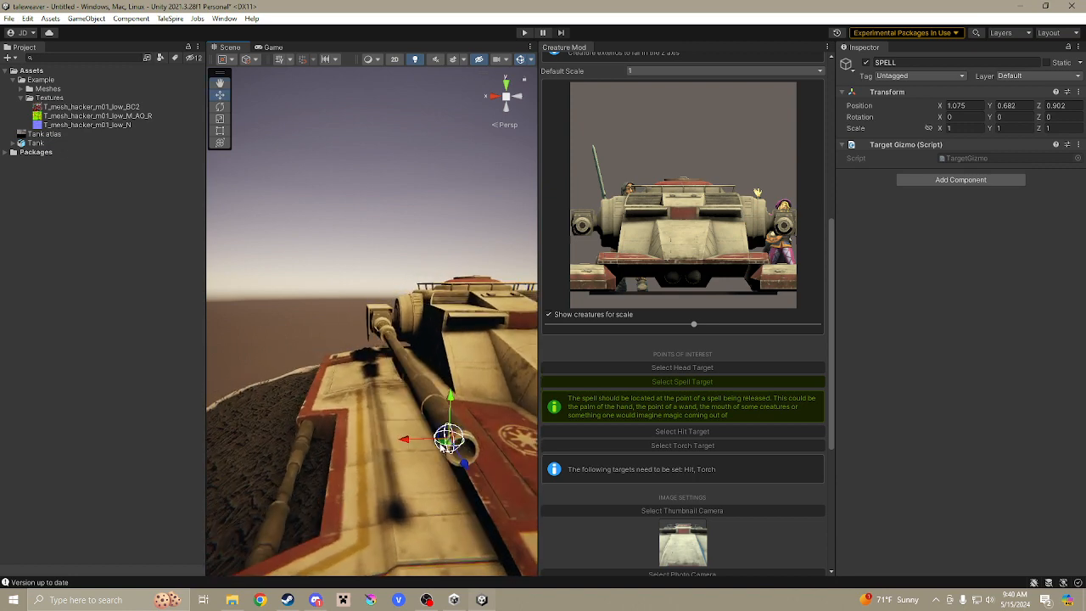
{"action": "left_click_drag", "start_coordinate": [445, 443], "coordinate": [456, 448]}
{"action": "middle_click_drag", "start_coordinate": [456, 447], "coordinate": [426, 398]}
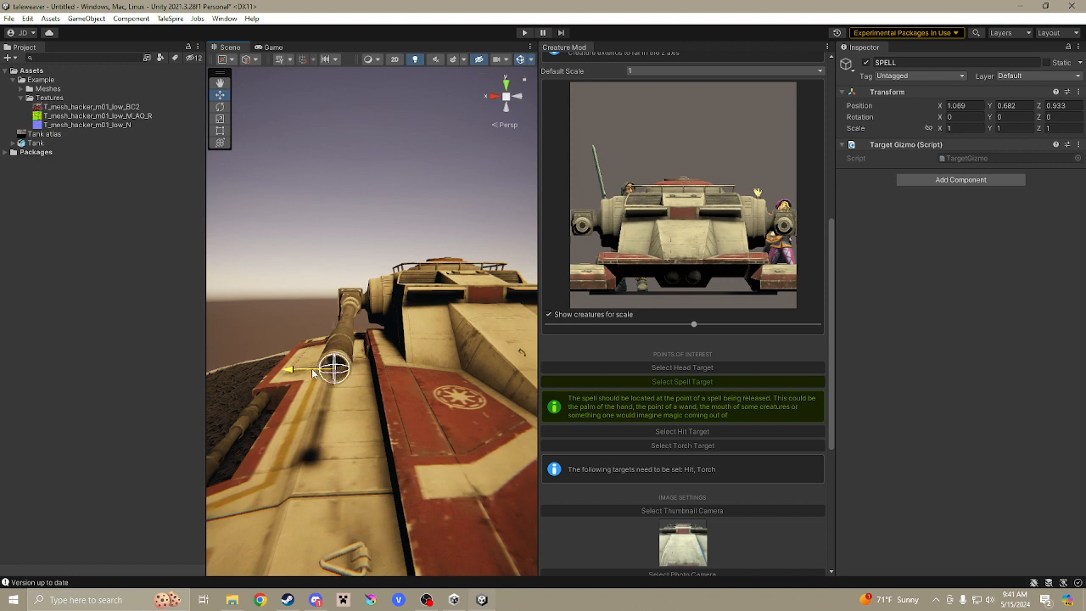
{"action": "middle_click_drag", "start_coordinate": [369, 366], "coordinate": [345, 477]}
{"action": "left_click_drag", "start_coordinate": [340, 504], "coordinate": [339, 520]}
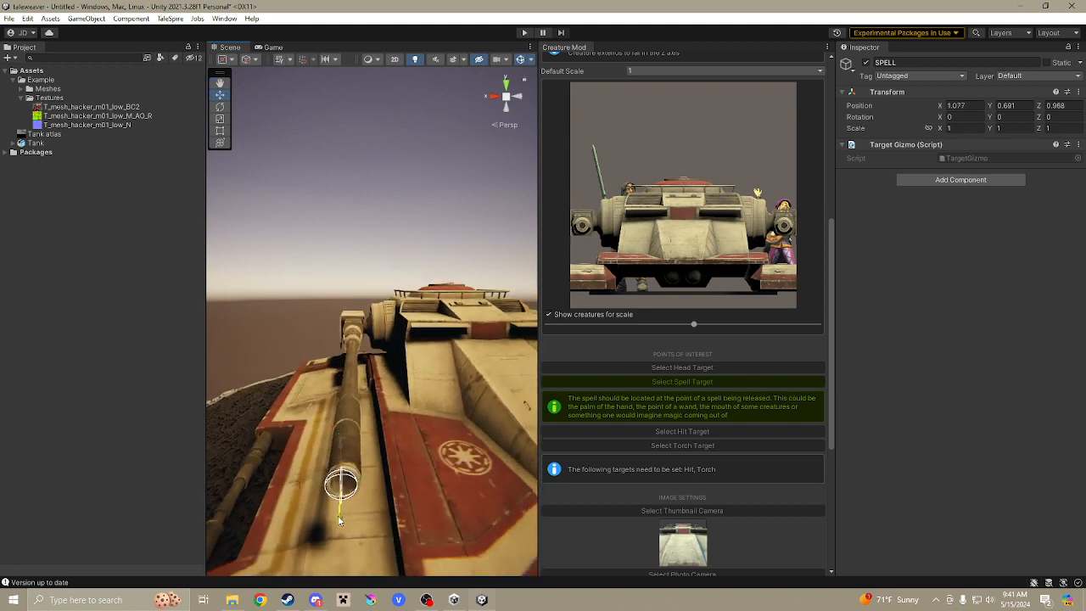
Select the Hit target and move it up inside the tank's hull, to about Y 0.355, Z 0.308.
{"action": "middle_click_drag", "start_coordinate": [441, 476], "coordinate": [380, 404]}
{"action": "scroll", "coordinate": [431, 460], "scroll_direction": "down", "scroll_amount": 2}
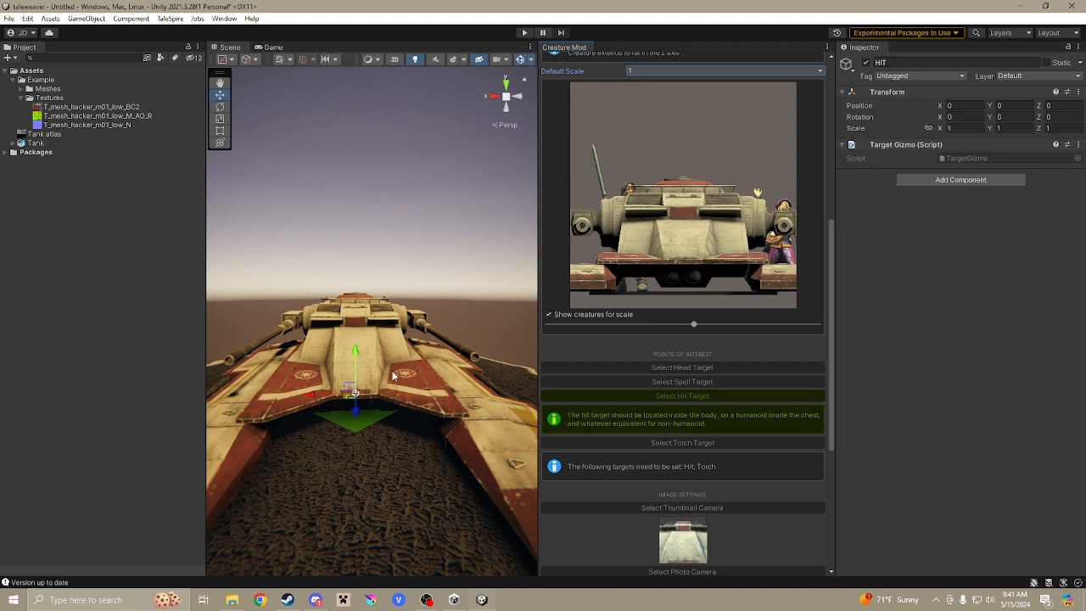
{"action": "middle_click_drag", "start_coordinate": [392, 375], "coordinate": [364, 432]}
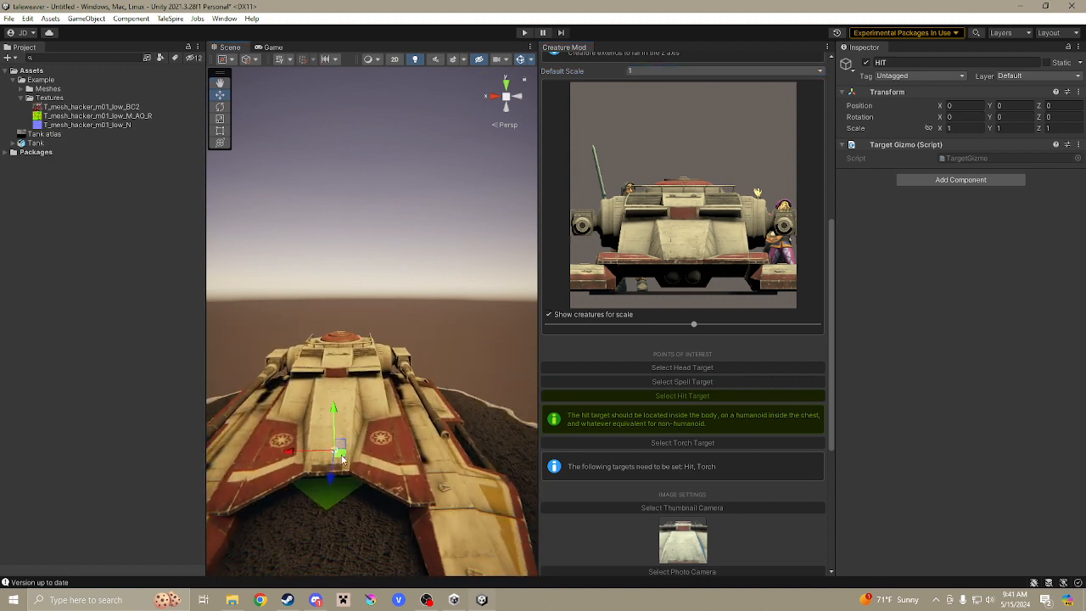
{"action": "left_click_drag", "start_coordinate": [342, 459], "coordinate": [236, 501]}
{"action": "key", "text": "ctrl+z"}
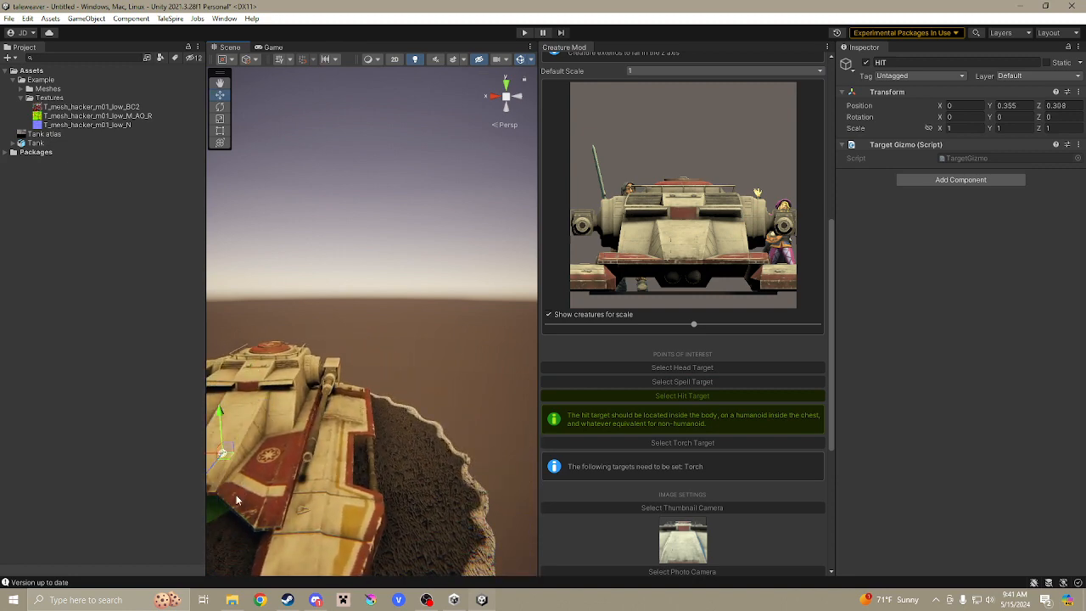
{"action": "middle_click_drag", "start_coordinate": [236, 501], "coordinate": [414, 449]}
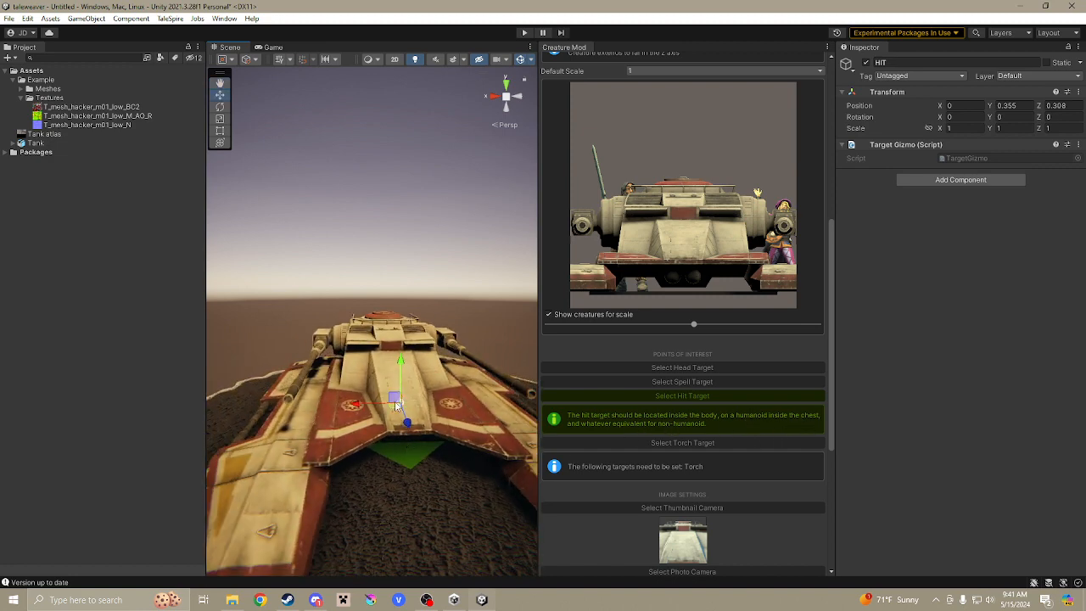
Shift the Hit target back and up within the centre of the hull, to about Y 0.437, Z 0.145.
{"action": "left_click_drag", "start_coordinate": [407, 419], "coordinate": [404, 414]}
{"action": "left_click_drag", "start_coordinate": [438, 506], "coordinate": [243, 435], "text": "alt"}
{"action": "middle_click_drag", "start_coordinate": [243, 435], "coordinate": [280, 436]}
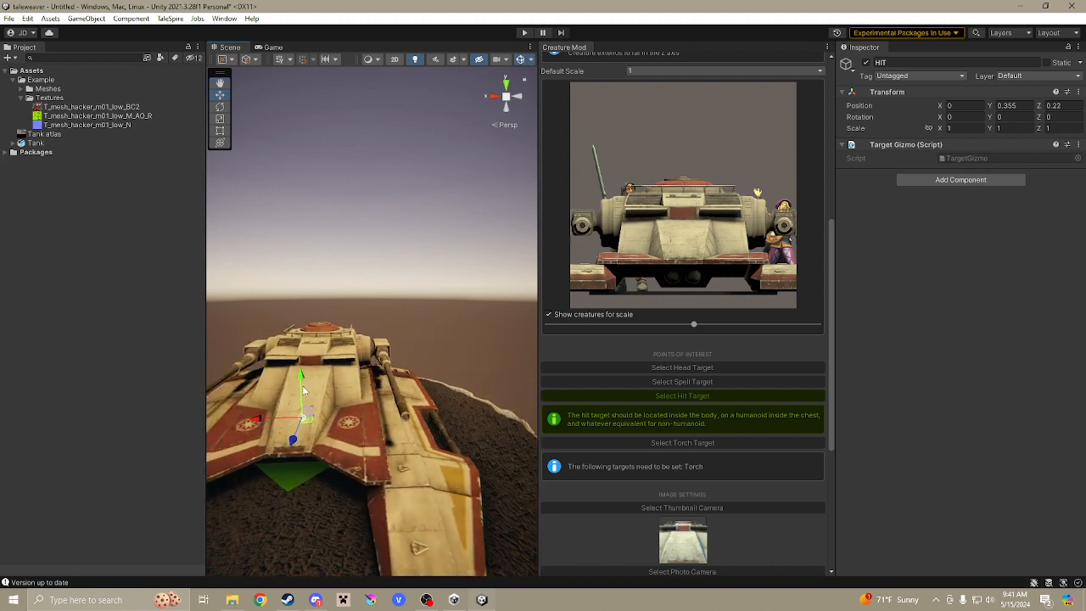
{"action": "left_click_drag", "start_coordinate": [301, 384], "coordinate": [301, 371]}
{"action": "middle_click_drag", "start_coordinate": [352, 417], "coordinate": [497, 330]}
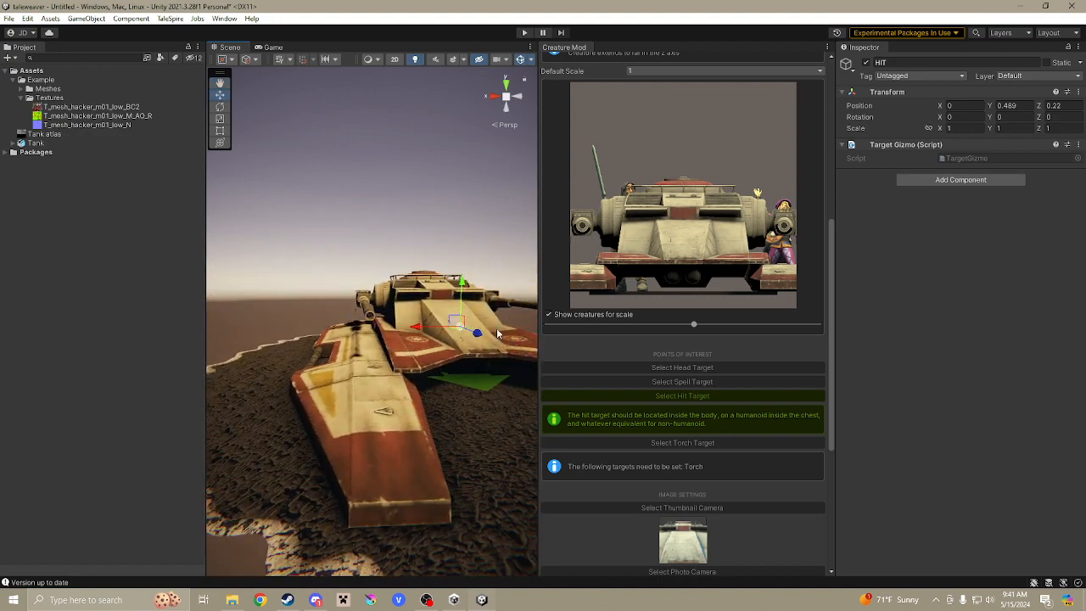
{"action": "left_click_drag", "start_coordinate": [462, 294], "coordinate": [462, 300]}
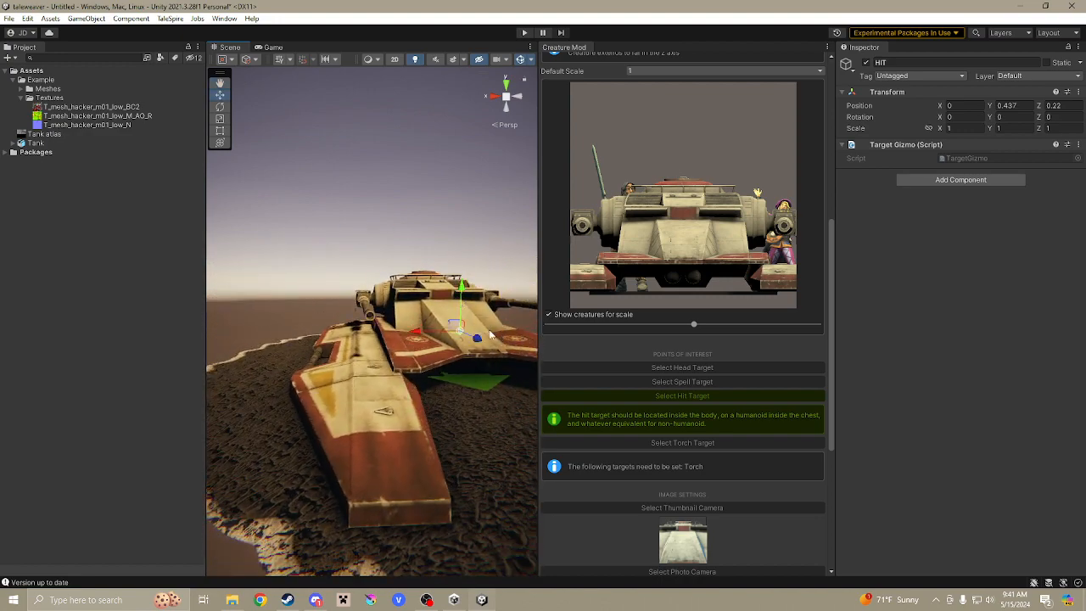
{"action": "middle_click_drag", "start_coordinate": [498, 328], "coordinate": [326, 388]}
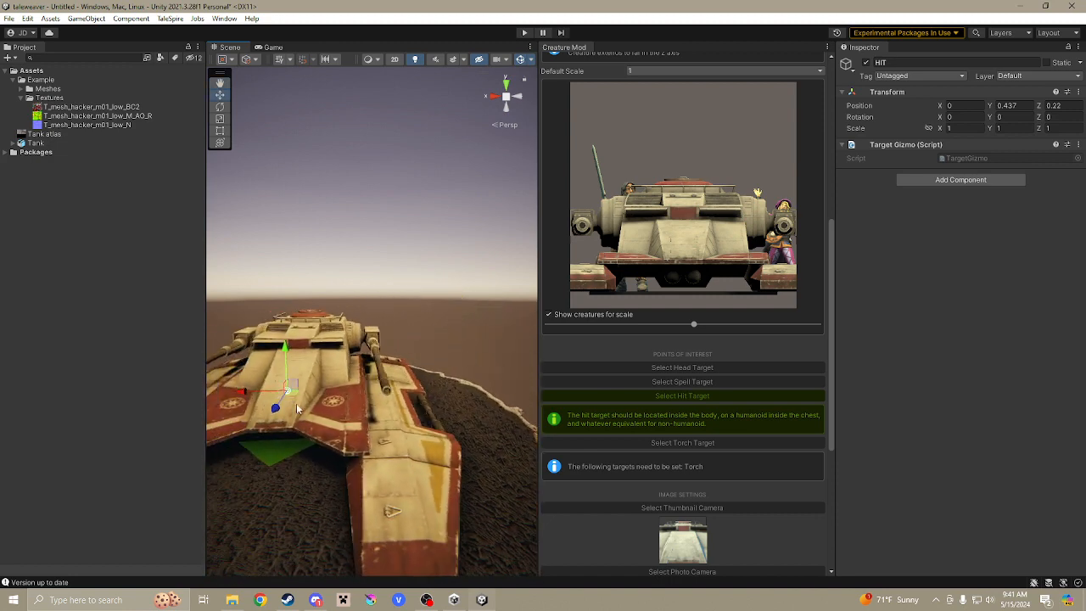
{"action": "left_click_drag", "start_coordinate": [274, 412], "coordinate": [276, 405]}
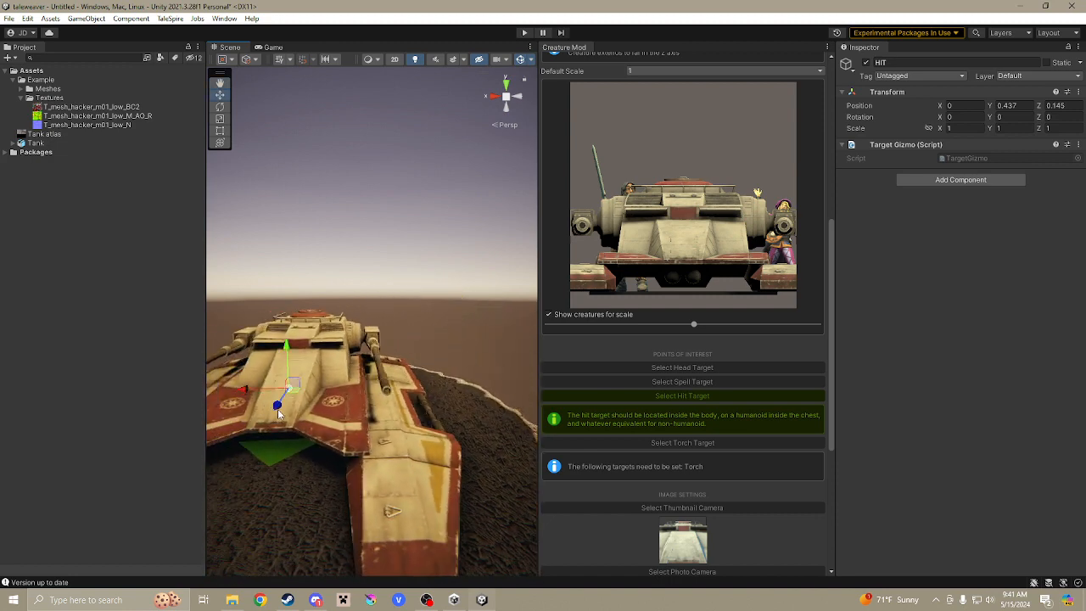
Select the Torch target and raise it above the tank's turret, to about Y 1.345, Z -0.214.
{"action": "left_click", "coordinate": [684, 443]}
{"action": "key", "text": "f"}
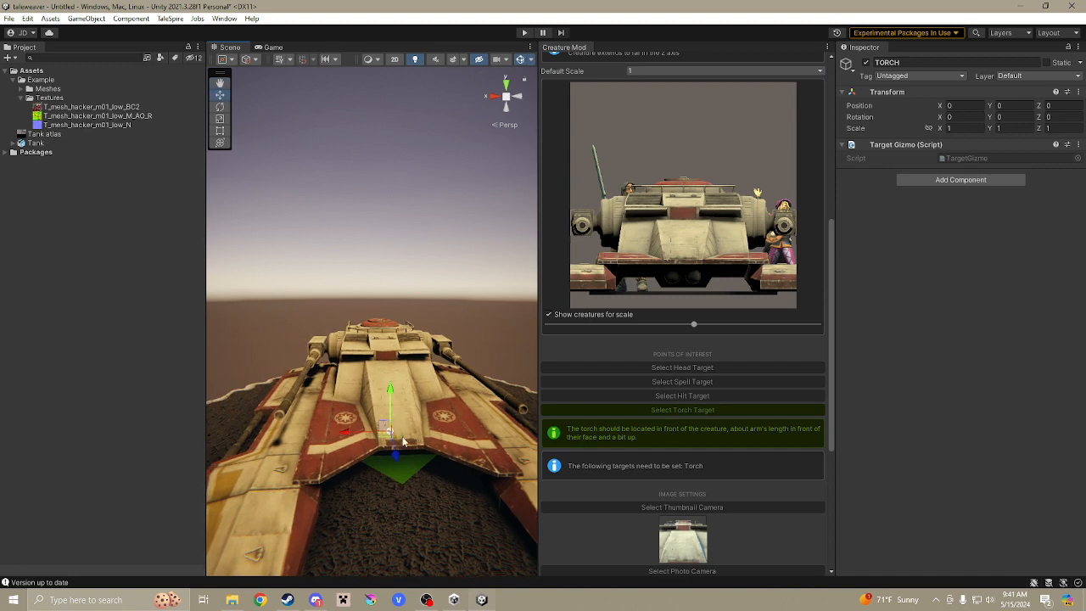
{"action": "left_click_drag", "start_coordinate": [383, 439], "coordinate": [421, 317]}
{"action": "middle_click_drag", "start_coordinate": [407, 356], "coordinate": [404, 458]}
{"action": "left_click_drag", "start_coordinate": [411, 467], "coordinate": [391, 398]}
{"action": "middle_click_drag", "start_coordinate": [366, 462], "coordinate": [440, 454]}
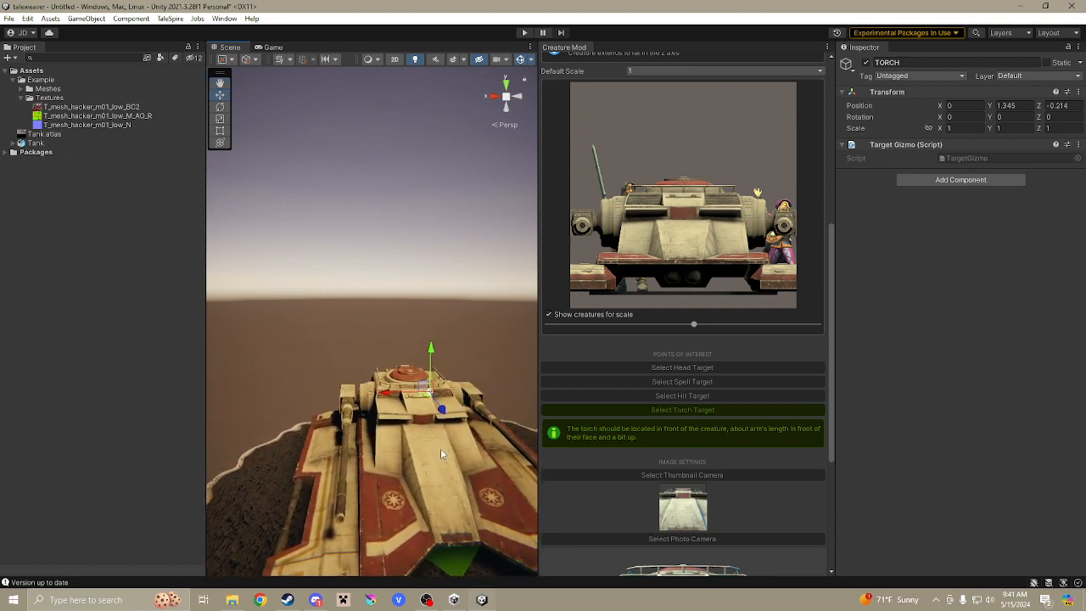
Bring the Torch target forward and higher in front of the turret, to about Y 1.484, Z 0.124.
{"action": "mouse_move", "coordinate": [441, 410]}
{"action": "left_mouse_down"}
{"action": "mouse_move", "coordinate": [446, 418]}
{"action": "mouse_move", "coordinate": [444, 409]}
{"action": "left_mouse_up"}
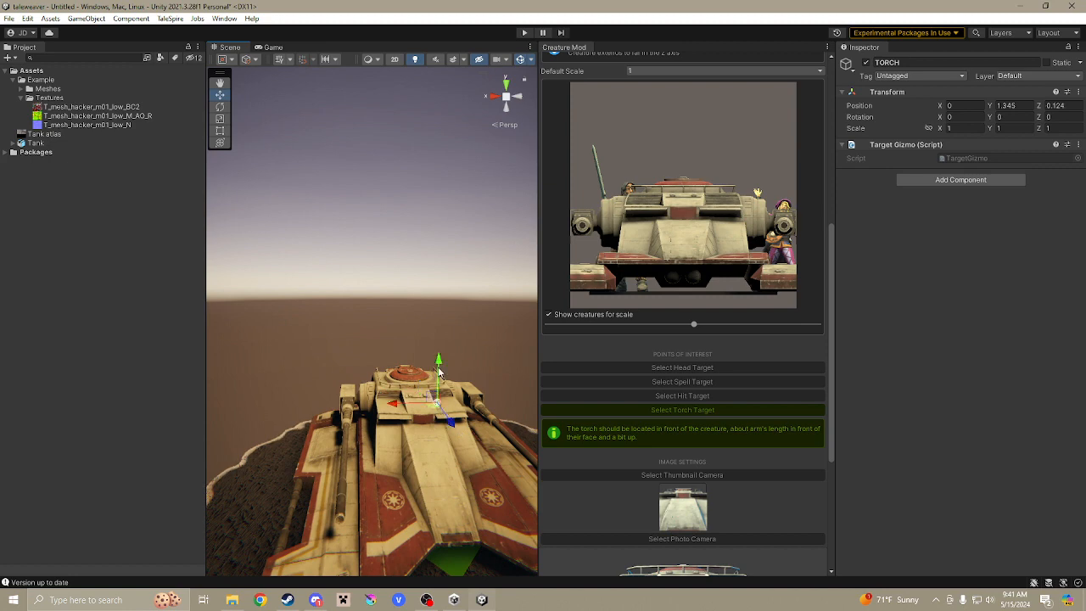
{"action": "left_click_drag", "start_coordinate": [438, 373], "coordinate": [439, 382]}
{"action": "middle_click_drag", "start_coordinate": [371, 465], "coordinate": [306, 402]}
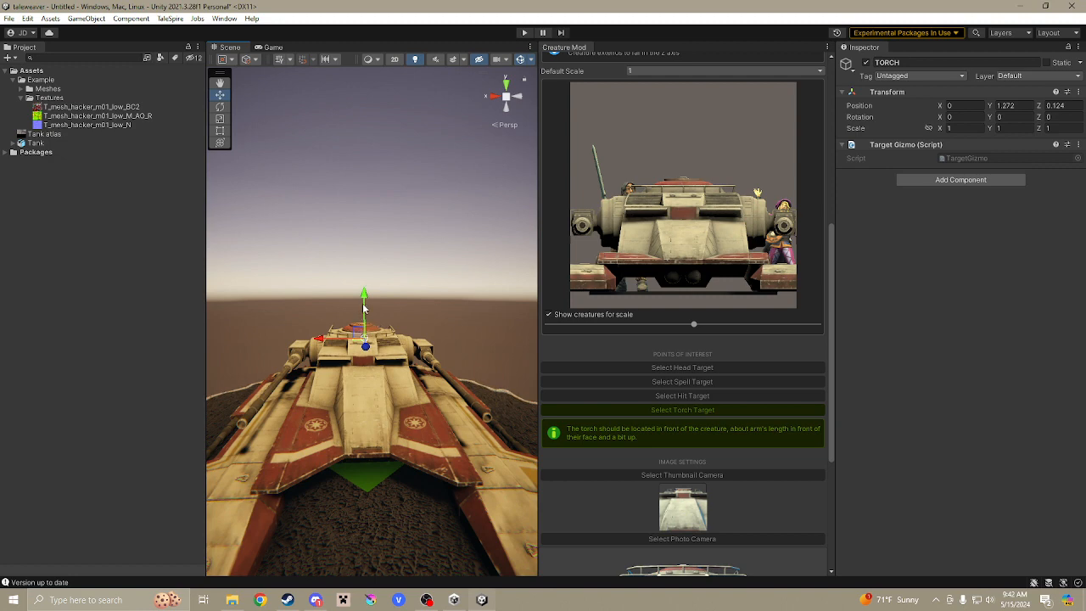
{"action": "left_click_drag", "start_coordinate": [363, 309], "coordinate": [364, 290]}
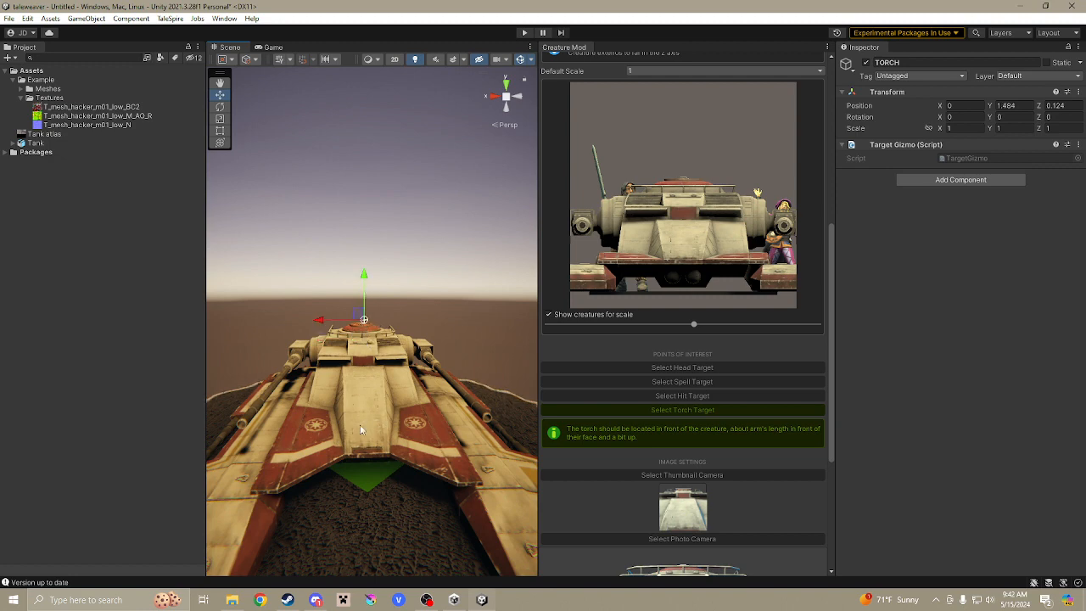
Select the Thumbnail Camera under Image Settings and move it beside the tank, to about X -1.287, Y 1.248, Z 1.248.
{"action": "scroll", "coordinate": [696, 478], "scroll_direction": "down", "scroll_amount": 5}
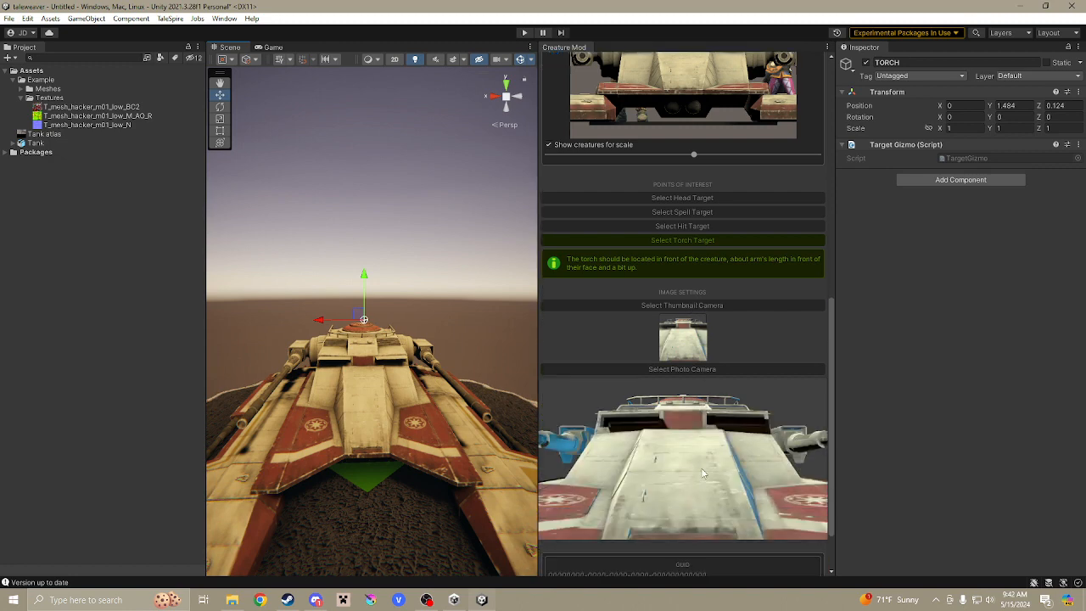
{"action": "left_click", "coordinate": [685, 306]}
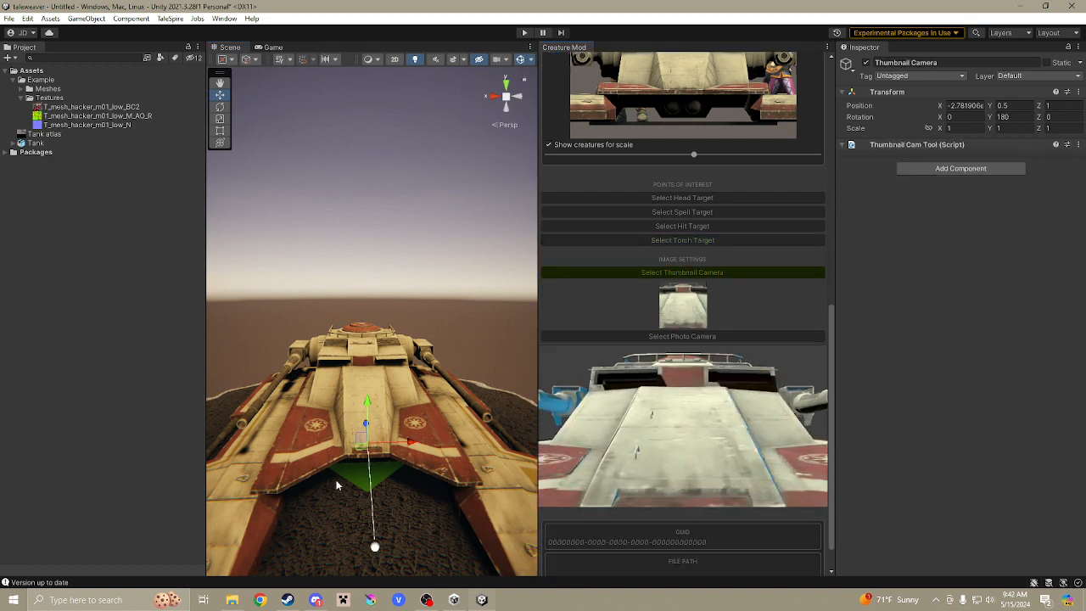
{"action": "scroll", "coordinate": [432, 485], "scroll_direction": "down", "scroll_amount": 2}
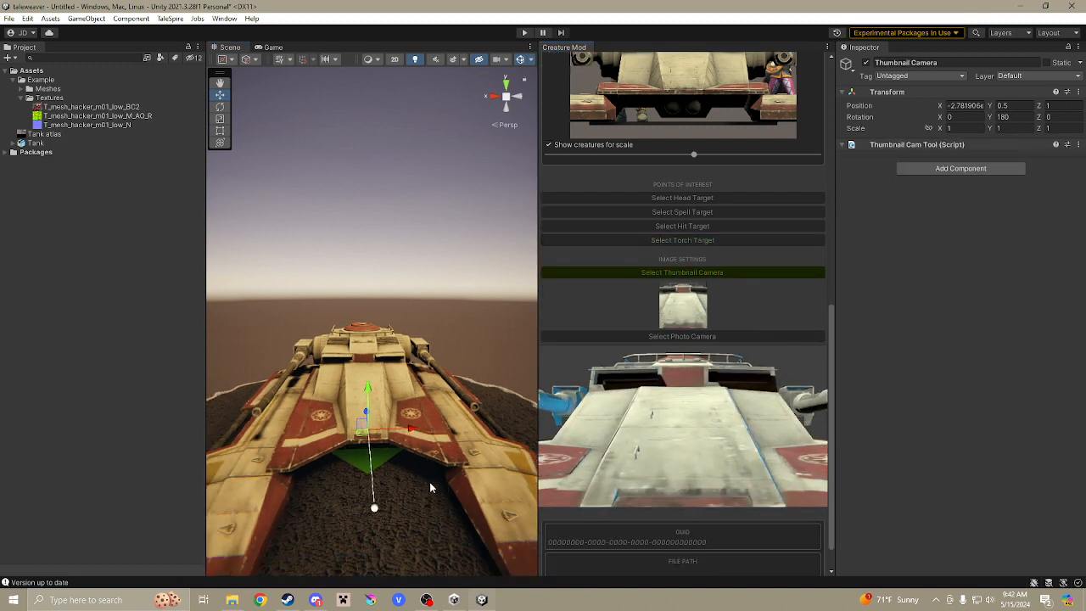
{"action": "middle_click_drag", "start_coordinate": [430, 471], "coordinate": [376, 470]}
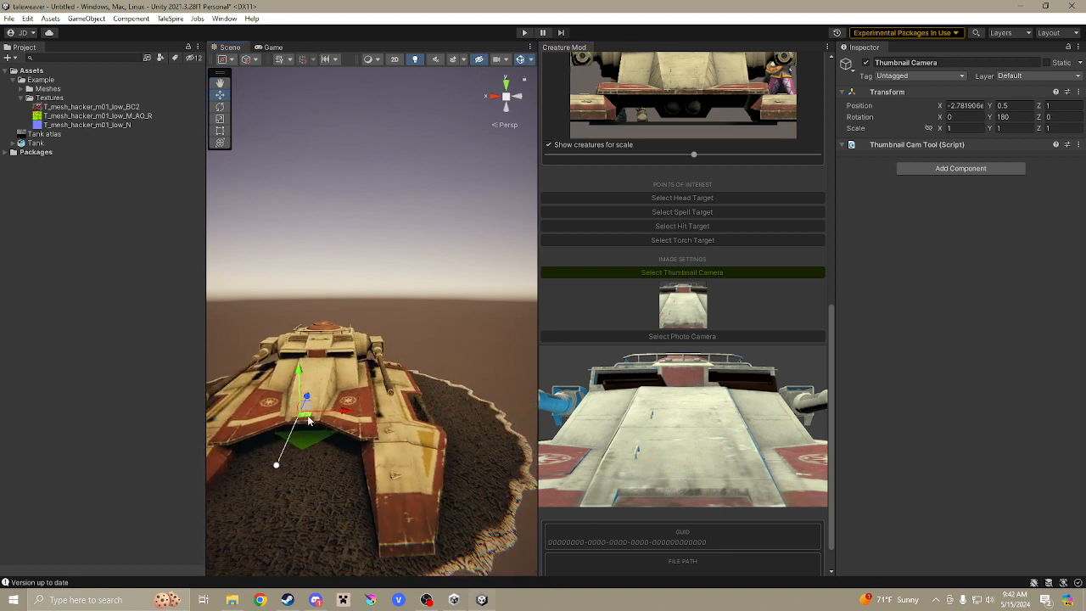
{"action": "left_click_drag", "start_coordinate": [307, 401], "coordinate": [421, 349]}
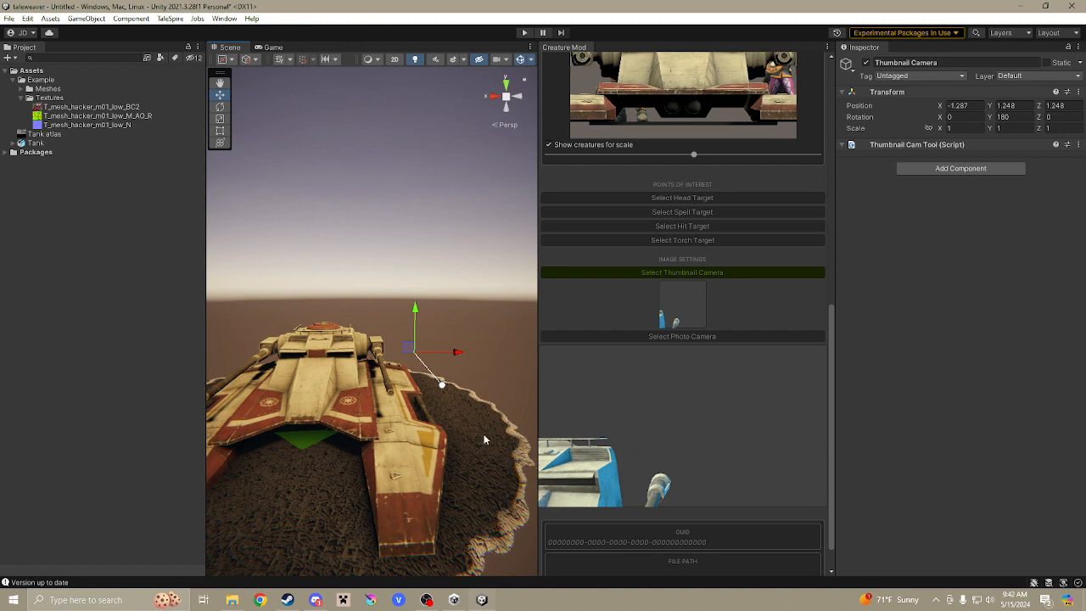
Rotate the Thumbnail Camera to about 21.137, 105.335, 3.406 and move it to about X -1.187, Y 1.193, Z 0.49.
{"action": "left_click", "coordinate": [220, 107]}
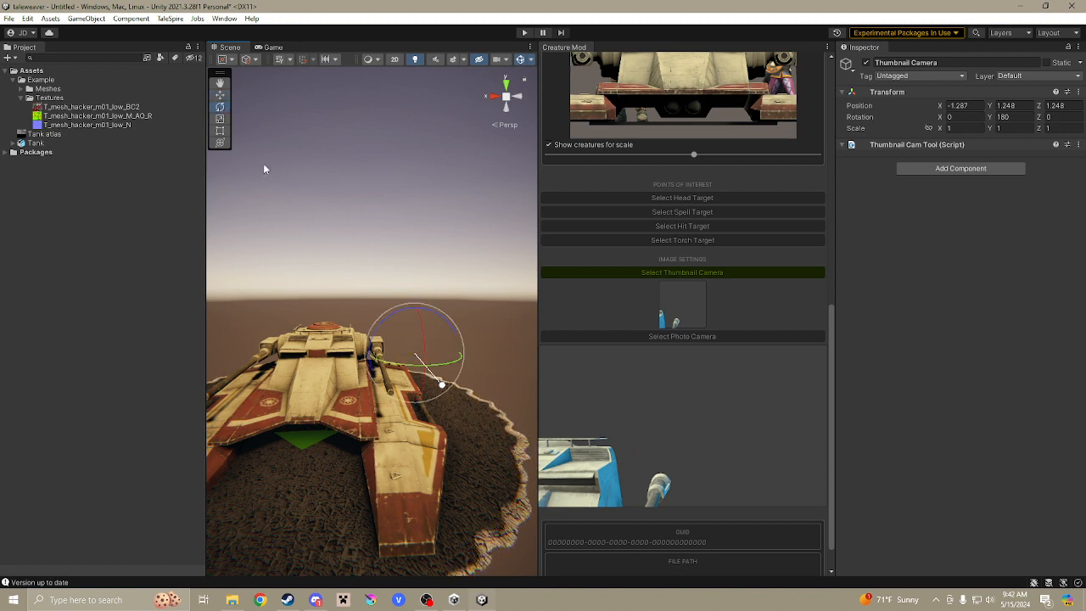
{"action": "left_click_drag", "start_coordinate": [454, 364], "coordinate": [482, 334]}
{"action": "left_click_drag", "start_coordinate": [403, 341], "coordinate": [413, 367]}
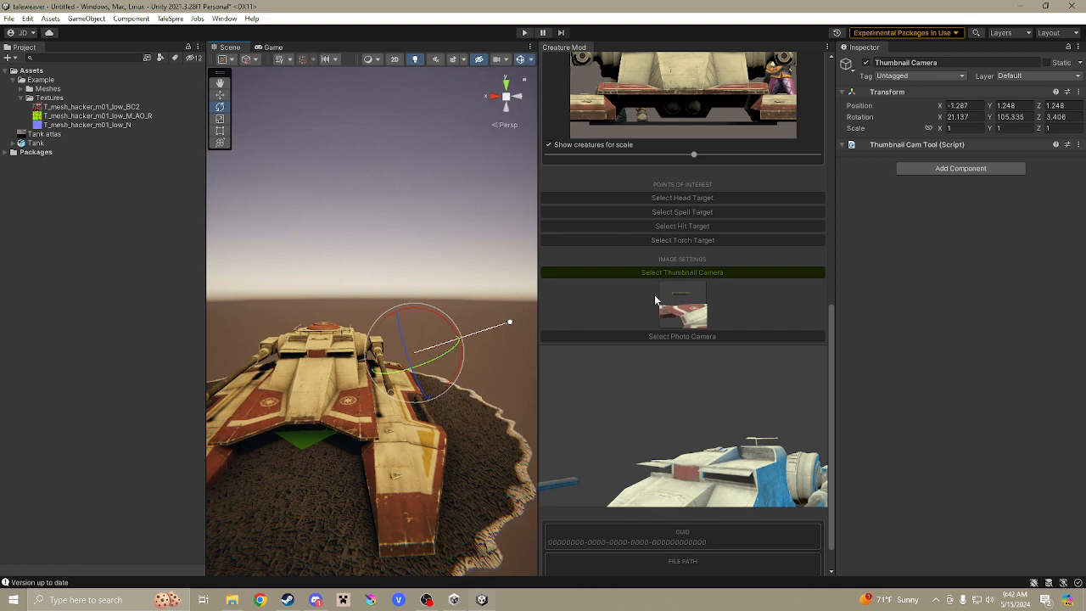
{"action": "left_click", "coordinate": [220, 94]}
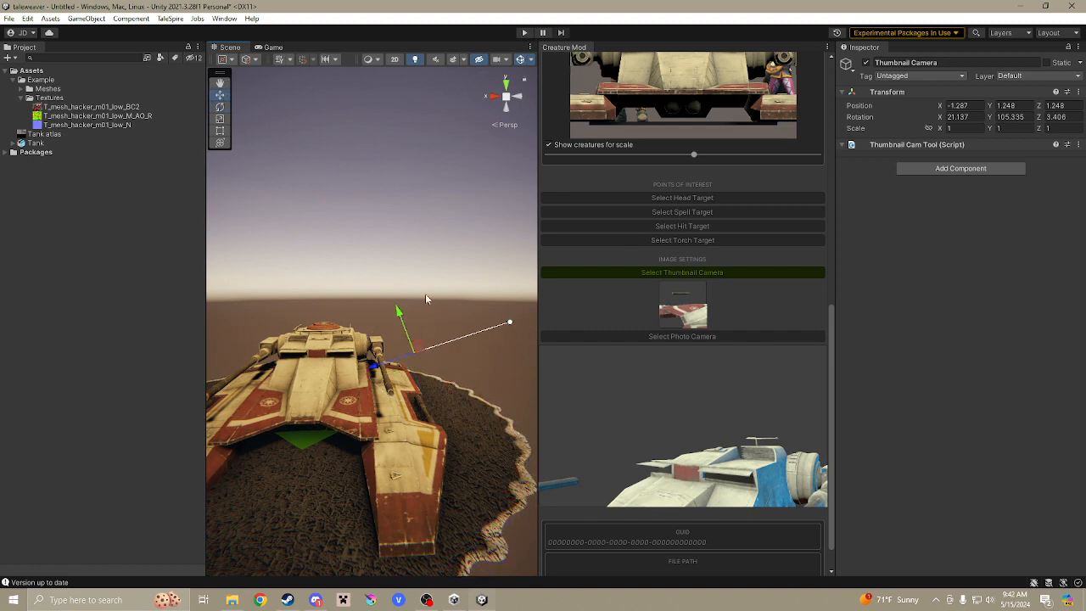
{"action": "mouse_move", "coordinate": [421, 348]}
{"action": "left_mouse_down"}
{"action": "mouse_move", "coordinate": [430, 333]}
{"action": "mouse_move", "coordinate": [483, 357]}
{"action": "mouse_move", "coordinate": [543, 348]}
{"action": "mouse_move", "coordinate": [365, 322]}
{"action": "mouse_move", "coordinate": [255, 344]}
{"action": "mouse_move", "coordinate": [288, 357]}
{"action": "mouse_move", "coordinate": [413, 349]}
{"action": "left_mouse_up"}
{"action": "middle_click_drag", "start_coordinate": [414, 347], "coordinate": [467, 457]}
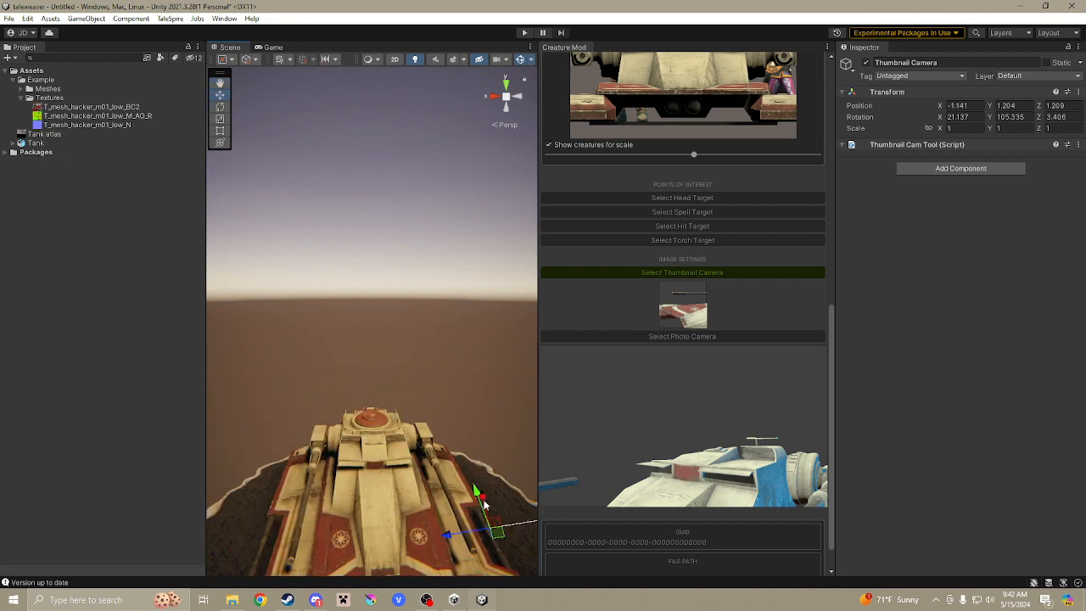
{"action": "left_click_drag", "start_coordinate": [484, 504], "coordinate": [454, 488]}
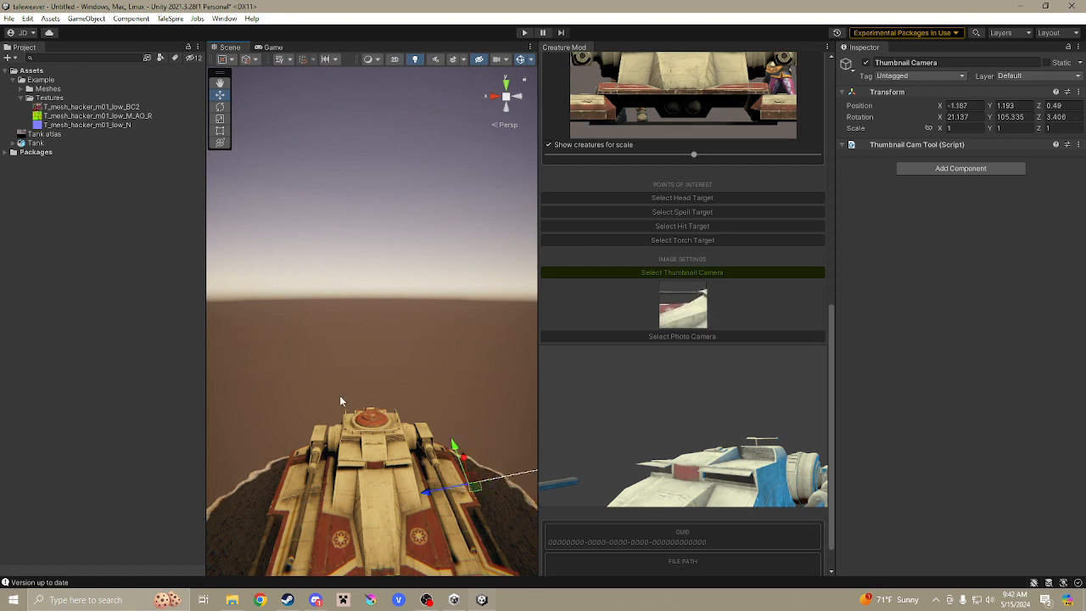
Place the Thumbnail Camera at the hull's front, about X 0.144, Y 0.774, Z 1.216, rotated to about 0.721, 185.978, 1.259.
{"action": "left_click", "coordinate": [221, 107]}
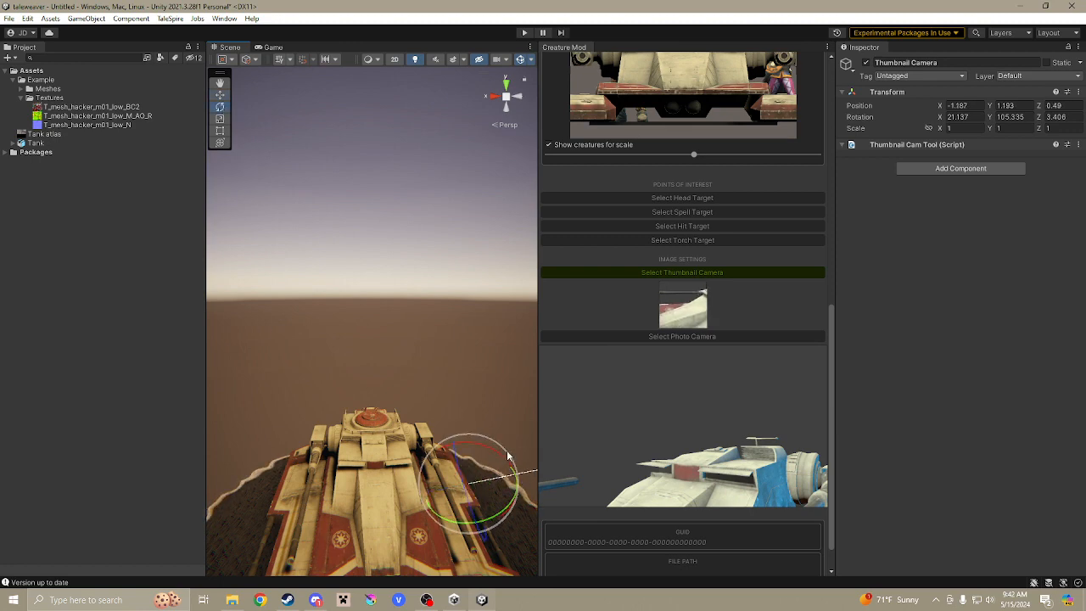
{"action": "left_click_drag", "start_coordinate": [511, 452], "coordinate": [384, 534]}
{"action": "left_click", "coordinate": [220, 94]}
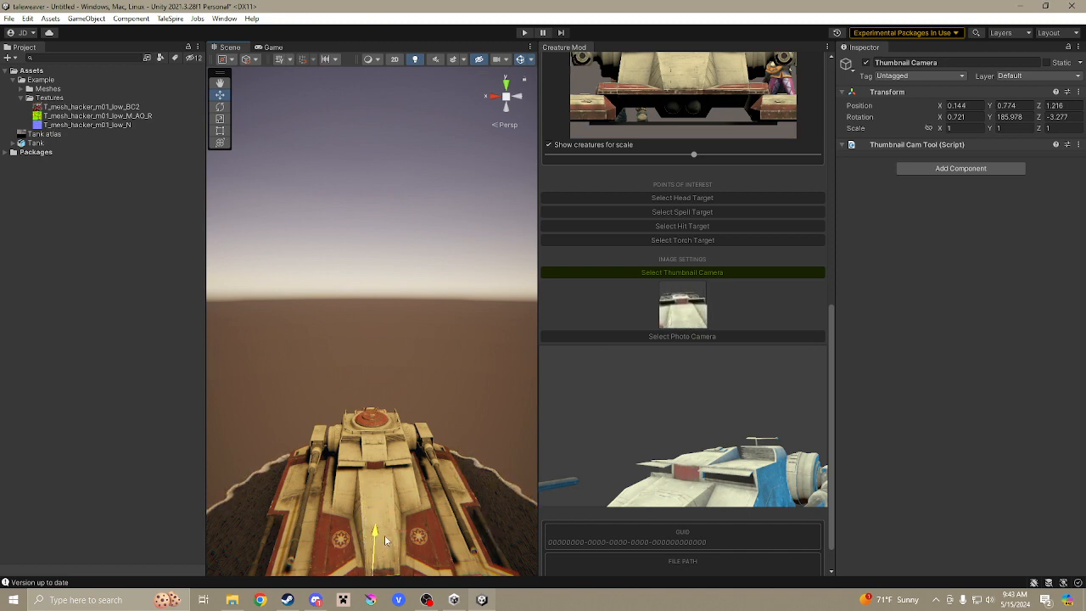
{"action": "left_click", "coordinate": [220, 107]}
{"action": "left_click_drag", "start_coordinate": [394, 537], "coordinate": [385, 534]}
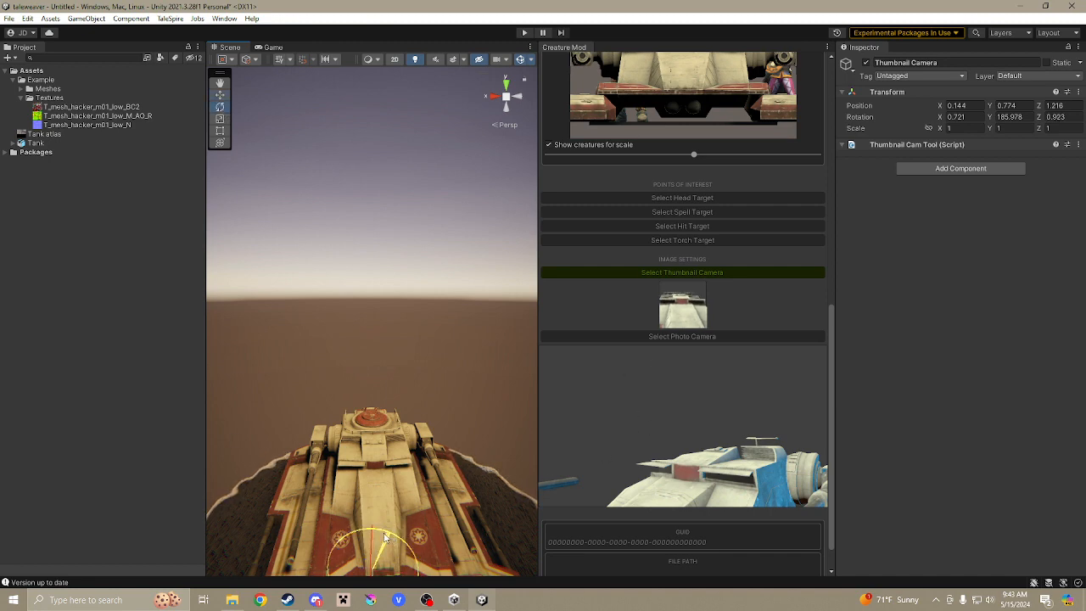
Tilt the Thumbnail Camera down to about 76.957, 181.465, 4.99 and raise it to about X -0.075, Y 2.365, Z 1.039.
{"action": "scroll", "coordinate": [419, 477], "scroll_direction": "down", "scroll_amount": 3}
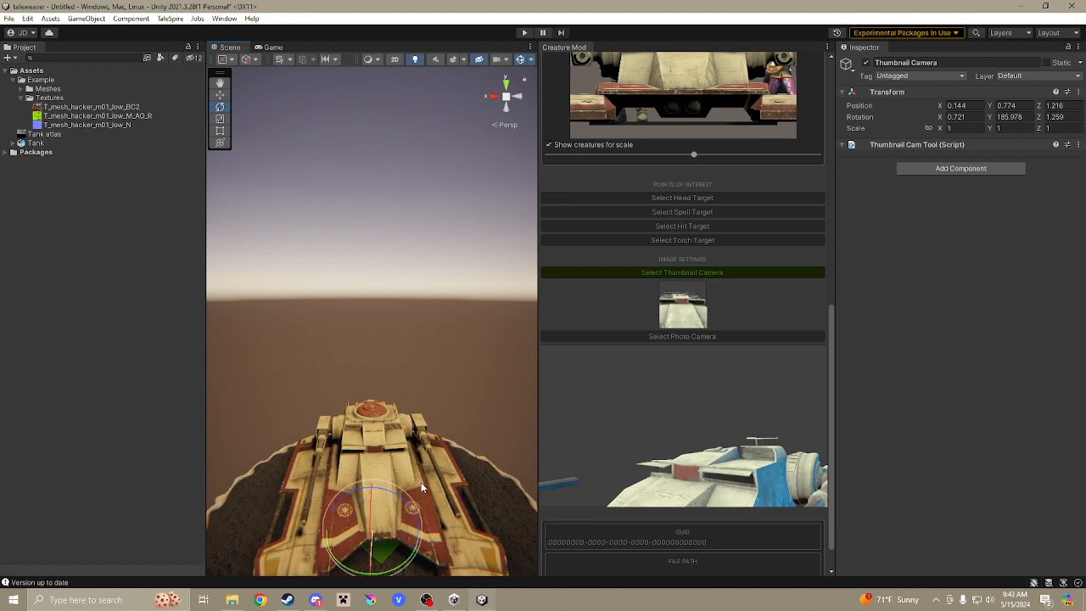
{"action": "middle_click_drag", "start_coordinate": [420, 482], "coordinate": [399, 393]}
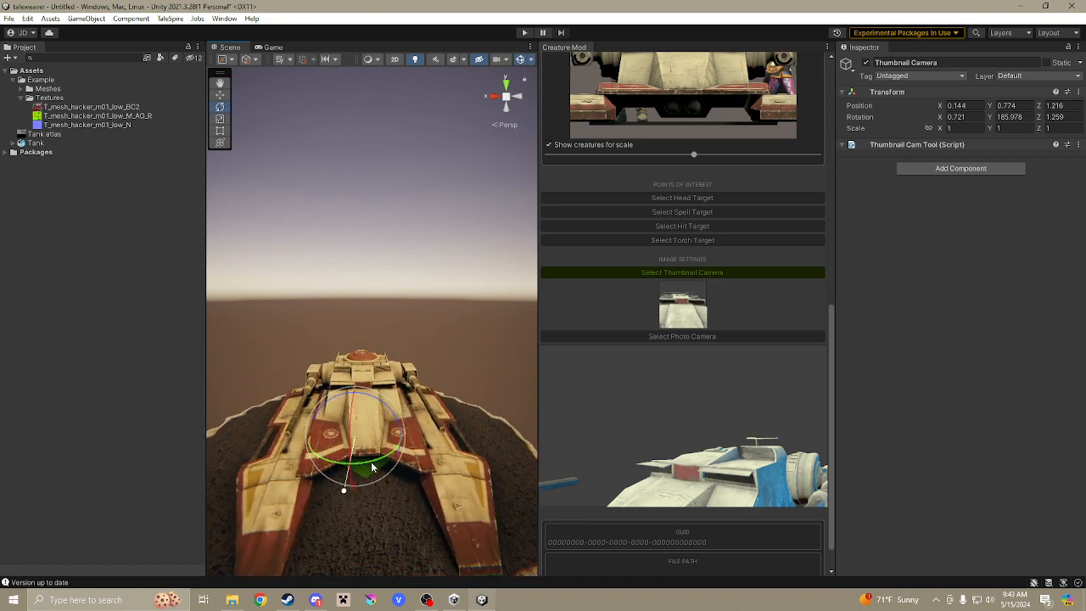
{"action": "left_click_drag", "start_coordinate": [365, 442], "coordinate": [312, 295]}
{"action": "left_click", "coordinate": [219, 95]}
{"action": "left_click", "coordinate": [220, 107]}
{"action": "left_click", "coordinate": [219, 95]}
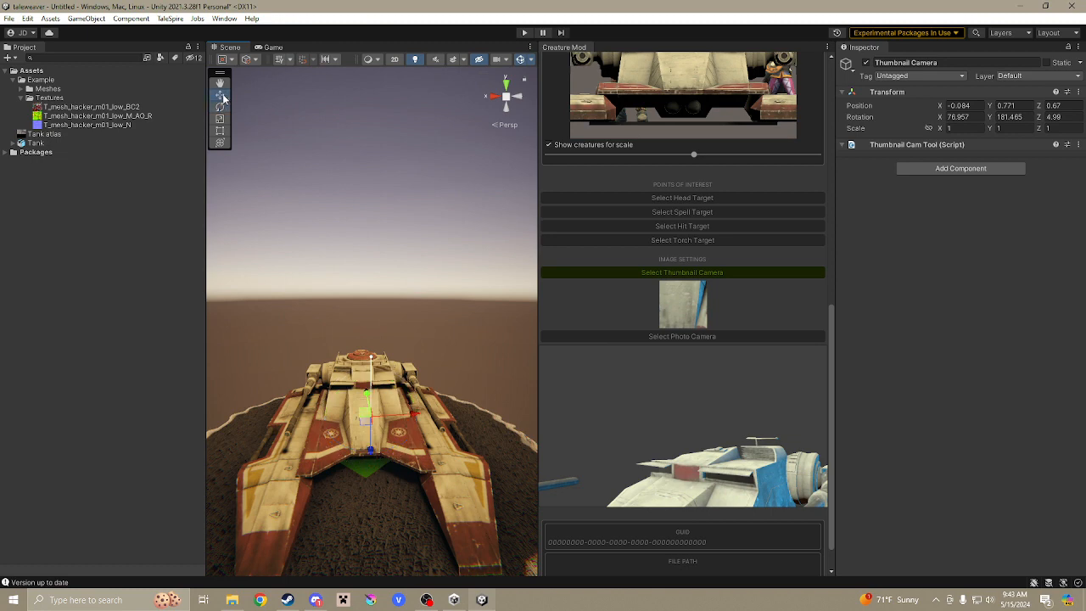
{"action": "left_click_drag", "start_coordinate": [370, 409], "coordinate": [366, 335]}
{"action": "middle_click_drag", "start_coordinate": [371, 366], "coordinate": [372, 482]}
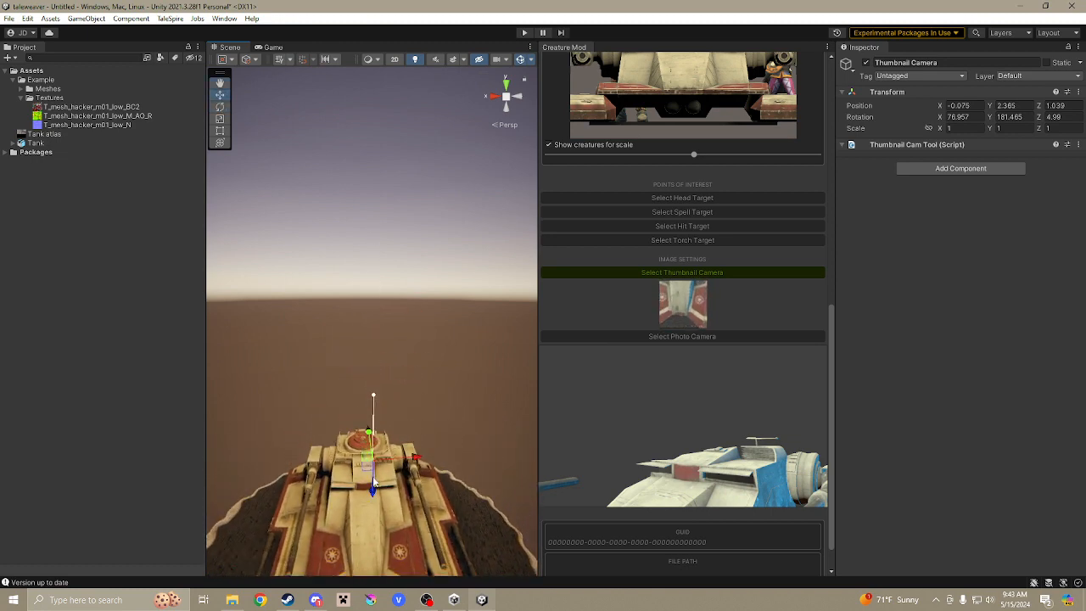
Undo the Thumbnail Camera's recent moves and downward tilt at the hull's front.
{"action": "left_click_drag", "start_coordinate": [371, 435], "coordinate": [348, 384]}
{"action": "mouse_move", "coordinate": [364, 433]}
{"action": "left_mouse_down"}
{"action": "mouse_move", "coordinate": [362, 330]}
{"action": "mouse_move", "coordinate": [364, 422]}
{"action": "left_mouse_up"}
{"action": "key", "text": "ctrl+z"}
{"action": "key", "text": "ctrl+z"}
{"action": "key", "text": "ctrl+z"}
{"action": "key", "text": "ctrl+z"}
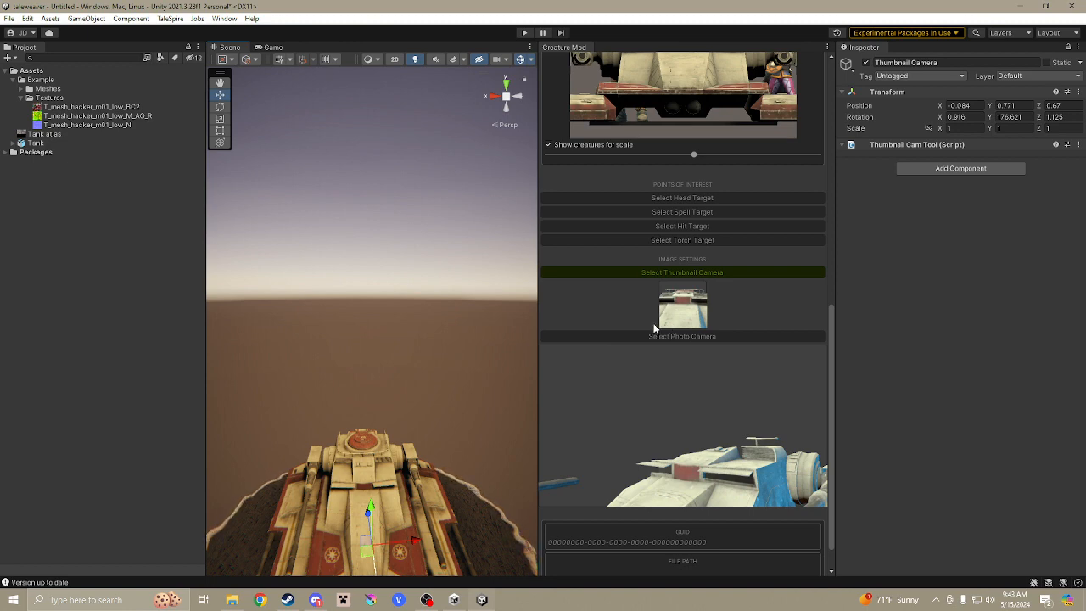
Select the Photo Camera under Image Settings and move it closer to the tank, to about X -0.936, Y 1.247, Z 0.58.
{"action": "scroll", "coordinate": [654, 328], "scroll_direction": "down", "scroll_amount": 2}
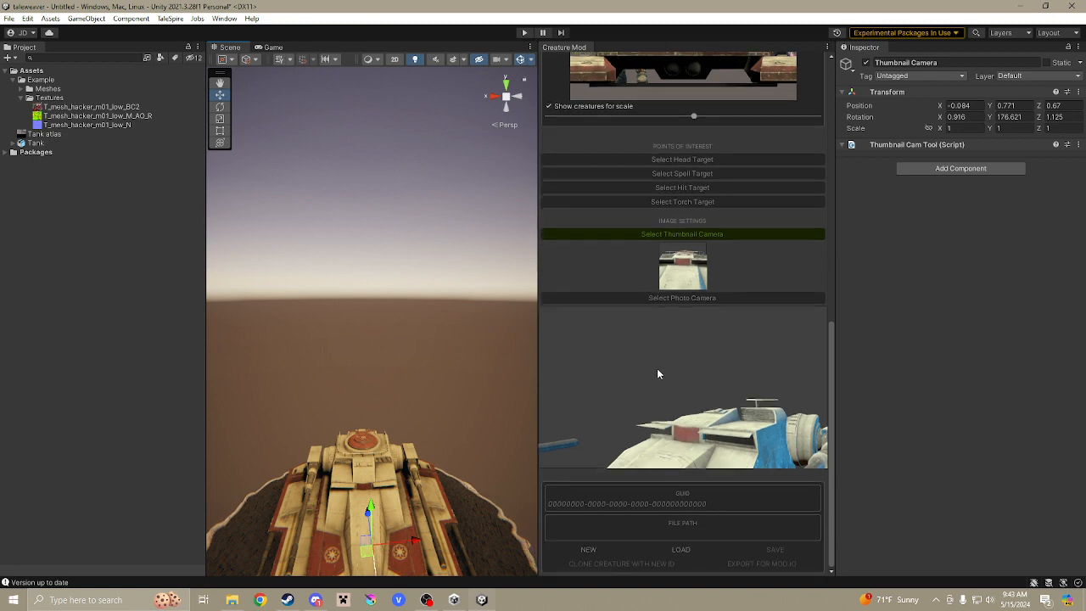
{"action": "left_click", "coordinate": [689, 298]}
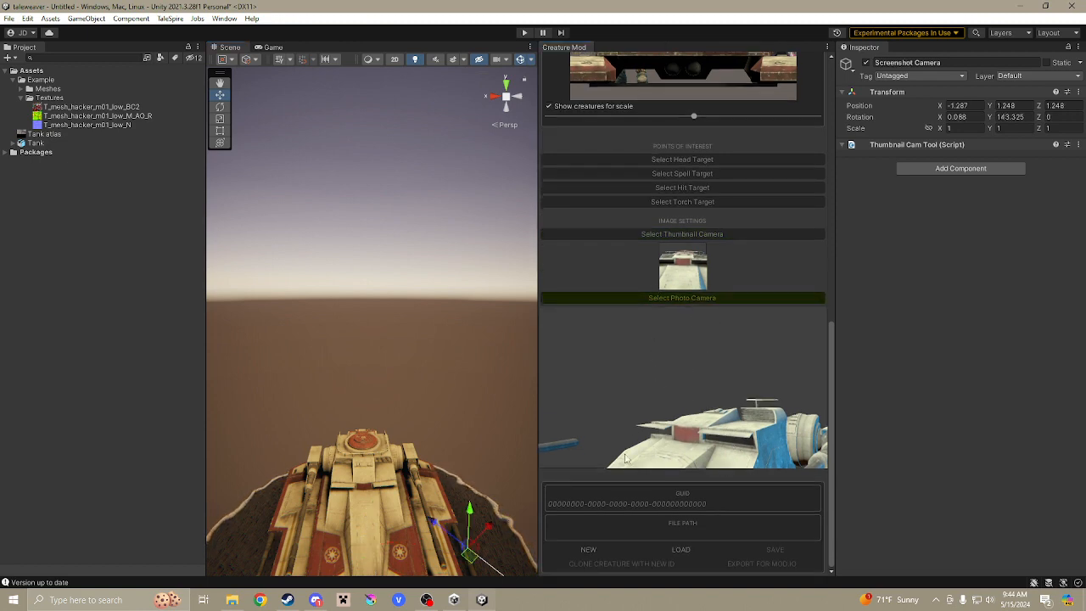
{"action": "left_click_drag", "start_coordinate": [469, 556], "coordinate": [440, 504]}
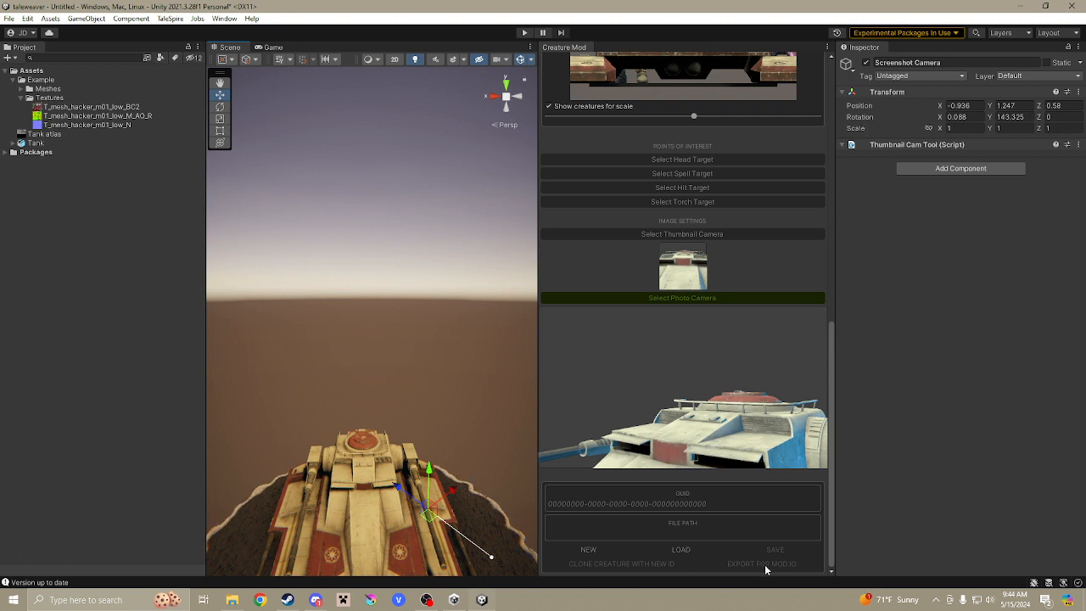
Review the Creature Mod settings from the textures and scale notices down to the save and export options.
{"action": "scroll", "coordinate": [707, 435], "scroll_direction": "up", "scroll_amount": 10}
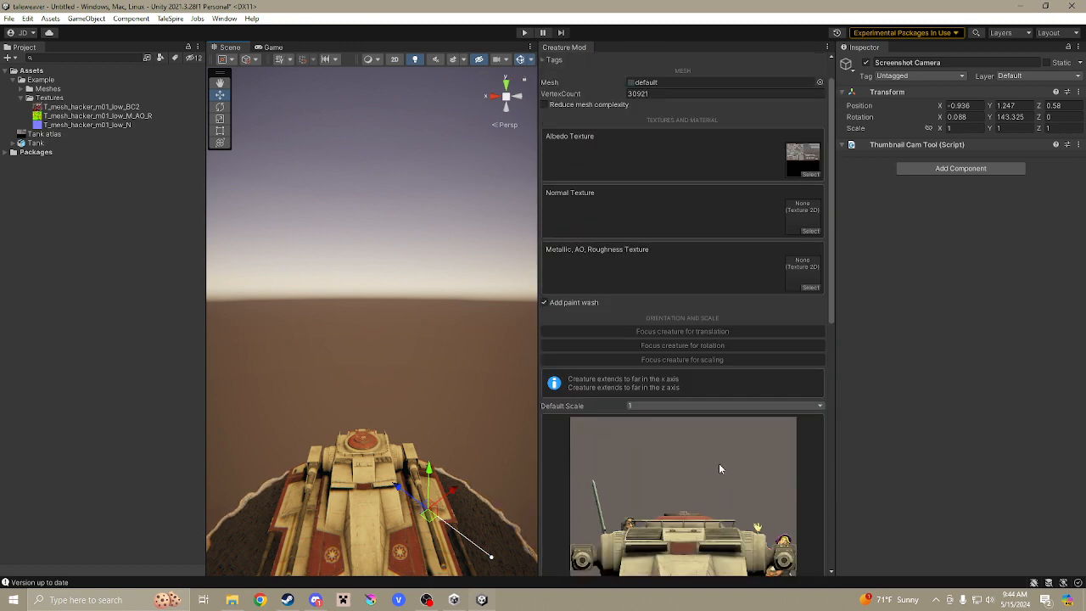
{"action": "scroll", "coordinate": [682, 454], "scroll_direction": "down", "scroll_amount": 5}
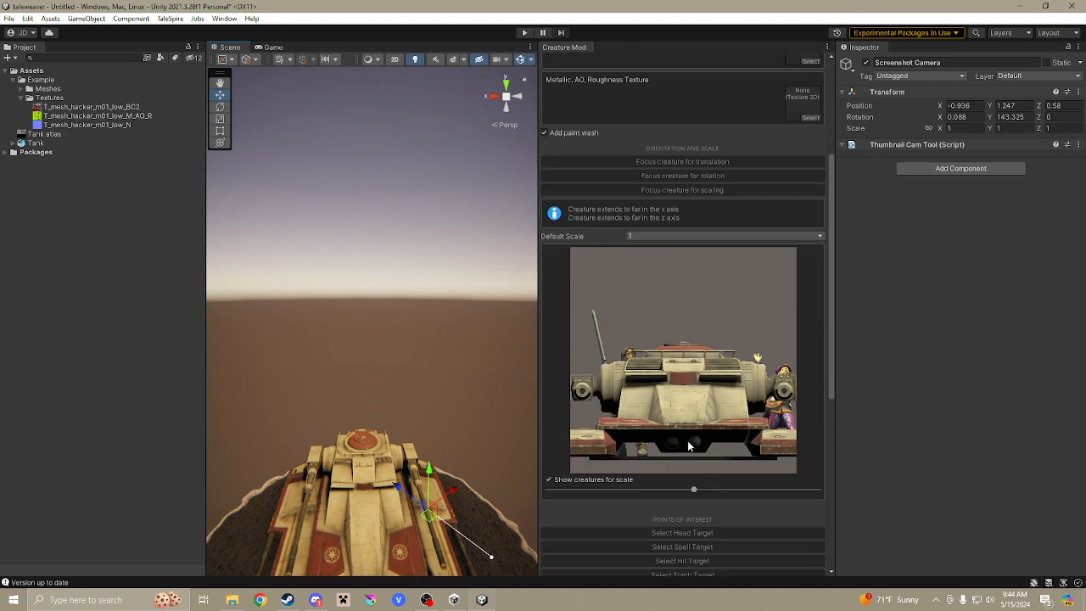
{"action": "scroll", "coordinate": [689, 446], "scroll_direction": "down", "scroll_amount": 5}
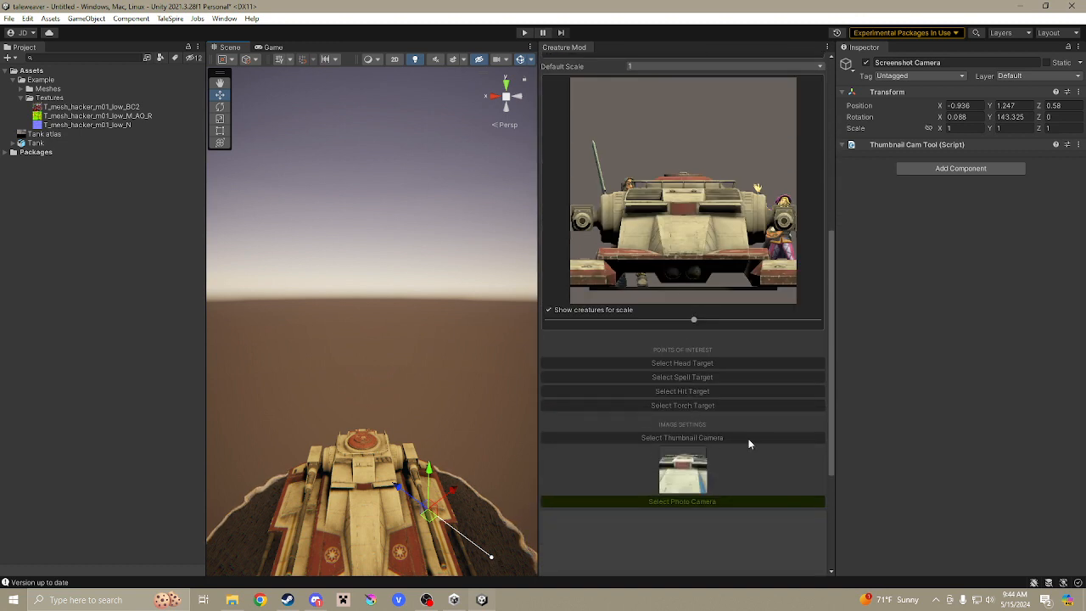
{"action": "scroll", "coordinate": [749, 441], "scroll_direction": "down", "scroll_amount": 6}
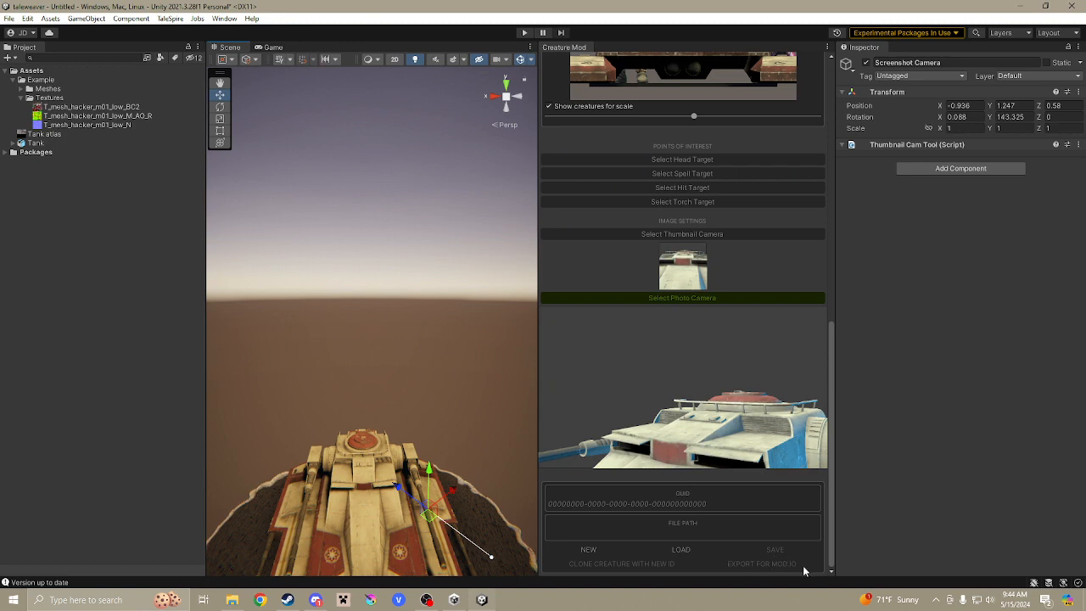
{"action": "scroll", "coordinate": [778, 549], "scroll_direction": "up", "scroll_amount": 6}
{"action": "scroll", "coordinate": [780, 554], "scroll_direction": "down", "scroll_amount": 3}
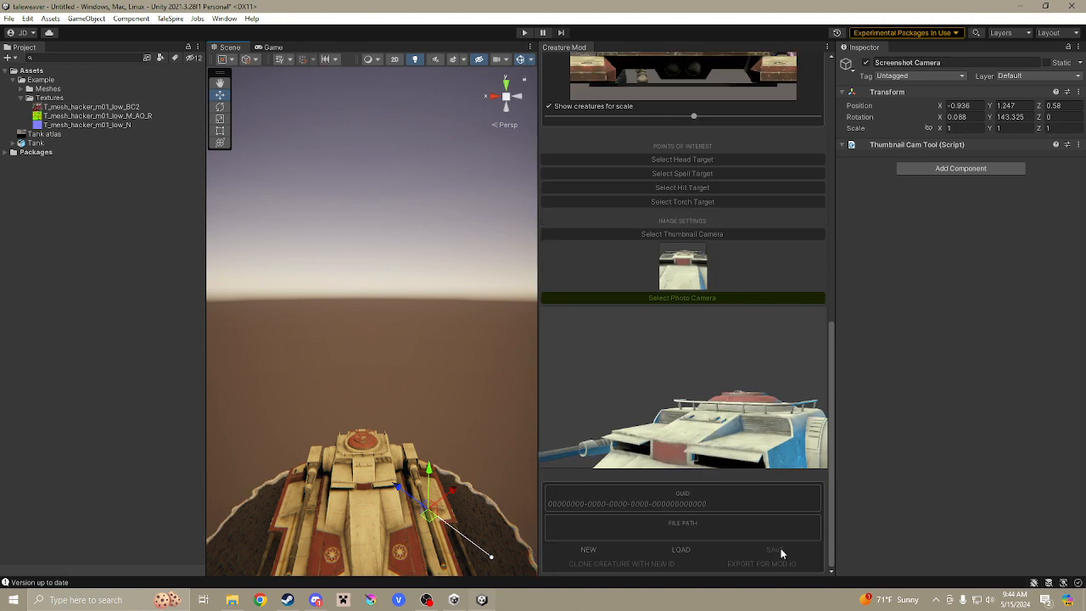
{"action": "scroll", "coordinate": [575, 458], "scroll_direction": "up", "scroll_amount": 10}
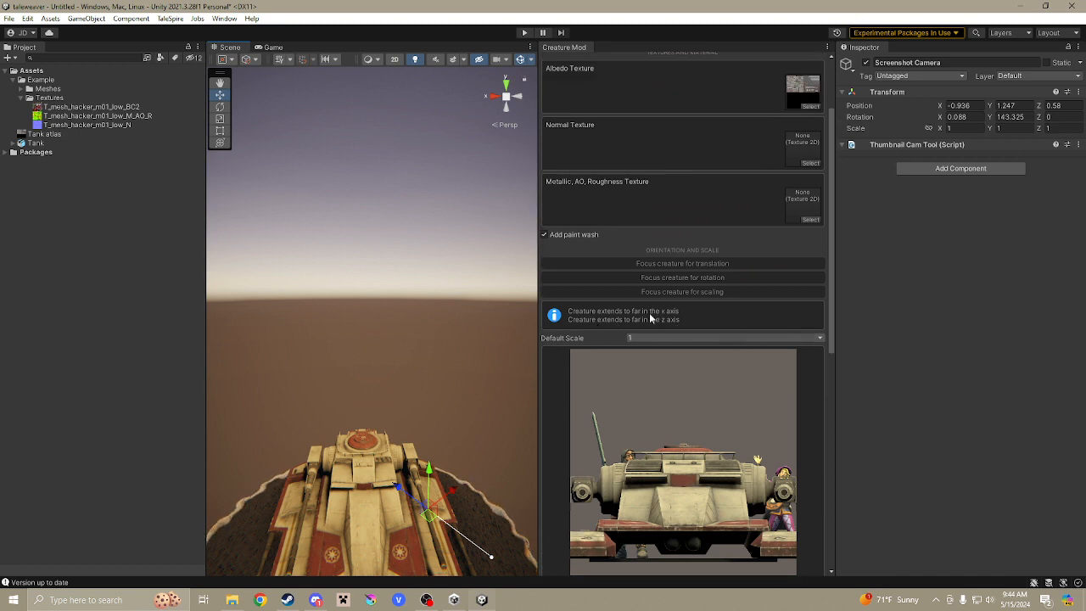
Try narrowing the tank along the X axis to a scale of about 0.647.
{"action": "left_click", "coordinate": [351, 489]}
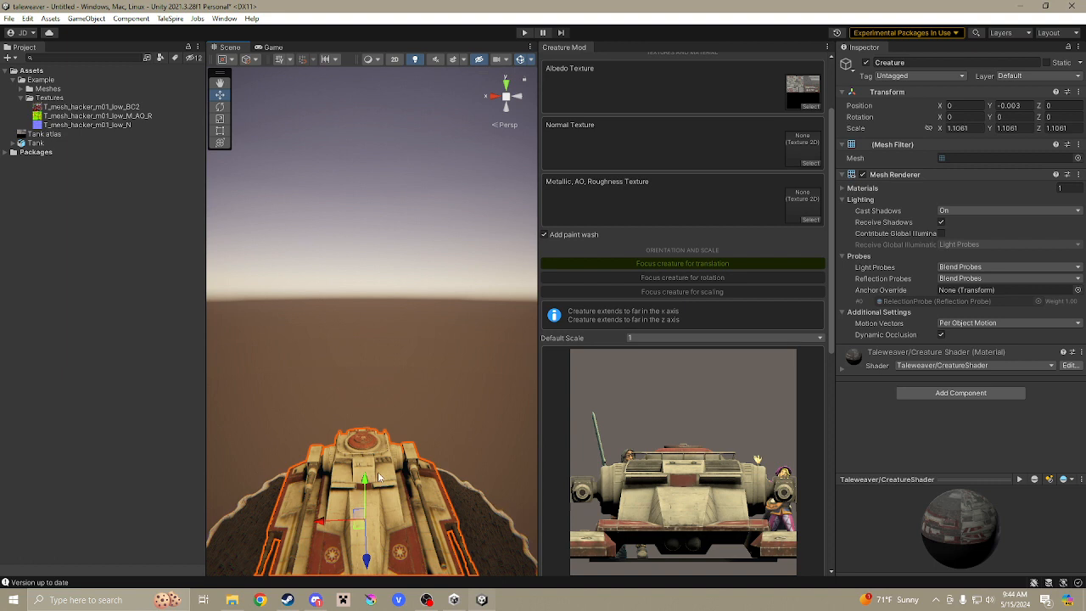
{"action": "left_click", "coordinate": [220, 129]}
{"action": "left_click", "coordinate": [219, 118]}
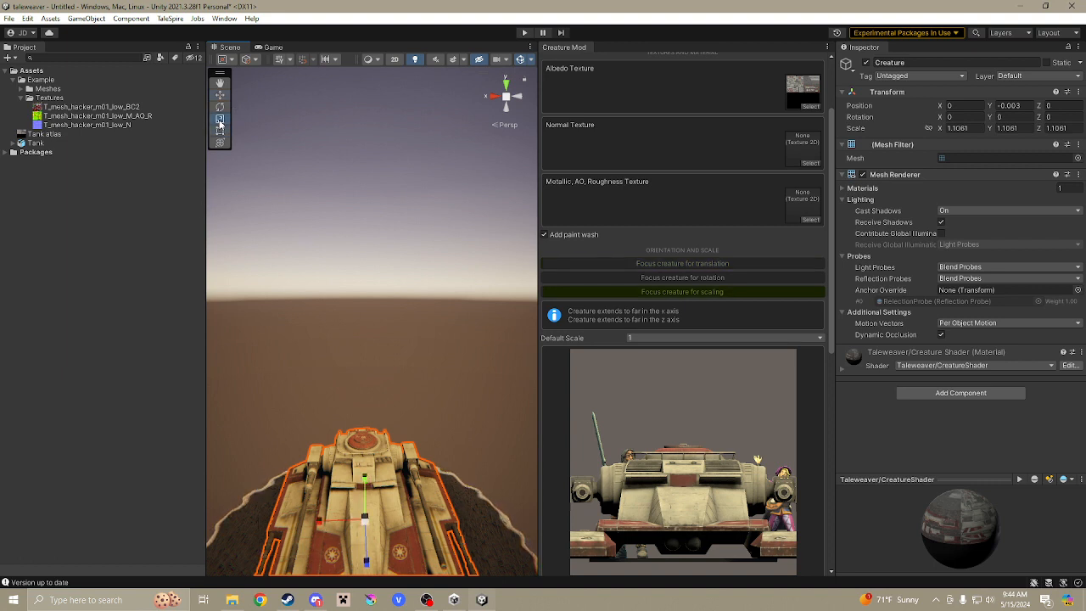
{"action": "left_click_drag", "start_coordinate": [323, 521], "coordinate": [342, 528]}
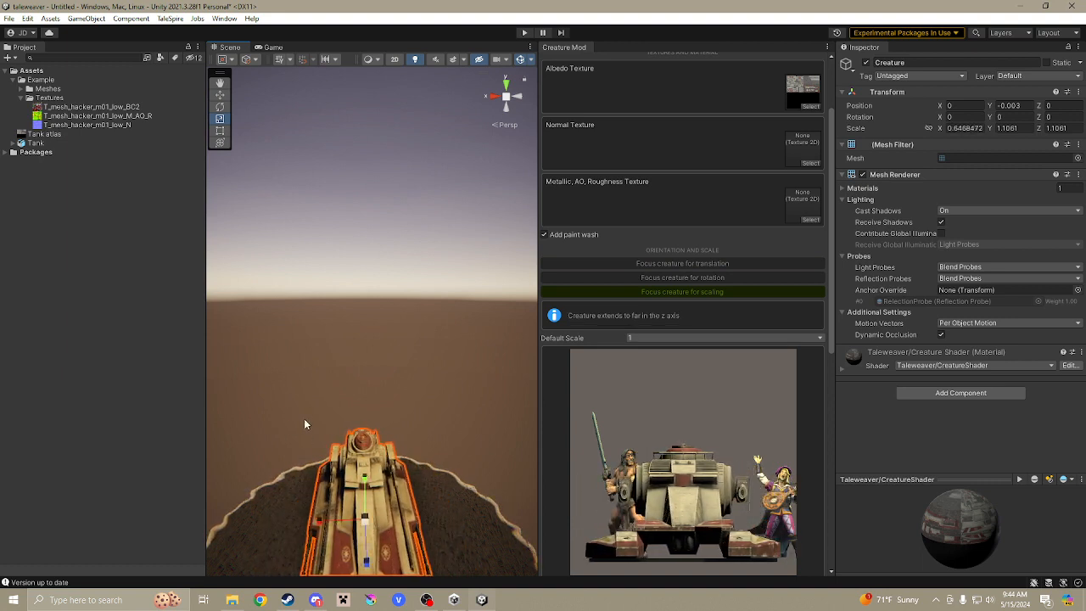
{"action": "key", "text": "ctrl+z"}
Try a Default Scale of 0.5 for the tank and set it back to 1.
{"action": "left_click", "coordinate": [691, 339]}
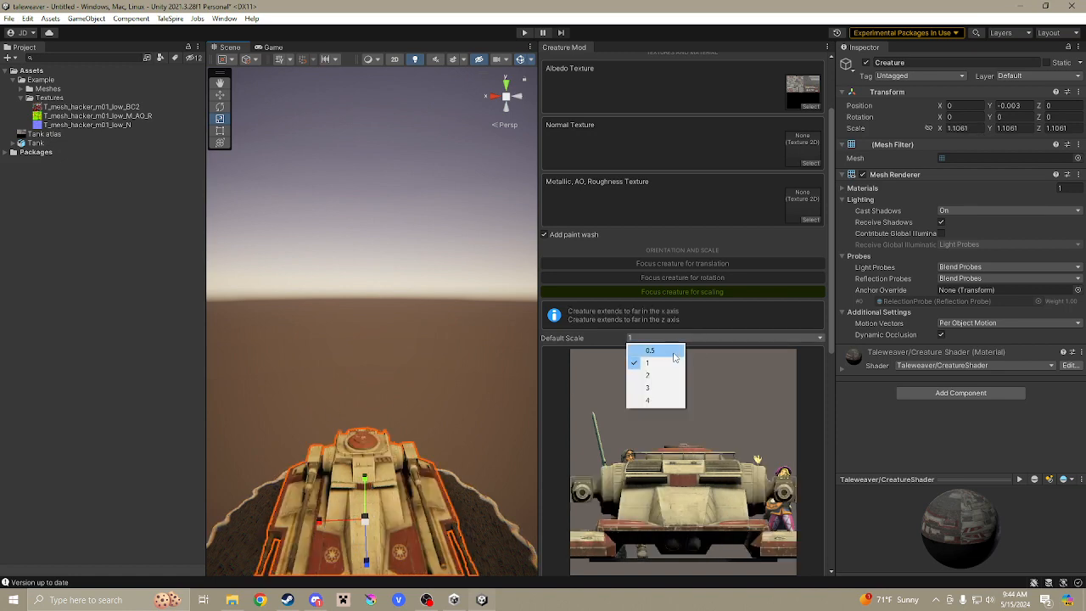
{"action": "left_click", "coordinate": [666, 352]}
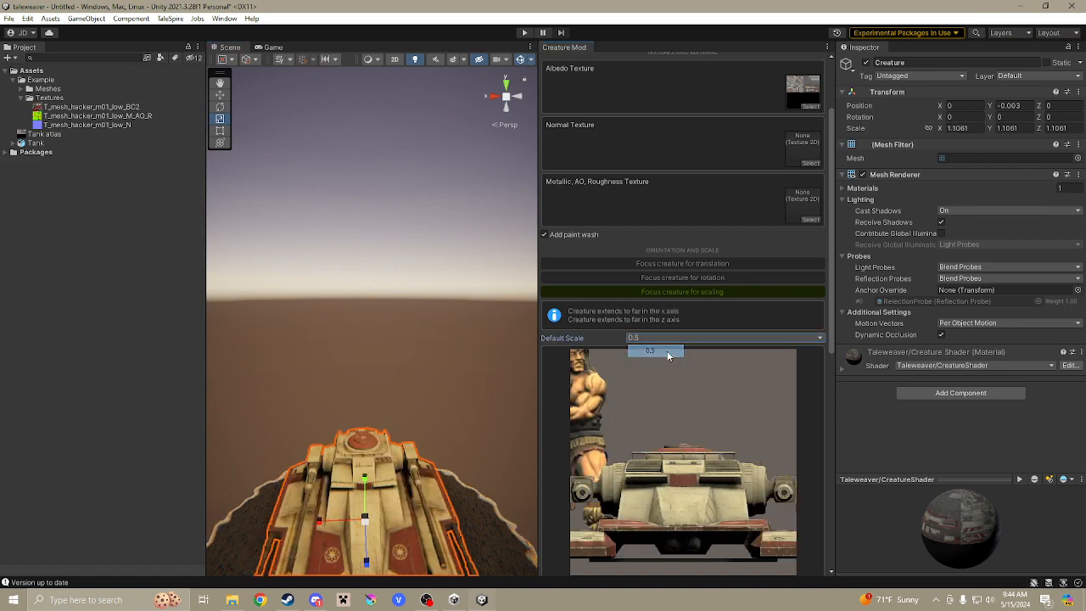
{"action": "left_click", "coordinate": [464, 442]}
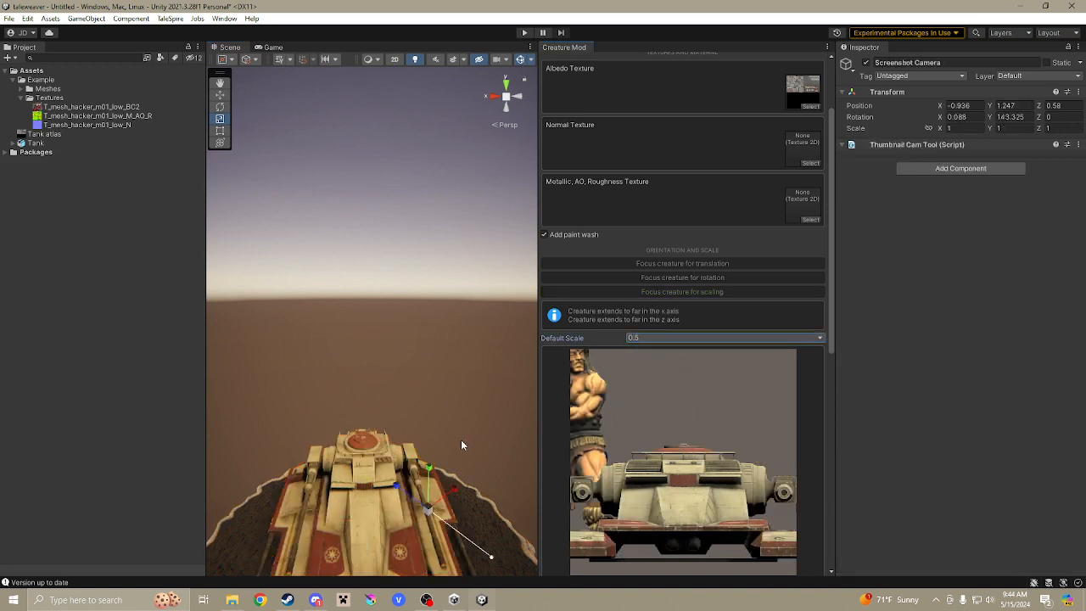
{"action": "left_click", "coordinate": [372, 484]}
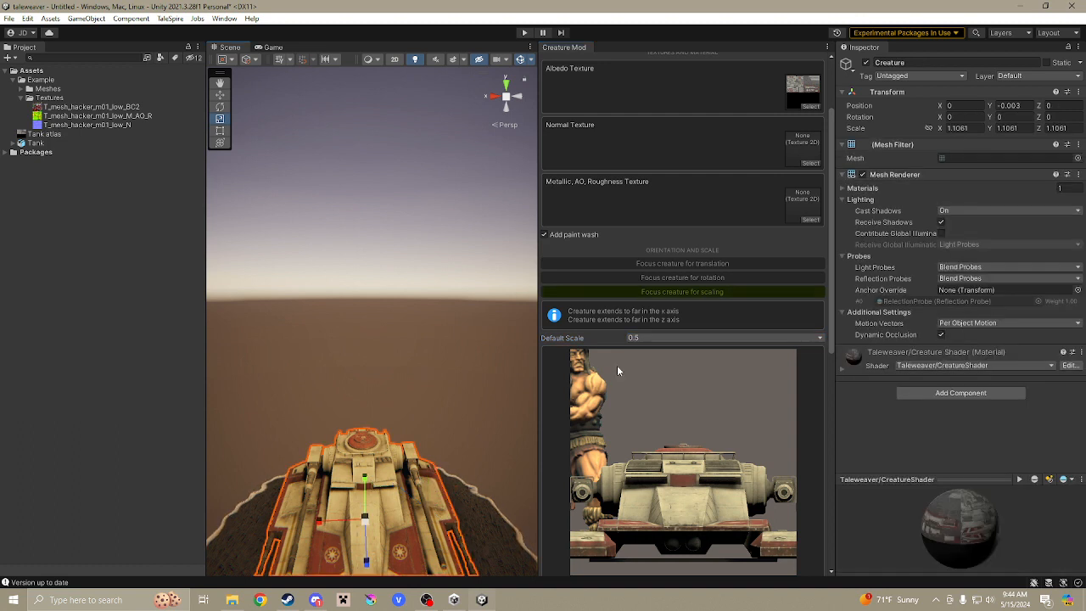
{"action": "left_click", "coordinate": [641, 338]}
{"action": "left_click", "coordinate": [638, 364]}
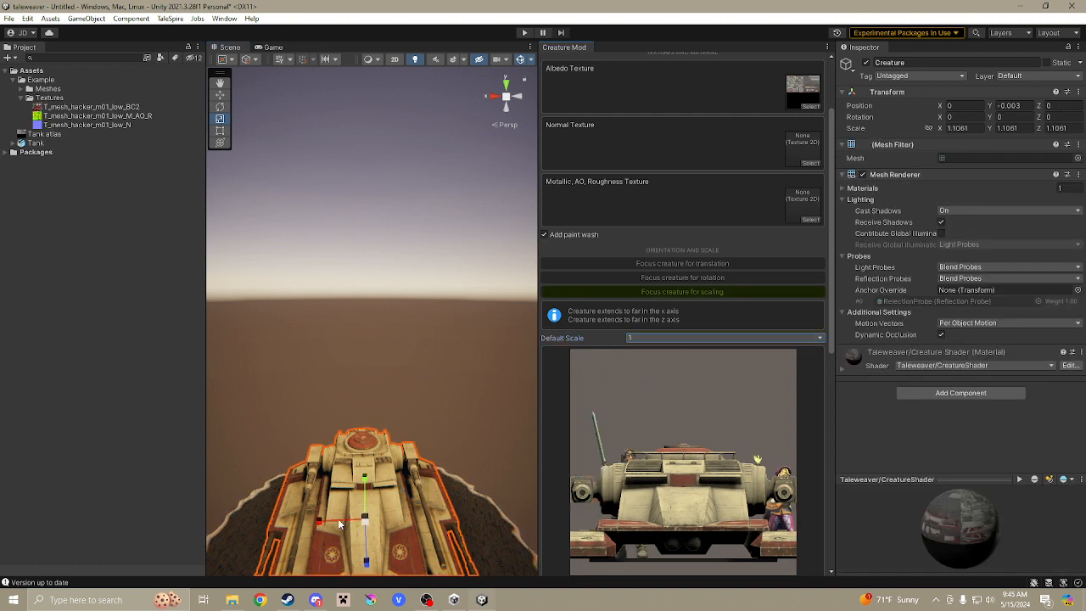
Try shrinking the tank non-uniformly, to a scale of about 0.618 in X and 0.451 in Z.
{"action": "left_click_drag", "start_coordinate": [336, 525], "coordinate": [357, 524]}
{"action": "left_click_drag", "start_coordinate": [369, 562], "coordinate": [367, 545]}
{"action": "middle_click_drag", "start_coordinate": [445, 496], "coordinate": [417, 385]}
{"action": "middle_click_drag", "start_coordinate": [434, 300], "coordinate": [410, 384]}
{"action": "right_click_drag", "start_coordinate": [431, 351], "coordinate": [465, 329]}
{"action": "middle_click_drag", "start_coordinate": [464, 329], "coordinate": [309, 329]}
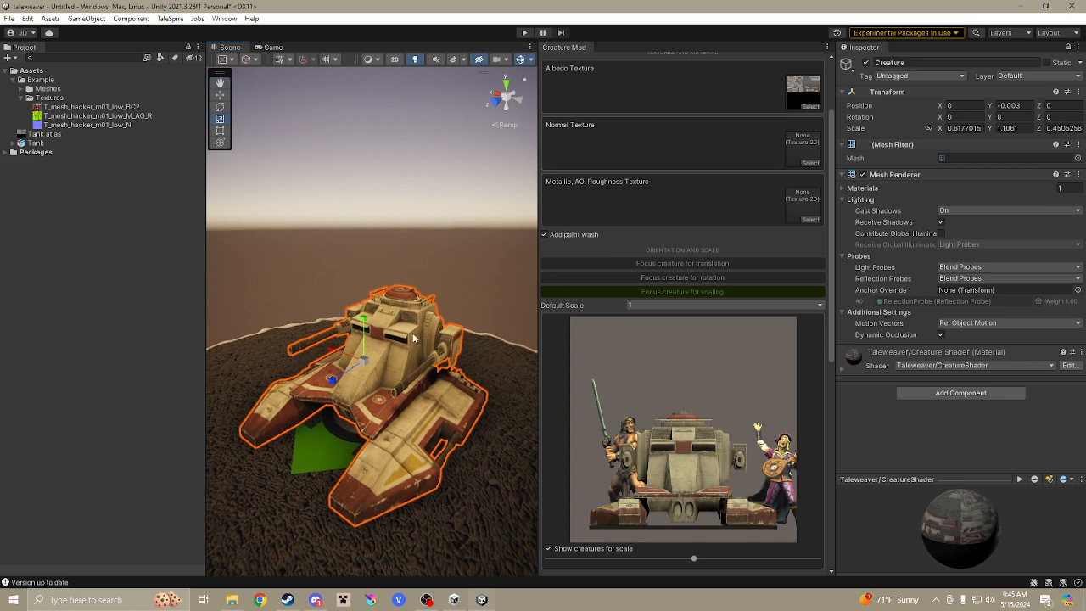
{"action": "key", "text": "ctrl+z"}
{"action": "key", "text": "ctrl+z"}
Scale the tank uniformly to about 0.49 and lower it onto the base at about Y -0.013.
{"action": "left_click_drag", "start_coordinate": [363, 360], "coordinate": [323, 360]}
{"action": "middle_click_drag", "start_coordinate": [319, 385], "coordinate": [281, 319]}
{"action": "key", "text": "w"}
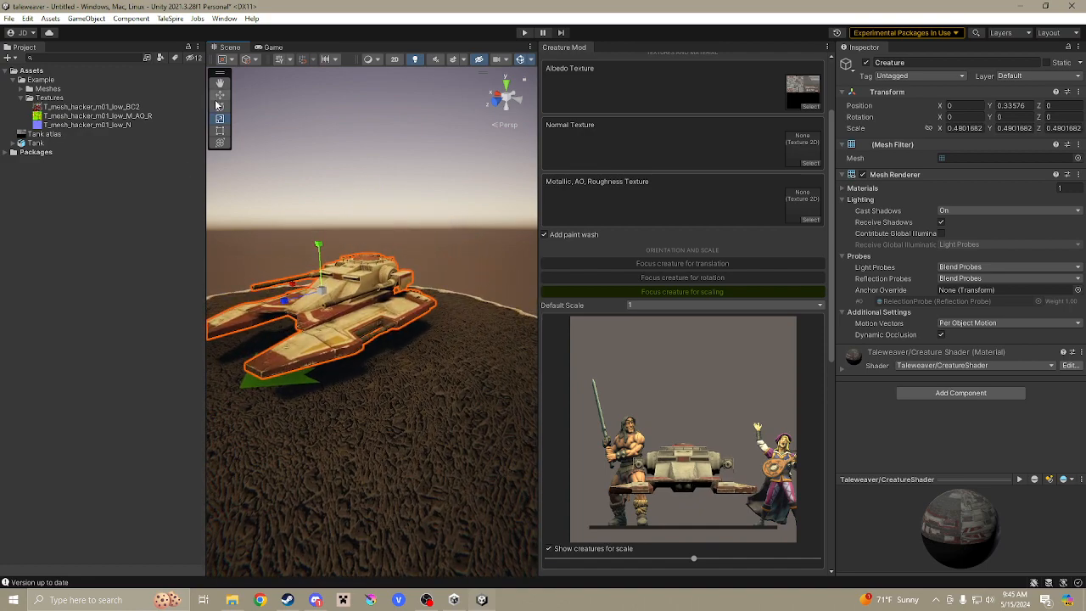
{"action": "left_click_drag", "start_coordinate": [326, 238], "coordinate": [311, 283]}
Try Default Scale values of 4, 2 and 3, comparing the tank with different reference creatures.
{"action": "left_click", "coordinate": [689, 307]}
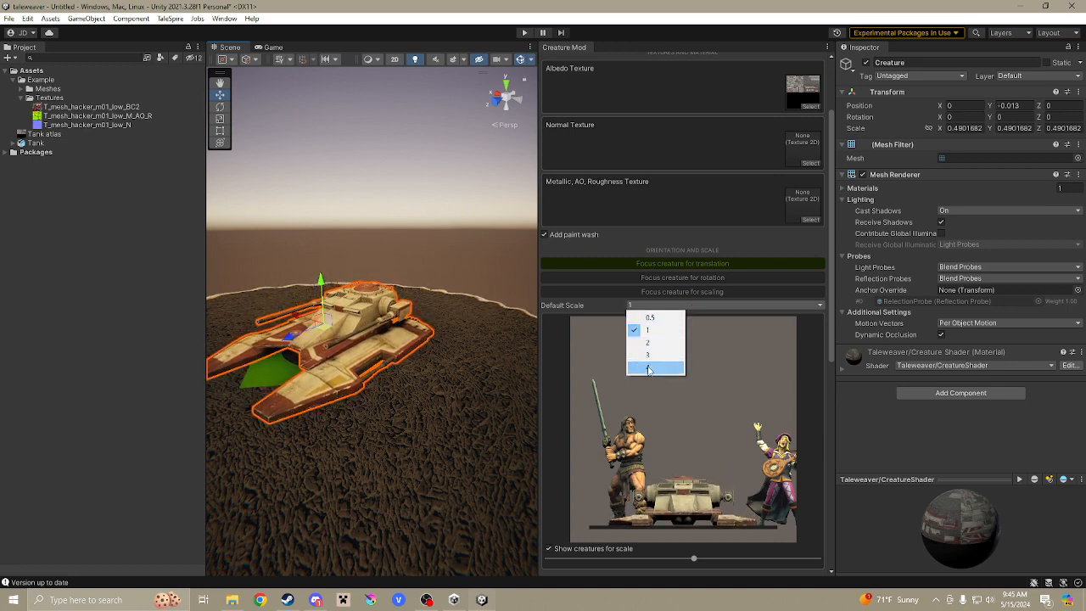
{"action": "left_click", "coordinate": [648, 367]}
{"action": "left_click", "coordinate": [666, 305]}
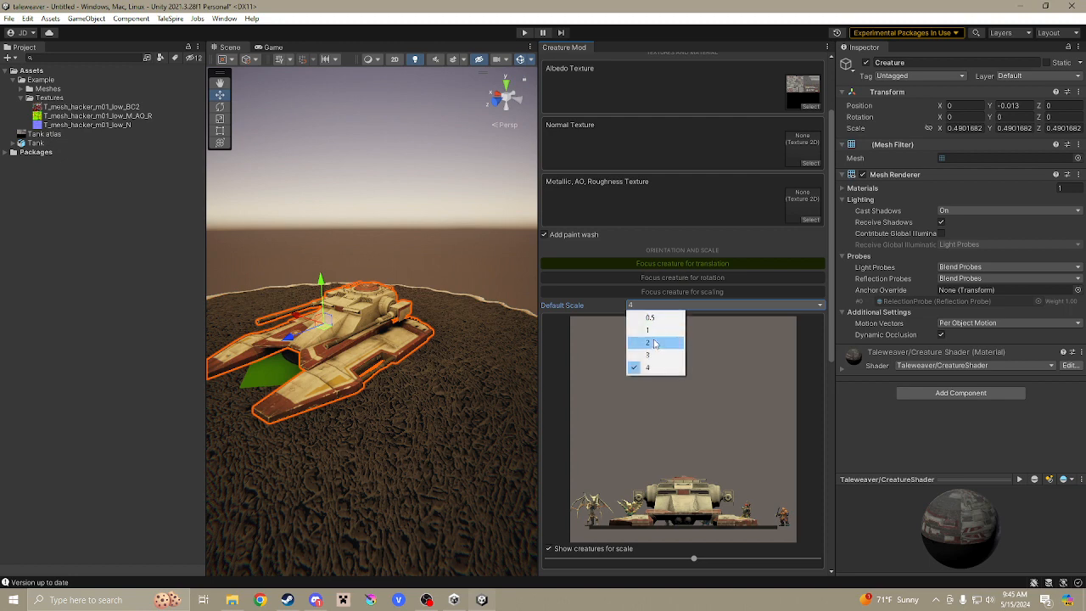
{"action": "left_click", "coordinate": [654, 345]}
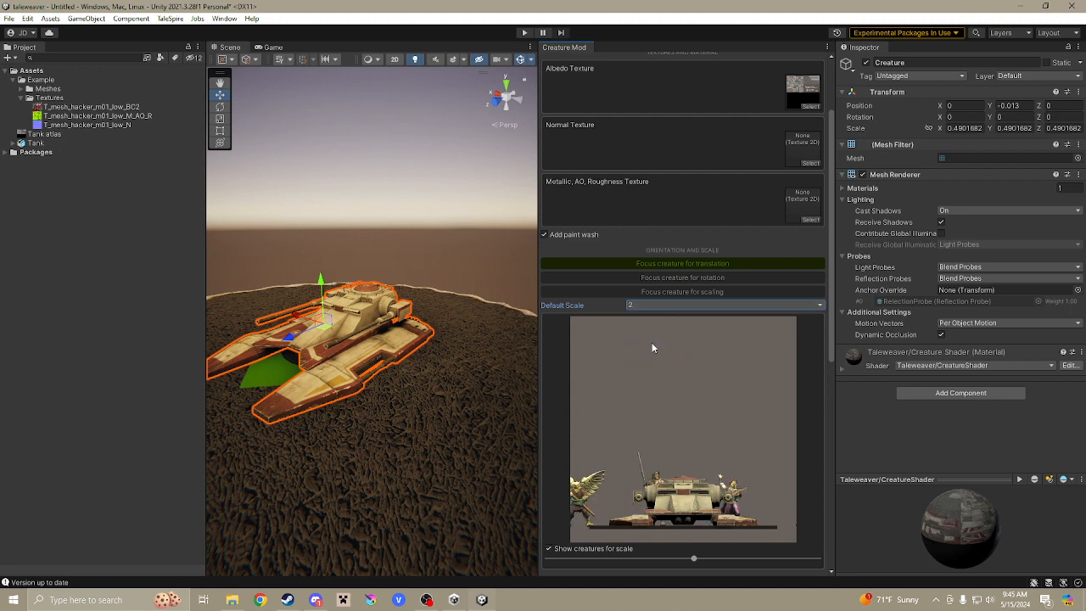
{"action": "left_click", "coordinate": [636, 305]}
{"action": "left_click", "coordinate": [649, 356]}
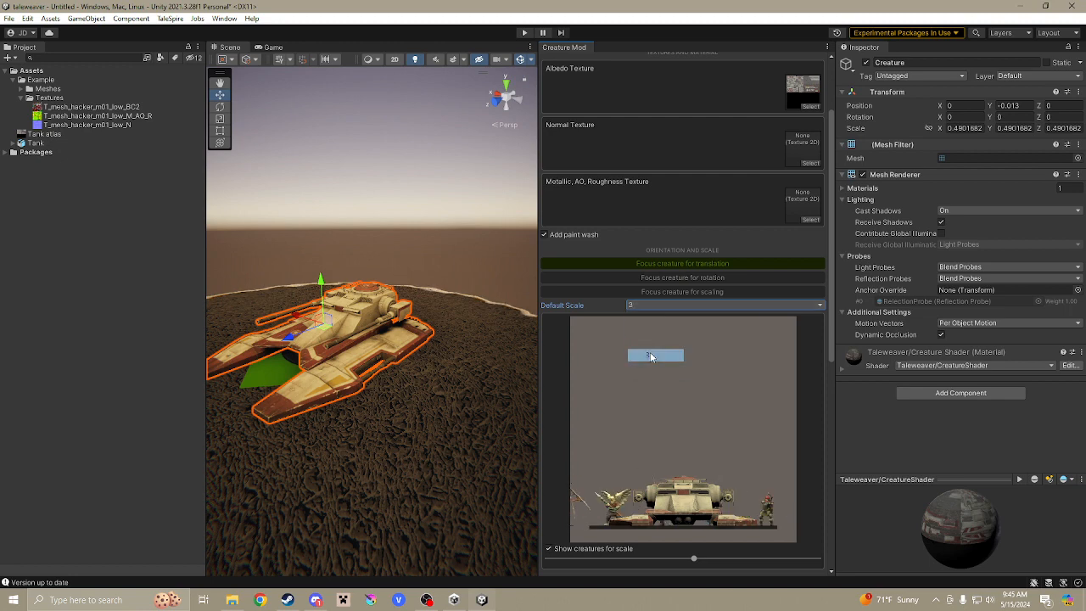
{"action": "left_click_drag", "start_coordinate": [693, 559], "coordinate": [621, 565]}
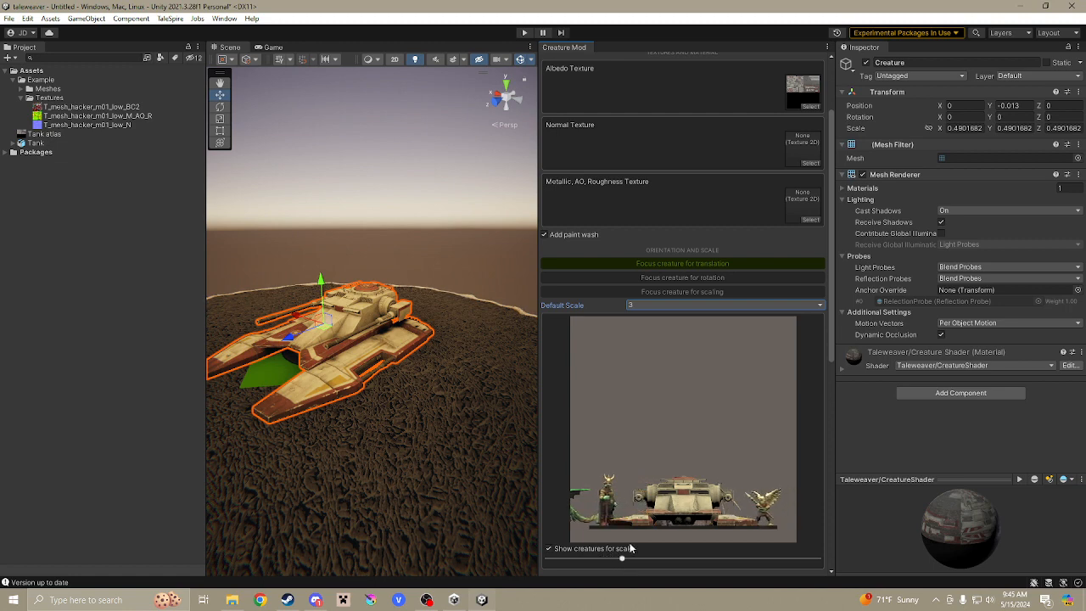
Set the tank's Default Scale to 2 and shift the row of reference creatures to compare its size.
{"action": "left_click", "coordinate": [709, 305]}
{"action": "left_click", "coordinate": [649, 344]}
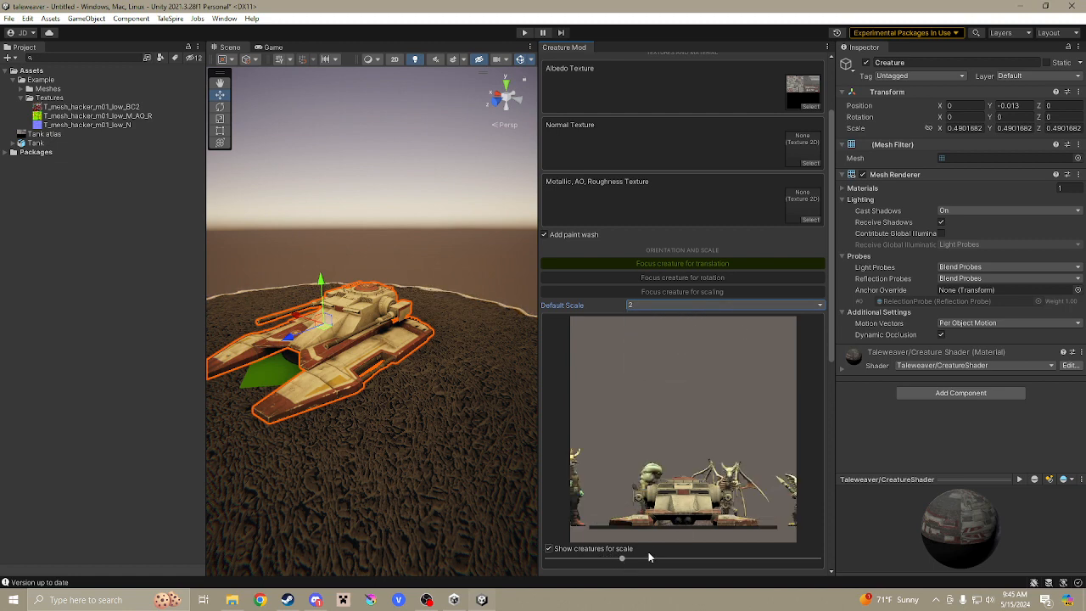
{"action": "left_click_drag", "start_coordinate": [622, 558], "coordinate": [687, 561]}
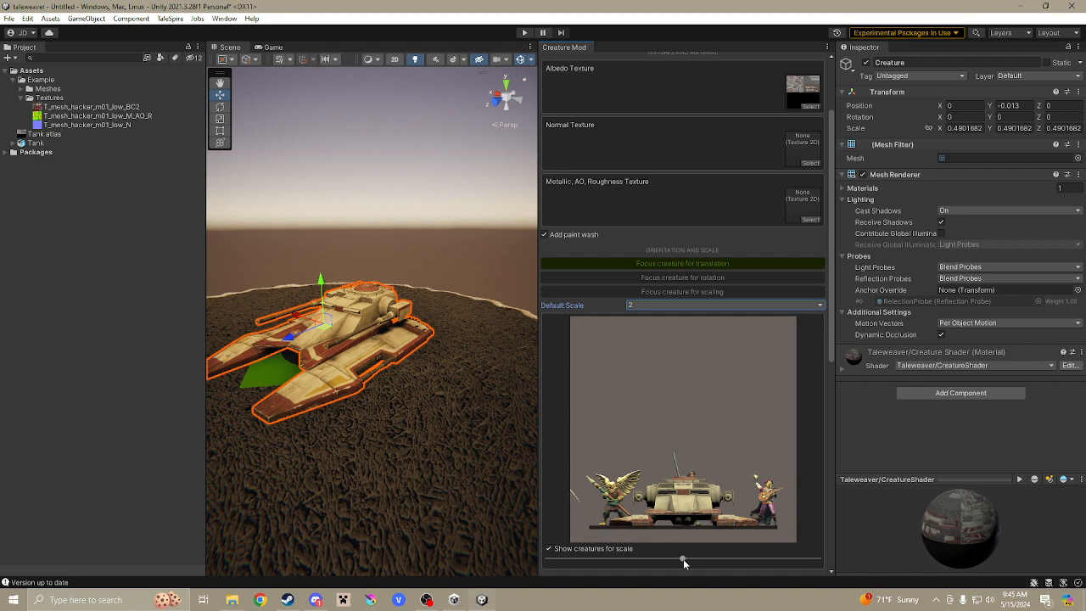
{"action": "left_click", "coordinate": [221, 119]}
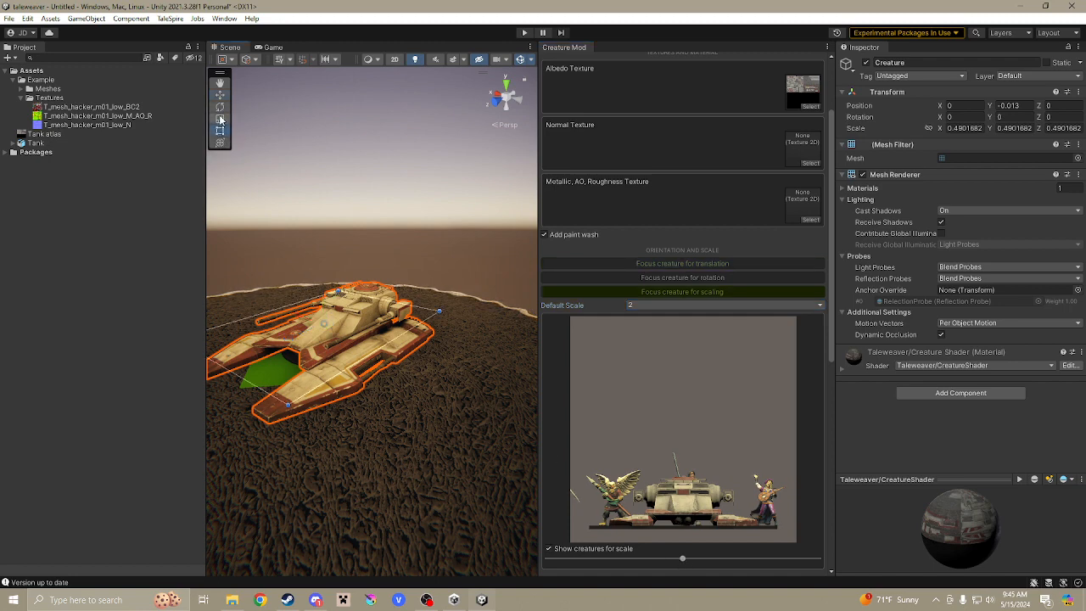
{"action": "left_click_drag", "start_coordinate": [324, 329], "coordinate": [327, 329]}
{"action": "key", "text": "ctrl+z"}
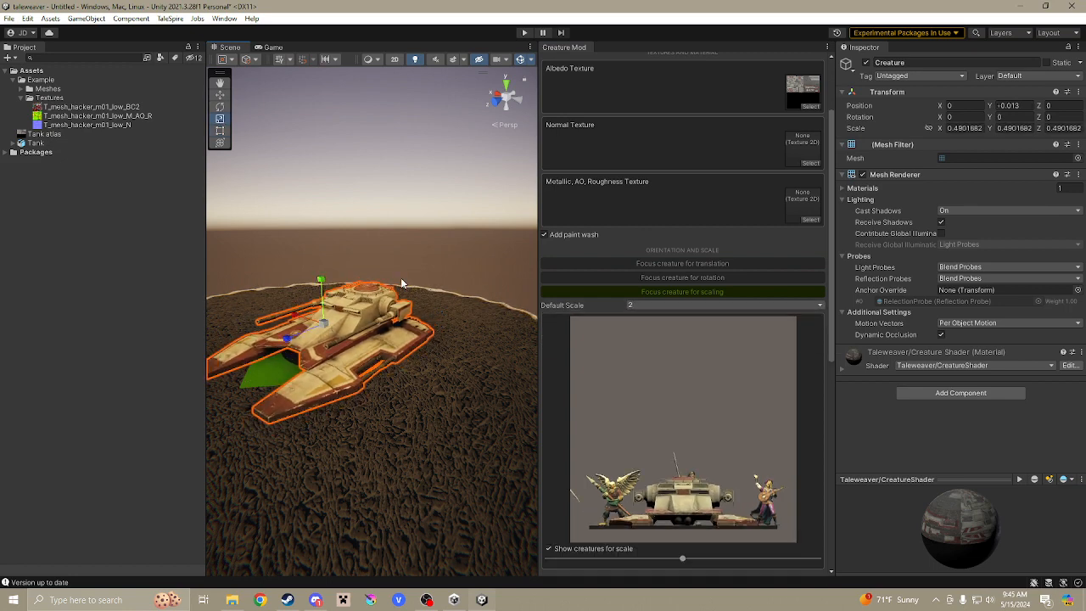
Raise the tank slightly above the base, to about Y -0.008.
{"action": "middle_click_drag", "start_coordinate": [413, 295], "coordinate": [427, 226]}
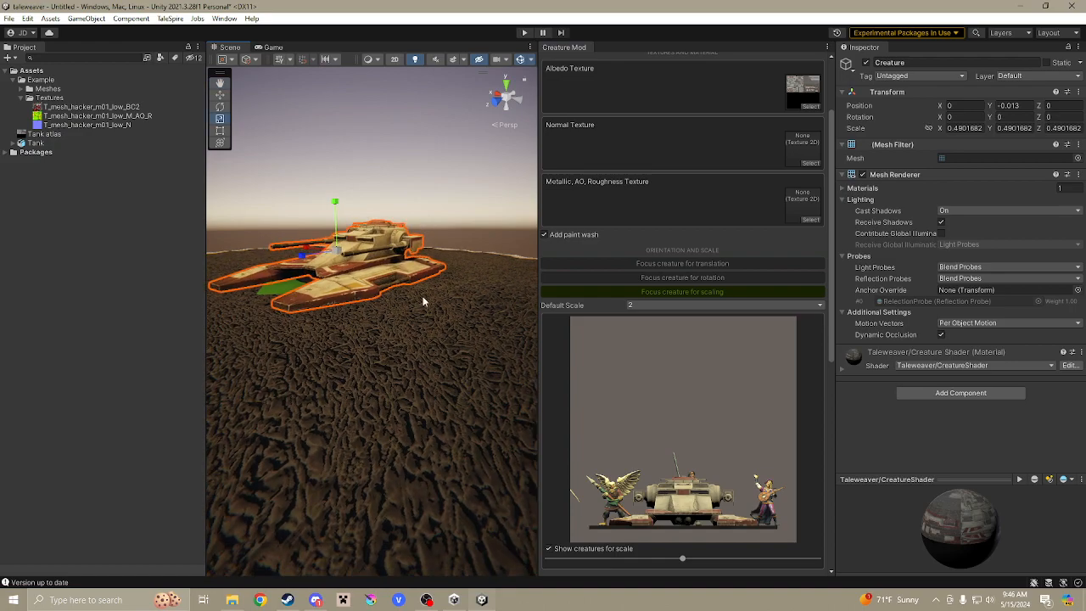
{"action": "middle_click_drag", "start_coordinate": [417, 344], "coordinate": [431, 338]}
{"action": "left_click_drag", "start_coordinate": [430, 338], "coordinate": [397, 369], "text": "alt"}
{"action": "right_click_drag", "start_coordinate": [397, 369], "coordinate": [359, 351]}
{"action": "middle_click_drag", "start_coordinate": [358, 349], "coordinate": [465, 286]}
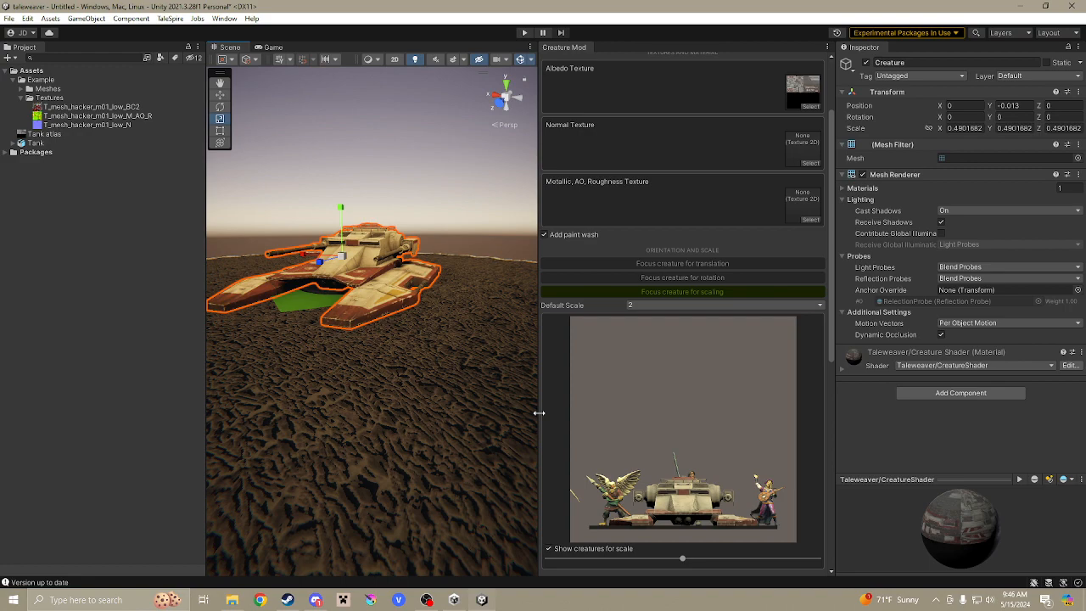
{"action": "scroll", "coordinate": [741, 414], "scroll_direction": "down", "scroll_amount": 3}
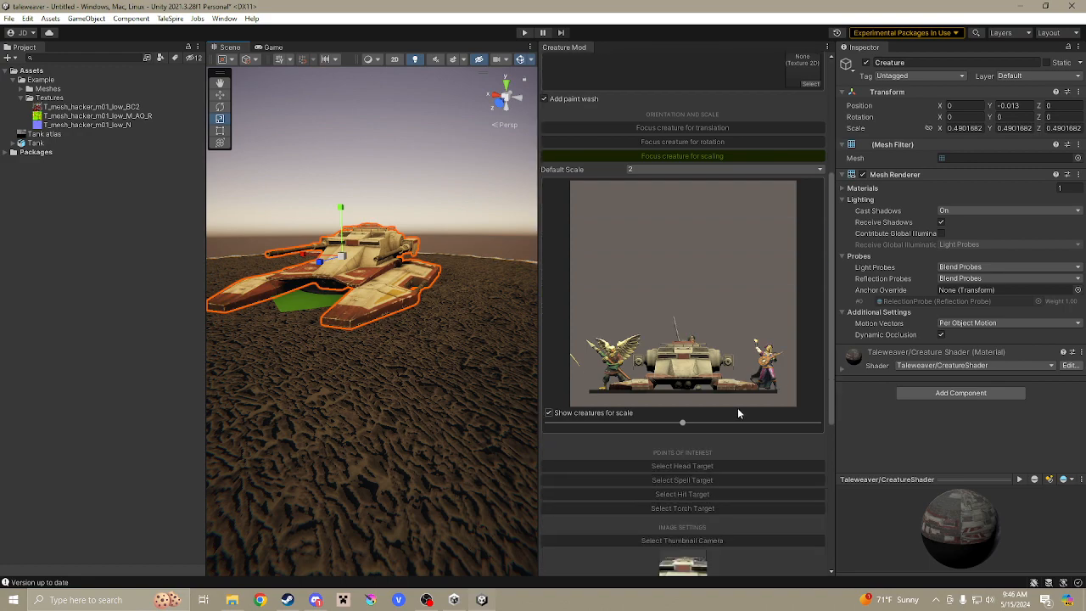
{"action": "middle_click_drag", "start_coordinate": [372, 349], "coordinate": [340, 297]}
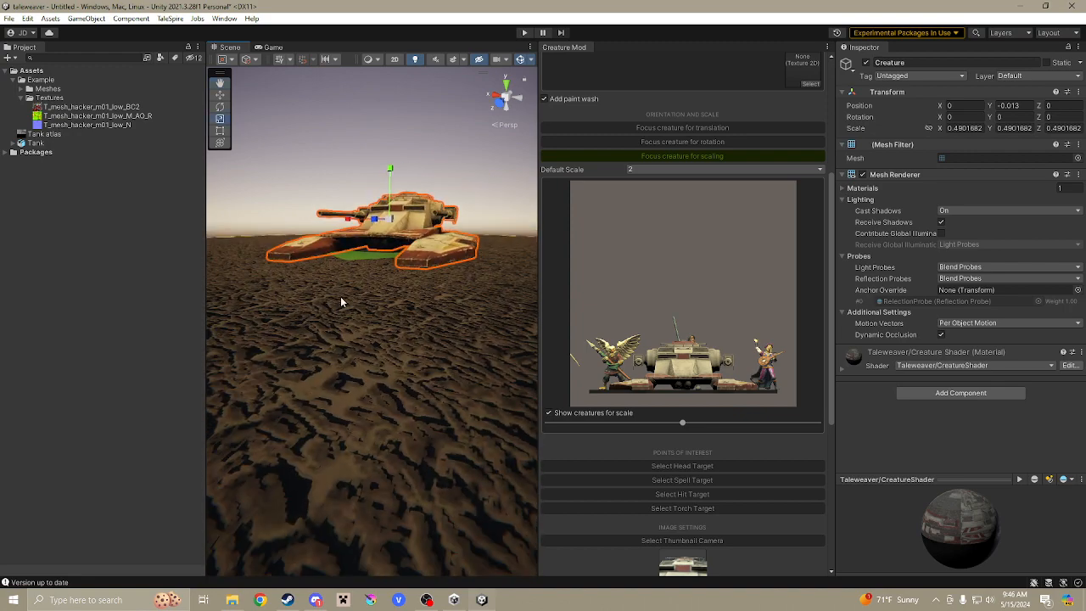
{"action": "left_click", "coordinate": [220, 94]}
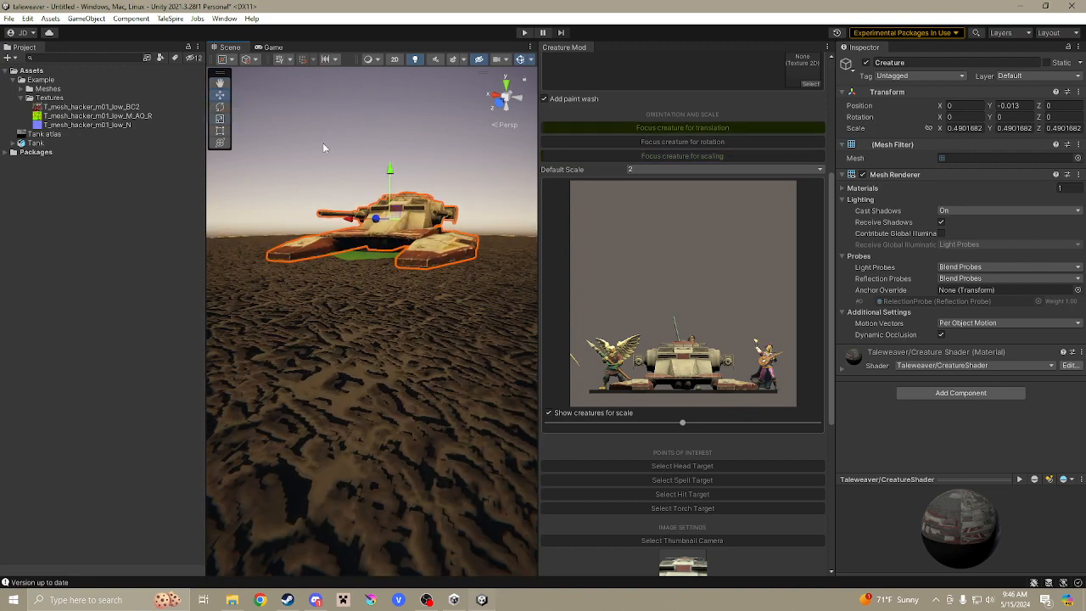
{"action": "left_click_drag", "start_coordinate": [390, 170], "coordinate": [390, 169]}
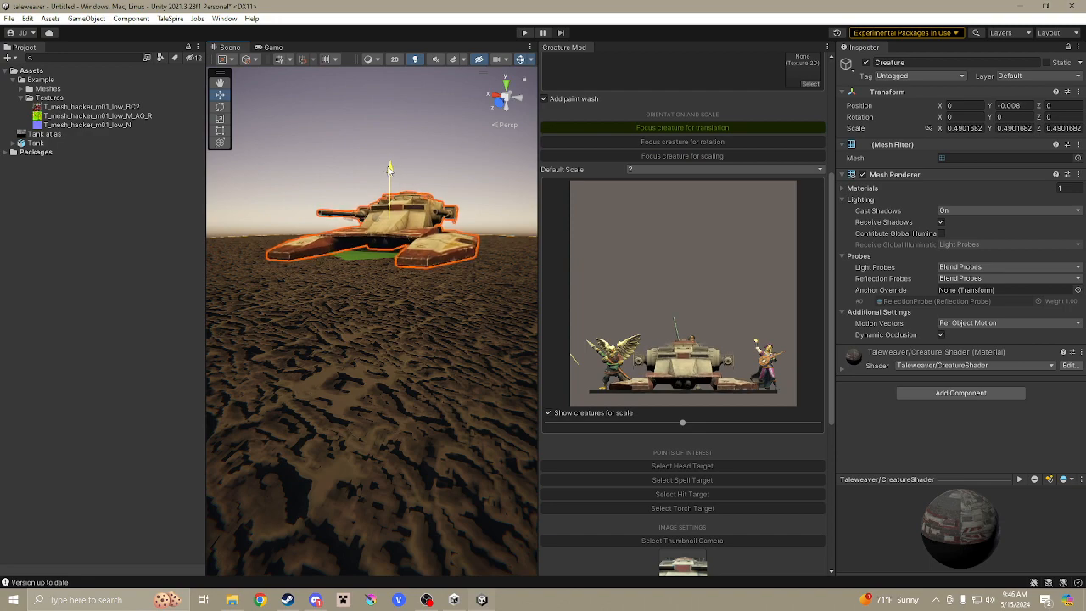
Save the creature as "Clone Tank" in tsMod format in the Clone tank folder under Downloads.
{"action": "middle_click_drag", "start_coordinate": [439, 270], "coordinate": [441, 343]}
{"action": "scroll", "coordinate": [748, 392], "scroll_direction": "down", "scroll_amount": 6}
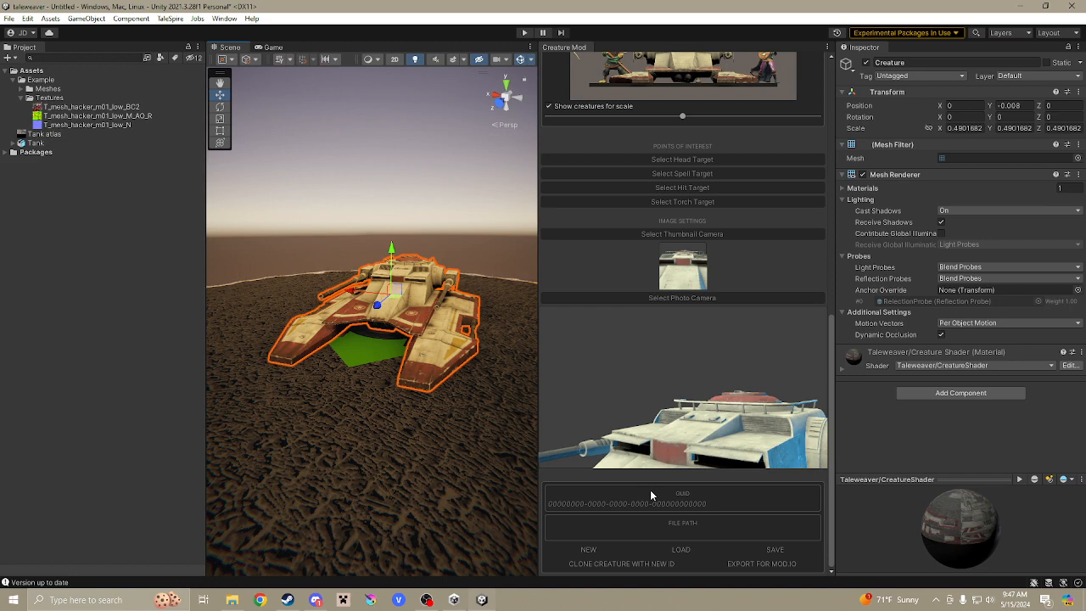
{"action": "left_click", "coordinate": [776, 551]}
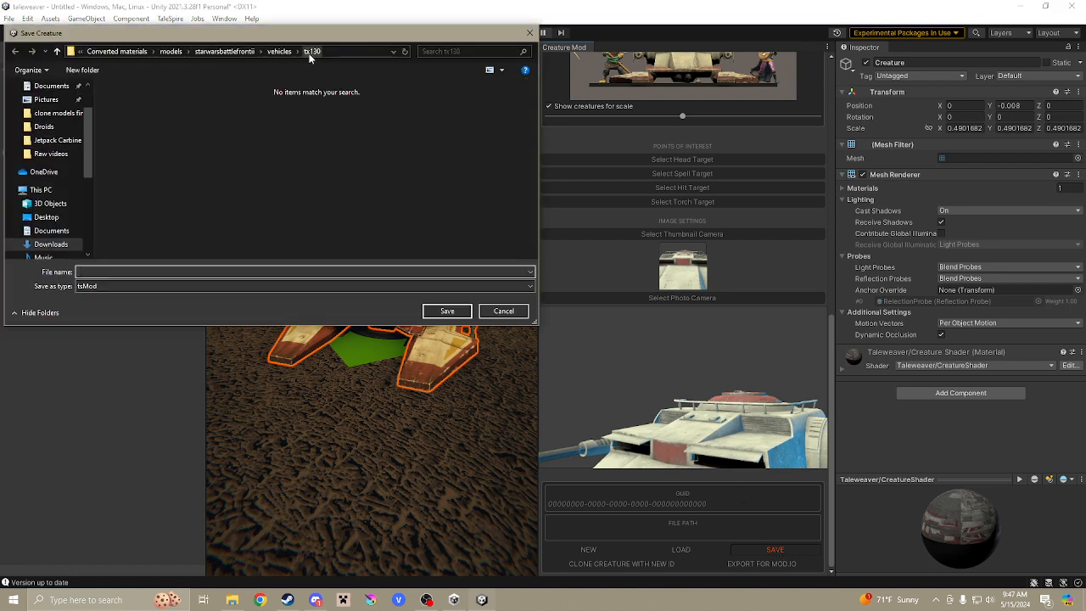
{"action": "left_click", "coordinate": [117, 51]}
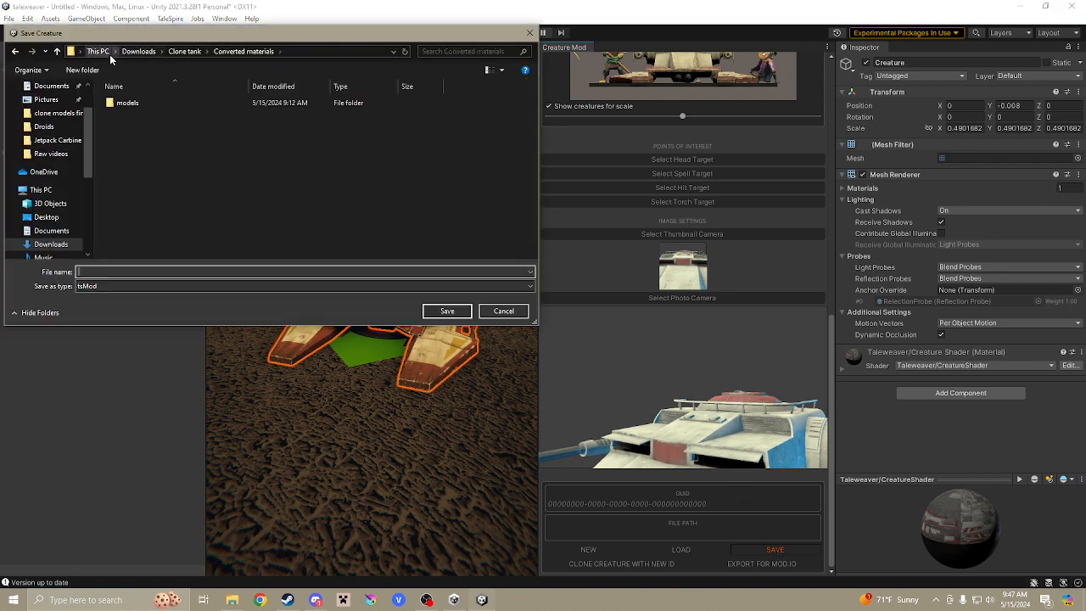
{"action": "left_click", "coordinate": [184, 51]}
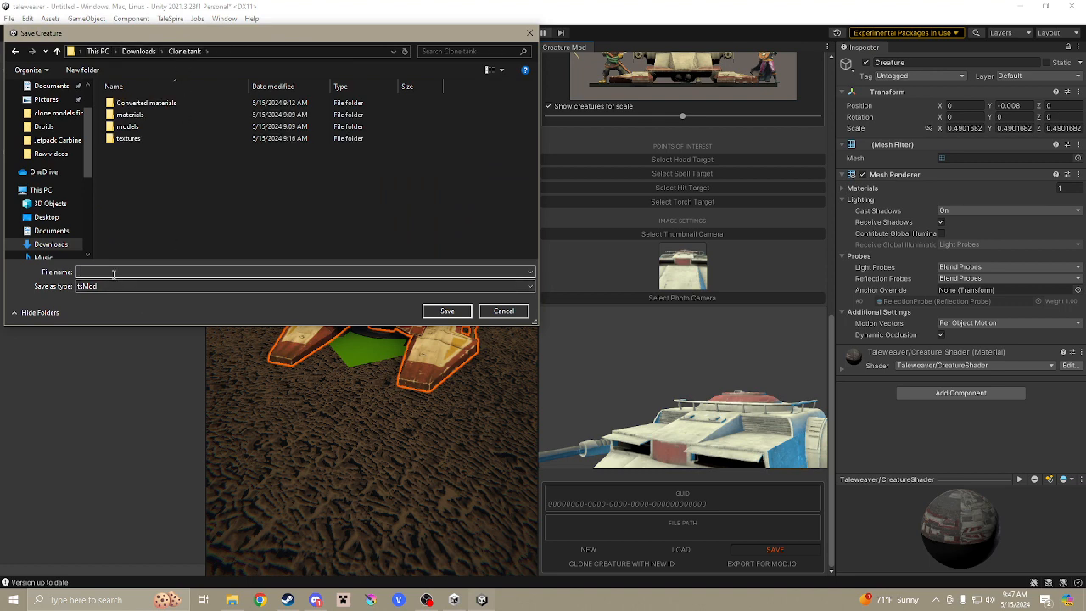
{"action": "type", "text": "Clone Tnak"}
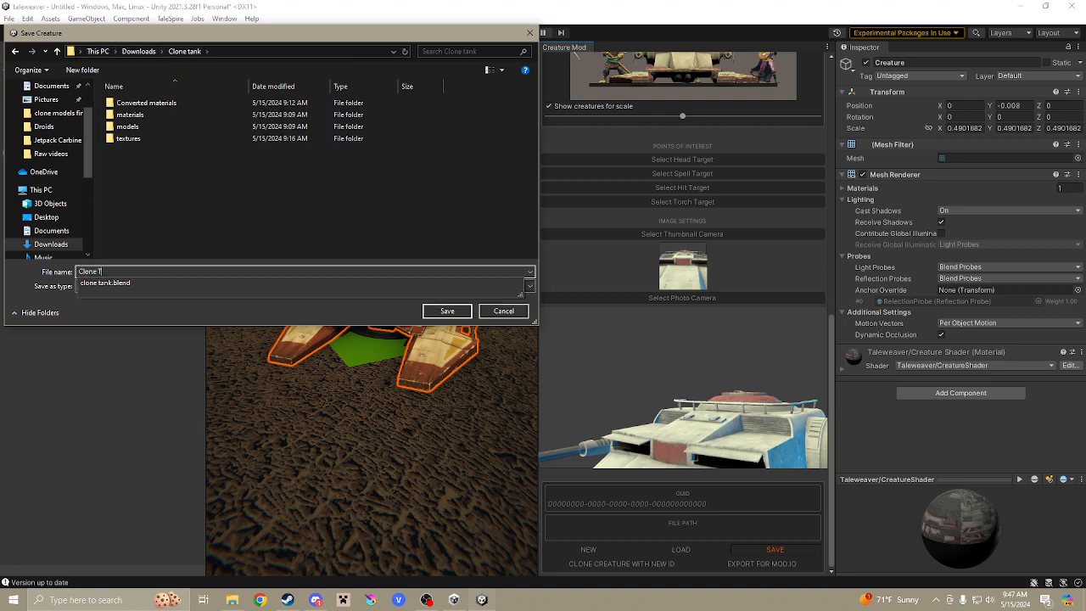
{"action": "key", "text": "BackSpace"}
{"action": "key", "text": "BackSpace"}
{"action": "key", "text": "BackSpace"}
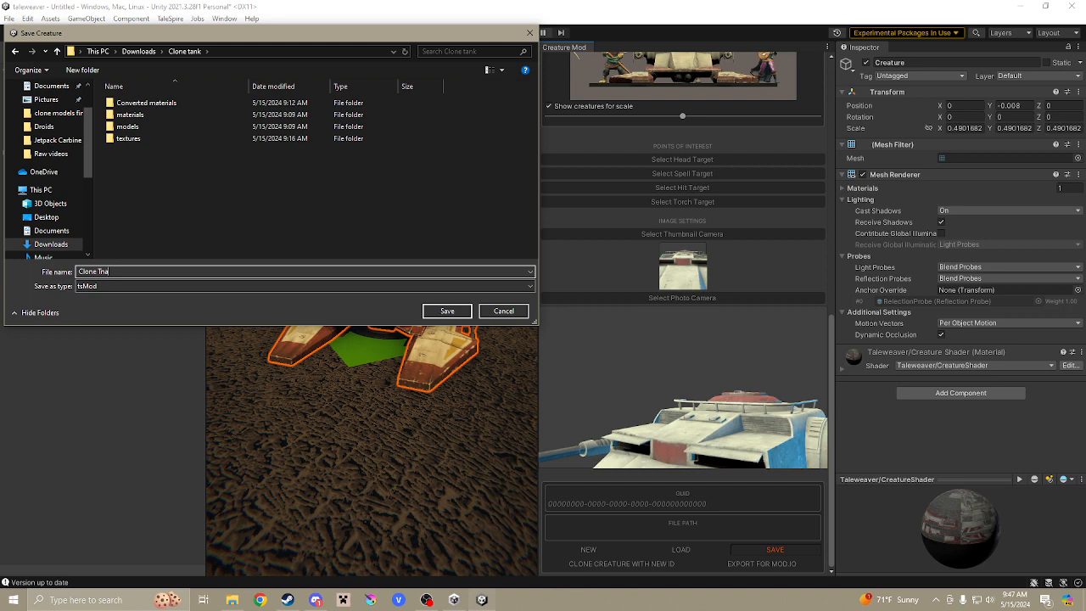
{"action": "type", "text": "ank"}
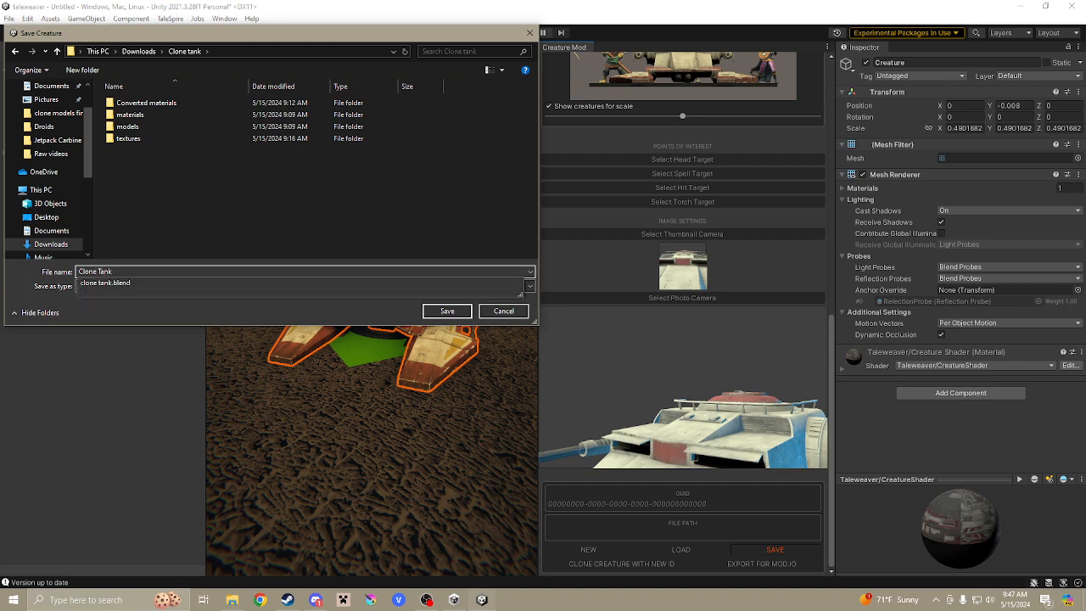
{"action": "left_click", "coordinate": [452, 312]}
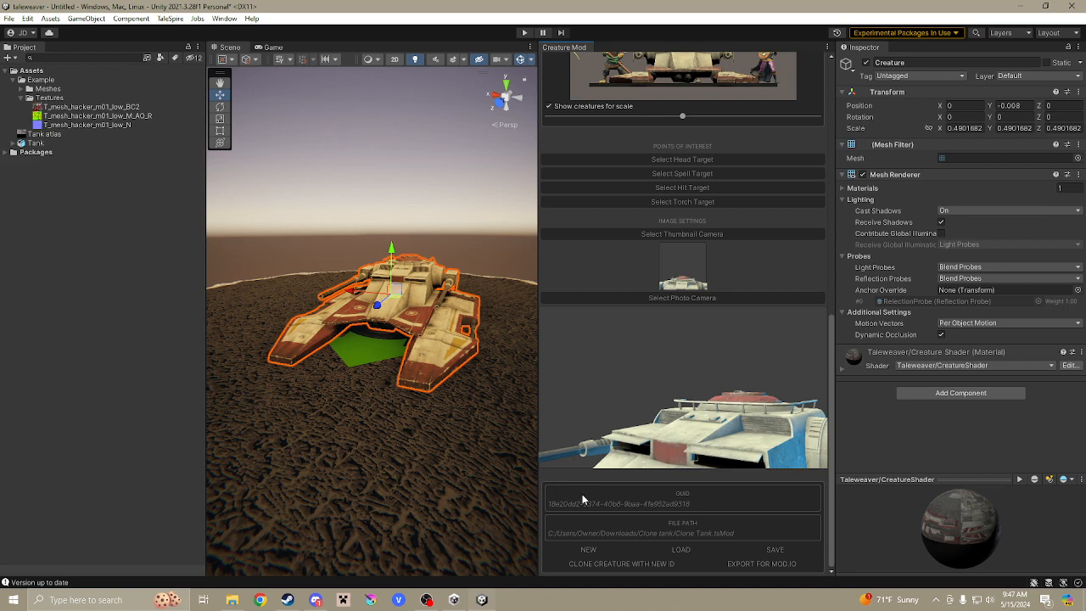
Try to clone the creature with a new ID, overwriting the existing Clone Tank.tsMod file.
{"action": "left_click", "coordinate": [624, 565]}
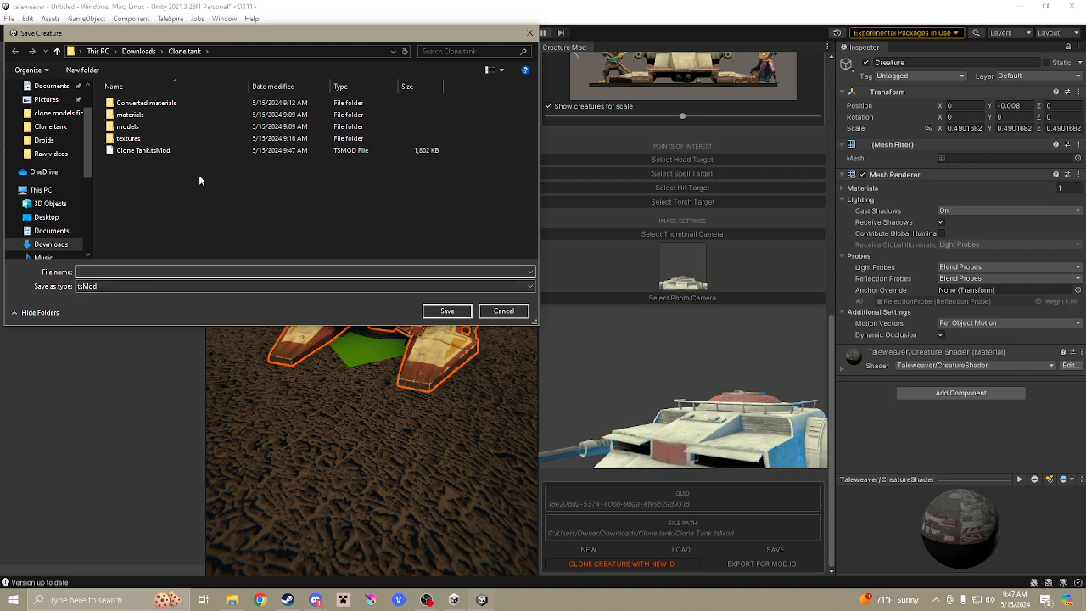
{"action": "left_click", "coordinate": [154, 153]}
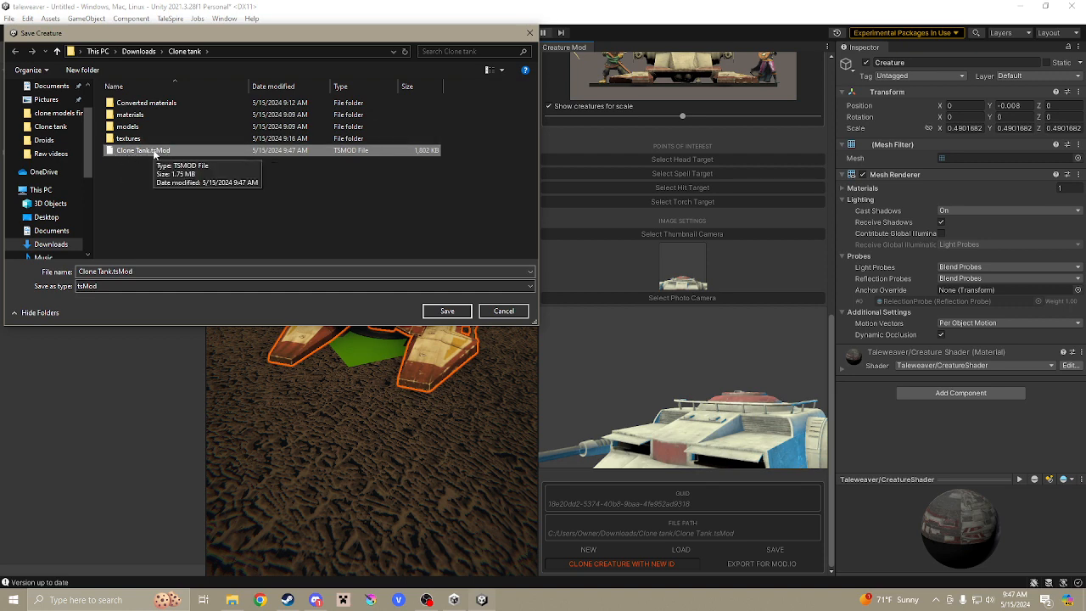
{"action": "left_click", "coordinate": [448, 311]}
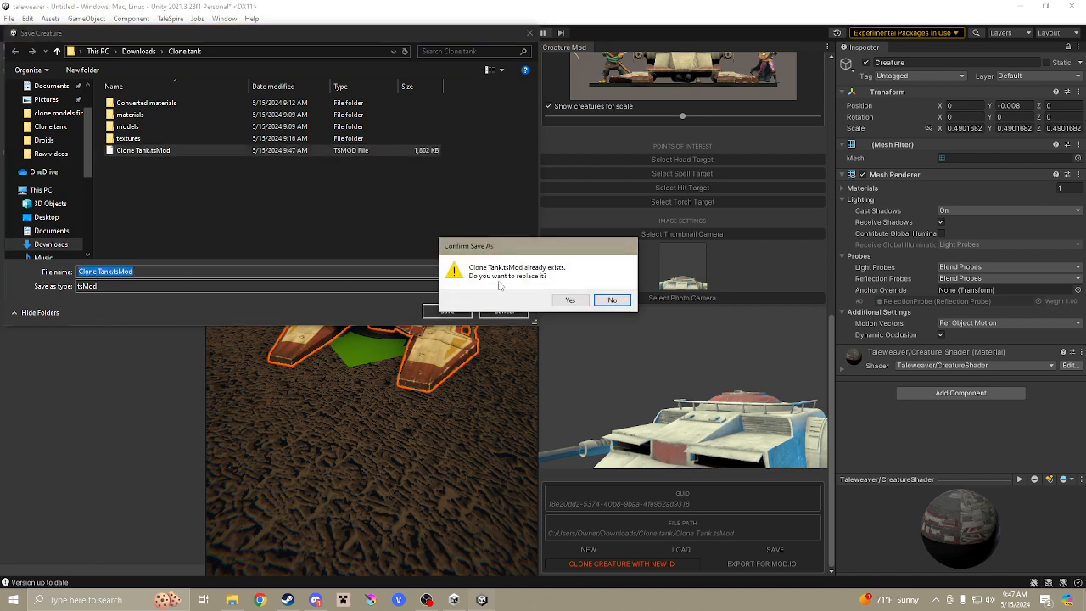
{"action": "left_click", "coordinate": [569, 301]}
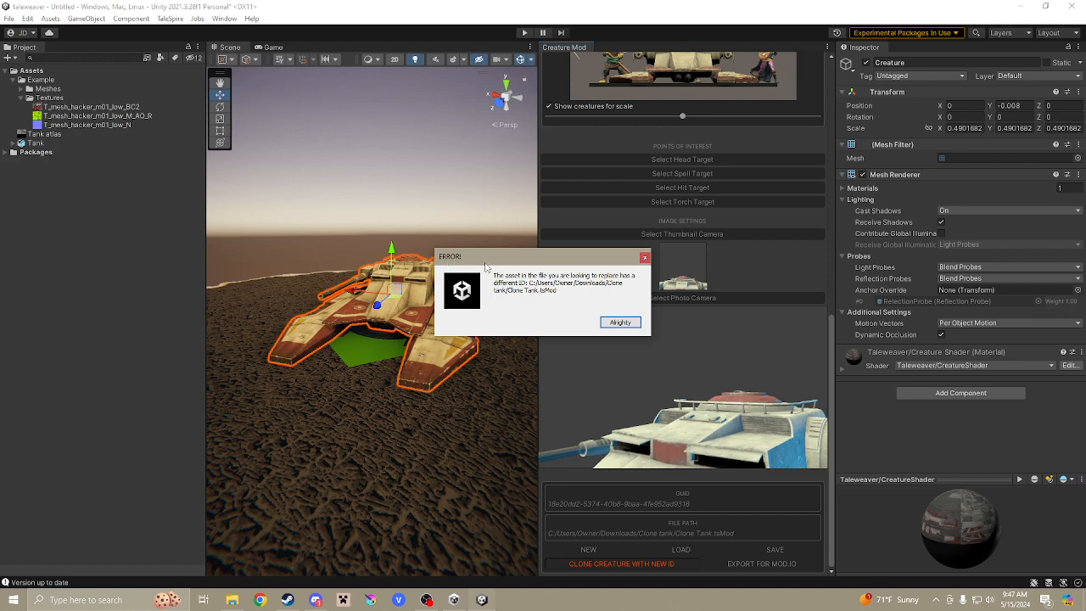
{"action": "left_click", "coordinate": [619, 323]}
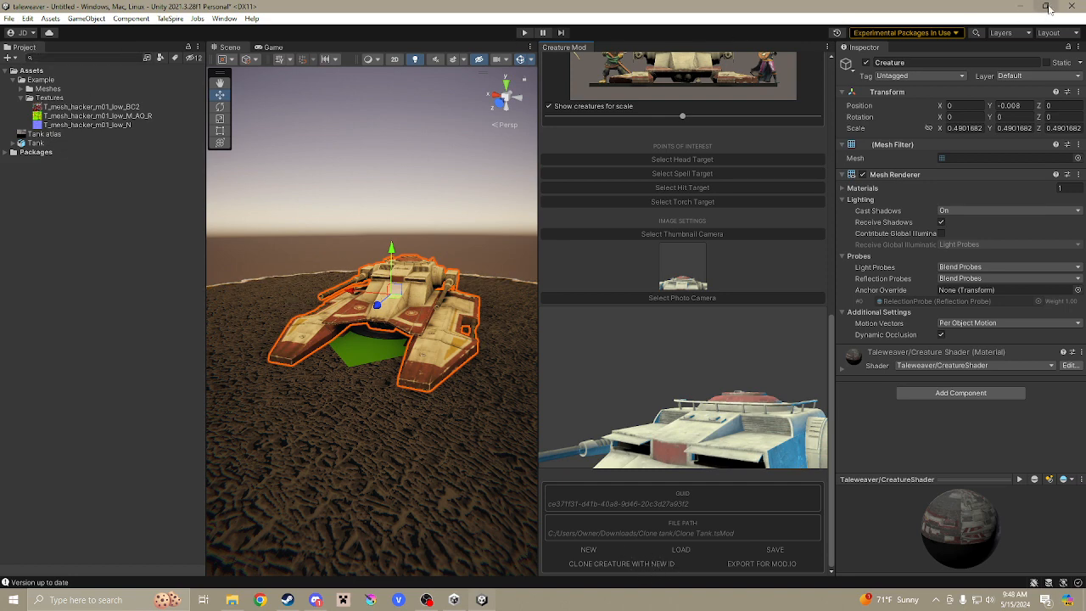
Close the Unity editor without saving the untitled scene, and close Unity Hub and the tx130 folder window.
{"action": "left_click", "coordinate": [1080, 8]}
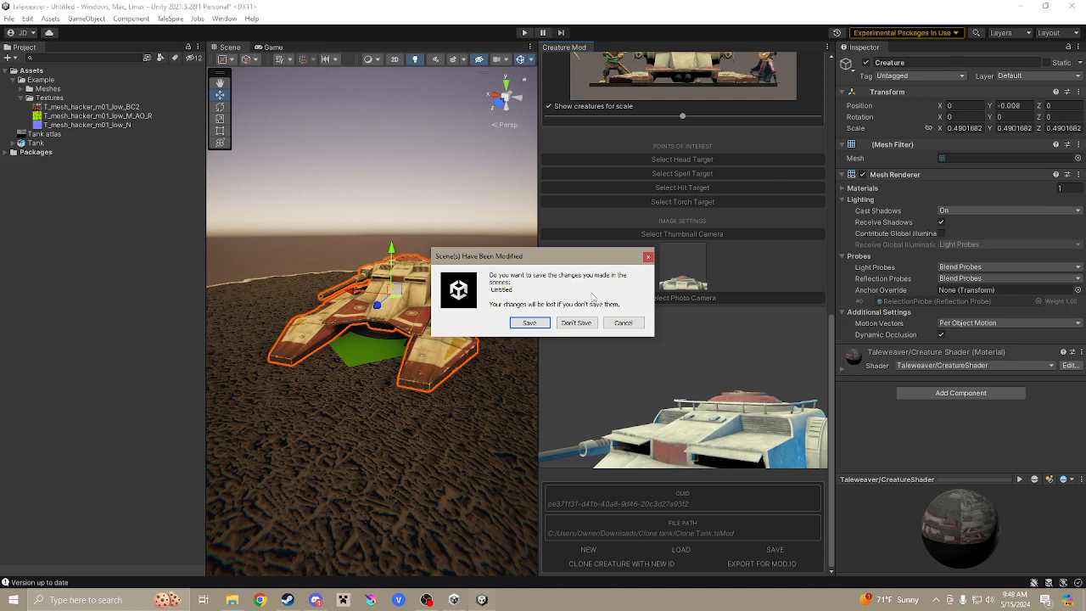
{"action": "left_click", "coordinate": [576, 323]}
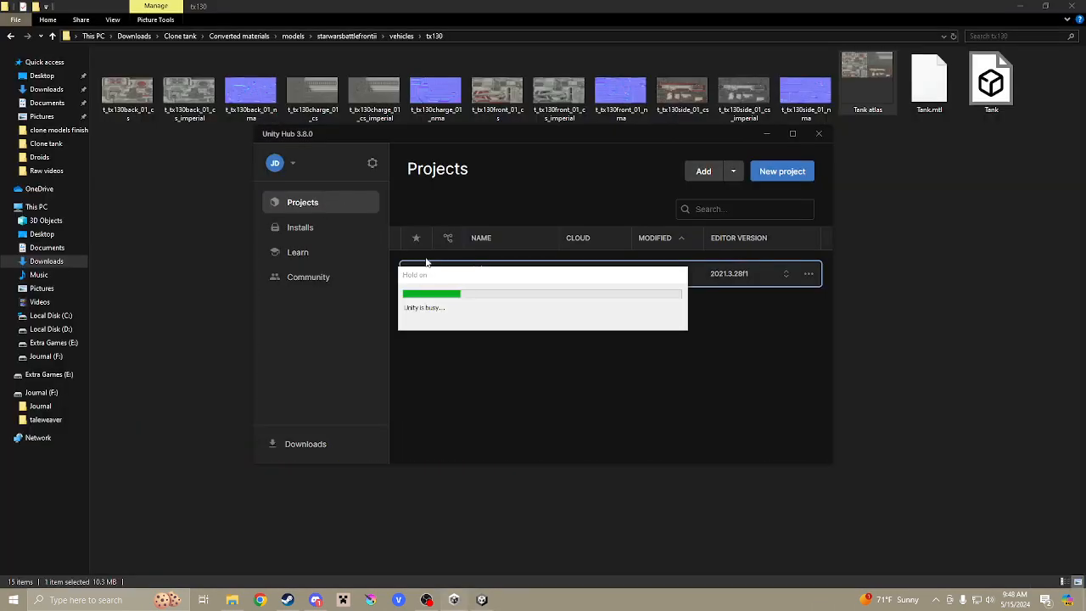
{"action": "left_click", "coordinate": [818, 136]}
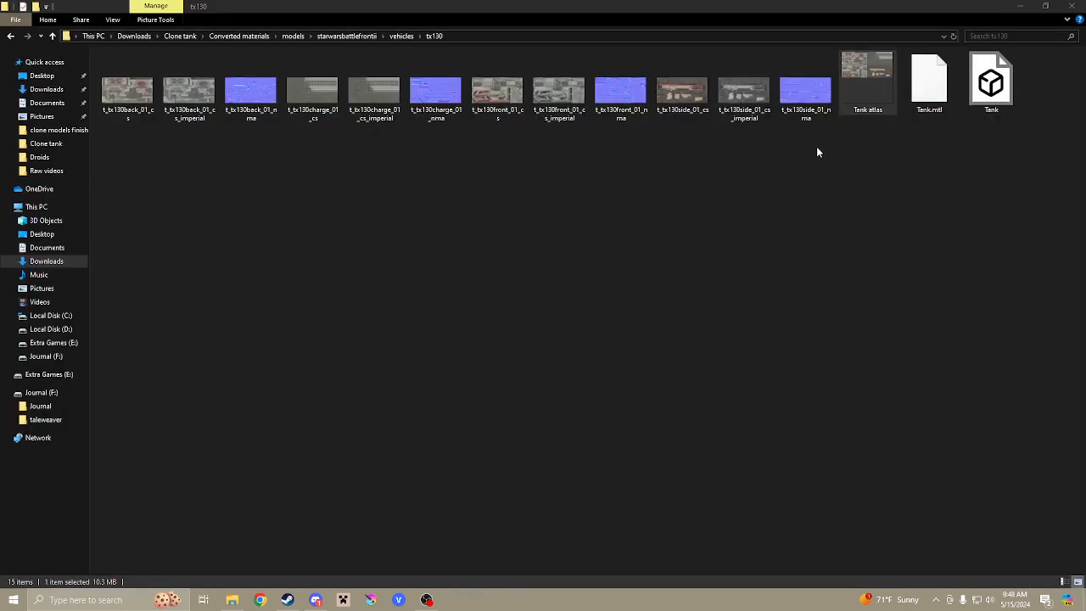
{"action": "left_click", "coordinate": [1075, 11]}
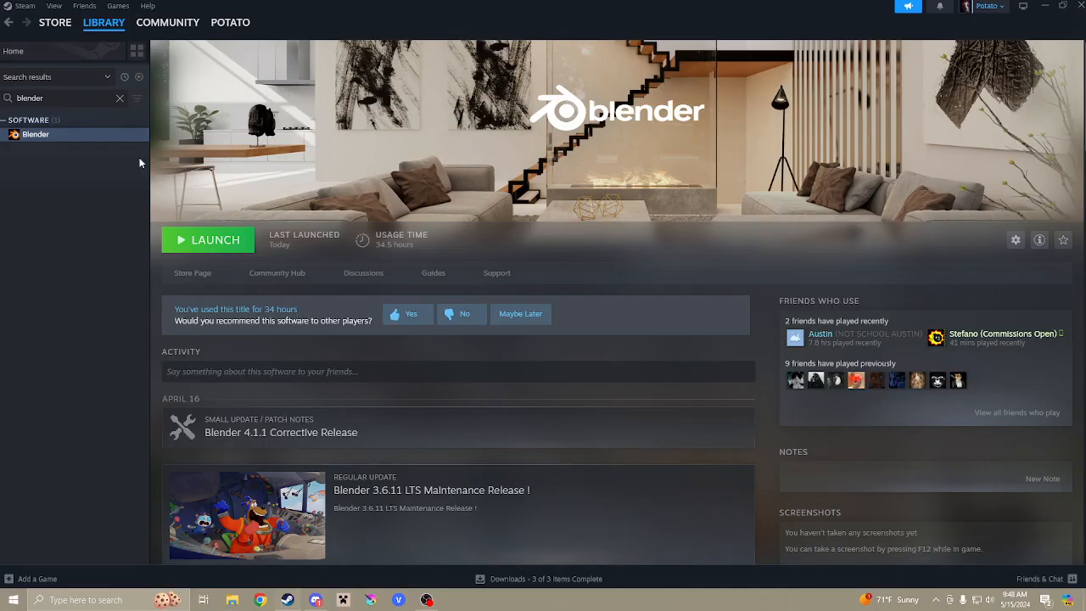
Search the Steam library for Talespire instead of Blender and launch the game.
{"action": "left_click", "coordinate": [120, 98]}
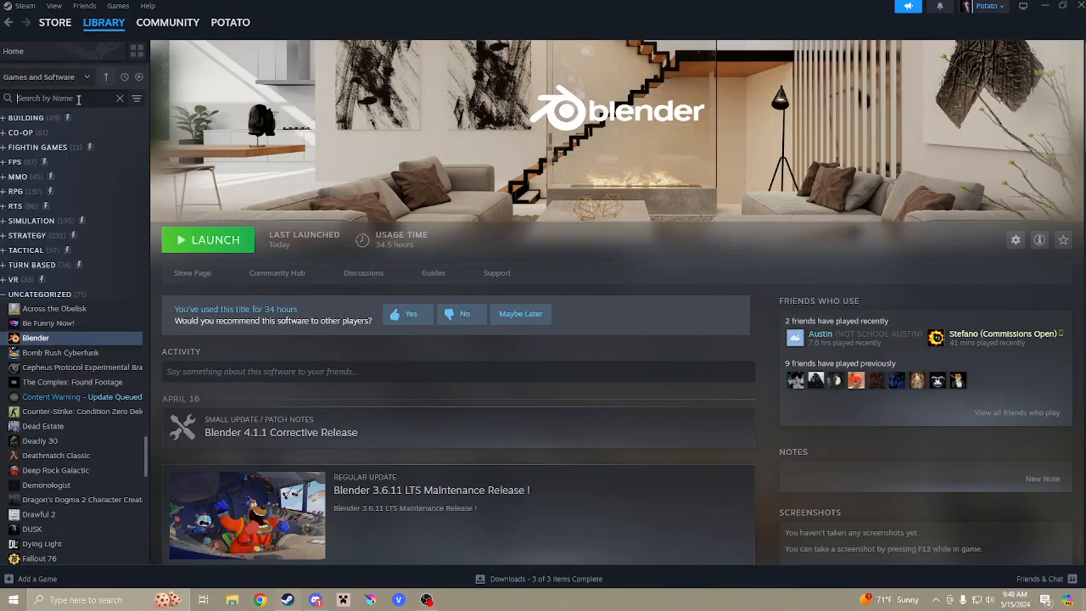
{"action": "left_click", "coordinate": [78, 100]}
{"action": "type", "text": "Talespire"}
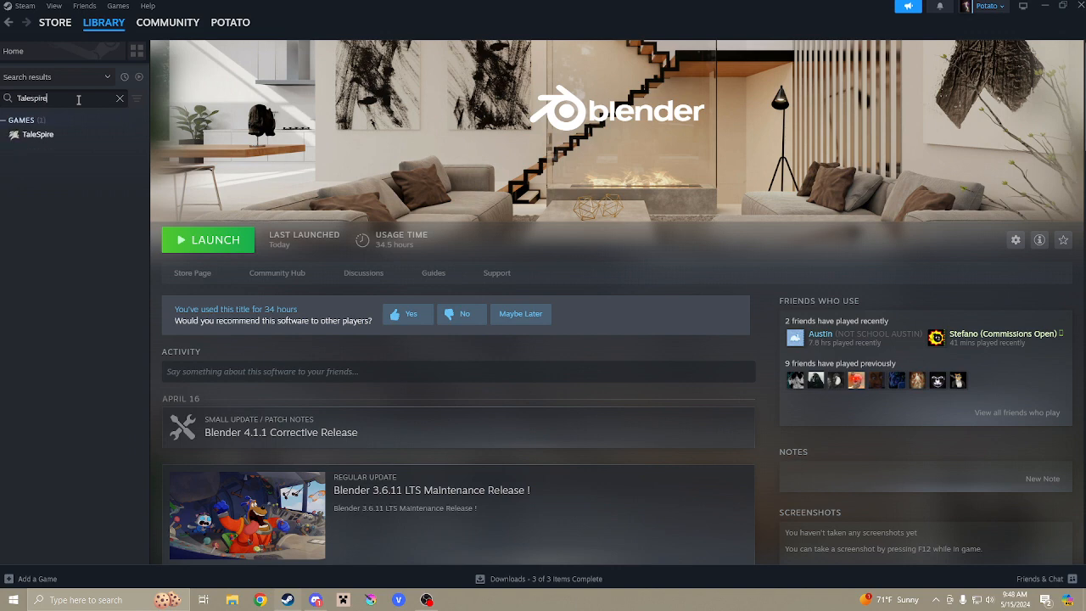
{"action": "left_click", "coordinate": [62, 133]}
{"action": "left_click", "coordinate": [206, 244]}
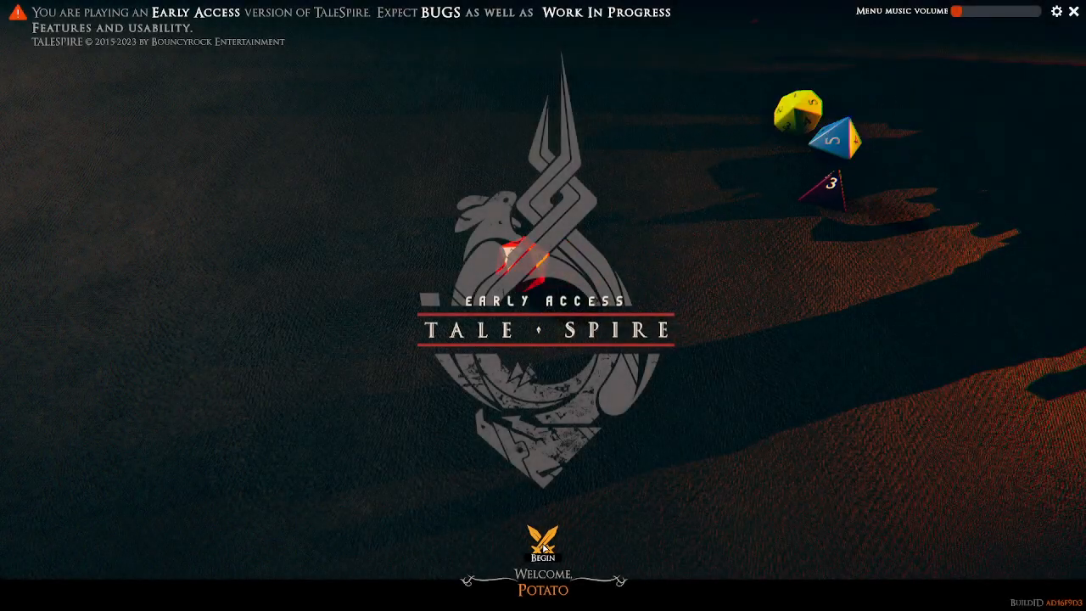
Begin TaleSpire and start playing the Wargaming campaign.
{"action": "left_click", "coordinate": [542, 543]}
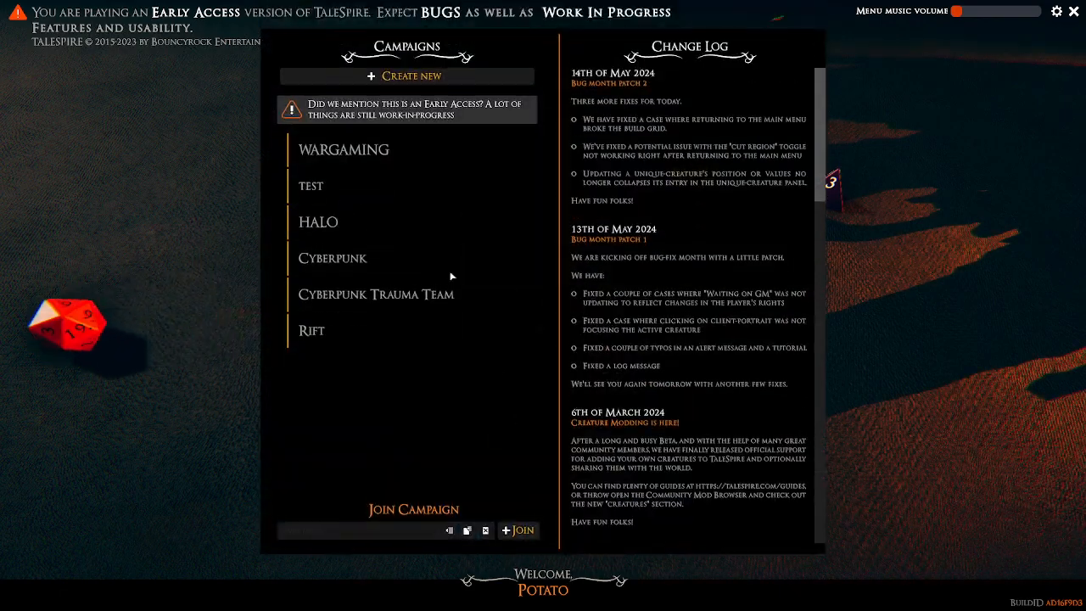
{"action": "left_click", "coordinate": [341, 153]}
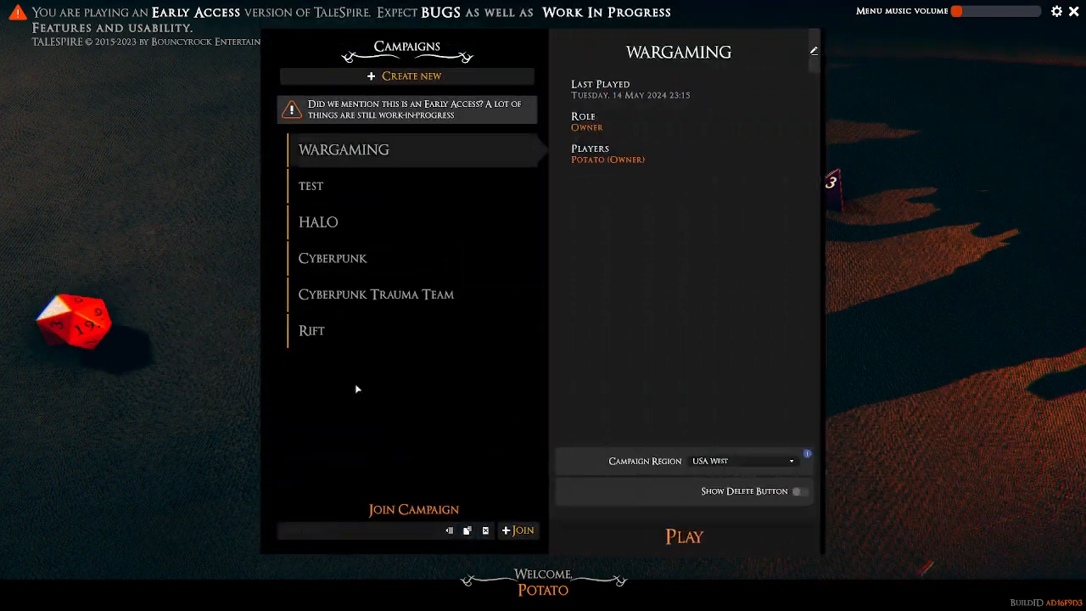
{"action": "left_click", "coordinate": [715, 541]}
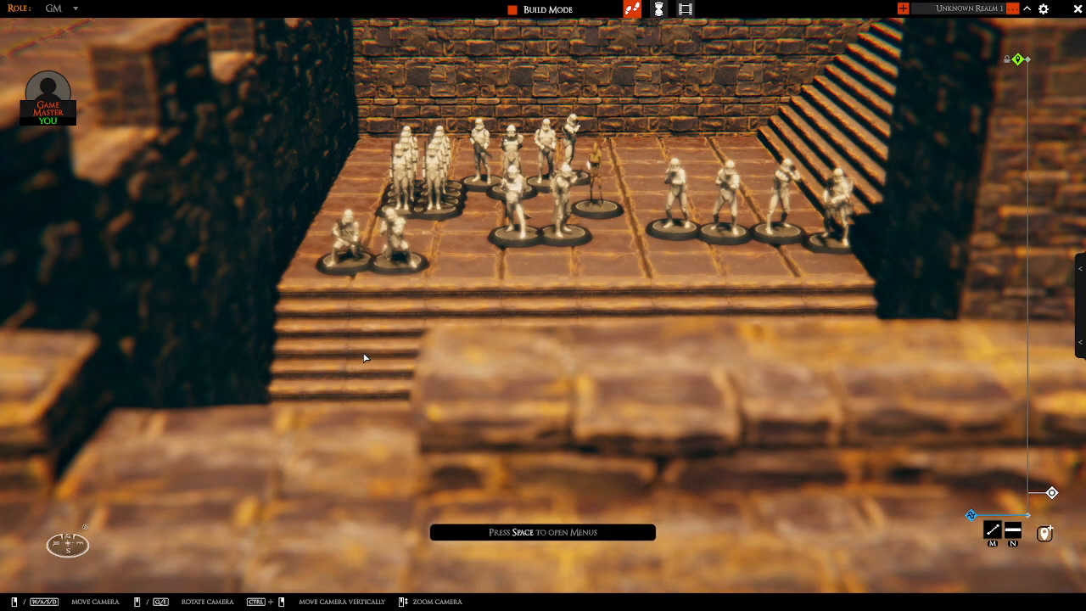
Examine the clone trooper miniatures standing on the stone platform from near and far.
{"action": "scroll", "coordinate": [541, 307], "scroll_direction": "up", "scroll_amount": 3}
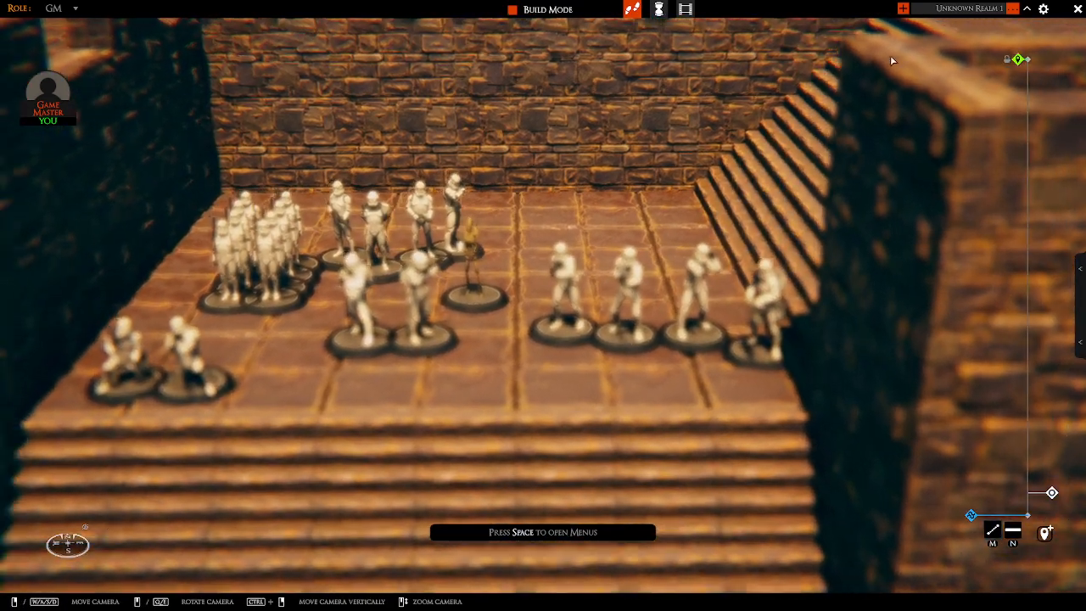
{"action": "key", "text": "w"}
{"action": "key", "text": "a"}
{"action": "key", "text": "d"}
{"action": "scroll", "coordinate": [528, 307], "scroll_direction": "up", "scroll_amount": 3}
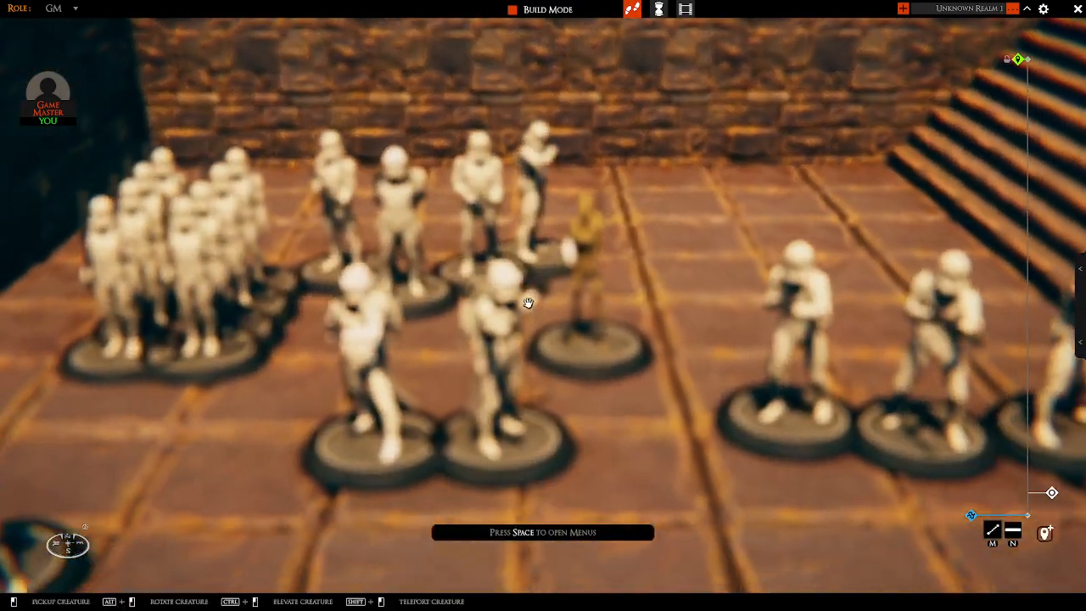
{"action": "key", "text": "s"}
{"action": "scroll", "coordinate": [528, 294], "scroll_direction": "down", "scroll_amount": 5}
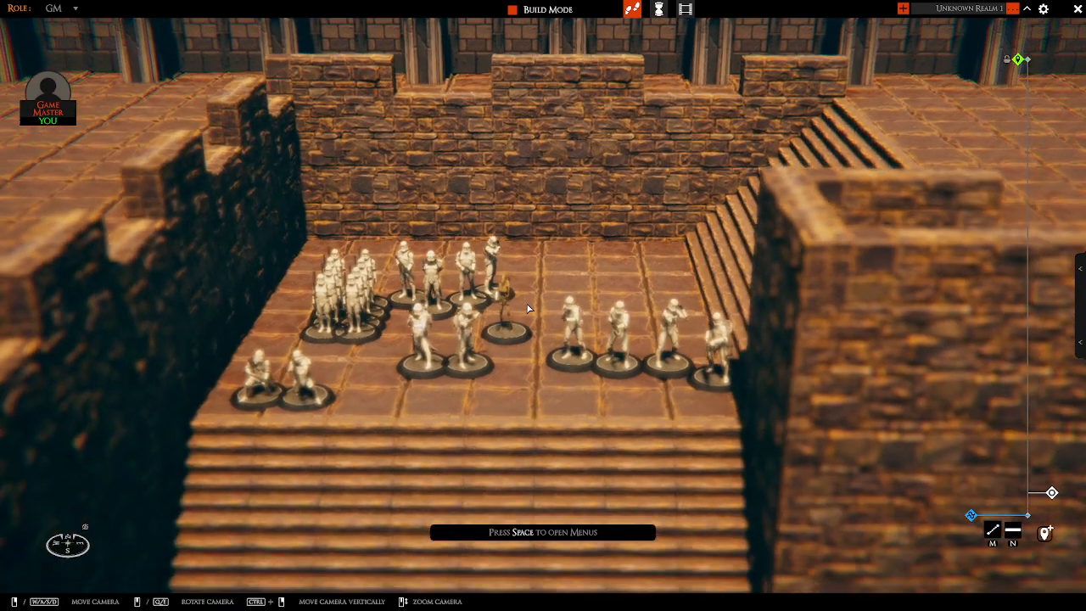
Open TaleSpire's settings directory from the game settings and go into its LocalContentPacks folder.
{"action": "left_click", "coordinate": [1044, 11]}
{"action": "scroll", "coordinate": [579, 413], "scroll_direction": "down", "scroll_amount": 5}
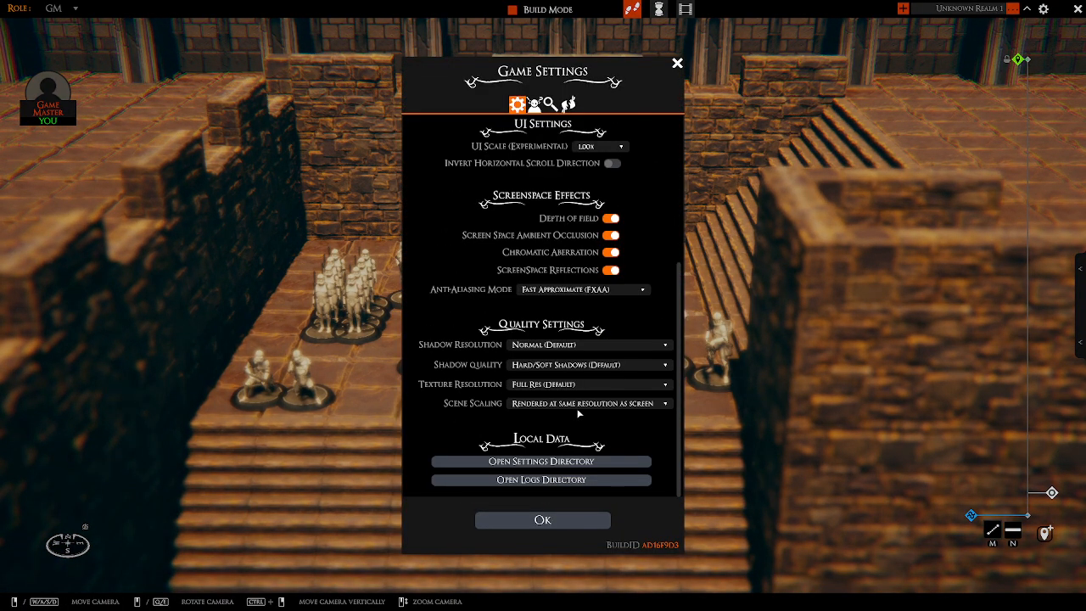
{"action": "left_click", "coordinate": [535, 462]}
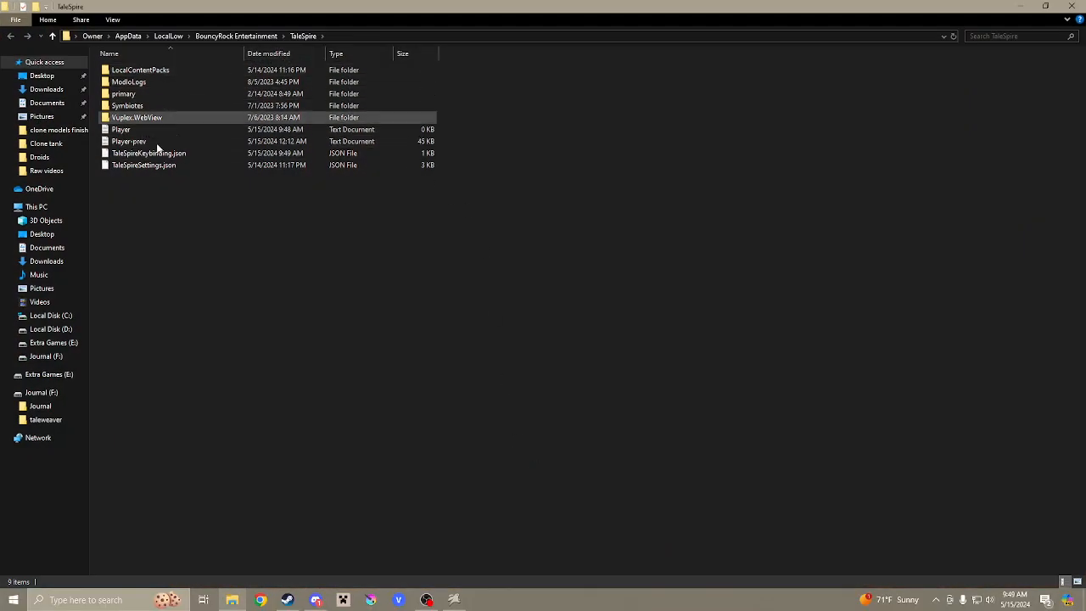
{"action": "double_click", "coordinate": [163, 75]}
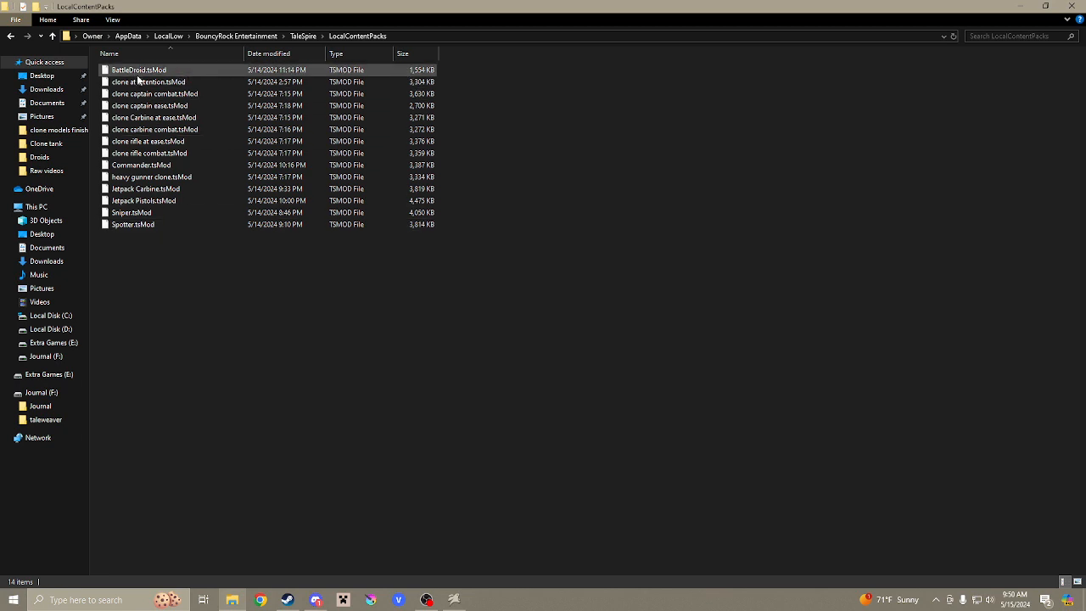
Move Clone Tank.tsMod from the Clone tank folder in Downloads into LocalContentPacks, and switch back to TaleSpire.
{"action": "left_click", "coordinate": [233, 599]}
{"action": "right_click", "coordinate": [232, 602]}
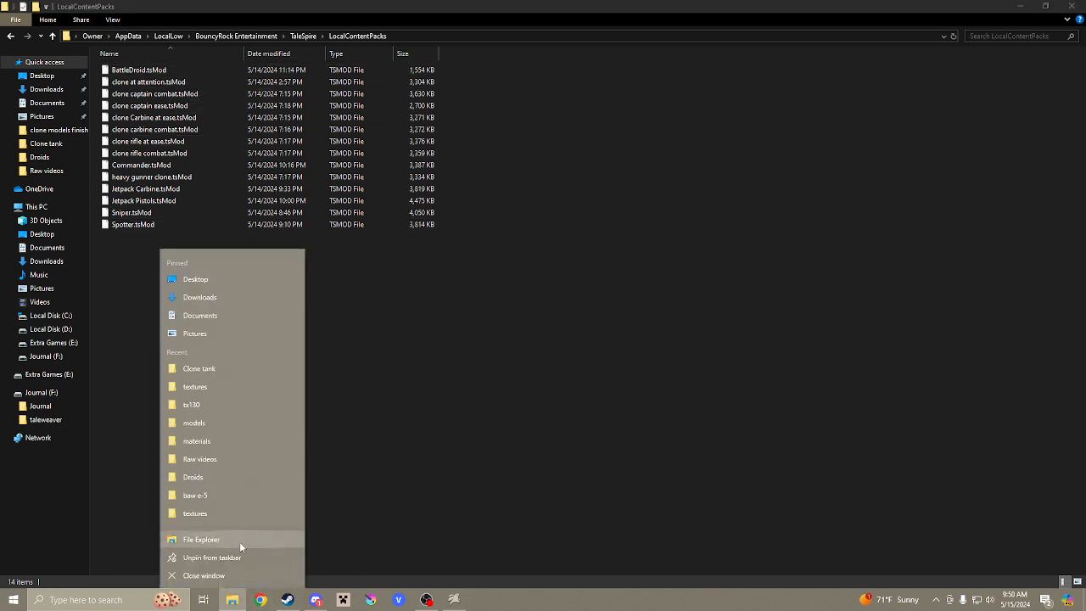
{"action": "left_click", "coordinate": [199, 297]}
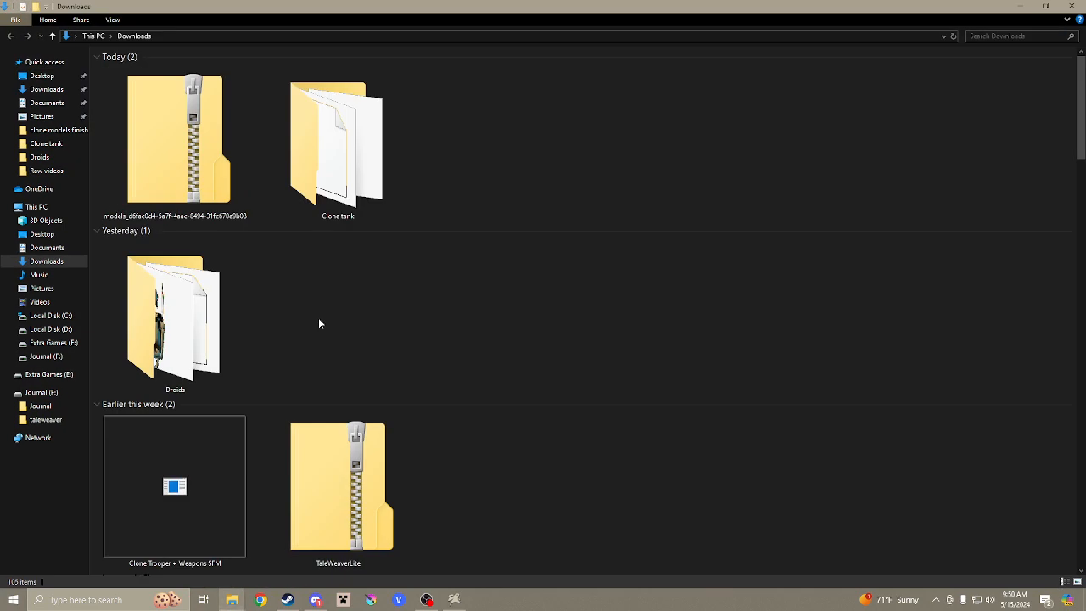
{"action": "double_click", "coordinate": [314, 166]}
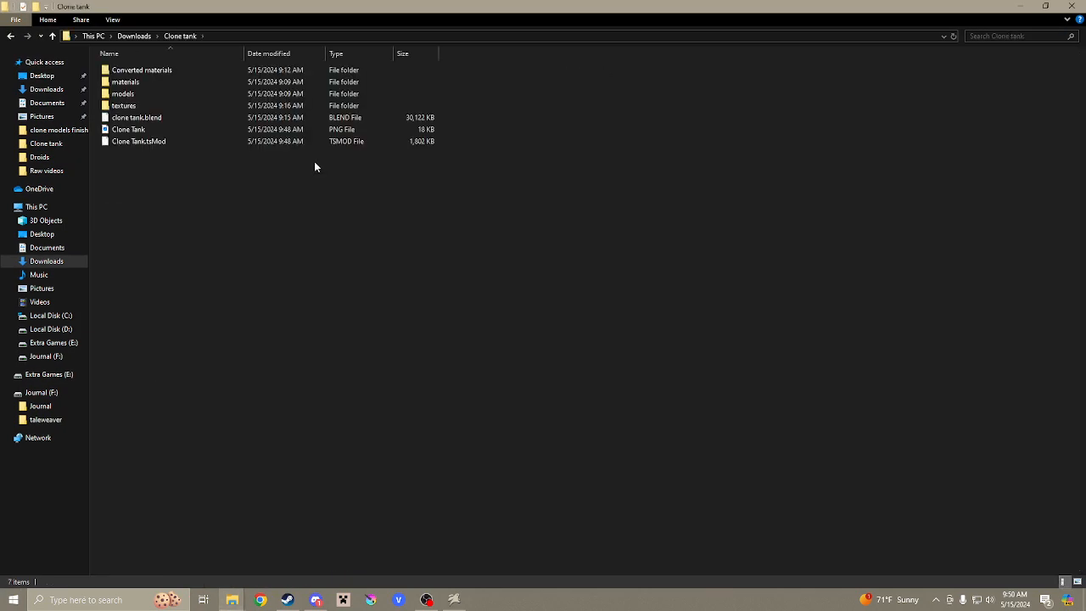
{"action": "left_click", "coordinate": [178, 142]}
{"action": "mouse_move", "coordinate": [339, 10]}
{"action": "left_mouse_down"}
{"action": "mouse_move", "coordinate": [443, 160]}
{"action": "mouse_move", "coordinate": [619, 216]}
{"action": "mouse_move", "coordinate": [659, 203]}
{"action": "left_mouse_up"}
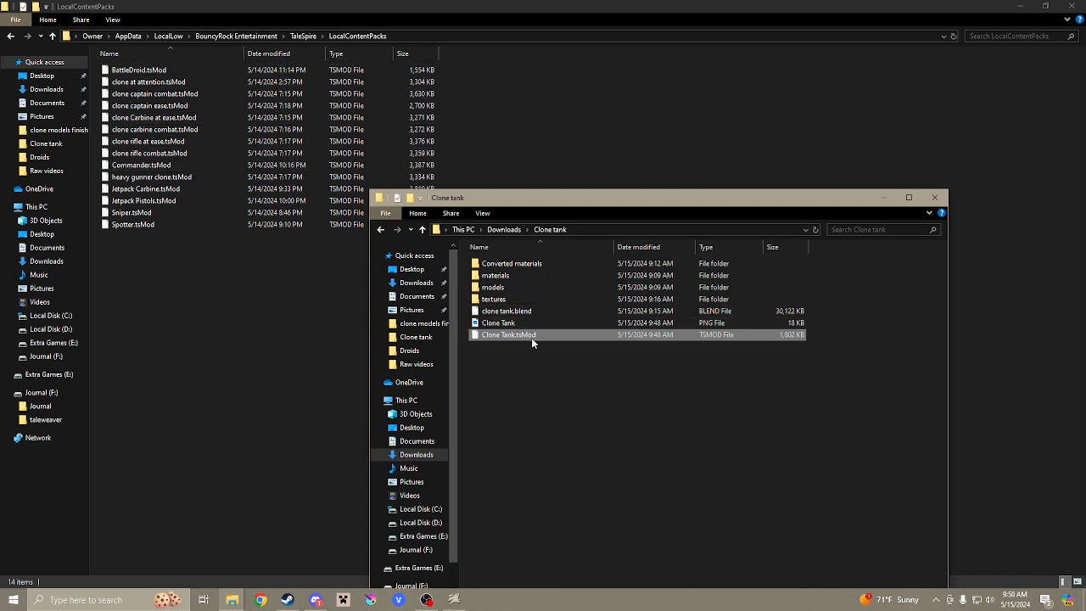
{"action": "left_click_drag", "start_coordinate": [531, 337], "coordinate": [210, 279]}
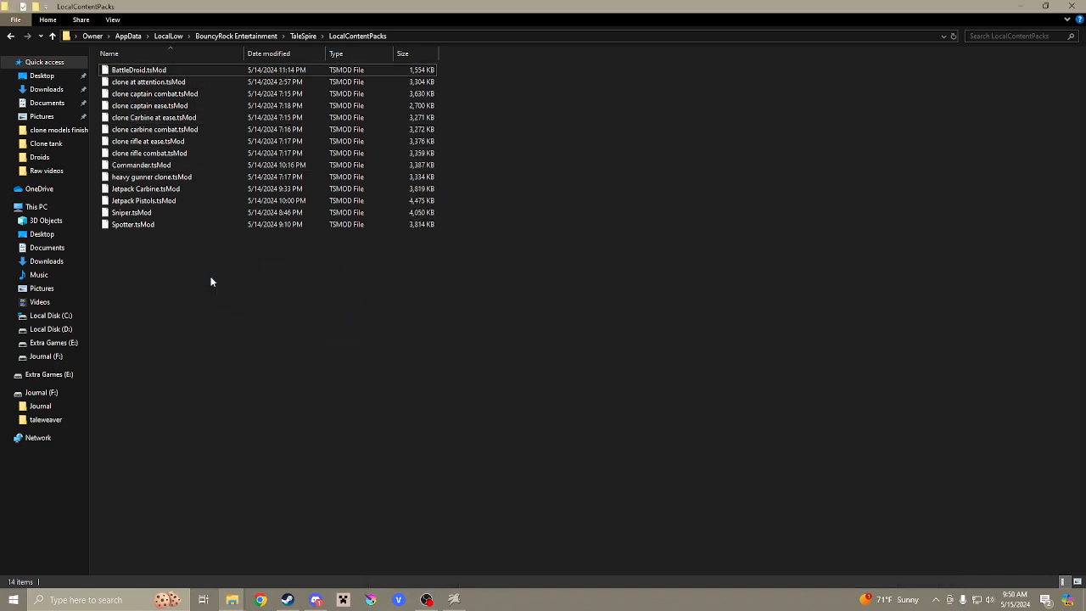
{"action": "left_click", "coordinate": [454, 600]}
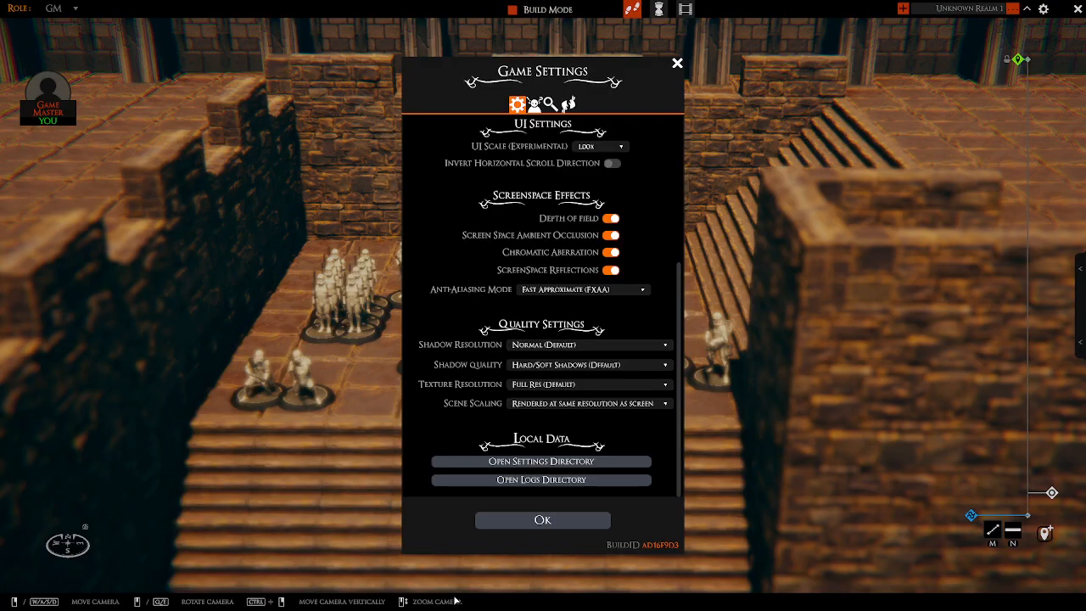
Close the game settings and open the creatures section of the building library.
{"action": "left_click", "coordinate": [539, 520]}
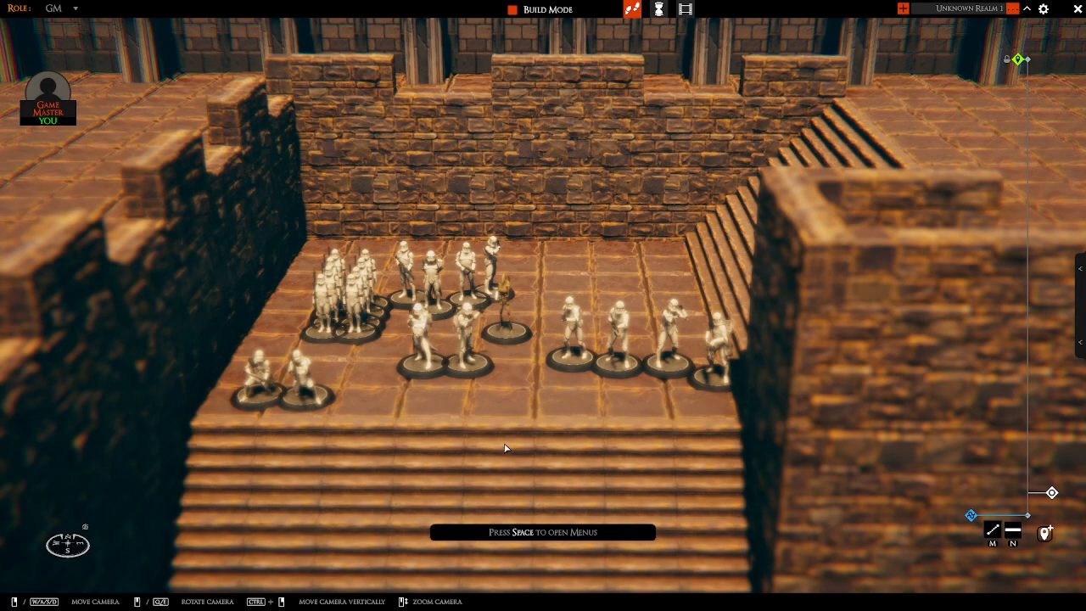
{"action": "key", "text": "space"}
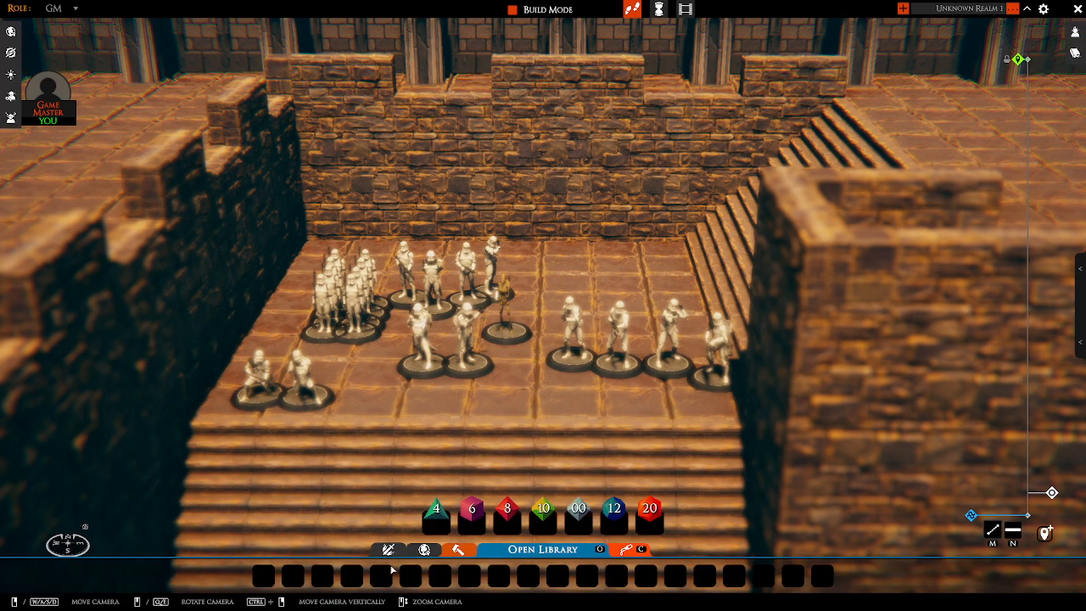
{"action": "left_click", "coordinate": [456, 549]}
{"action": "scroll", "coordinate": [88, 530], "scroll_direction": "down", "scroll_amount": 3}
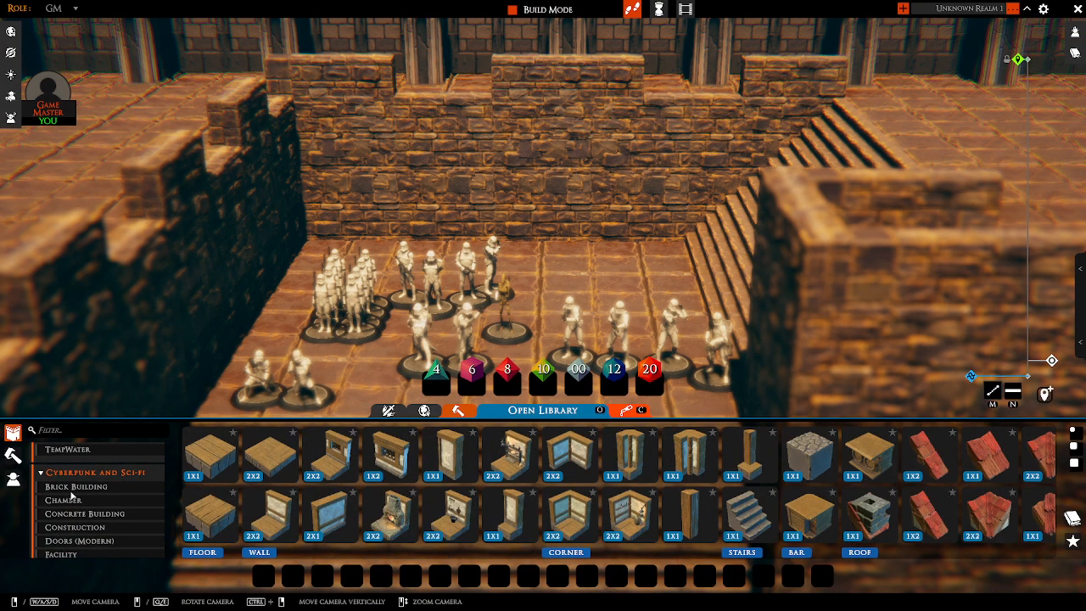
{"action": "left_click", "coordinate": [42, 472]}
{"action": "left_click", "coordinate": [14, 478]}
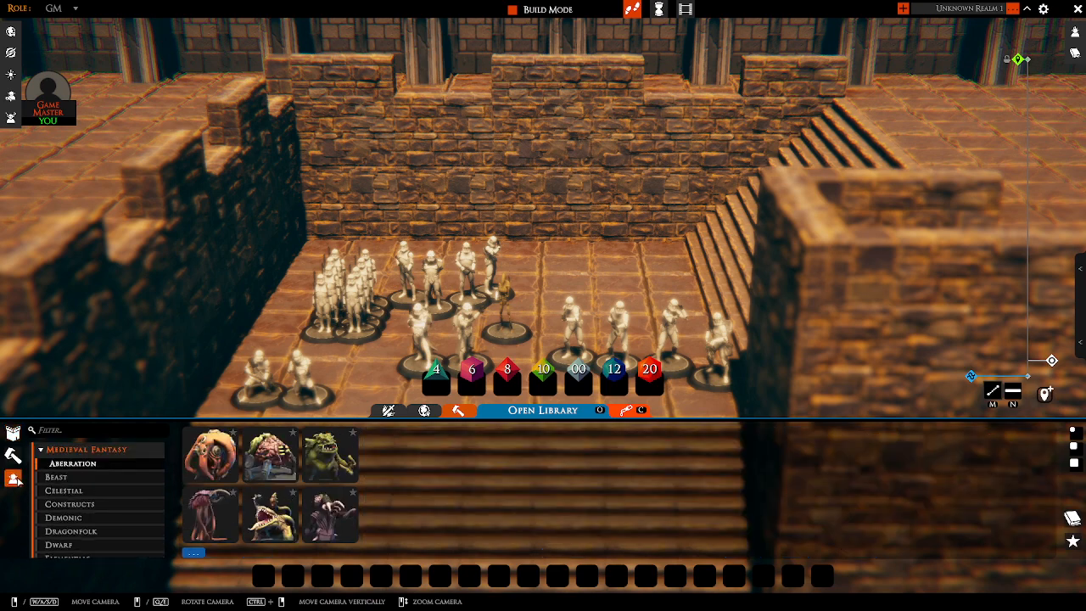
Look through the Community creatures and the official mod repository, and return to the creature library.
{"action": "left_click", "coordinate": [46, 455]}
{"action": "left_click", "coordinate": [42, 472]}
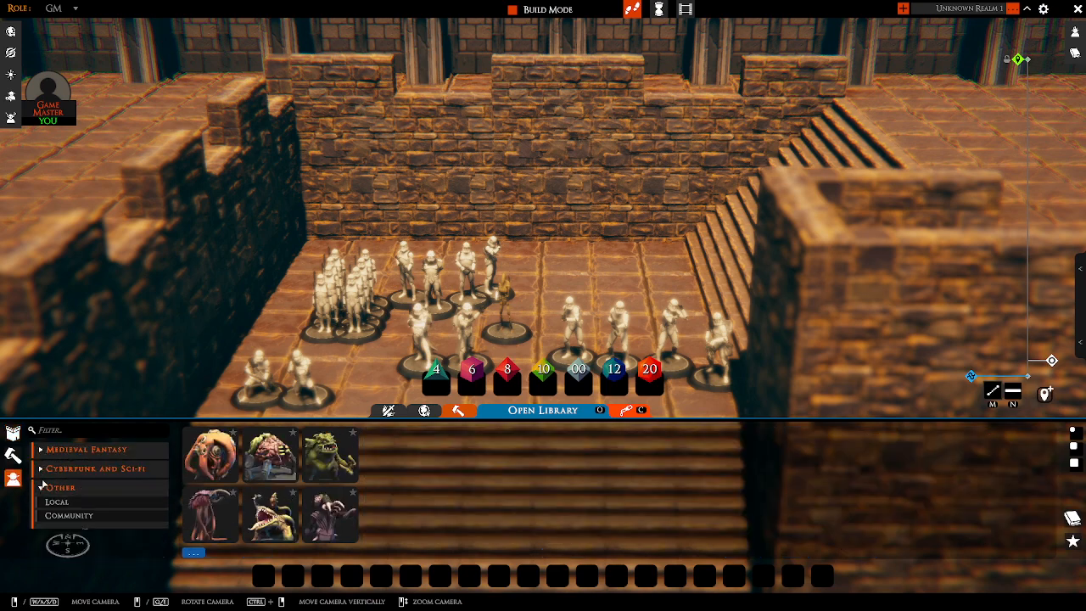
{"action": "left_click", "coordinate": [75, 516]}
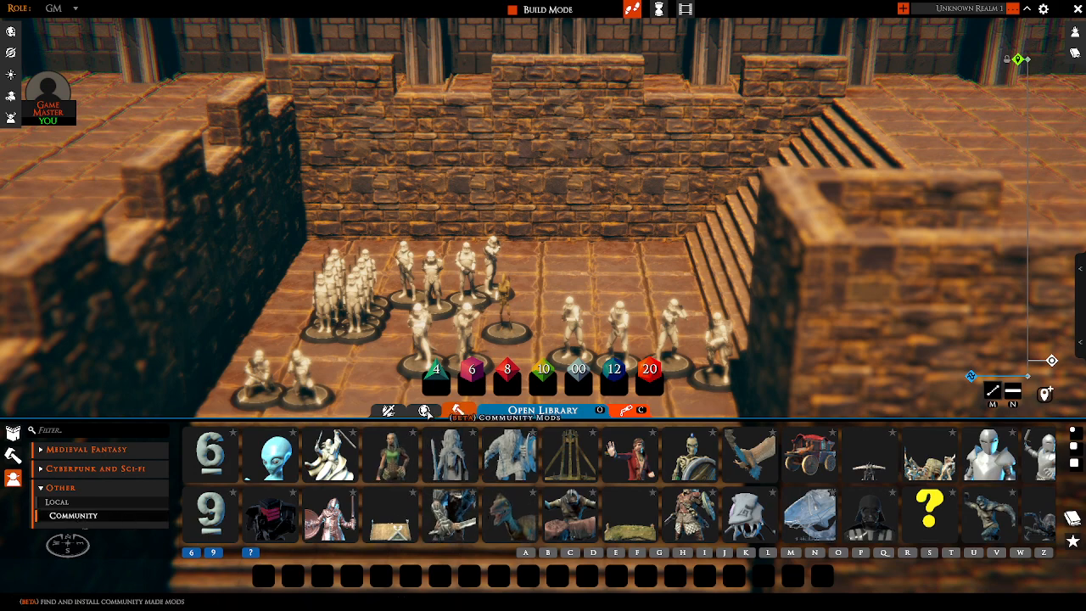
{"action": "left_click", "coordinate": [423, 411]}
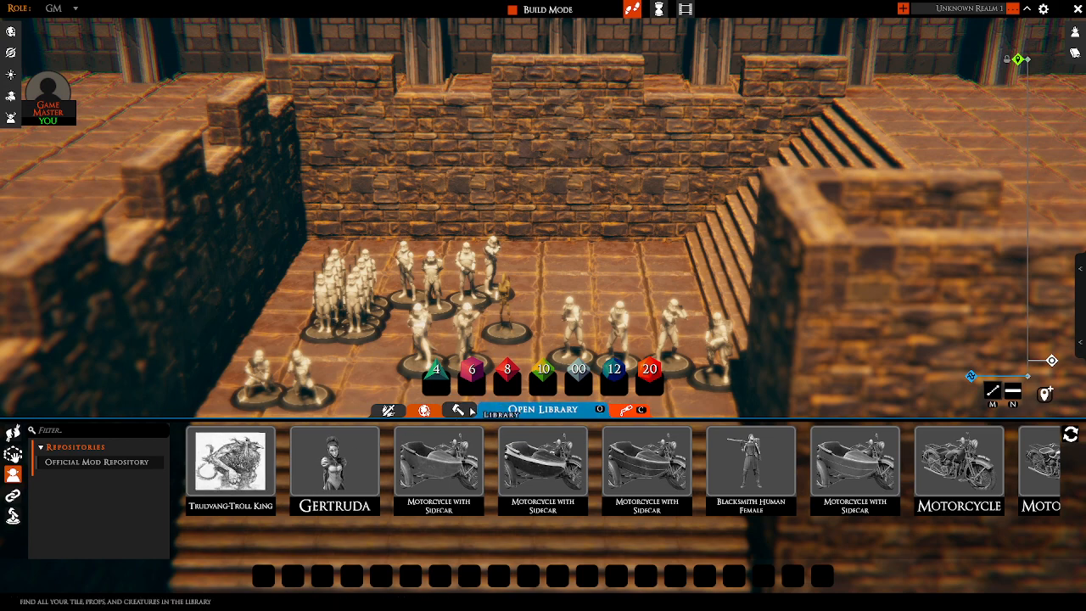
{"action": "left_click", "coordinate": [459, 411]}
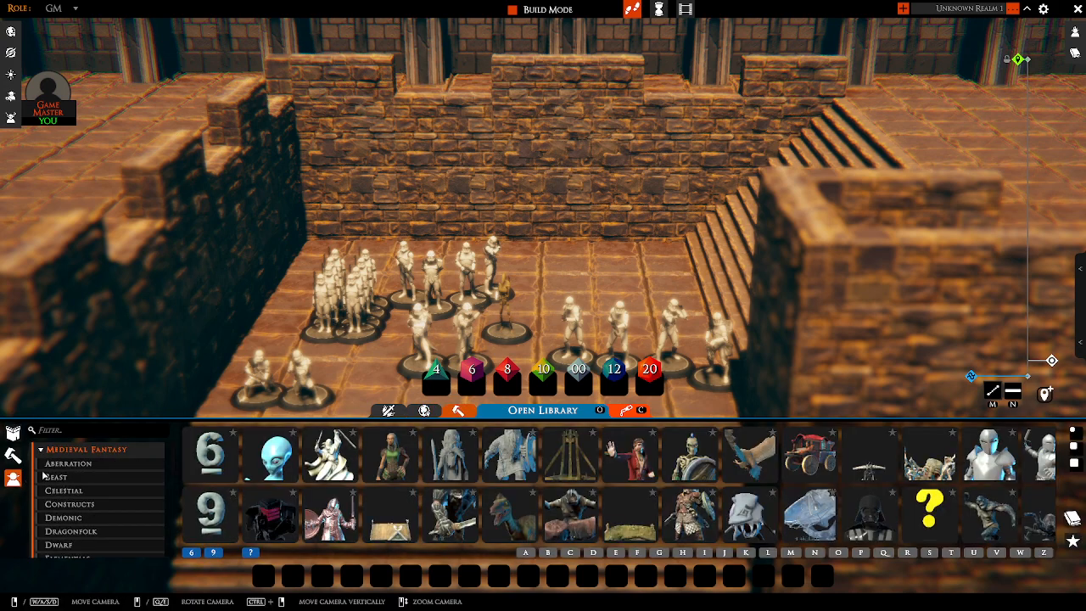
Place the tank from the Local creatures on the stone platform behind the clone troopers, turned at an angle.
{"action": "scroll", "coordinate": [54, 479], "scroll_direction": "down", "scroll_amount": 5}
{"action": "scroll", "coordinate": [54, 479], "scroll_direction": "down", "scroll_amount": 1}
{"action": "left_click", "coordinate": [61, 531]}
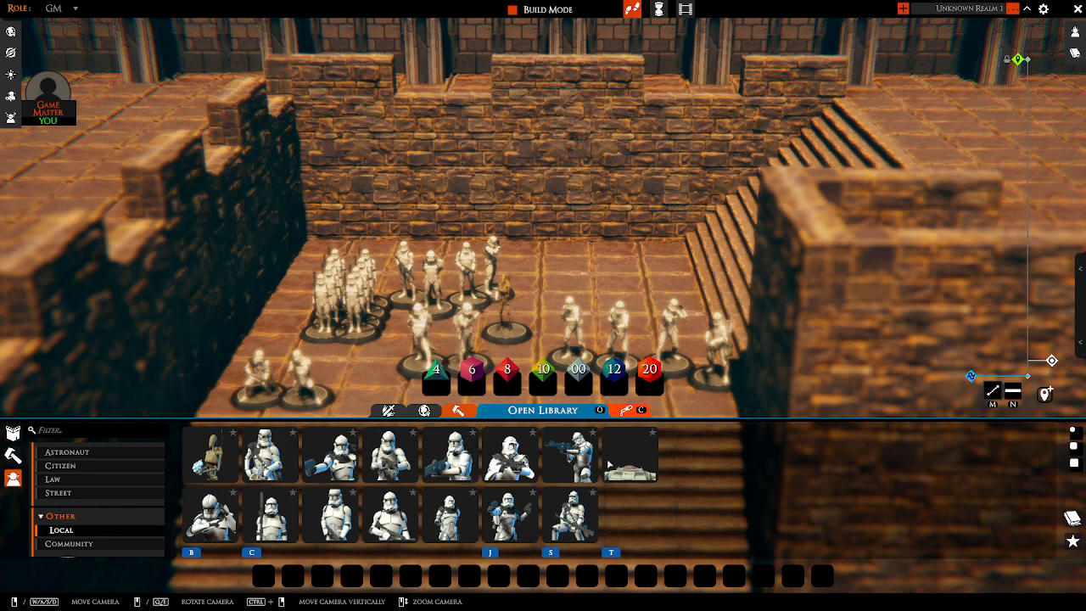
{"action": "left_click_drag", "start_coordinate": [625, 467], "coordinate": [606, 273]}
{"action": "scroll", "coordinate": [607, 272], "scroll_direction": "down", "scroll_amount": 8}
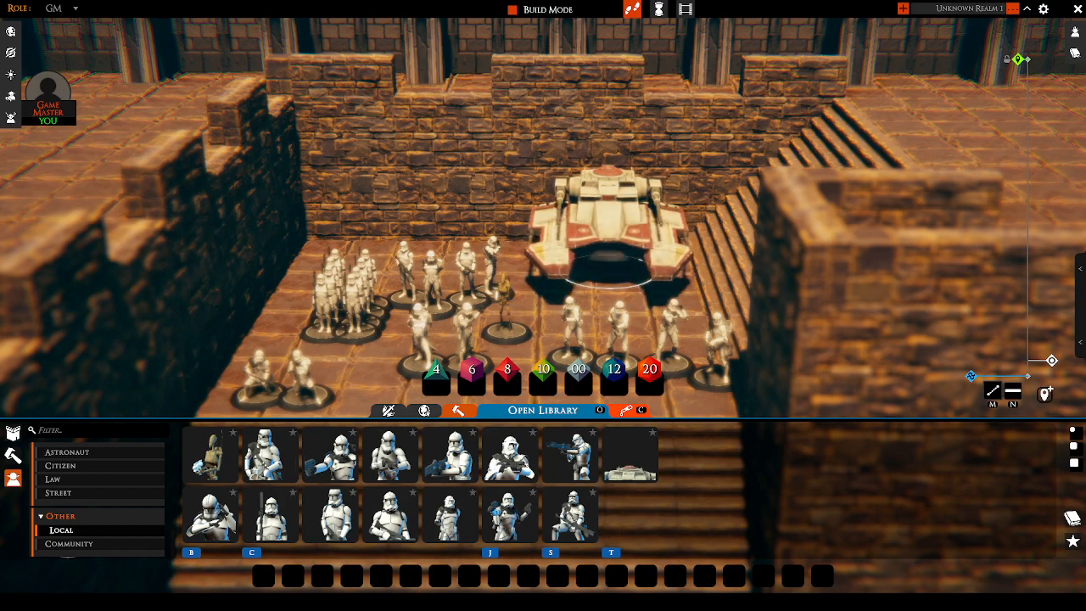
{"action": "right_click", "coordinate": [708, 254]}
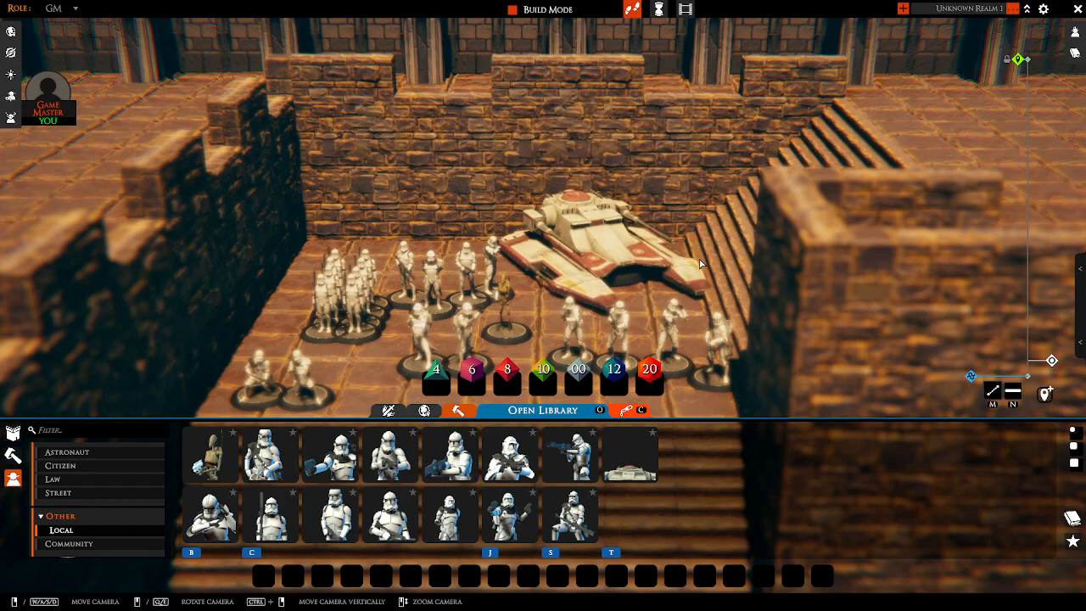
Enable flying for the tank, turn it on the platform and set it down facing the stairs.
{"action": "scroll", "coordinate": [707, 260], "scroll_direction": "up", "scroll_amount": 5}
{"action": "key", "text": "w"}
{"action": "key", "text": "d"}
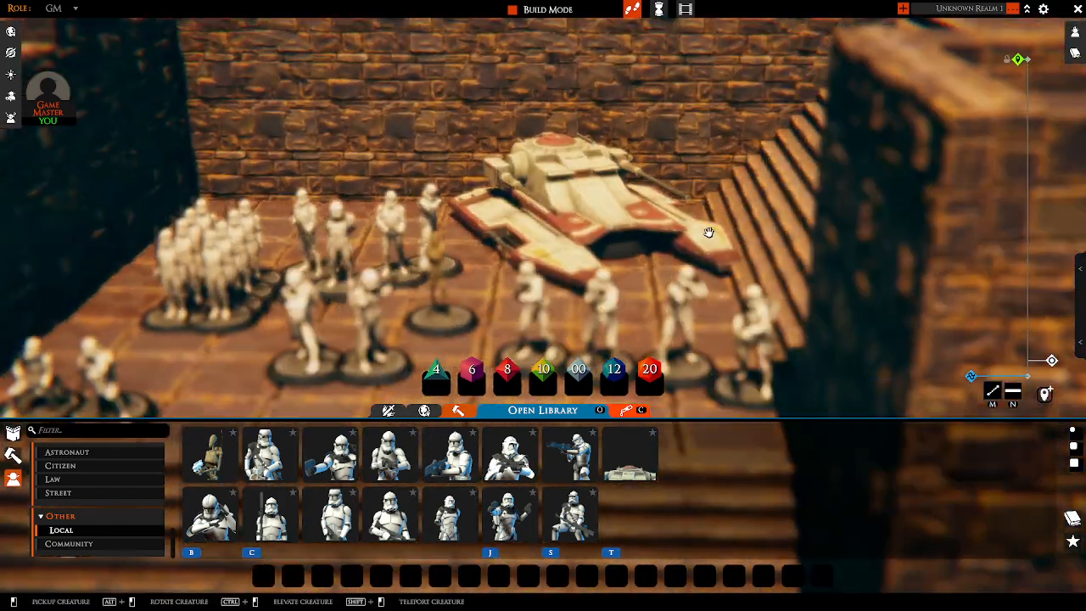
{"action": "right_click", "coordinate": [606, 244]}
{"action": "left_click", "coordinate": [636, 283]}
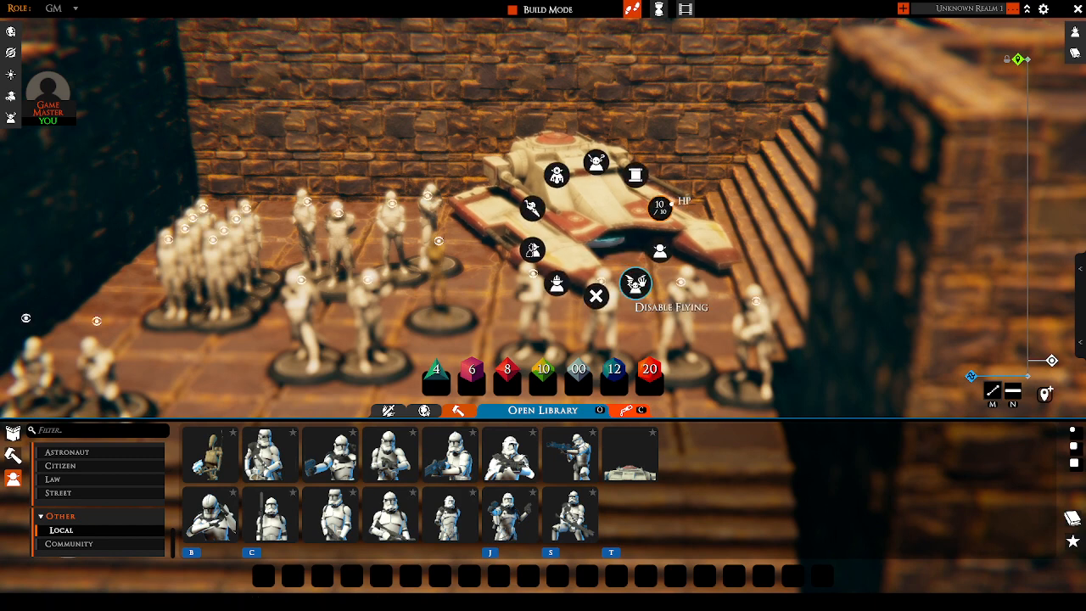
{"action": "left_click", "coordinate": [763, 169]}
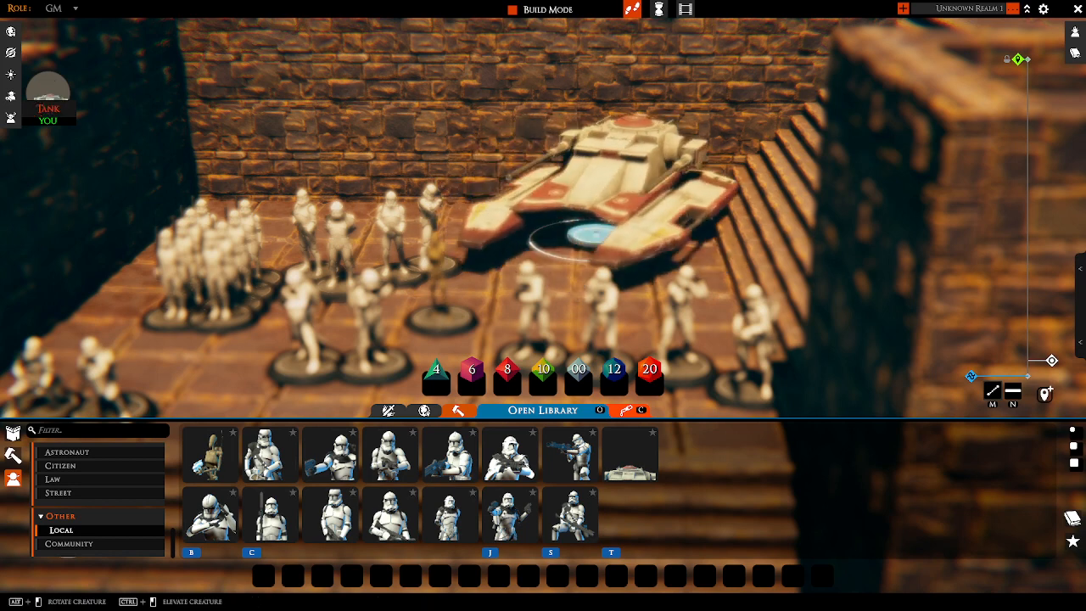
{"action": "left_click", "coordinate": [591, 231]}
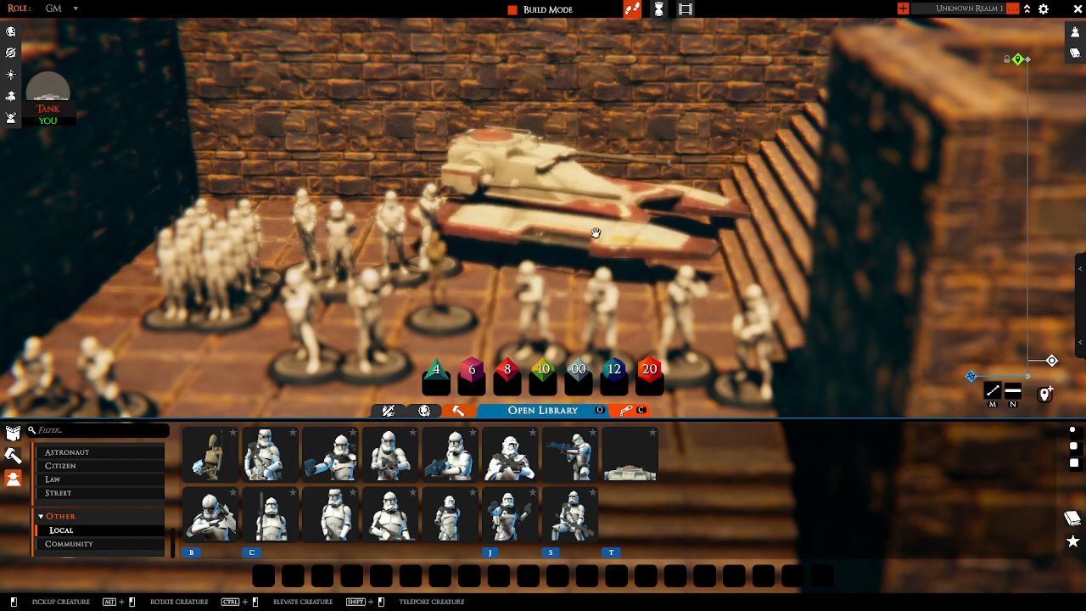
Disable flying for the tank, and switch its torch on and back off.
{"action": "right_click", "coordinate": [594, 233]}
{"action": "left_click", "coordinate": [632, 253]}
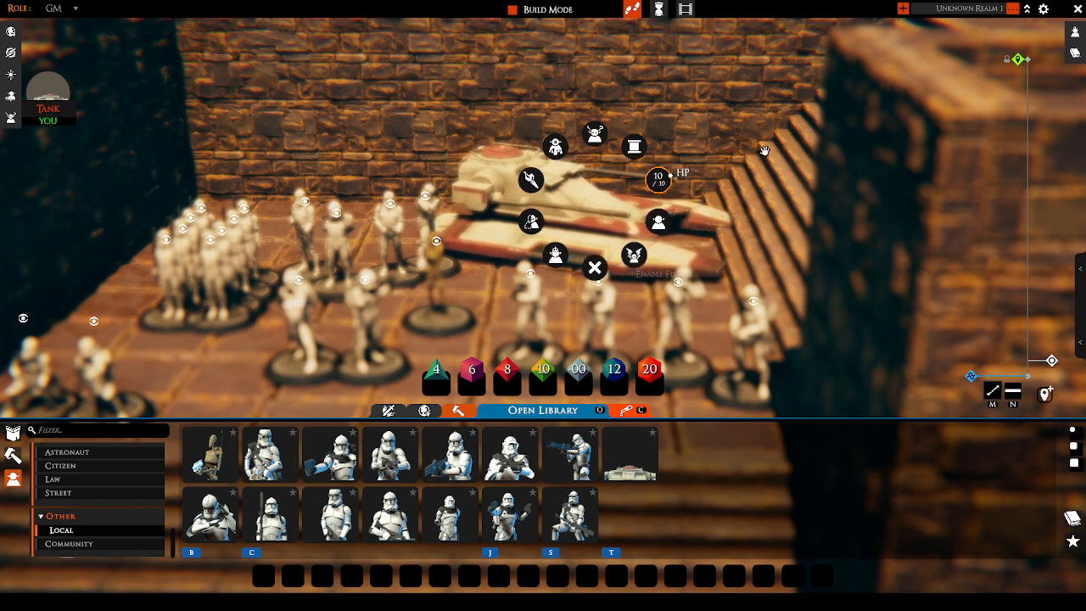
{"action": "left_click", "coordinate": [533, 183]}
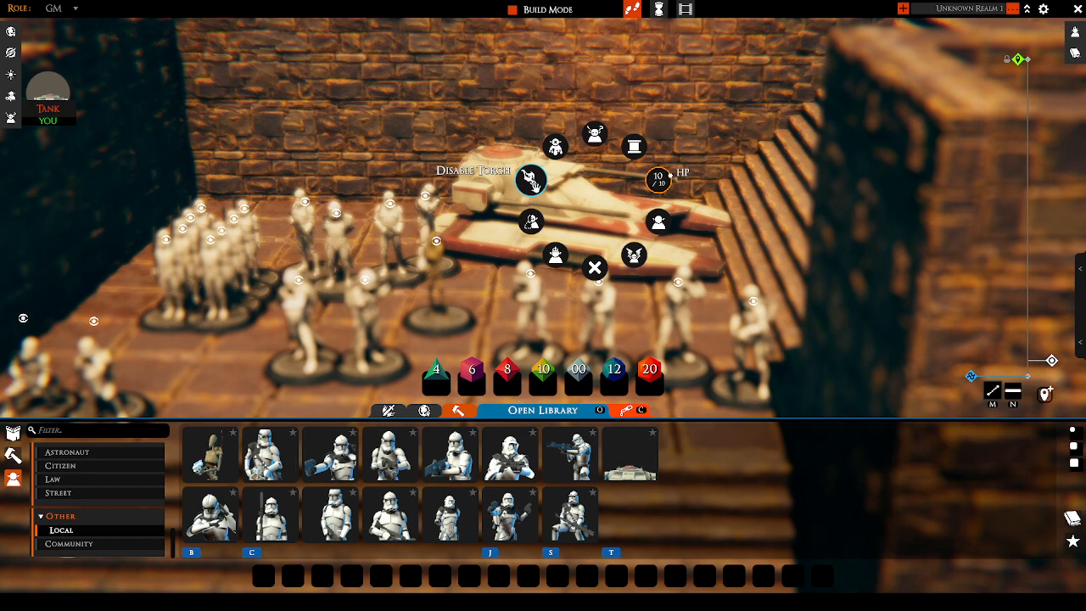
{"action": "left_click", "coordinate": [532, 180]}
Apply the Knockdown status to the tank and remove it again.
{"action": "left_click", "coordinate": [555, 150]}
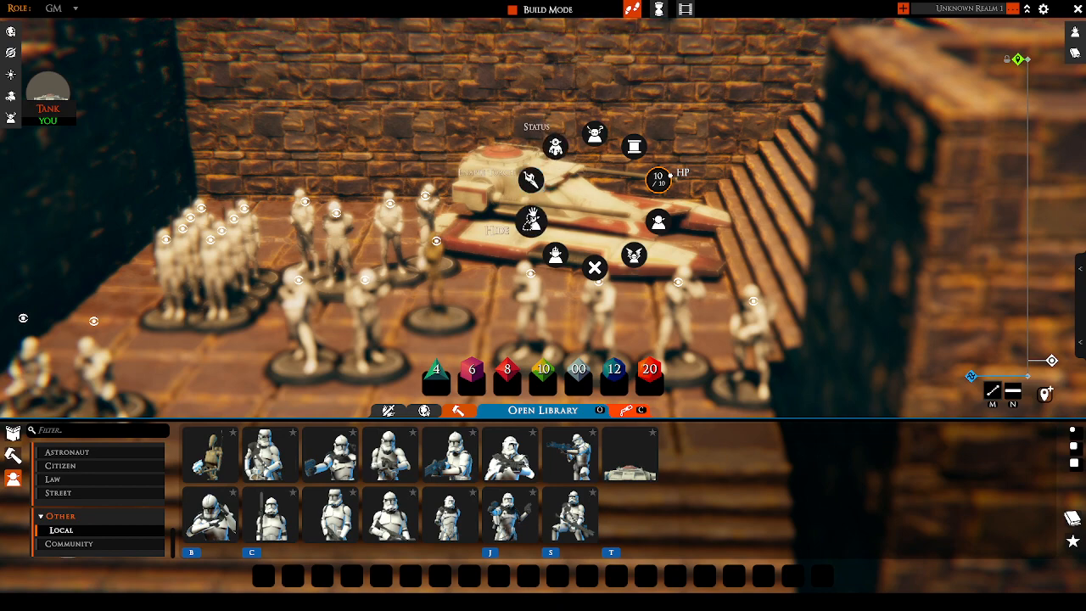
{"action": "left_click", "coordinate": [518, 96]}
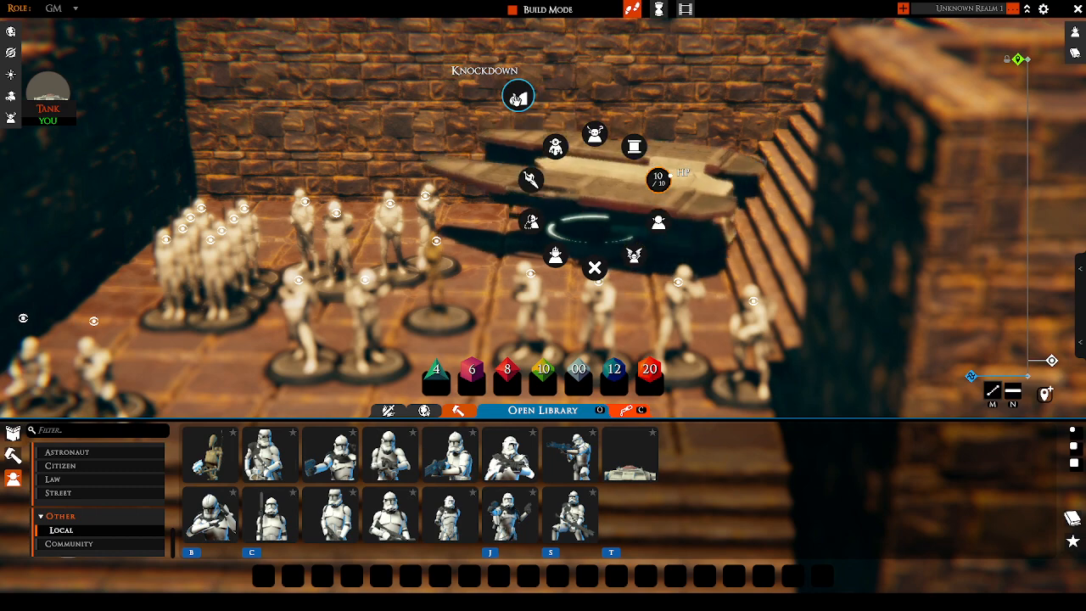
{"action": "left_click", "coordinate": [518, 96]}
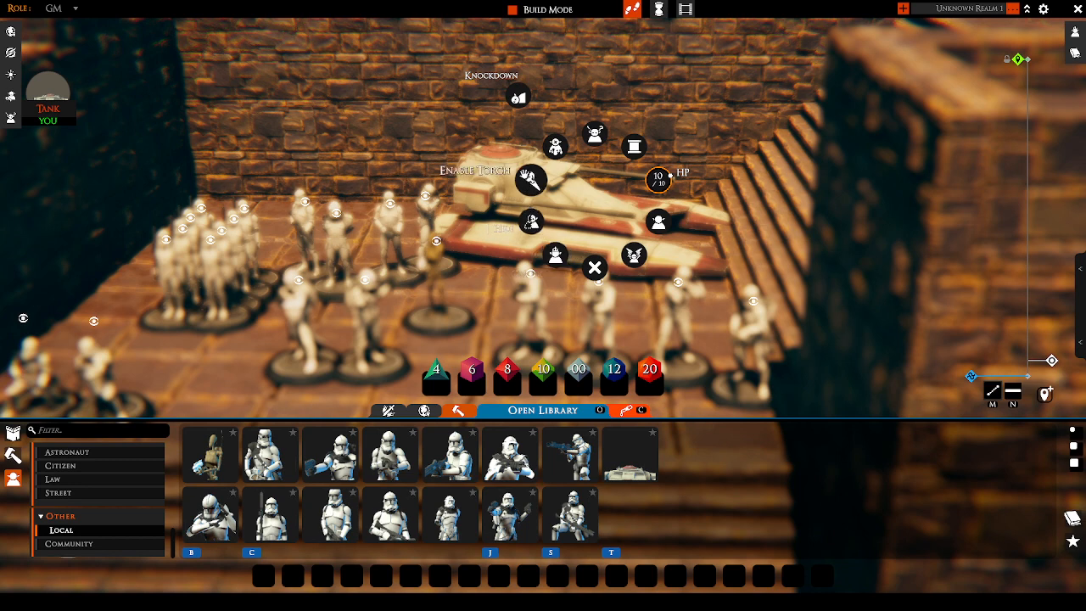
Examine the tank's Morph, stats, Status and Emotes options, and view the platform from farther away.
{"action": "left_click", "coordinate": [660, 224]}
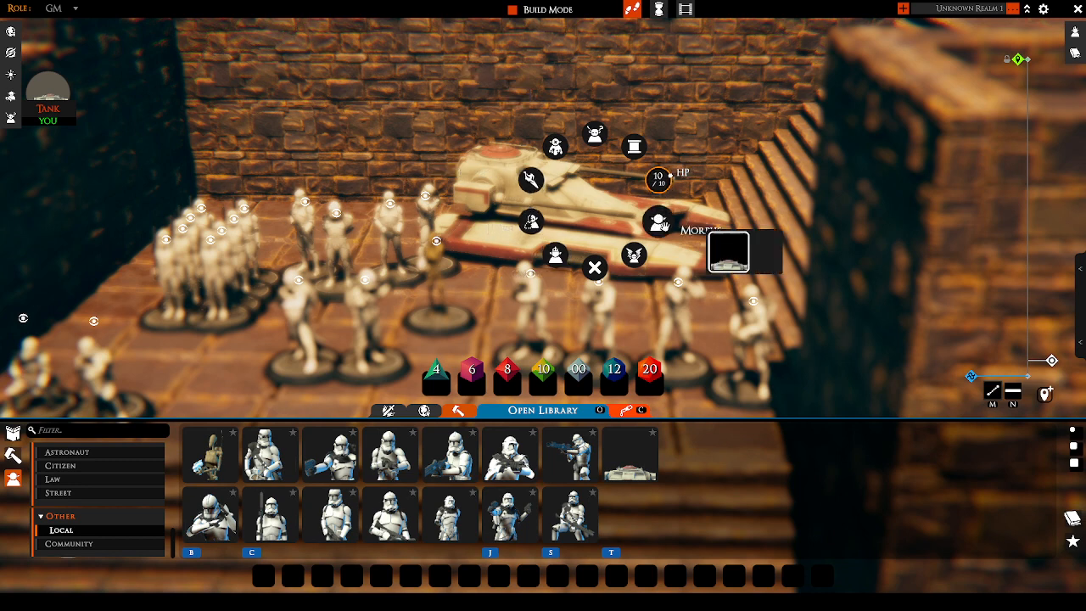
{"action": "left_click", "coordinate": [633, 146]}
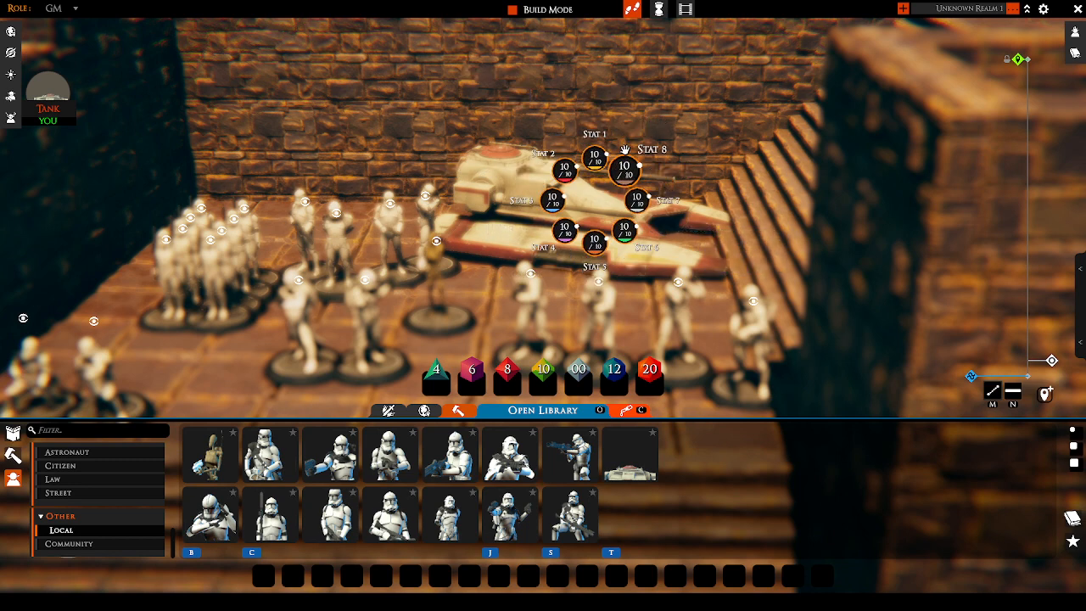
{"action": "left_click", "coordinate": [567, 198]}
{"action": "right_click", "coordinate": [567, 197]}
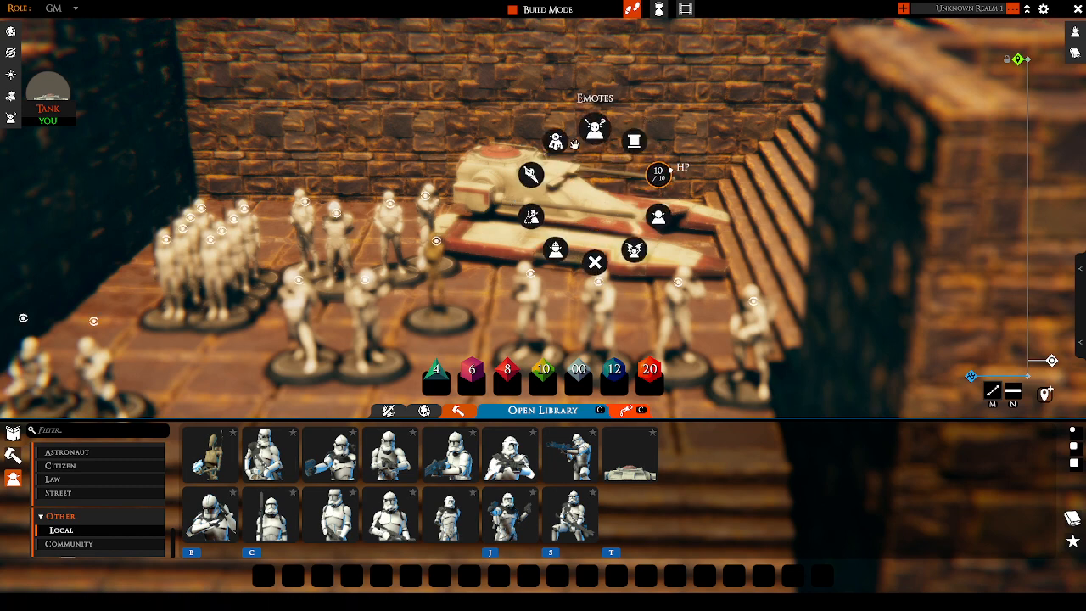
{"action": "left_click", "coordinate": [556, 142]}
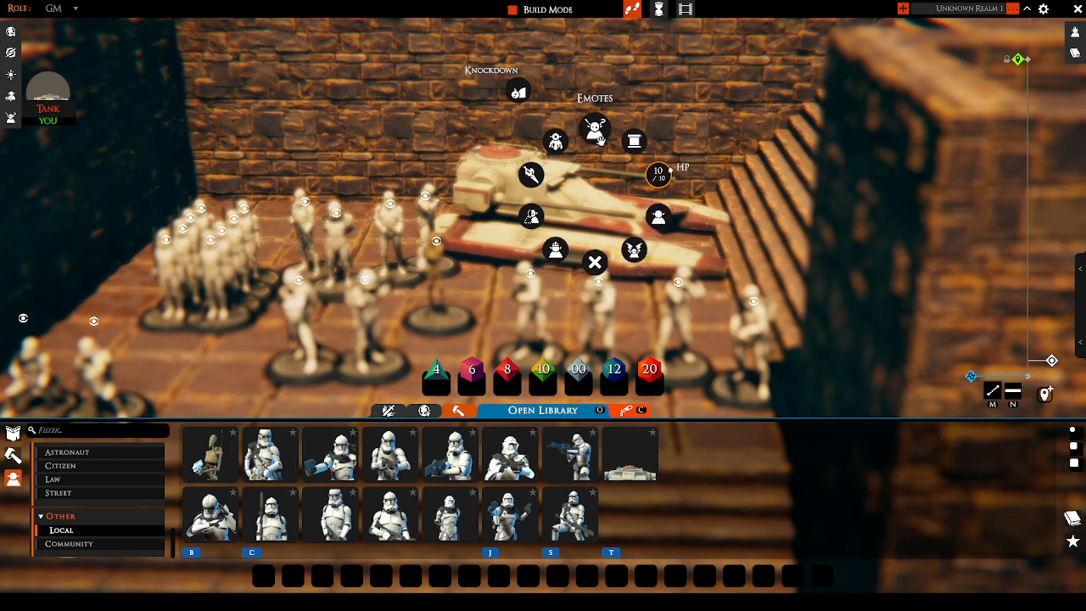
{"action": "right_click", "coordinate": [430, 327]}
{"action": "right_click", "coordinate": [433, 319]}
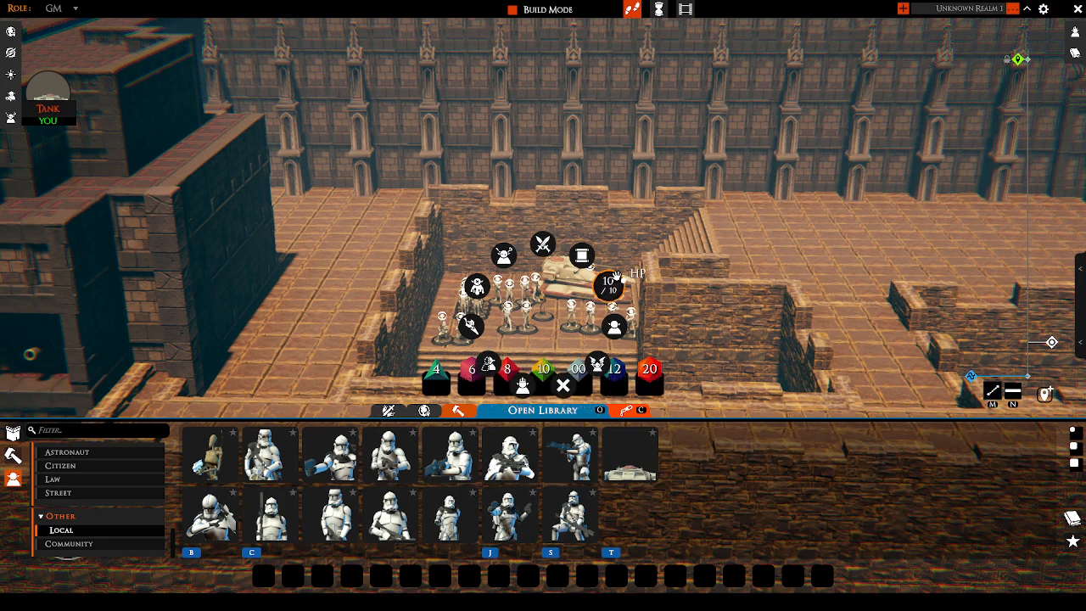
Set the tank to the largest available size through its GM Tools.
{"action": "left_click", "coordinate": [563, 293]}
{"action": "right_click", "coordinate": [577, 289]}
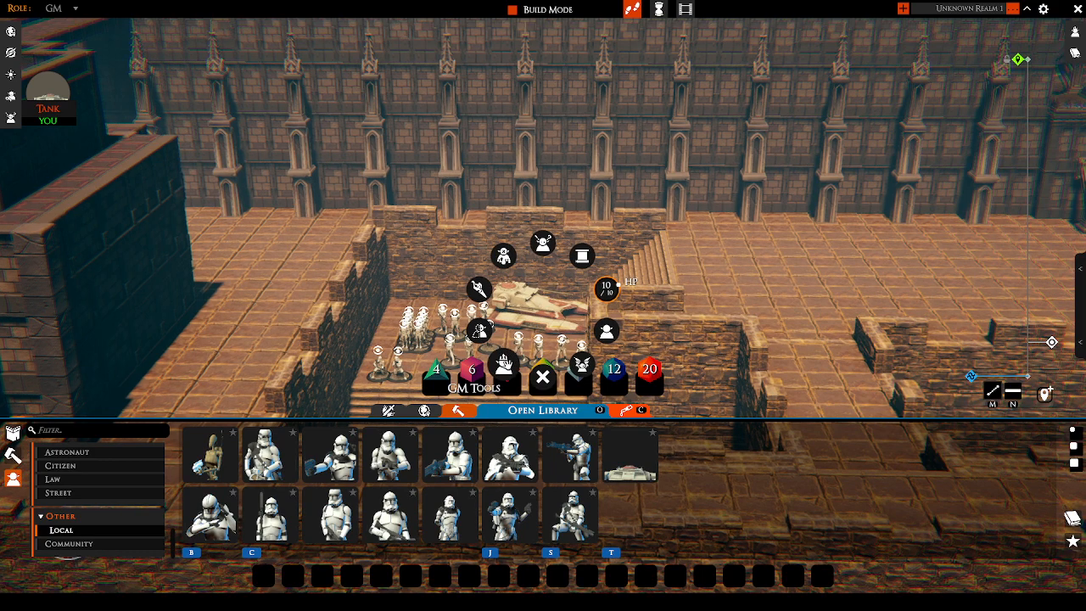
{"action": "left_click", "coordinate": [504, 363]}
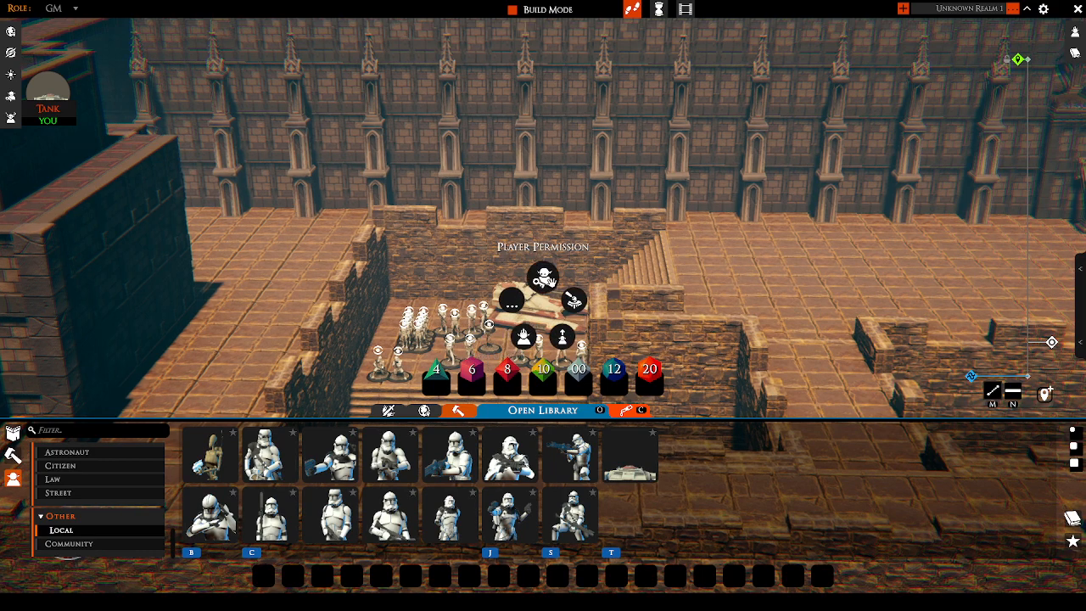
{"action": "left_click", "coordinate": [563, 337]}
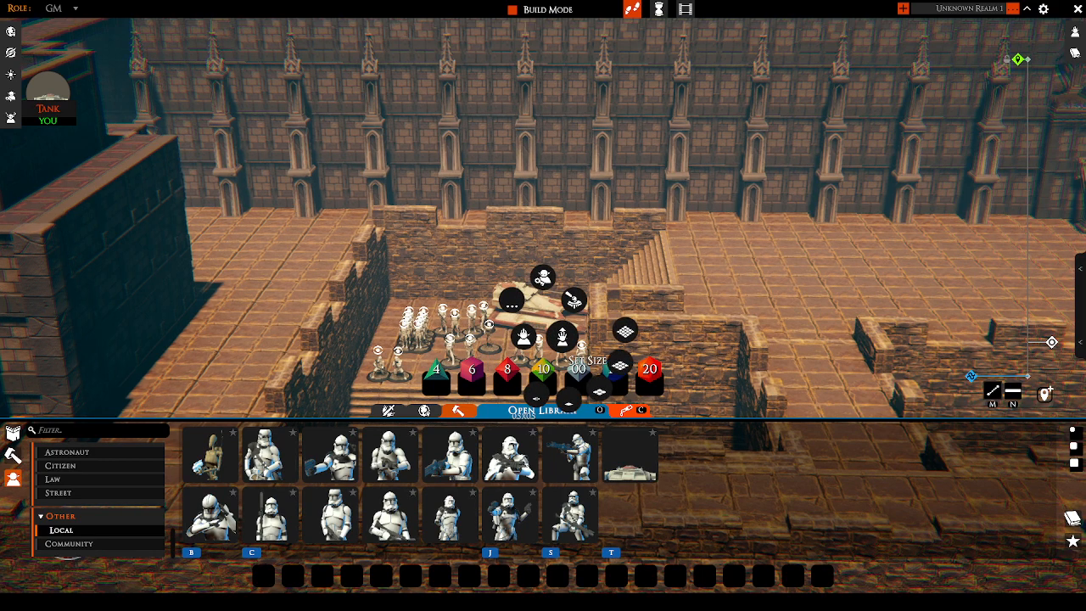
{"action": "left_click", "coordinate": [624, 333]}
Shrink the tank to the smallest available size through its GM Tools.
{"action": "right_click", "coordinate": [513, 335]}
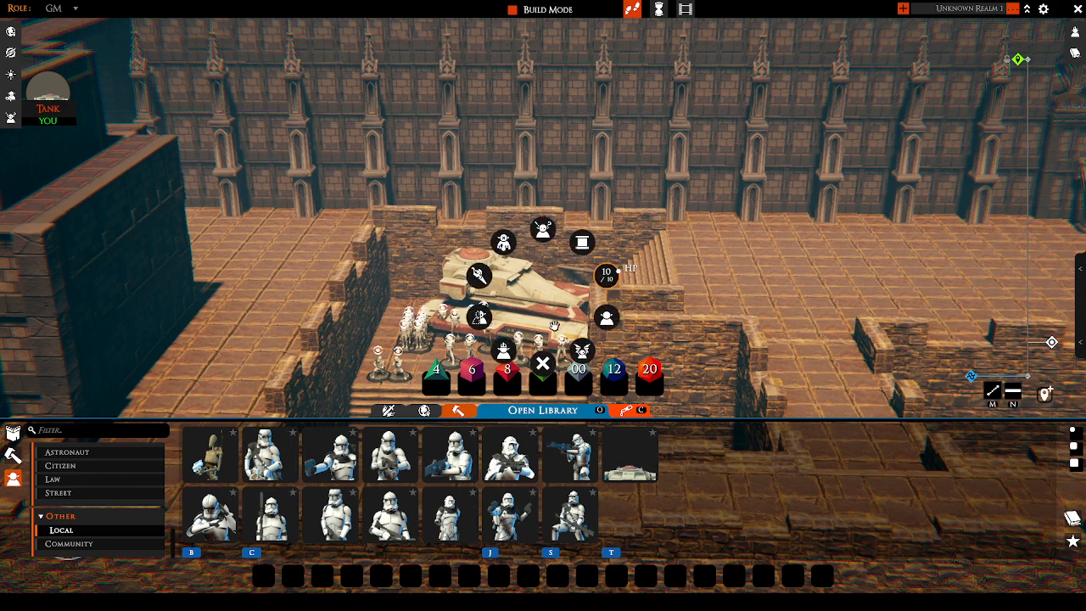
{"action": "left_click", "coordinate": [506, 350]}
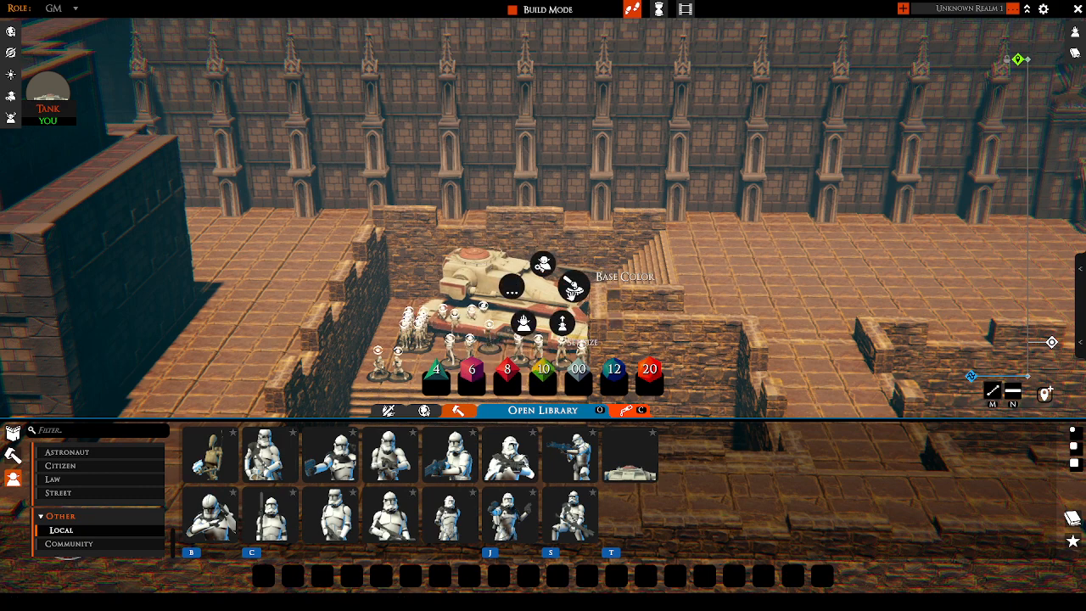
{"action": "left_click", "coordinate": [563, 323]}
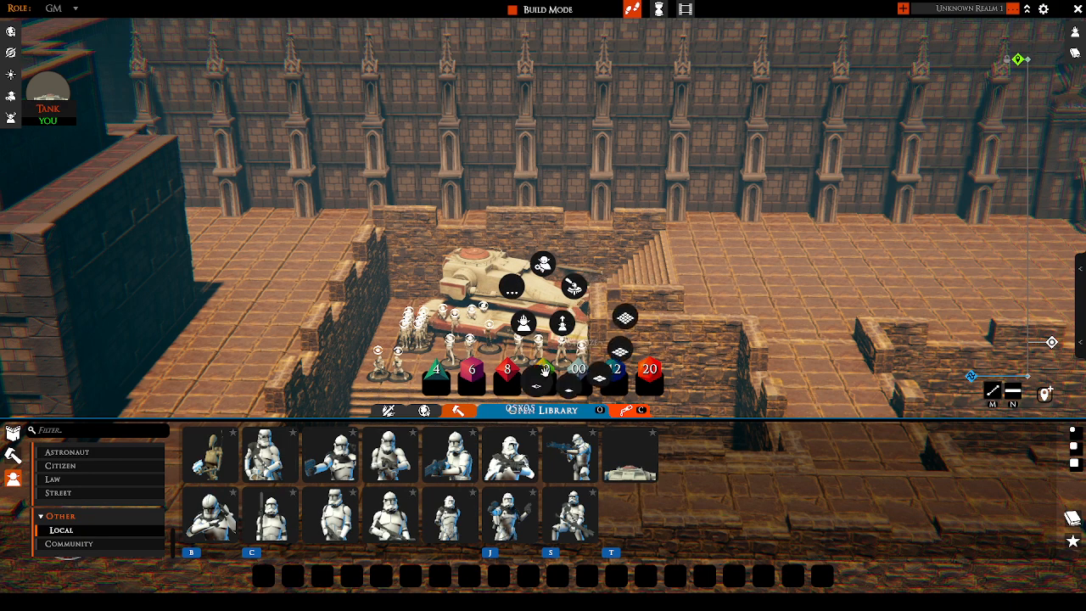
{"action": "left_click", "coordinate": [537, 375]}
Set the tank to the middle of the five sizes in its GM Tools, and reopen its creature options.
{"action": "right_click", "coordinate": [539, 316]}
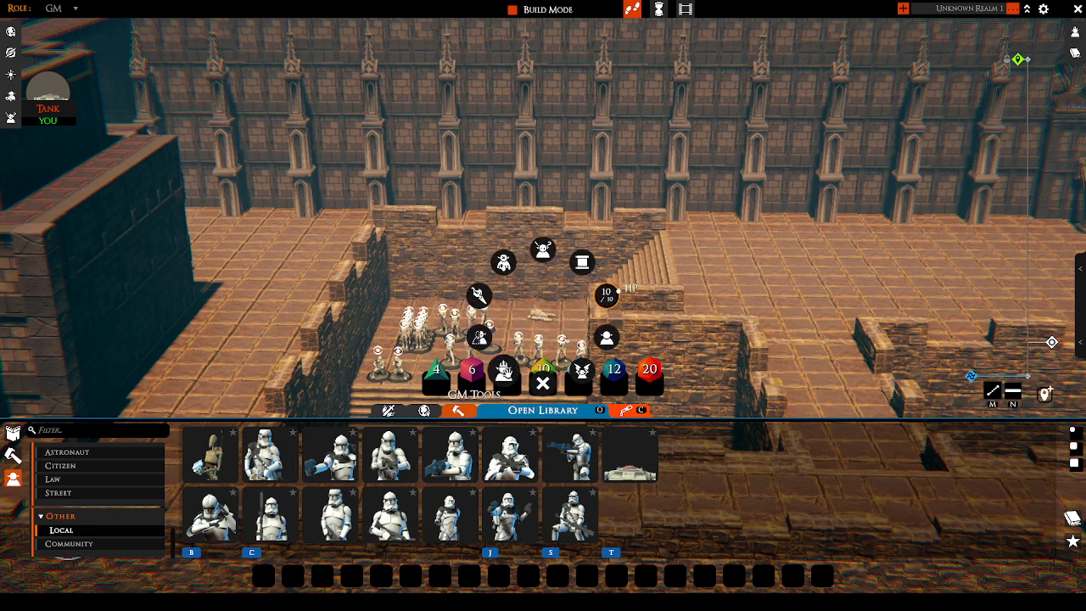
{"action": "left_click", "coordinate": [502, 374]}
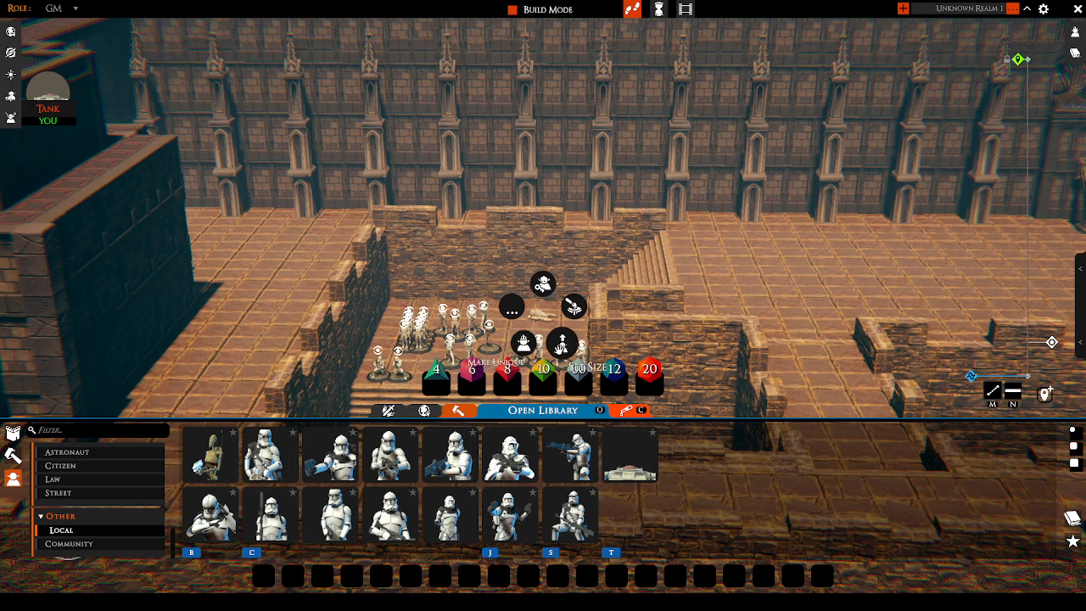
{"action": "left_click", "coordinate": [562, 344]}
{"action": "left_click", "coordinate": [602, 396]}
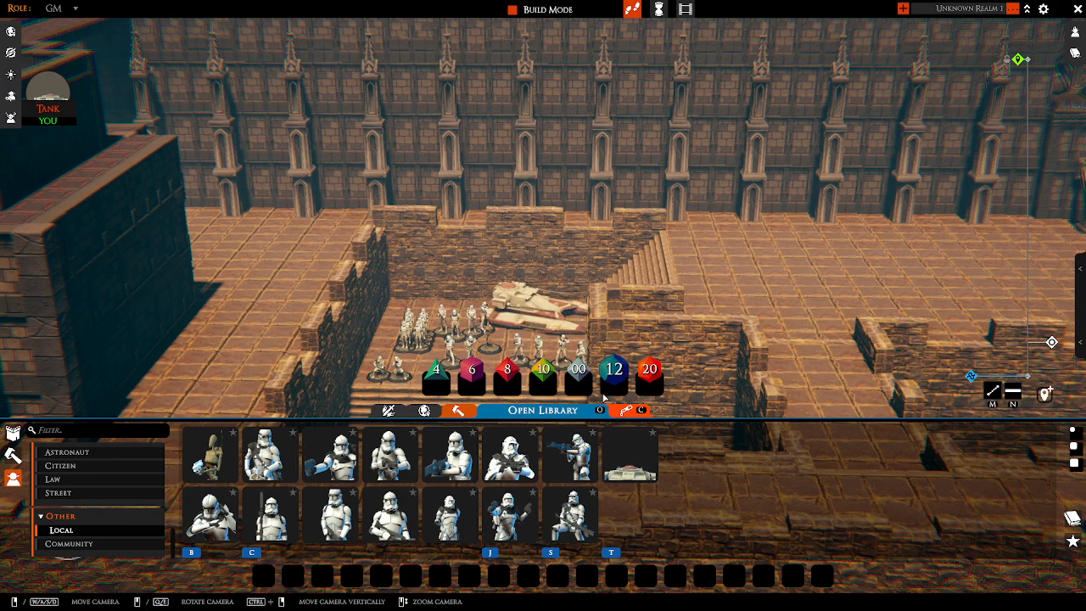
{"action": "right_click", "coordinate": [520, 314]}
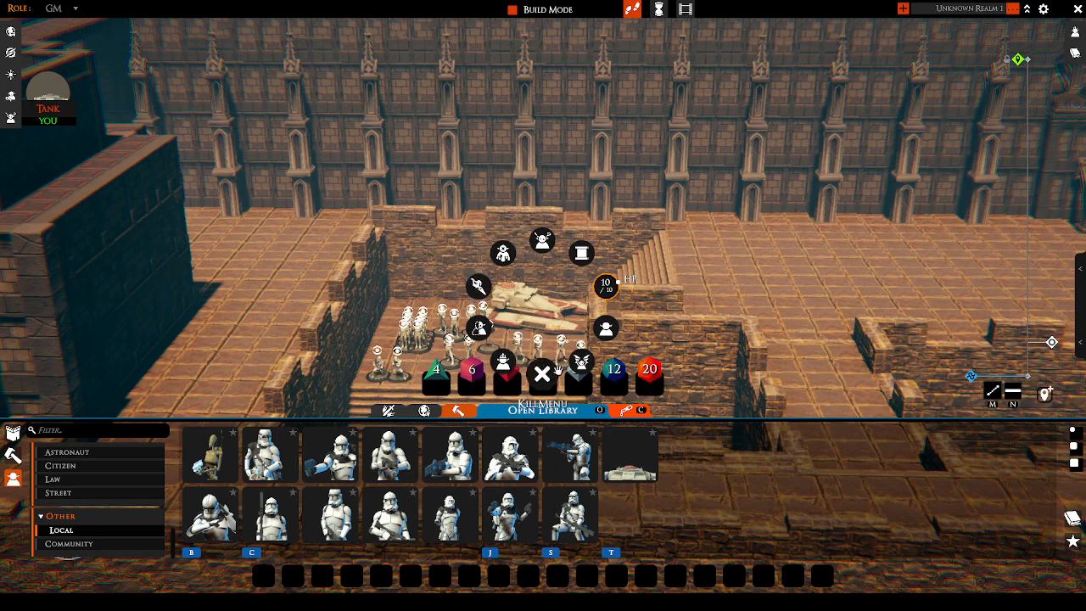
Close in on the tank and look through its creature options once more.
{"action": "left_click", "coordinate": [581, 195]}
{"action": "scroll", "coordinate": [558, 292], "scroll_direction": "up", "scroll_amount": 5}
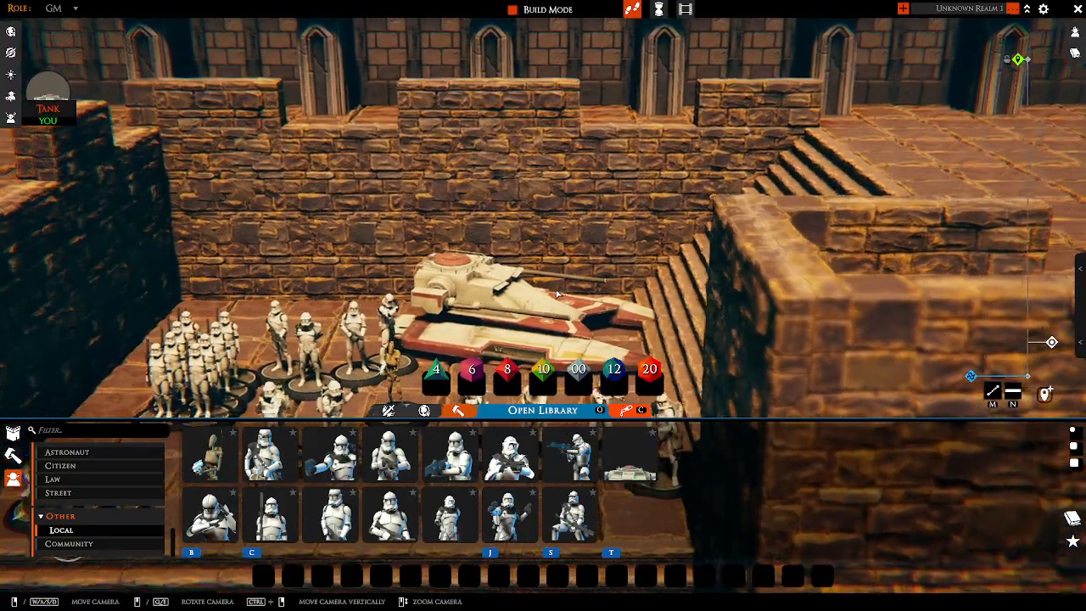
{"action": "mouse_move", "coordinate": [557, 293]}
{"action": "middle_mouse_down"}
{"action": "mouse_move", "coordinate": [511, 298]}
{"action": "mouse_move", "coordinate": [454, 328]}
{"action": "mouse_move", "coordinate": [542, 306]}
{"action": "middle_mouse_up"}
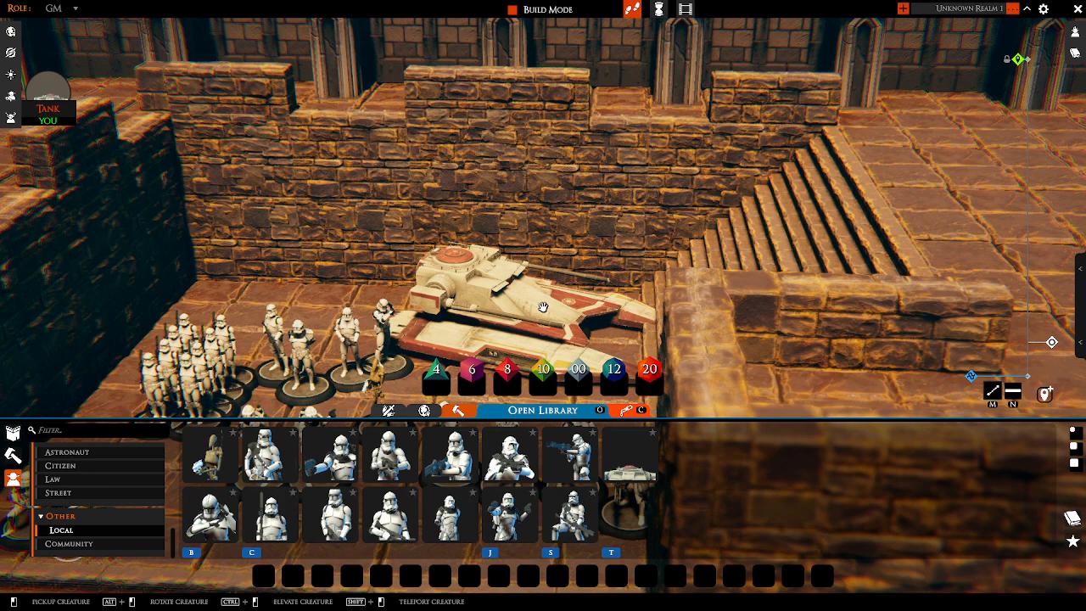
{"action": "right_click", "coordinate": [543, 307]}
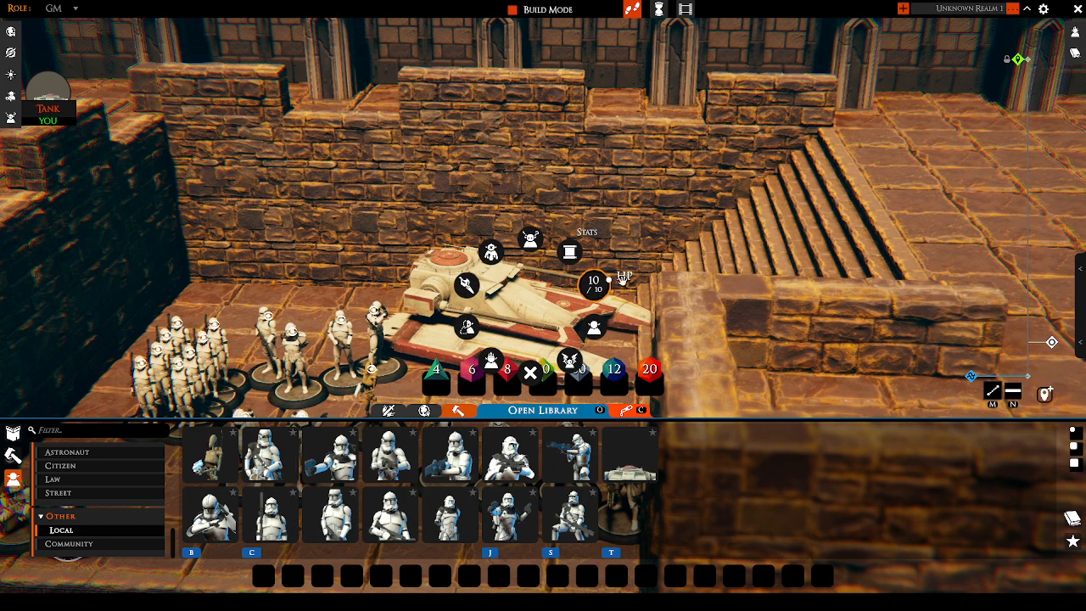
{"action": "left_click", "coordinate": [780, 250]}
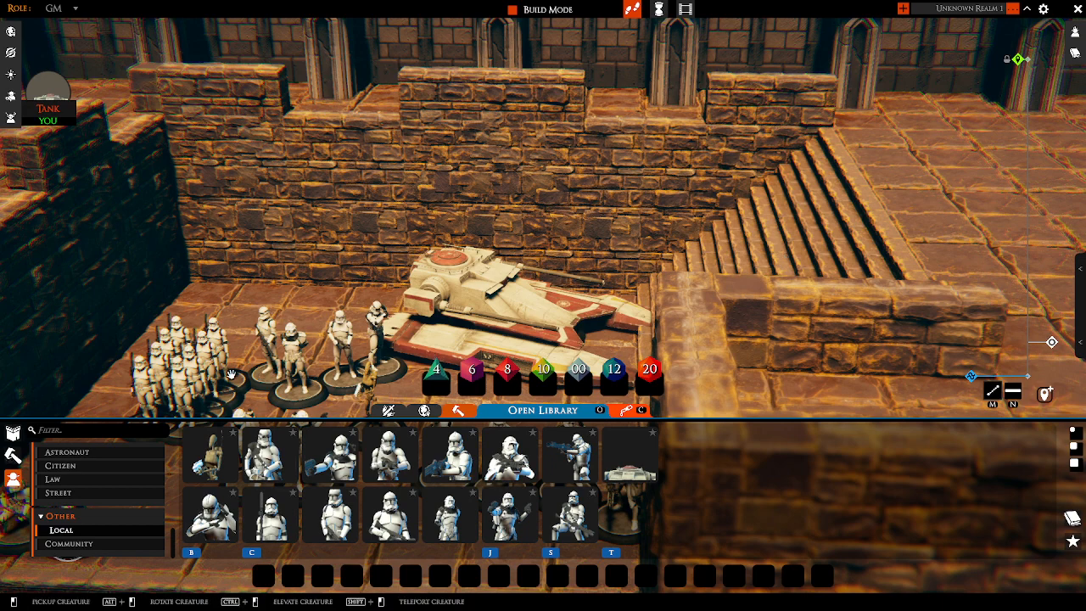
Attack the clone trooper standing beside the tank with the tank's Red Laser.
{"action": "right_click", "coordinate": [274, 374]}
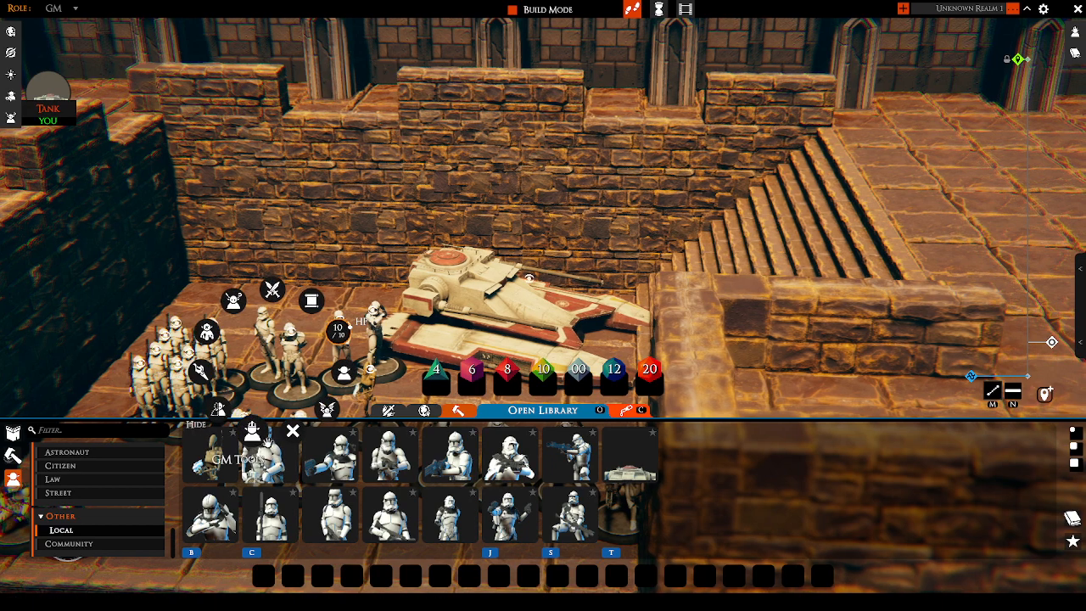
{"action": "mouse_move", "coordinate": [273, 290]}
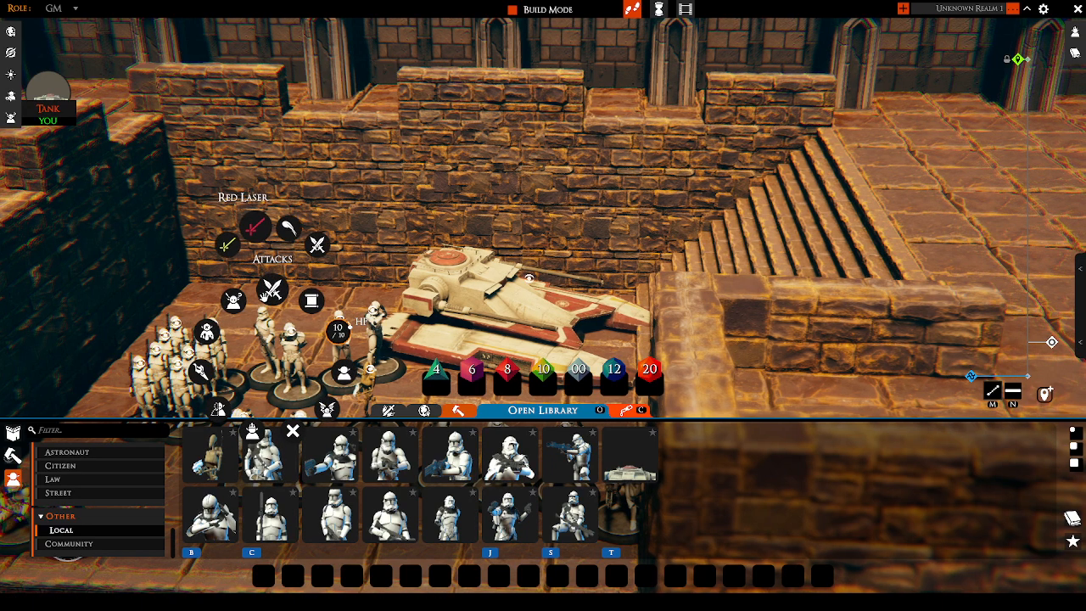
{"action": "left_click", "coordinate": [254, 232]}
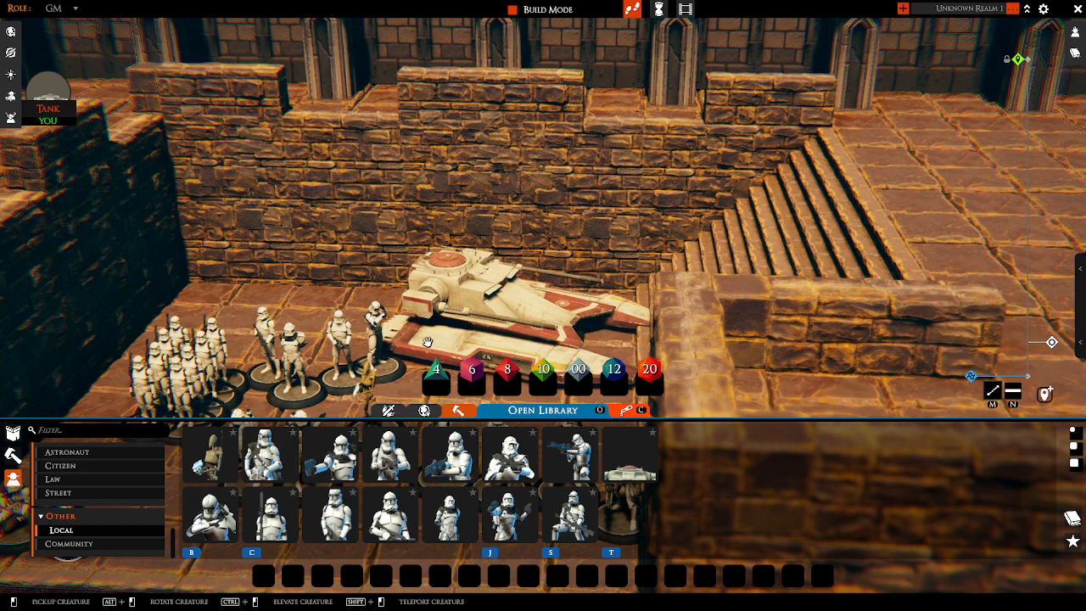
Select the at-ease rifle clone and the tank in turn, and compare the options each has on itself.
{"action": "left_click", "coordinate": [272, 373]}
{"action": "right_click", "coordinate": [272, 361]}
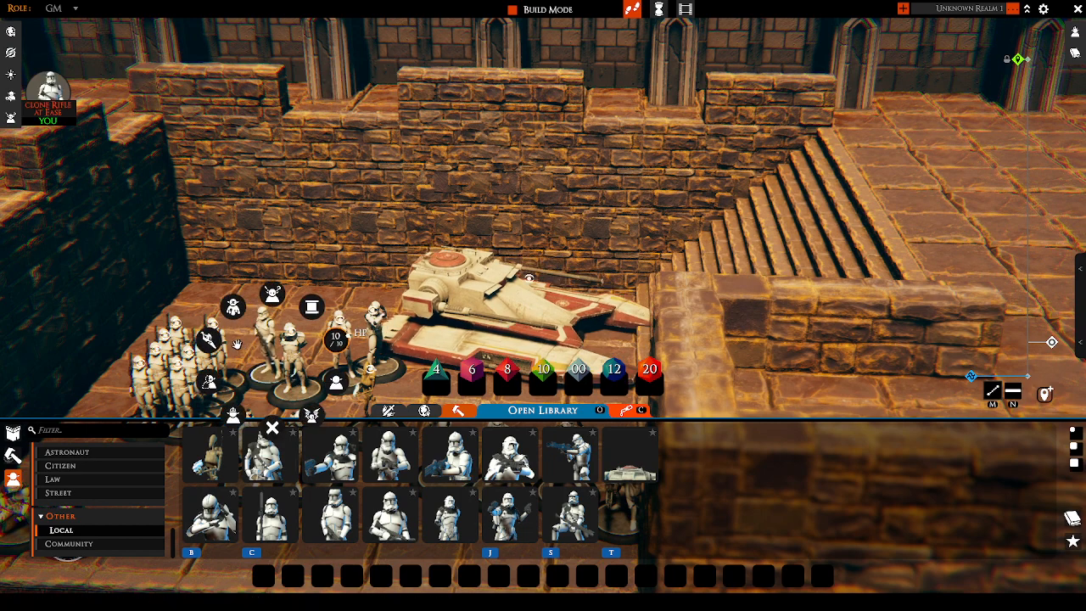
{"action": "left_click", "coordinate": [530, 320]}
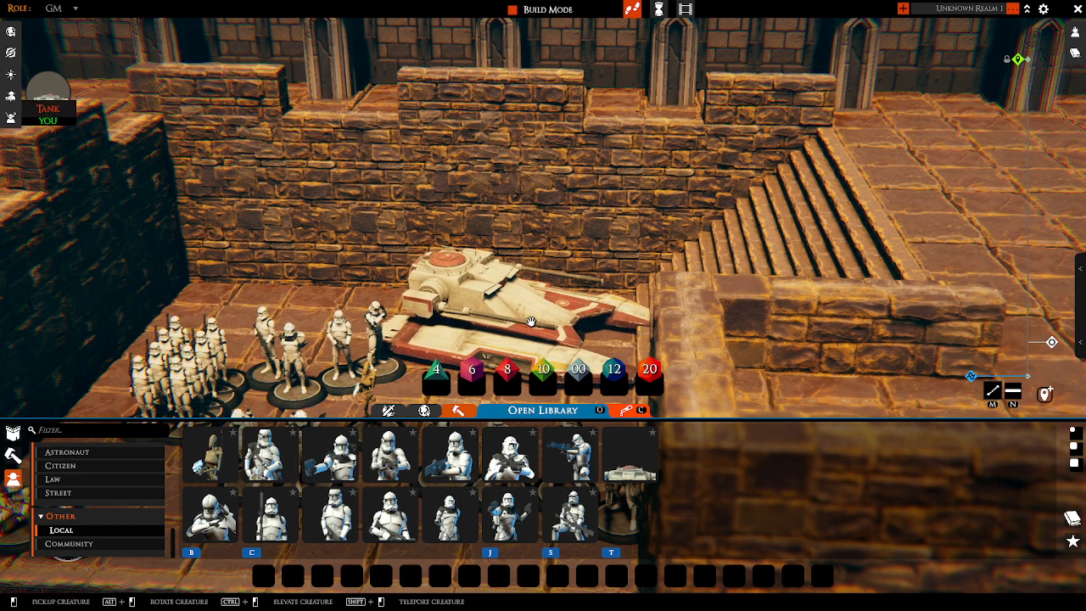
{"action": "right_click", "coordinate": [530, 320]}
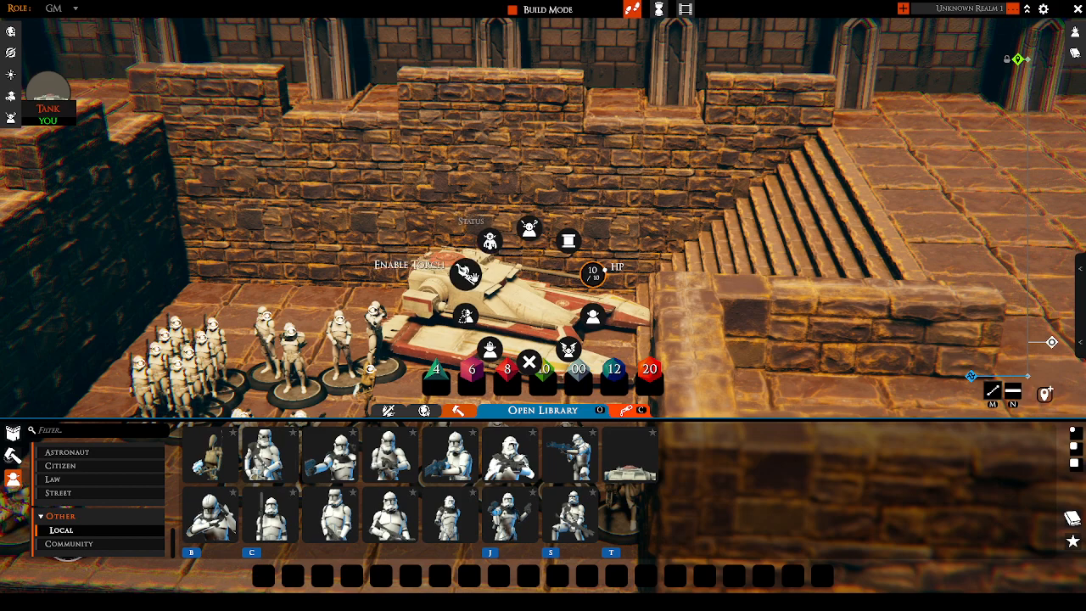
{"action": "left_click", "coordinate": [362, 321]}
With the tank selected, use the attack option after Red Laser on a nearby clone trooper.
{"action": "right_click", "coordinate": [264, 372]}
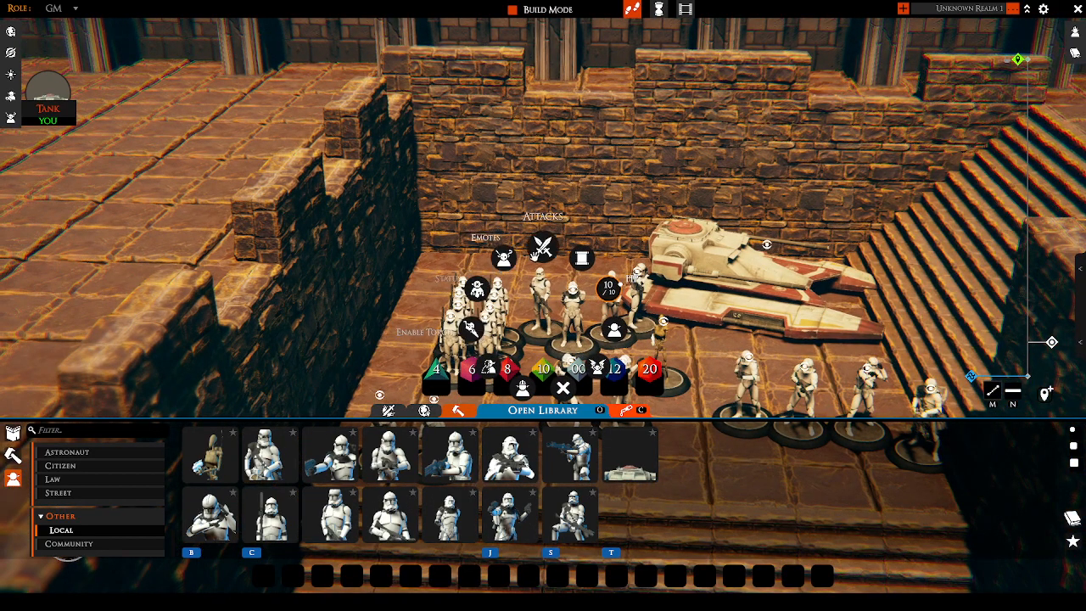
{"action": "mouse_move", "coordinate": [522, 252]}
{"action": "left_click", "coordinate": [559, 185]}
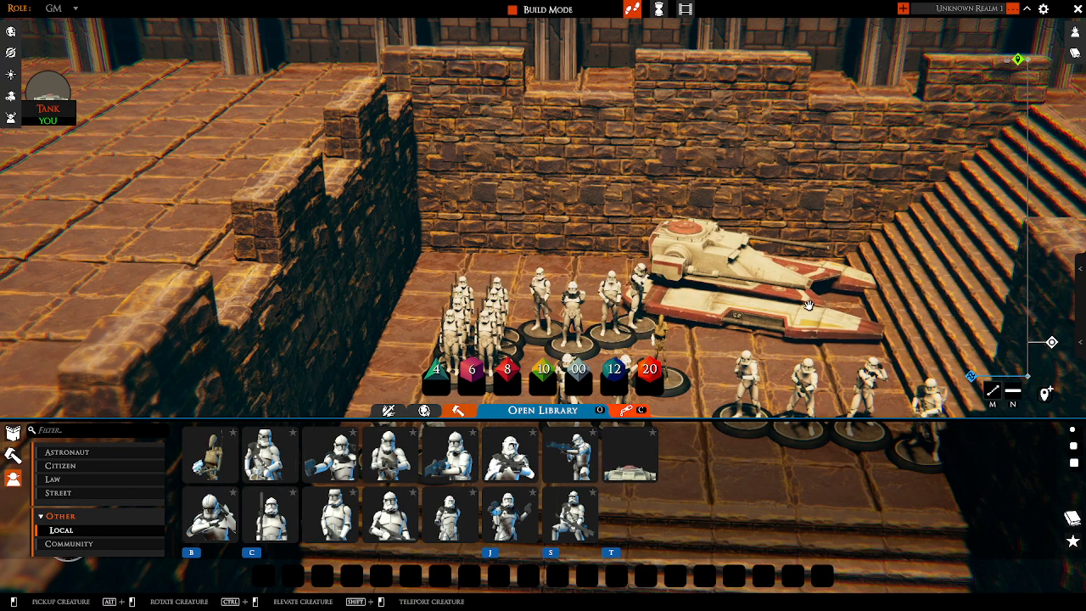
Select the combat rifle clone near the stairs and attack the tank with its Red Laser.
{"action": "mouse_move", "coordinate": [809, 316]}
{"action": "middle_mouse_down"}
{"action": "mouse_move", "coordinate": [835, 292]}
{"action": "mouse_move", "coordinate": [638, 320]}
{"action": "middle_mouse_up"}
{"action": "right_click", "coordinate": [848, 403]}
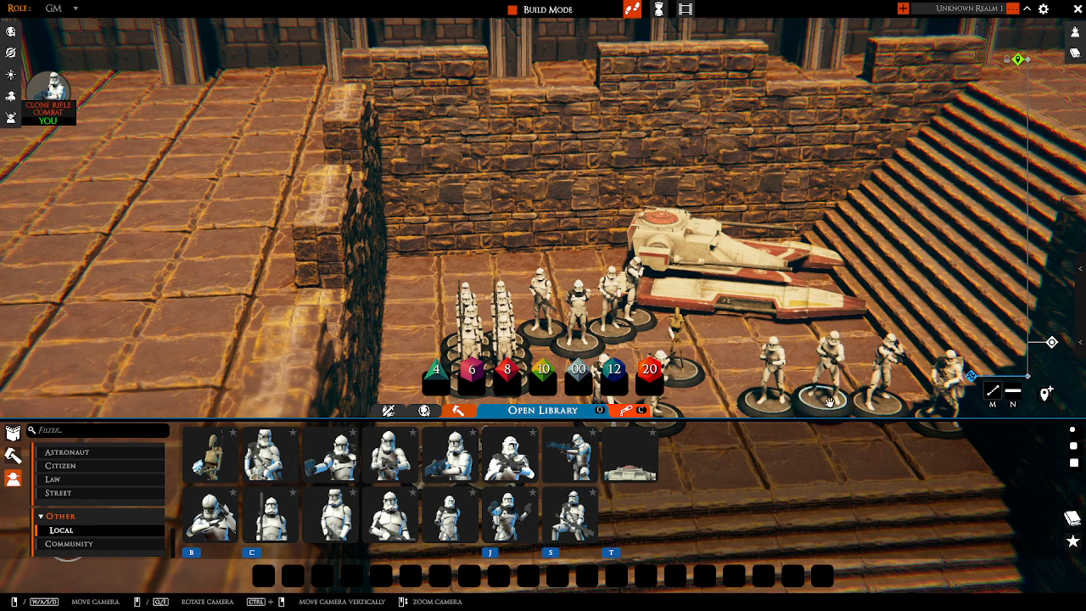
{"action": "right_click", "coordinate": [730, 280]}
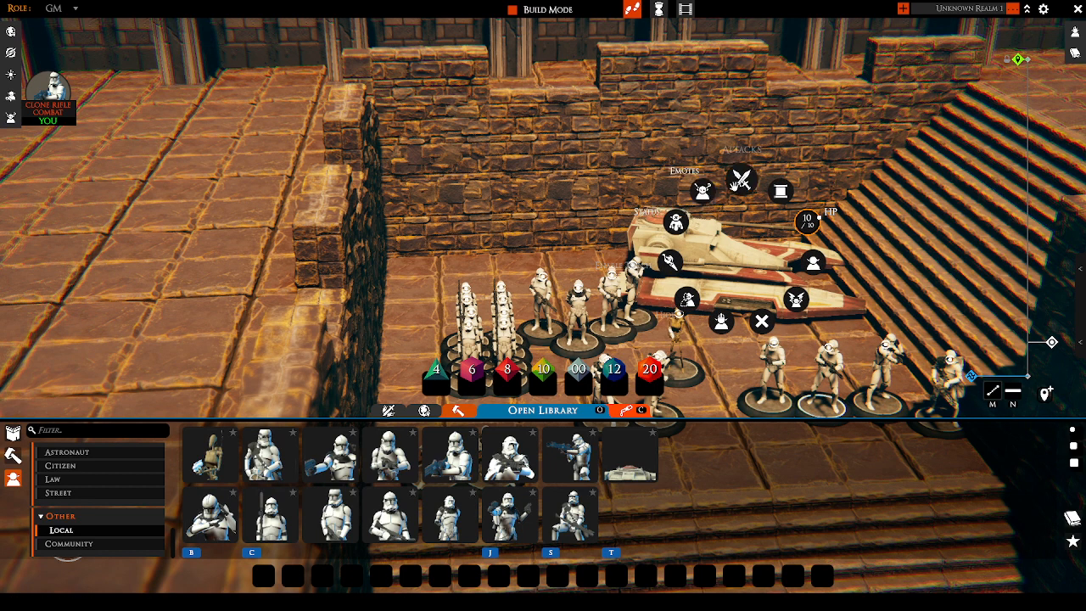
{"action": "left_click", "coordinate": [721, 129]}
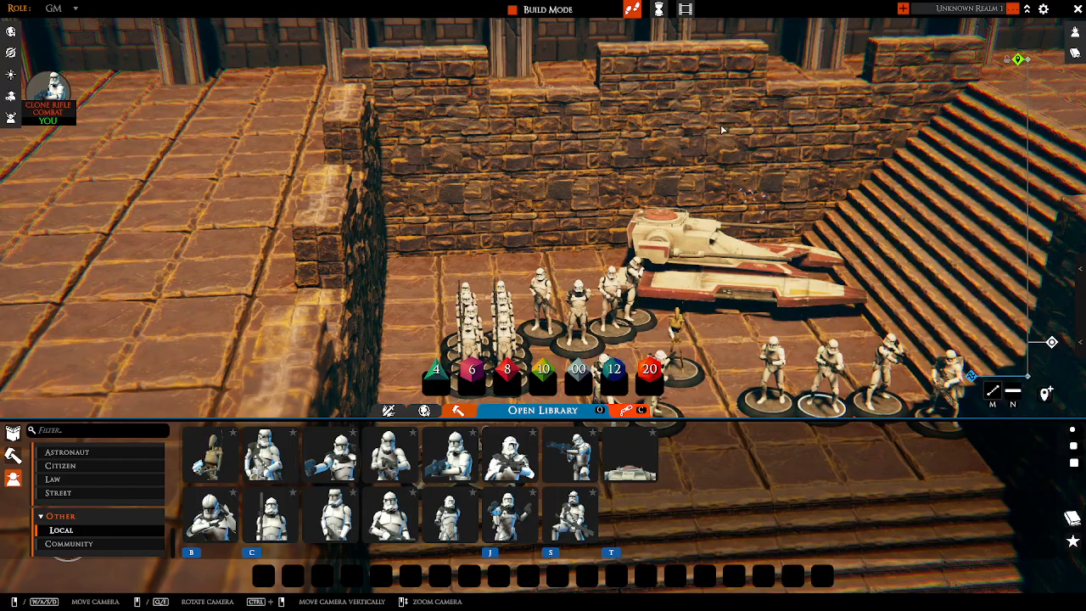
Move the tank out of the walled clone area onto the open floor beyond the stairs.
{"action": "middle_click_drag", "start_coordinate": [788, 278], "coordinate": [798, 322]}
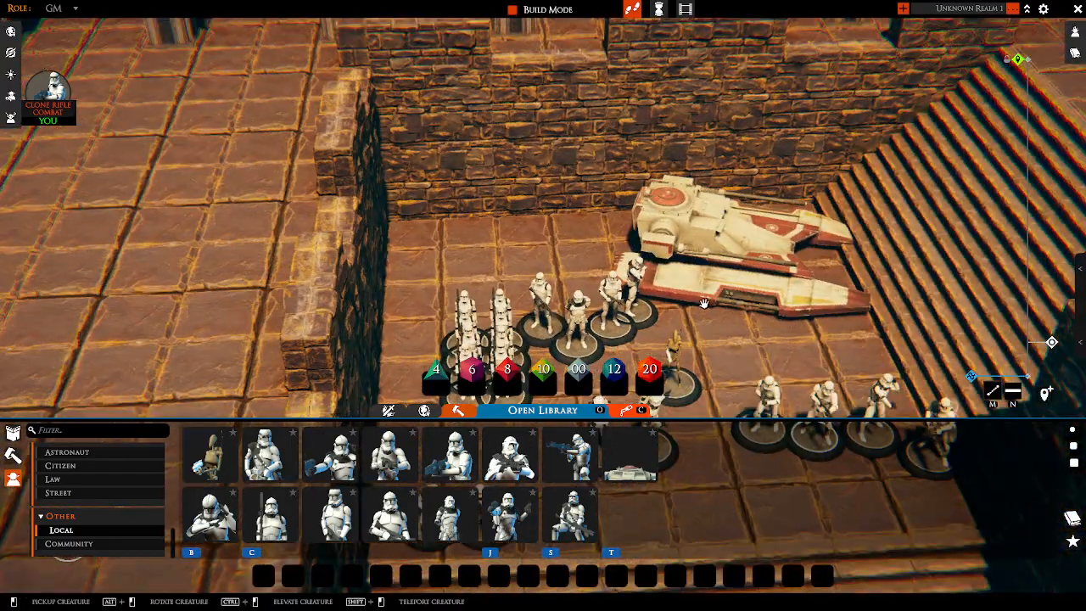
{"action": "key", "text": "d"}
{"action": "key", "text": "s"}
{"action": "key", "text": "d"}
{"action": "key", "text": "s"}
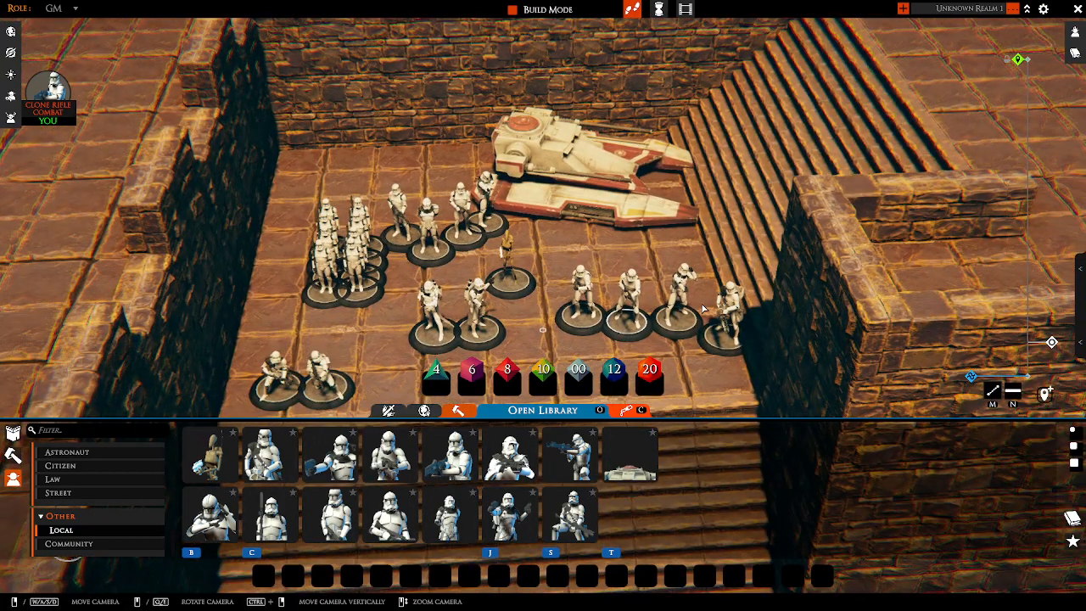
{"action": "key", "text": "d"}
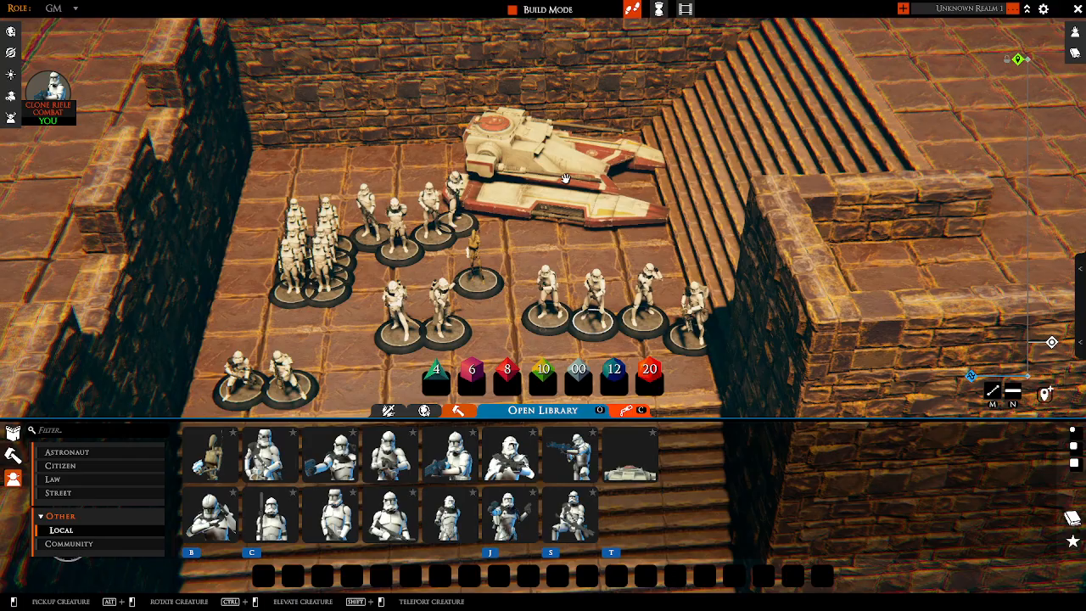
{"action": "left_click_drag", "start_coordinate": [566, 178], "coordinate": [586, 206]}
{"action": "key", "text": "d"}
{"action": "key", "text": "w"}
{"action": "key", "text": "d"}
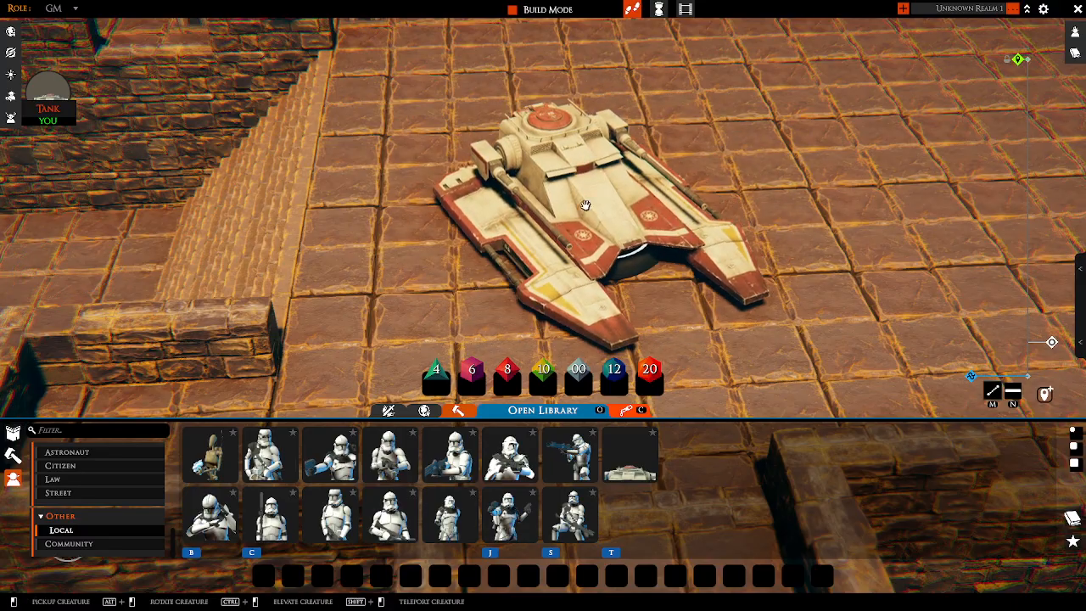
Rotate the tank on the open floor so its front faces away from the stairs.
{"action": "key", "text": "a"}
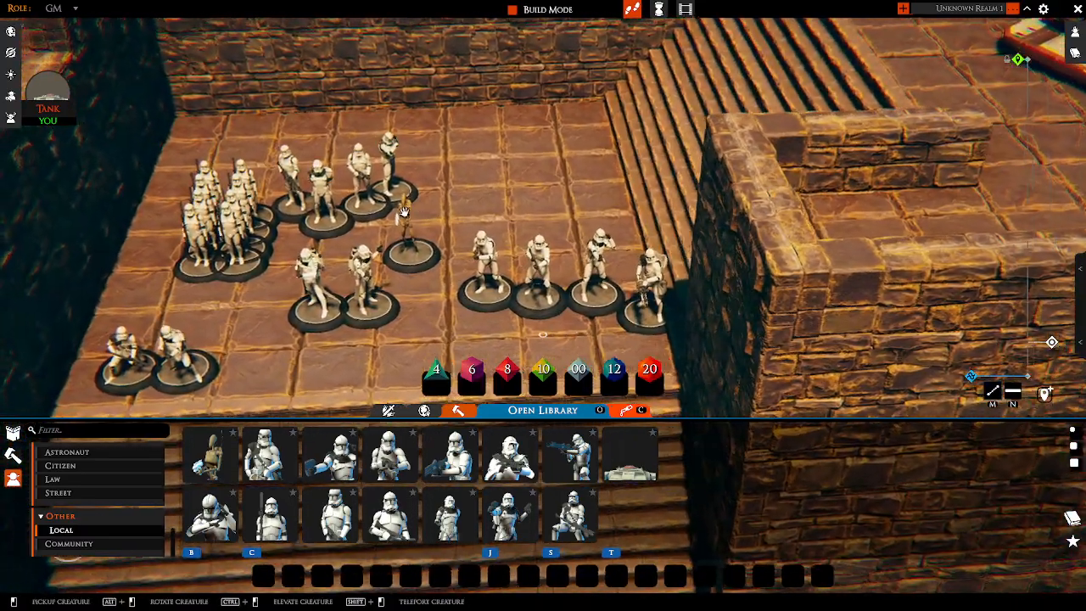
{"action": "middle_click_drag", "start_coordinate": [404, 212], "coordinate": [417, 203]}
{"action": "key", "text": "d"}
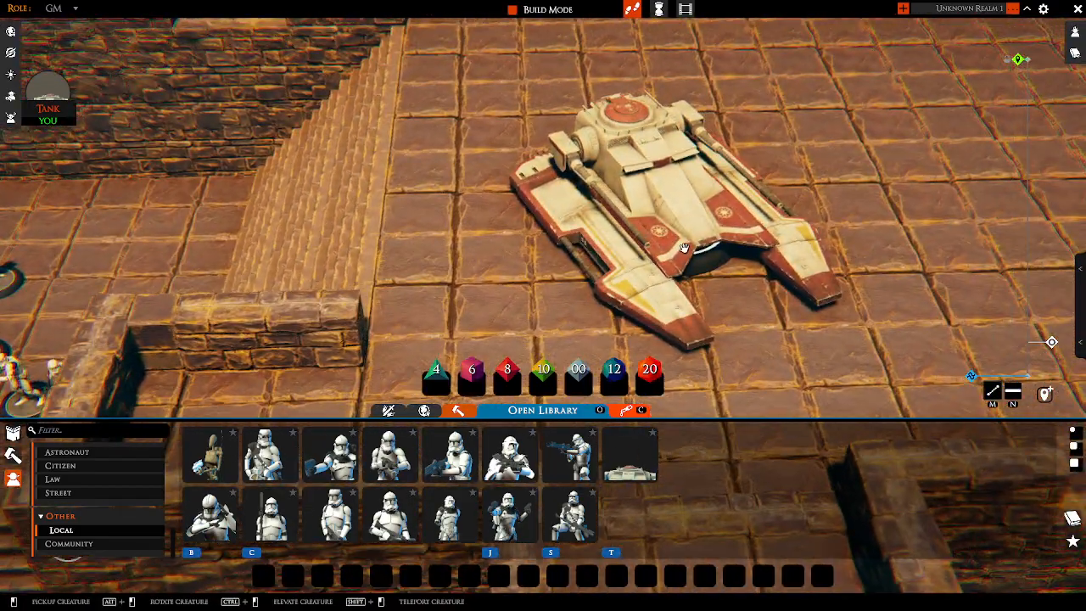
{"action": "left_click_drag", "start_coordinate": [714, 239], "coordinate": [667, 236], "text": "alt"}
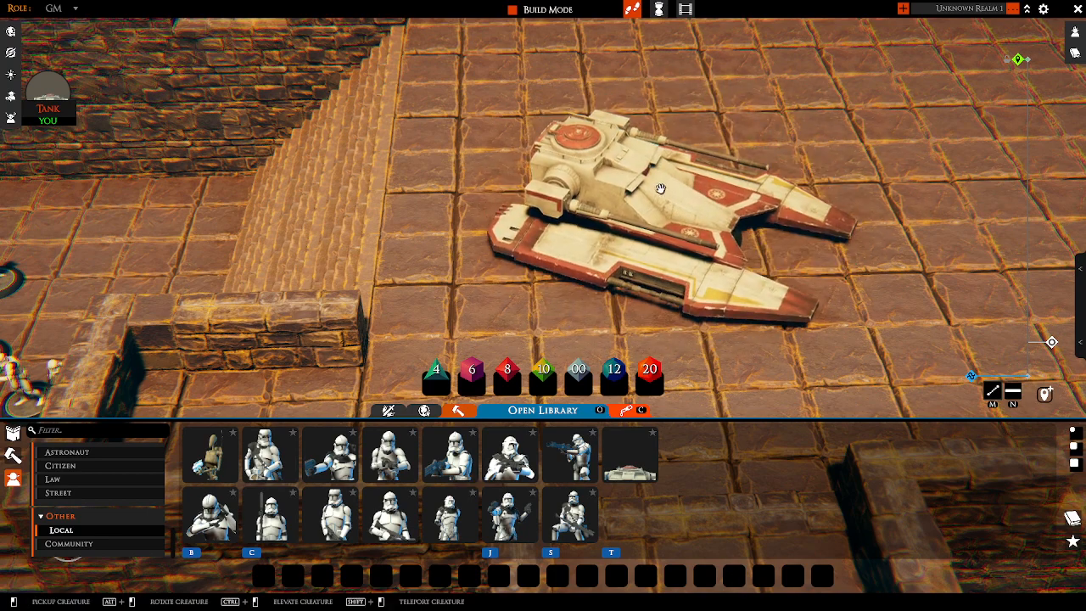
{"action": "right_click_drag", "start_coordinate": [659, 187], "coordinate": [538, 164]}
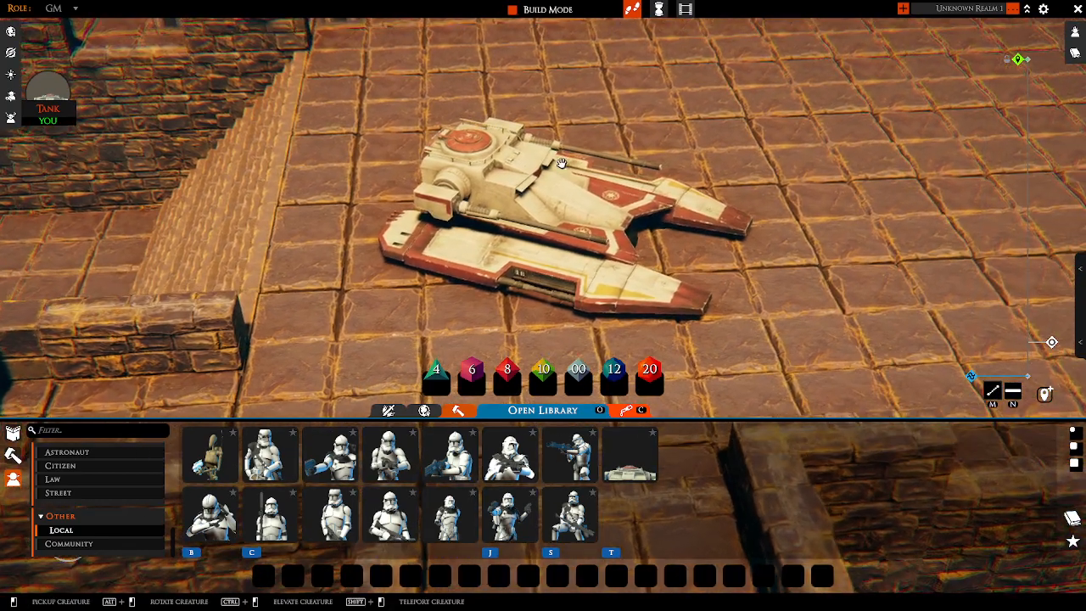